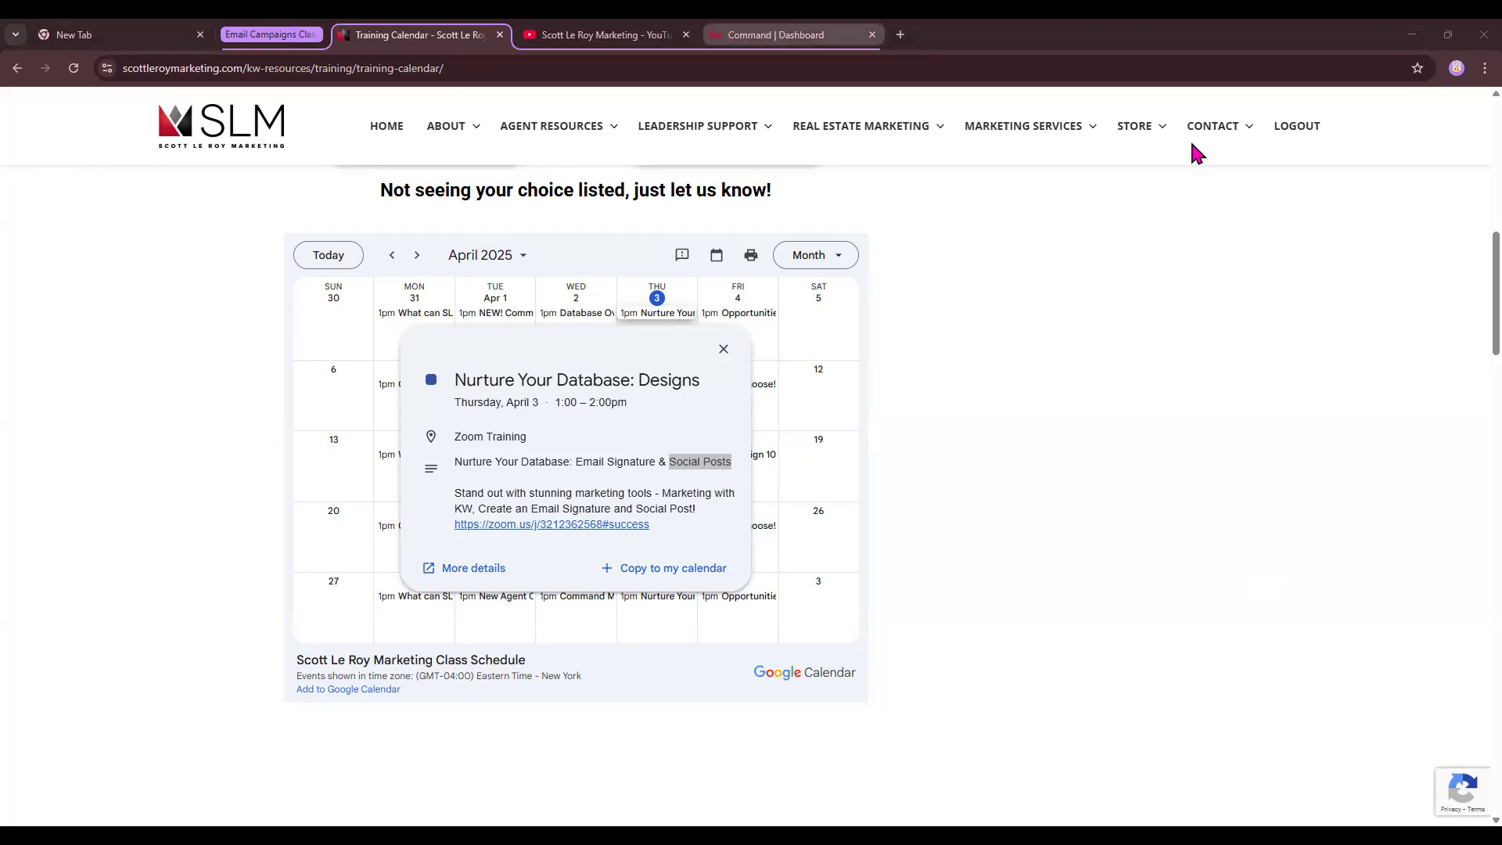
- Switch to the KW Command dashboard tab and expand the sidebar to show section names
key(ctrl+Tab)
key(ctrl+Tab)
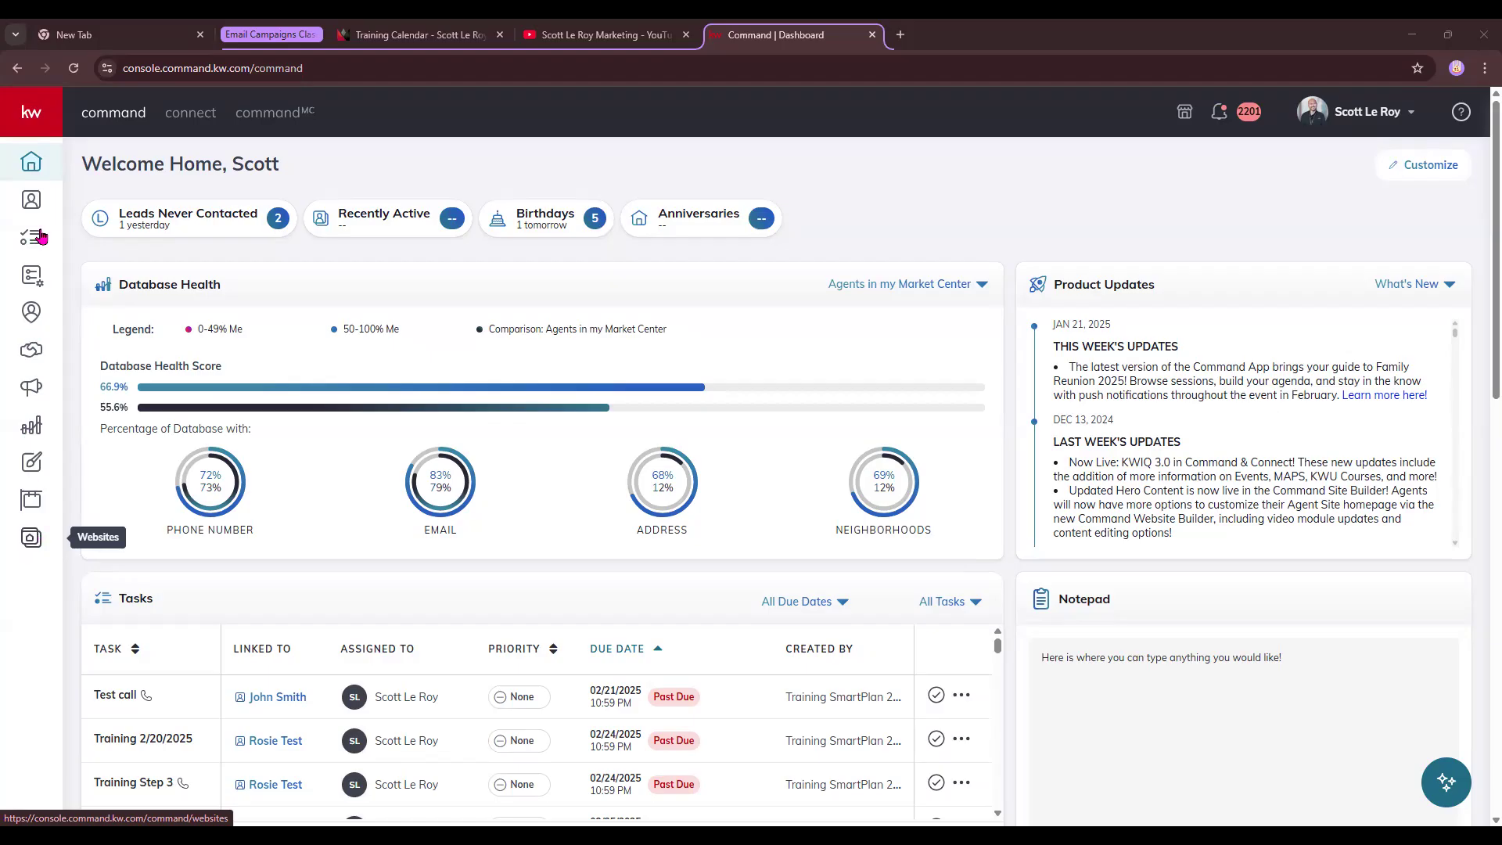
click(31, 109)
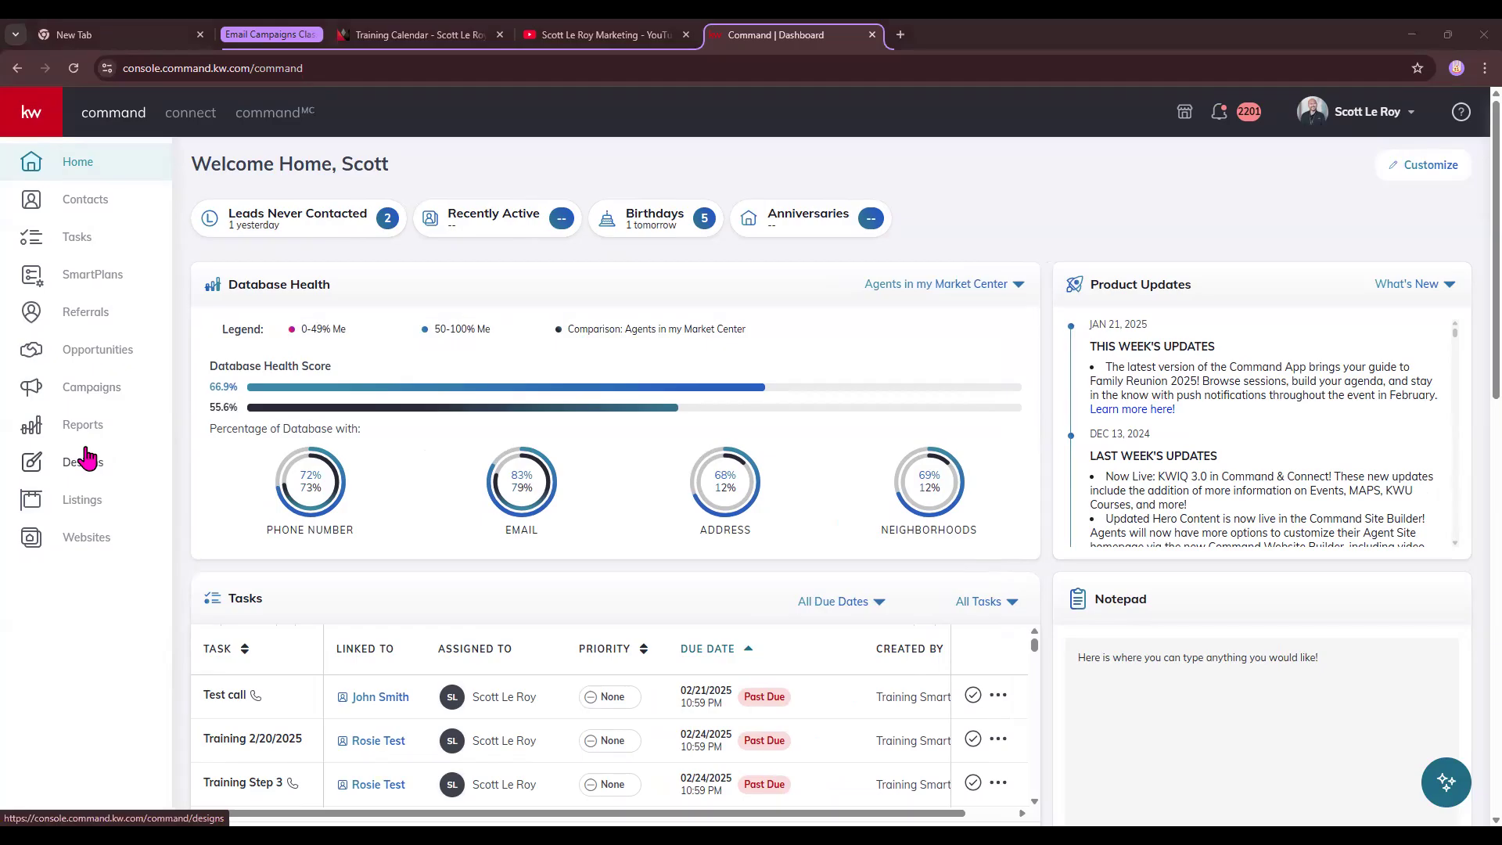
- Open the Designs library of 748 designs and show its Email, Social, Print and Video filters
click(86, 453)
click(32, 470)
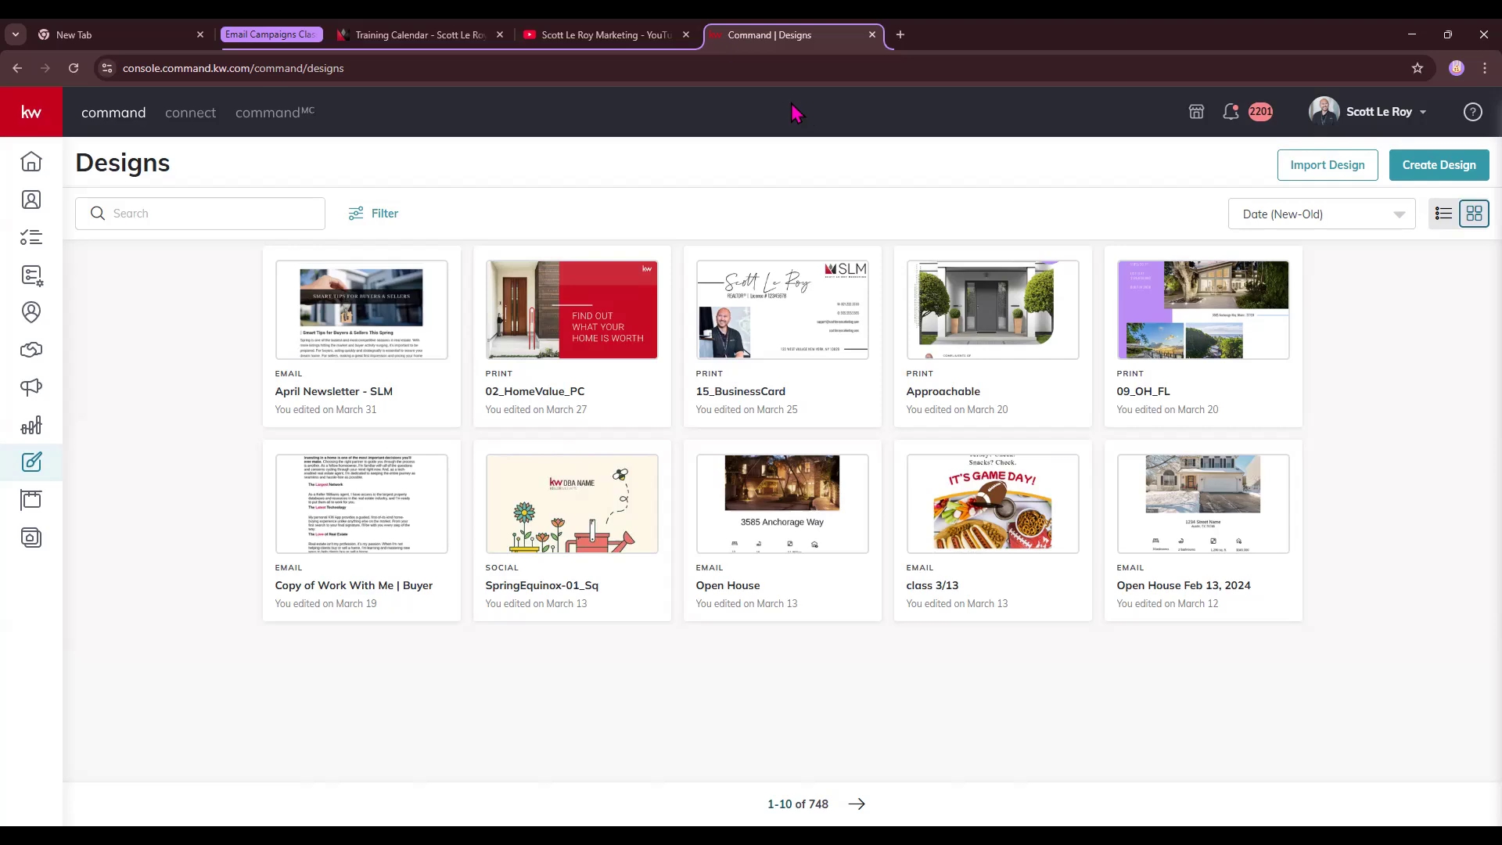
click(377, 212)
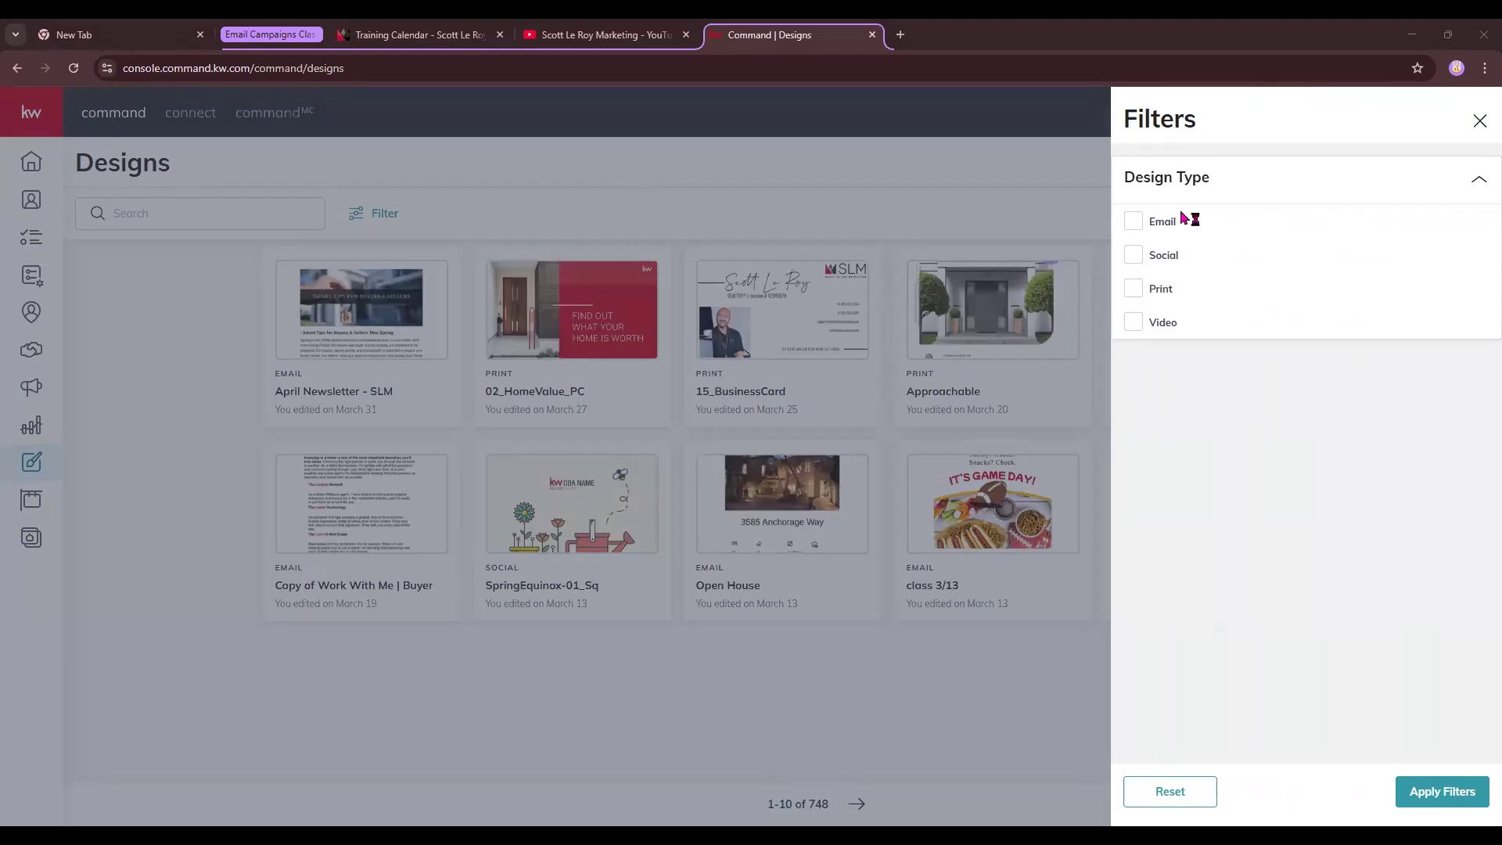
drag(1147, 224, 1175, 326)
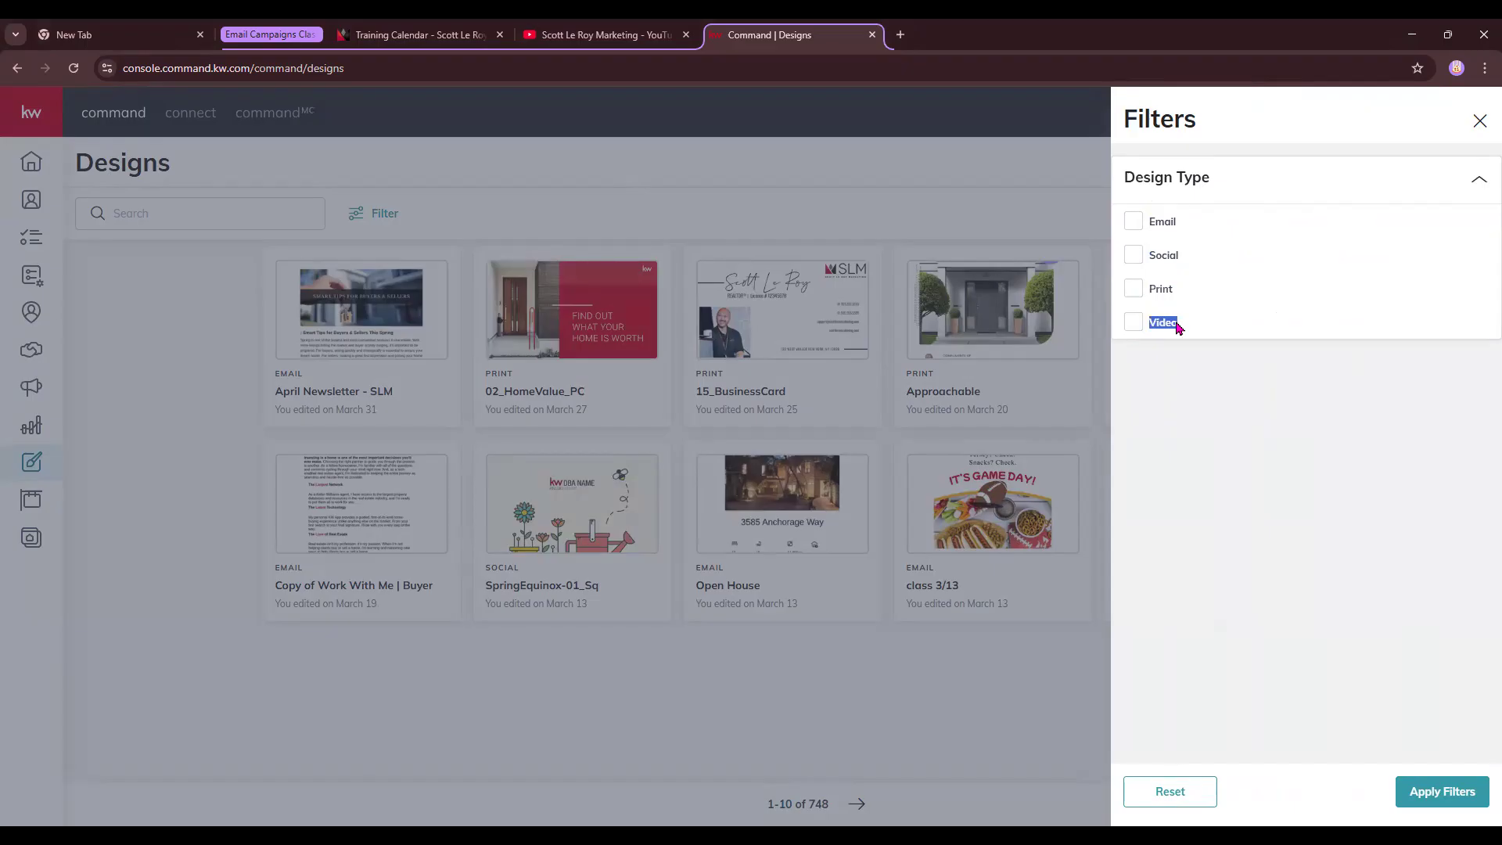
click(1480, 125)
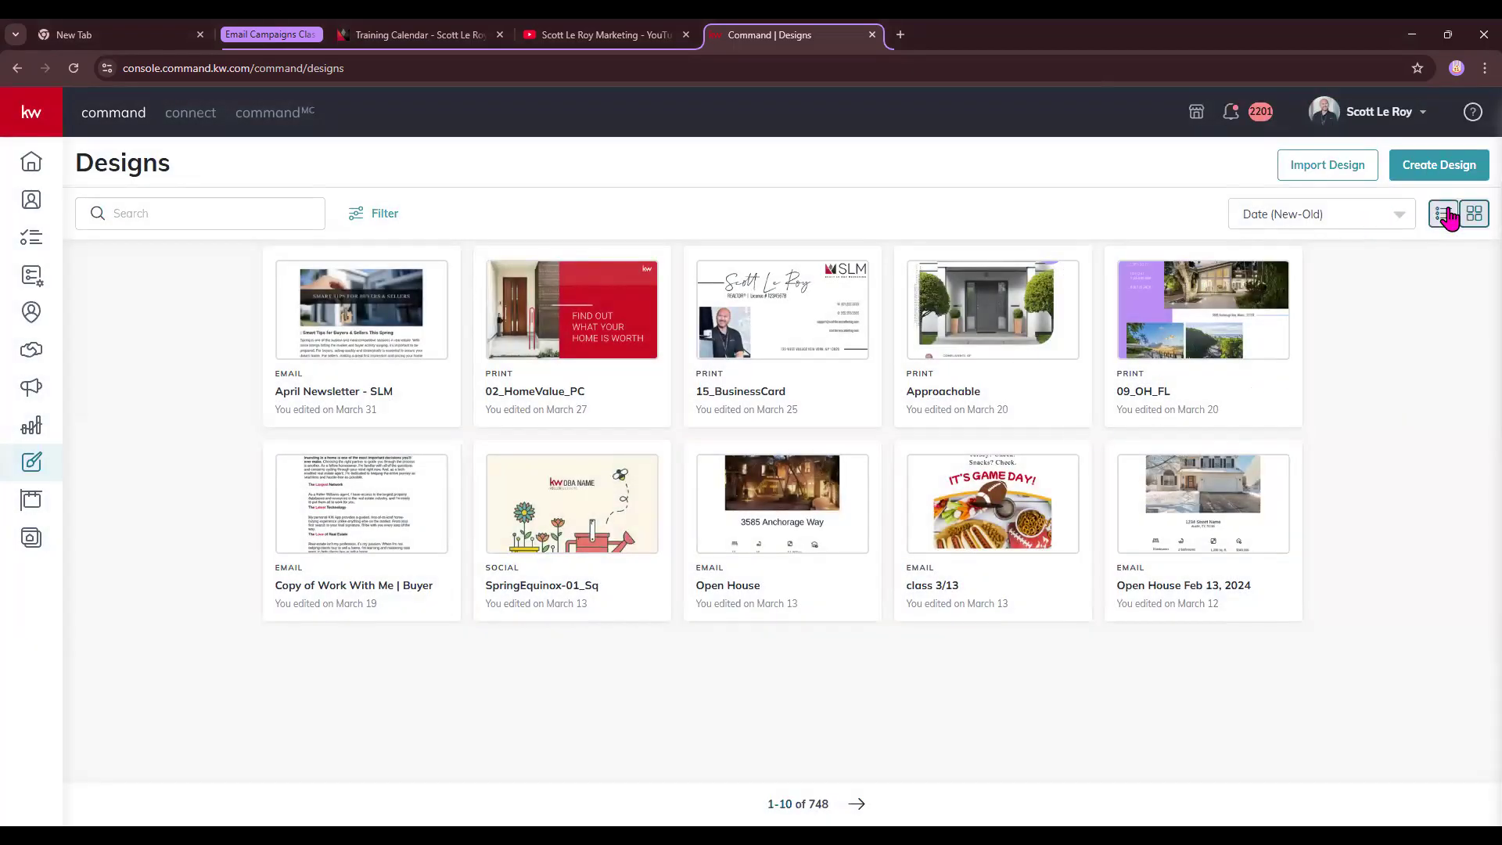
click(1443, 213)
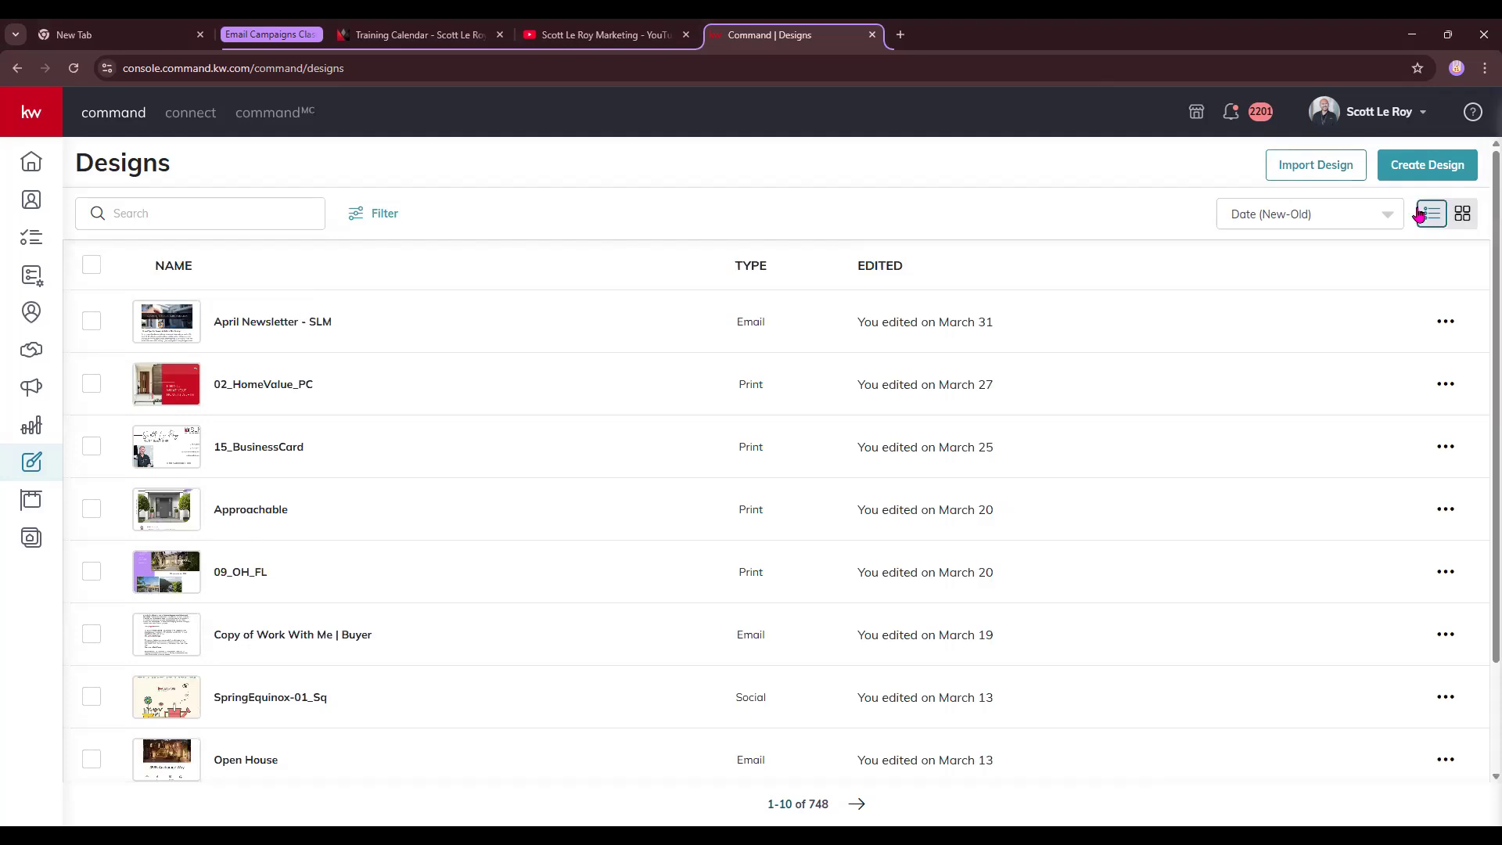
click(1463, 215)
click(1334, 213)
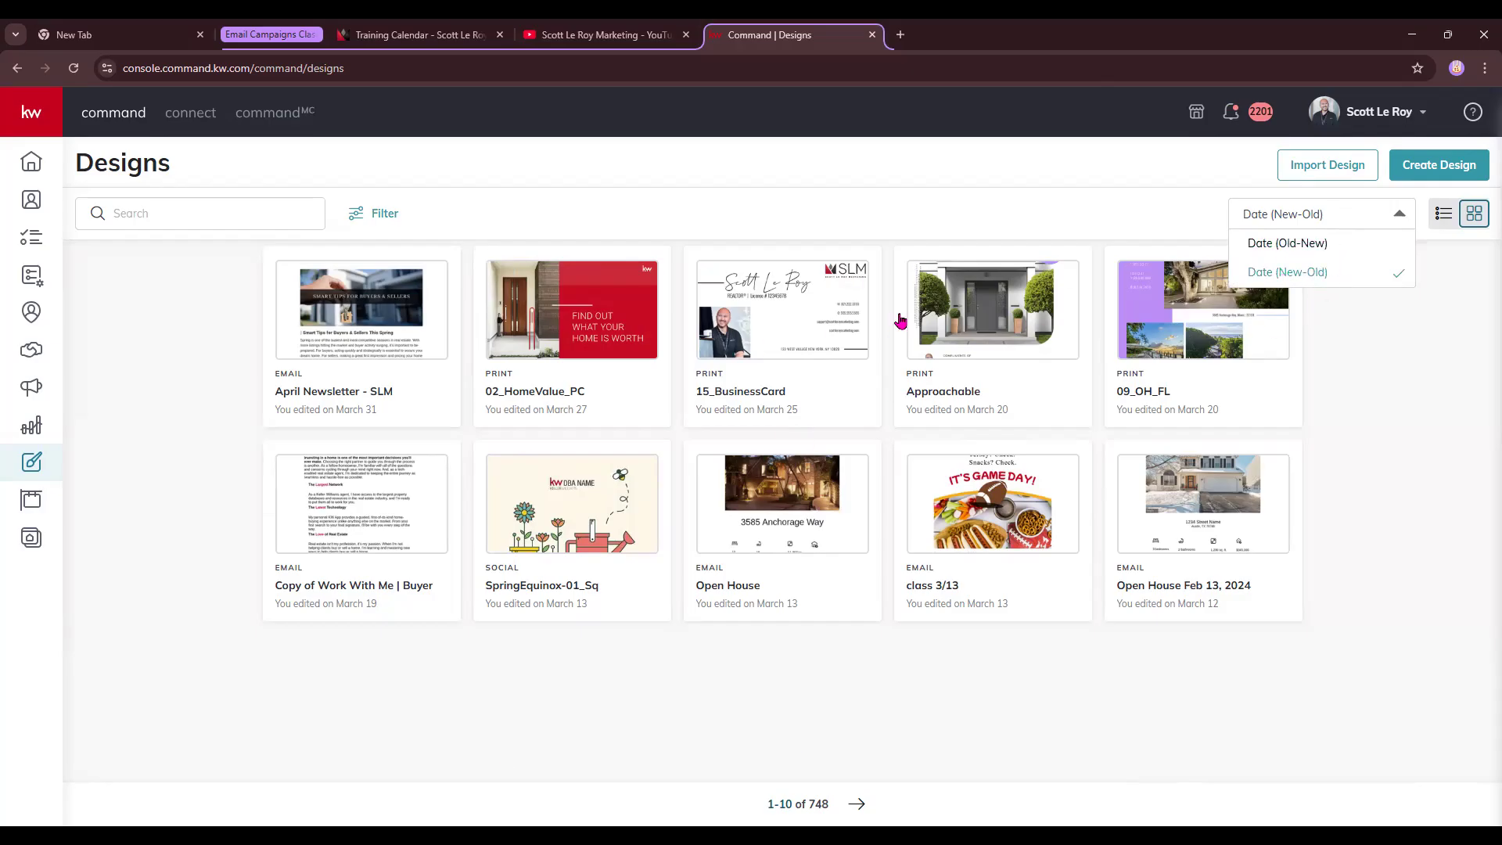
click(1387, 322)
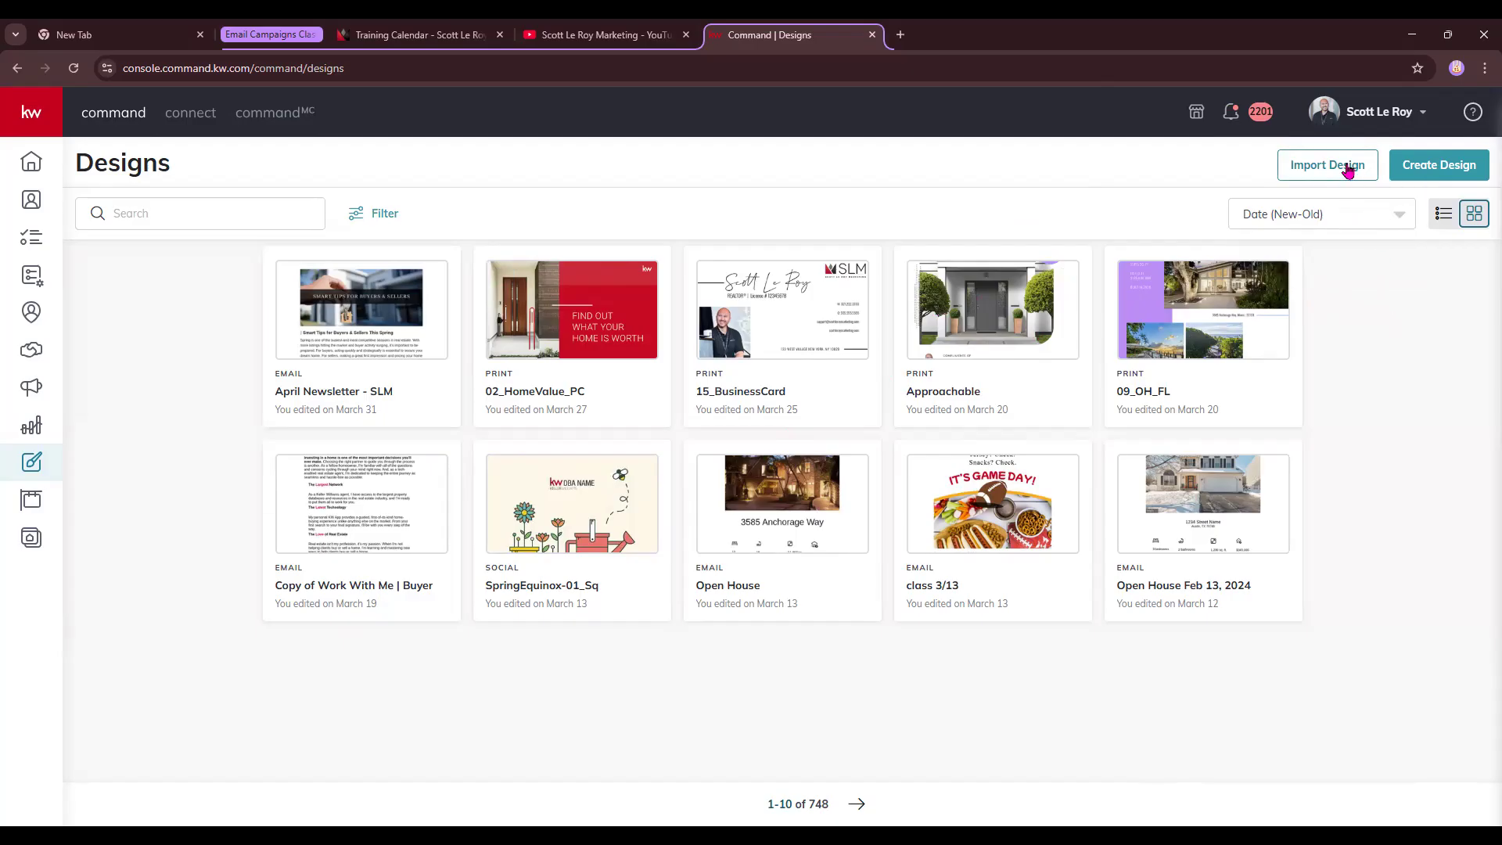
click(1430, 168)
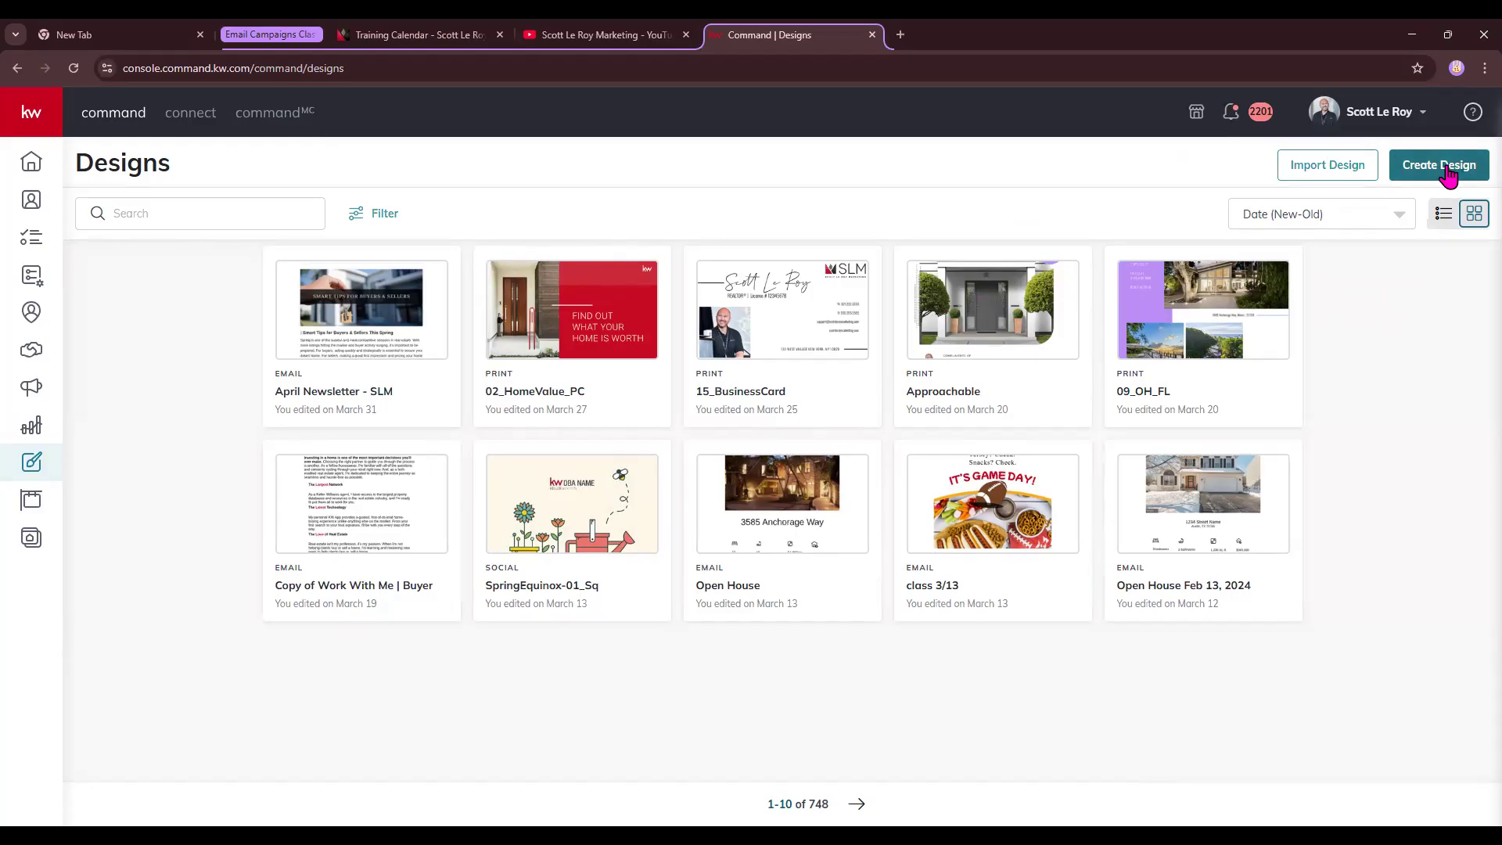
- Launch KW Webrand via Import Design, start a blank project, and show the Images stock marketplace
click(1333, 172)
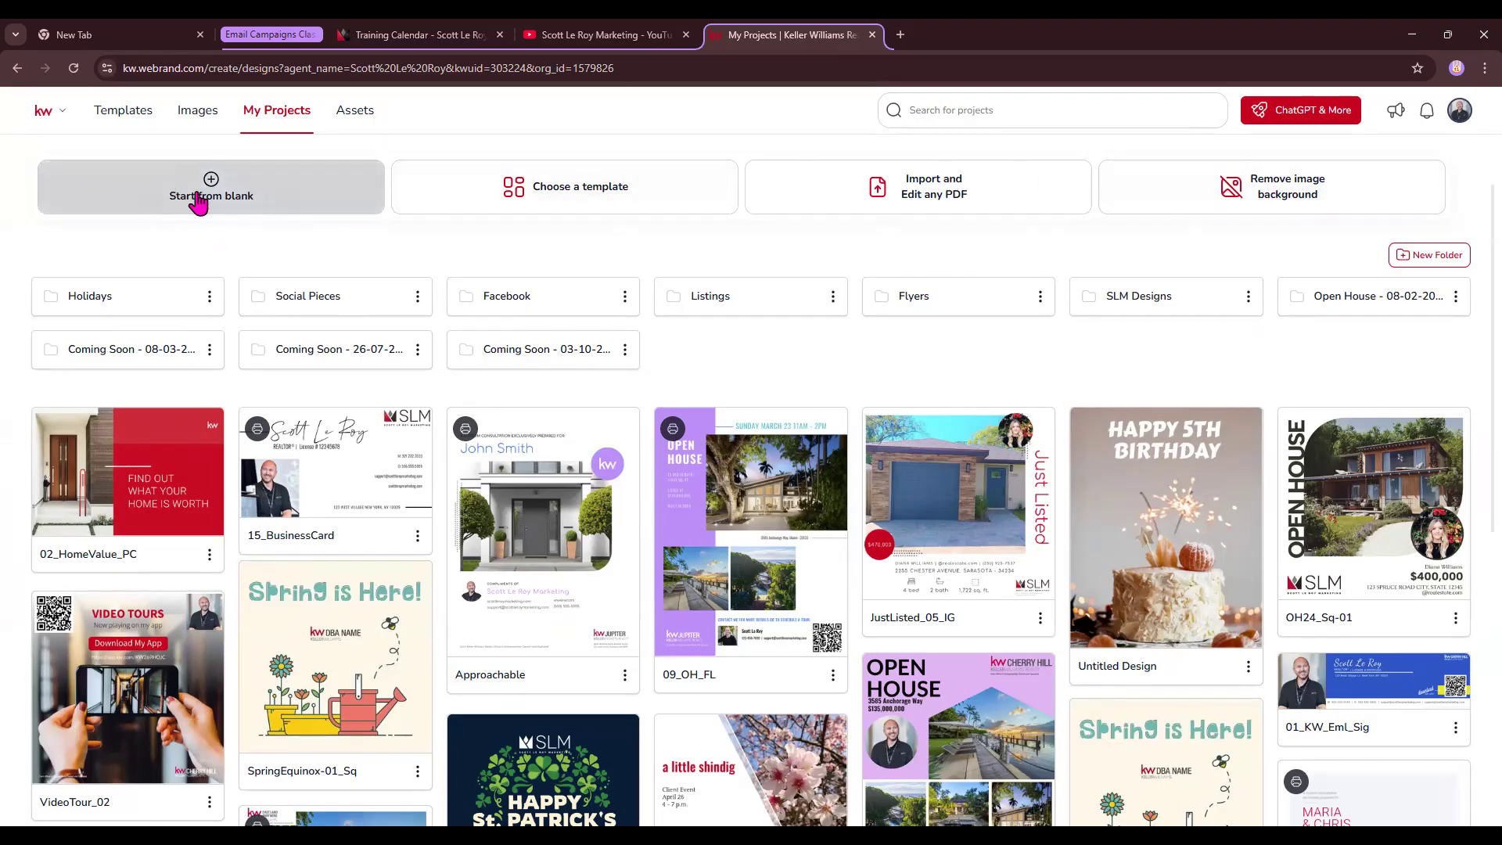
click(198, 202)
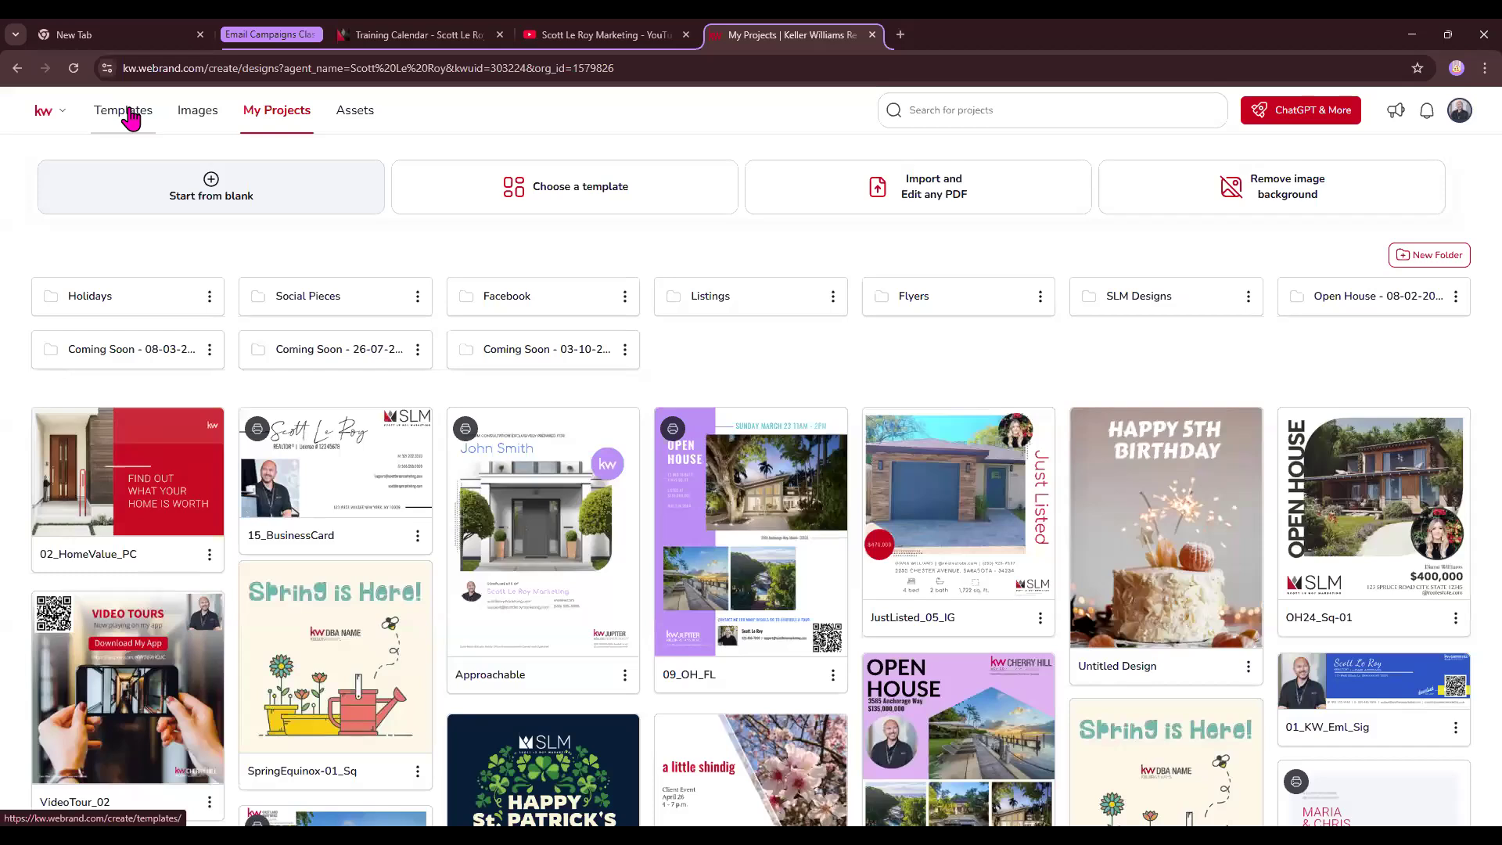
click(201, 116)
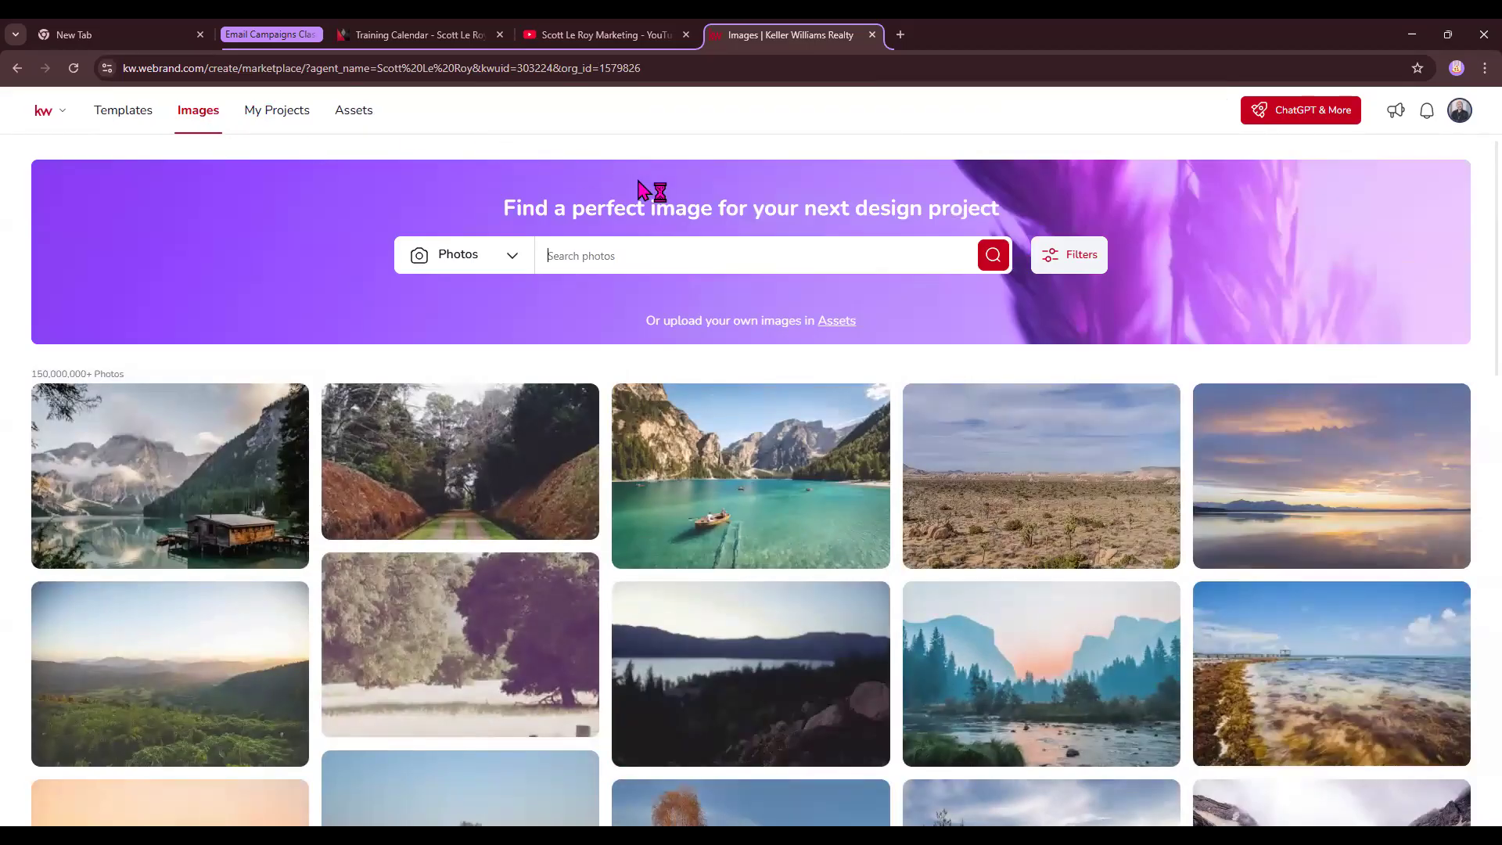
- Show the Company Assets brand kit with its Main Palette and fonts, and open the asset-library selector
click(354, 108)
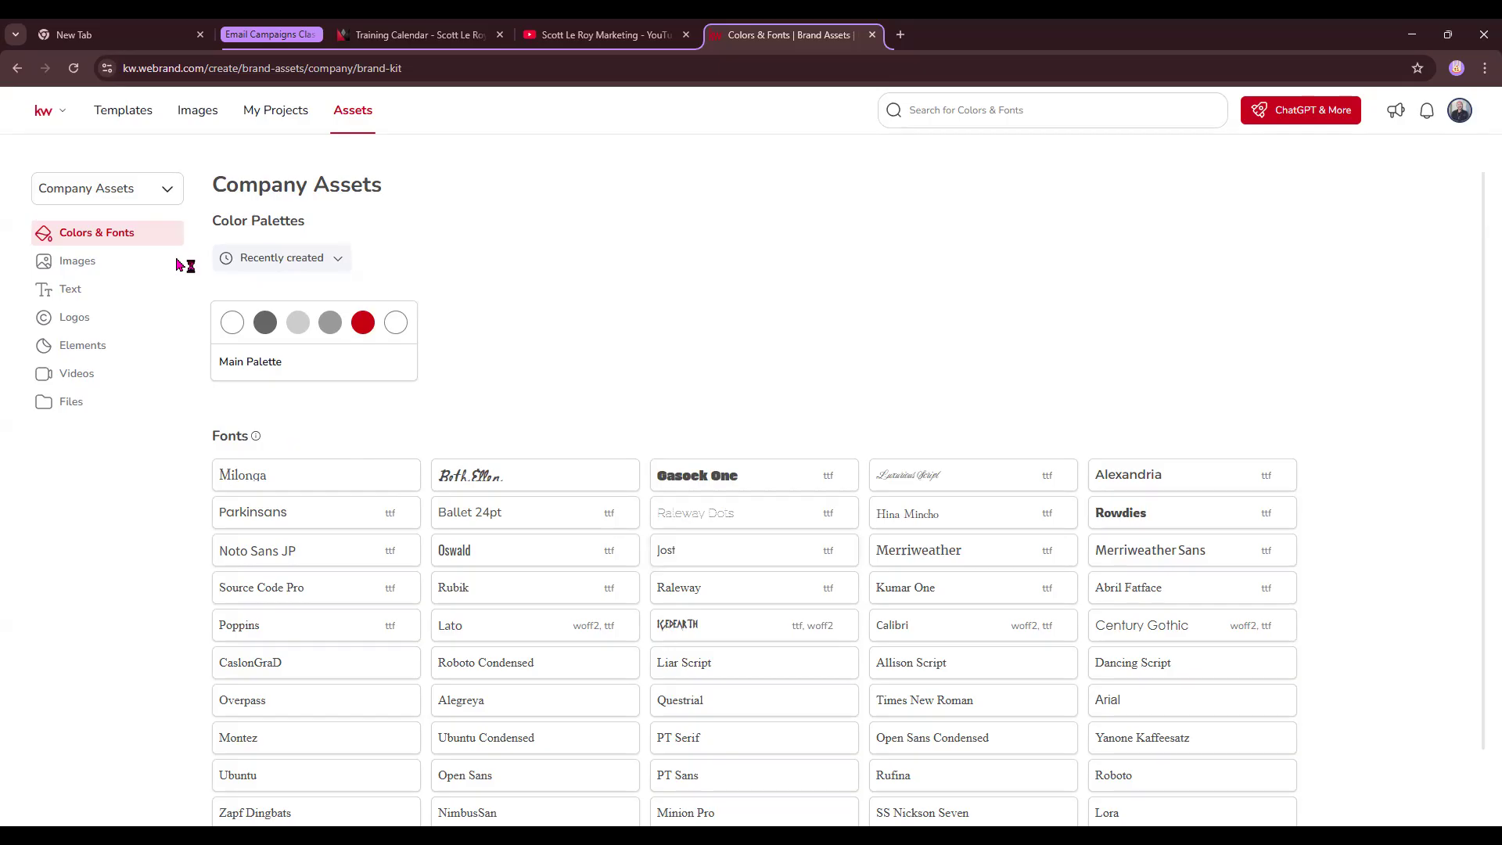
click(165, 194)
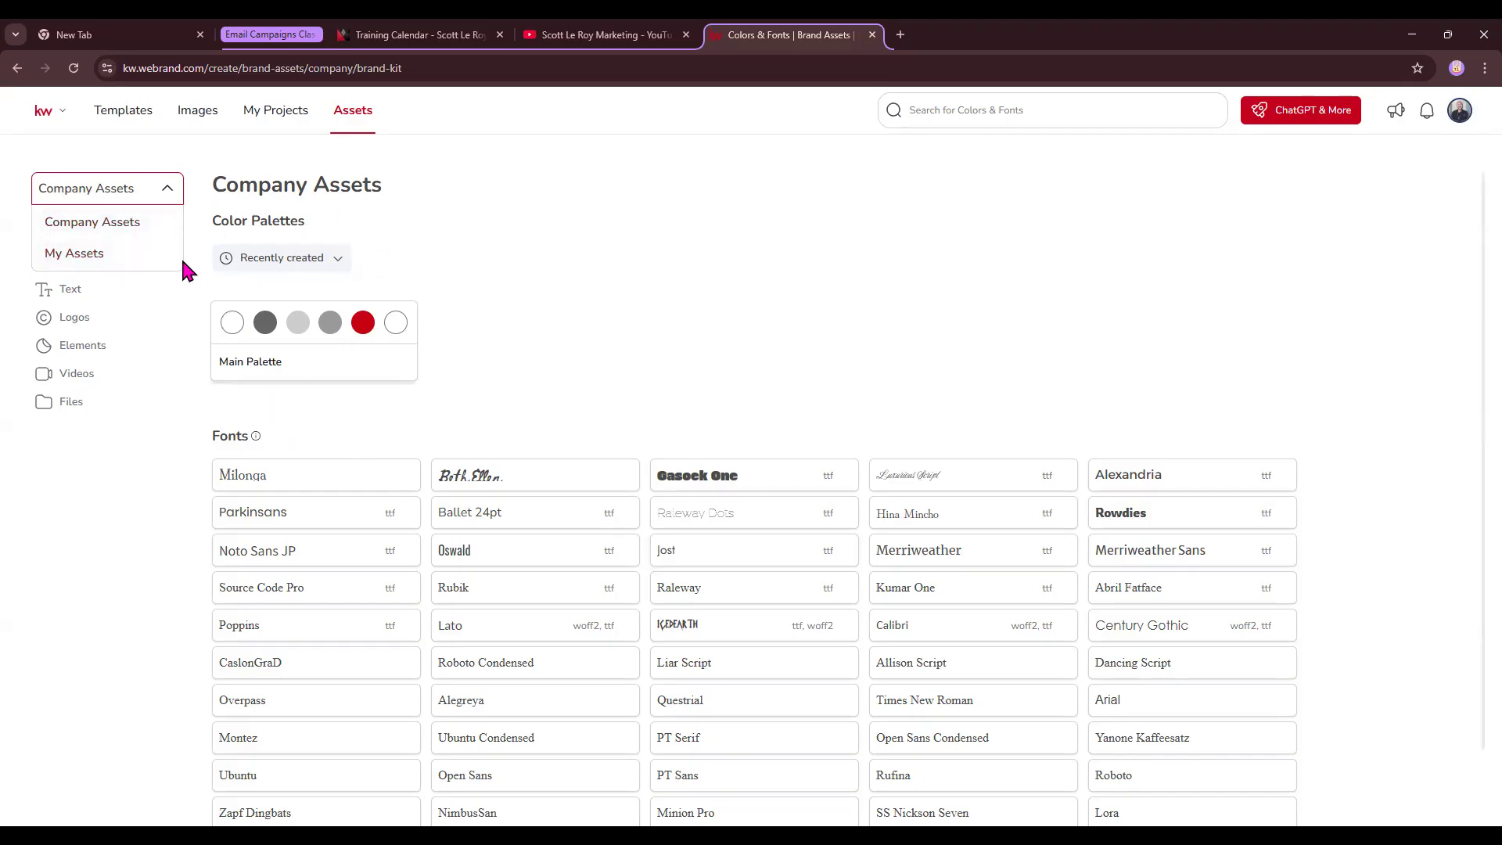
click(174, 161)
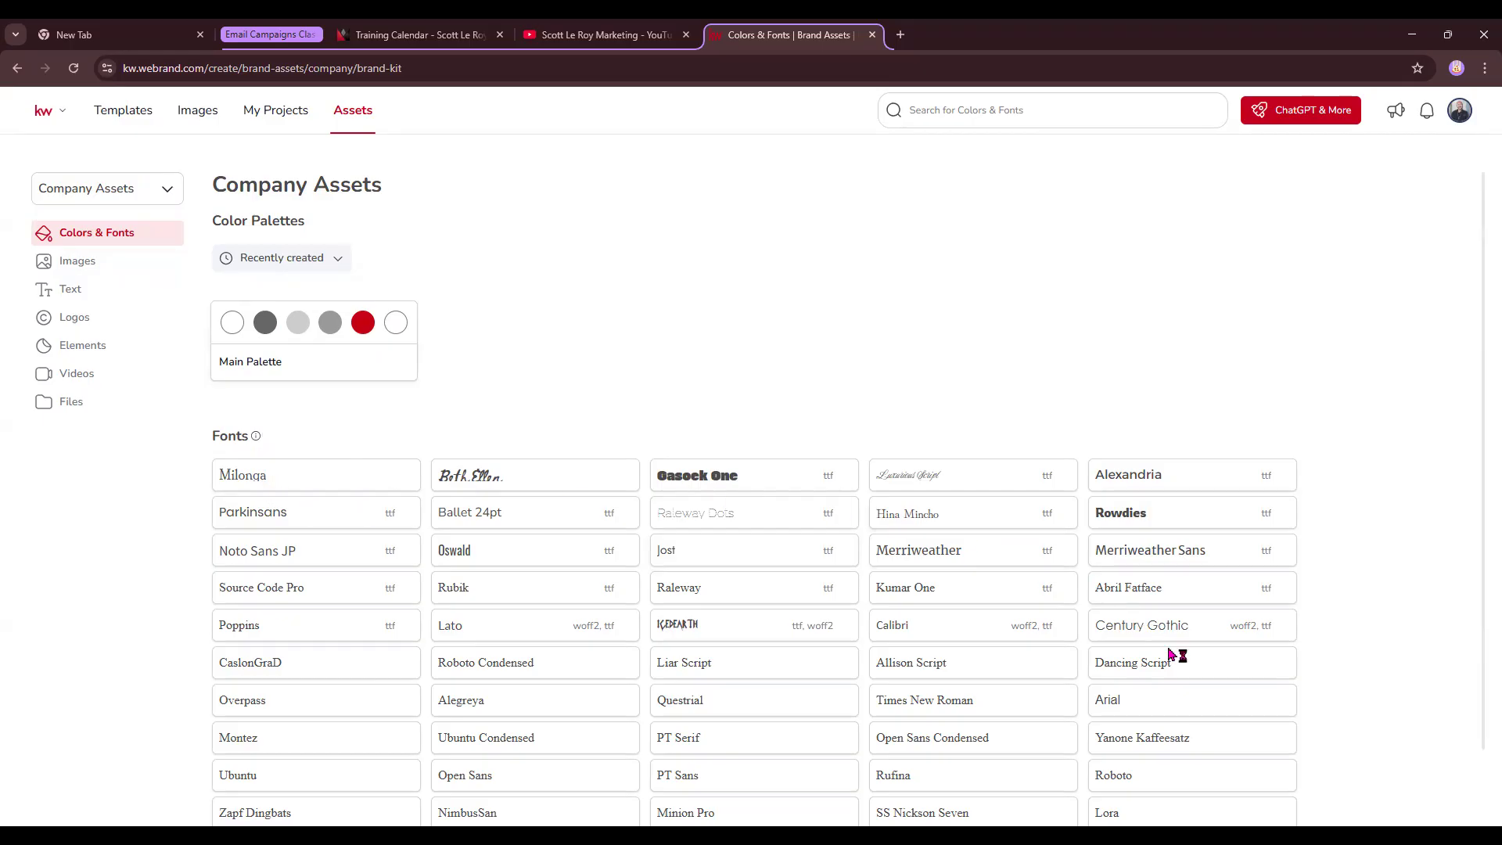
scroll(1261, 623, down, 1)
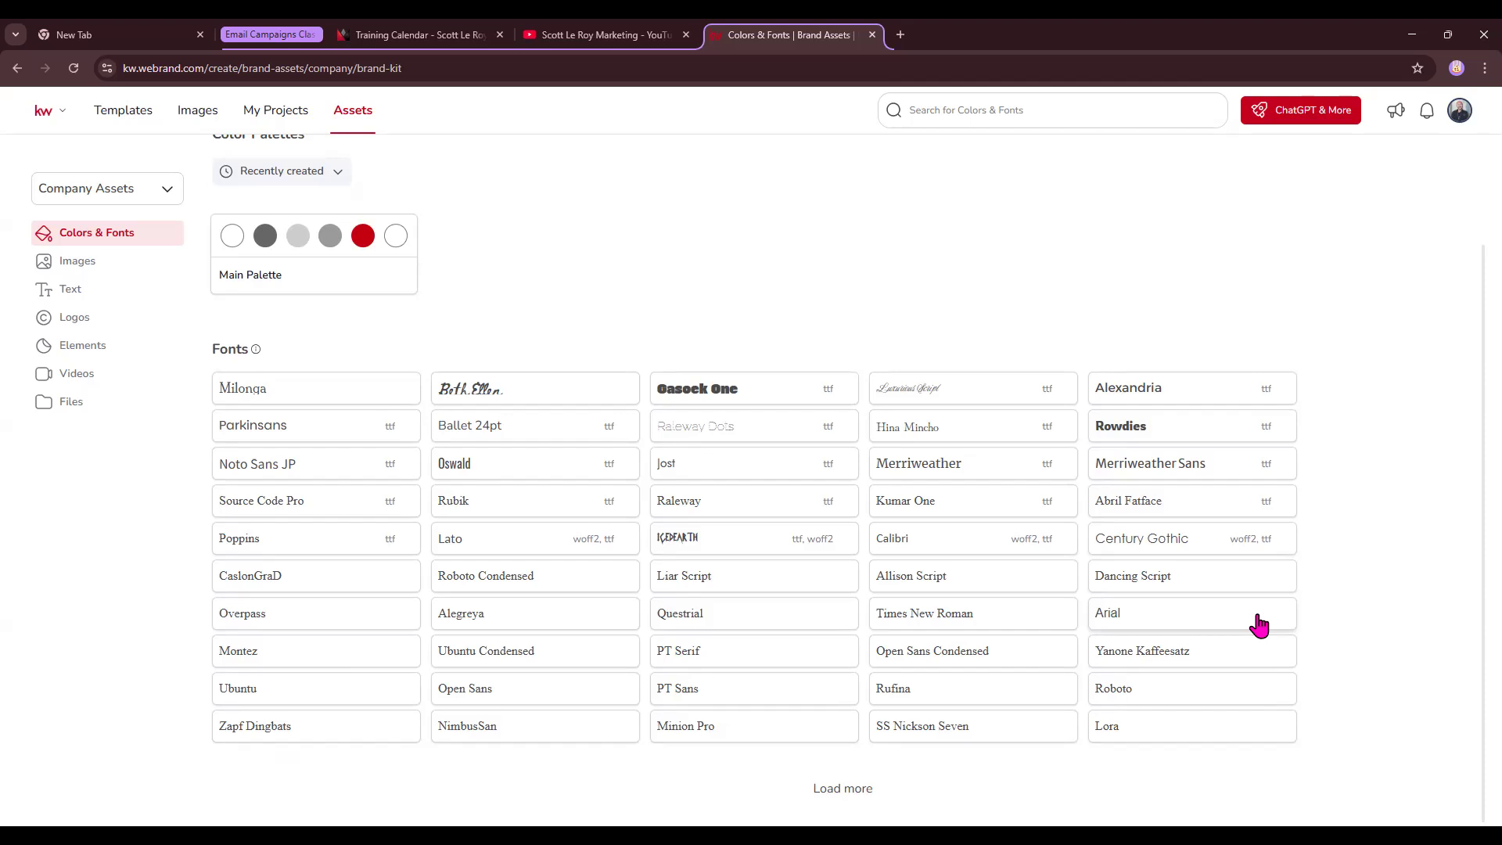
scroll(1260, 626, up, 1)
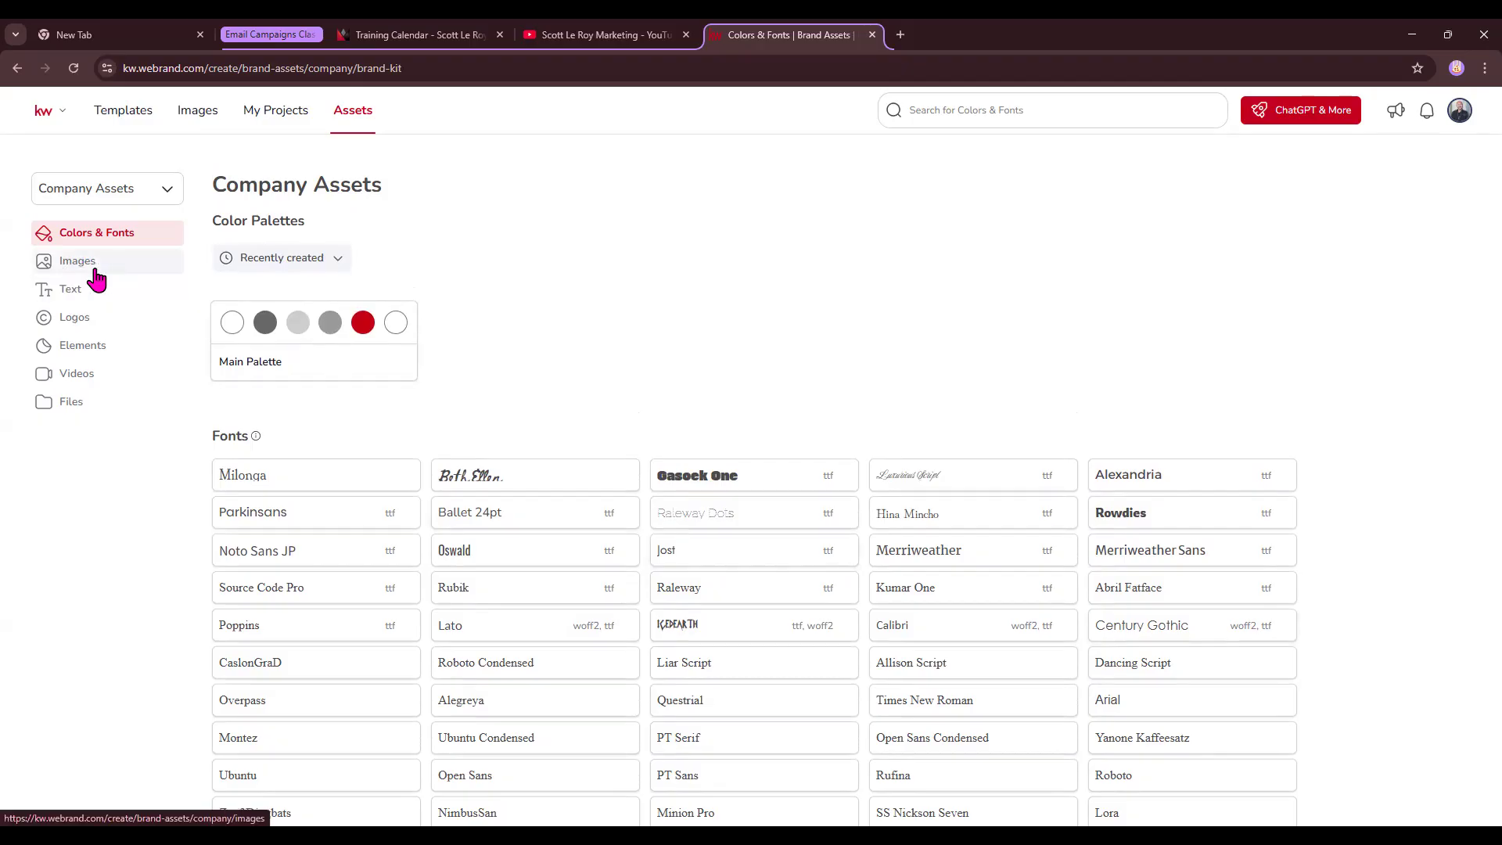
- Browse the company Images assets and the App Images folder, checking SellingGuide.png's options
click(95, 278)
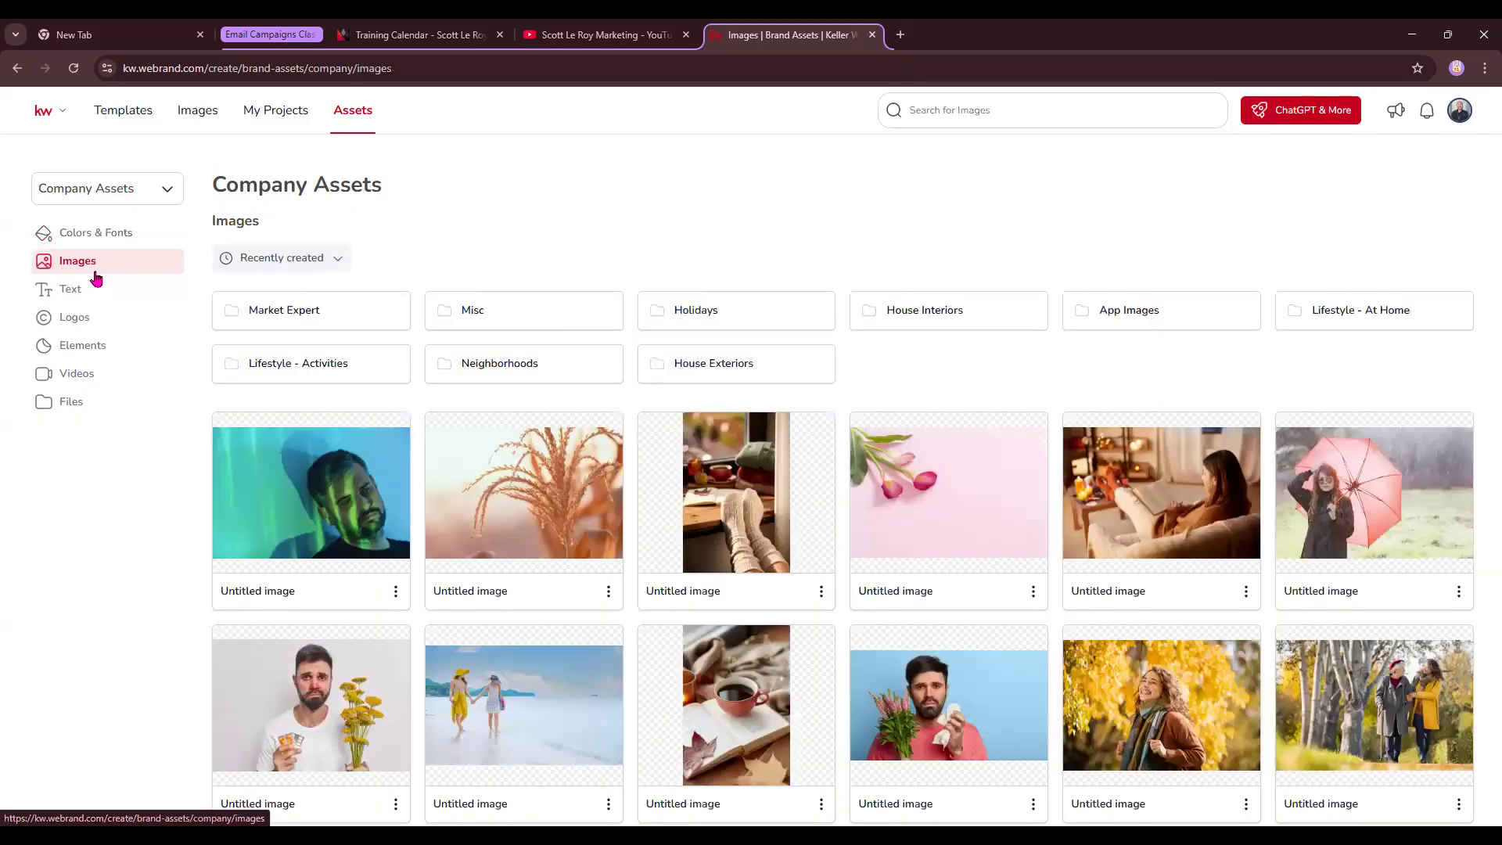
scroll(1042, 650, down, 3)
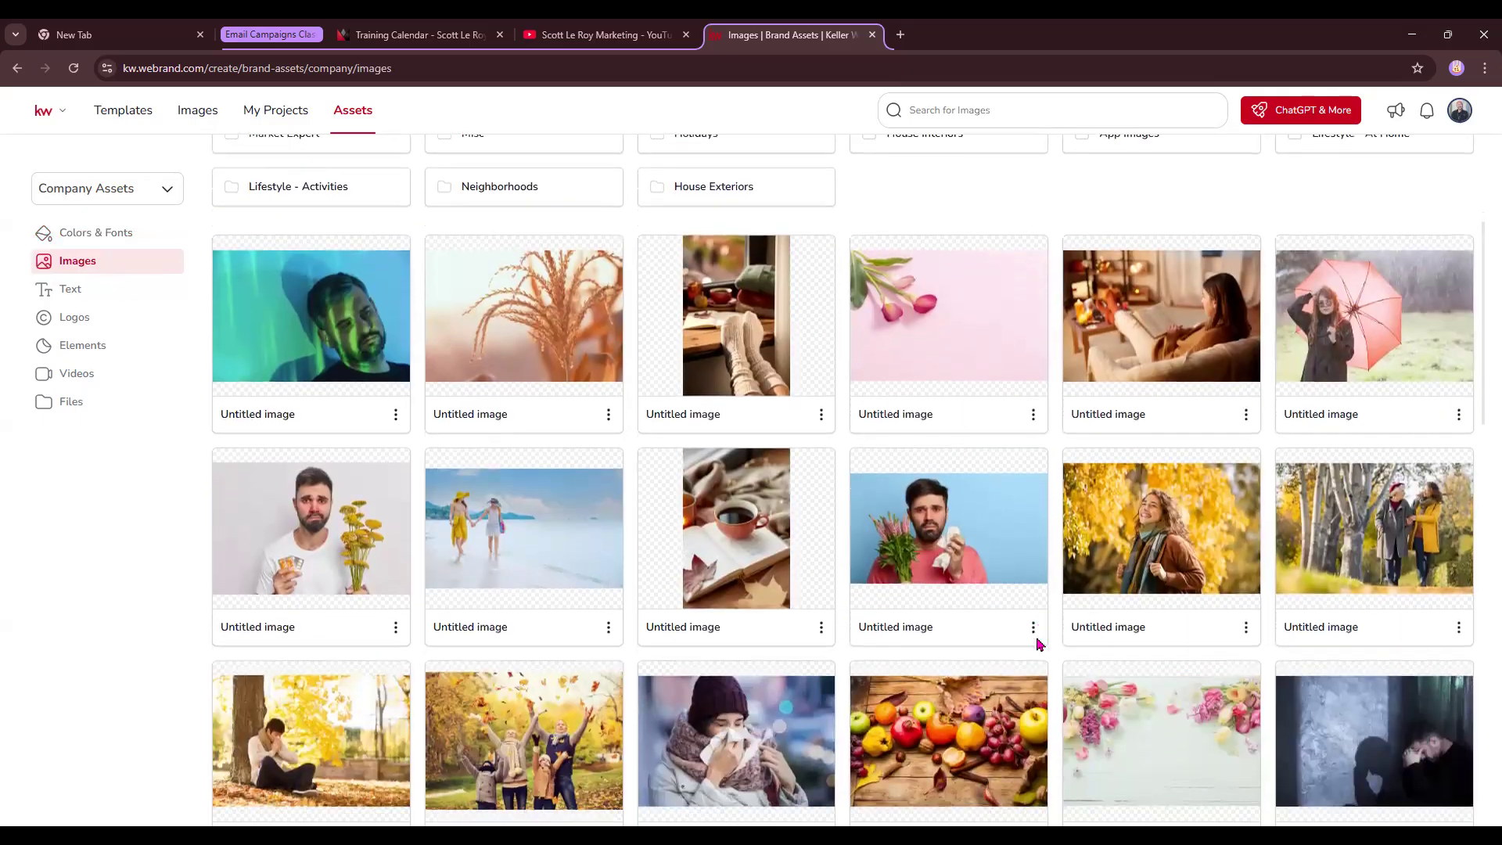
scroll(1041, 644, down, 4)
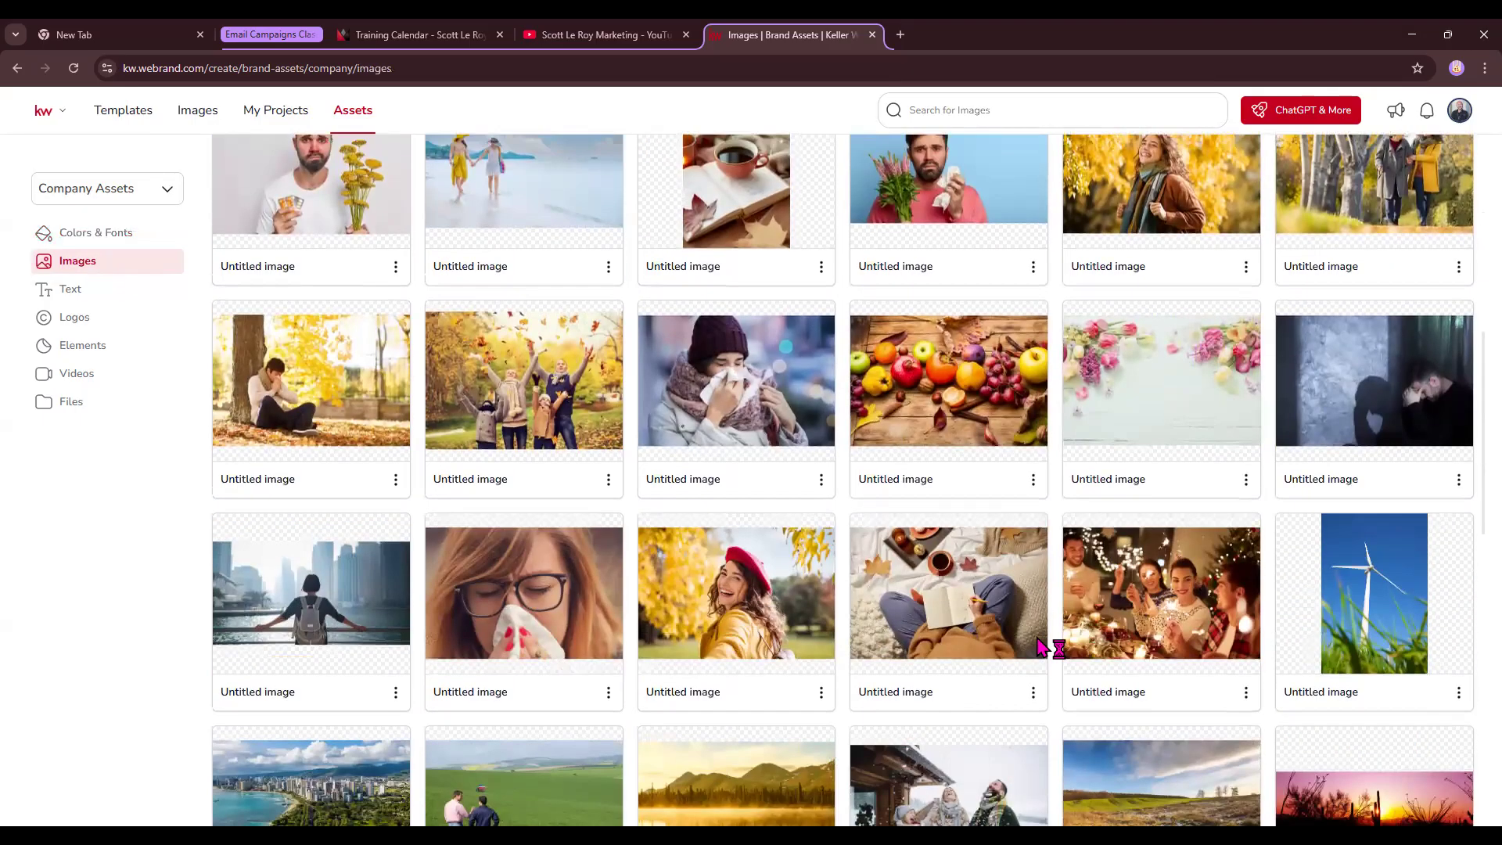
scroll(1017, 630, up, 6)
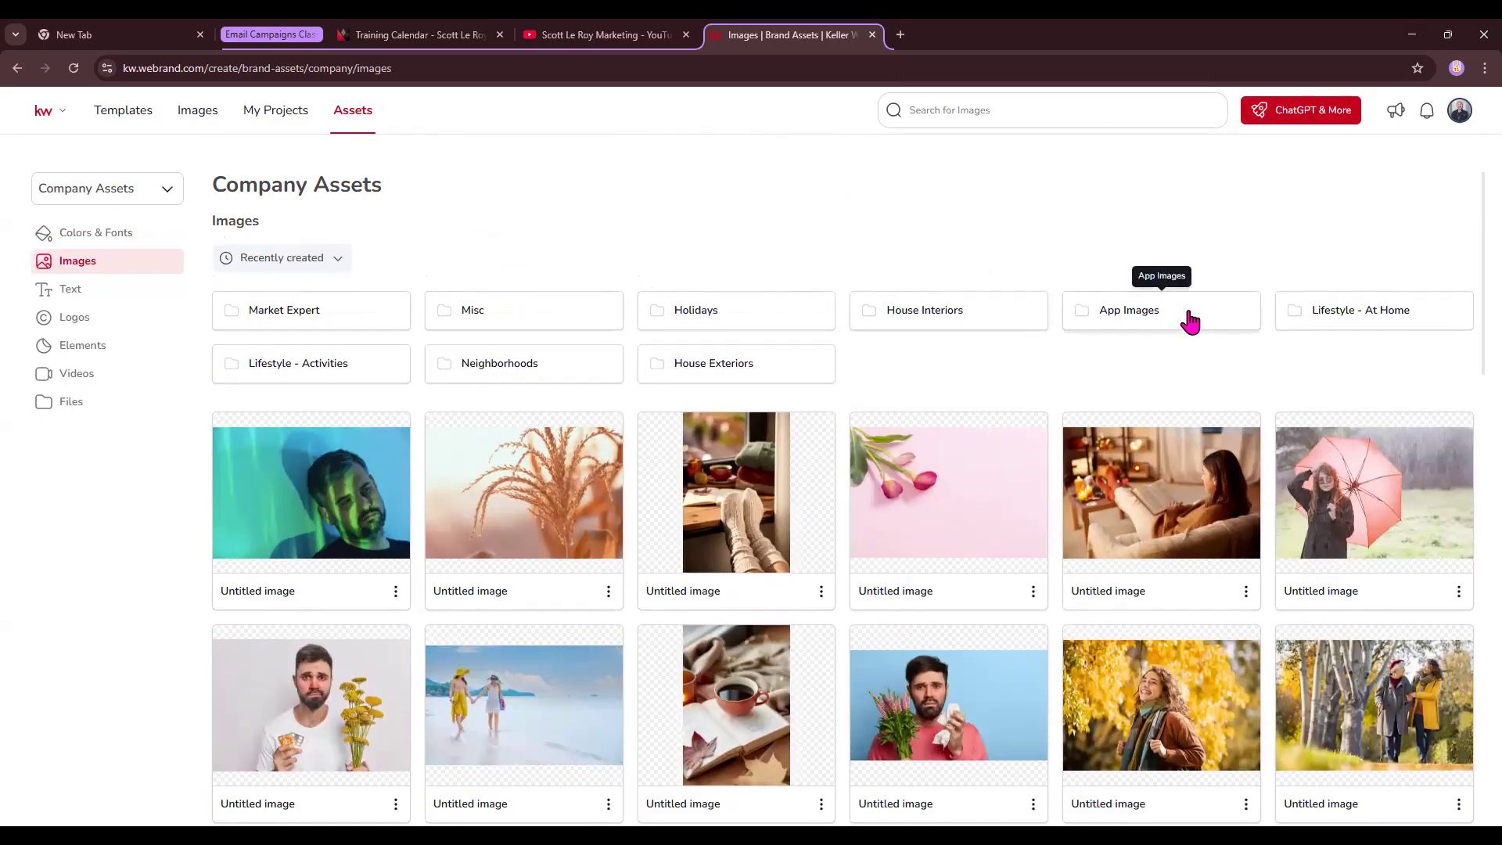
click(1103, 317)
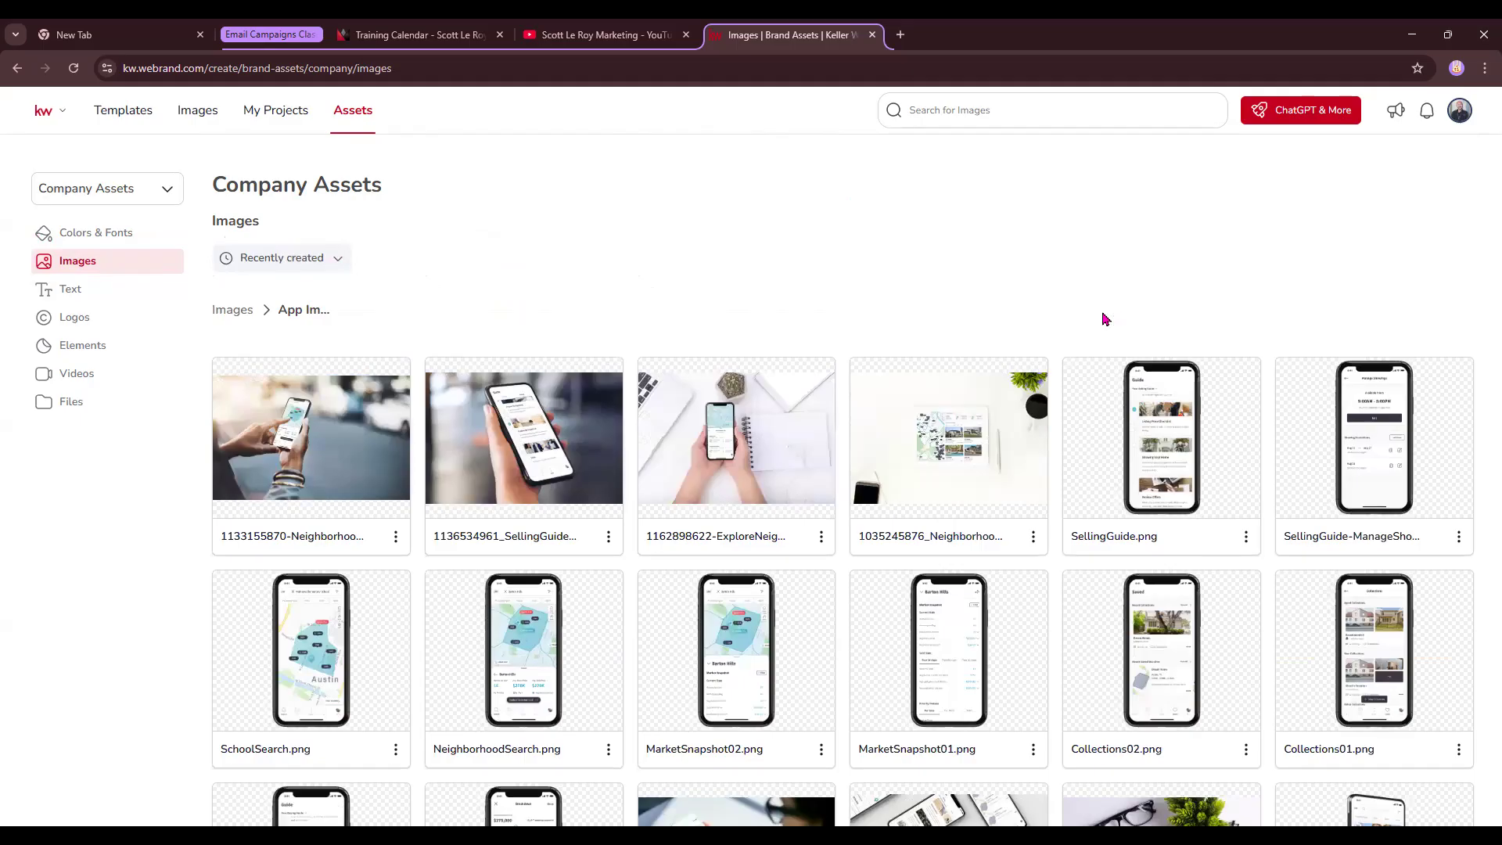
right_click(1096, 382)
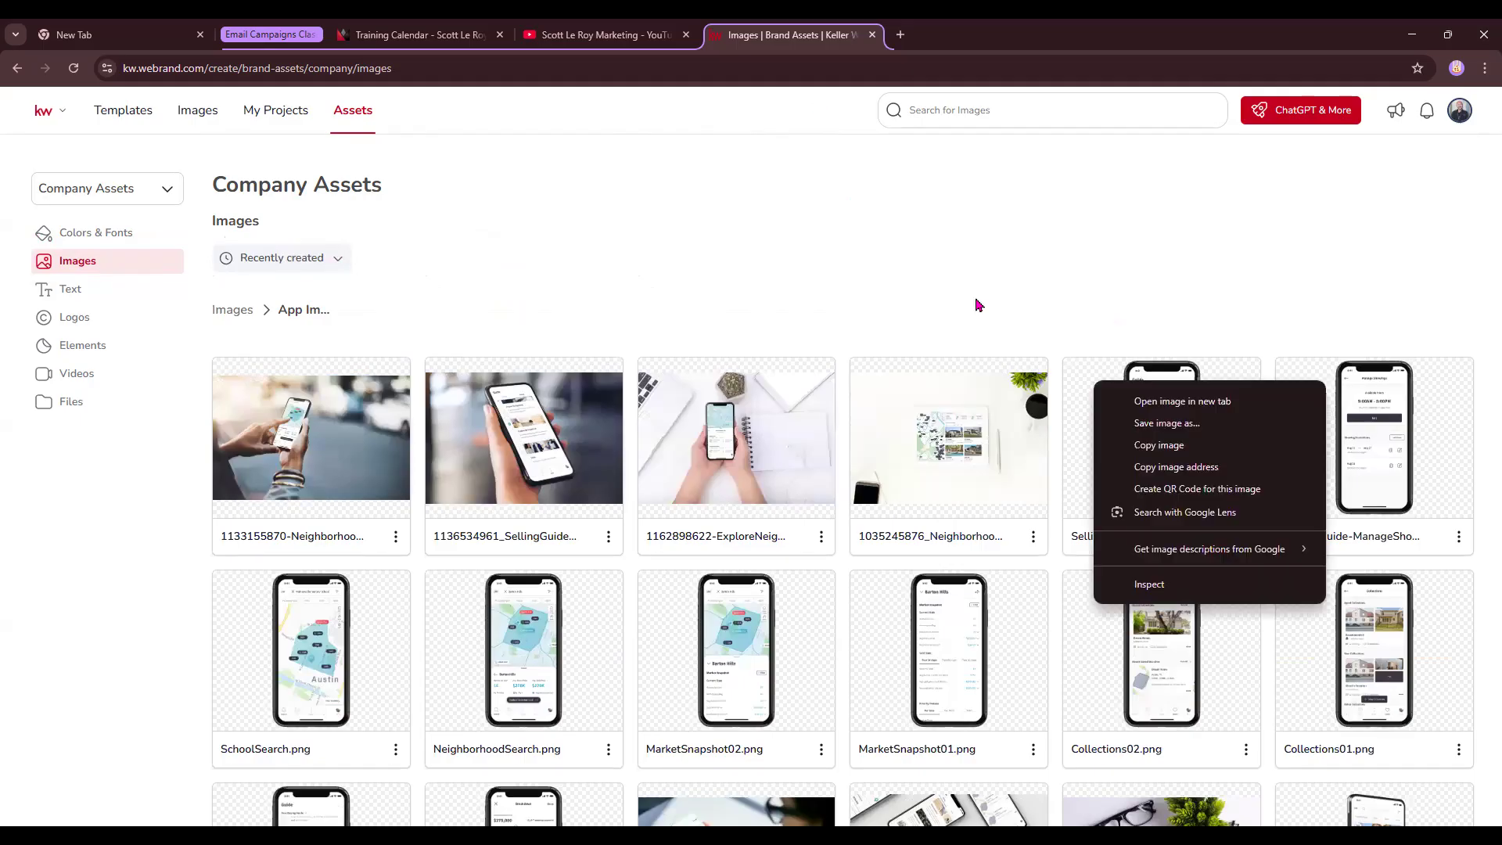
- Browse the Neighborhoods image folder and return to the Images root
click(232, 309)
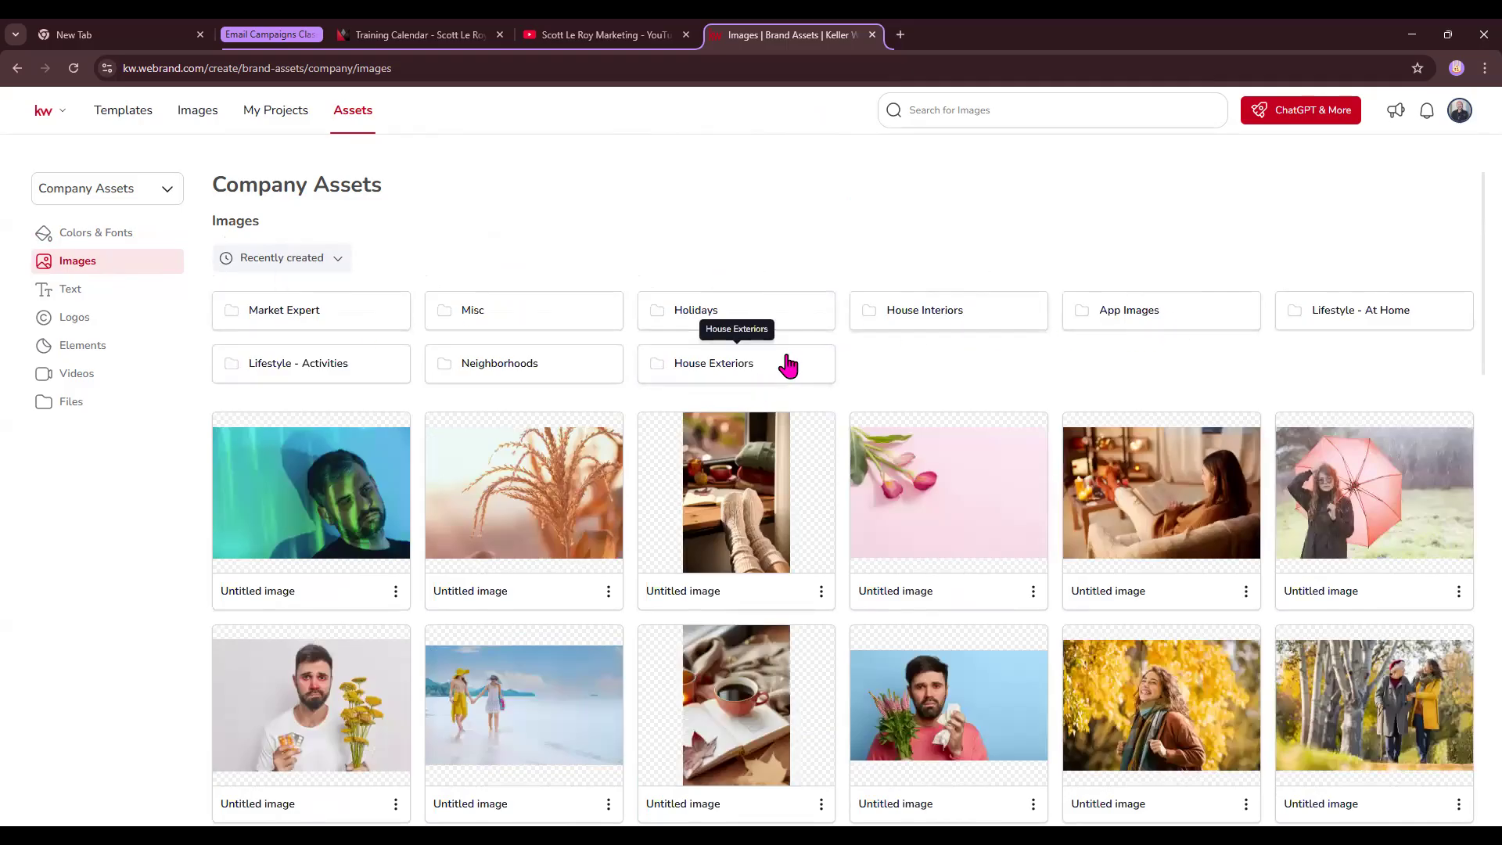
click(560, 371)
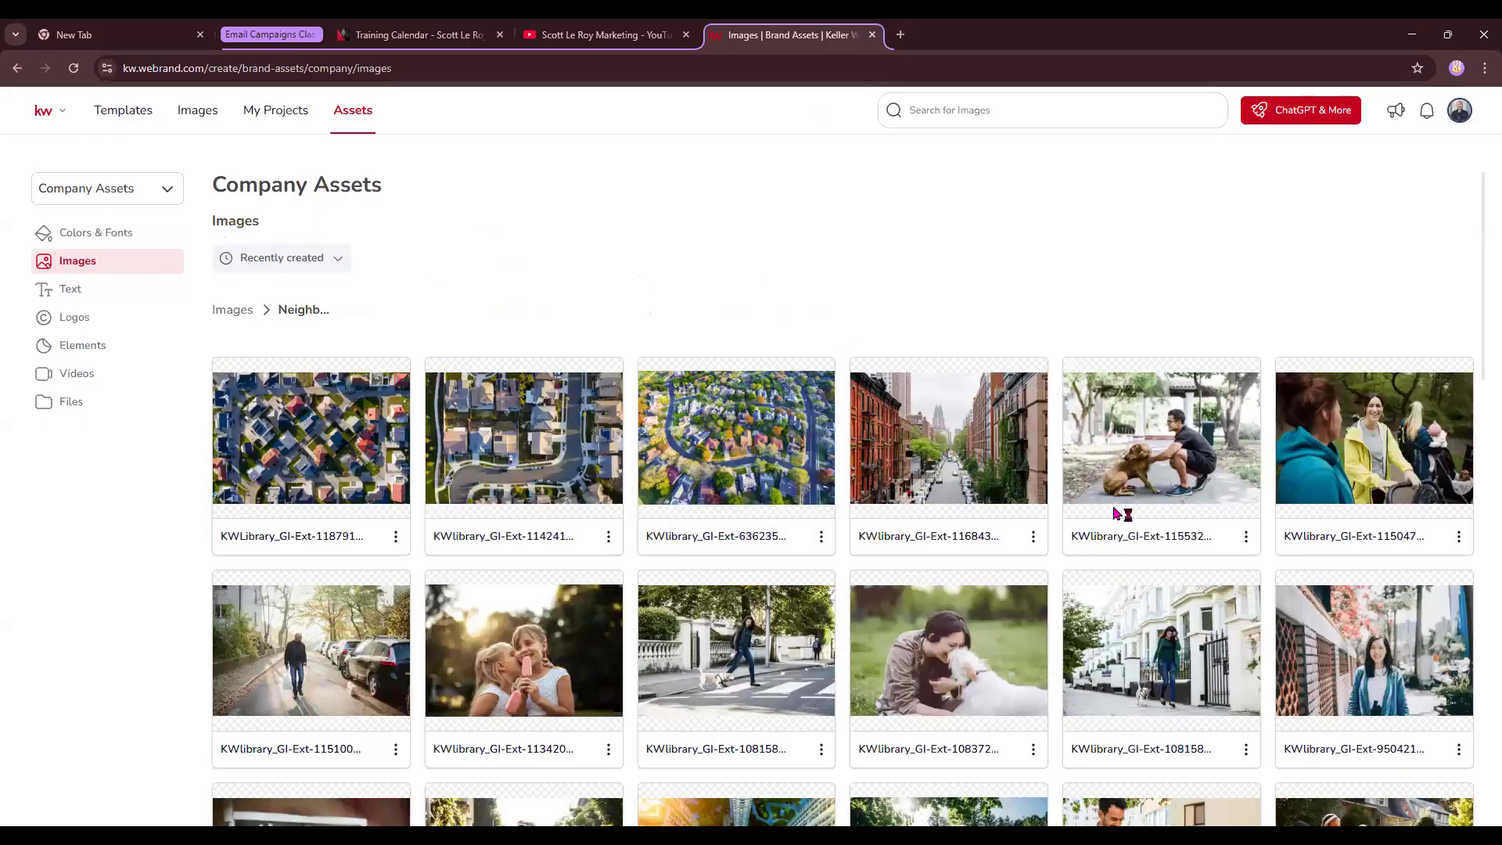
scroll(1118, 514, down, 5)
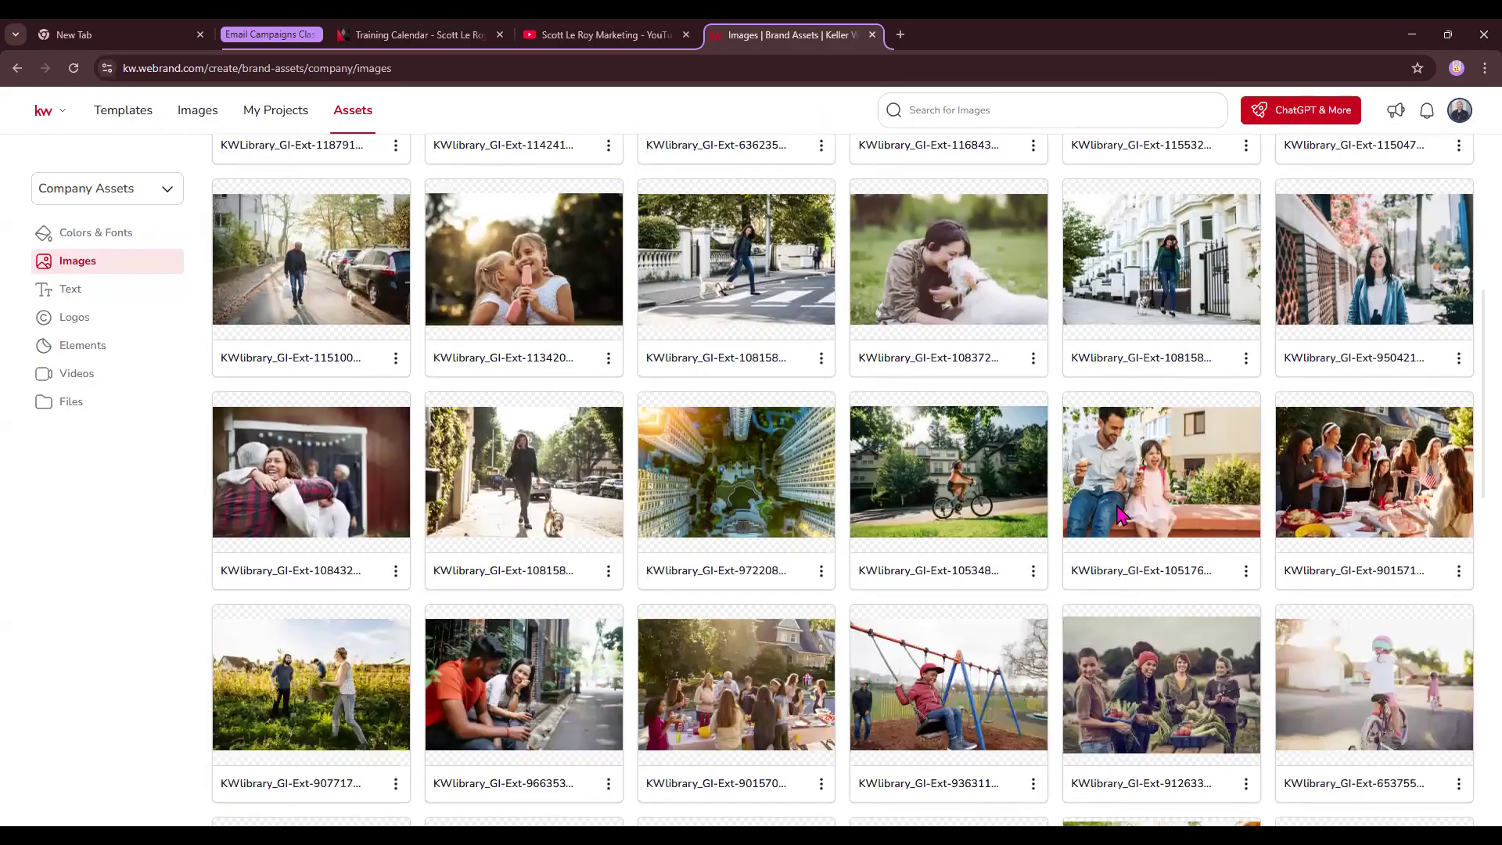
scroll(1119, 514, up, 5)
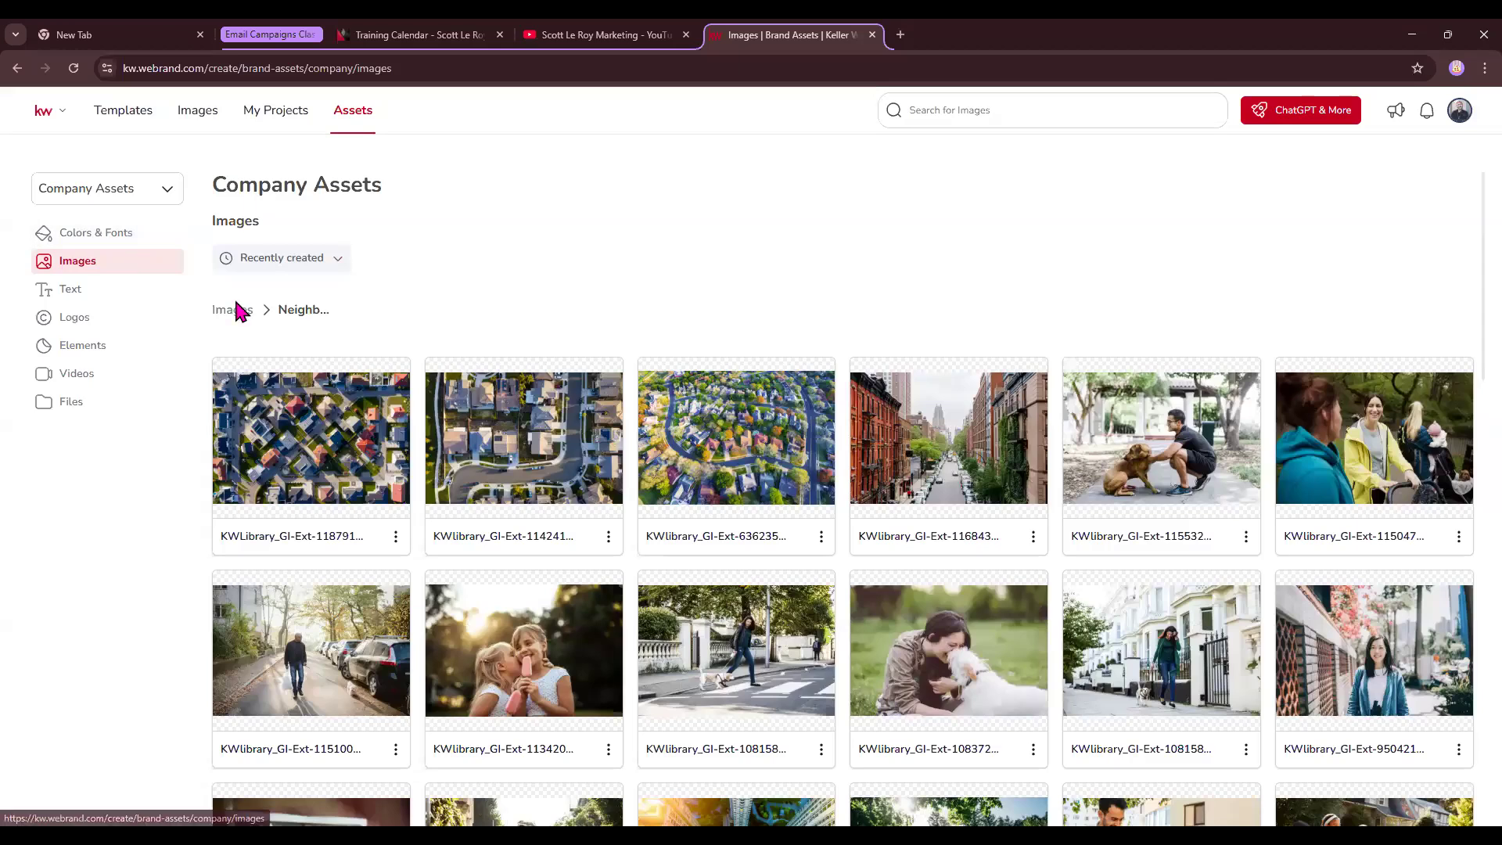
click(240, 311)
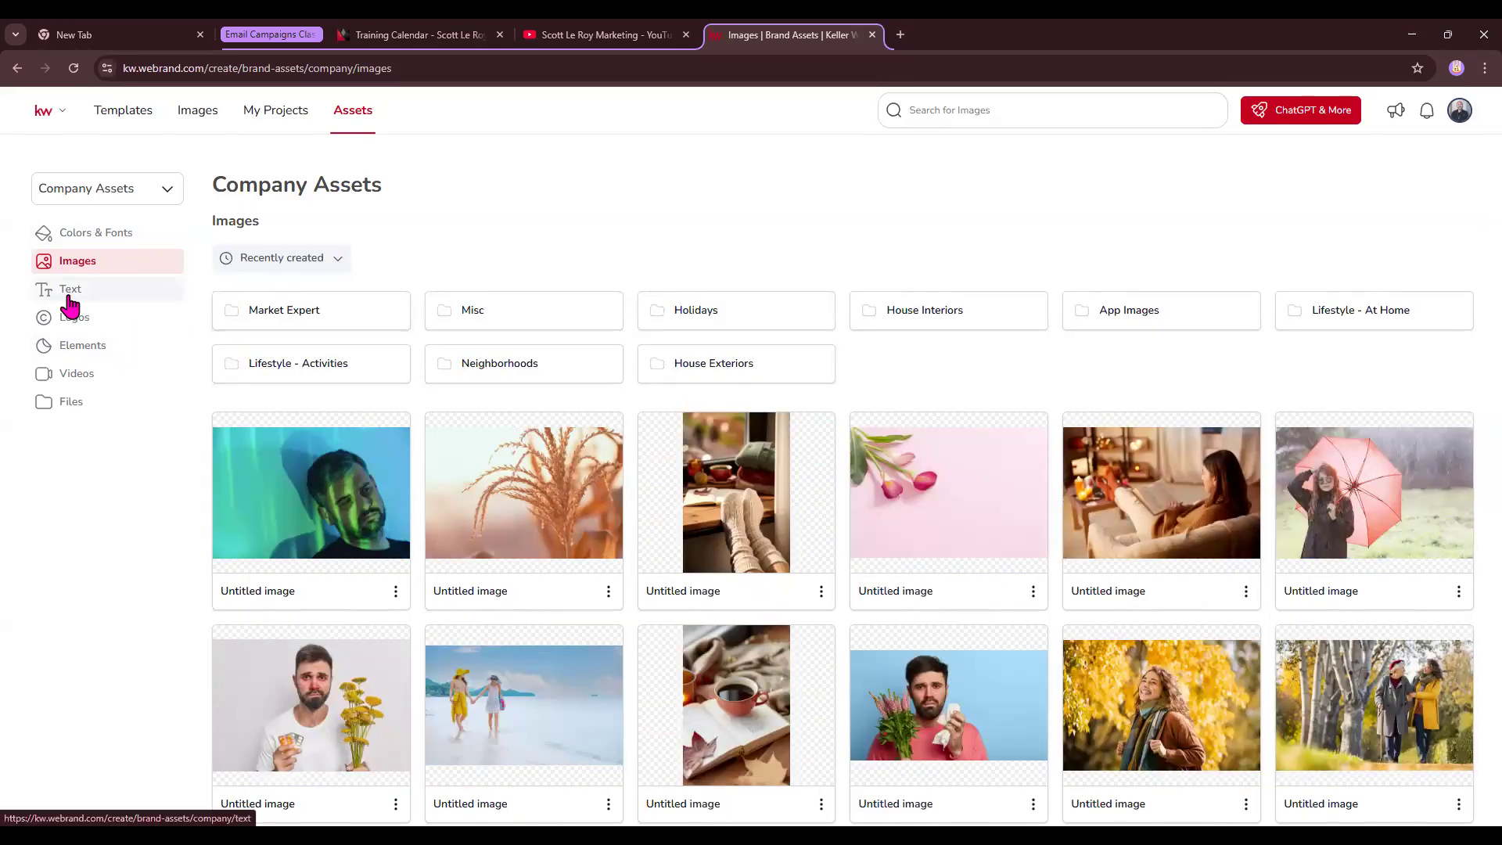
- Try opening the Ownership Statement text asset, then show the Logos folders such as KSCORE and KW
click(70, 304)
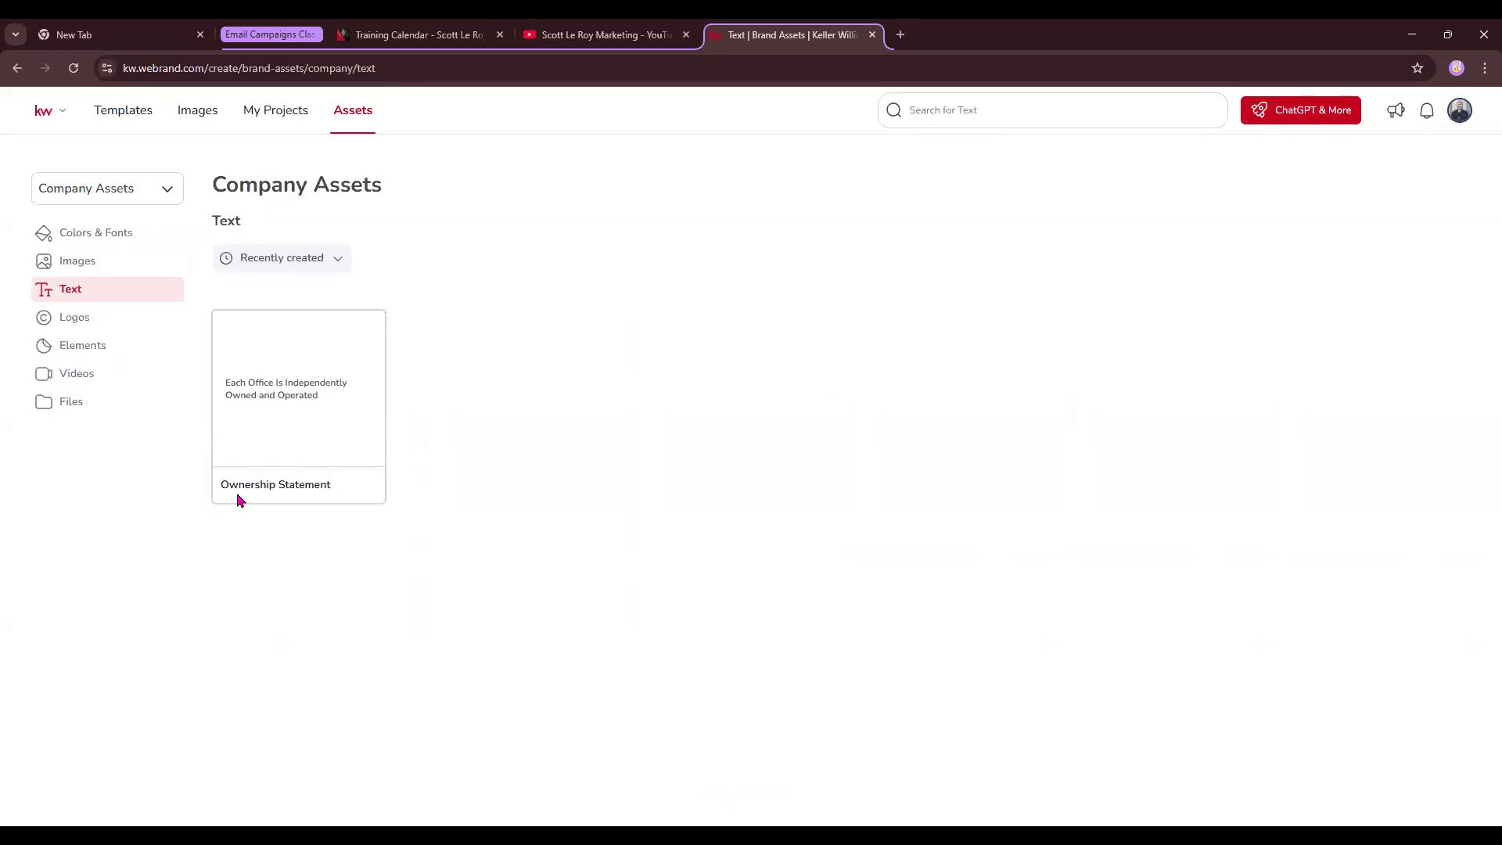
click(300, 391)
click(300, 394)
click(300, 394)
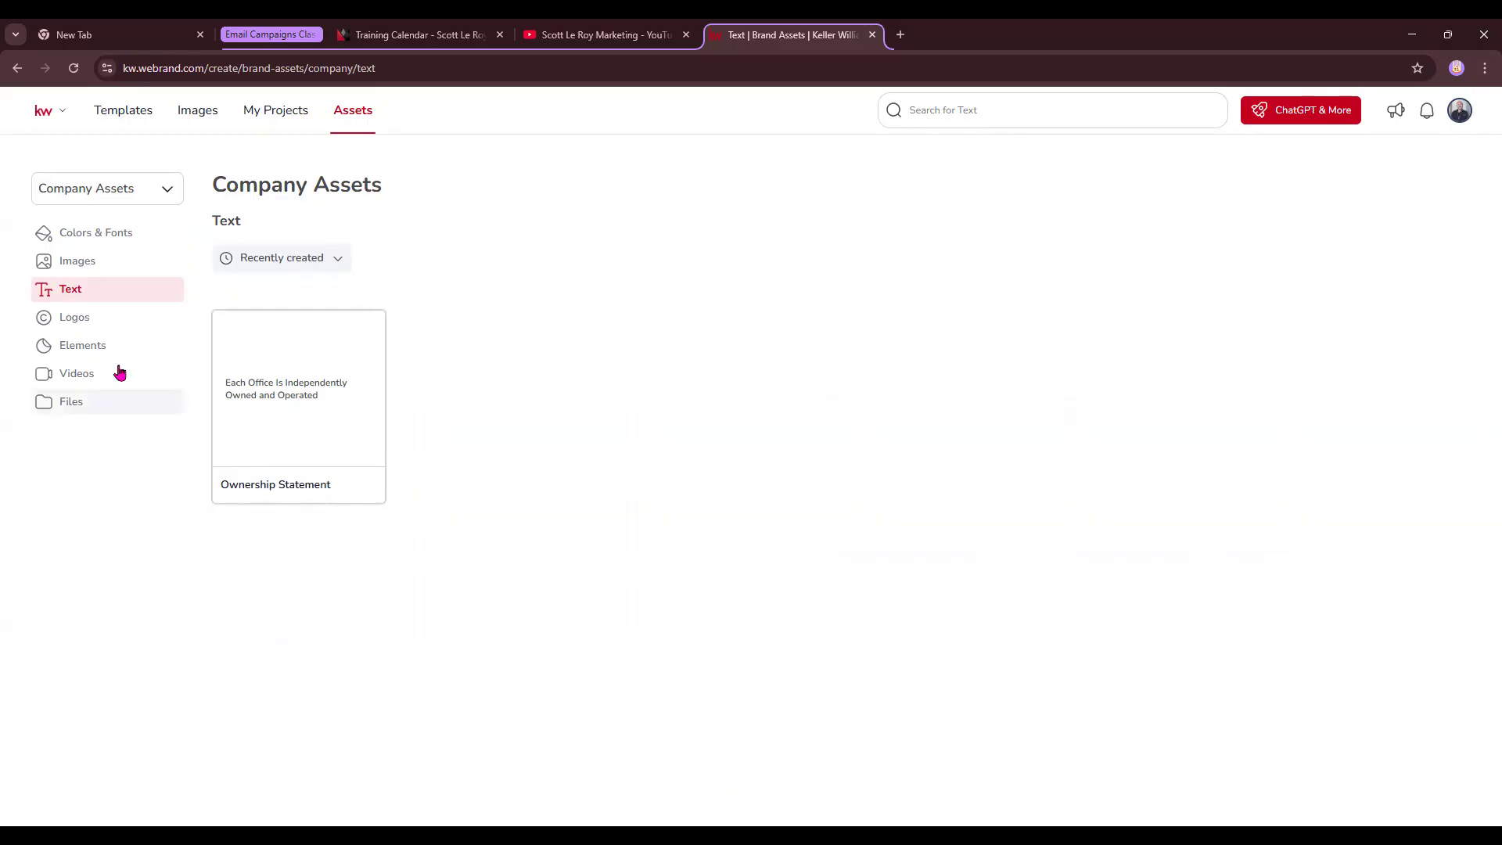
click(92, 325)
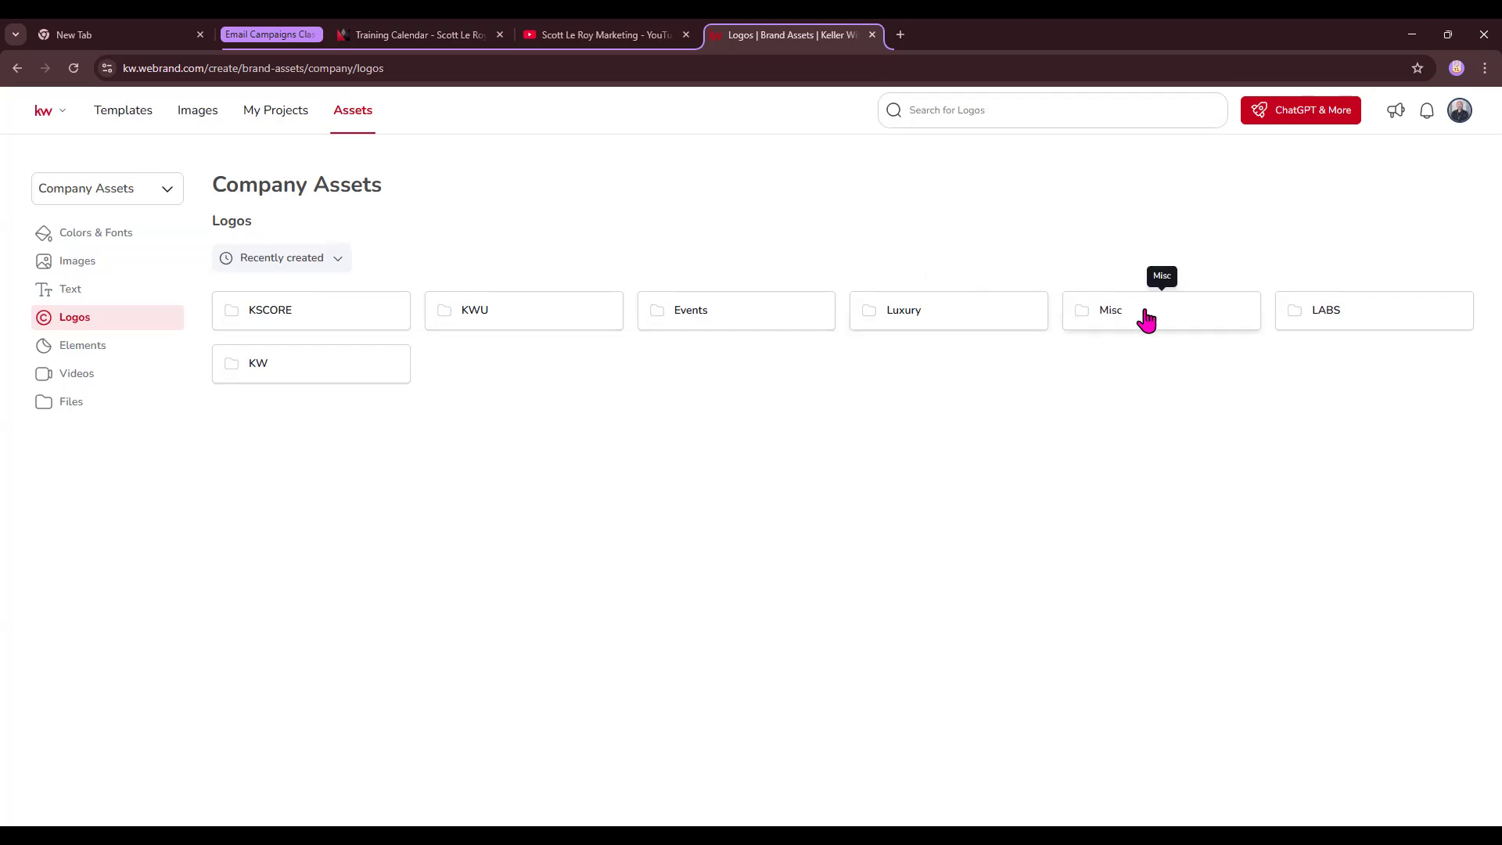
click(1146, 317)
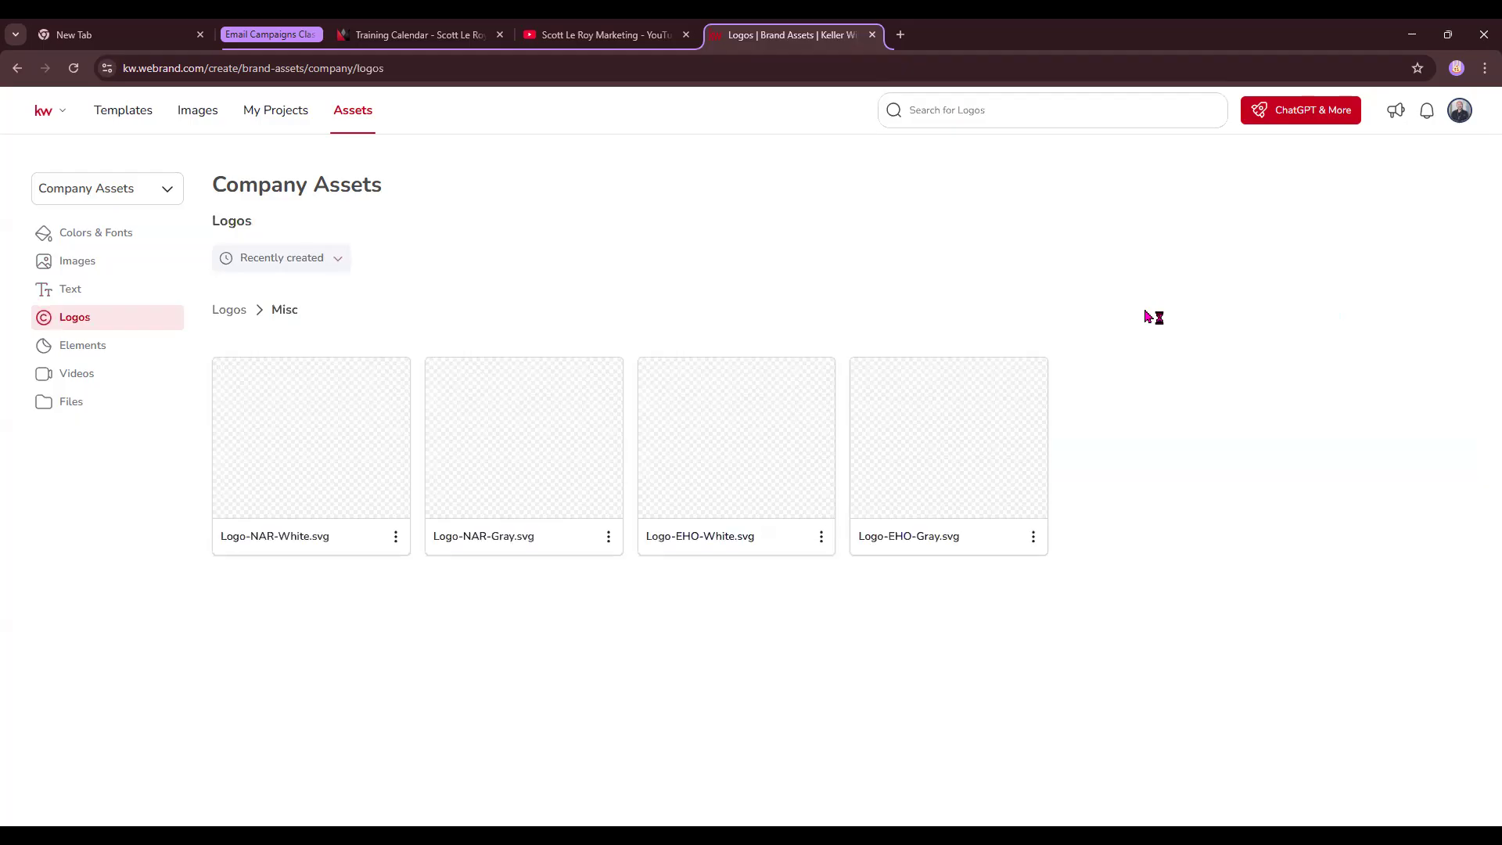
click(228, 310)
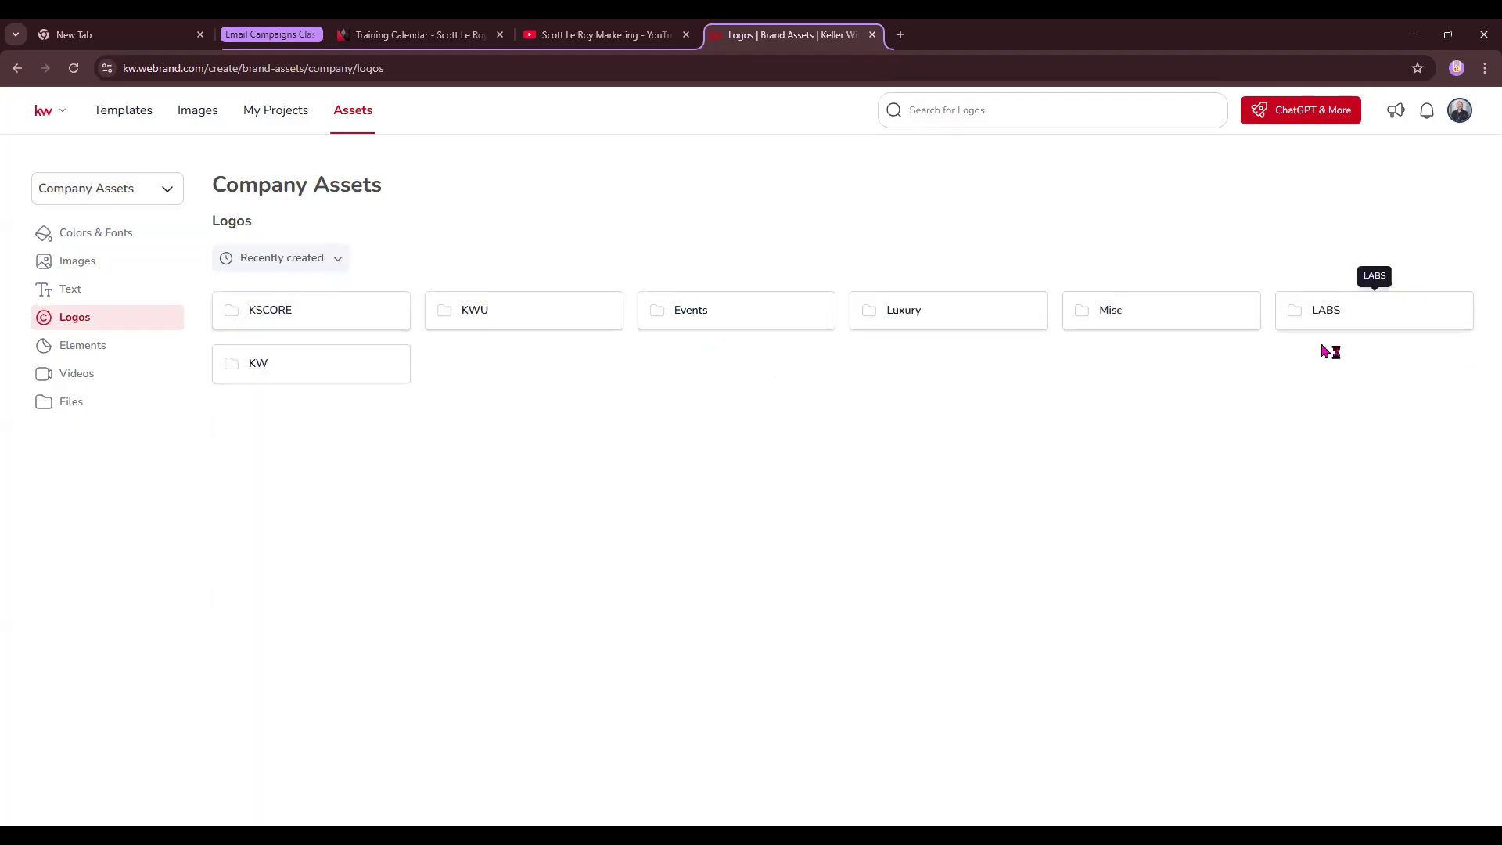
- Browse the KW logo folder, then show the Elements library with the email, phone and cell icons
click(283, 379)
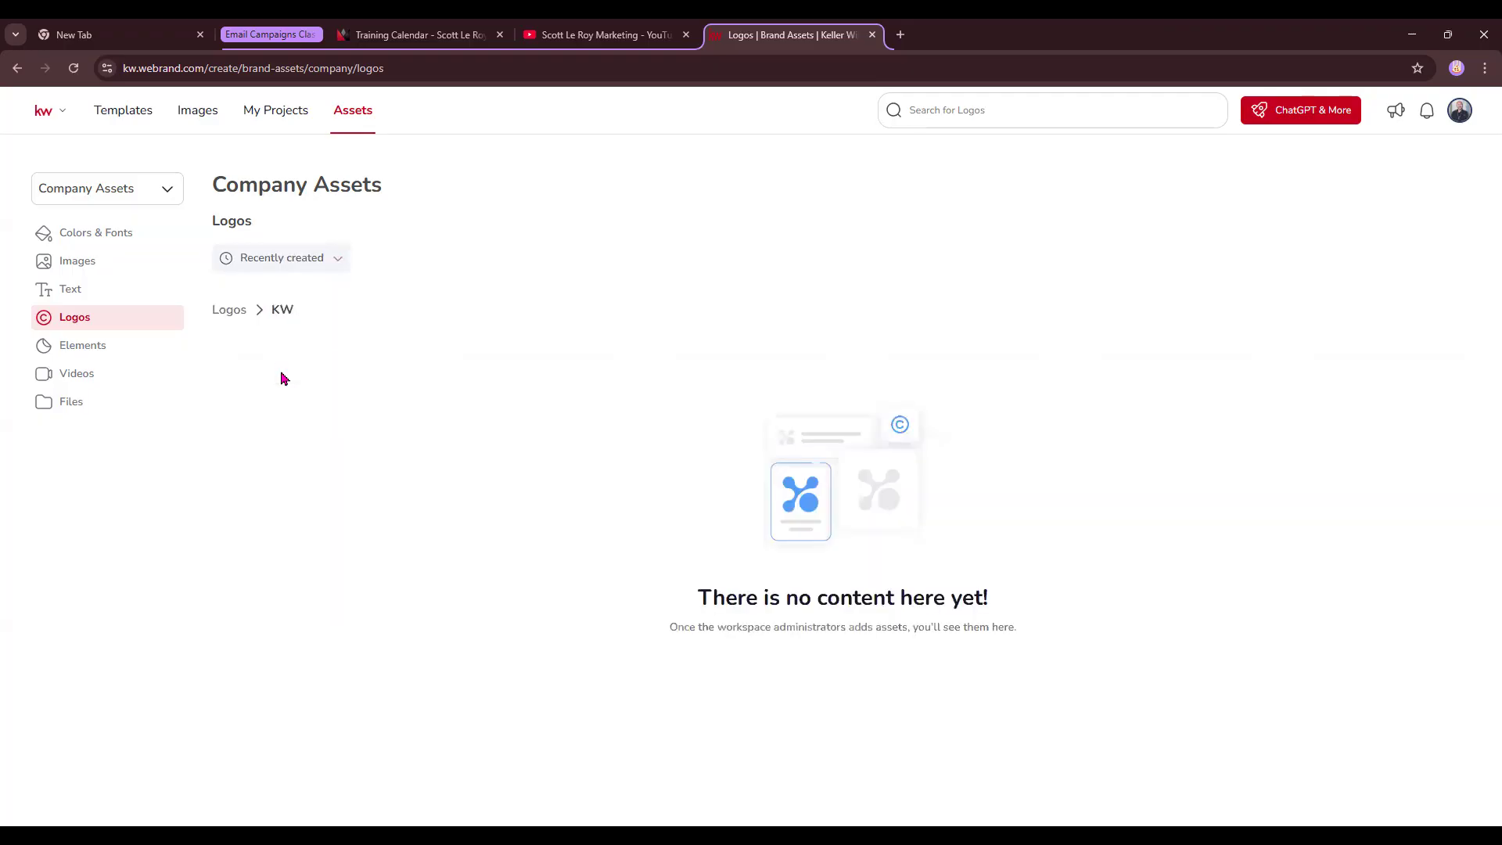
scroll(998, 540, down, 1)
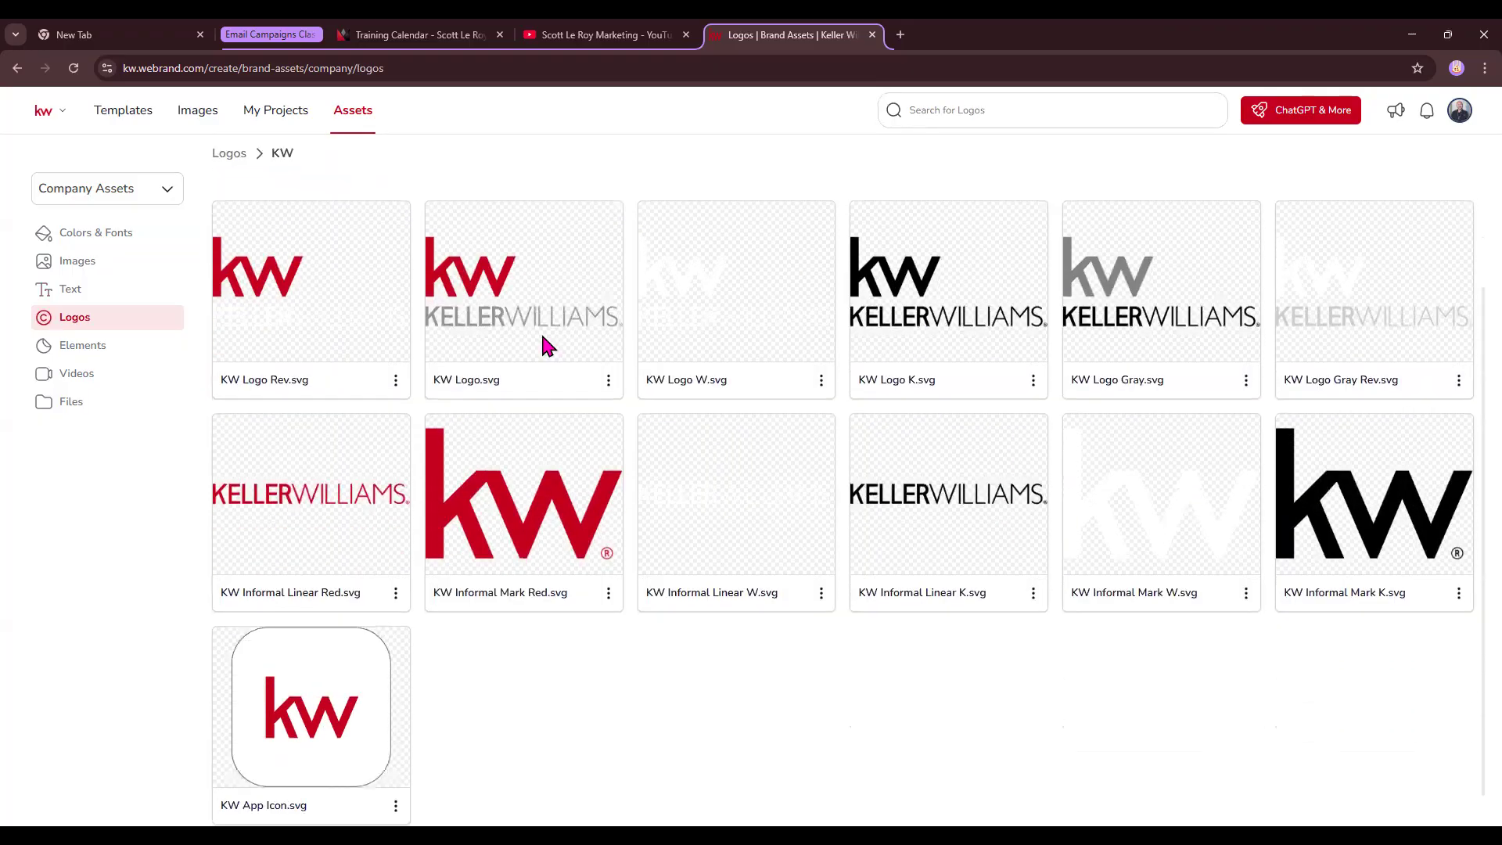
scroll(689, 442, down, 1)
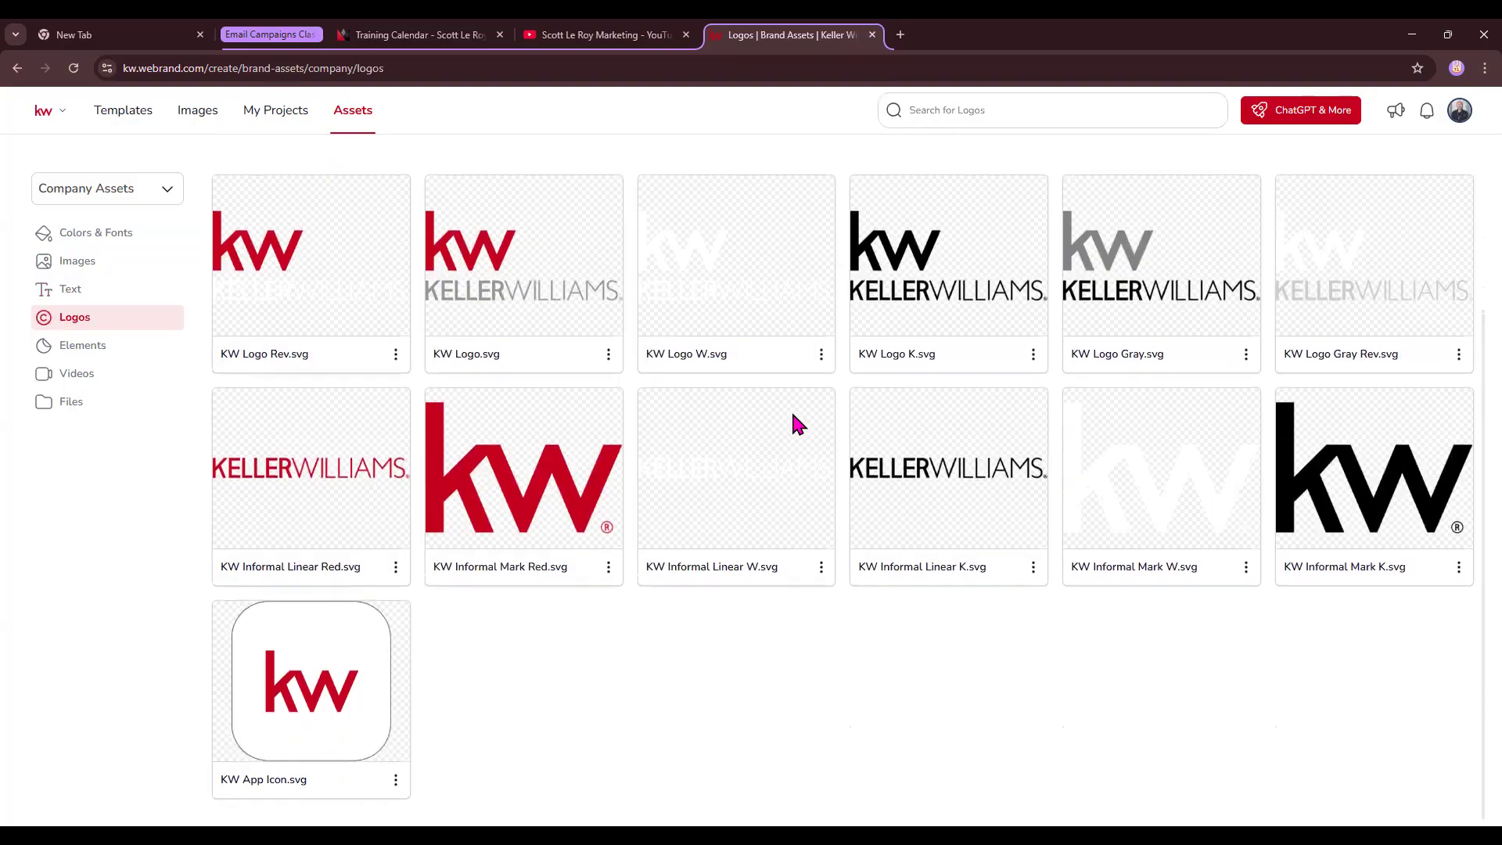
scroll(792, 416, up, 2)
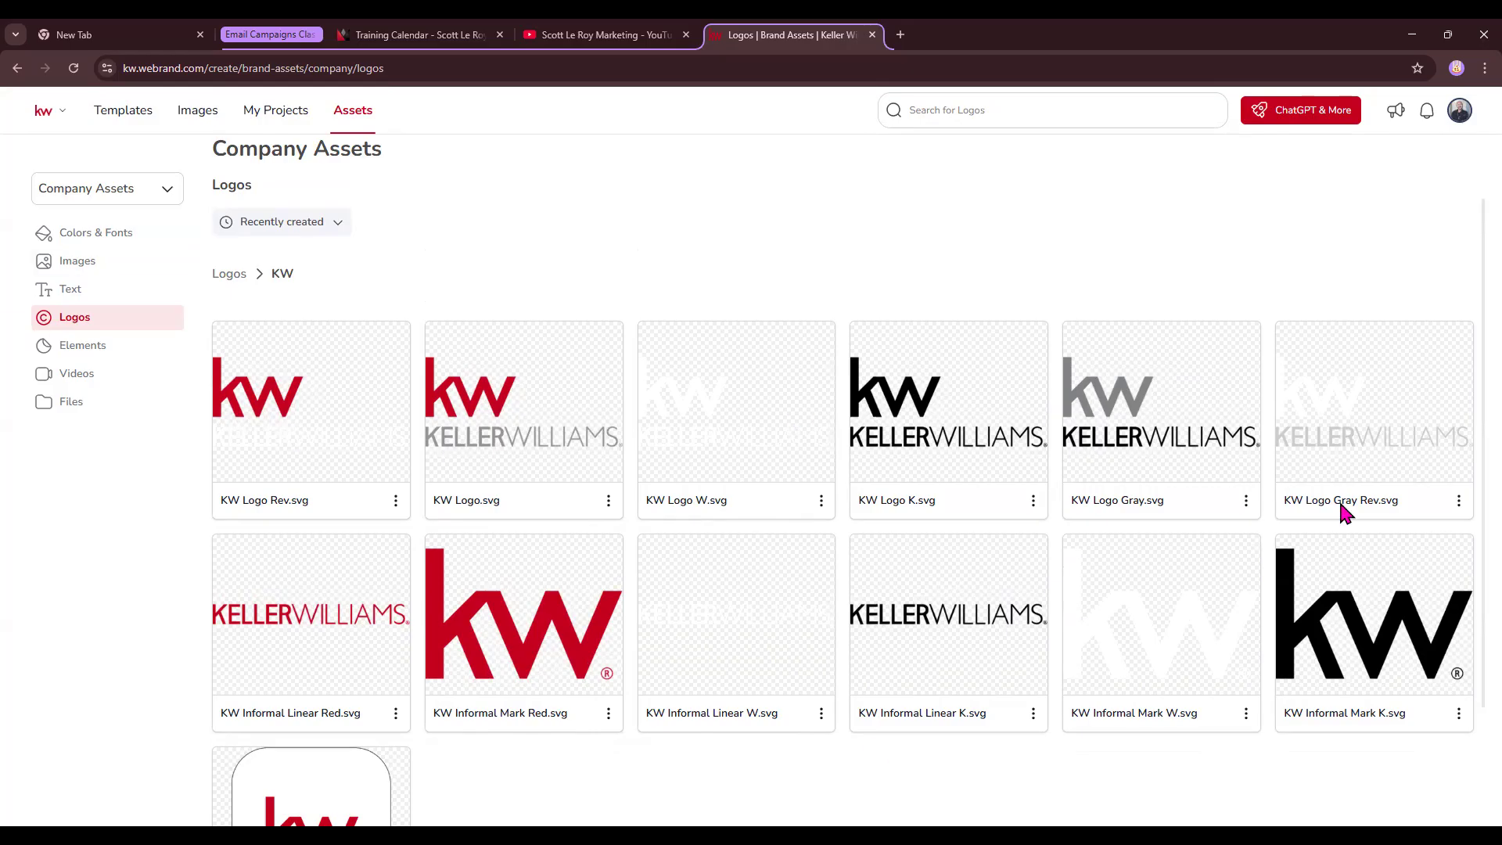
click(223, 275)
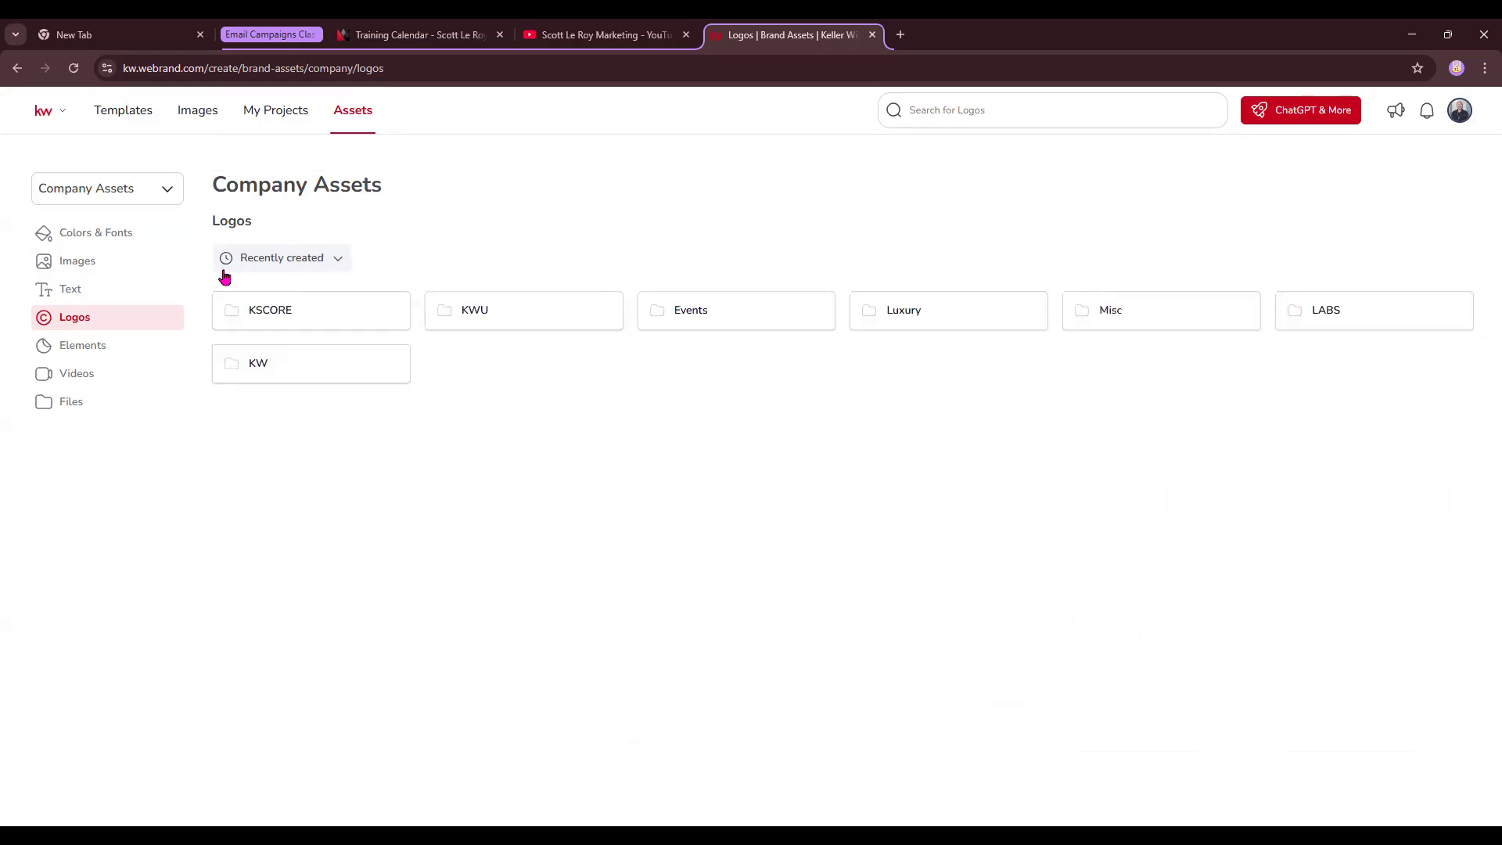
click(107, 357)
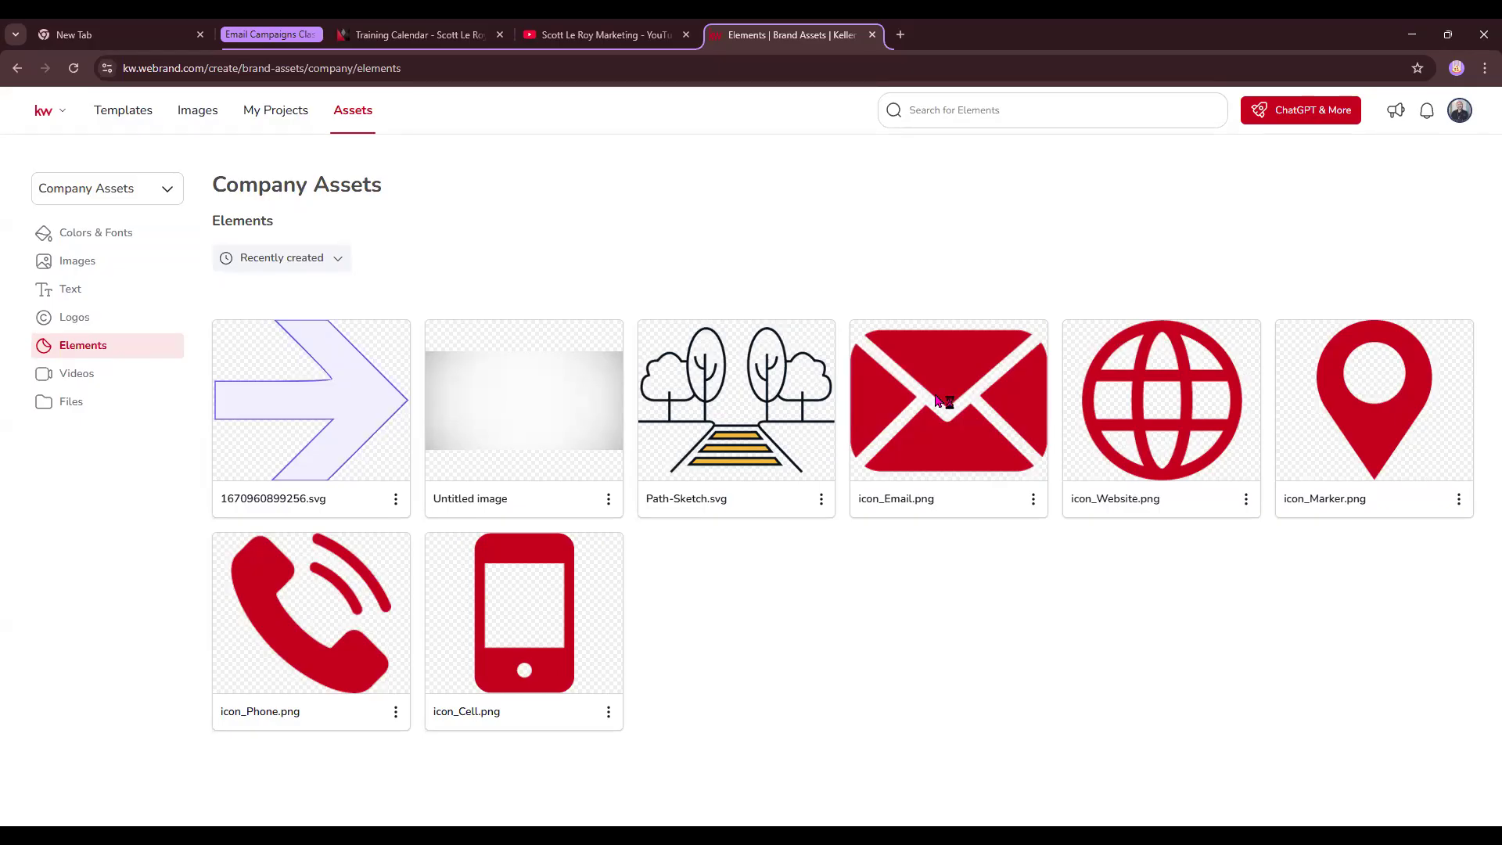
- Check Videos, try opening the Style Guide and Design Addendum files, then open the assets dropdown
click(94, 378)
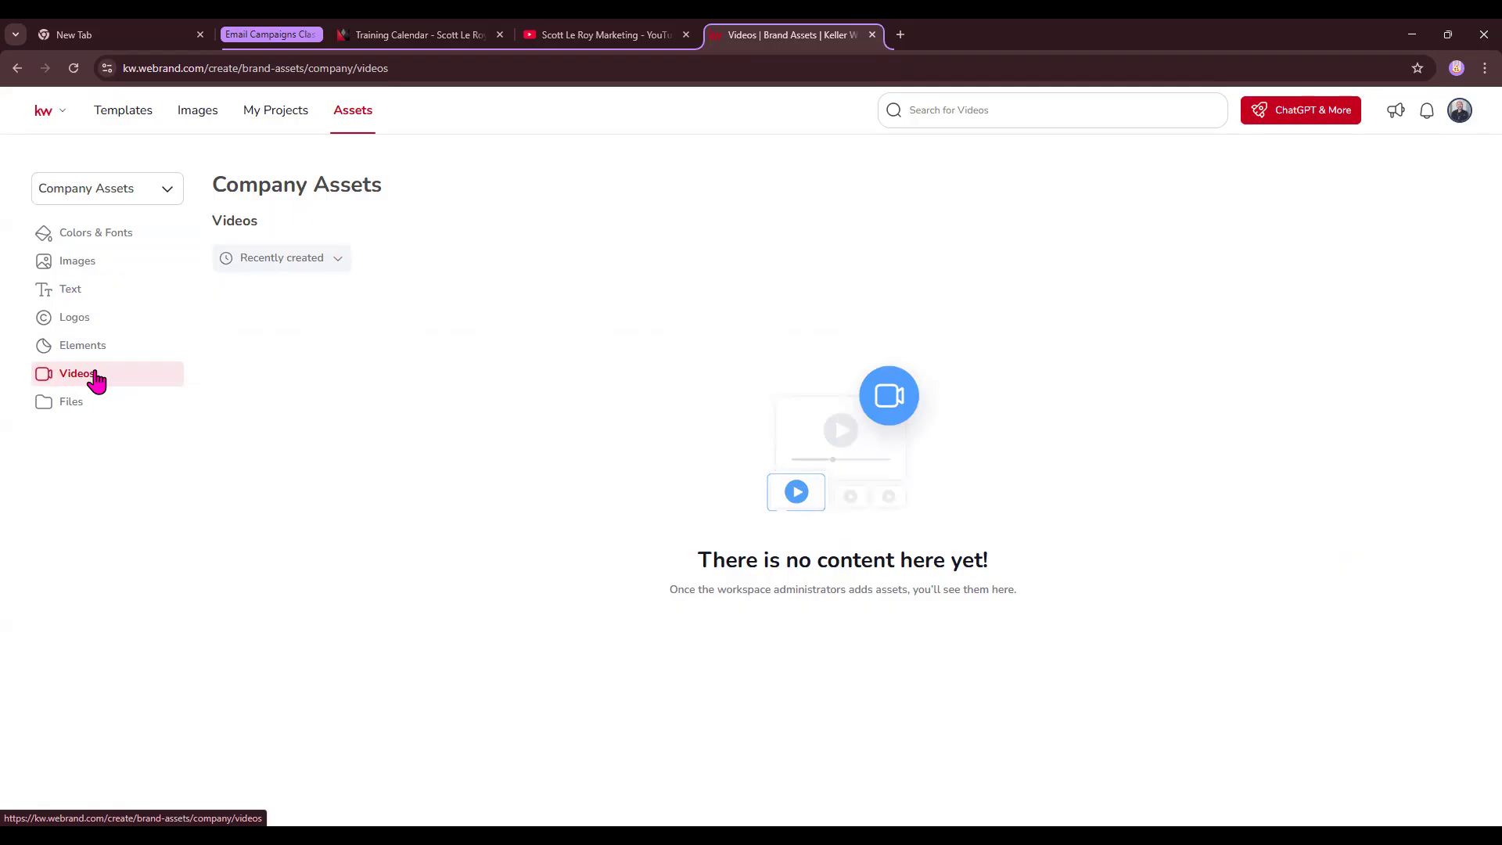
click(73, 412)
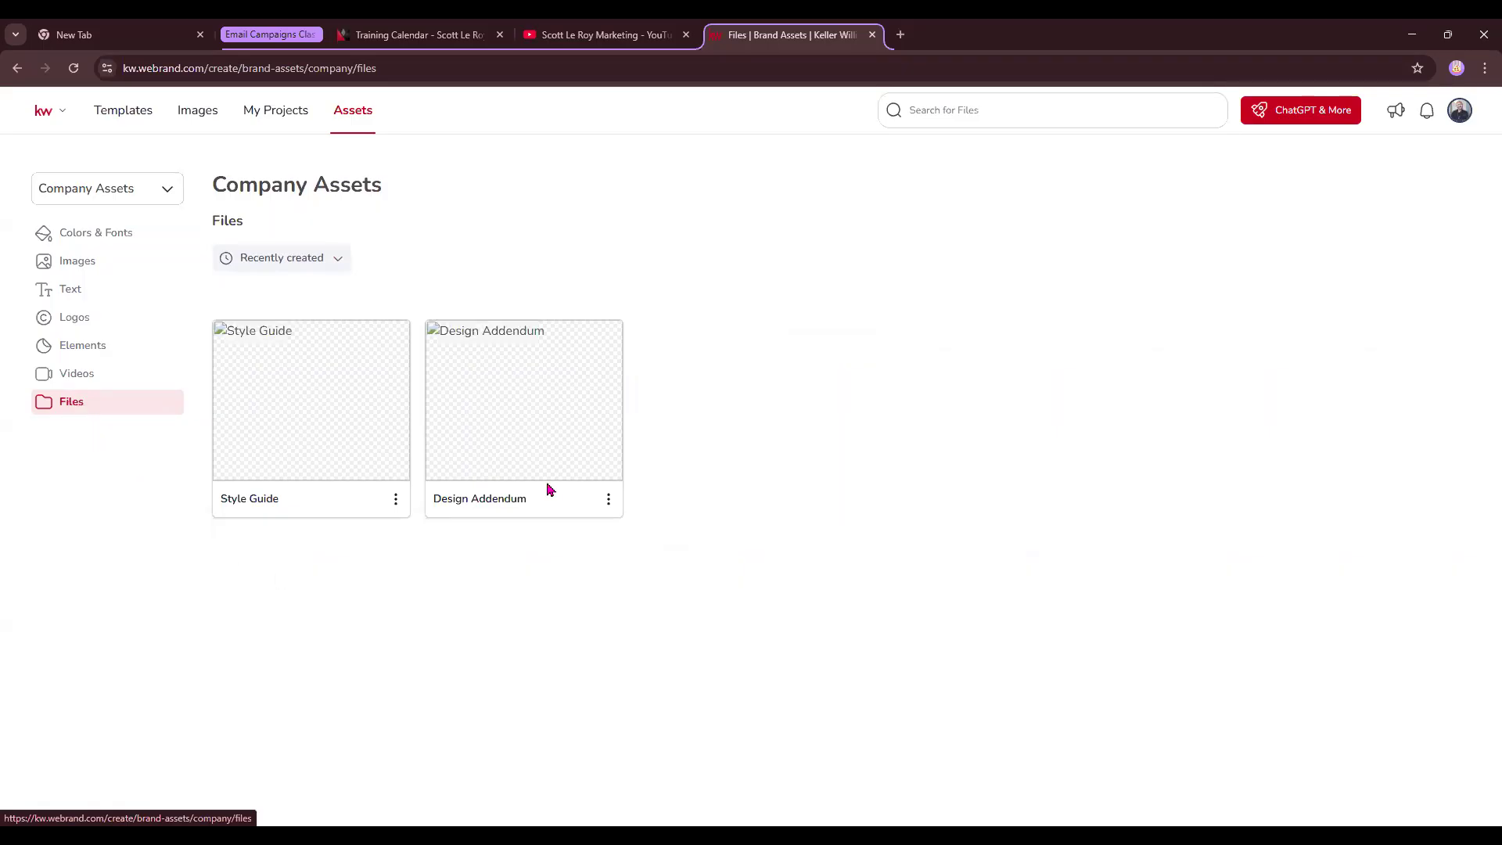
click(352, 498)
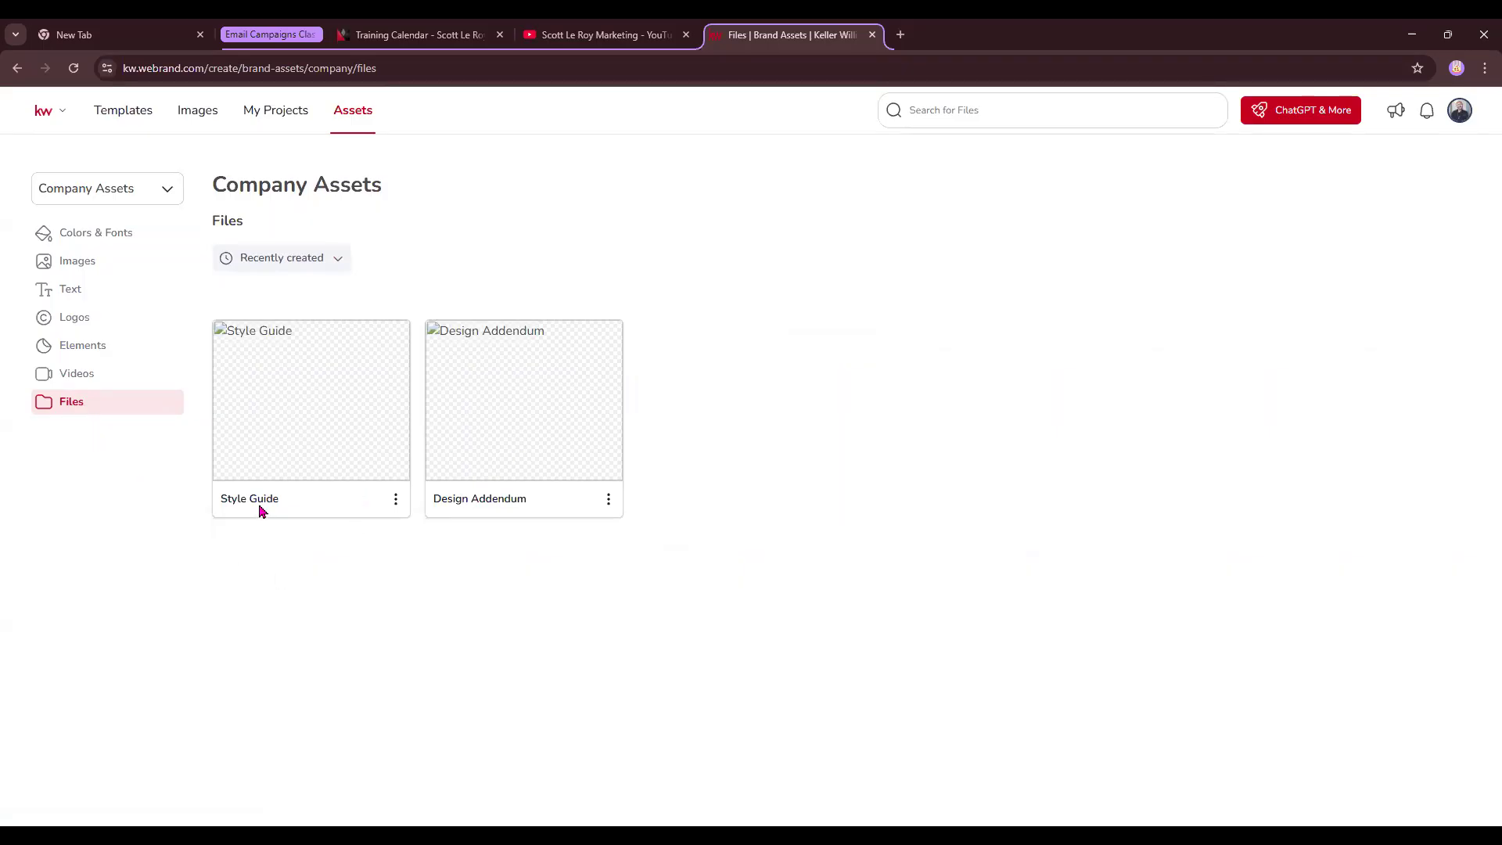
click(510, 517)
click(576, 513)
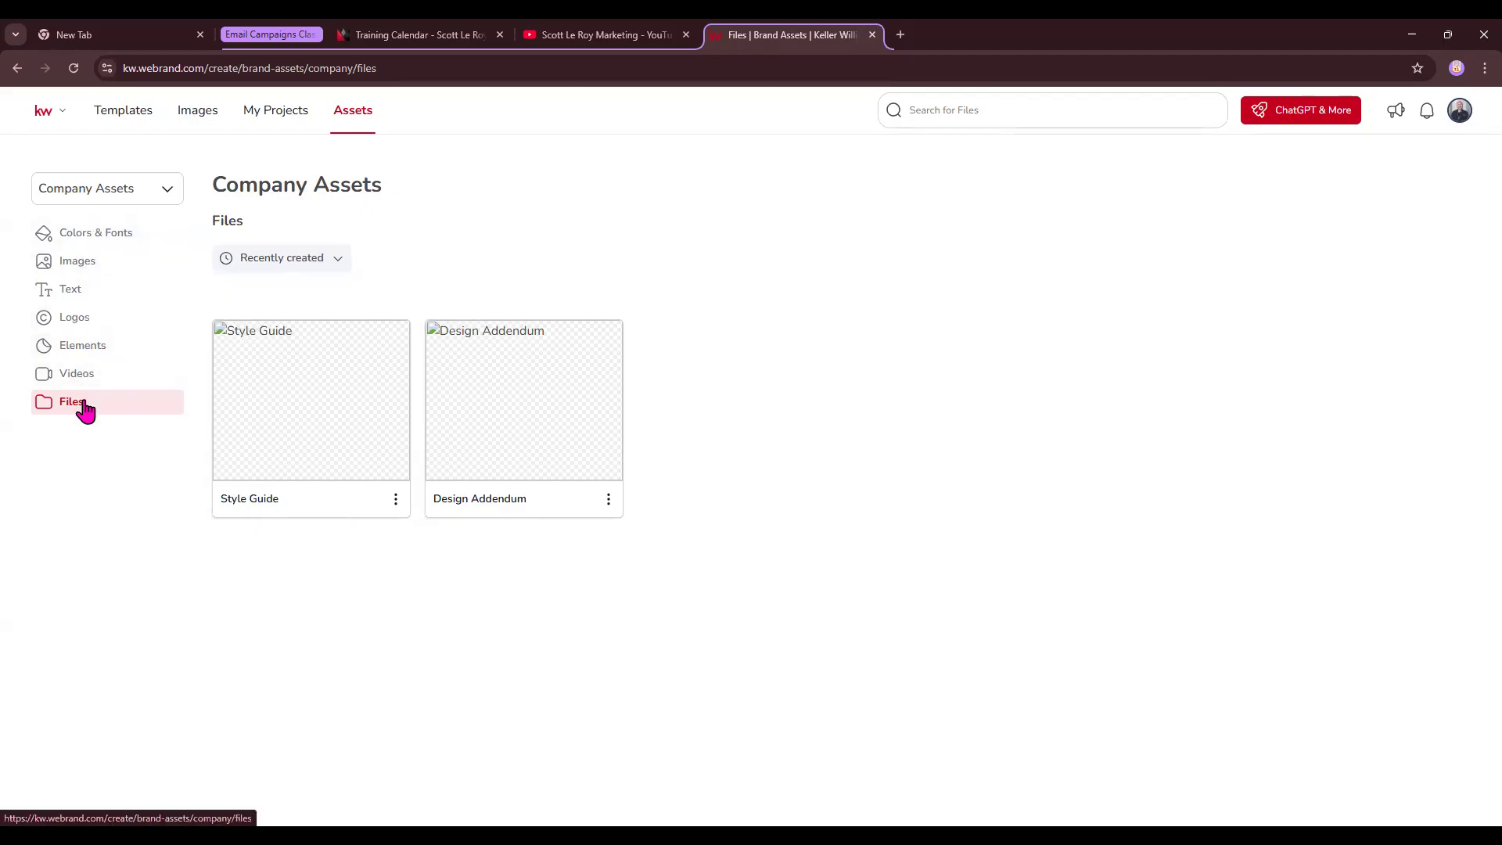
click(169, 196)
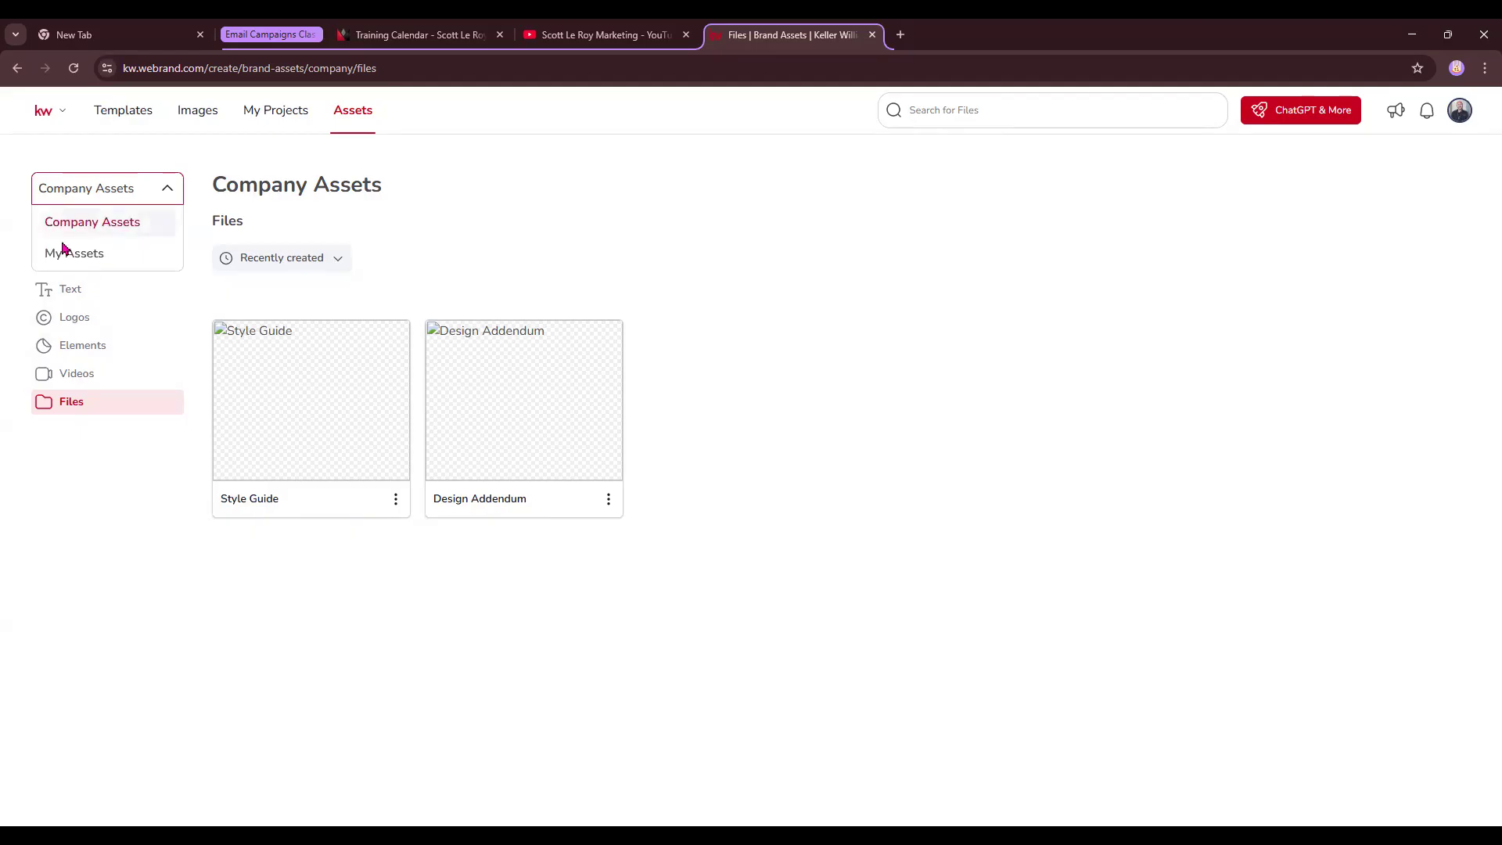
- Switch to My Assets Colors & Fonts and check the first pink swatch's colour codes
click(101, 254)
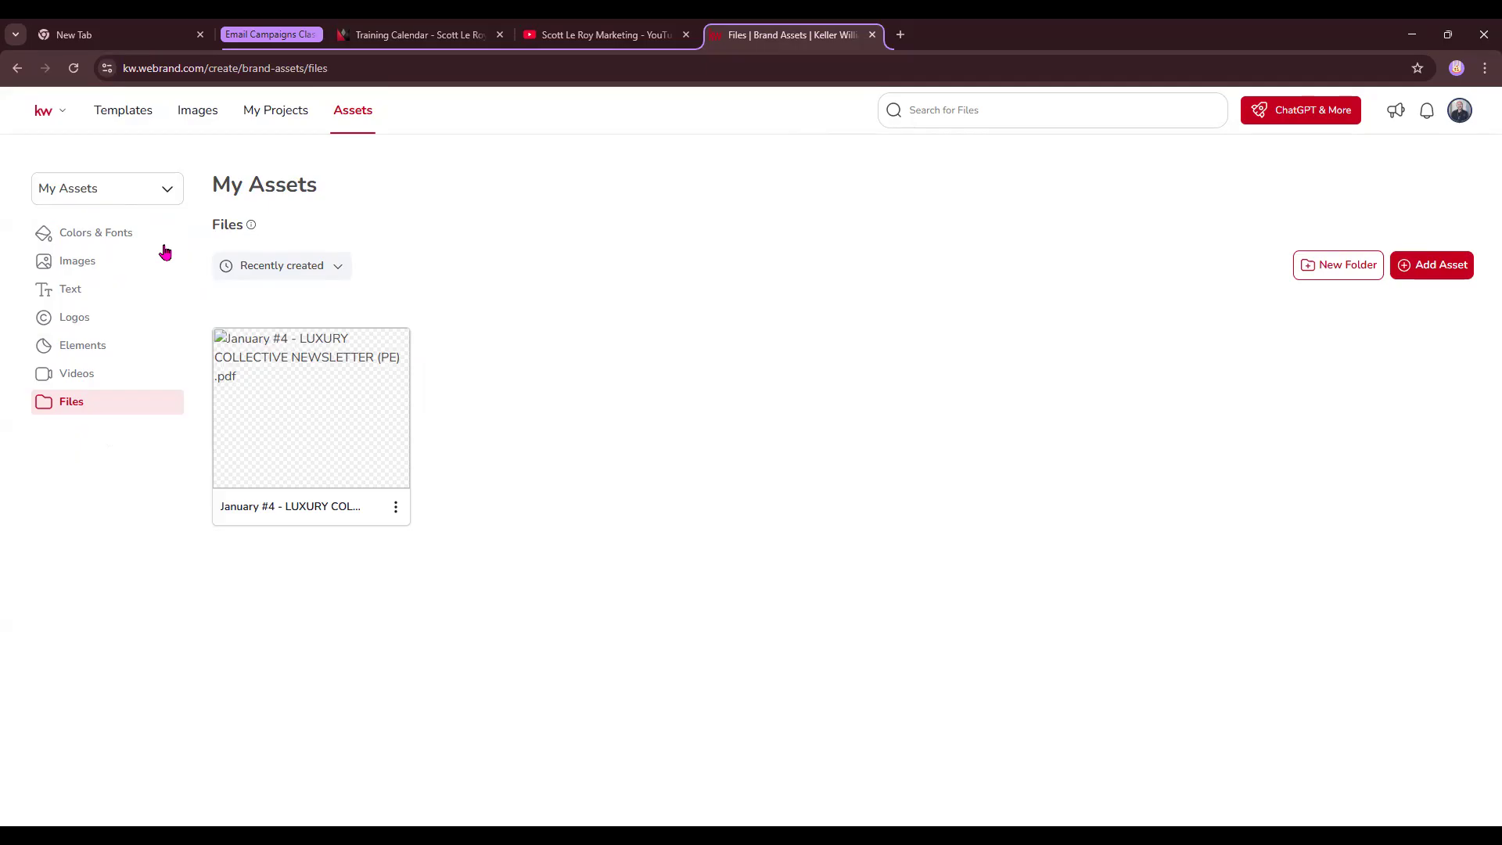
click(119, 235)
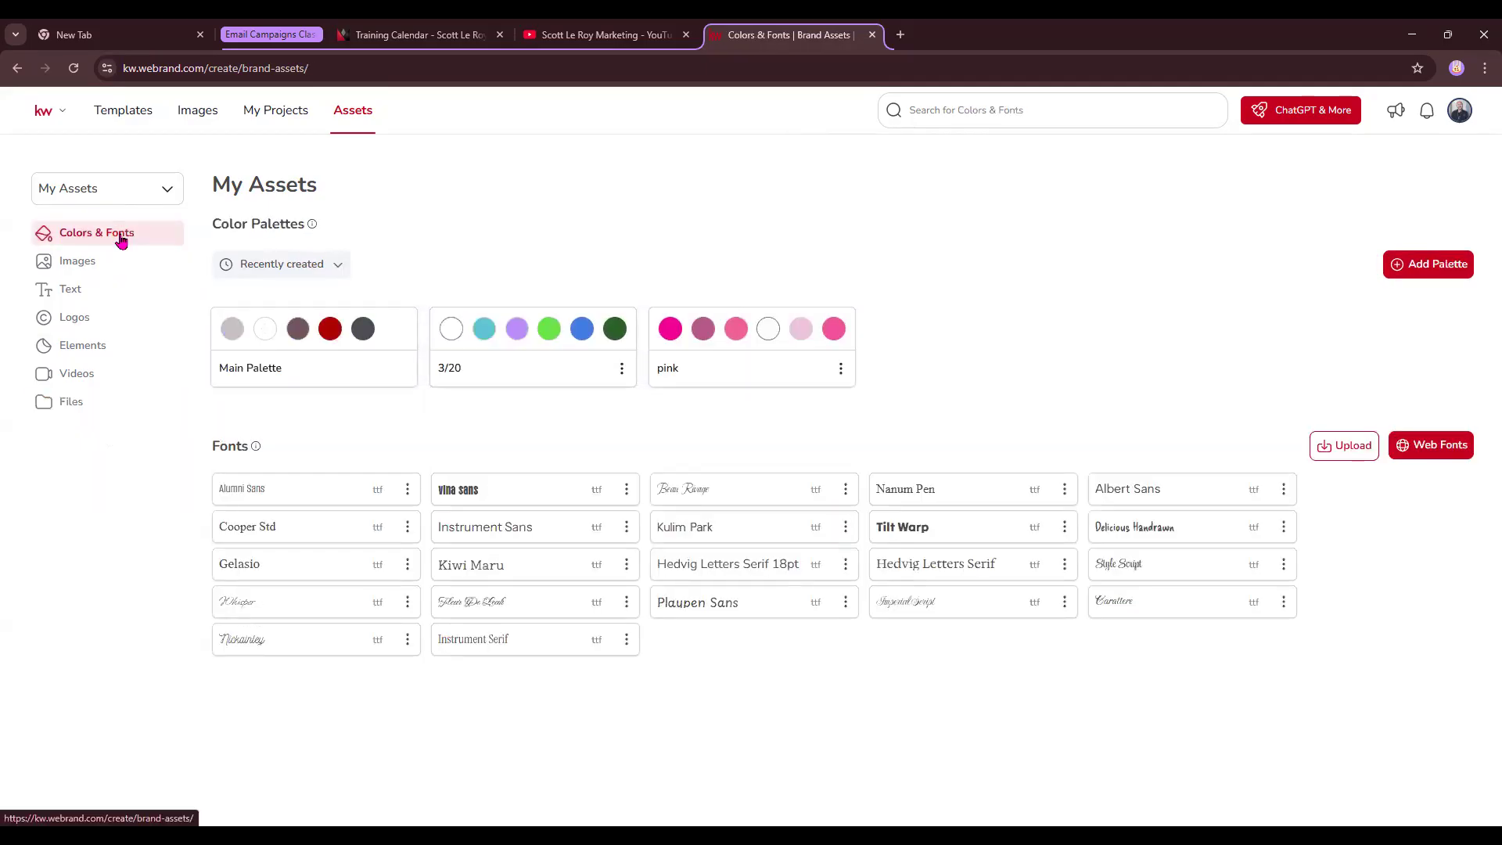
click(673, 323)
click(657, 285)
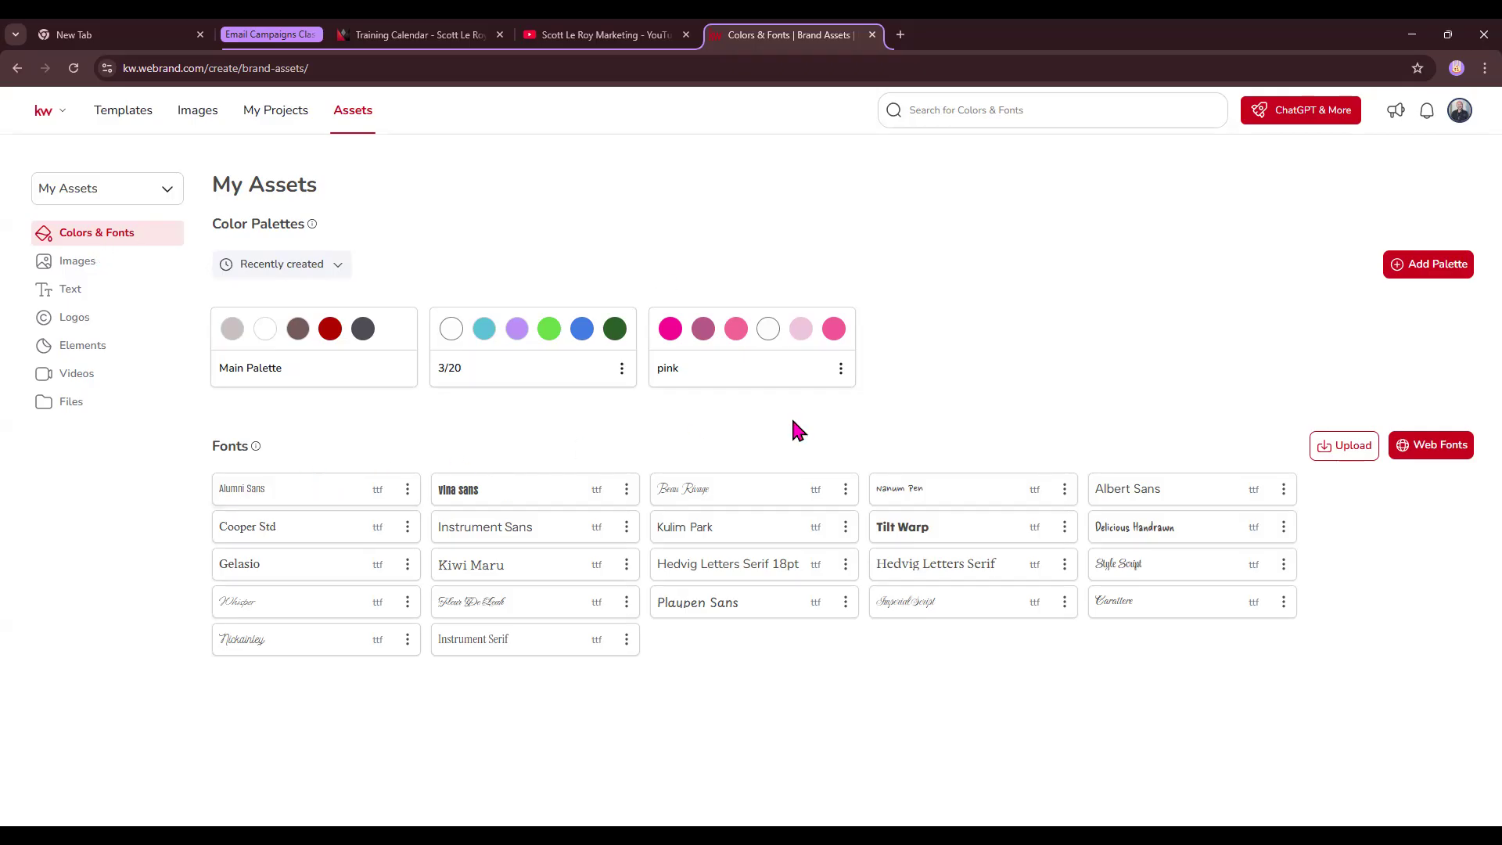
- Look over the 3/20 palette's options, then add a new empty palette
click(622, 368)
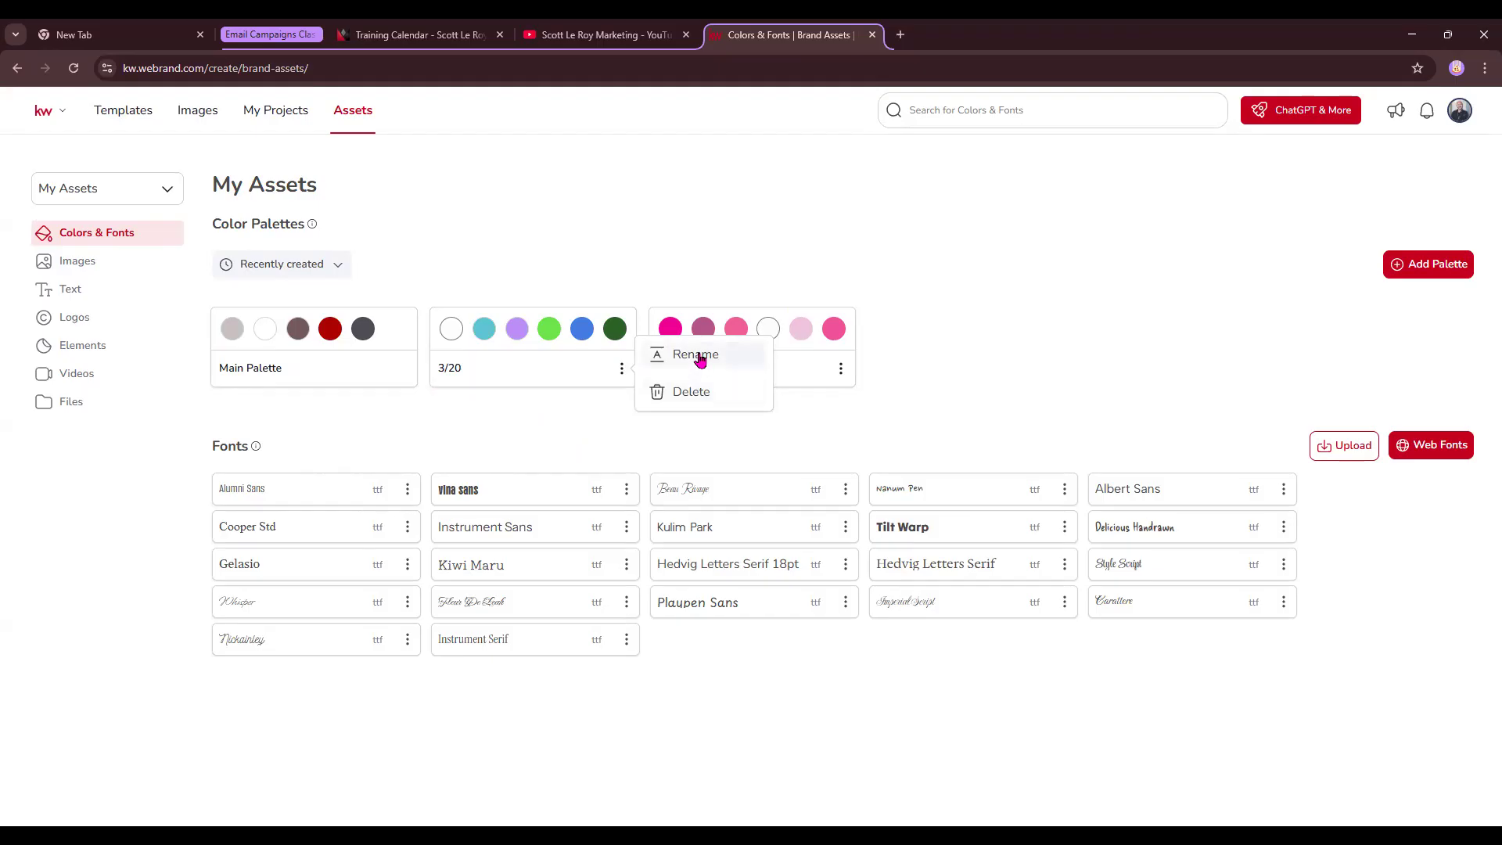
click(1078, 333)
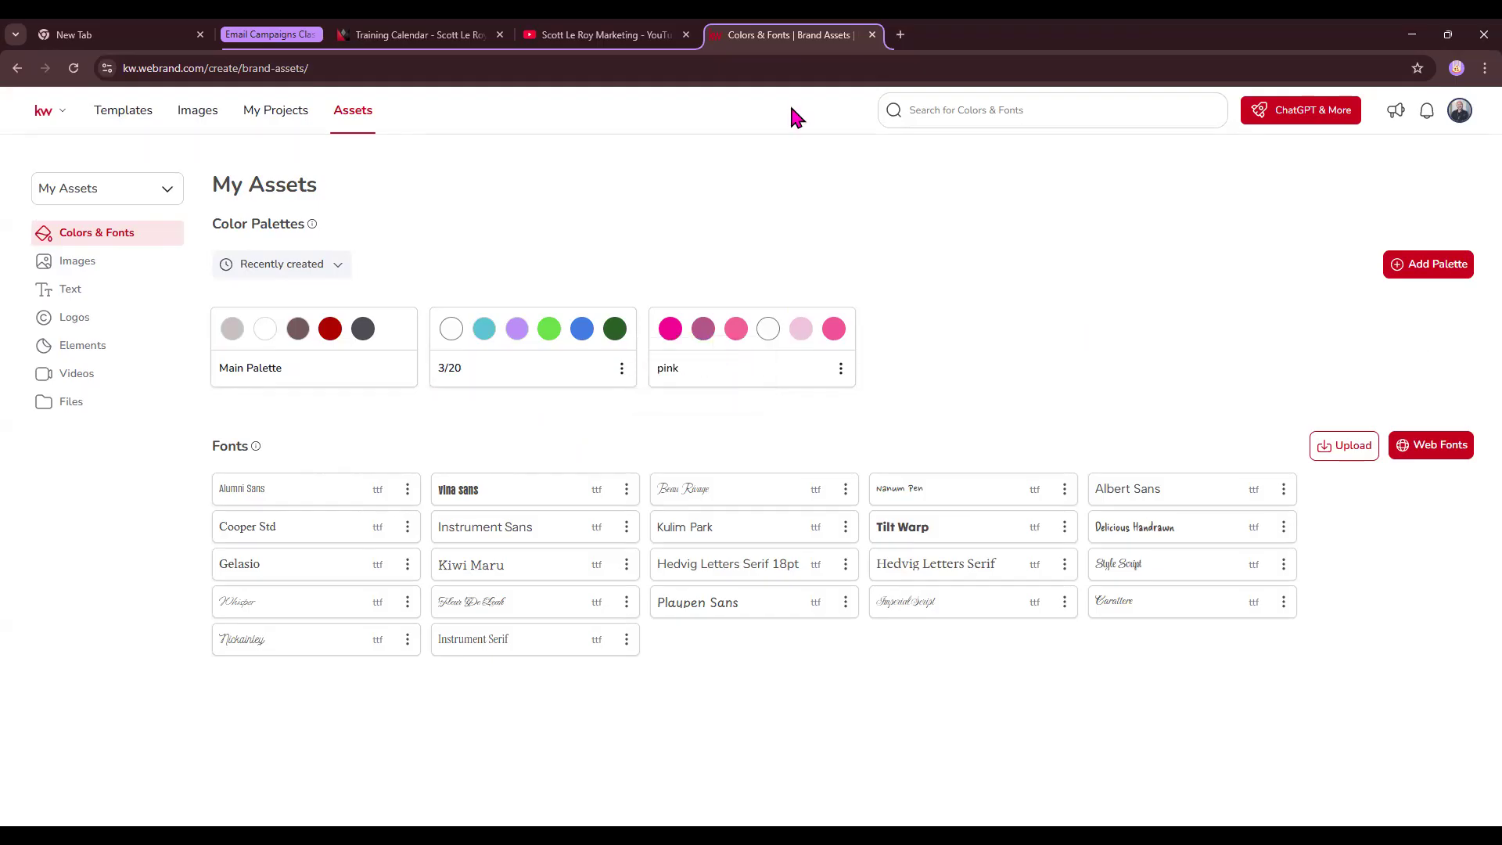
click(1433, 270)
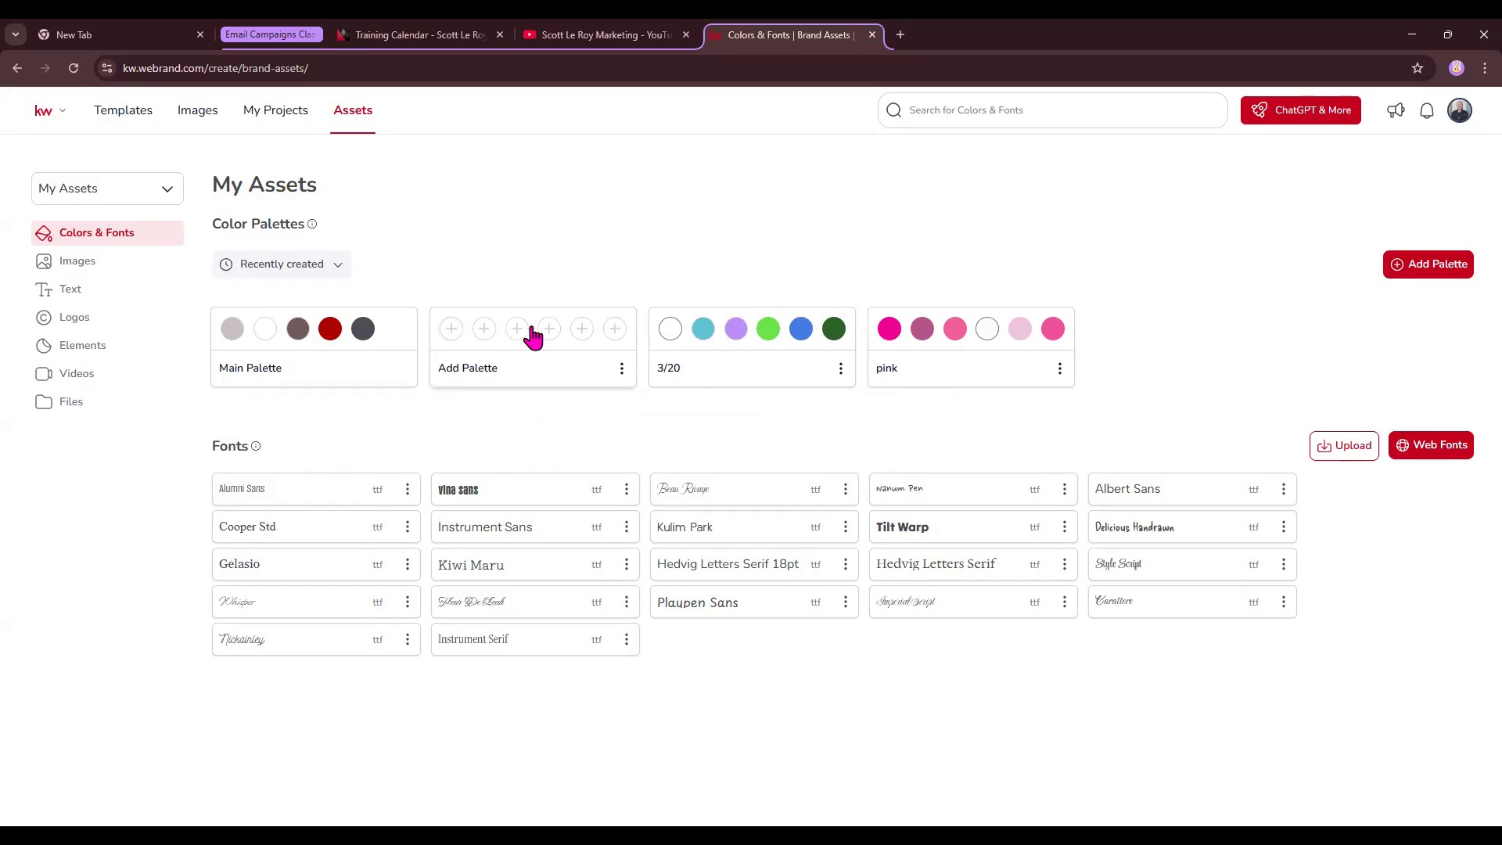
- Fill the new palette's first two swatches with a sampled purple and a deep navy blue
click(450, 332)
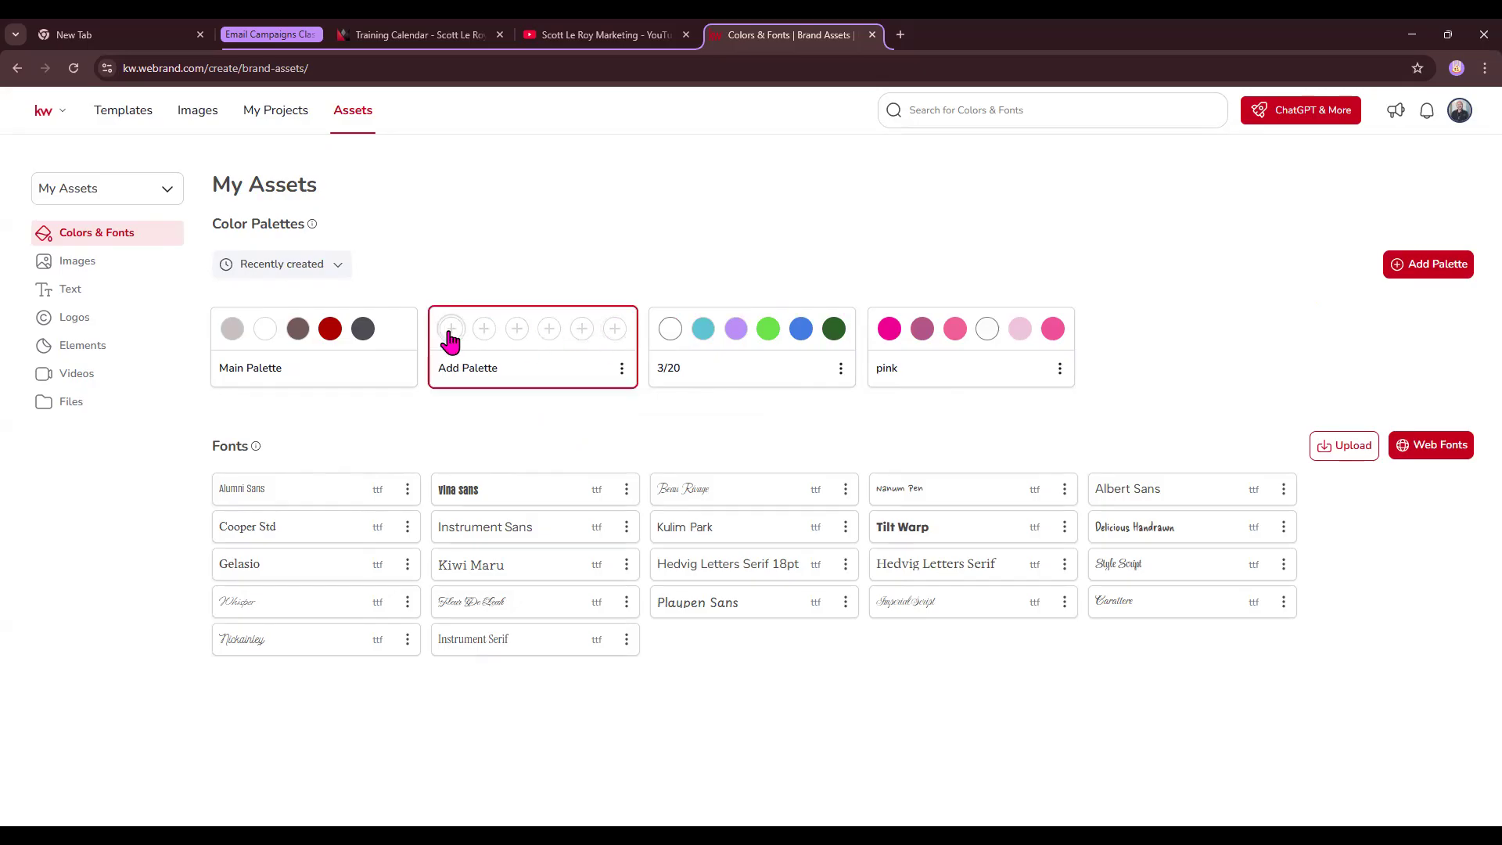
click(451, 332)
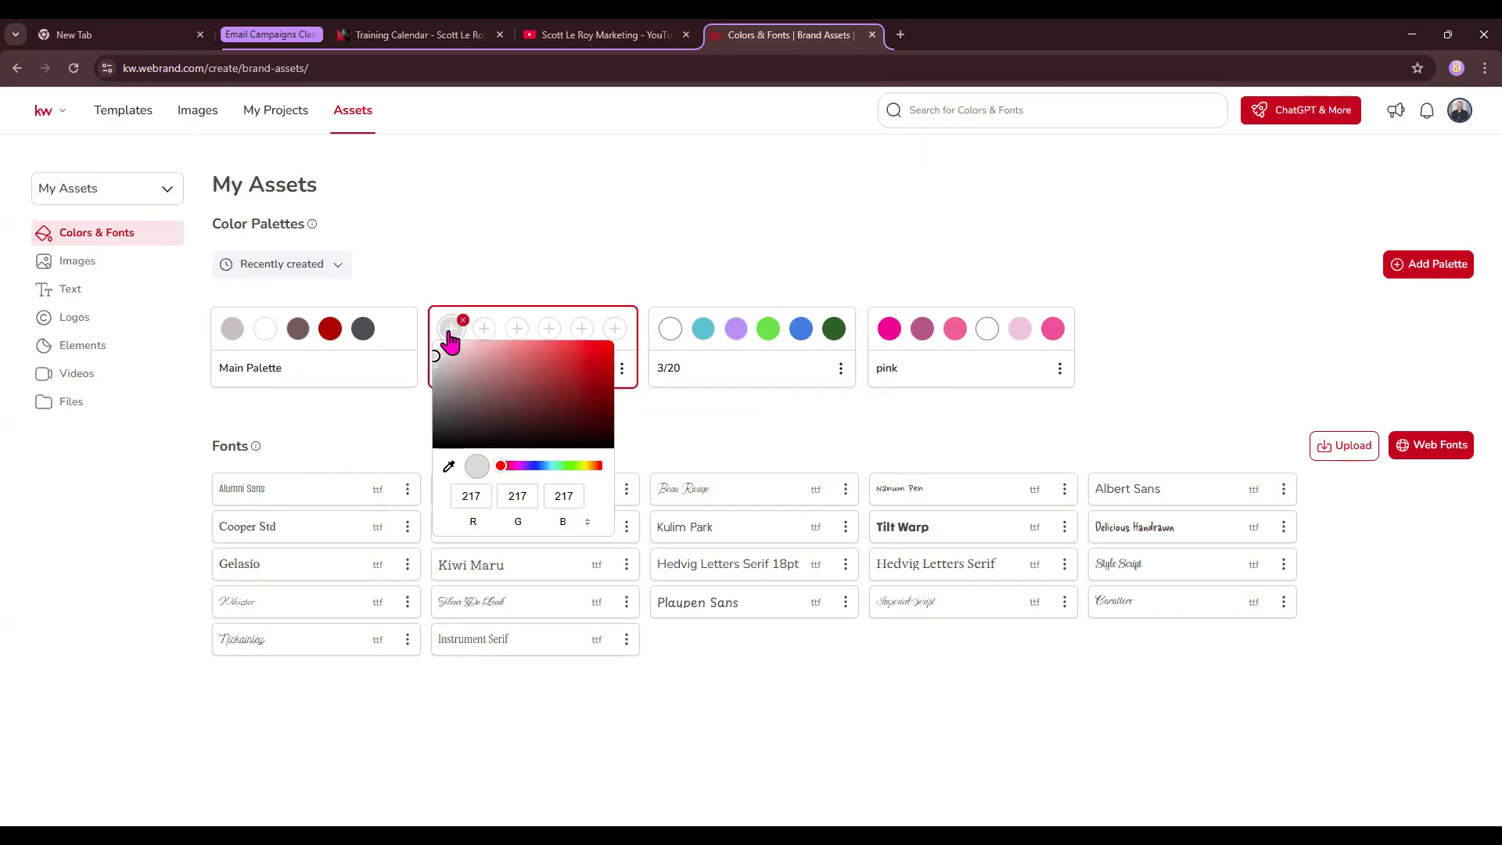
click(448, 468)
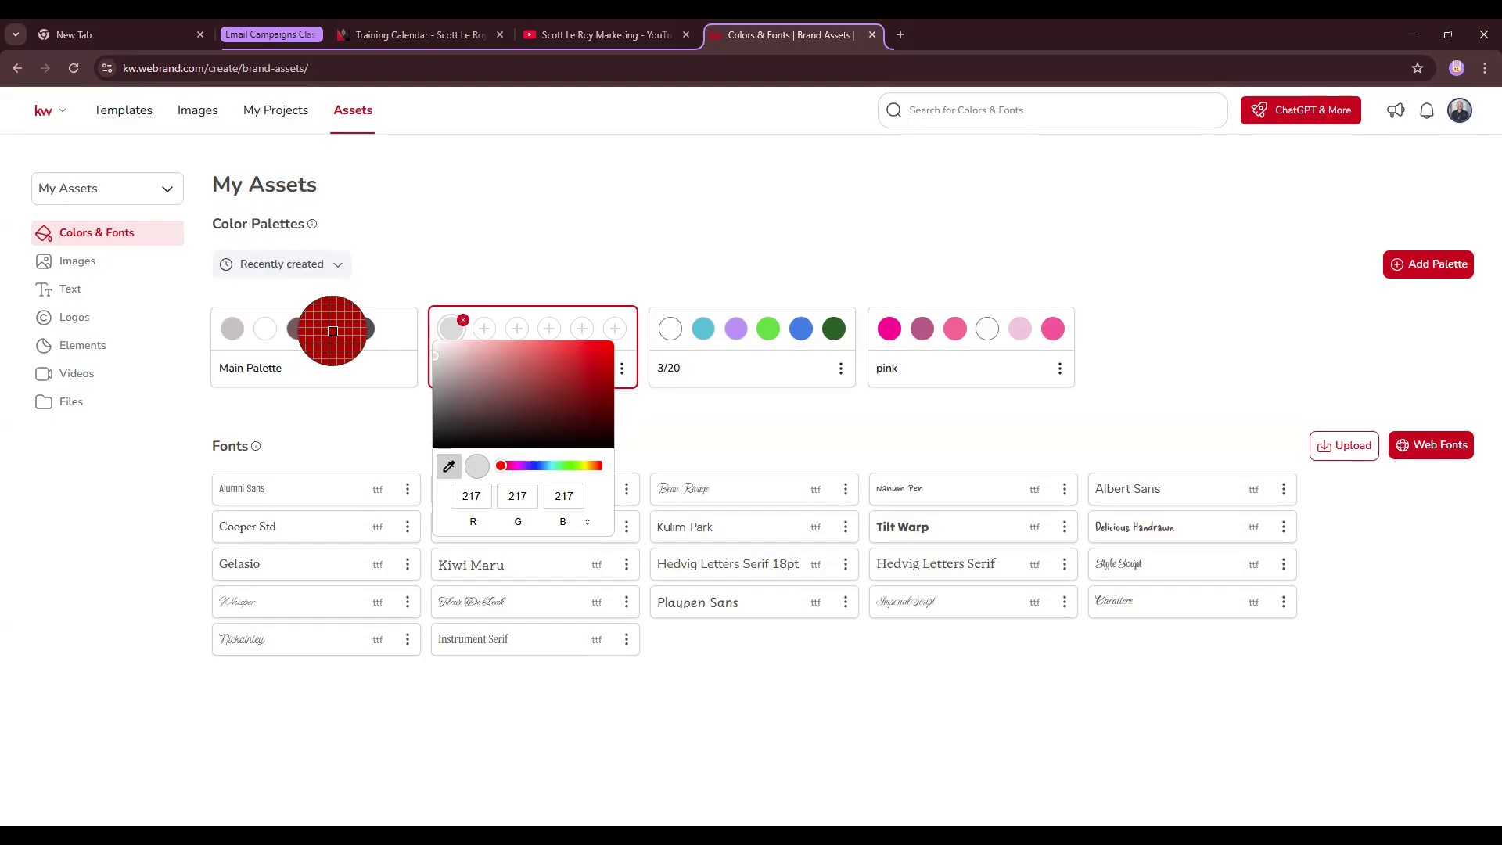
click(281, 33)
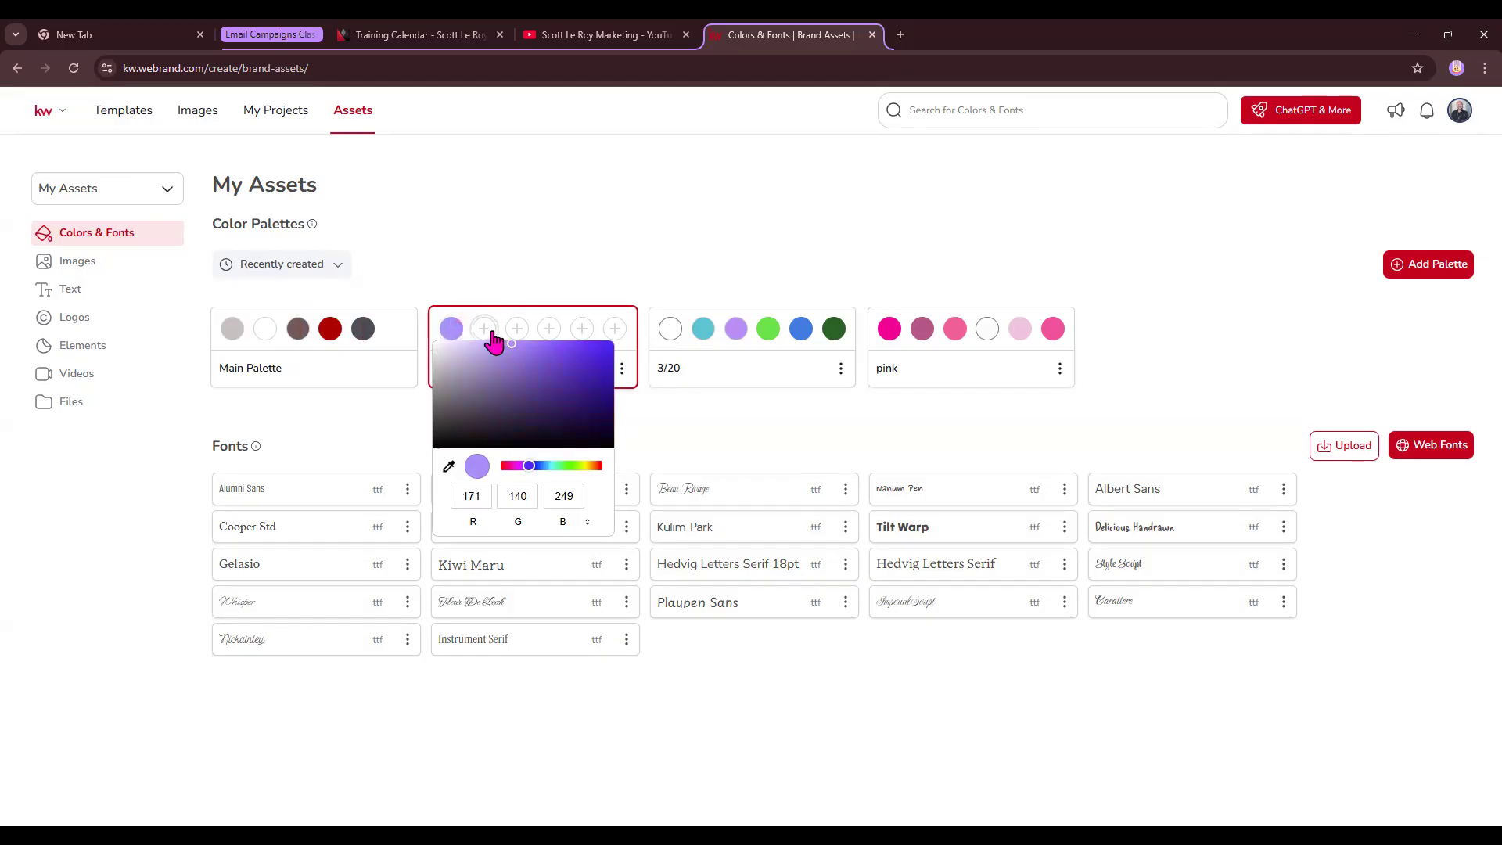
click(491, 332)
drag(535, 467, 567, 469)
drag(596, 398, 654, 397)
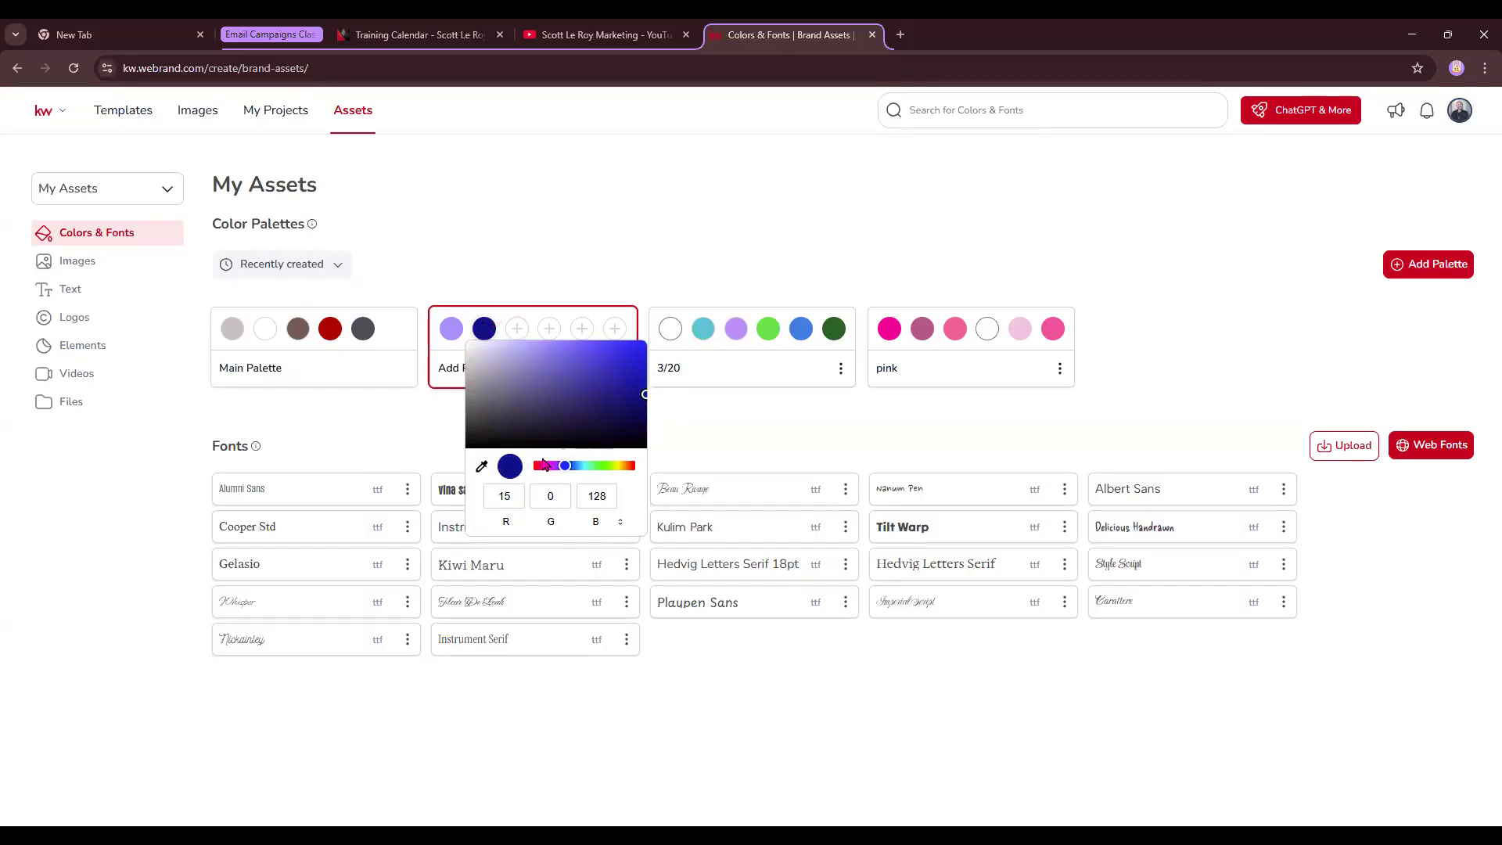
- Add pale yellow, light blue and soft lavender as the palette's third to fifth colours
click(517, 329)
drag(617, 470, 654, 468)
click(654, 371)
drag(653, 371, 571, 349)
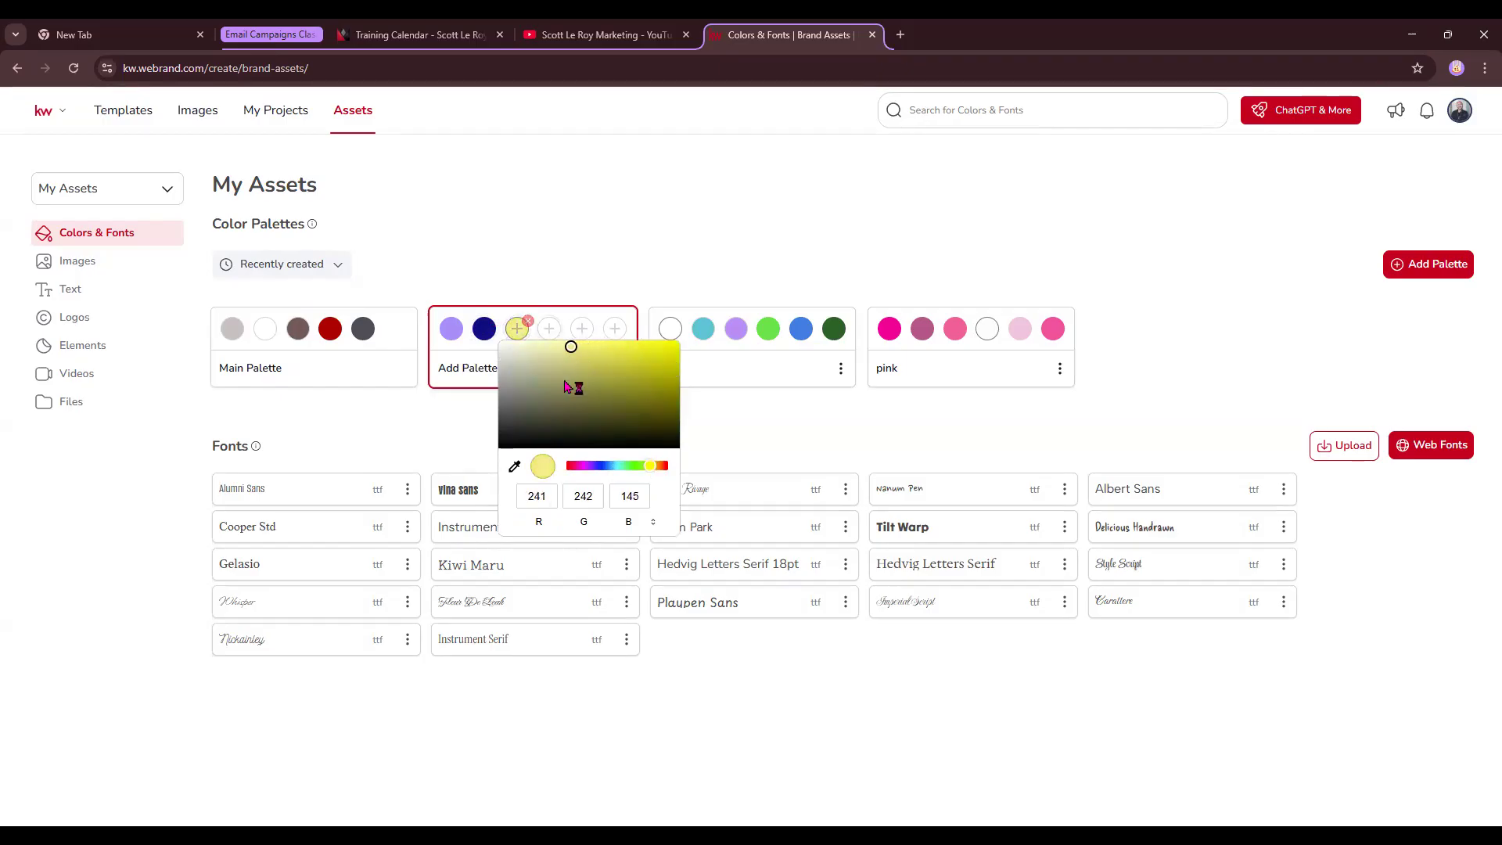
click(549, 329)
drag(626, 467, 647, 468)
click(584, 345)
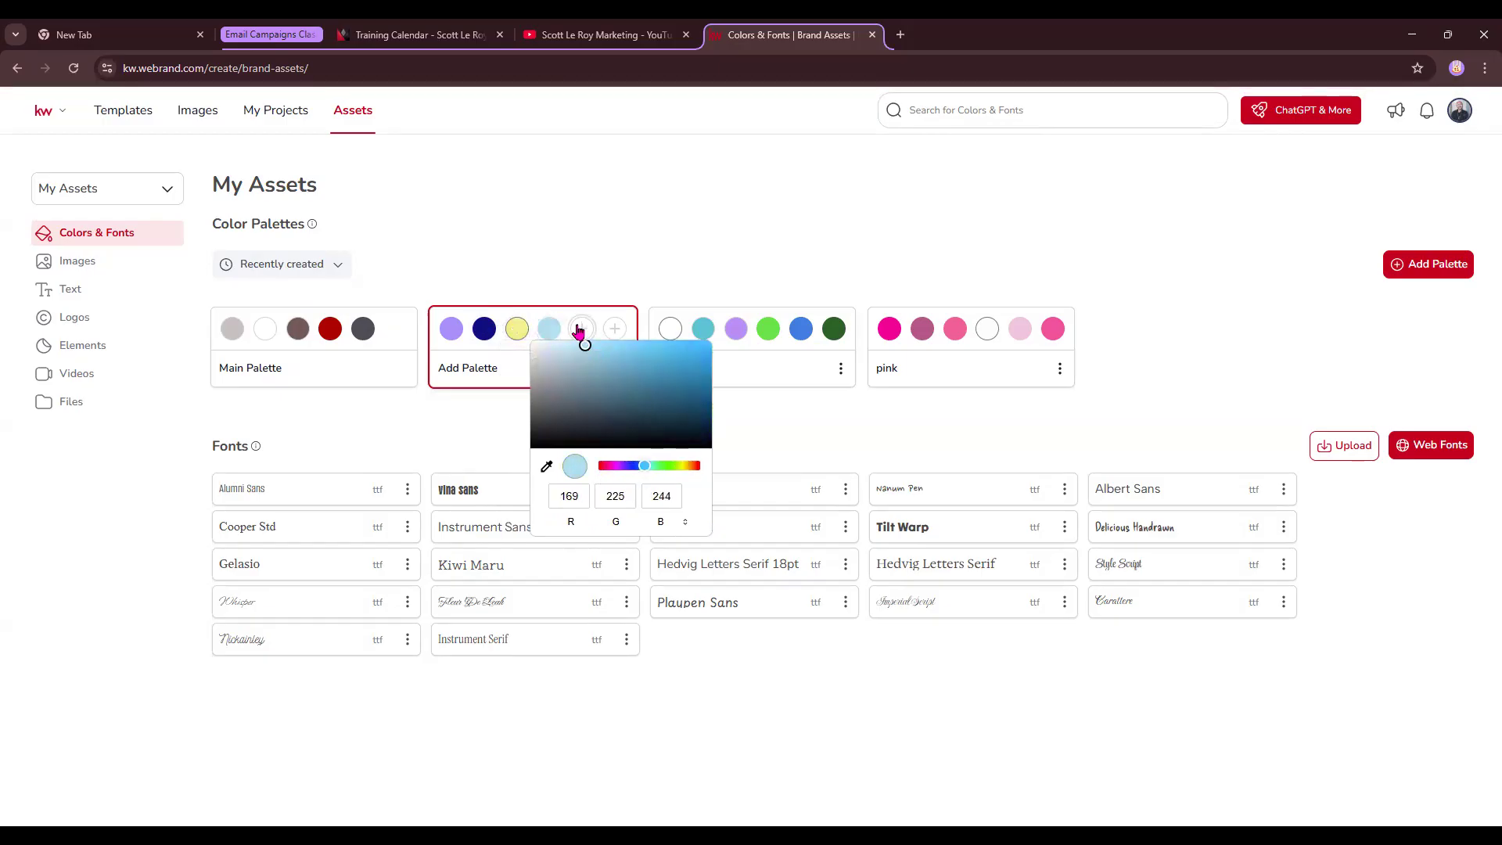
click(581, 330)
drag(630, 465, 656, 467)
click(611, 351)
drag(611, 350, 606, 345)
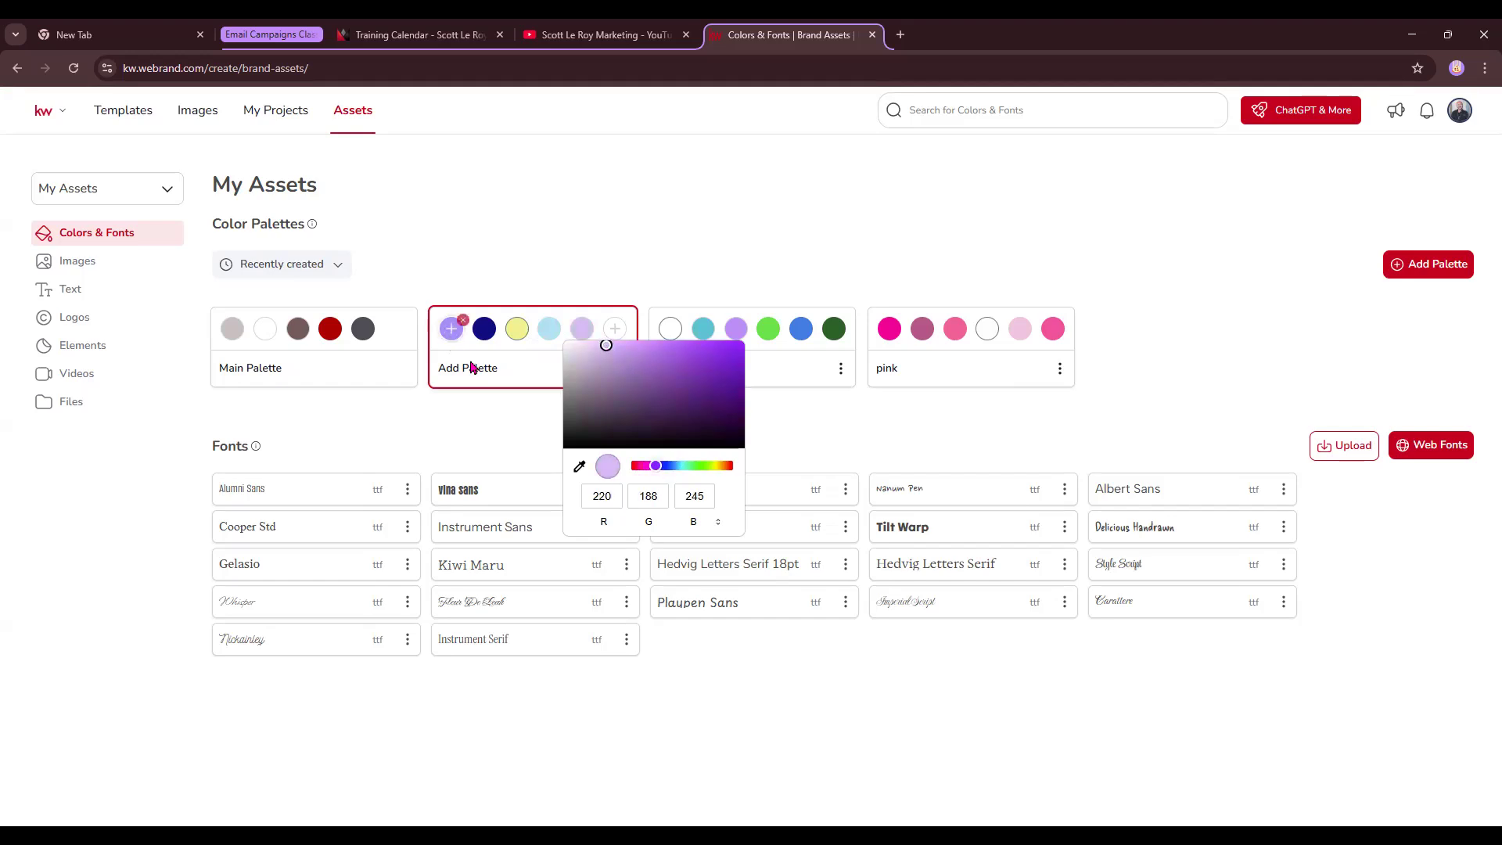
- Rename the five-colour palette to '4/3' and open the Web Fonts list
click(451, 329)
click(607, 245)
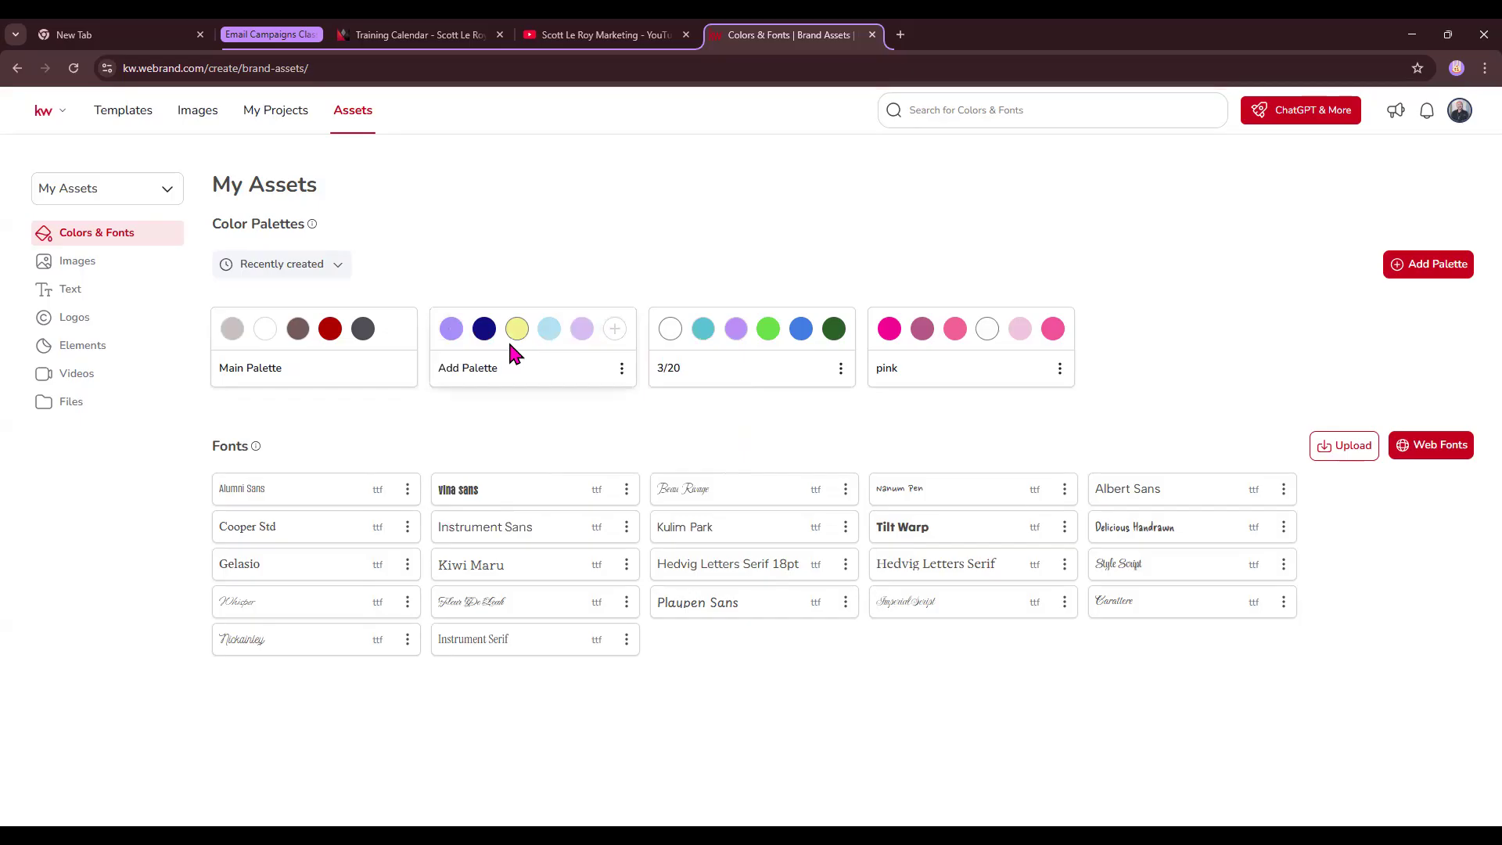
click(621, 368)
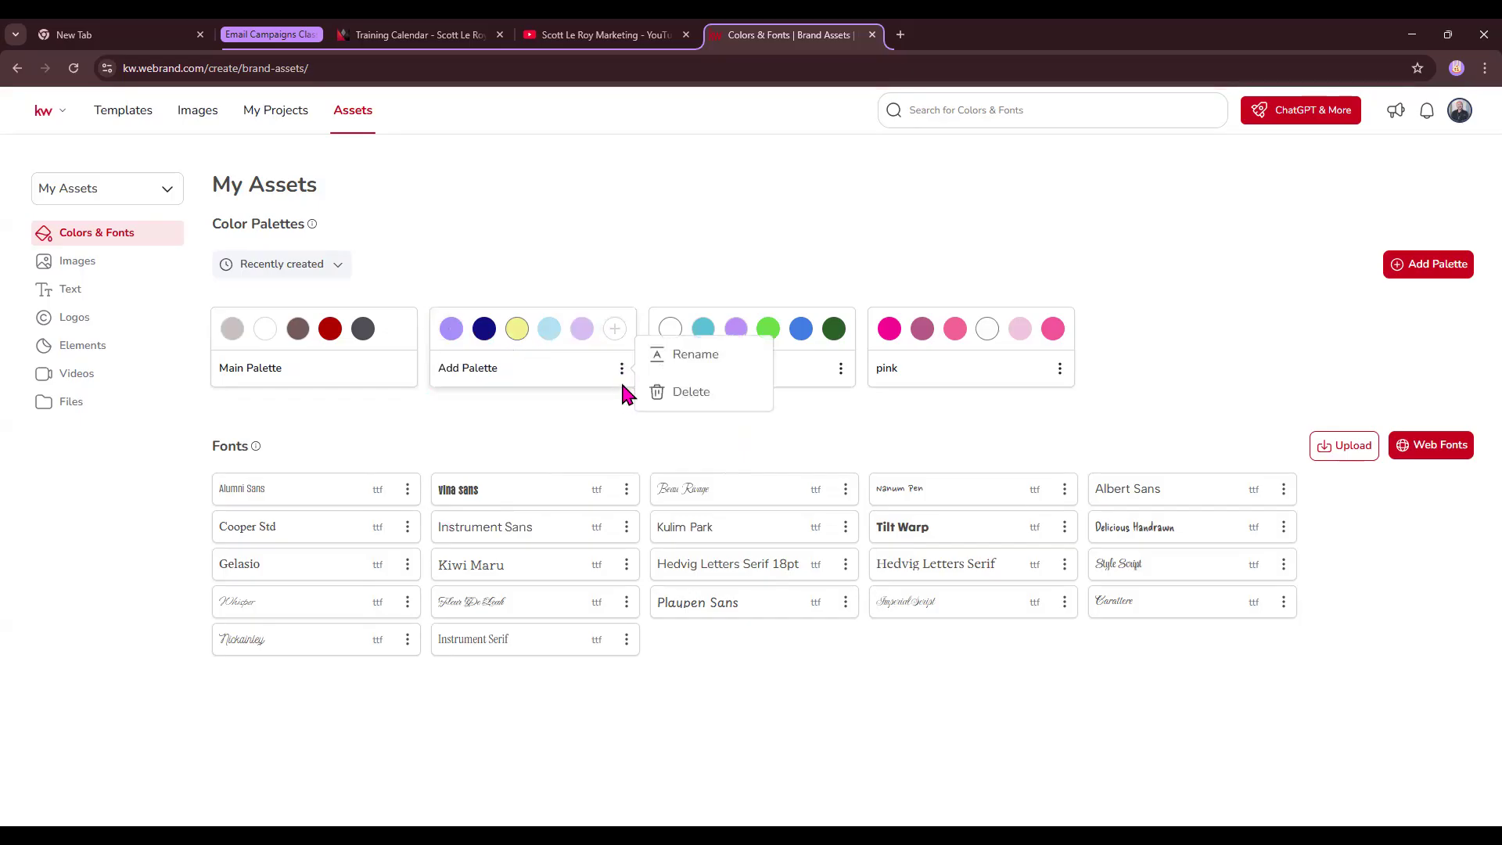
click(686, 356)
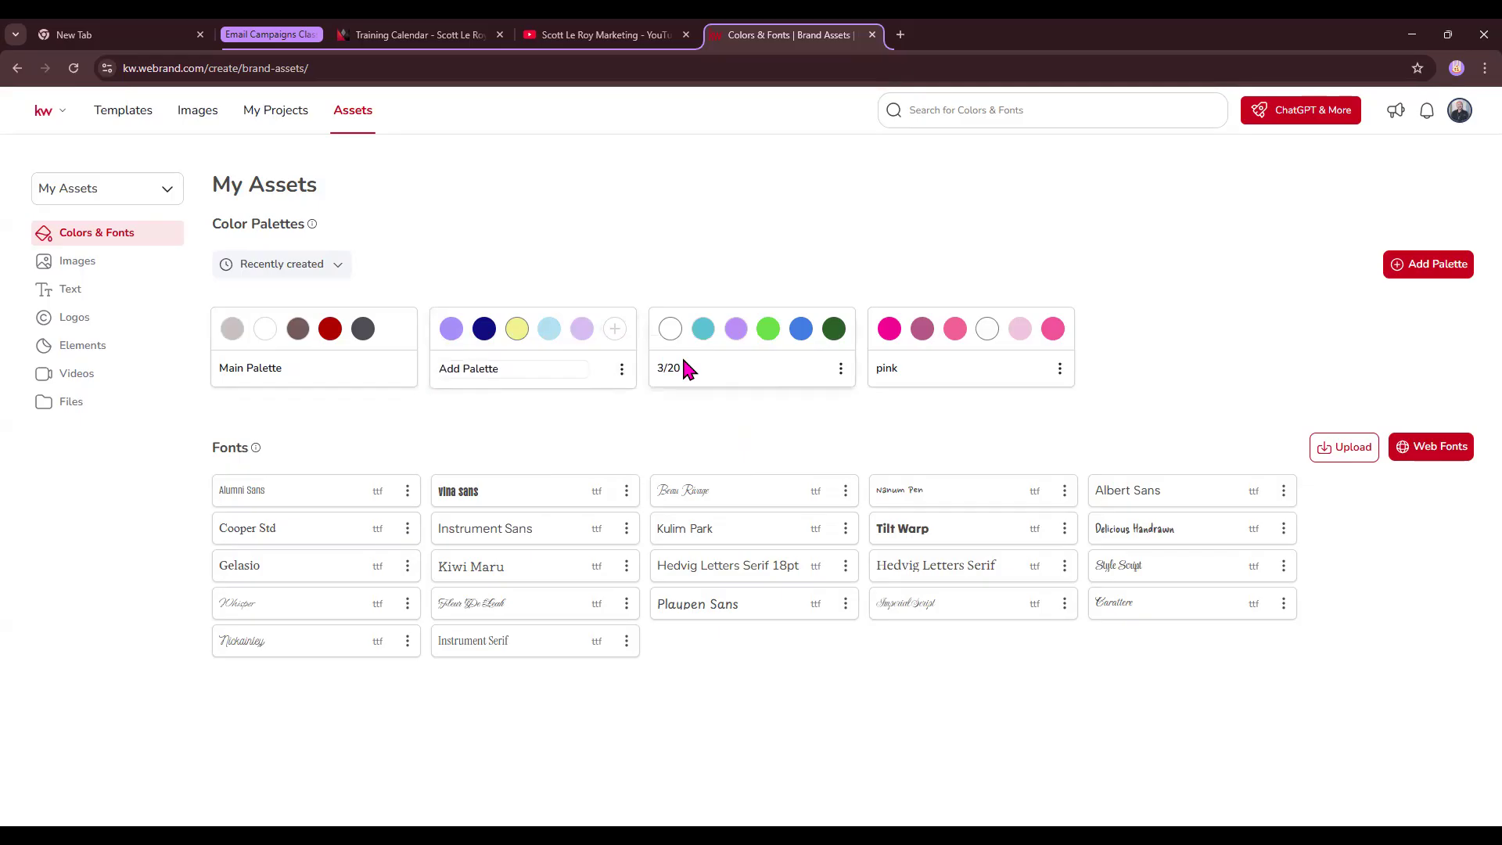
text(4/3)
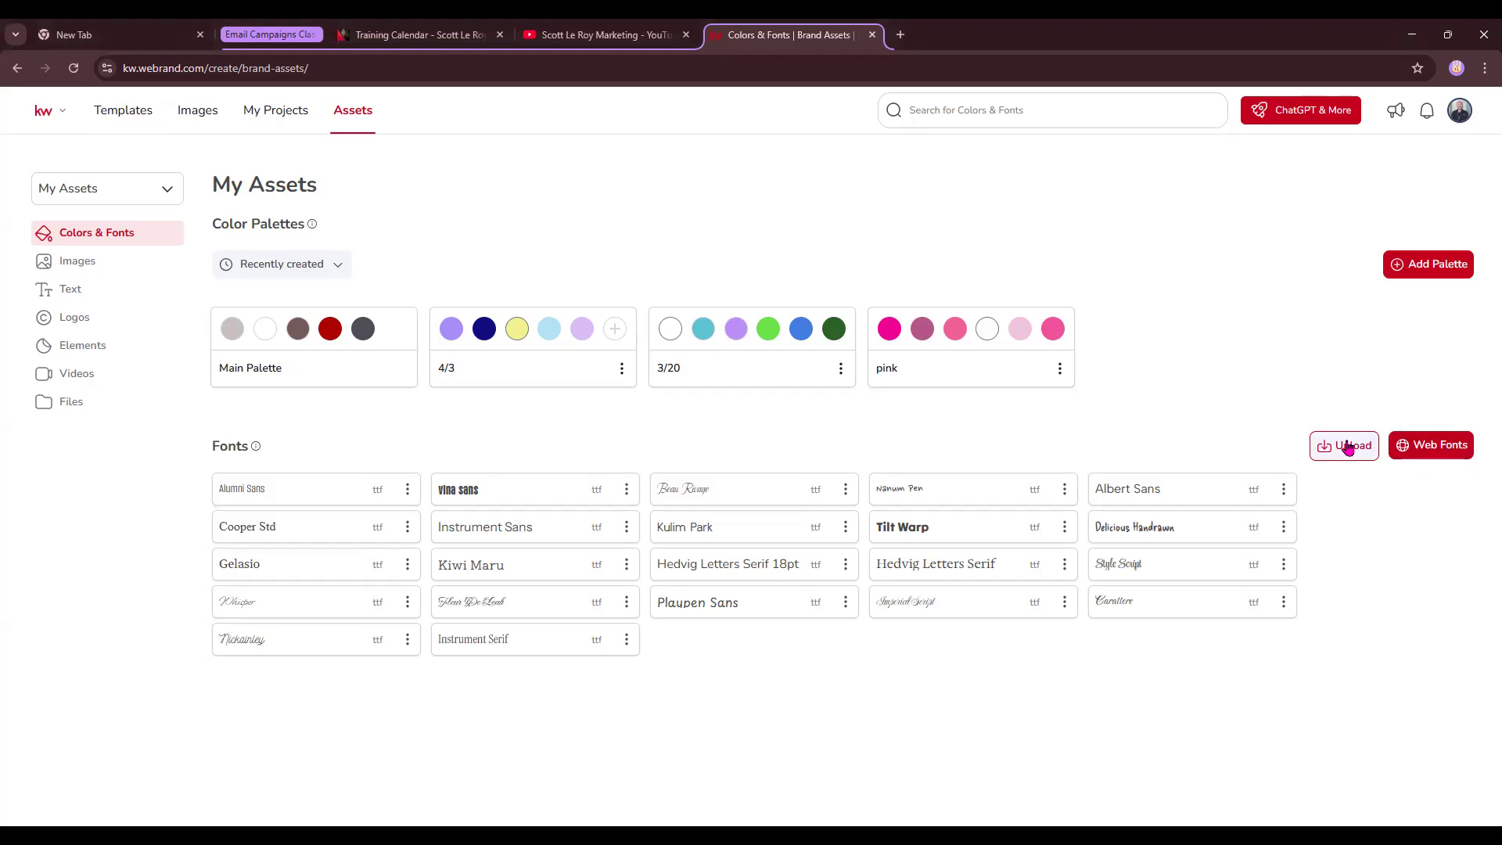
click(1441, 453)
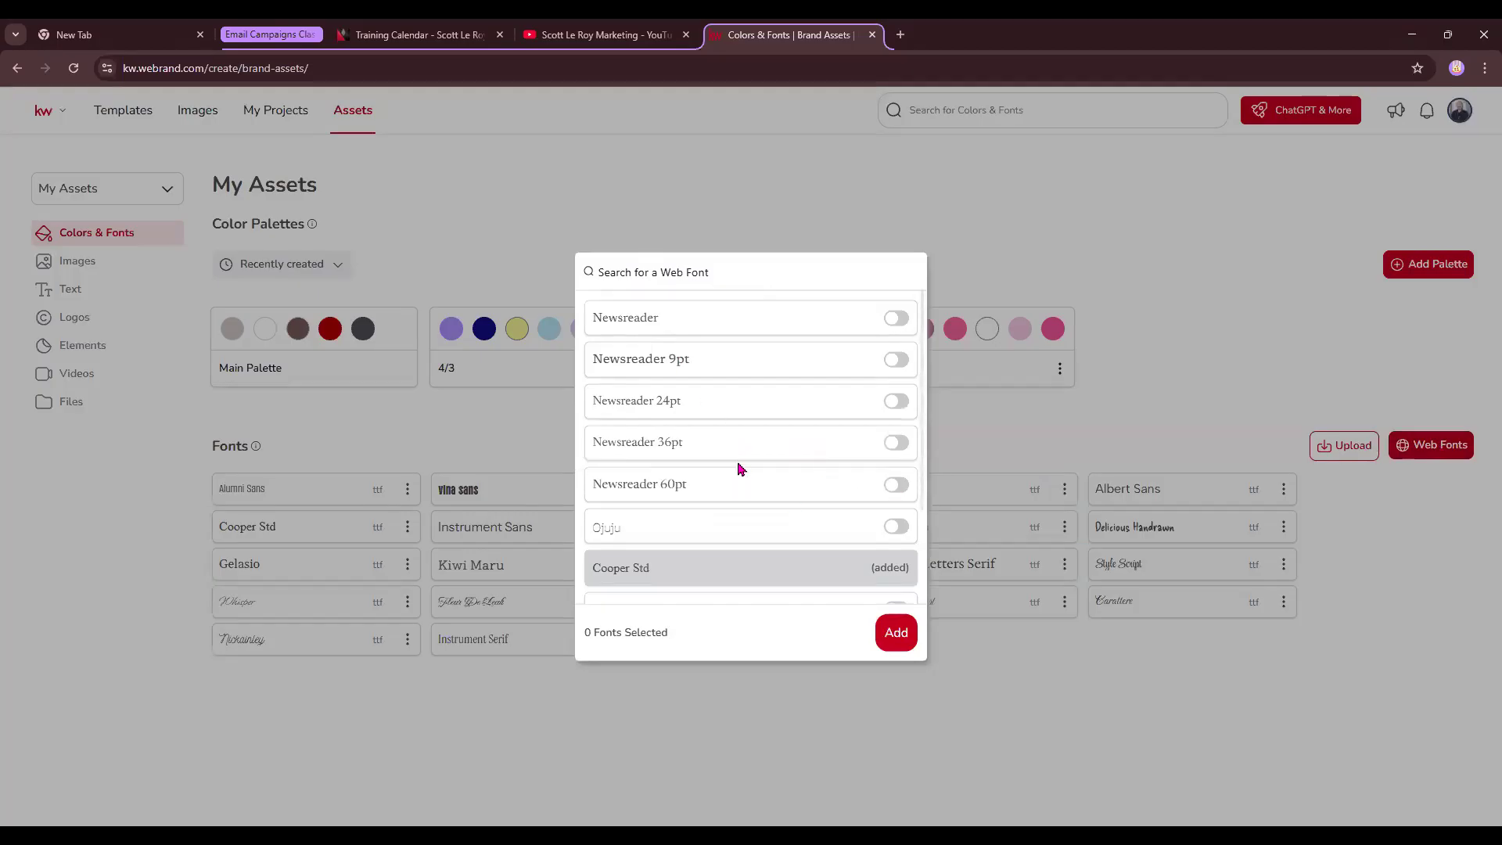
- Add the MuseoModerno web font to the brand fonts, then view the Images assets
scroll(739, 467, down, 2)
scroll(740, 468, down, 6)
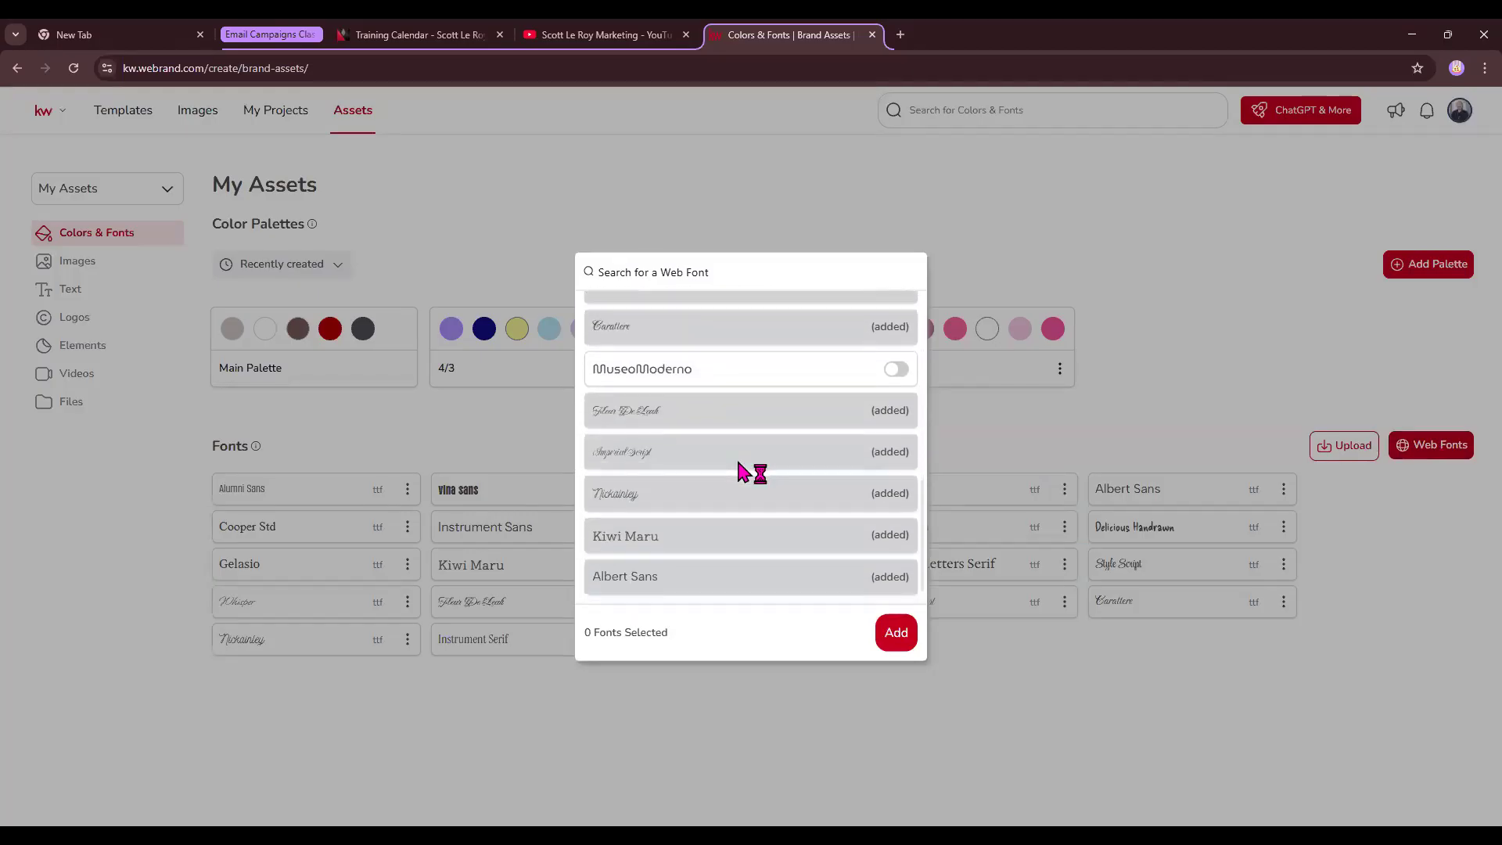
scroll(876, 403, up, 1)
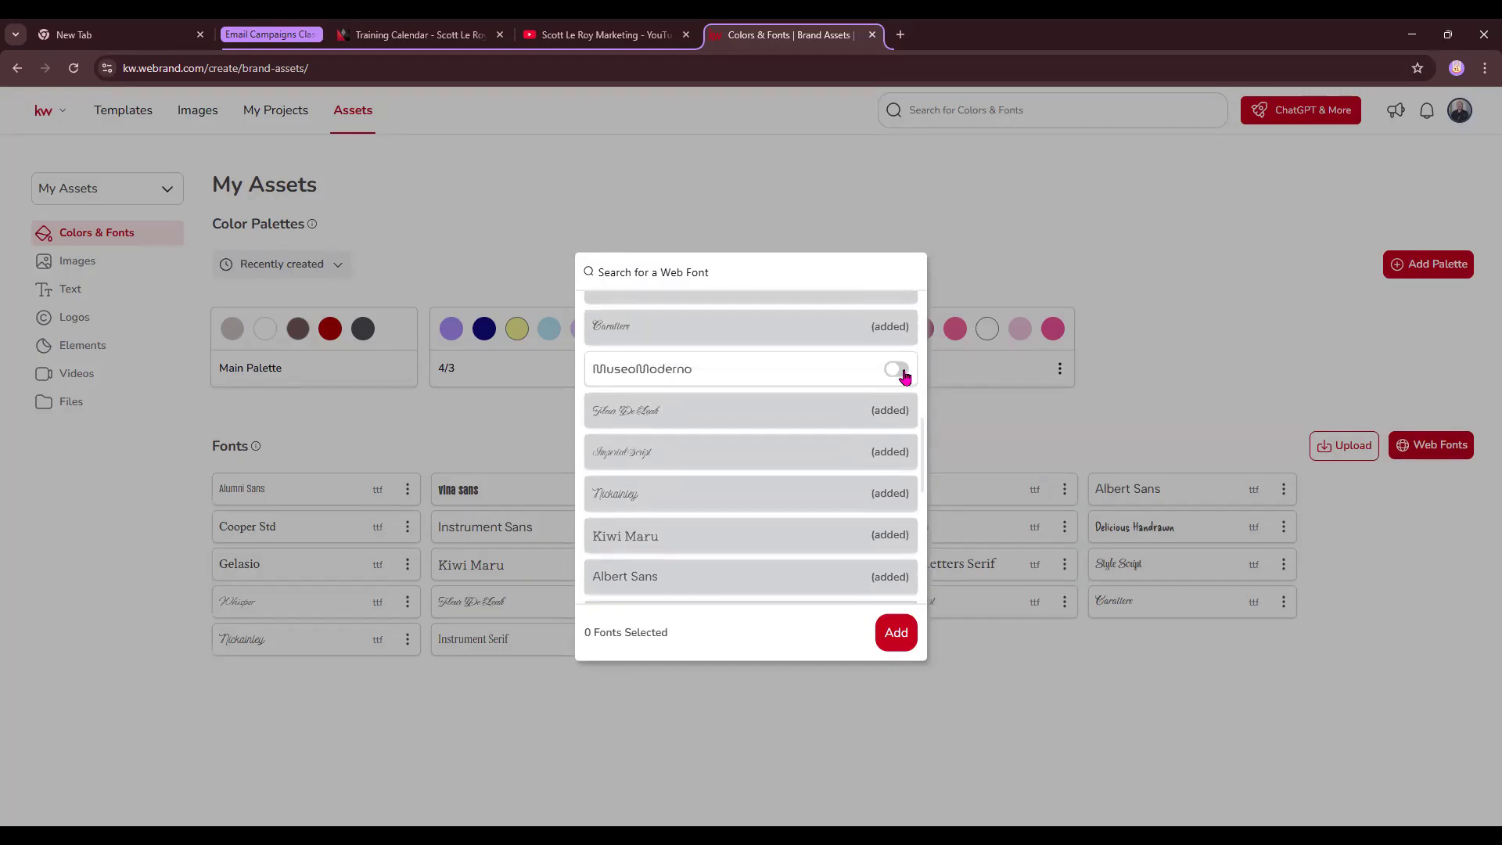
click(897, 369)
click(892, 635)
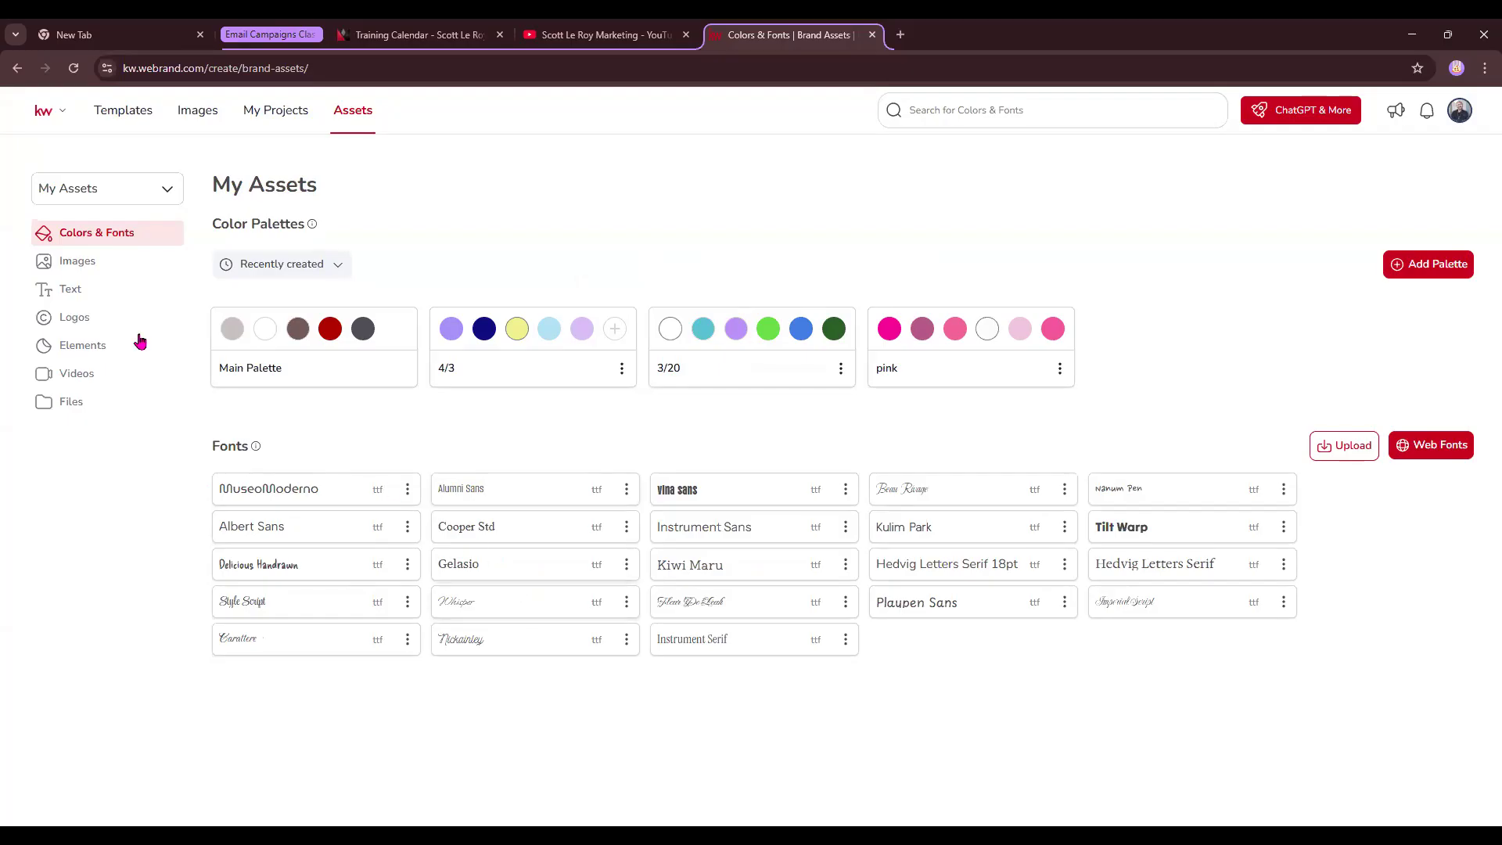
click(79, 266)
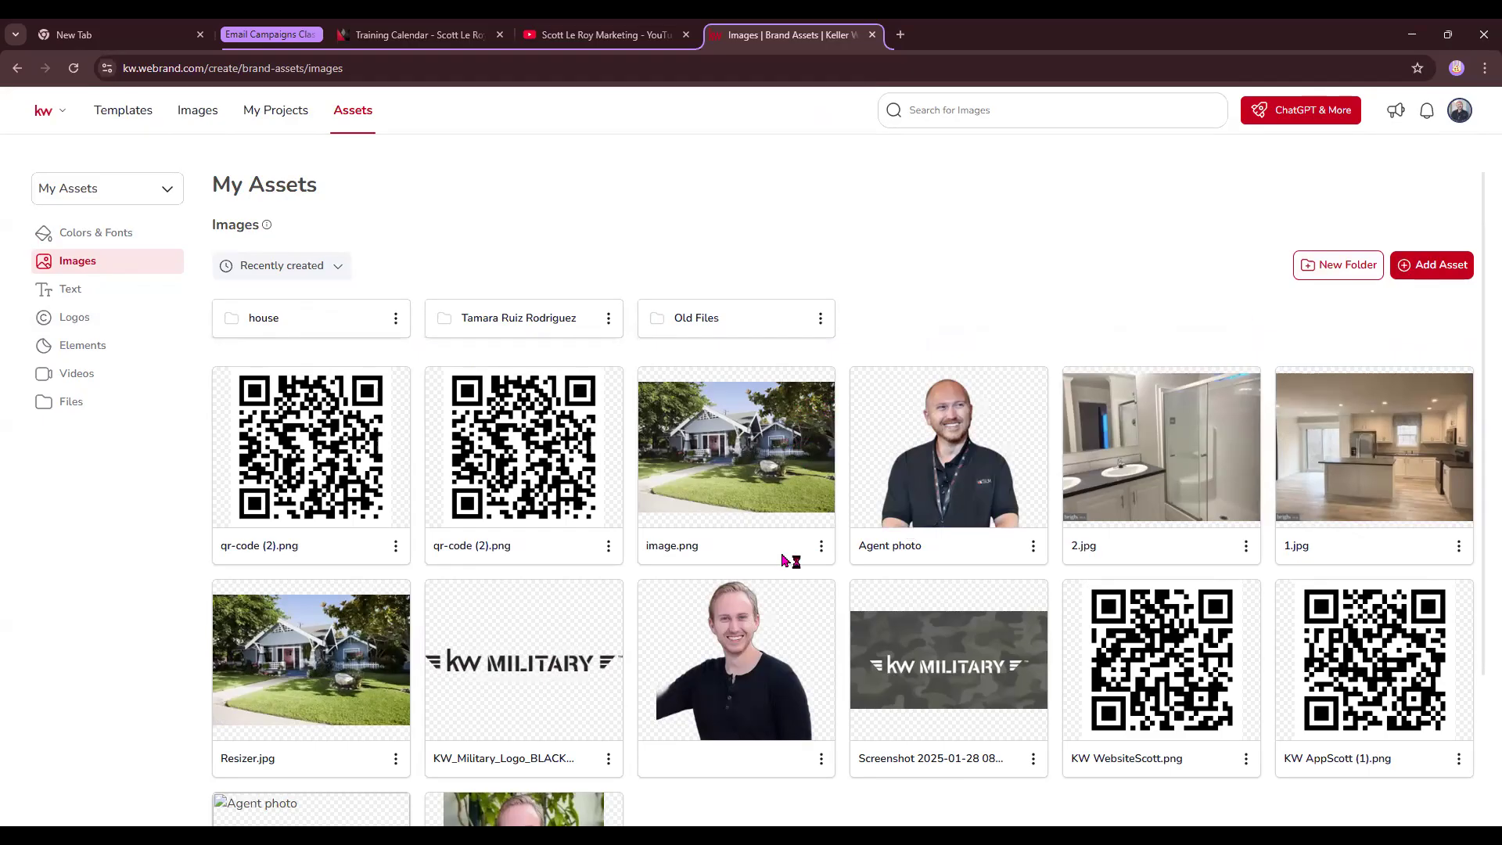
- Remove the background from the agent's garden portrait
scroll(782, 561, down, 3)
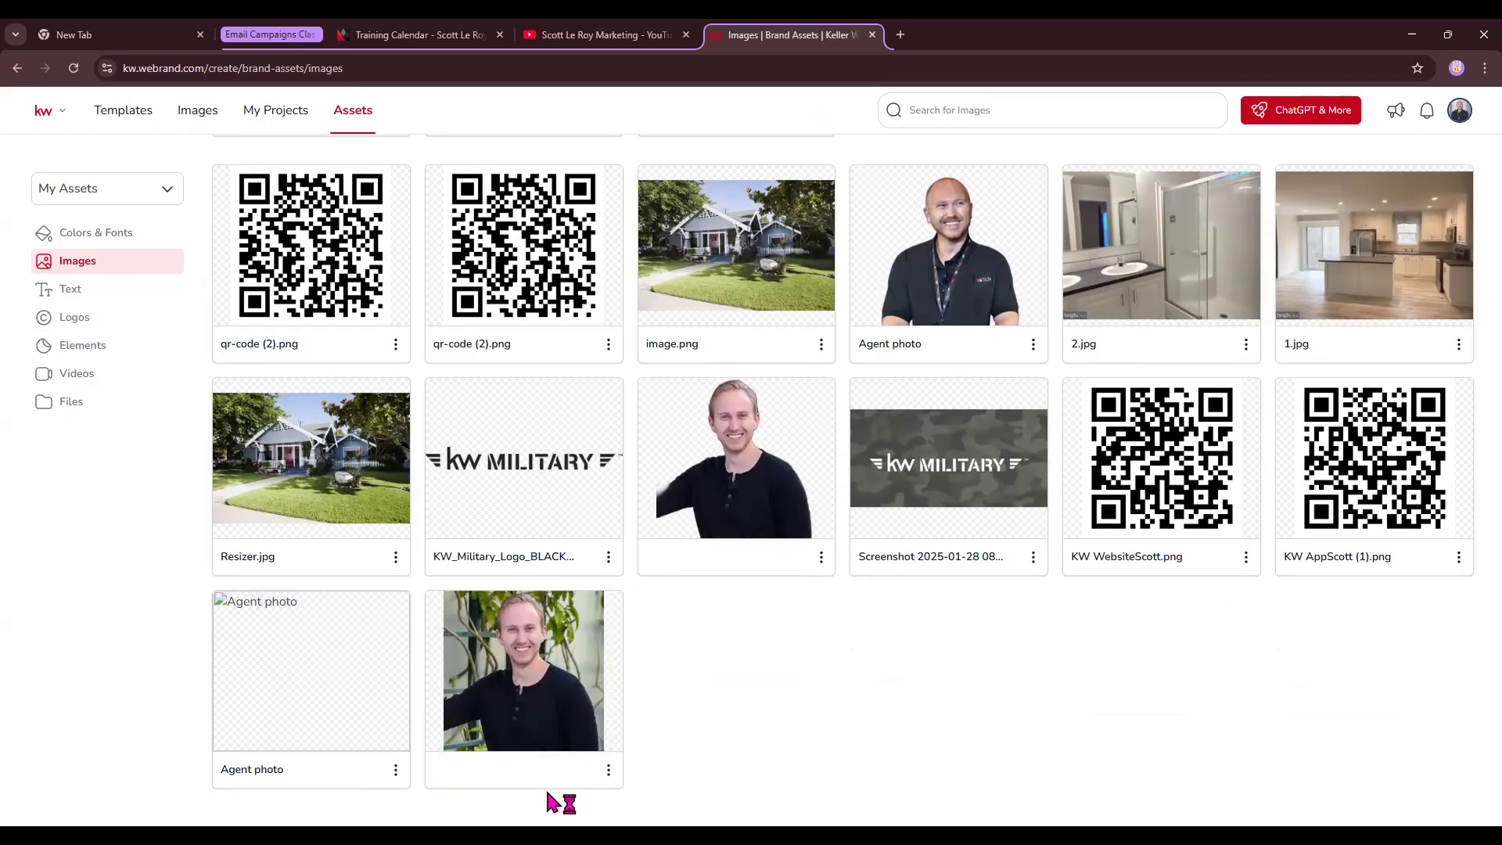
click(609, 771)
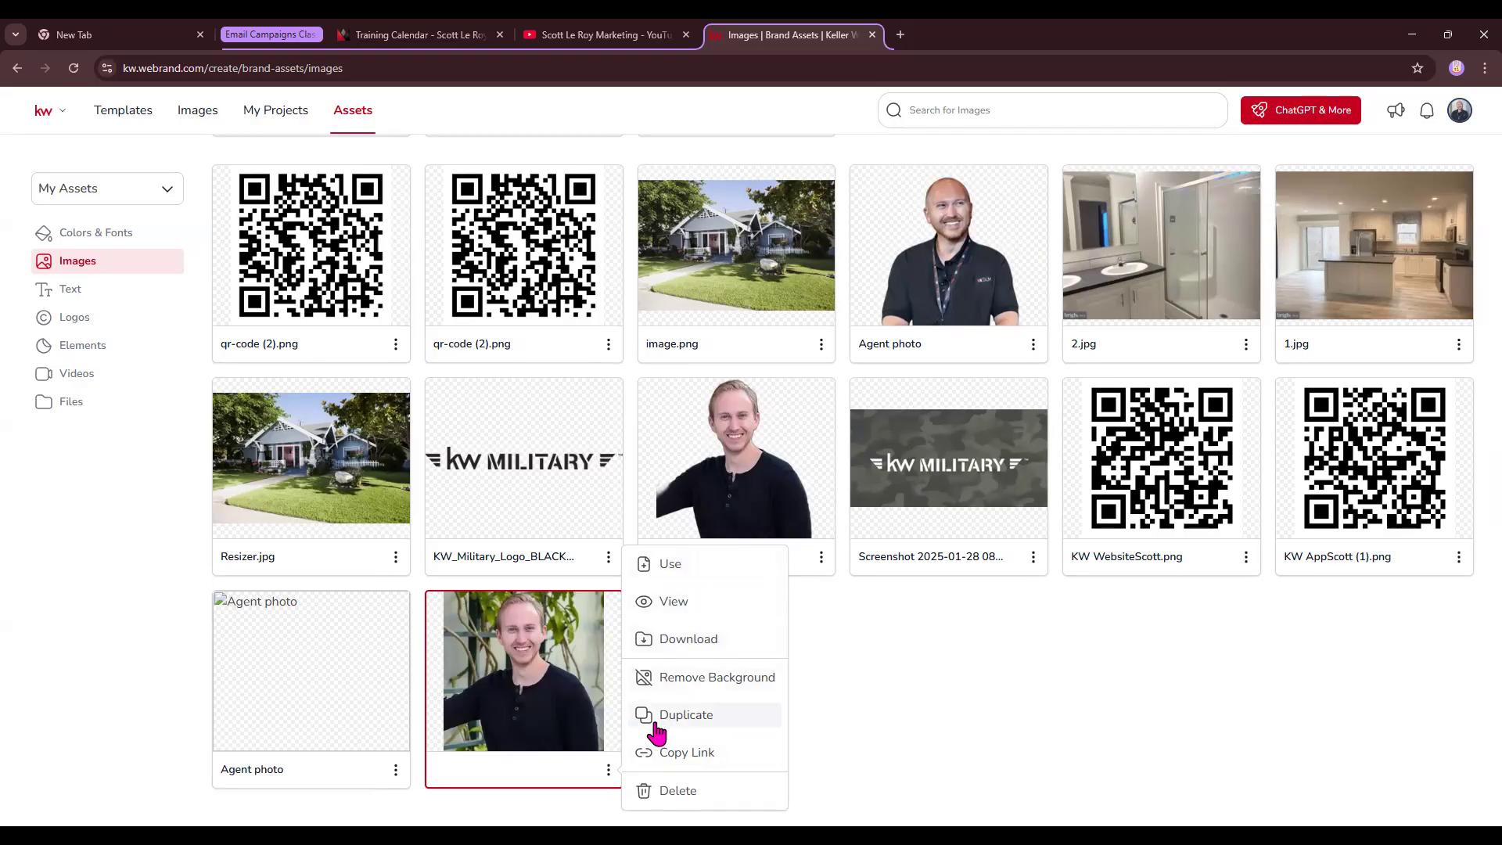
click(702, 680)
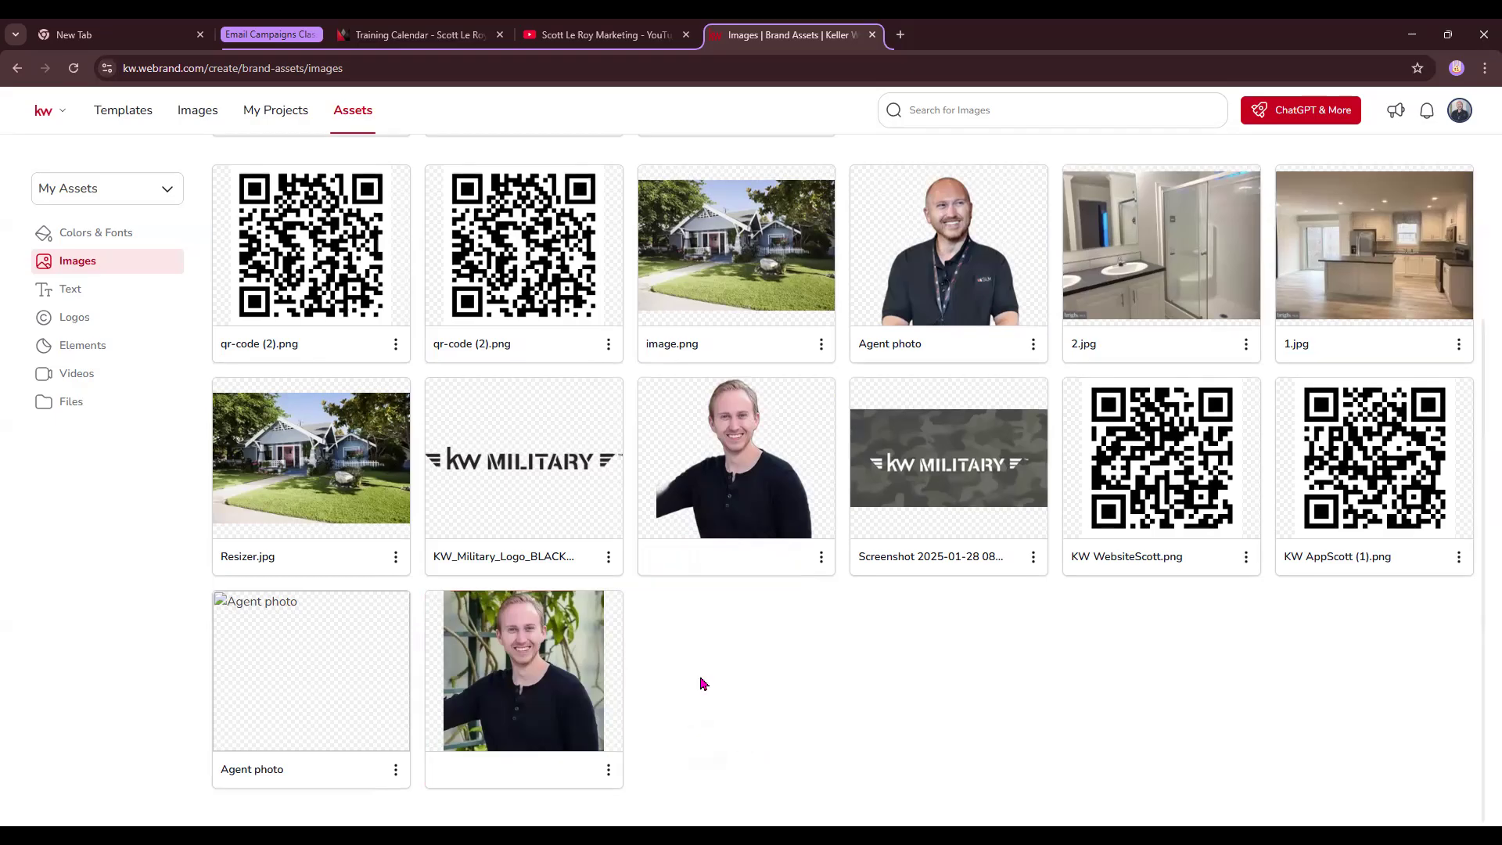
- Delete the new cut-out image, then view the saved Text assets
scroll(704, 684, up, 1)
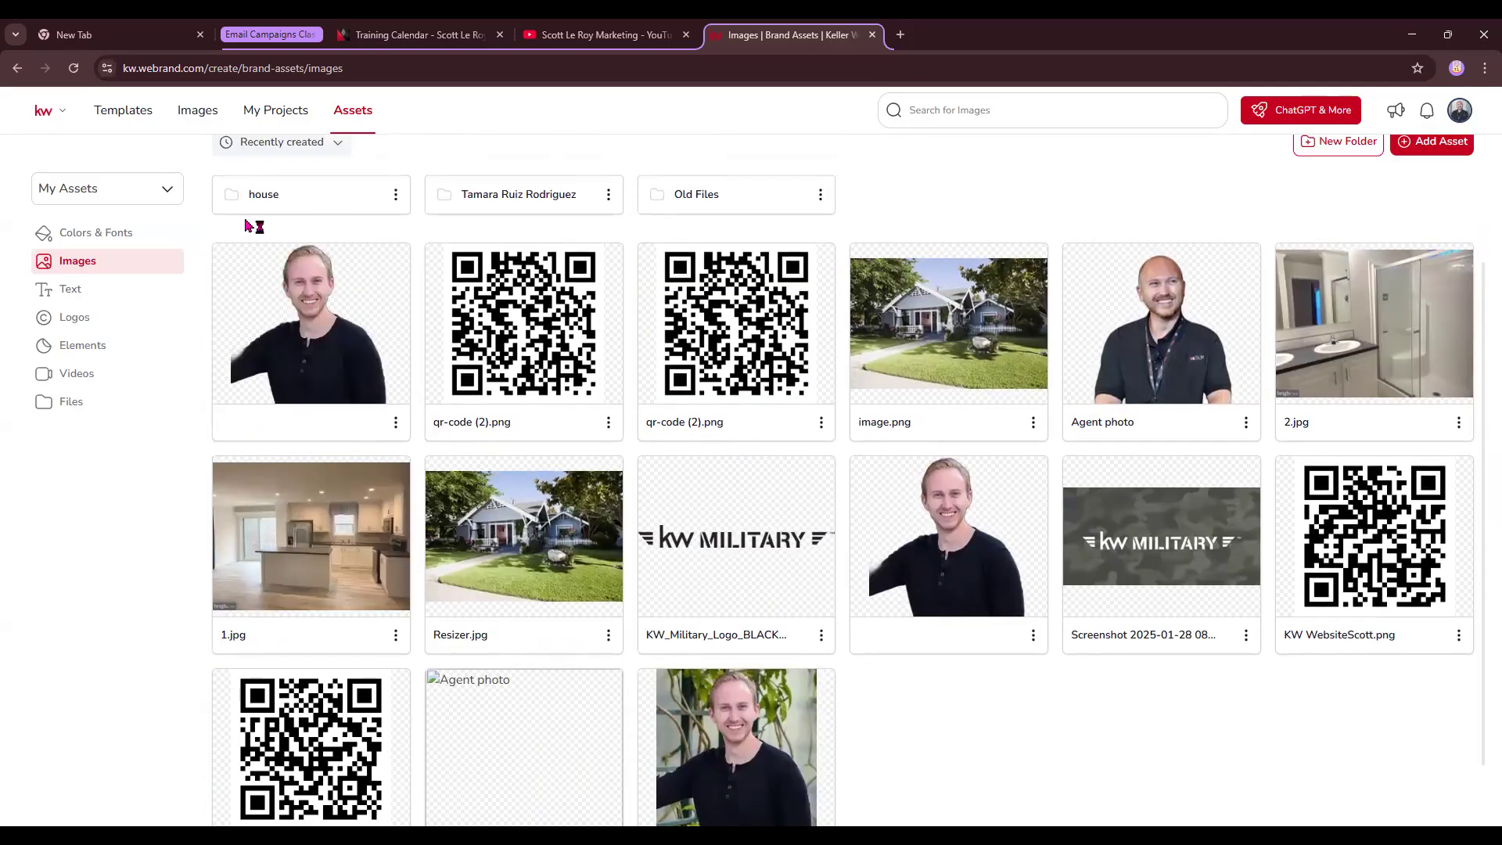
click(396, 426)
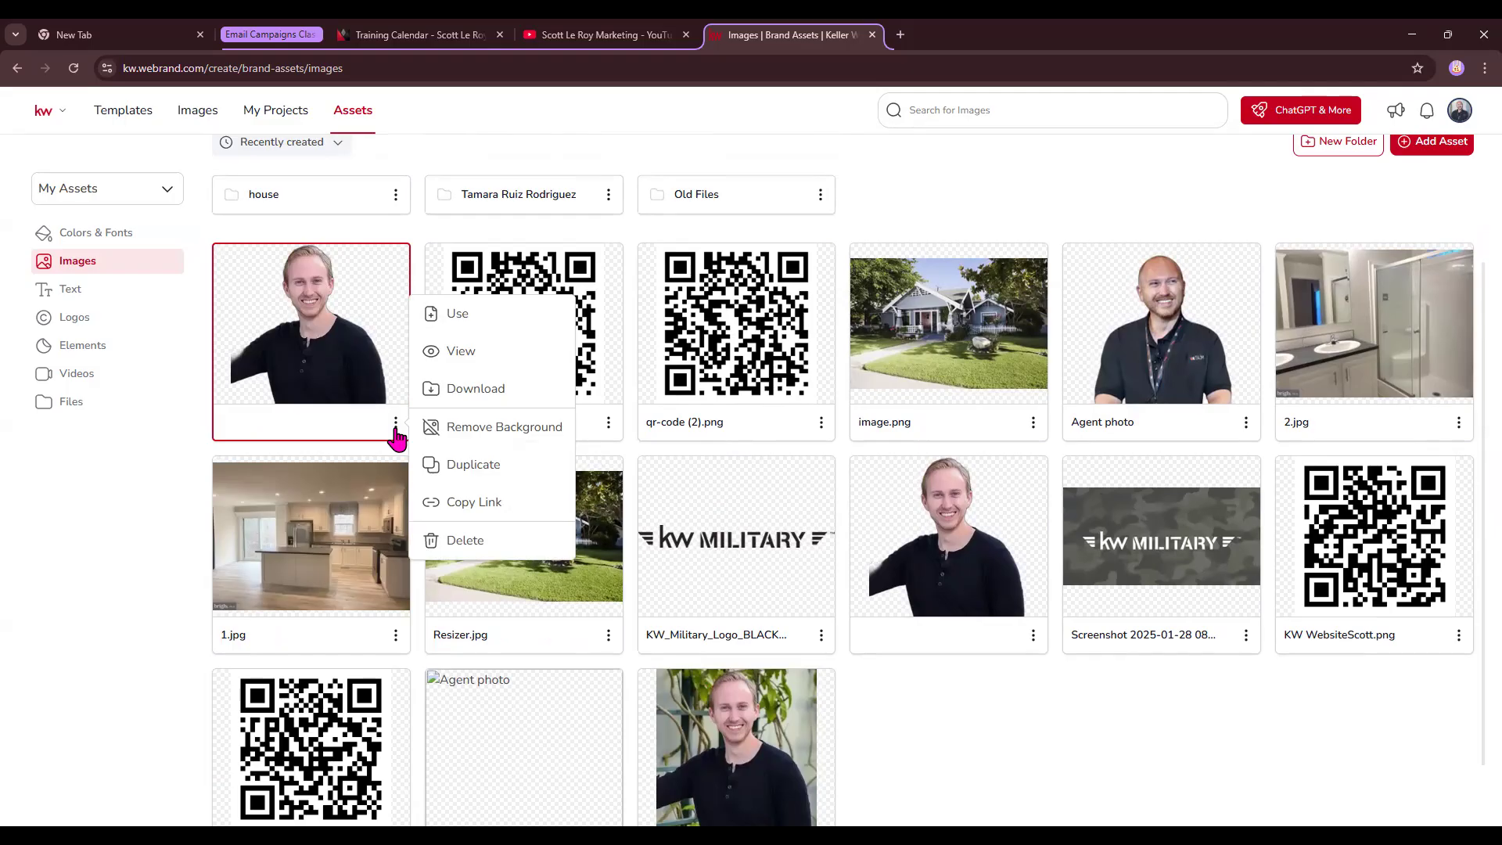
click(466, 545)
click(786, 505)
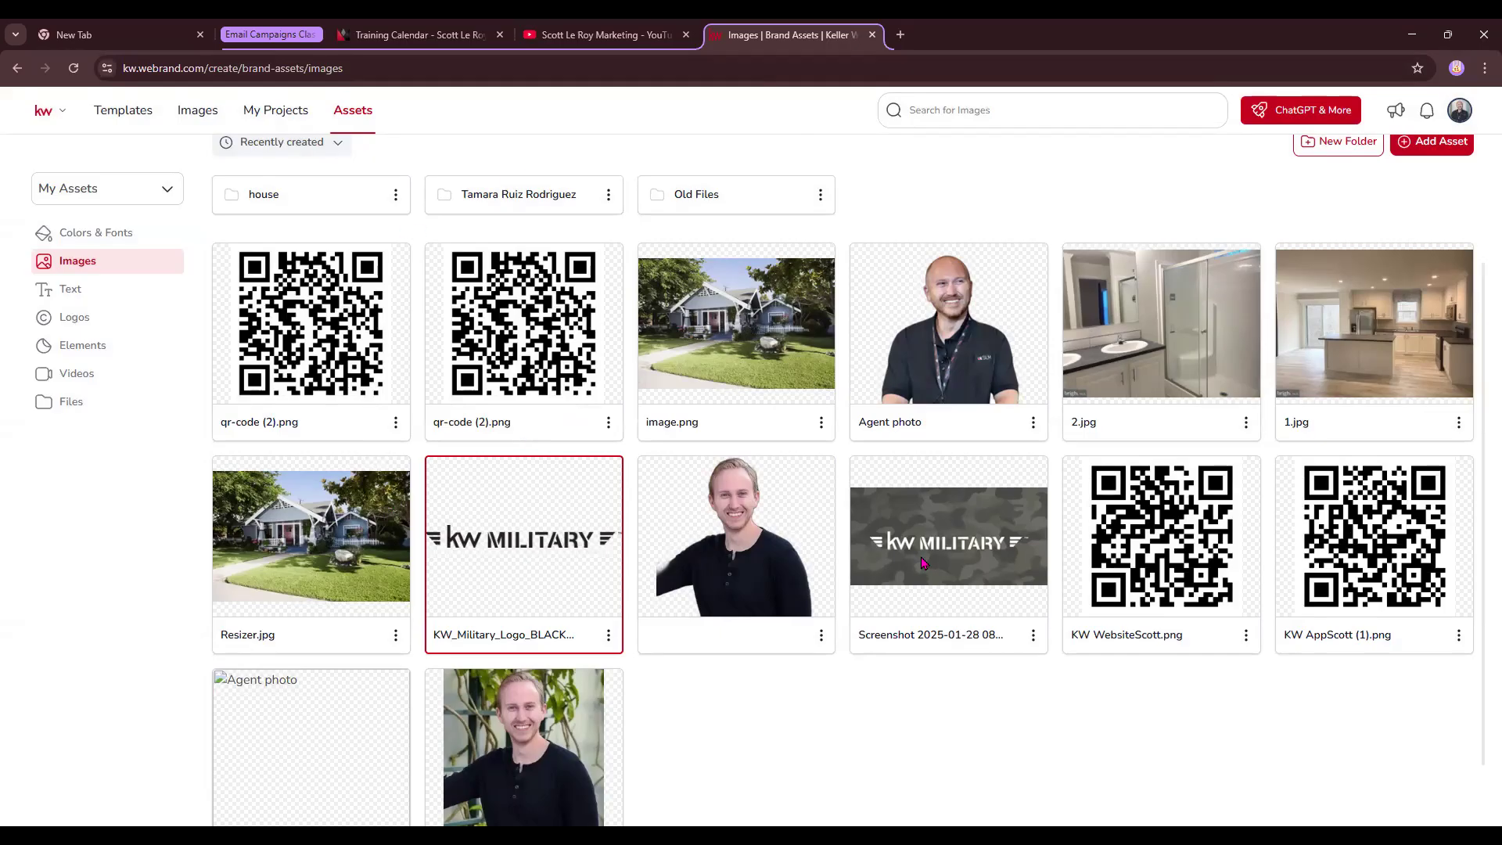
click(72, 295)
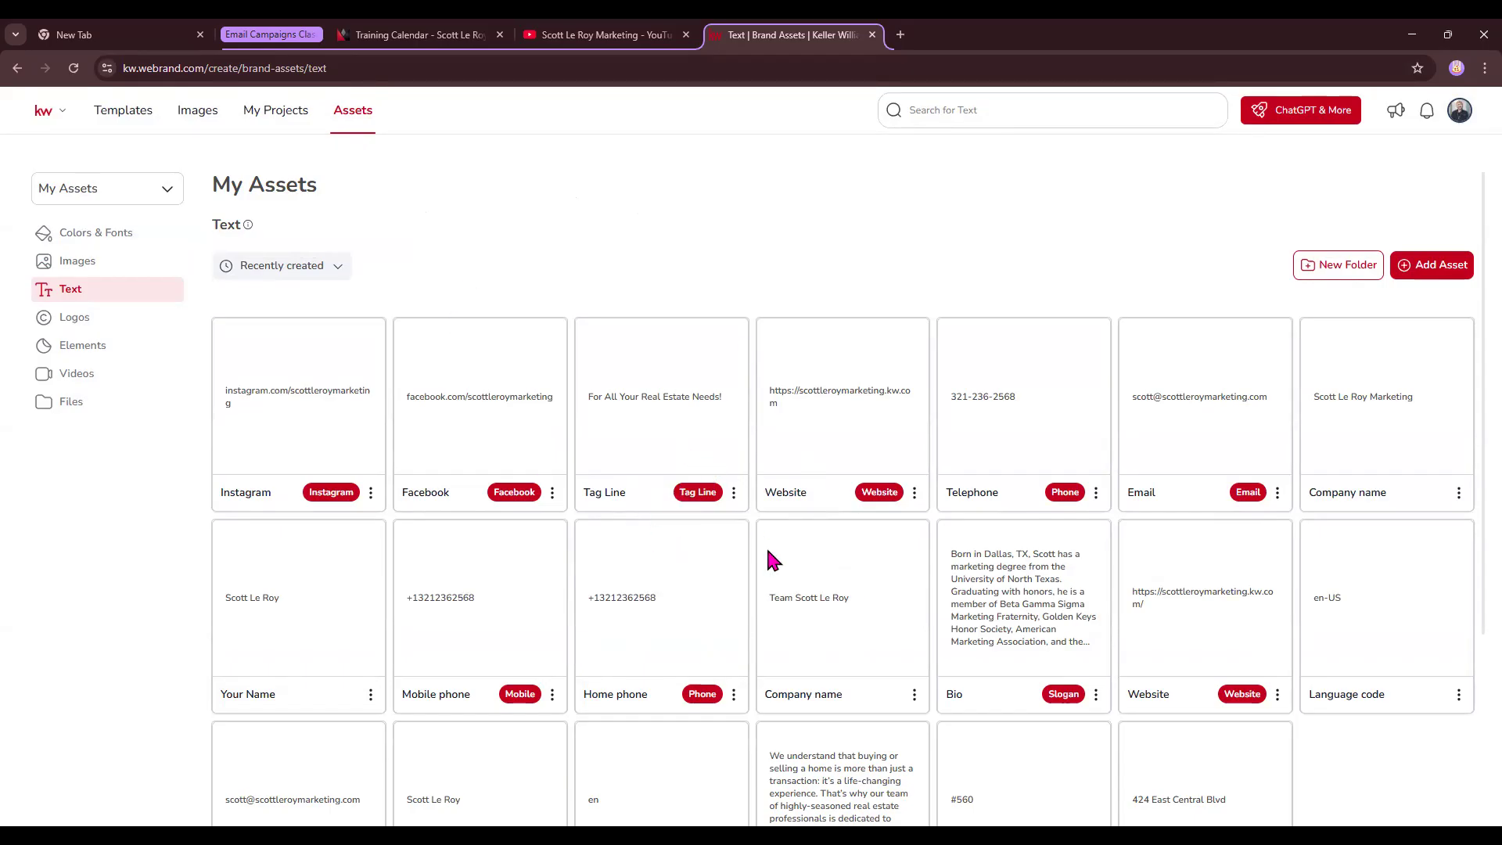
- View the saved Logos assets, then open a new browser tab
scroll(769, 552, down, 2)
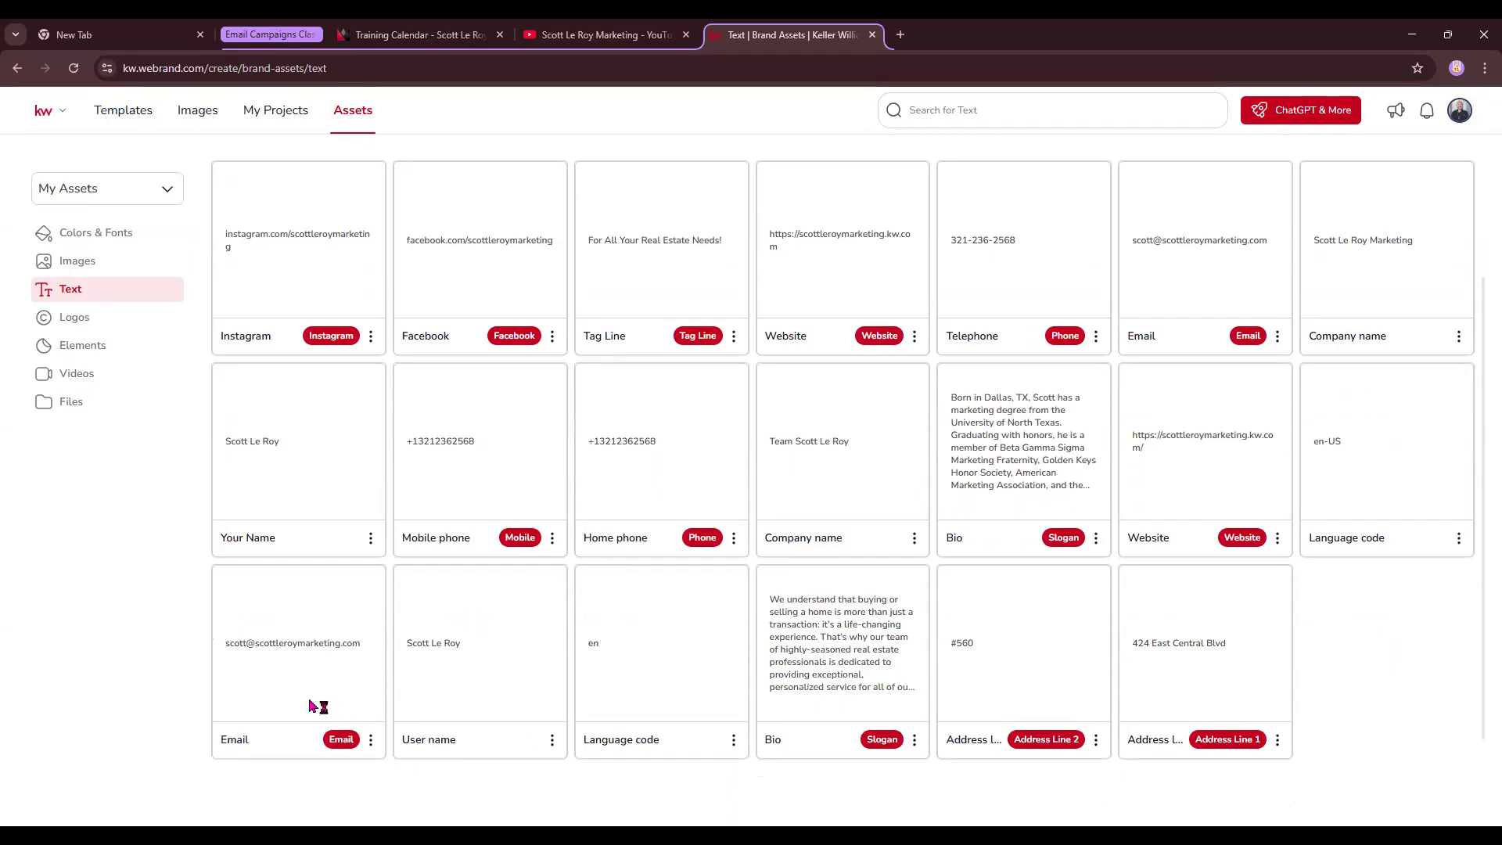
click(62, 317)
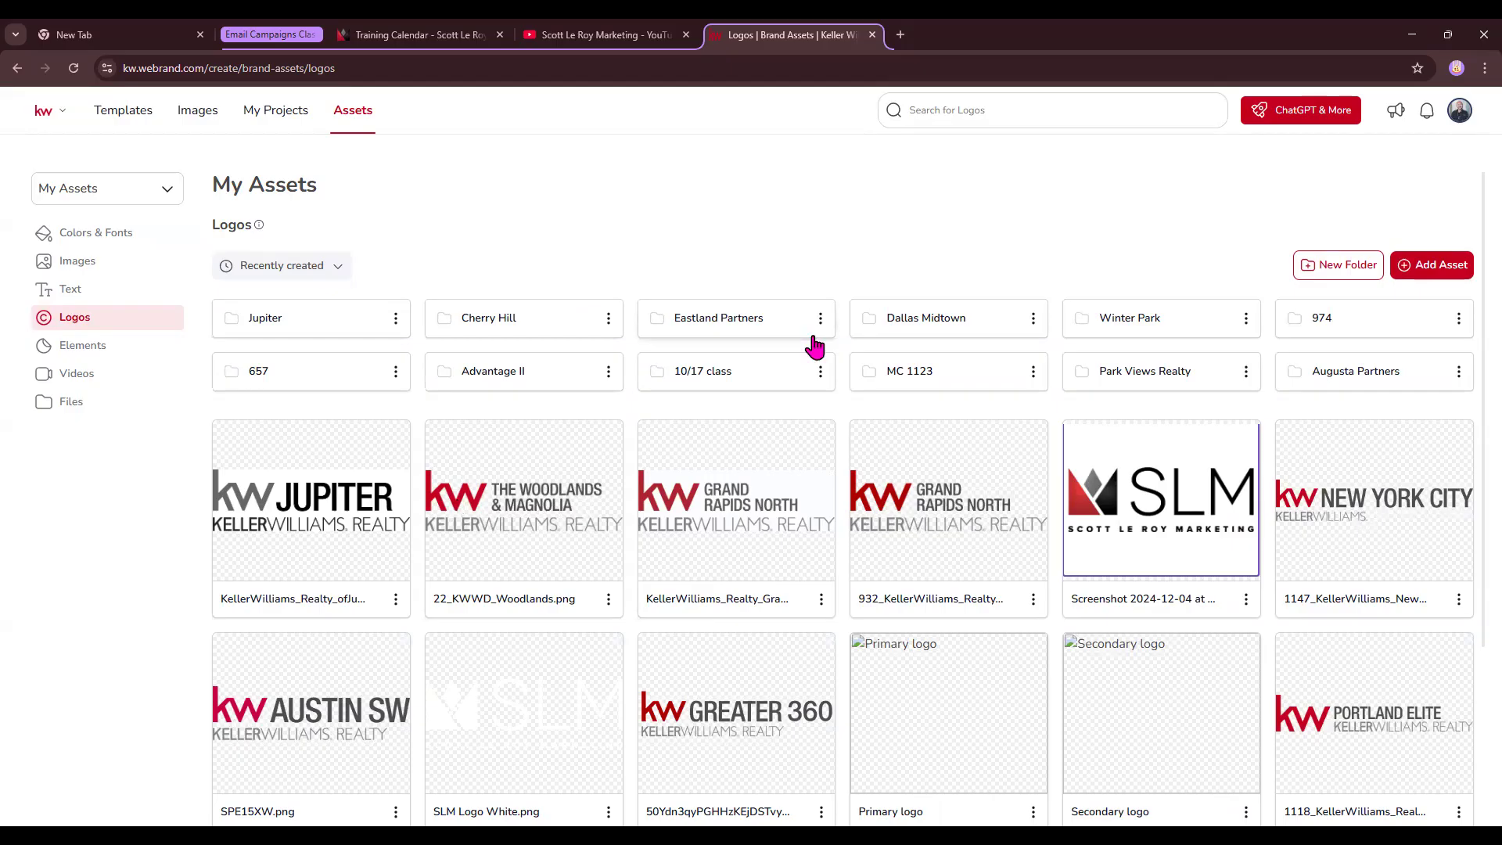
click(900, 34)
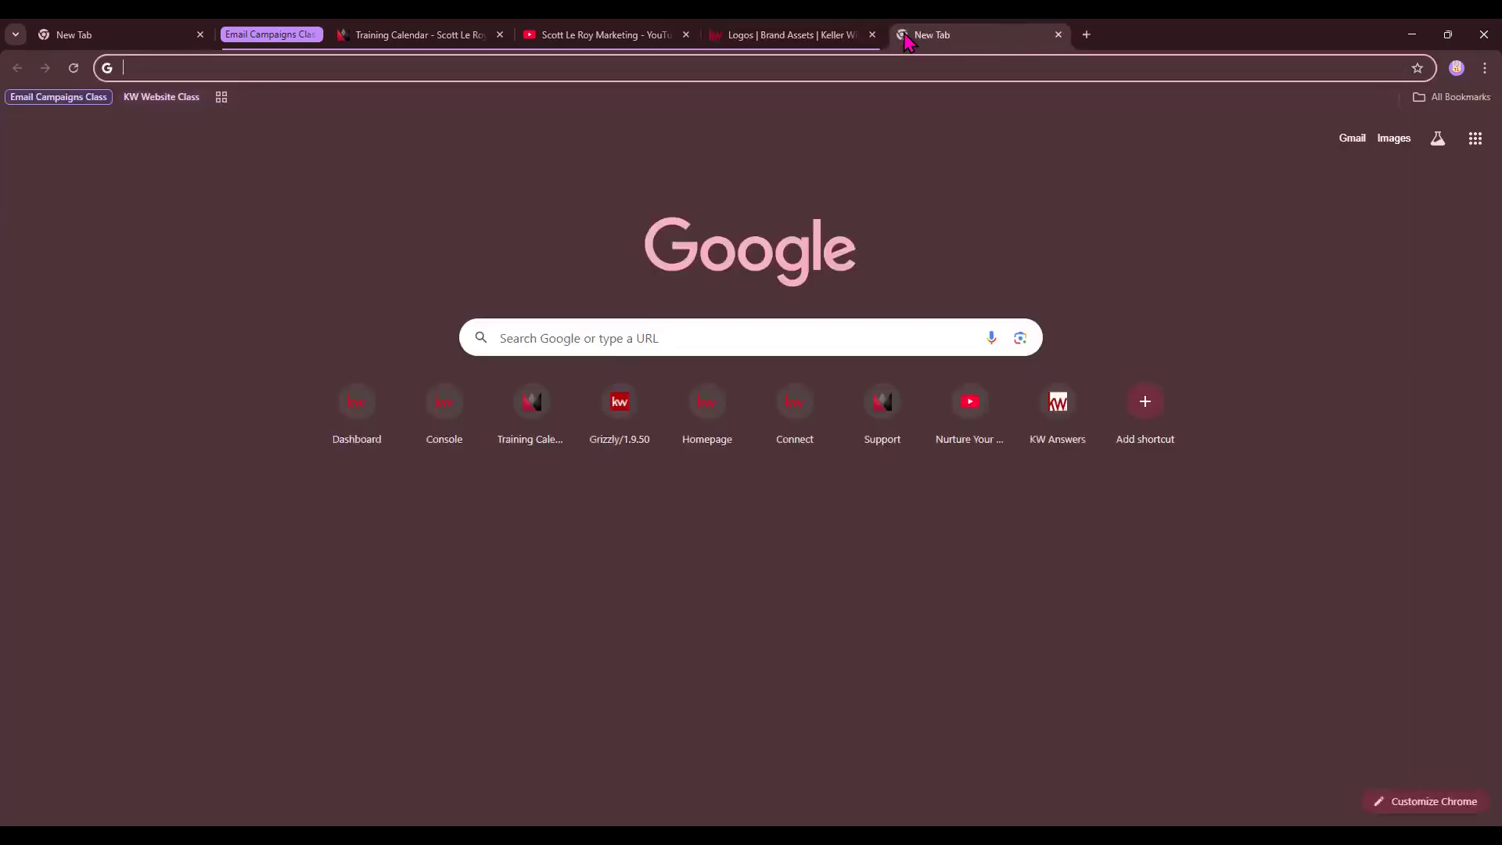
- Load kwconnect.com and go to the Resources > Marketing page
text(kwconnect.com)
key(Return)
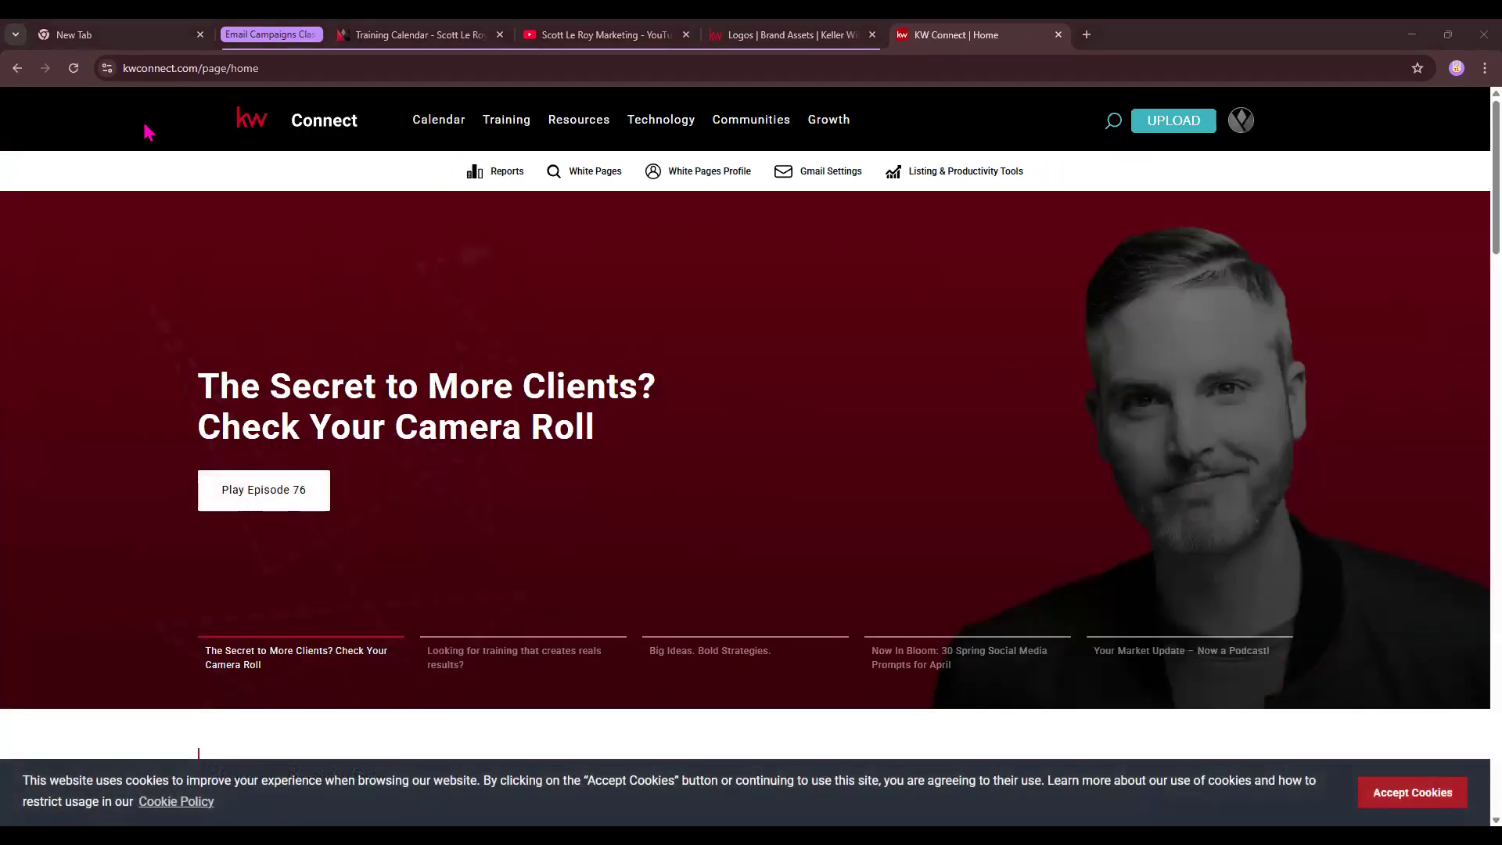
mouse_move(1236, 121)
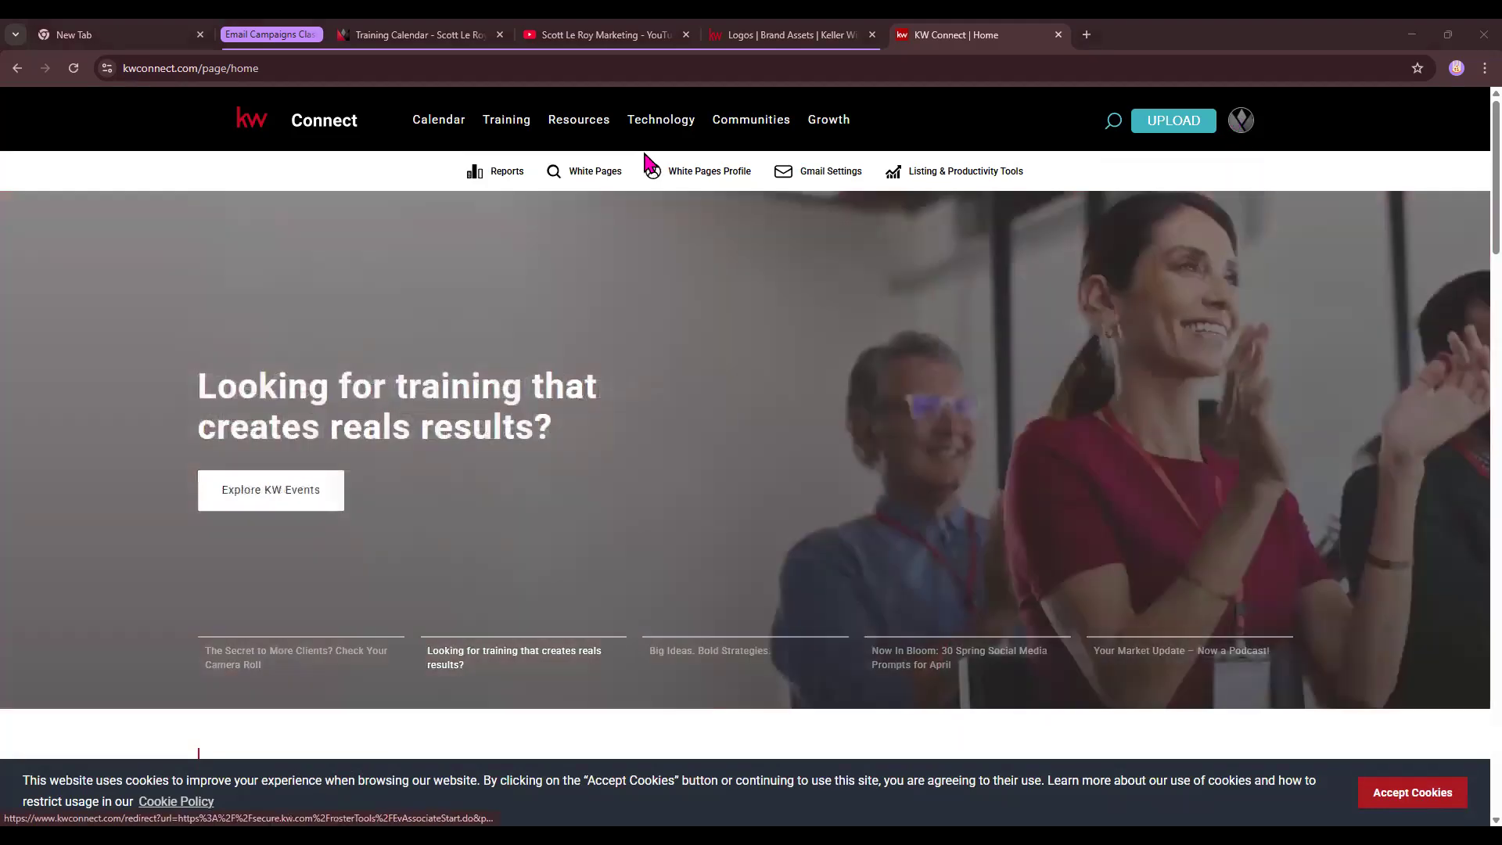
mouse_move(622, 138)
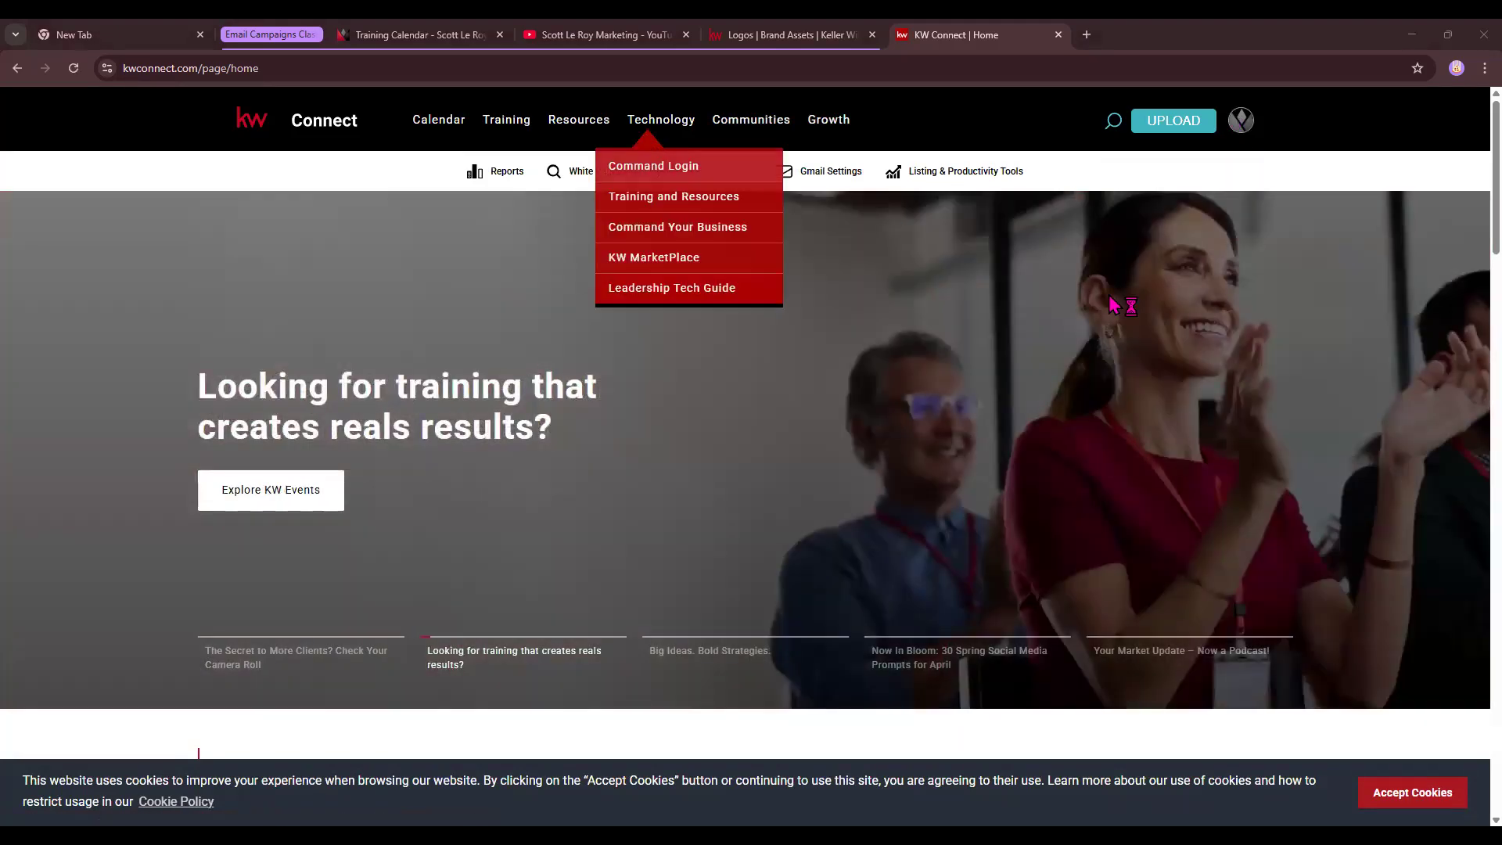
mouse_move(580, 123)
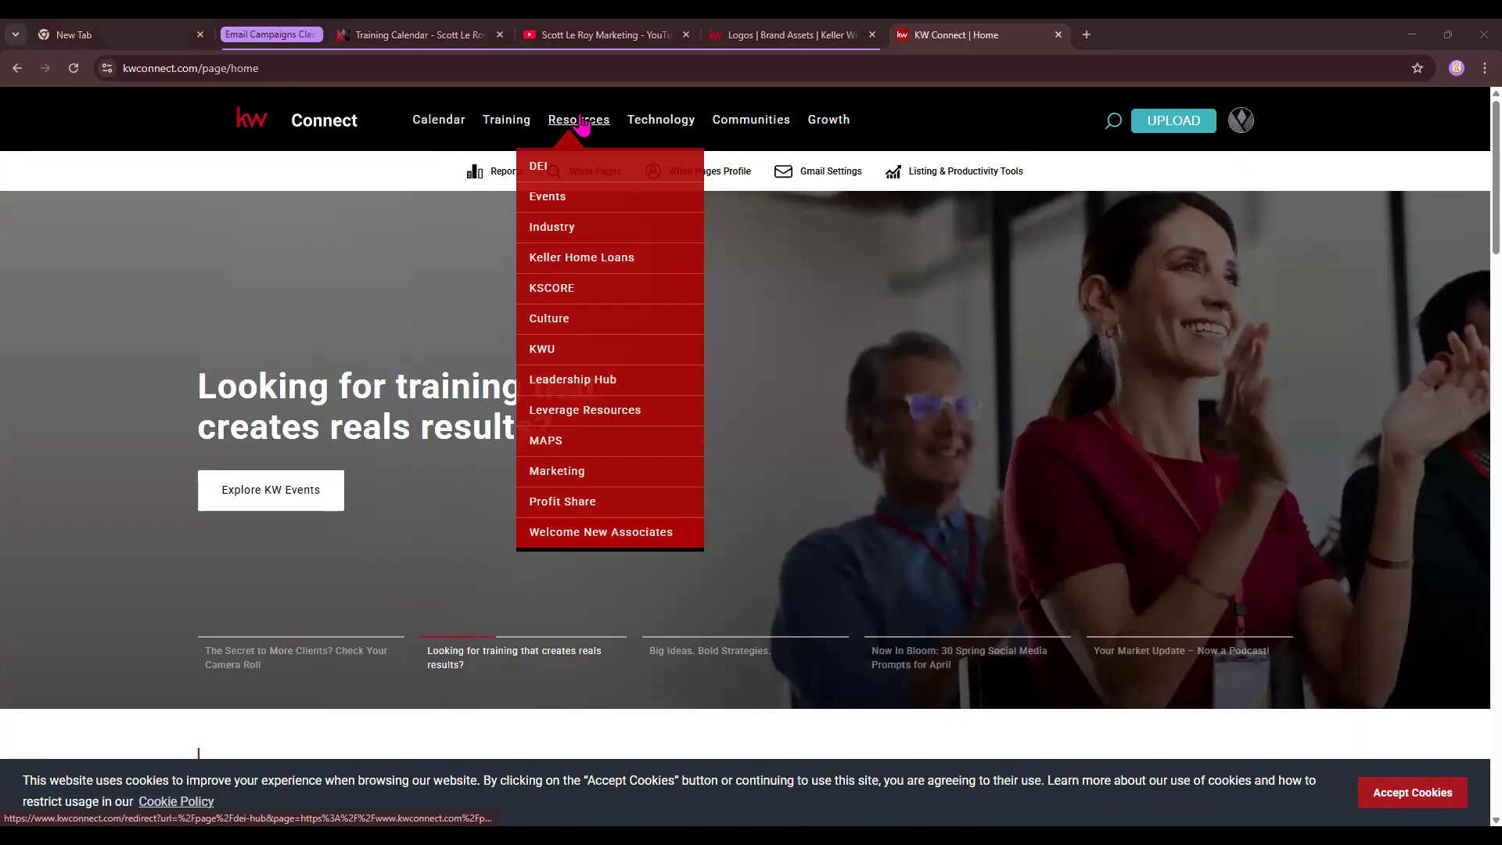
click(557, 473)
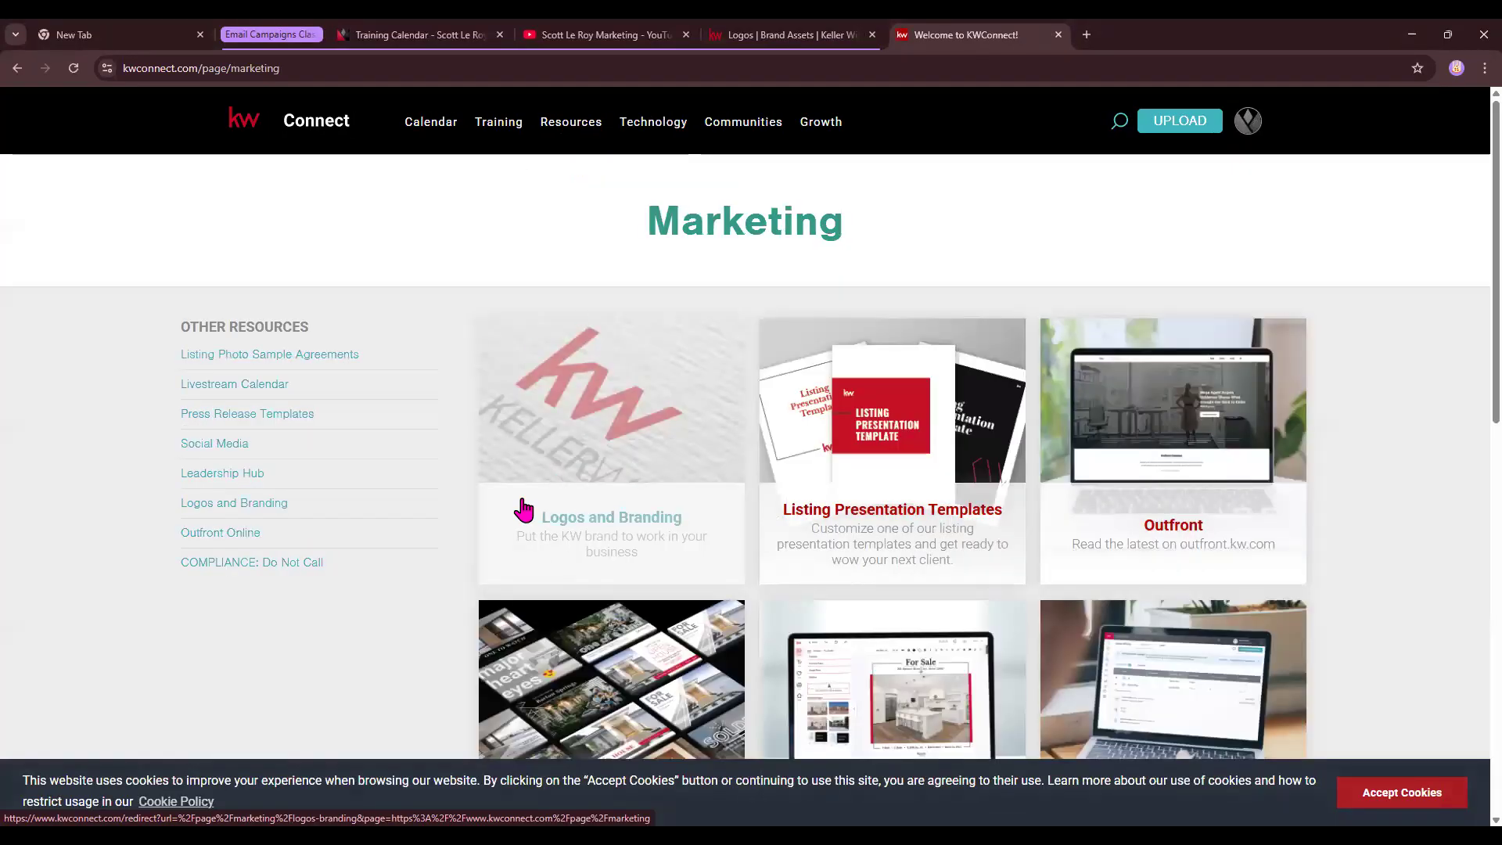
- On the Logos and Branding page, search market centers for 45
click(624, 491)
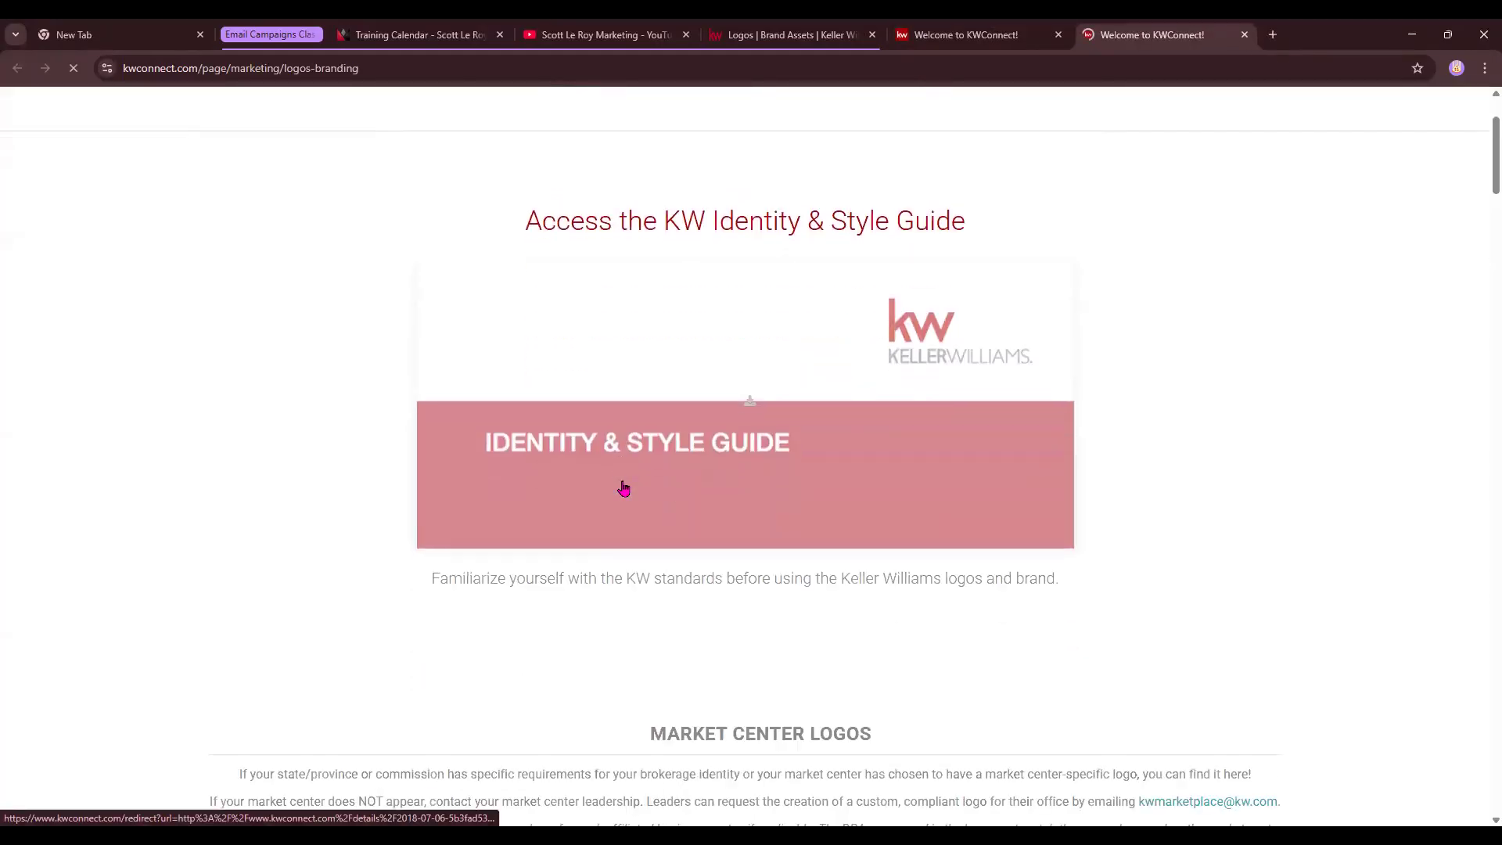
scroll(623, 489, down, 10)
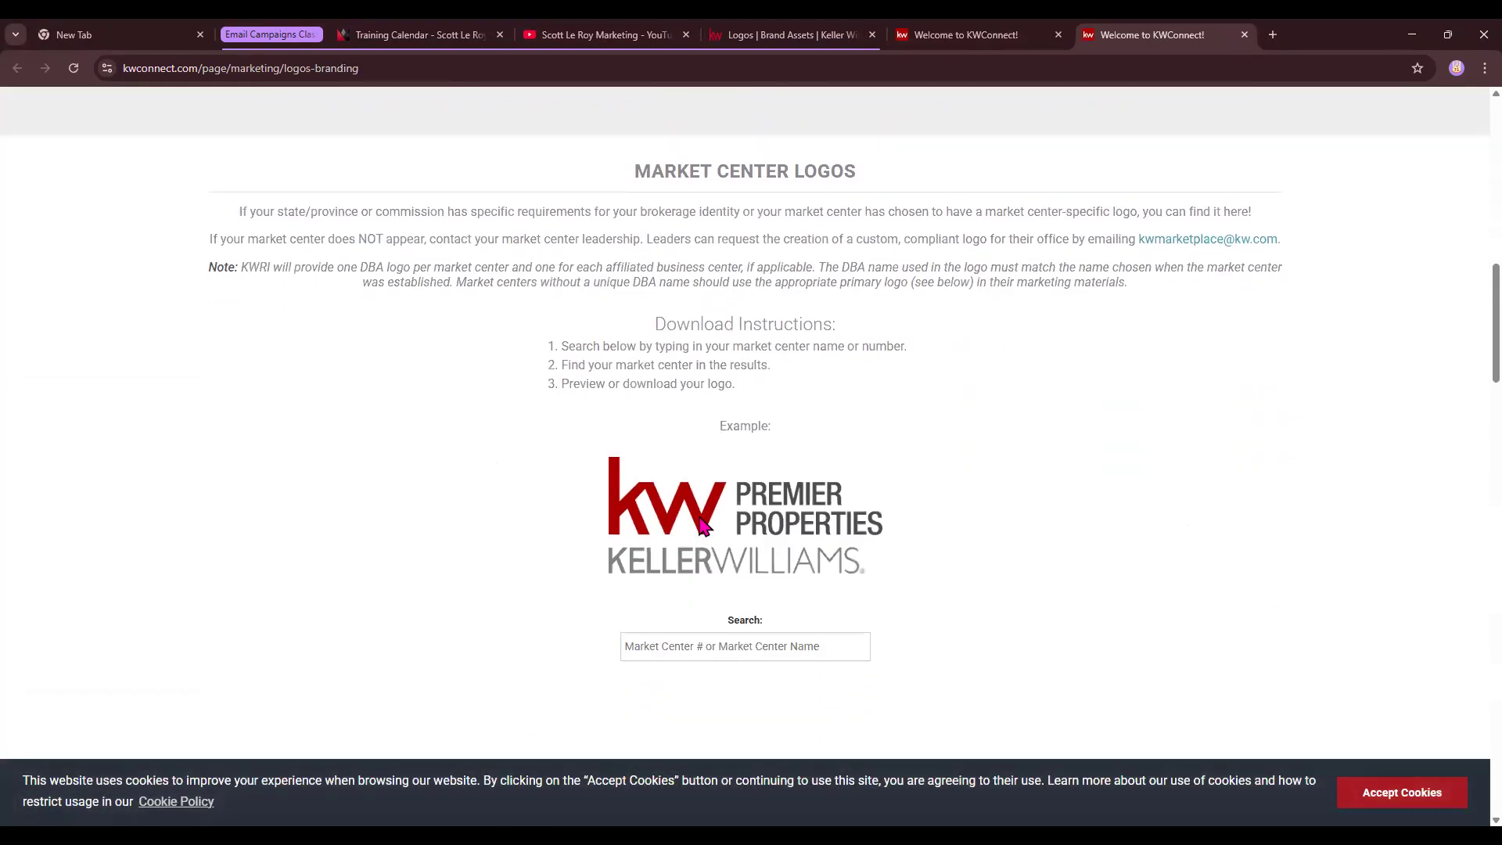
scroll(701, 526, down, 2)
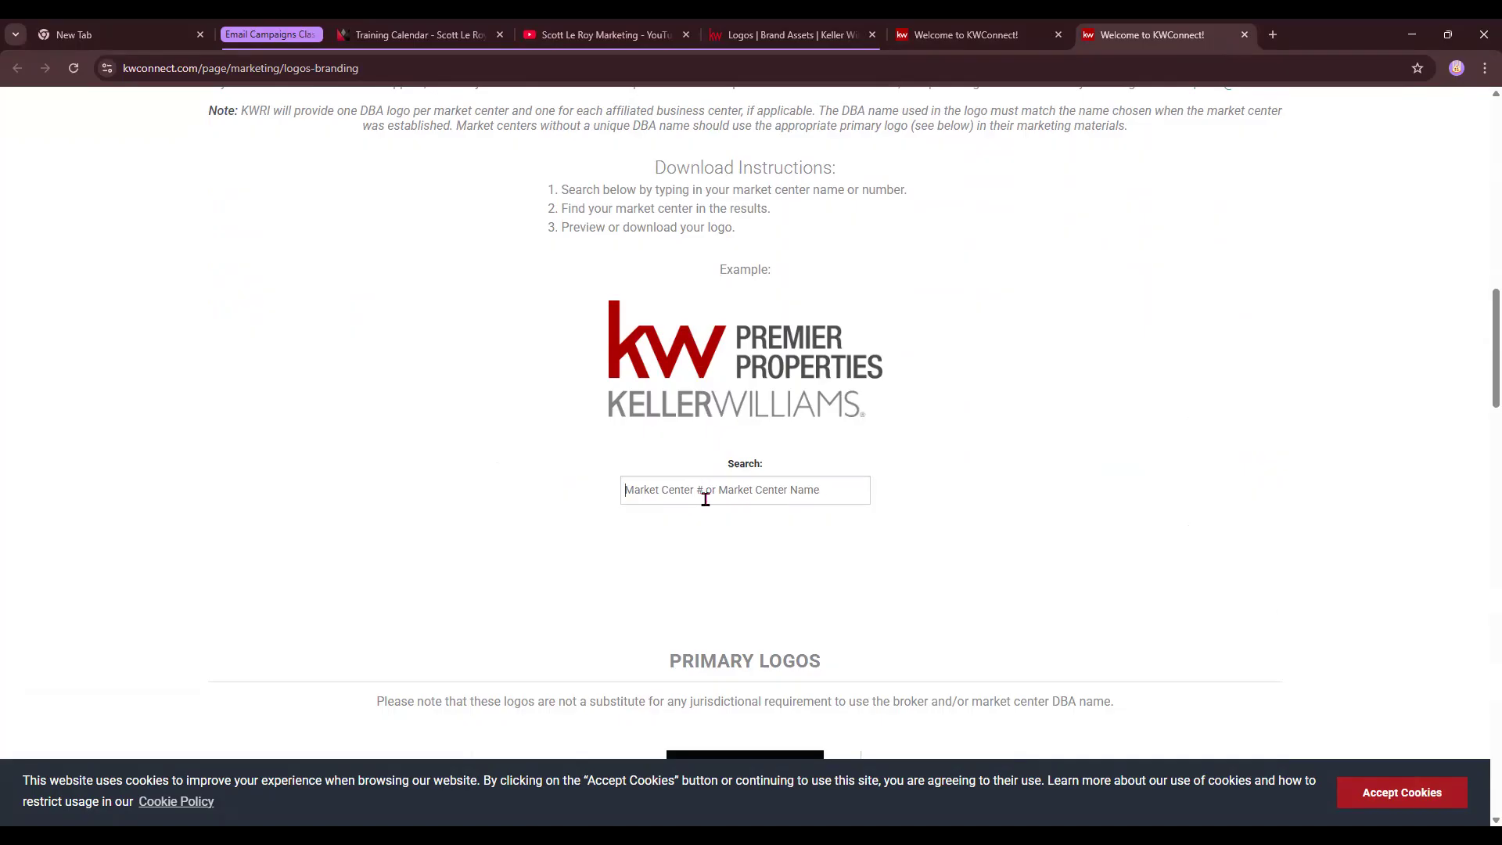
click(705, 498)
text(45)
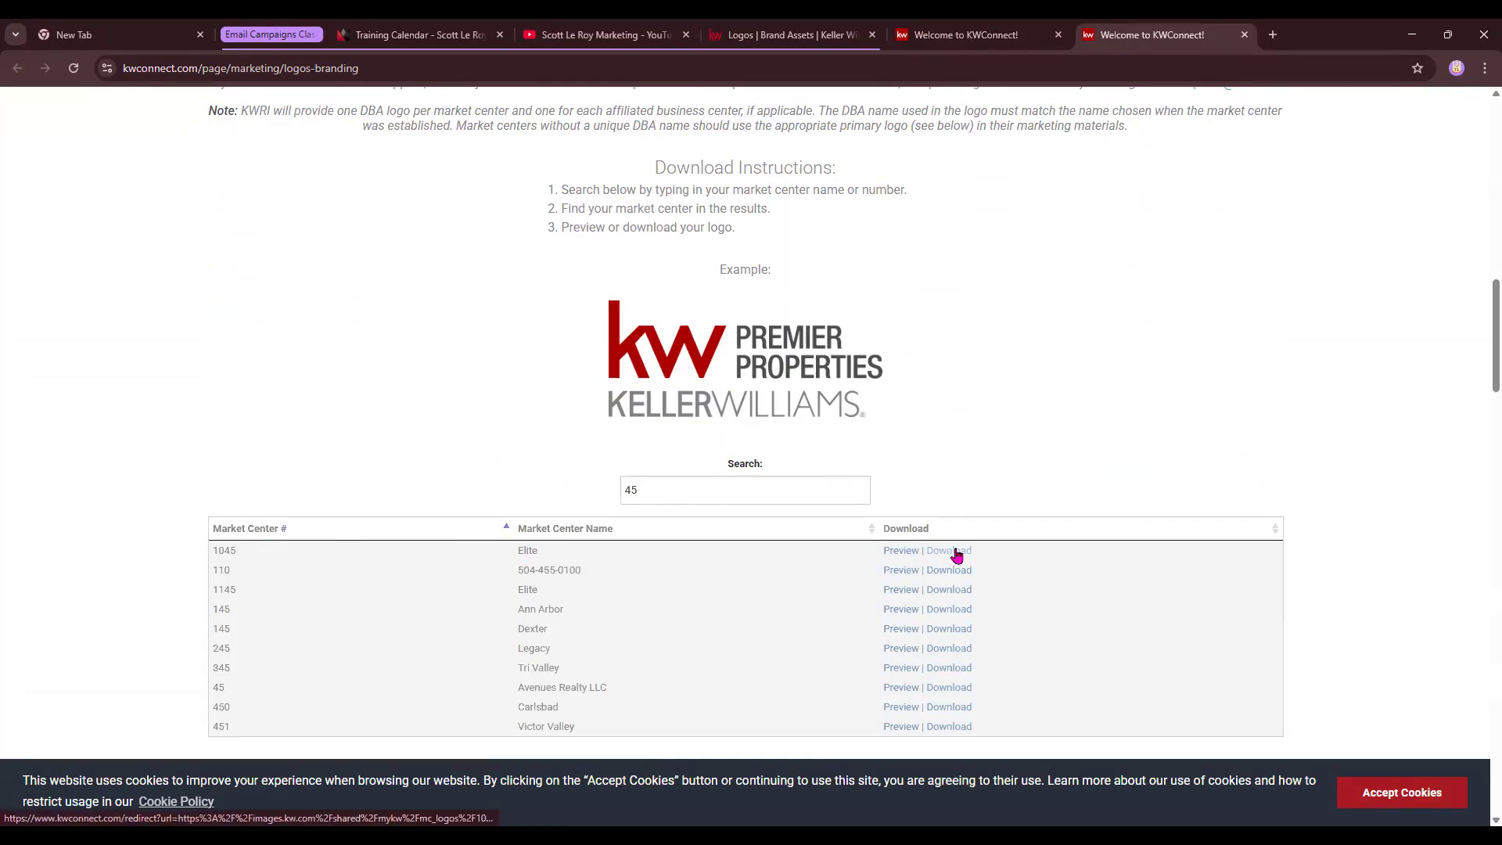
- Download the 1045 Elite logo package, 1045_Elite.zip
click(956, 552)
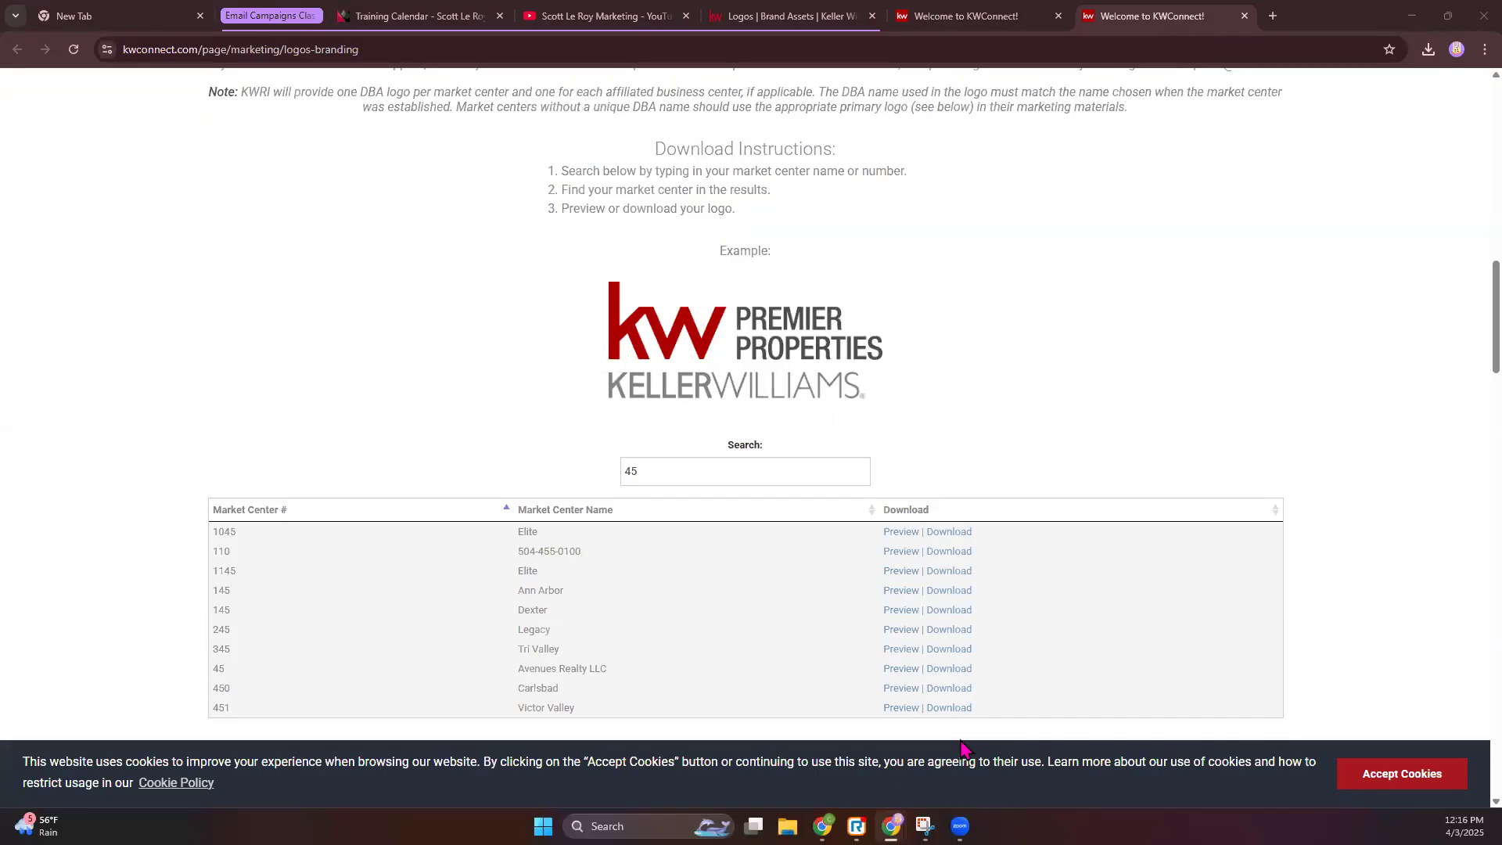
- Extract the downloaded 1045_Elite zip and open the extracted folder
click(1429, 49)
click(1277, 126)
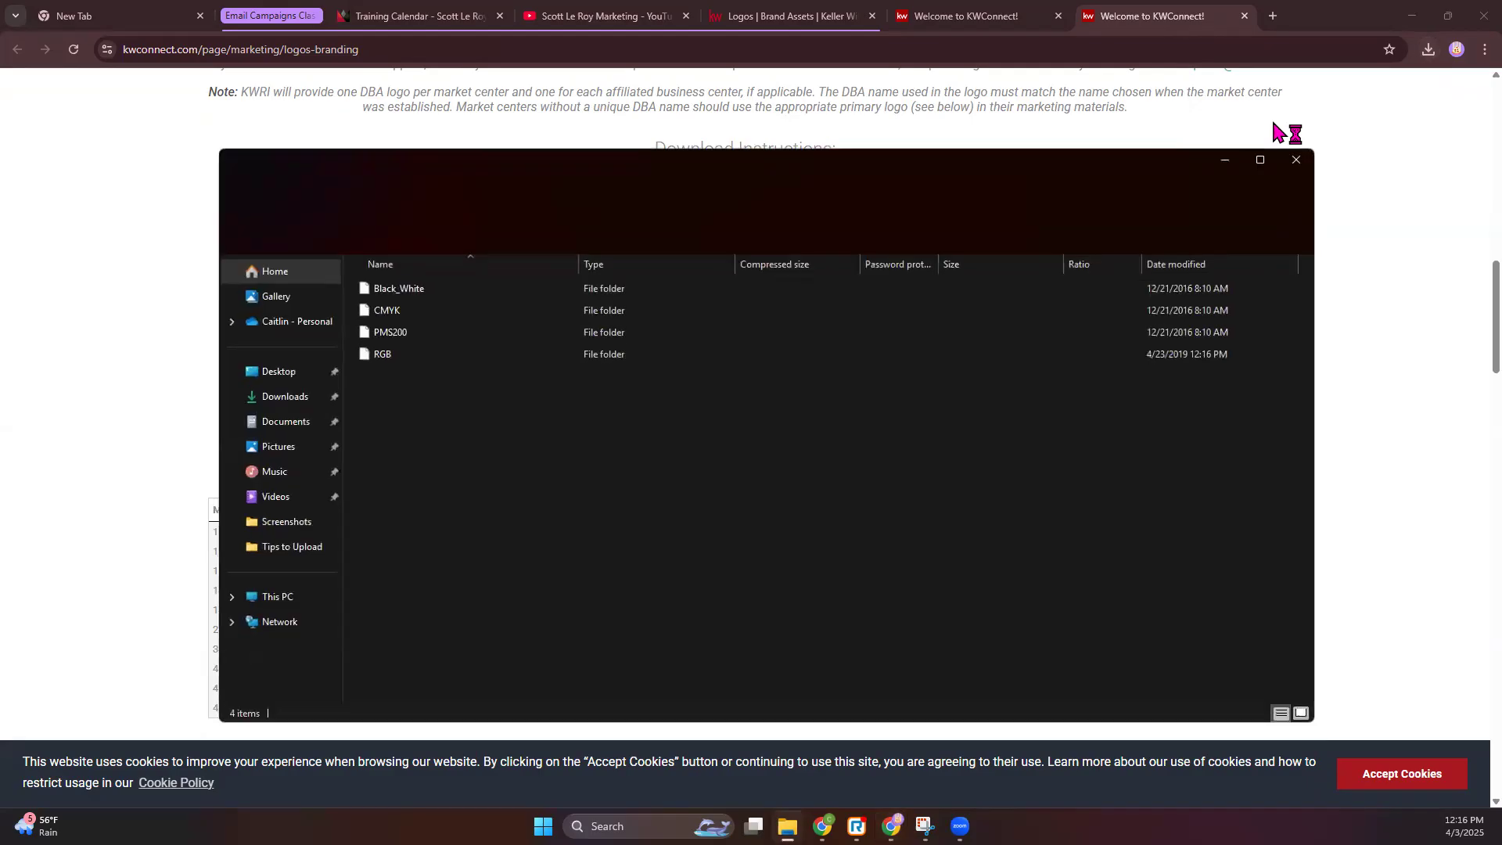
click(719, 238)
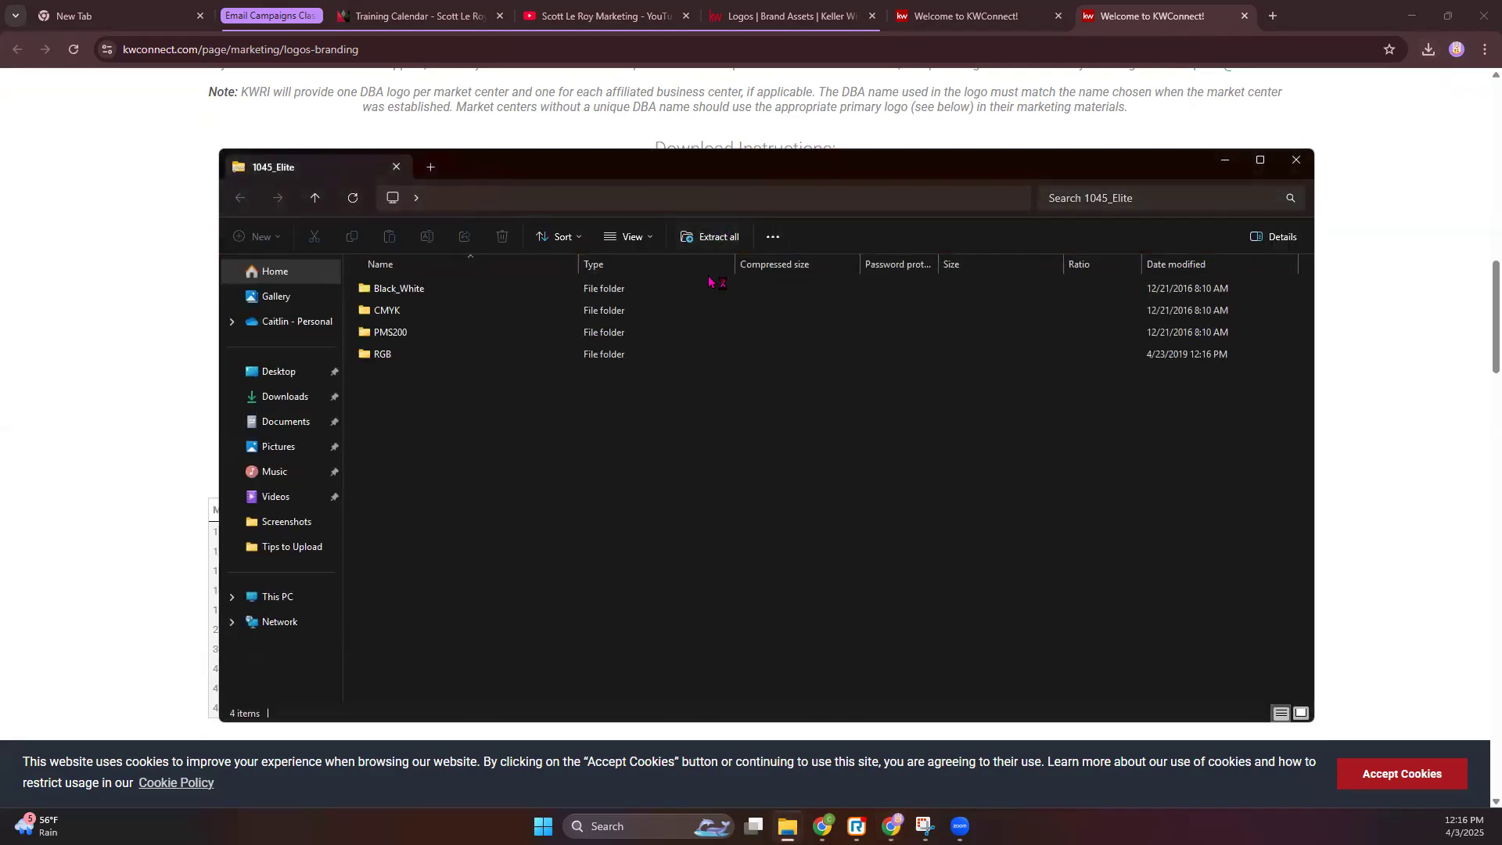
click(291, 398)
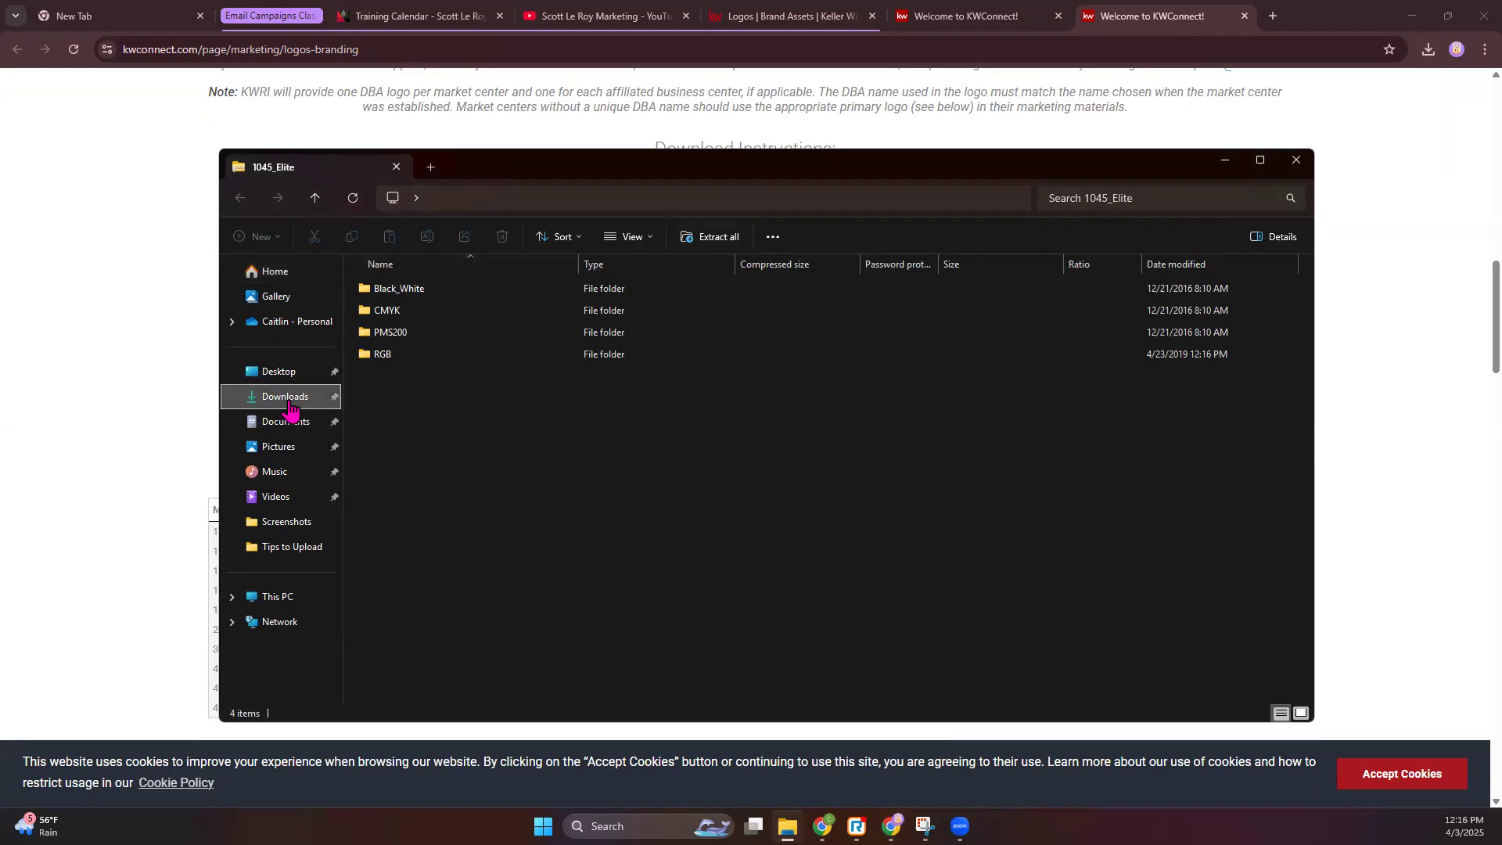
click(500, 444)
double_click(1095, 422)
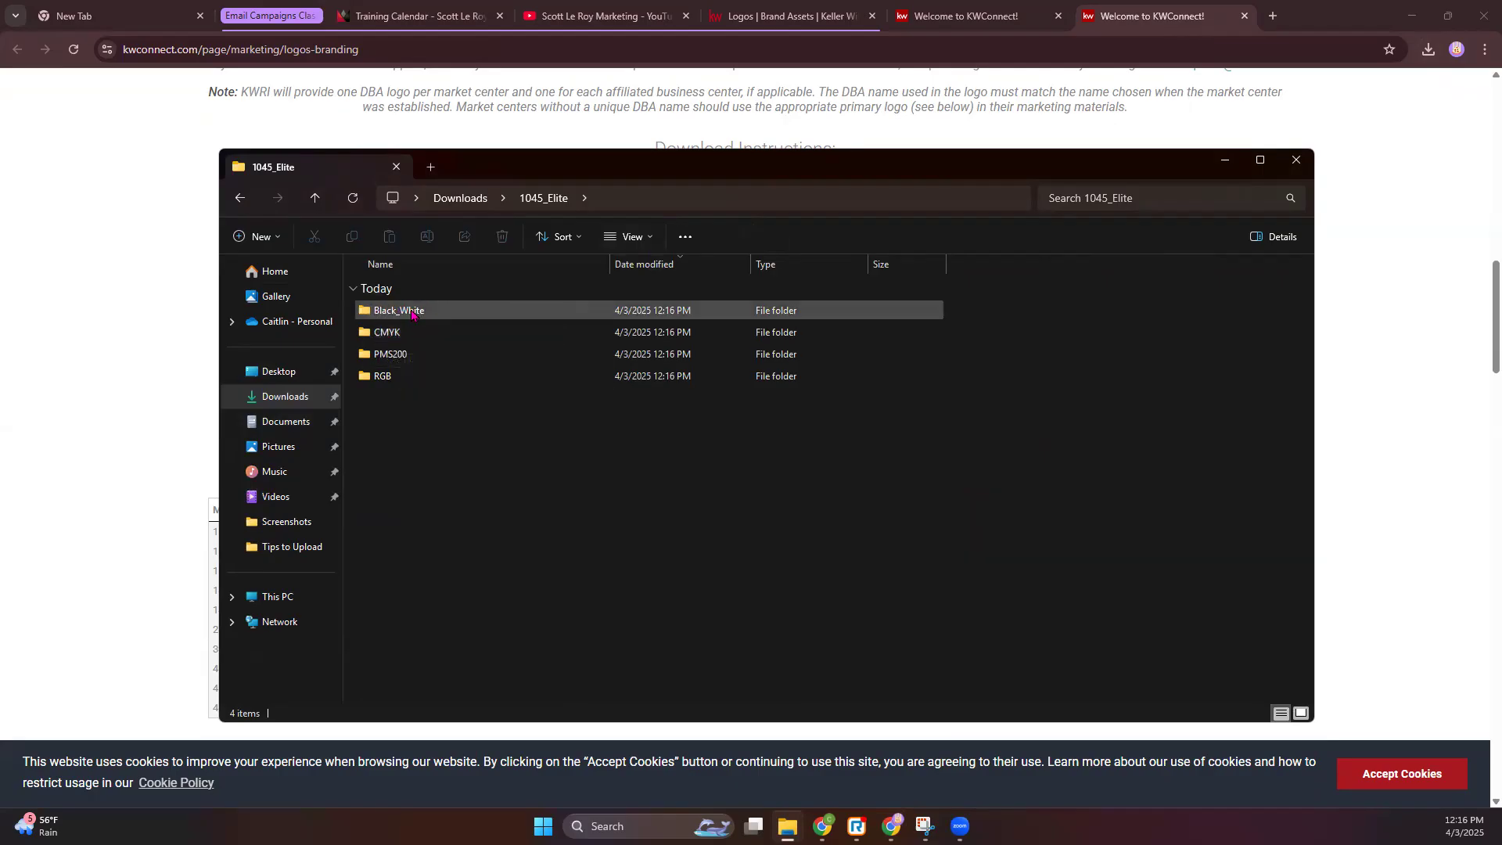
- Show the Black_White logo files as extra large icons
double_click(413, 313)
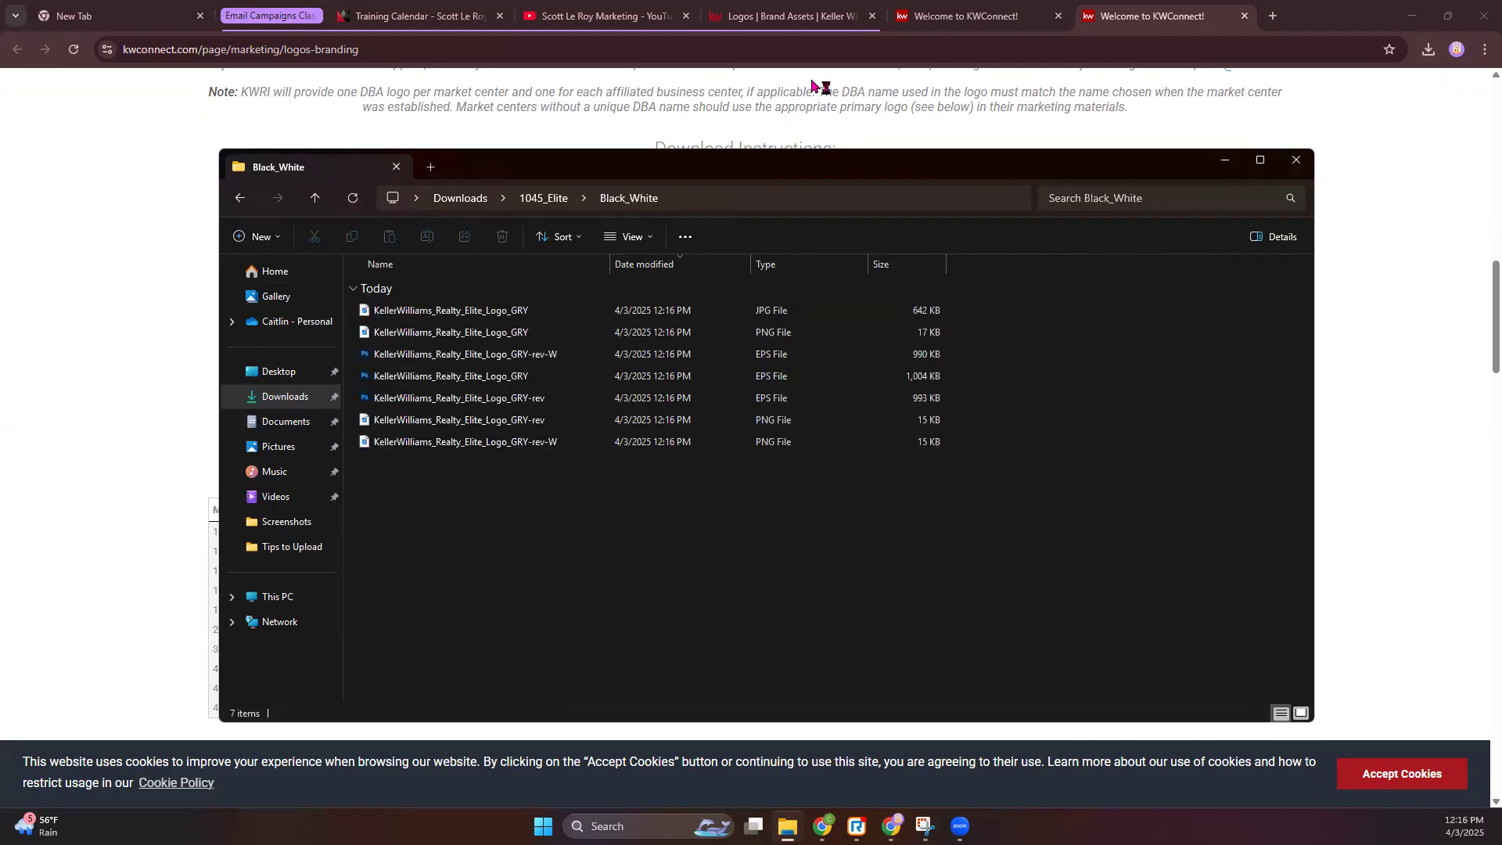
click(638, 237)
click(653, 268)
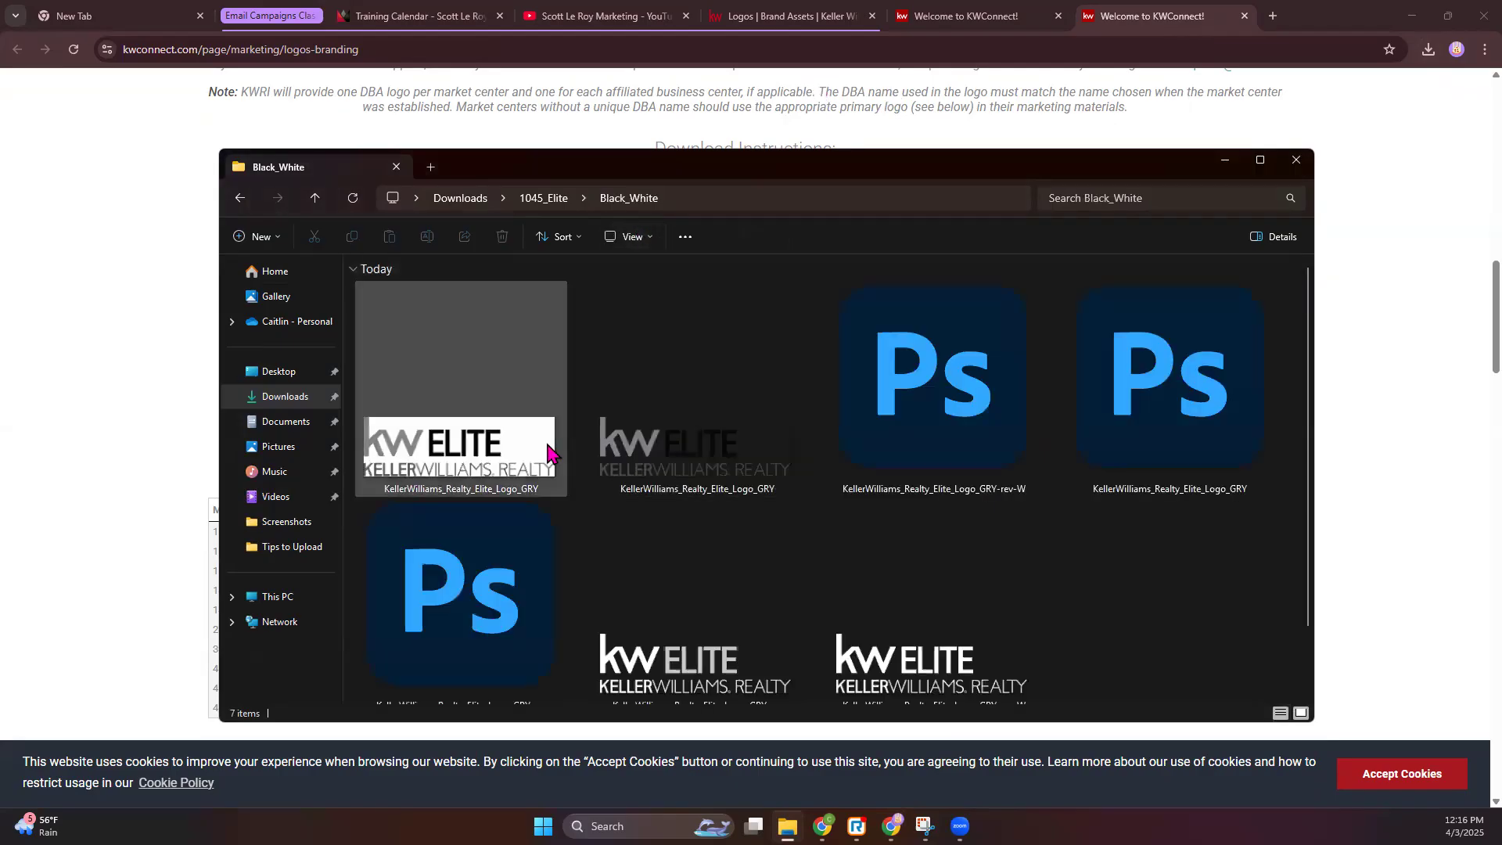
scroll(958, 439, down, 1)
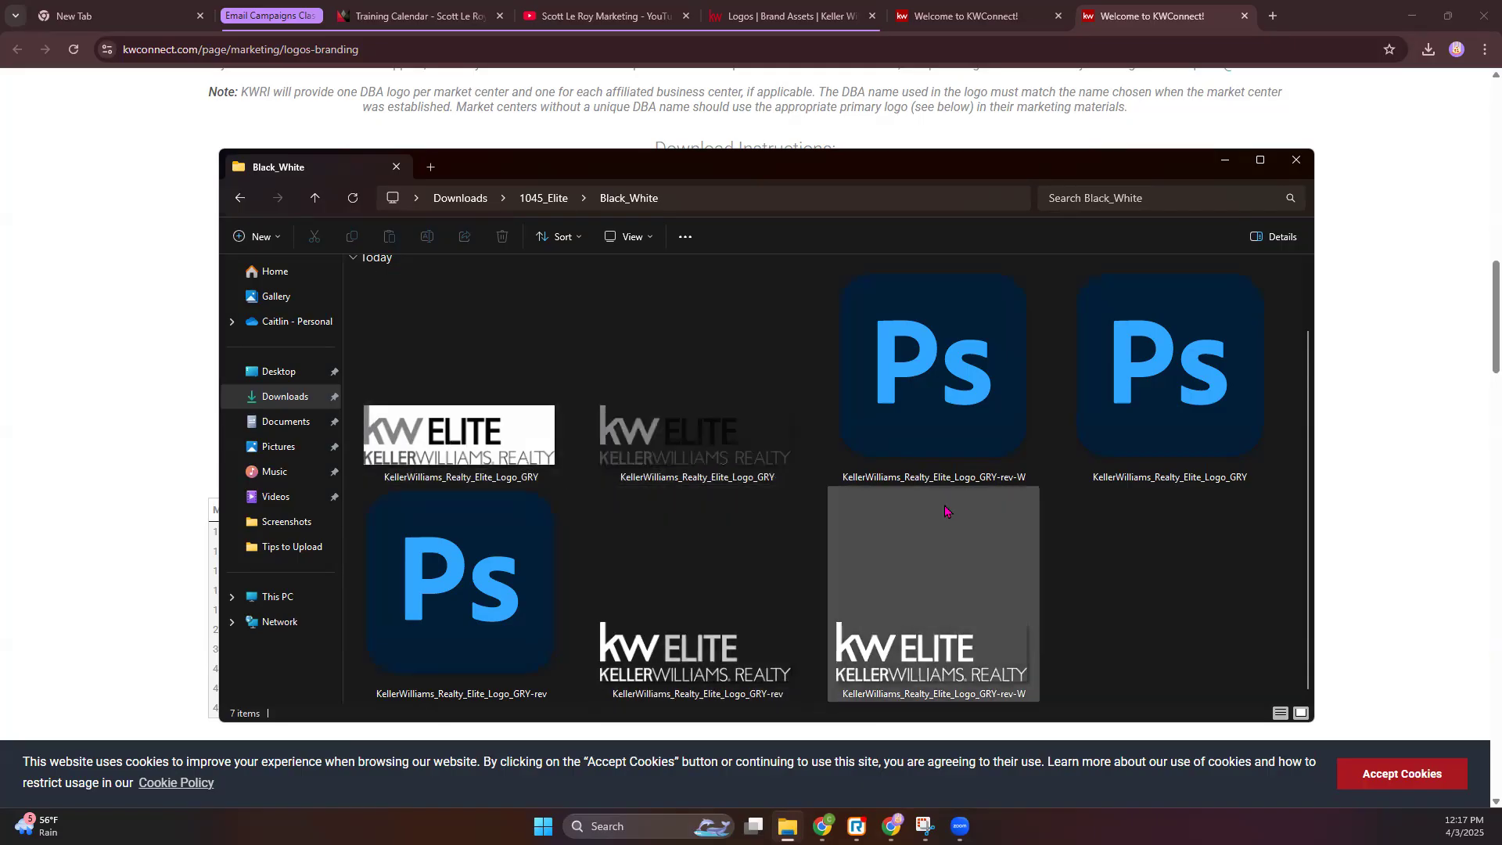
- Preview the CMYK logo files as extra large icons, then close File Explorer
click(547, 202)
double_click(389, 335)
click(630, 237)
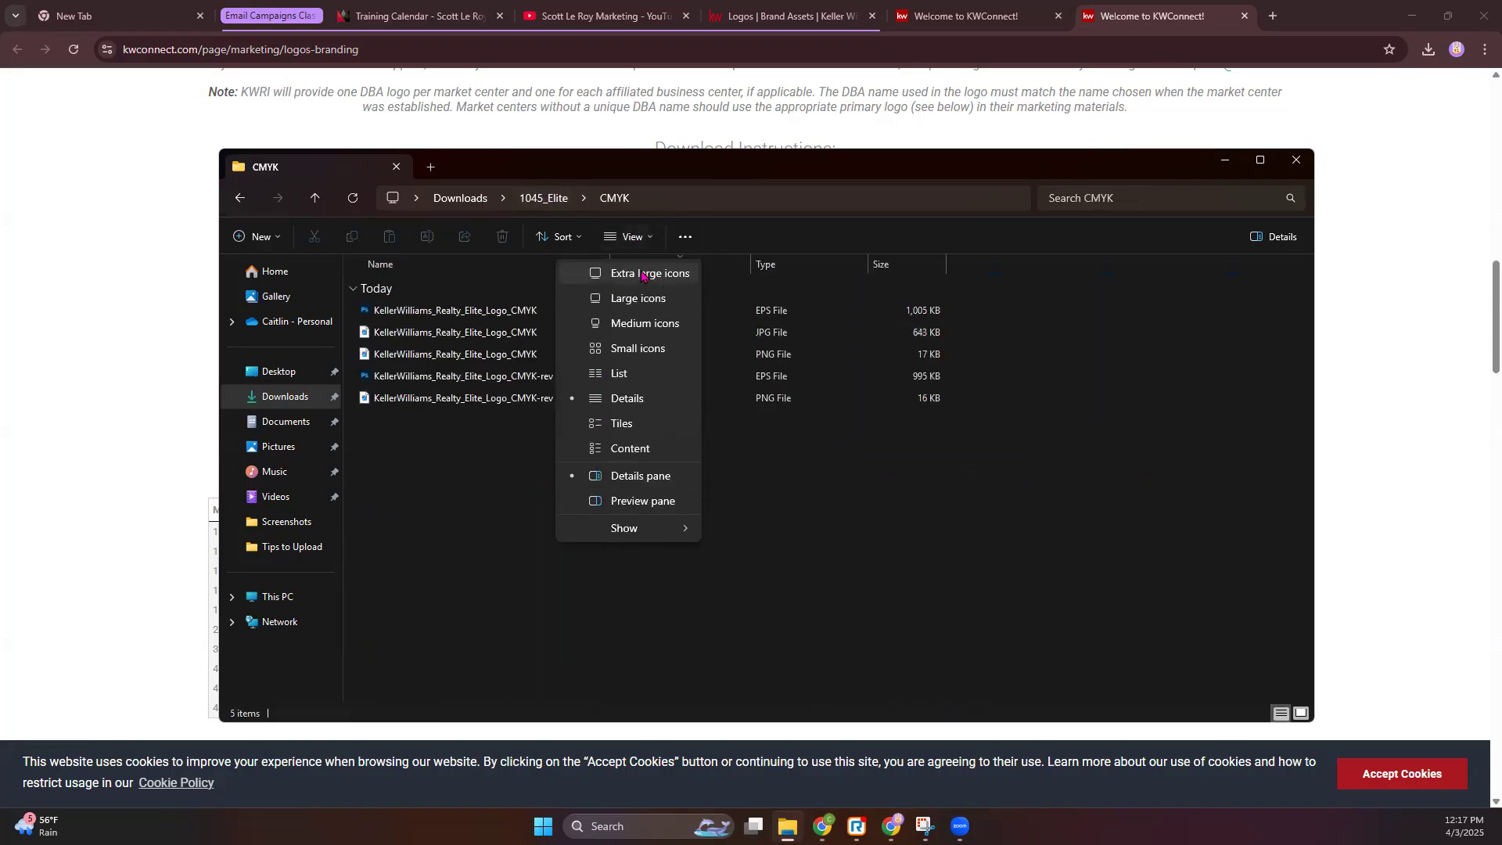
click(649, 271)
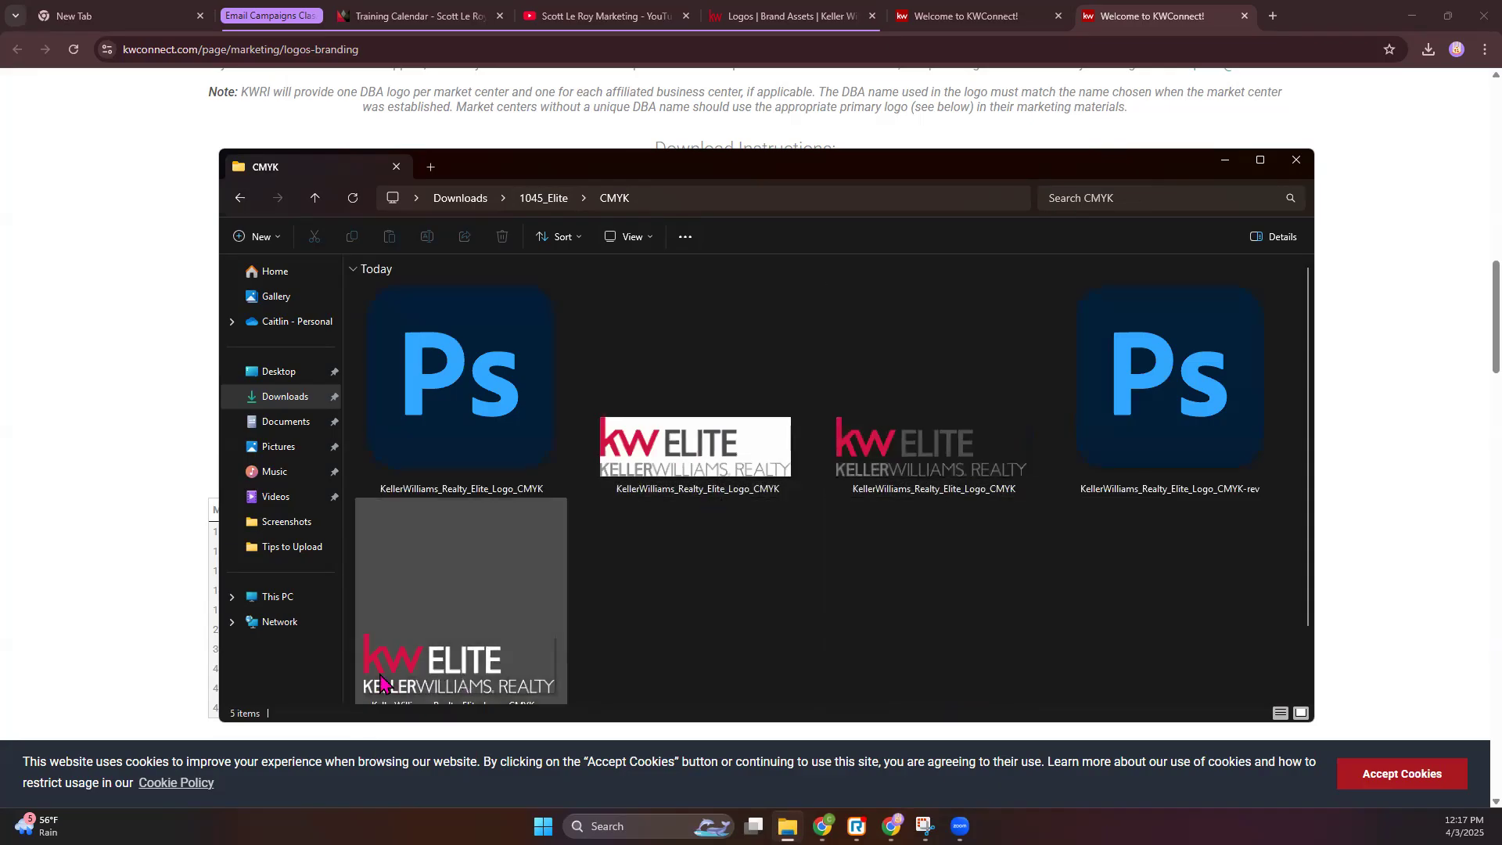
double_click(421, 465)
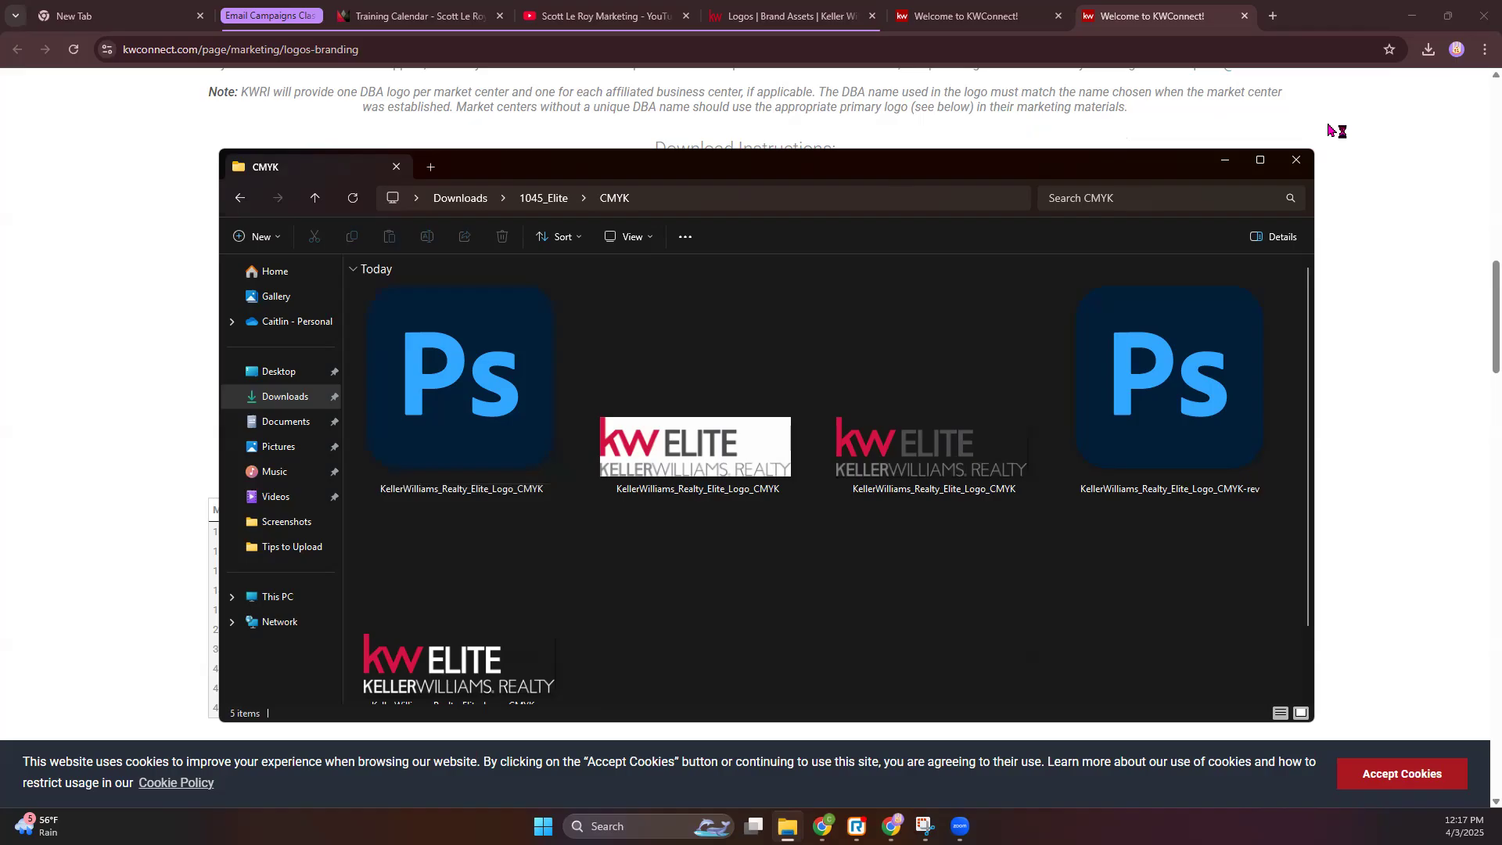
click(1297, 159)
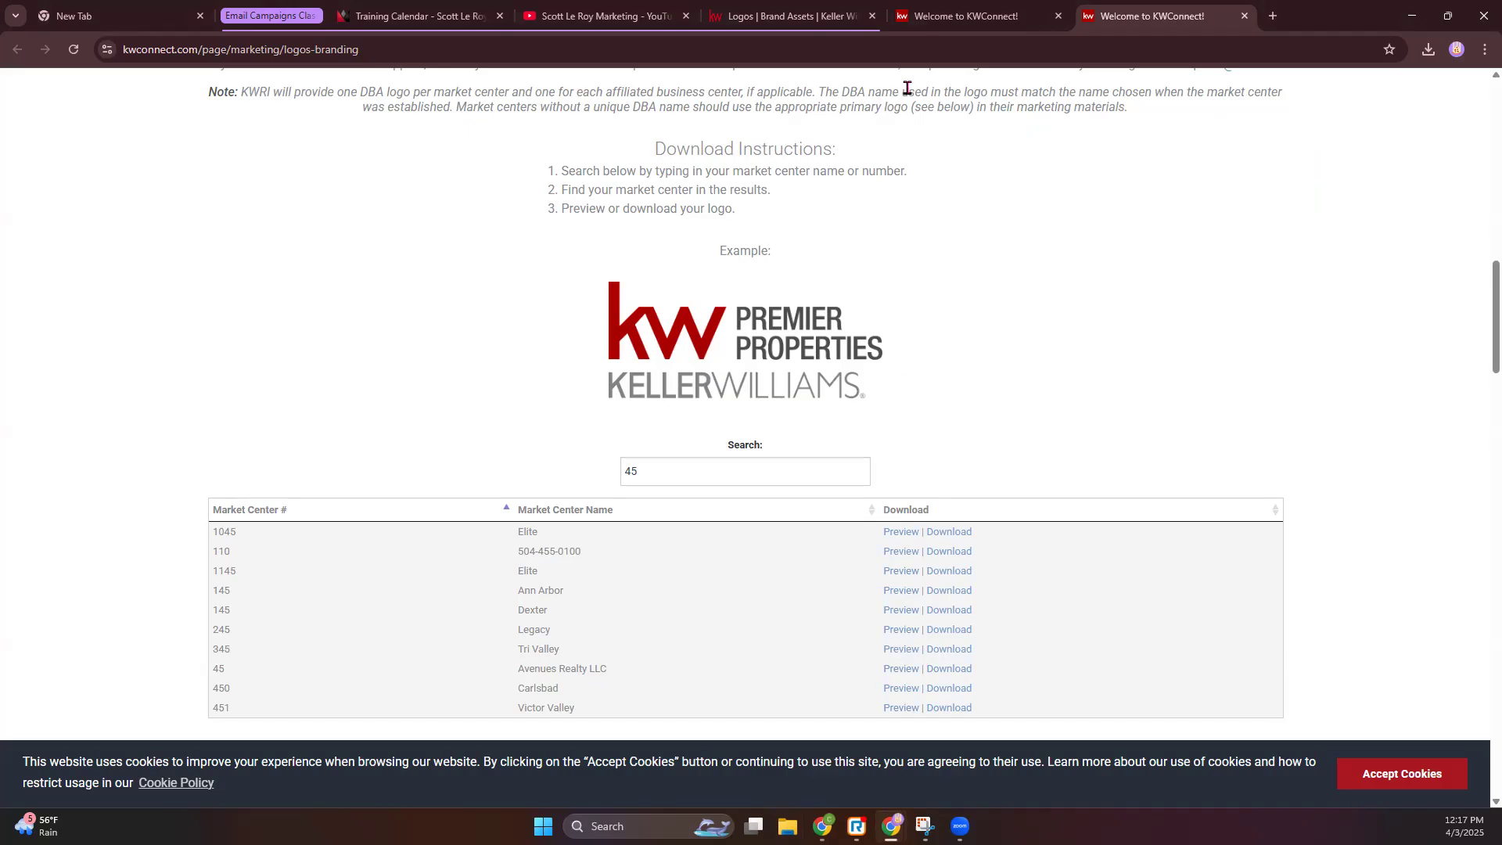
- Create a new logo folder named Elite in Webrand and open it
click(794, 14)
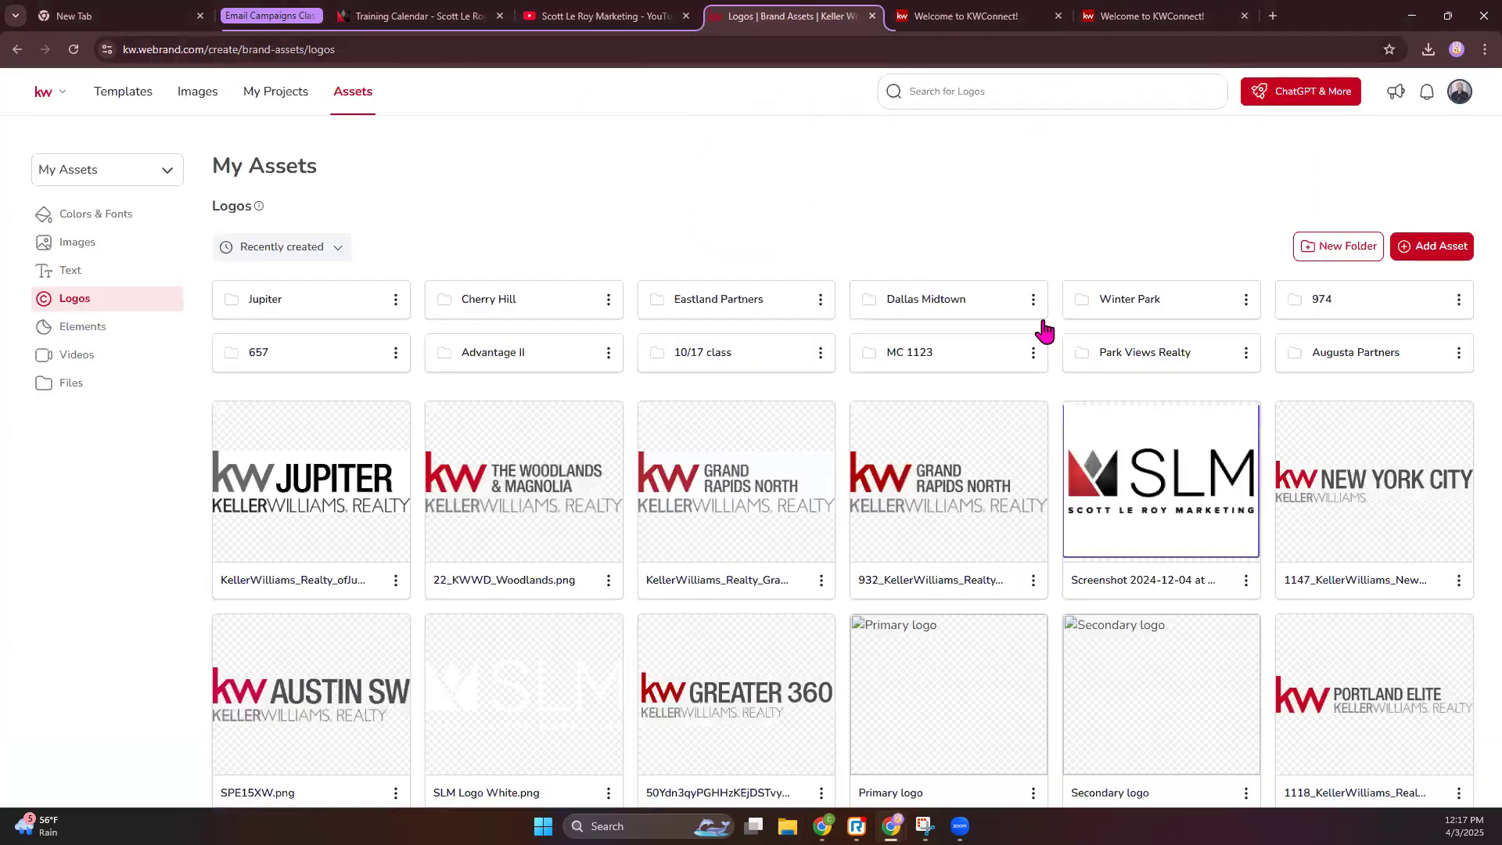
click(1329, 258)
text(Elite)
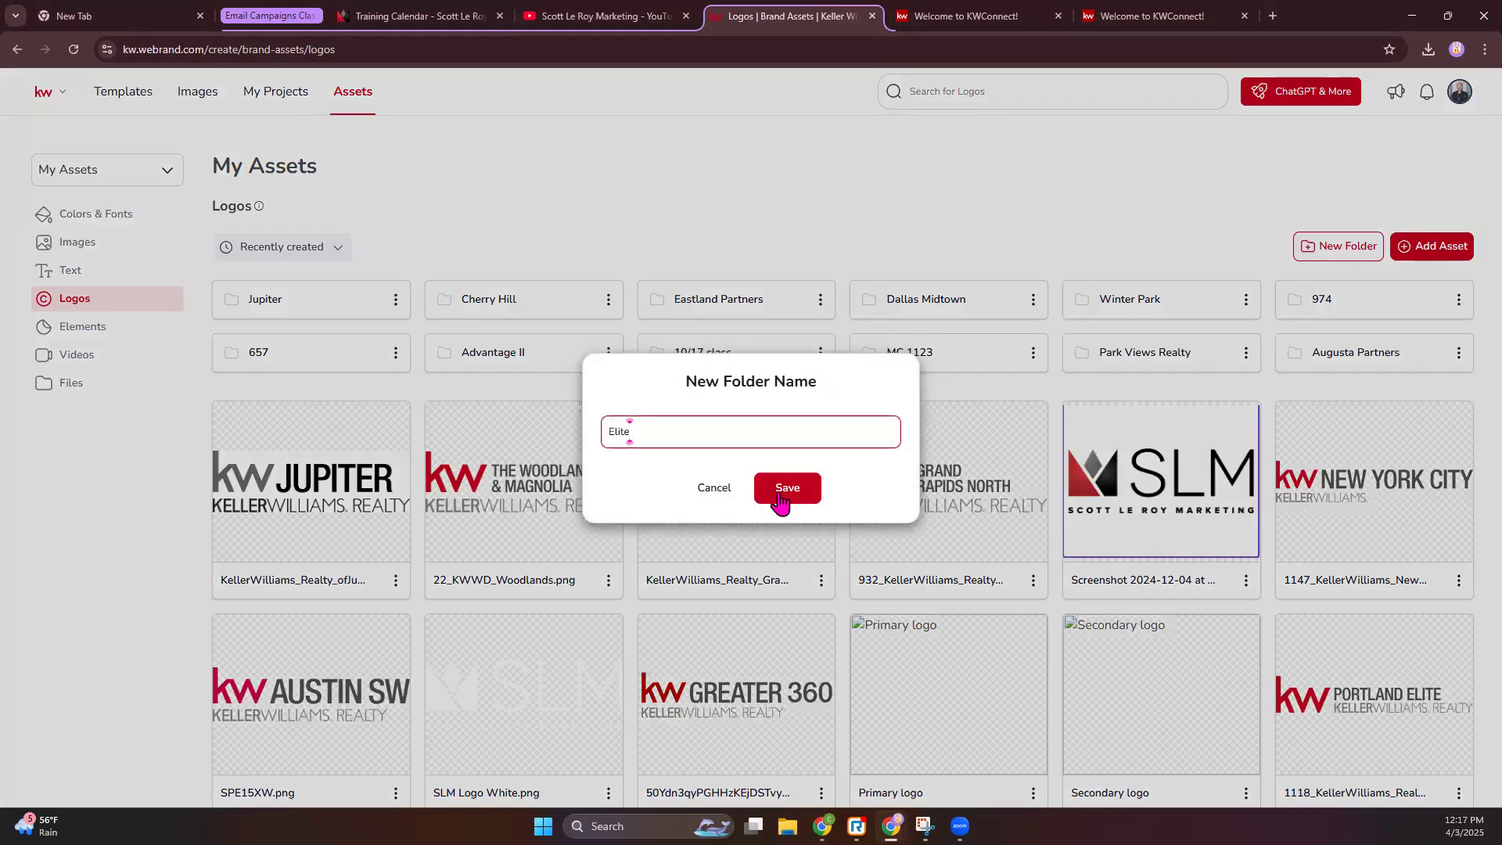
click(780, 489)
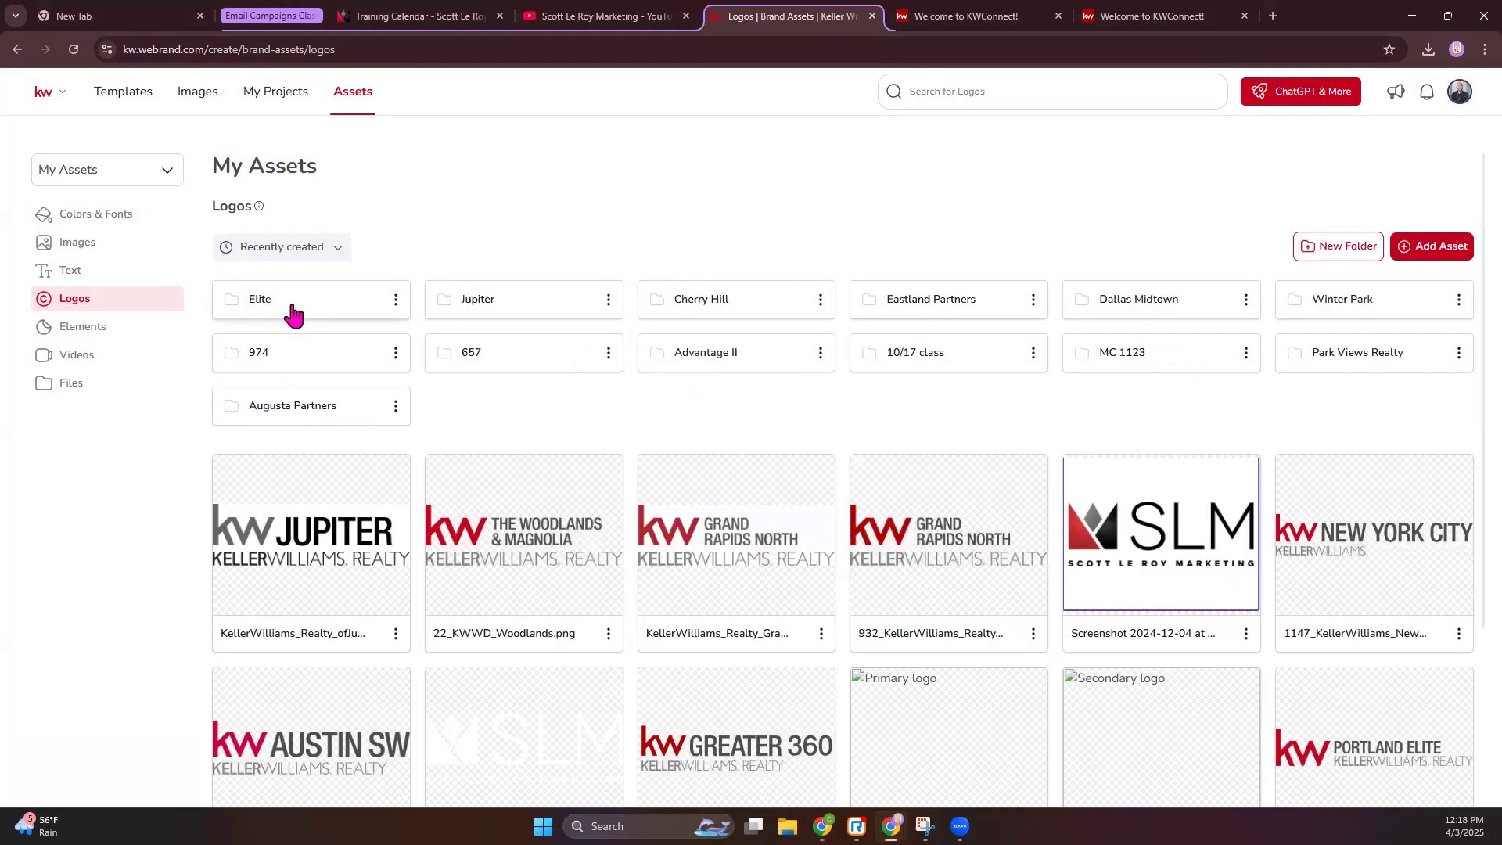
click(290, 303)
- Add the four Black_White logo files from the device to the upload
click(1421, 262)
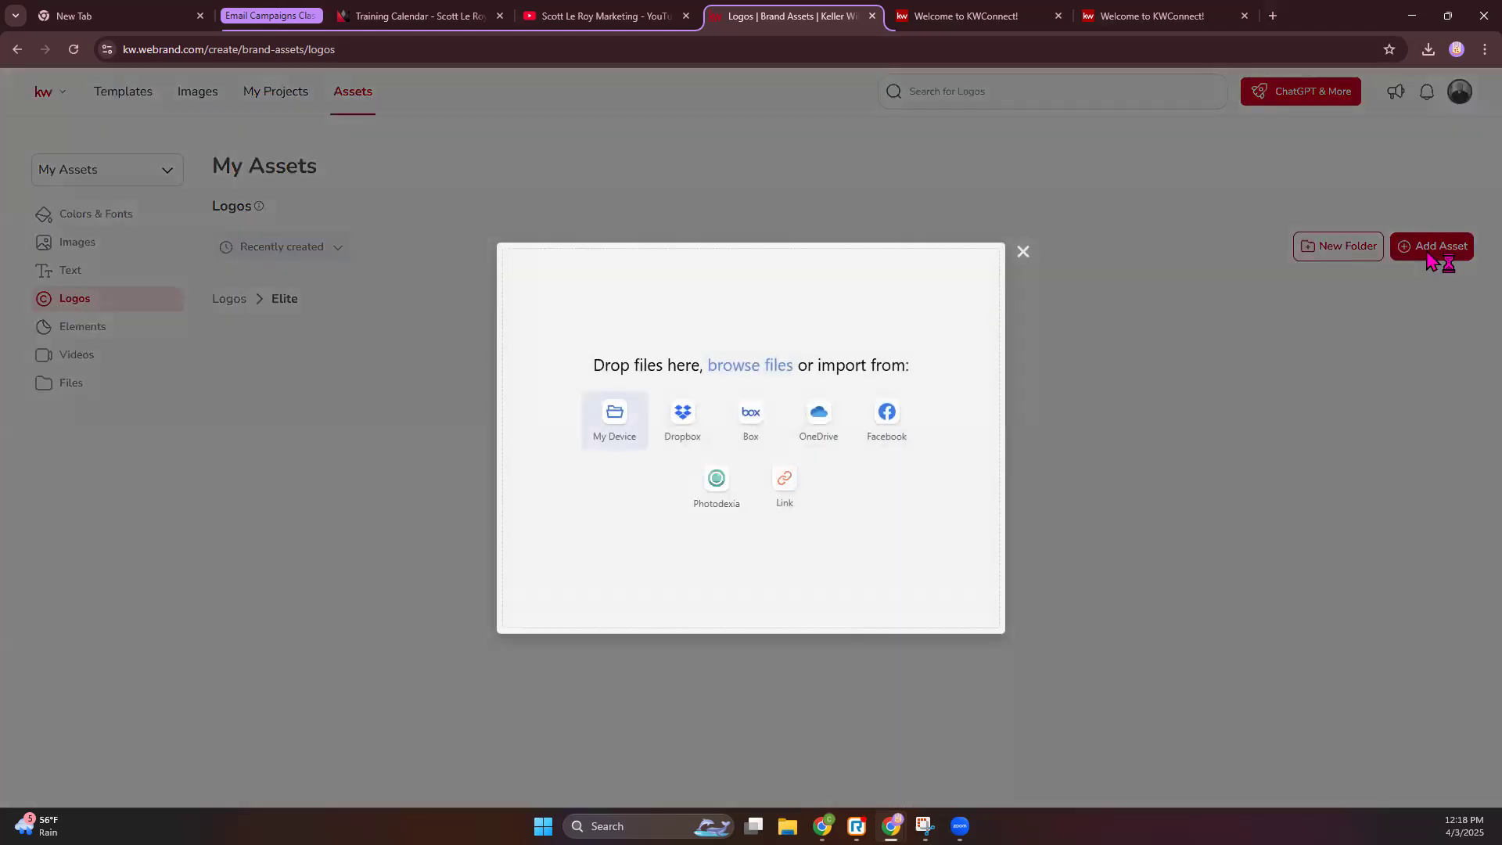
click(609, 441)
double_click(278, 181)
double_click(232, 149)
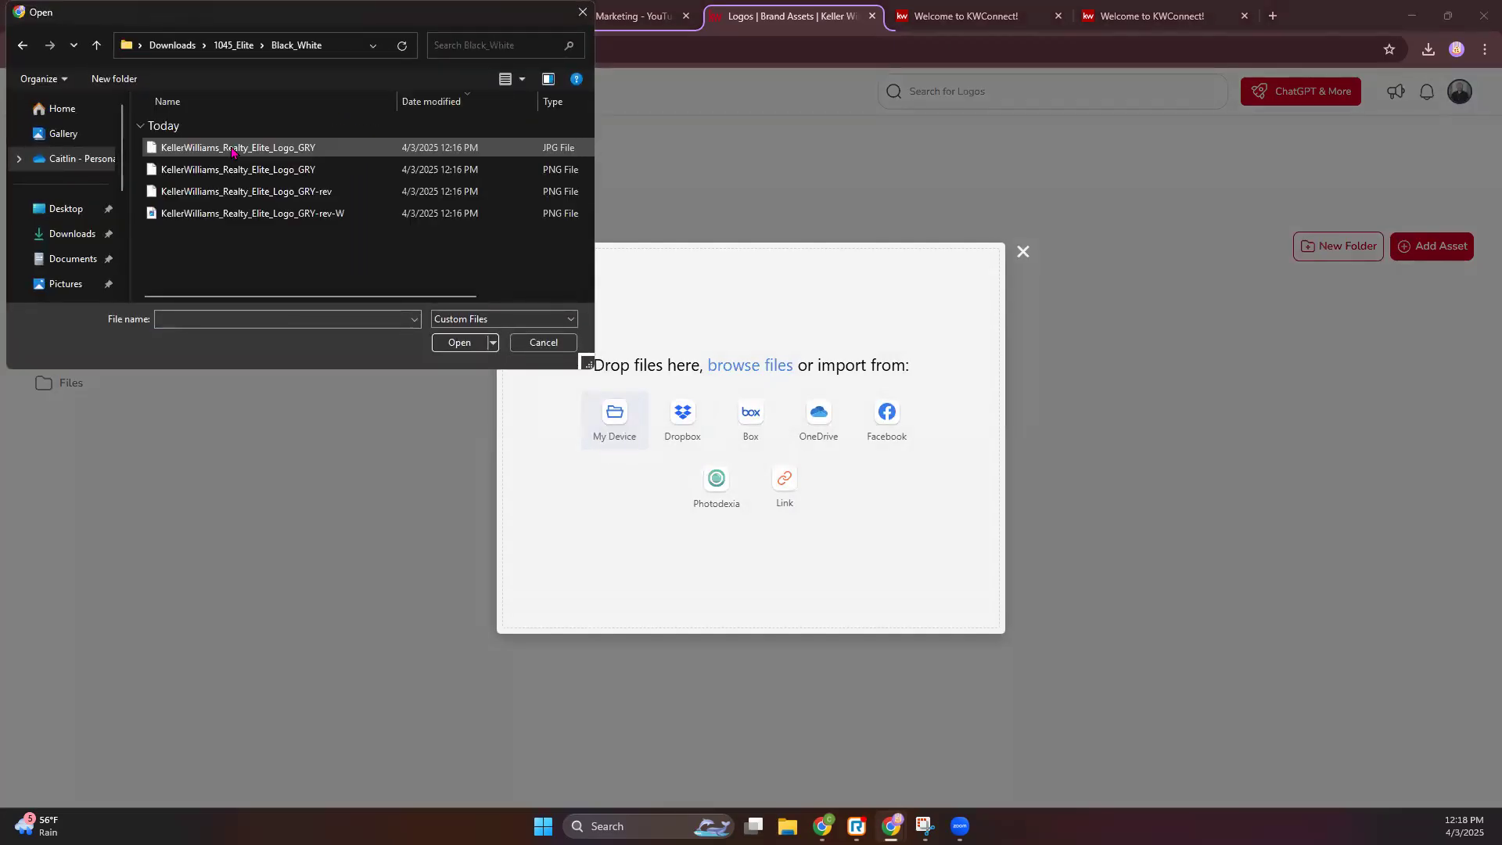
drag(232, 263, 238, 157)
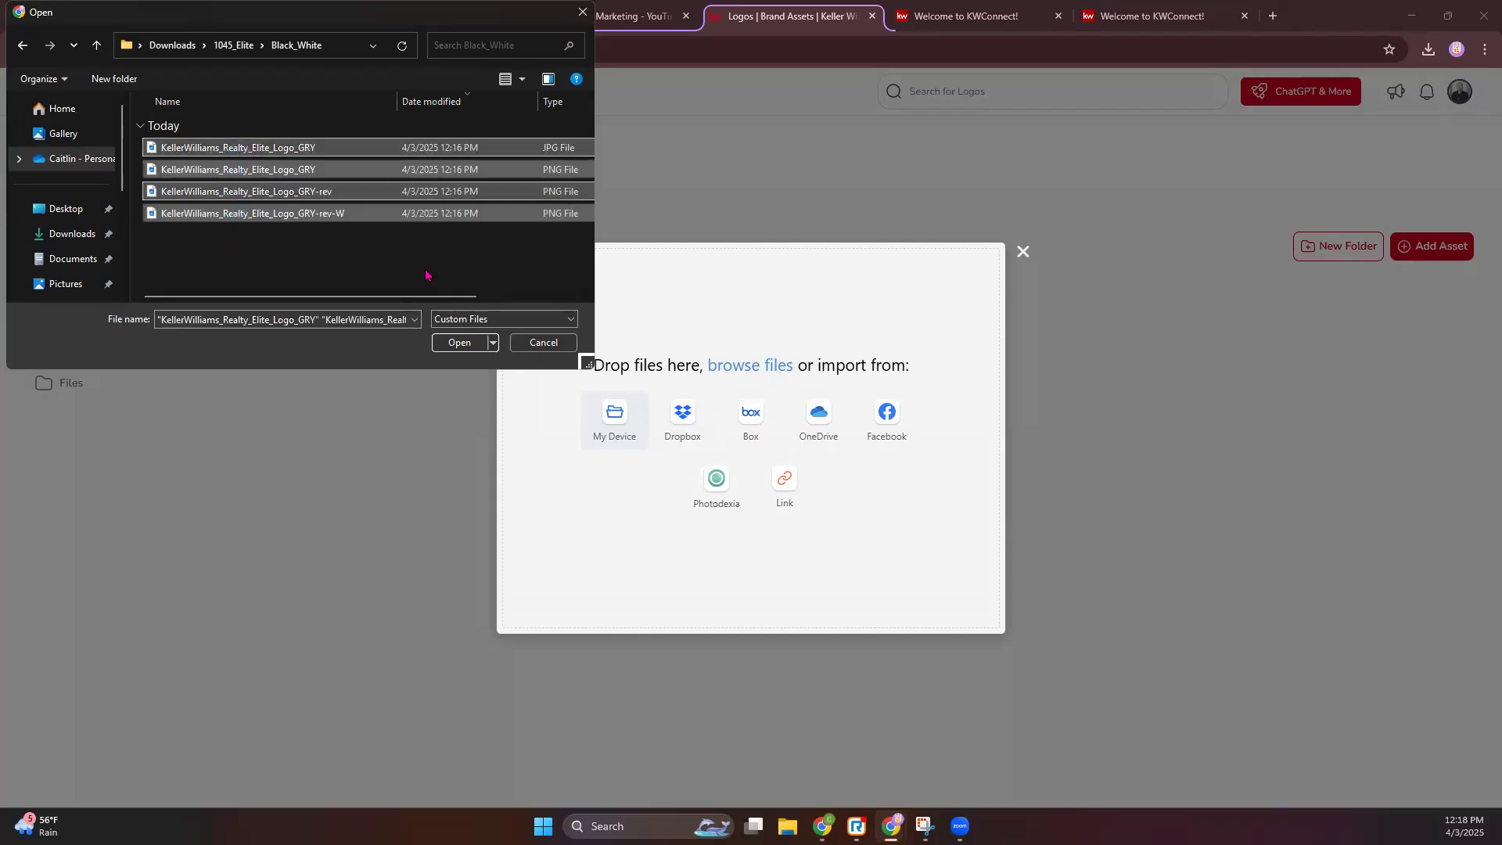
click(472, 342)
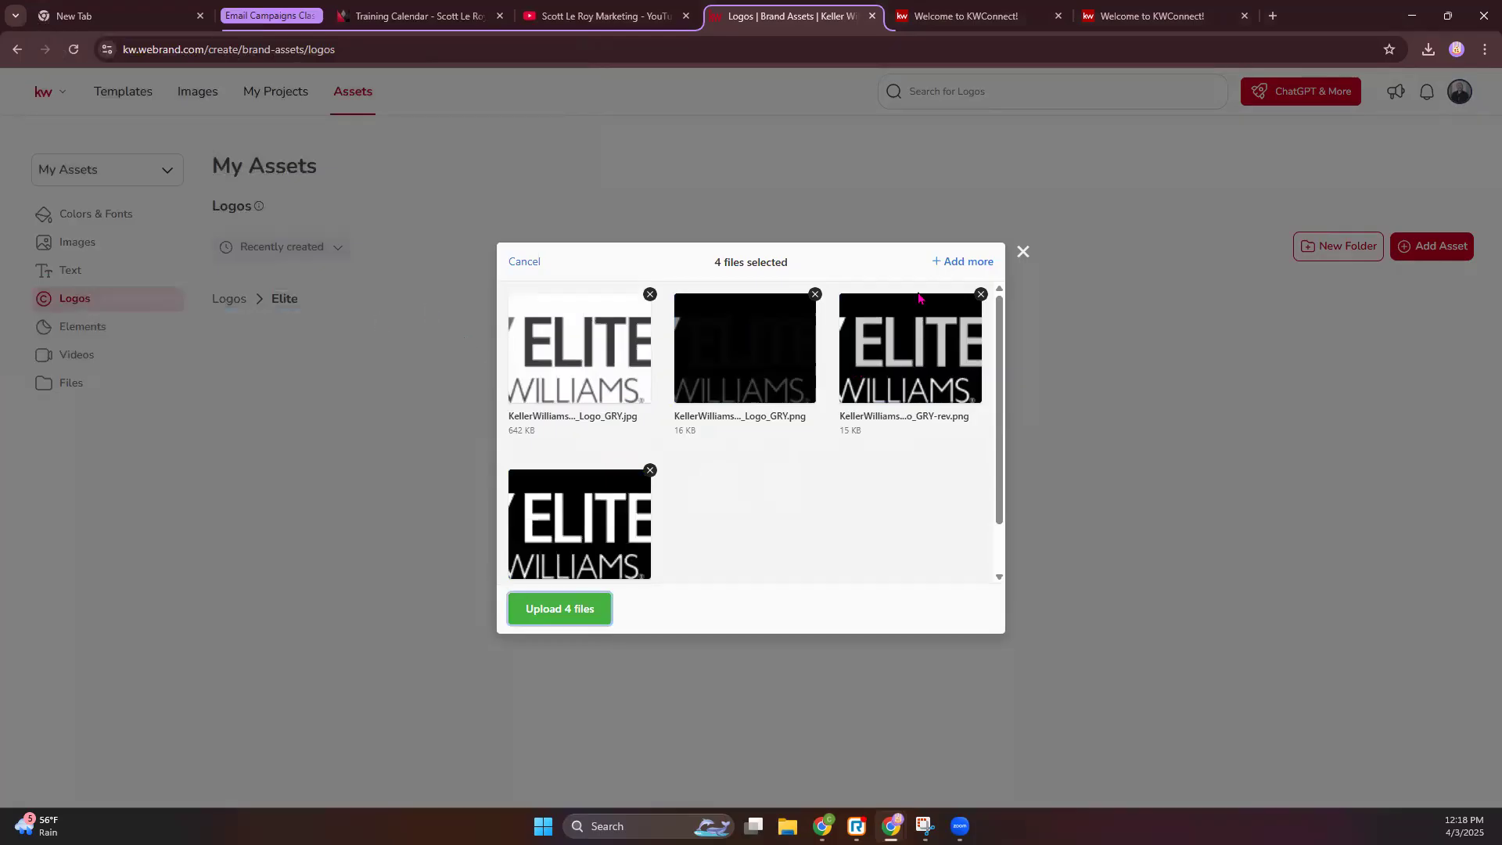
- Add the three CMYK logo files and upload all seven files
click(963, 263)
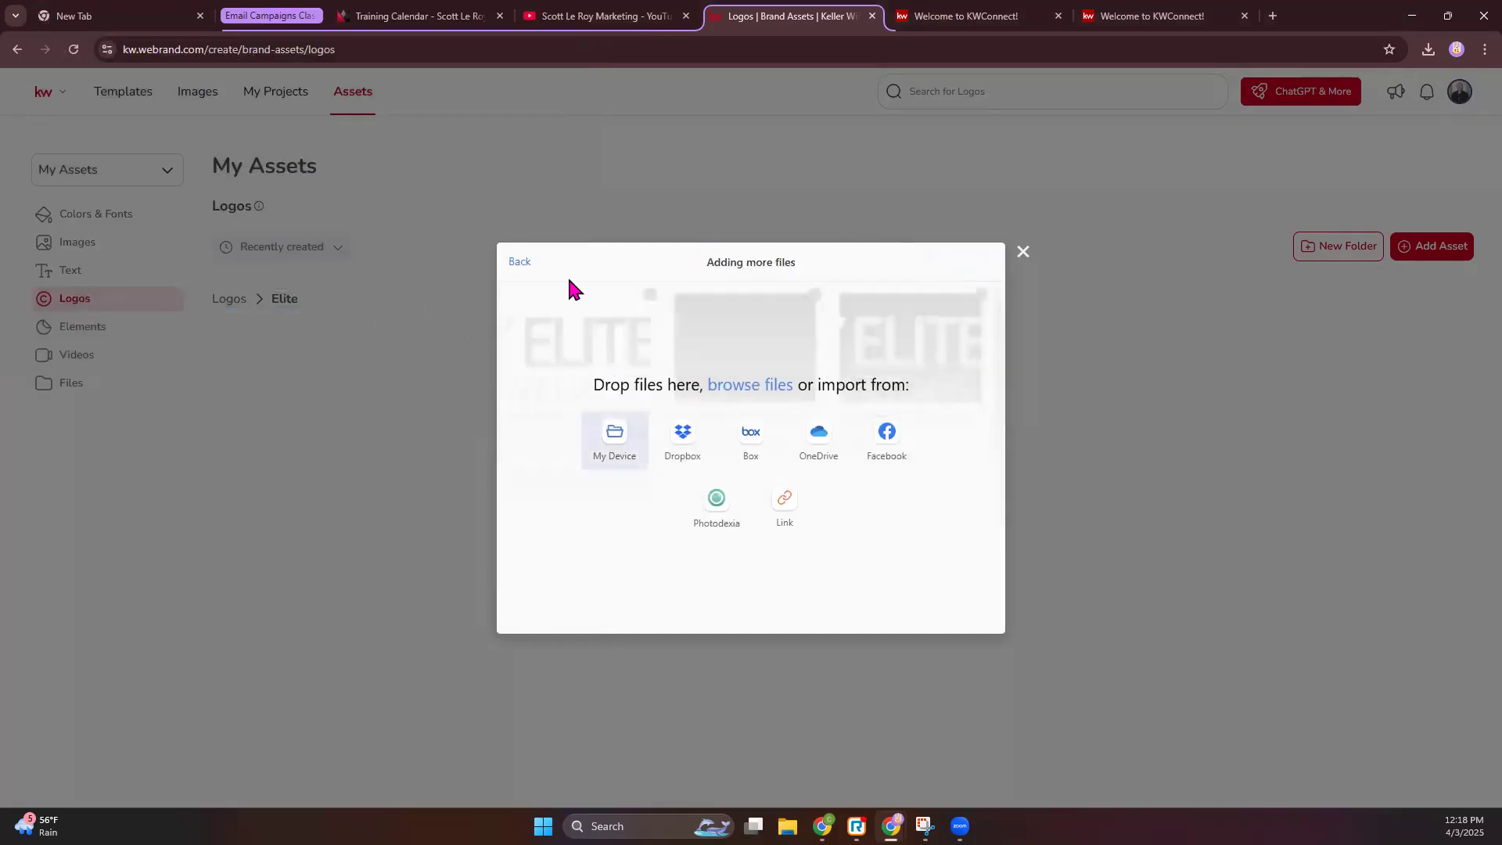
click(617, 436)
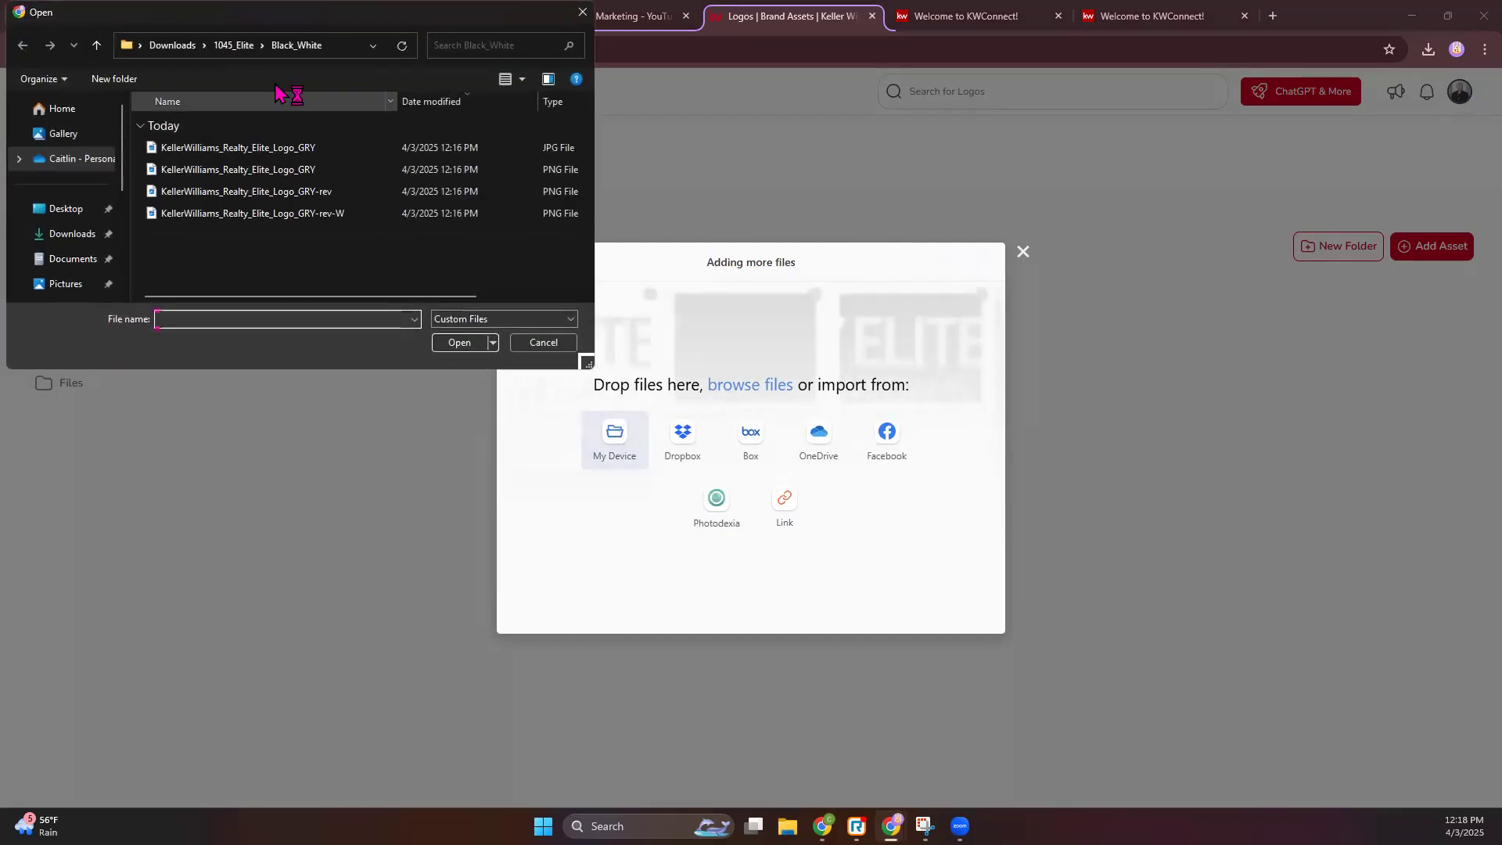
click(233, 45)
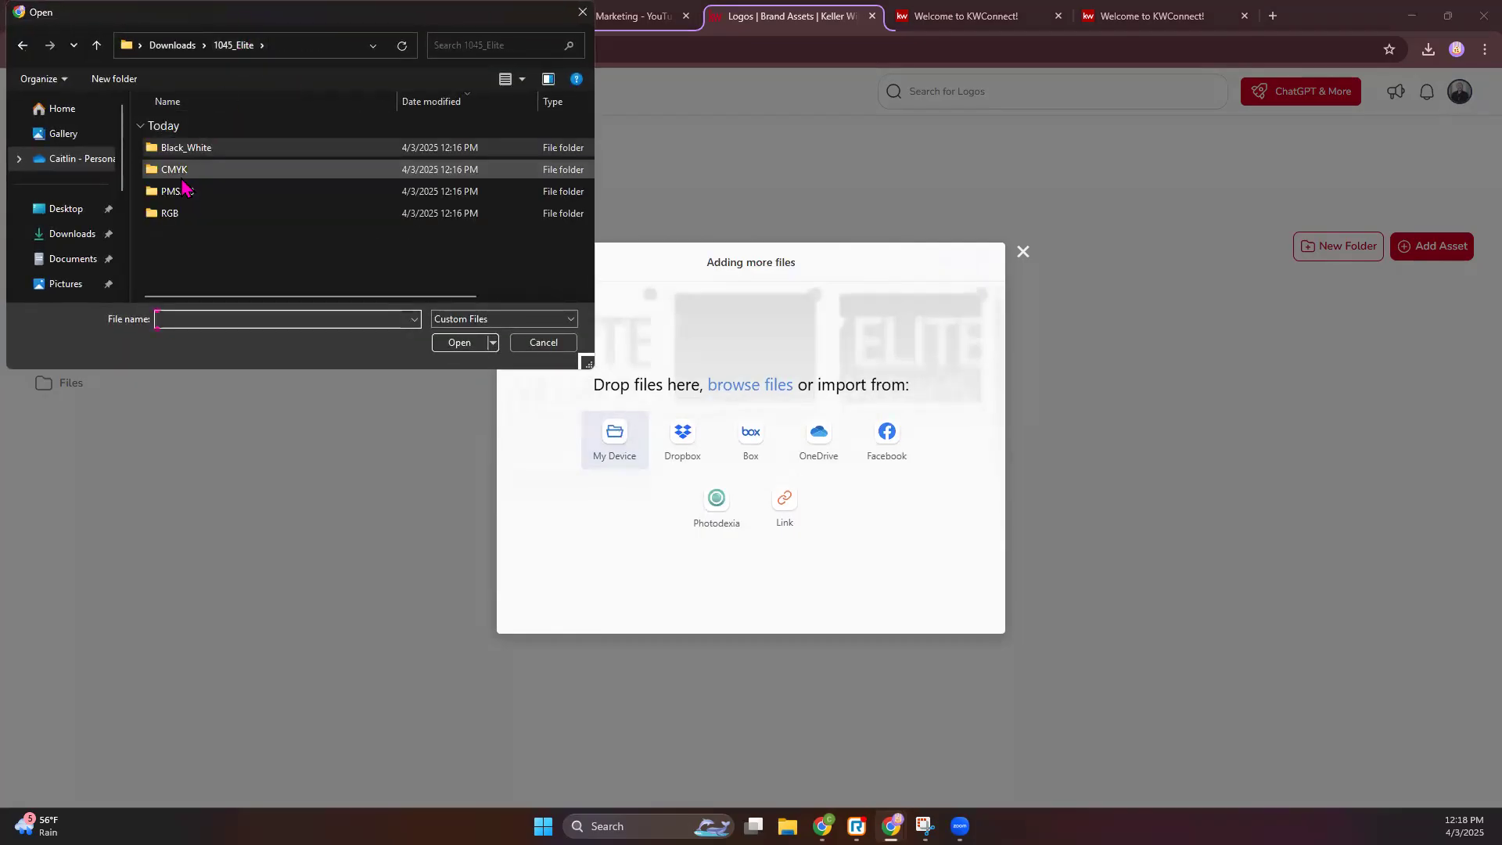
double_click(179, 180)
drag(252, 218, 247, 156)
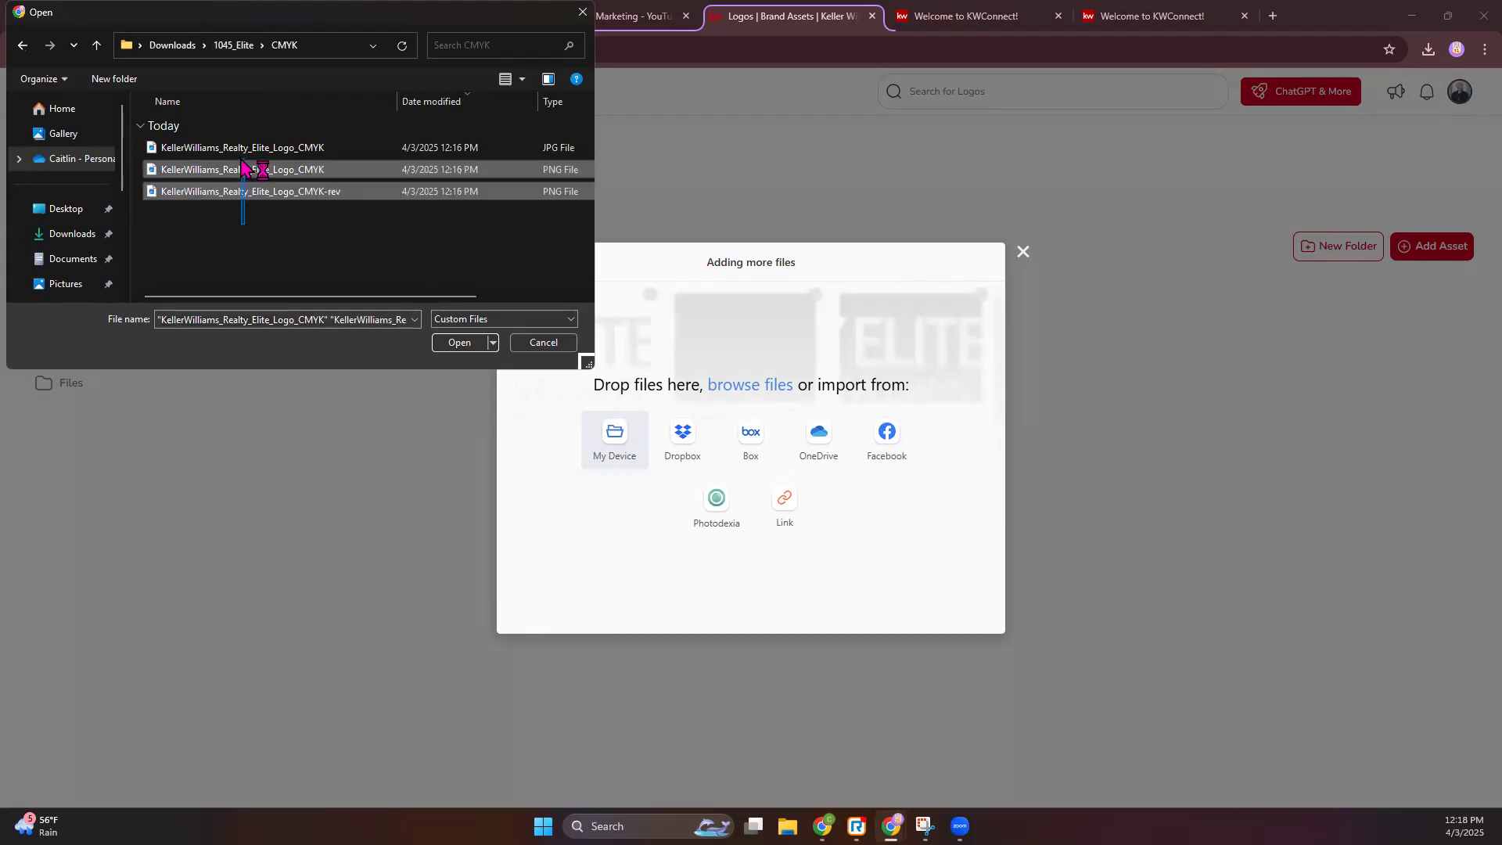
click(460, 341)
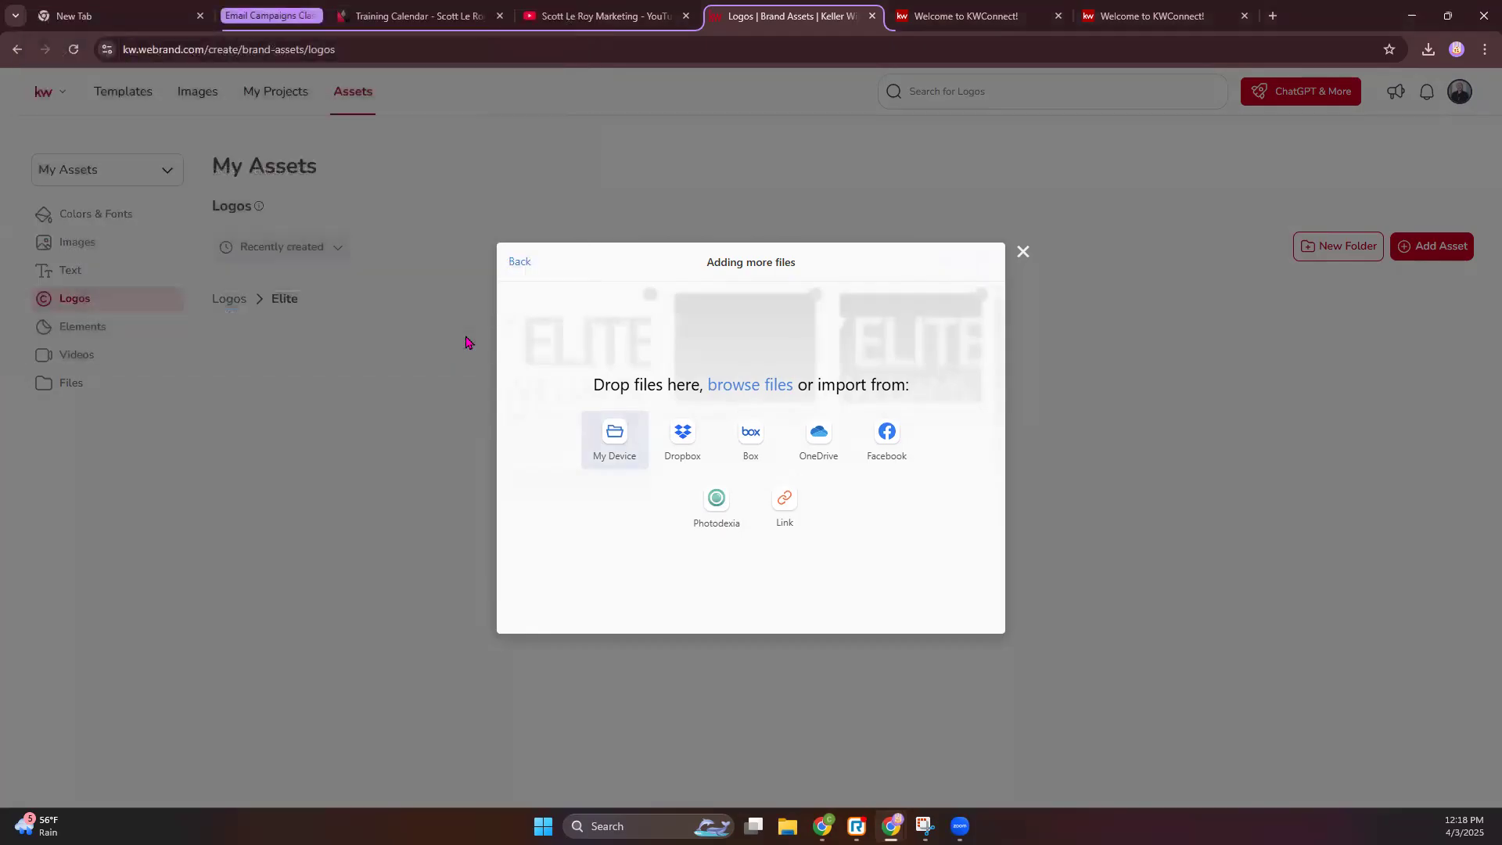
drag(709, 268, 814, 268)
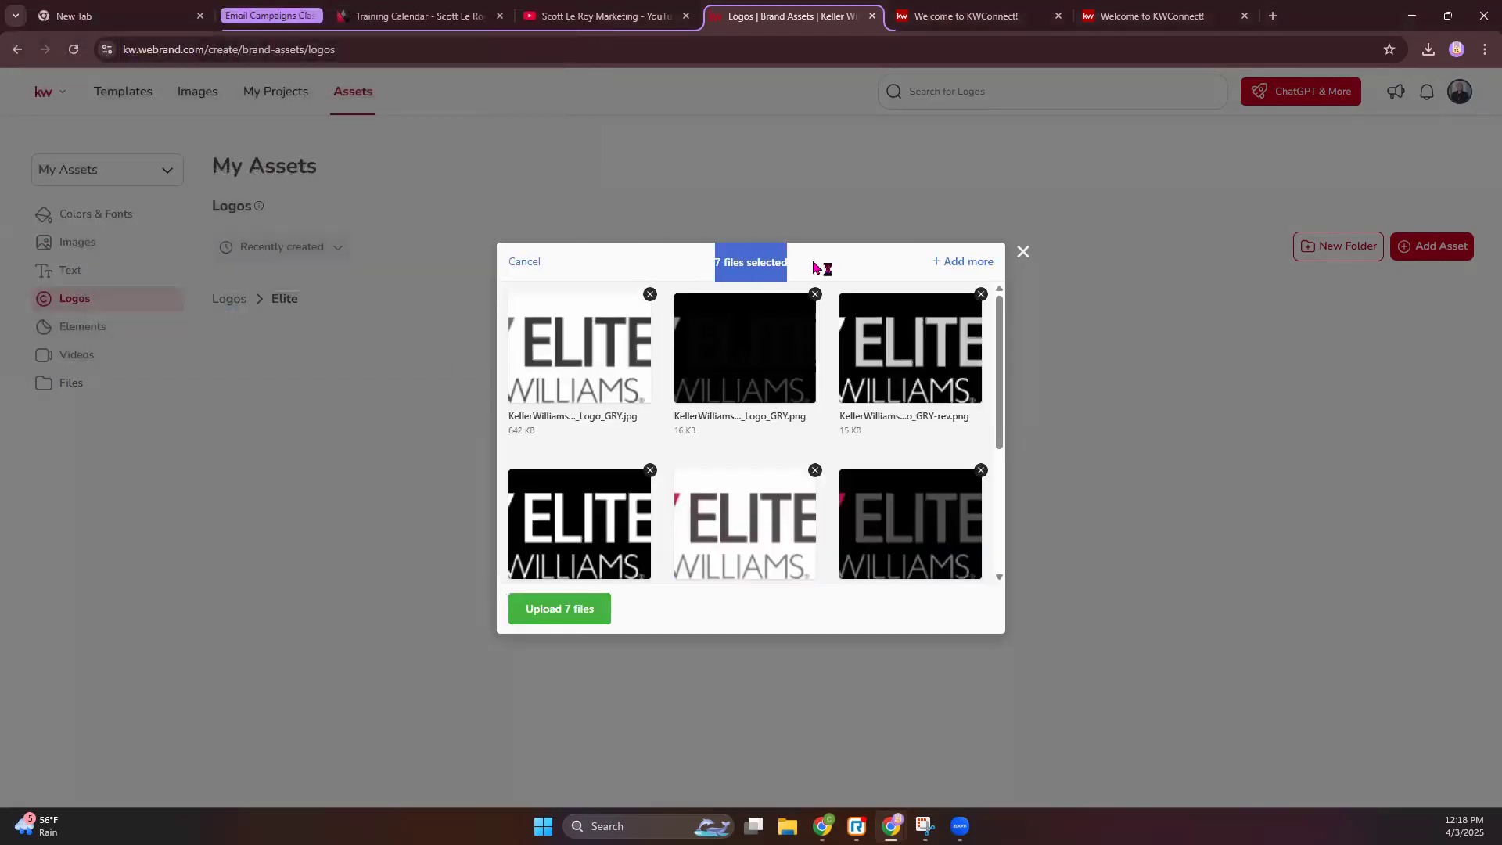
click(565, 617)
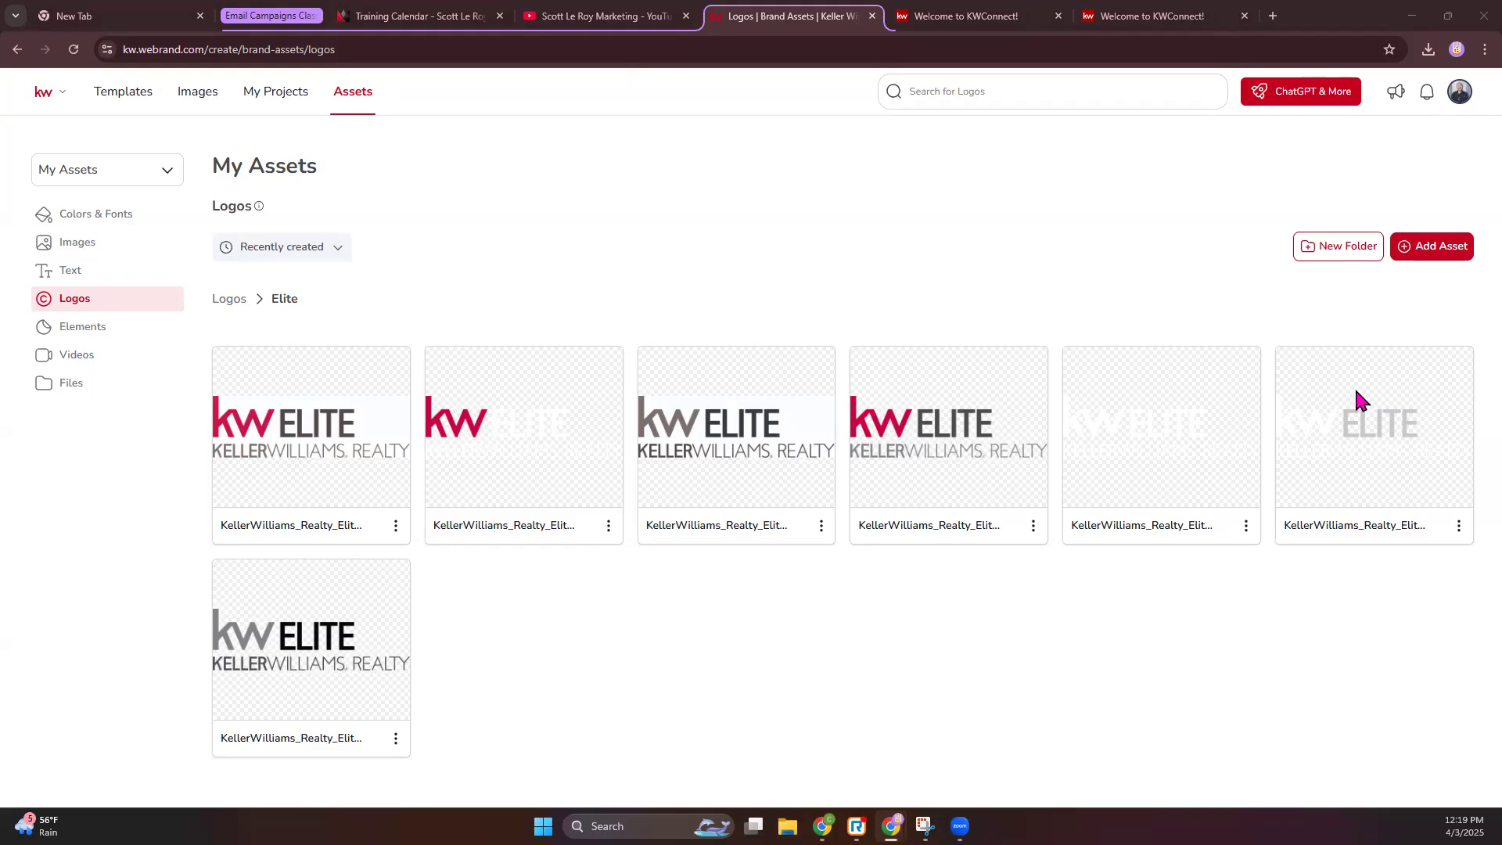
- Return to the Logos collection and browse the Elements, Videos and Files assets
click(229, 300)
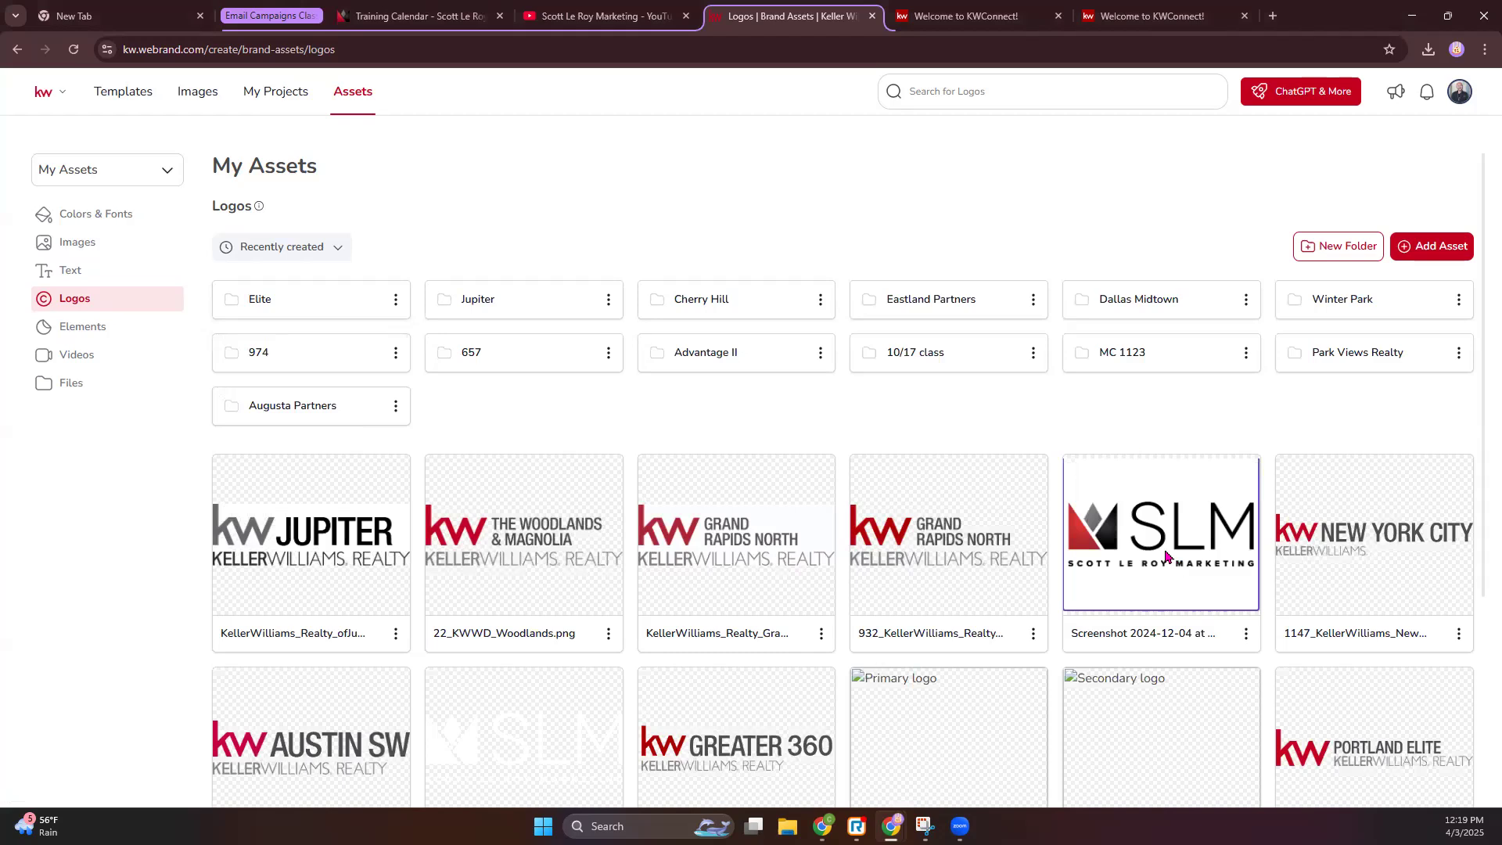
scroll(1166, 556, down, 2)
scroll(1166, 555, up, 2)
click(88, 329)
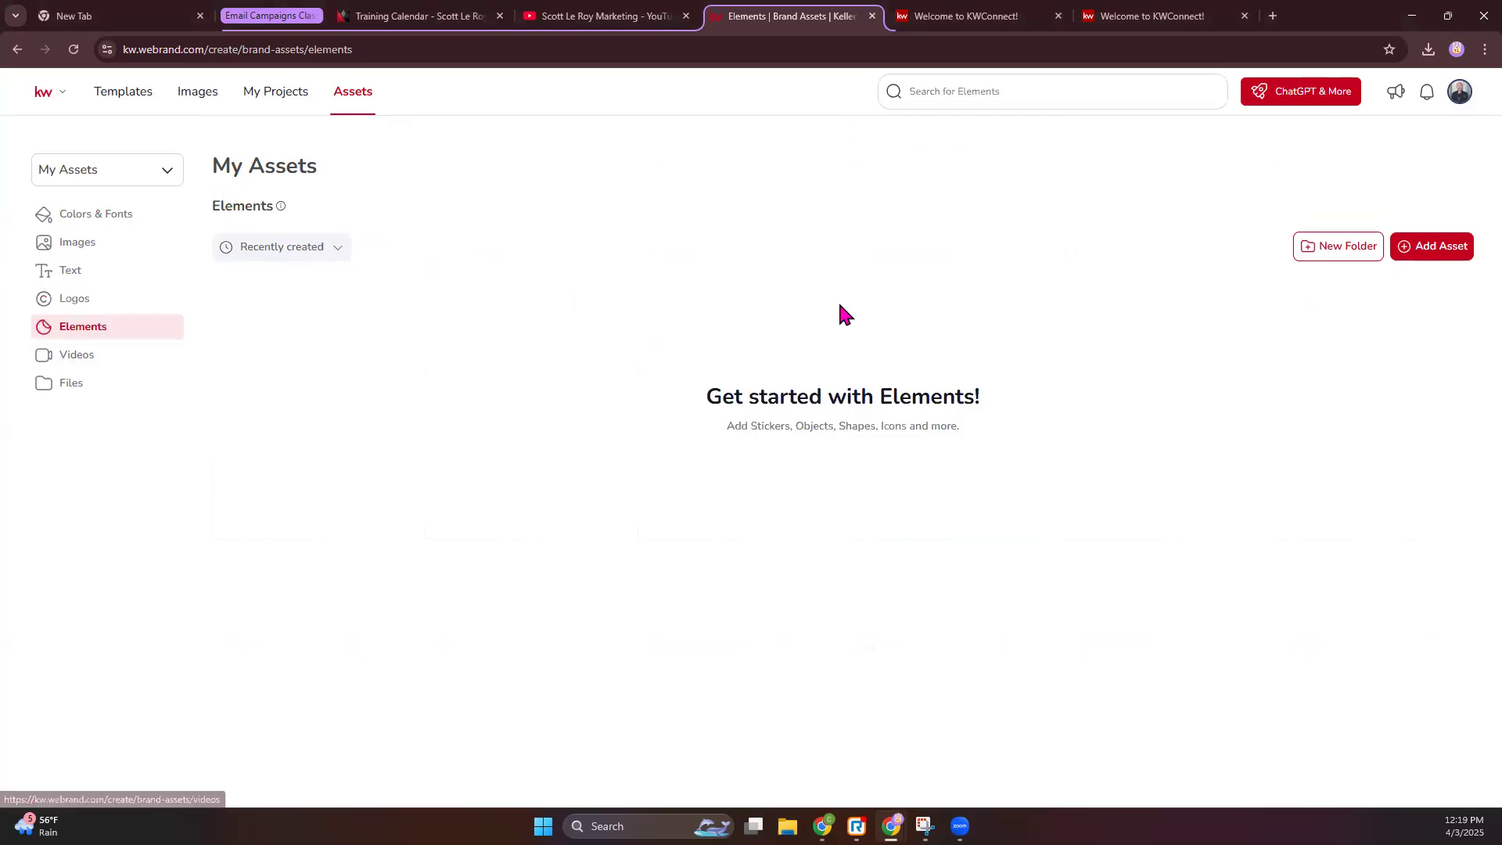
click(78, 358)
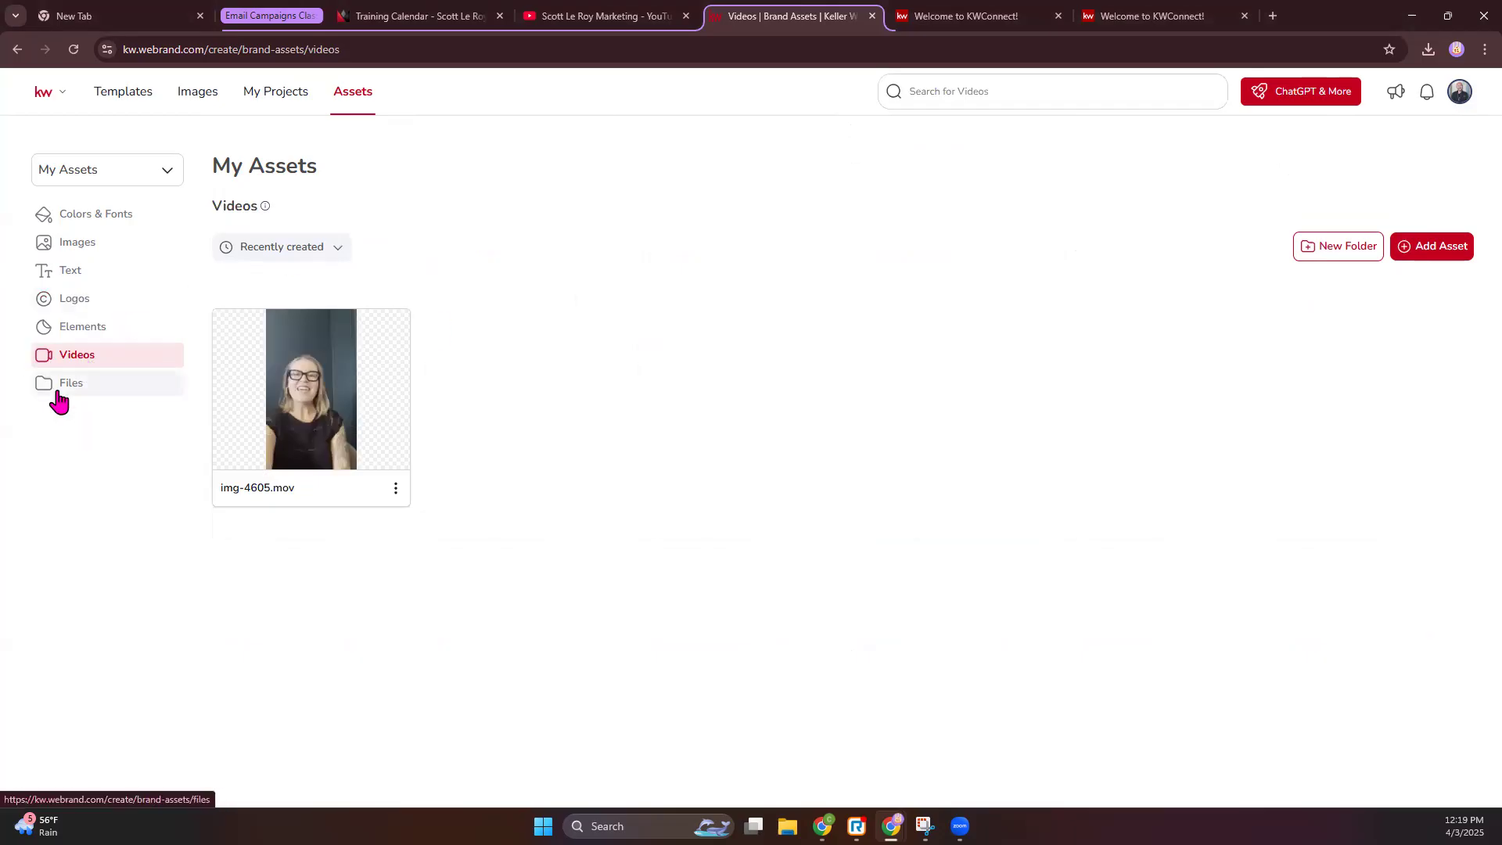
click(53, 388)
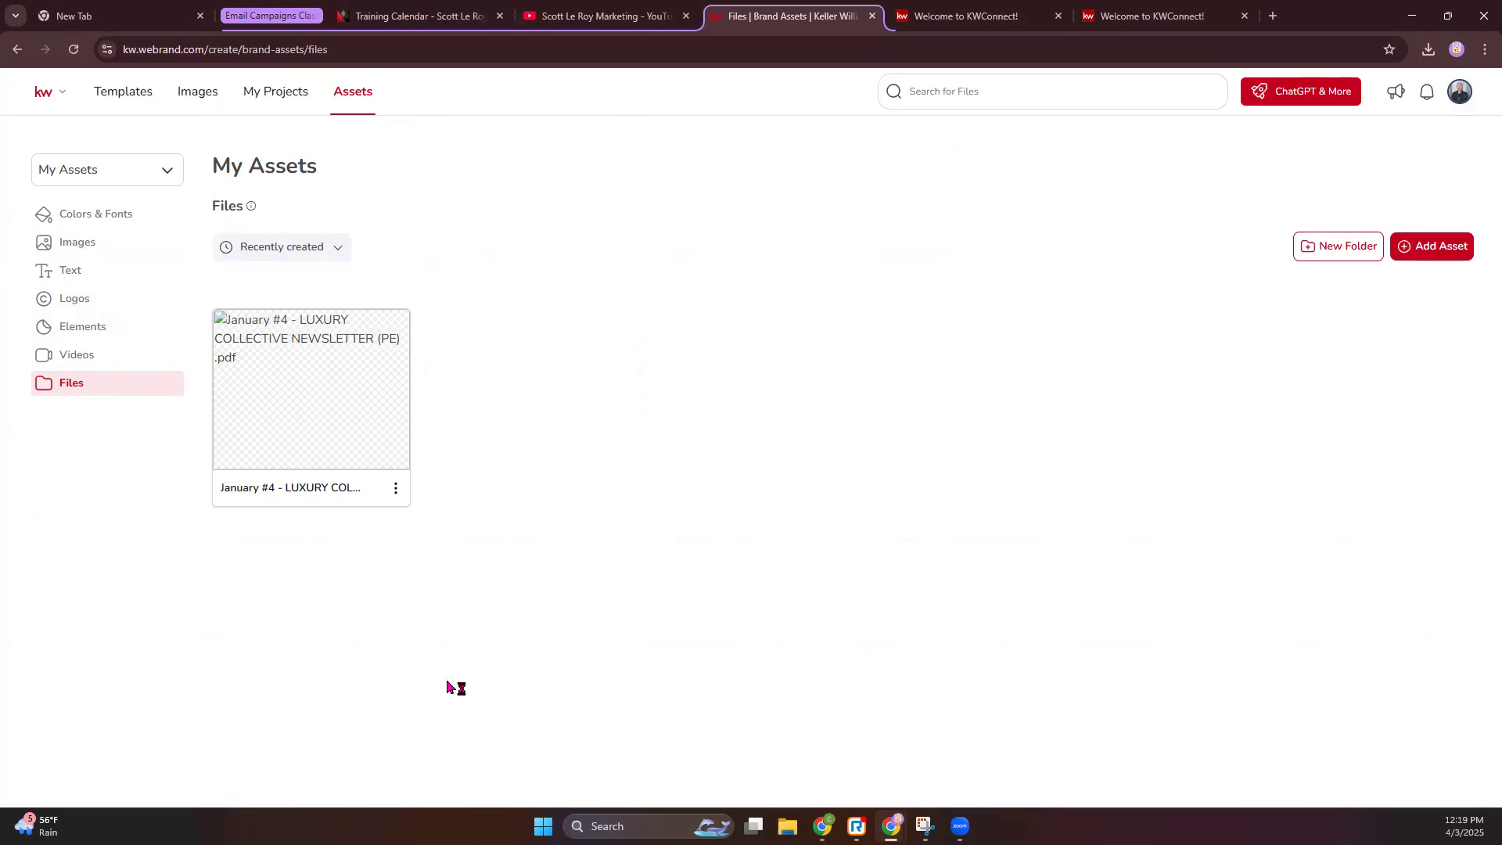
- Open the Coming Soon template category, then select the web address for editing
click(132, 97)
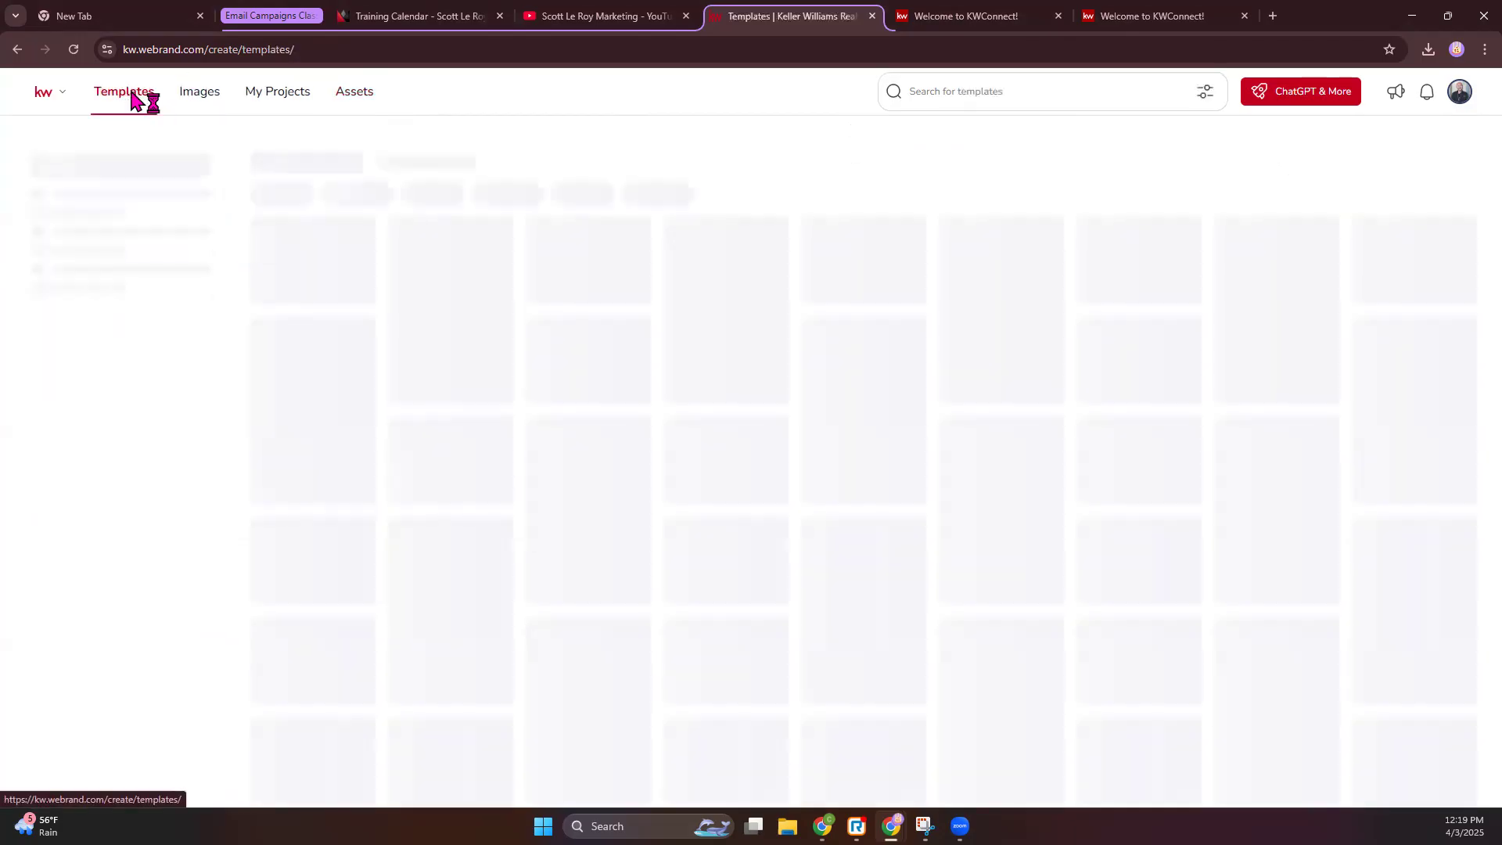
click(131, 97)
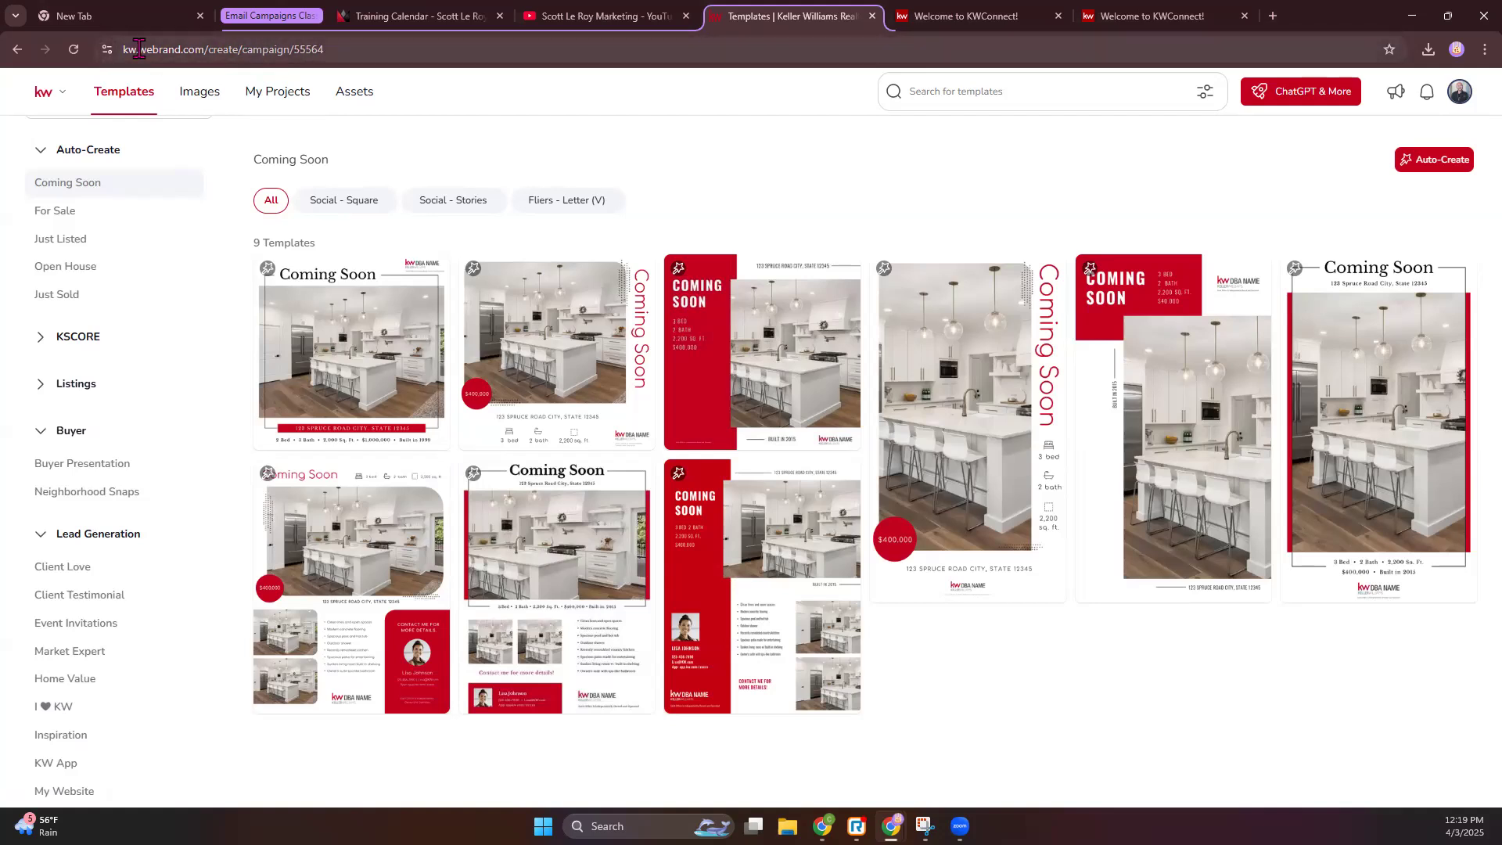
drag(138, 50, 197, 49)
click(509, 44)
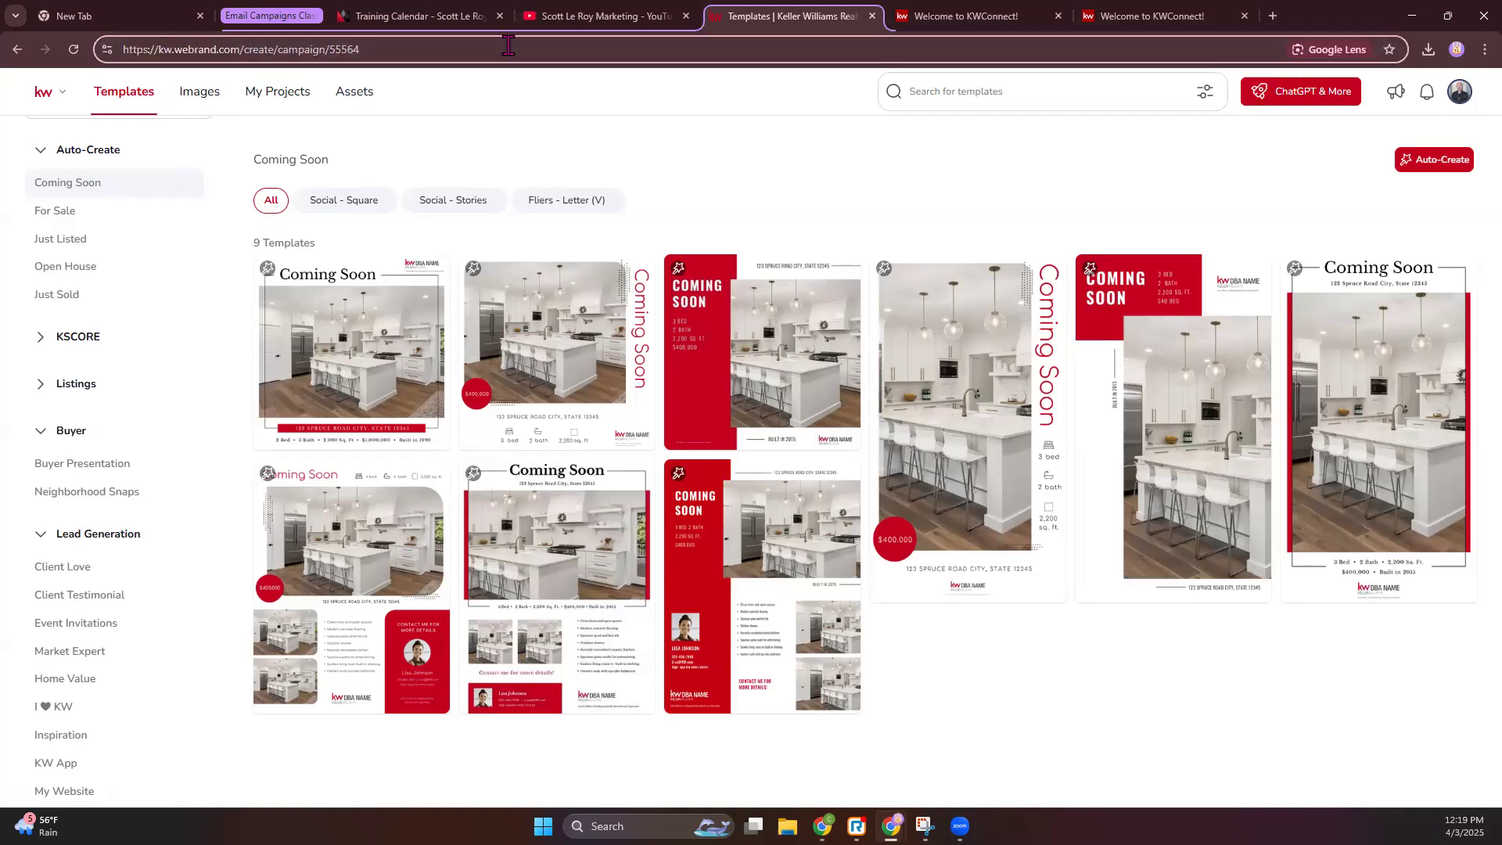
- Load agent.kw.com and choose Social under Create Design in the Designs library
key(ctrl+a)
text(ag)
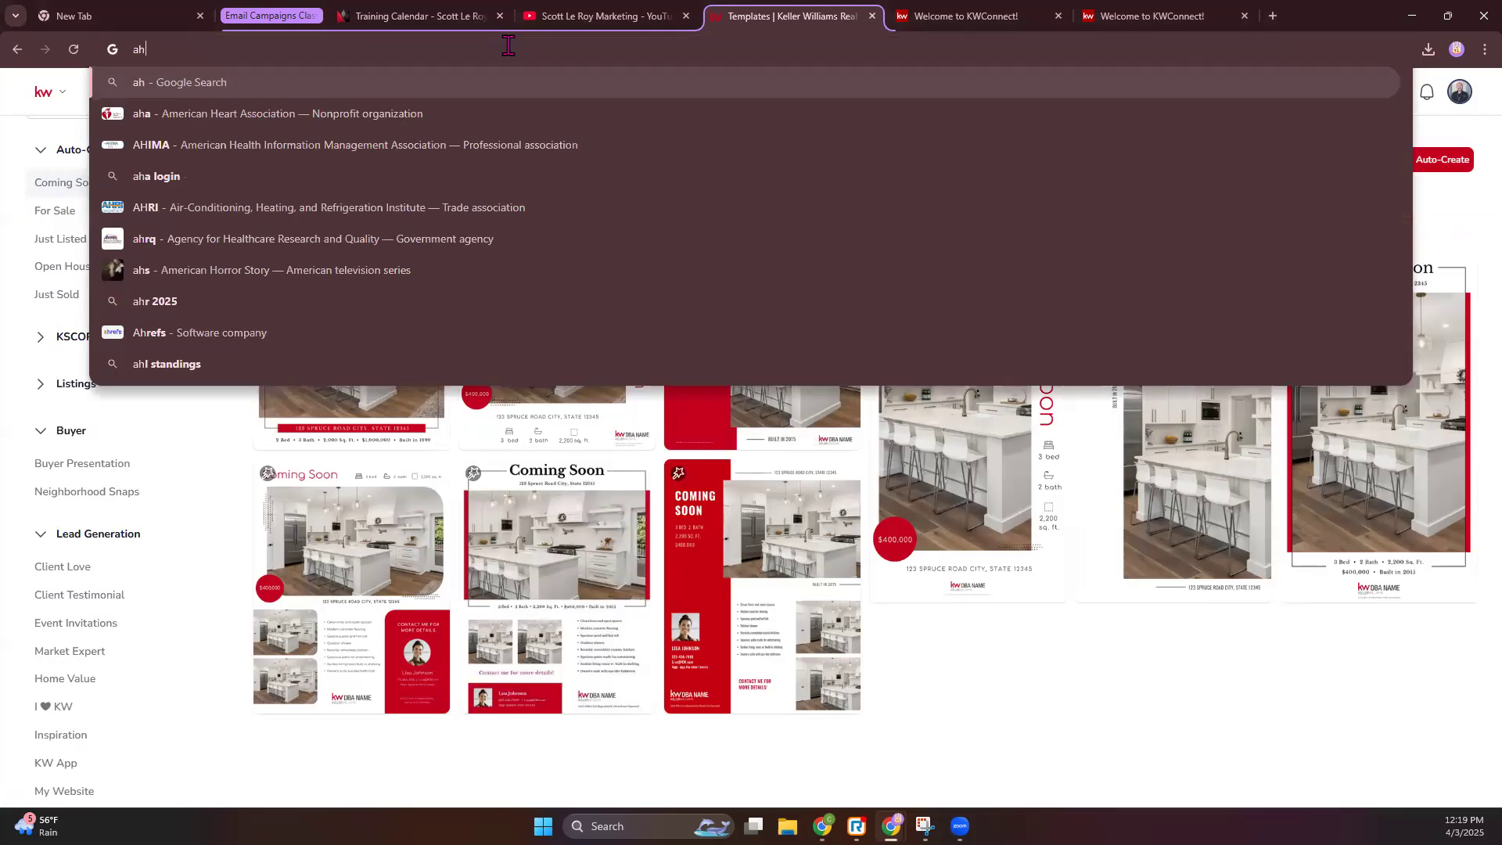
key(Return)
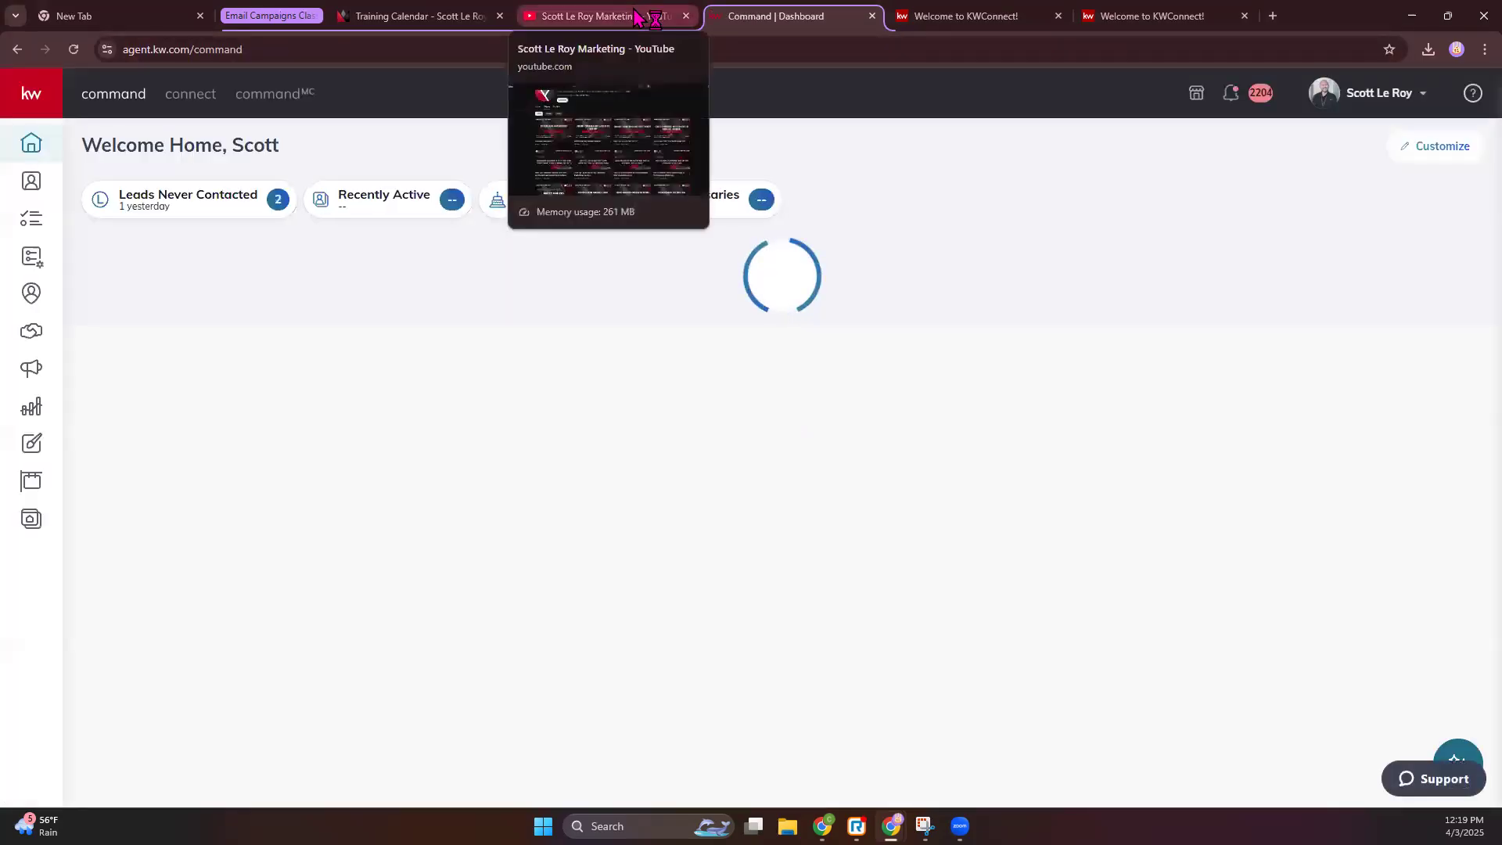
click(33, 446)
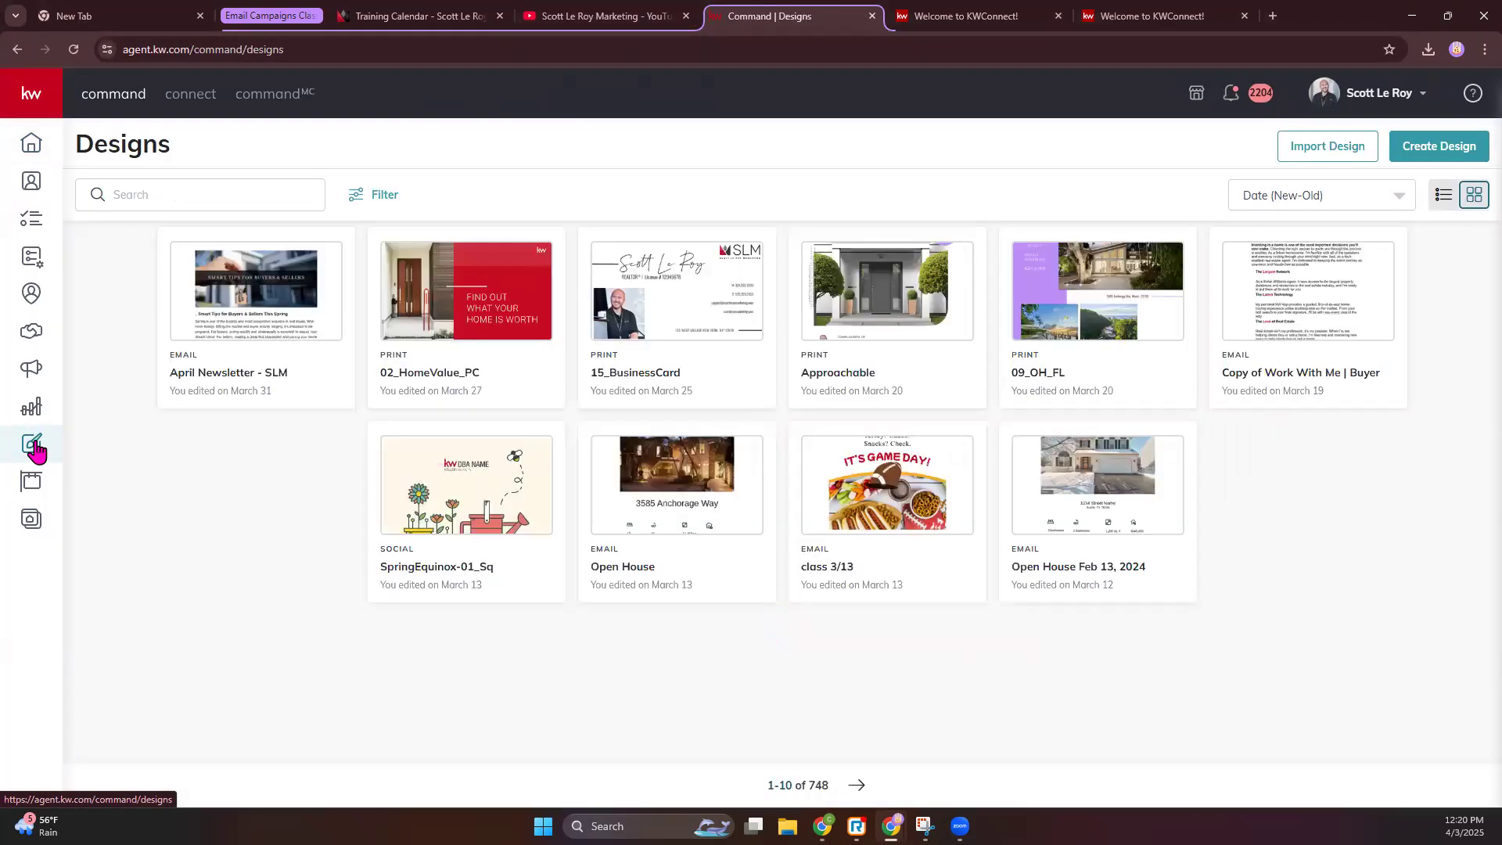
click(1436, 159)
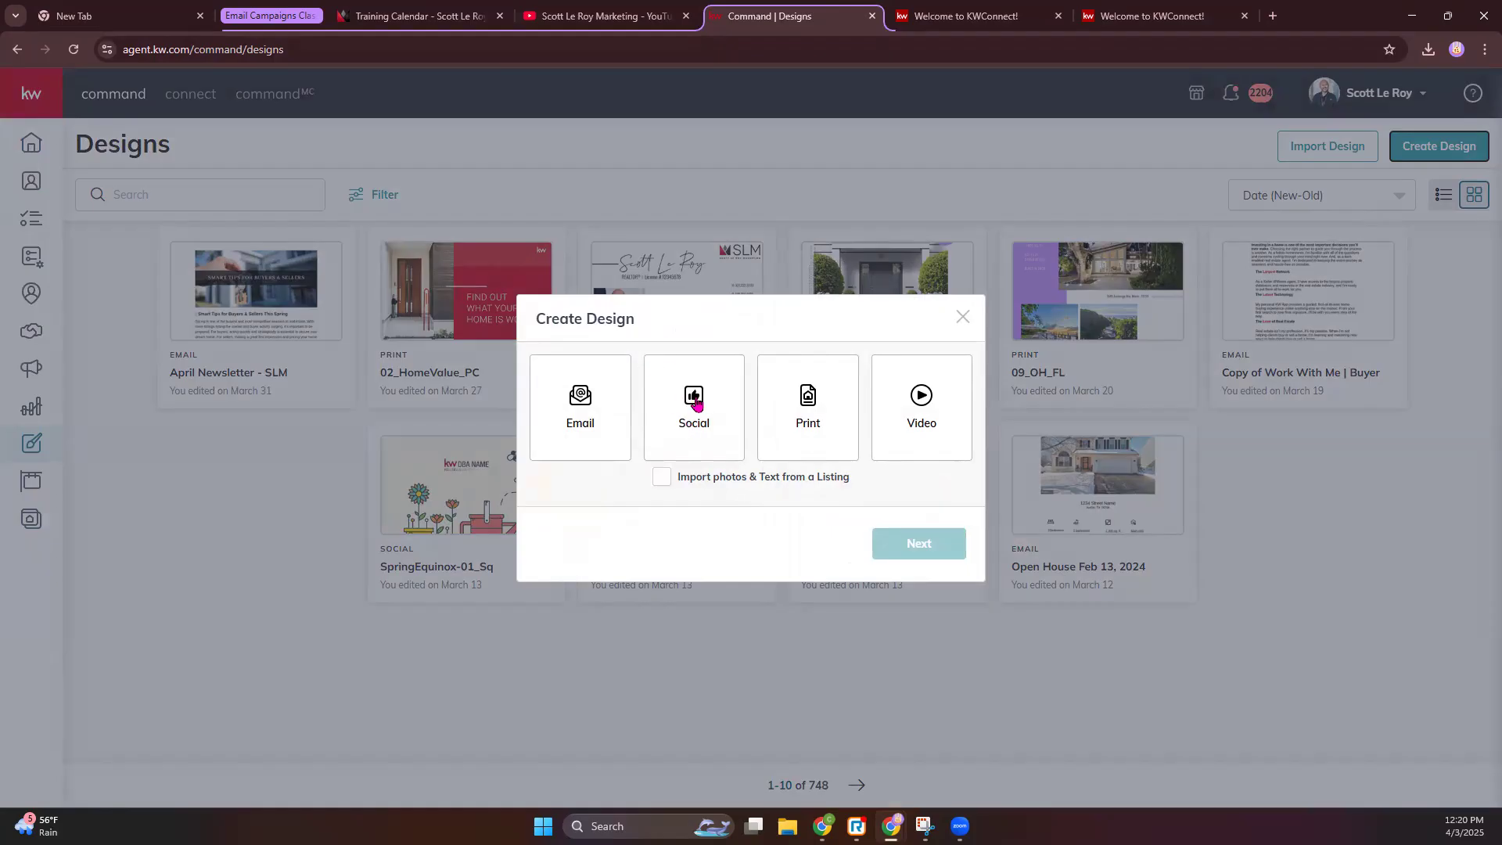
click(695, 401)
- Collapse the Auto-Create, Lead Generation, Buyer and Business Basics collection groups in the sidebar
click(912, 542)
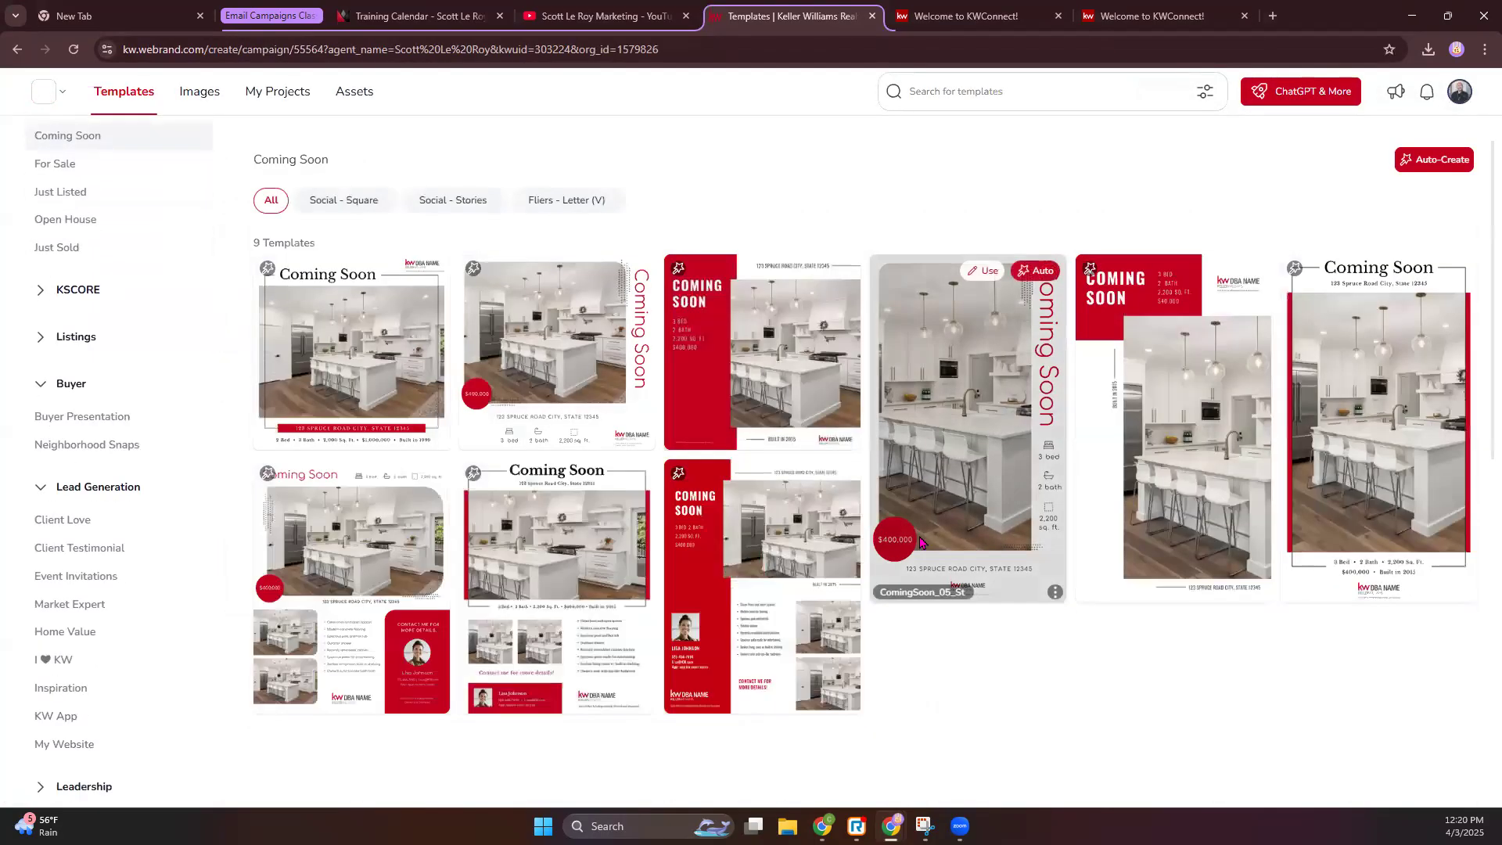
drag(147, 50, 181, 55)
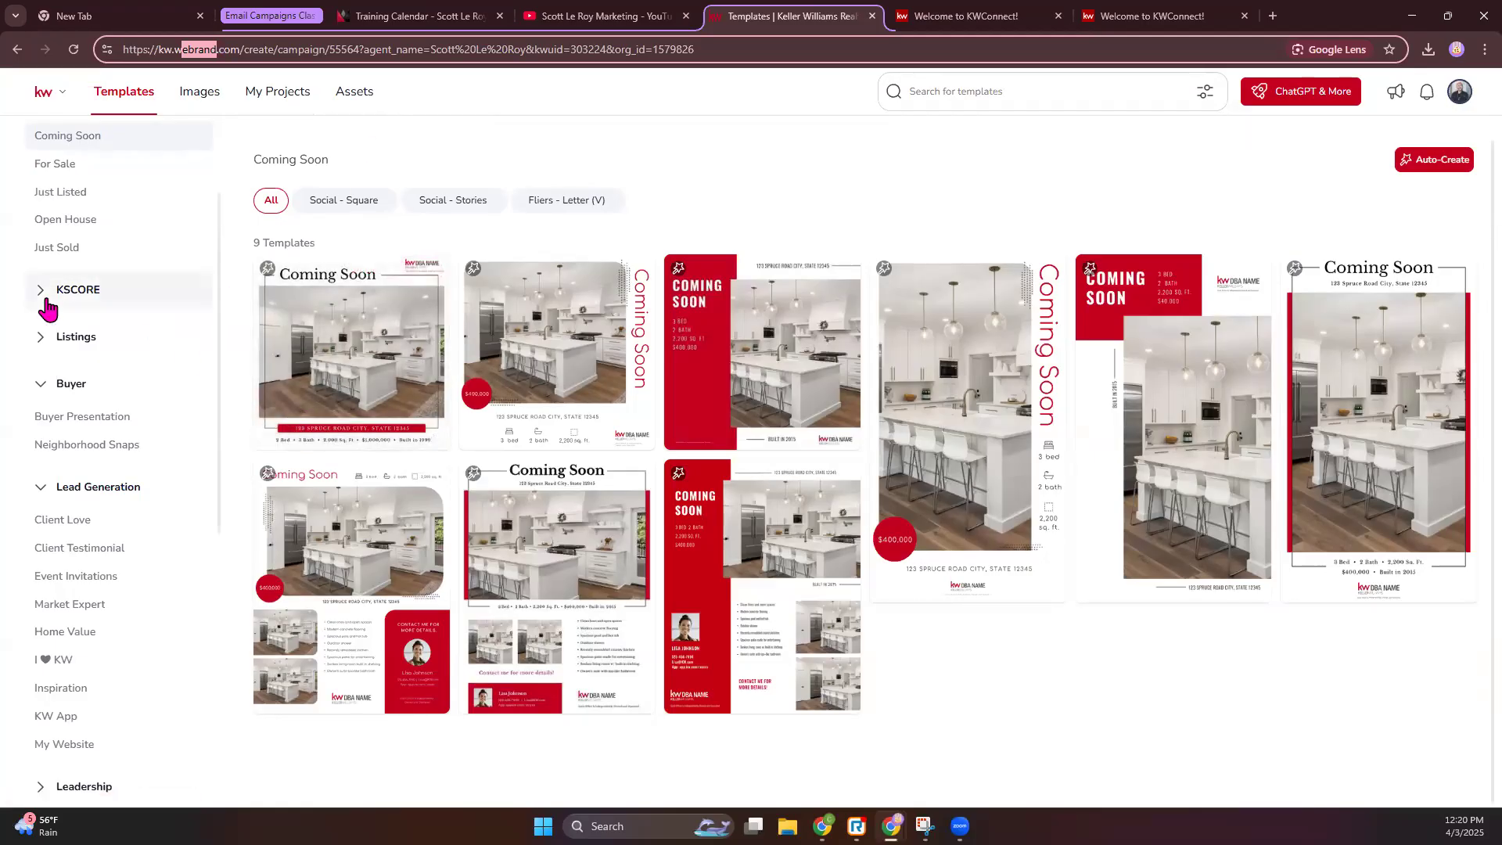
scroll(94, 391, up, 3)
click(44, 209)
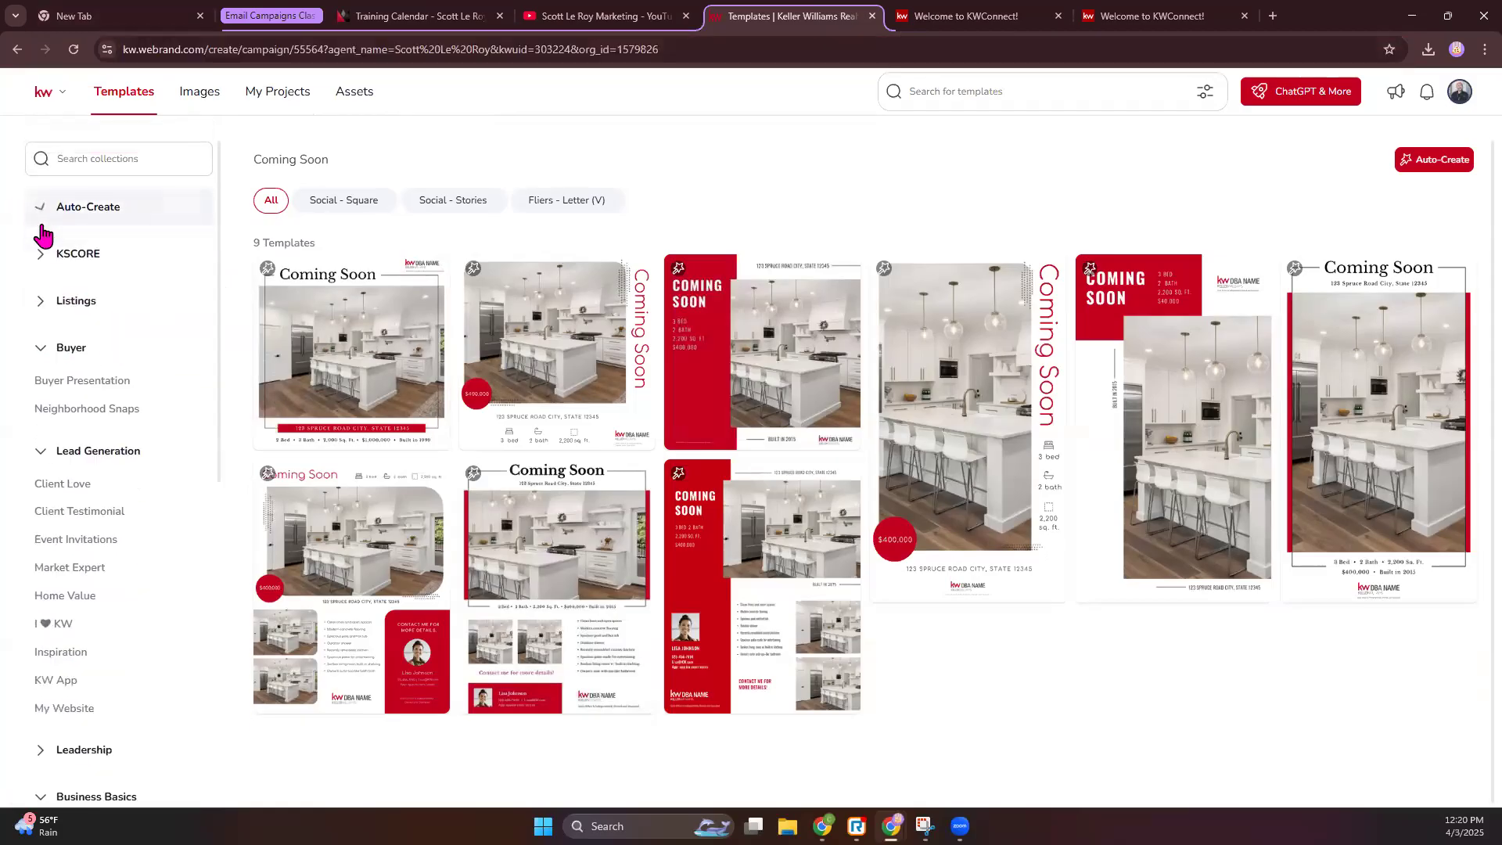
click(40, 451)
click(43, 351)
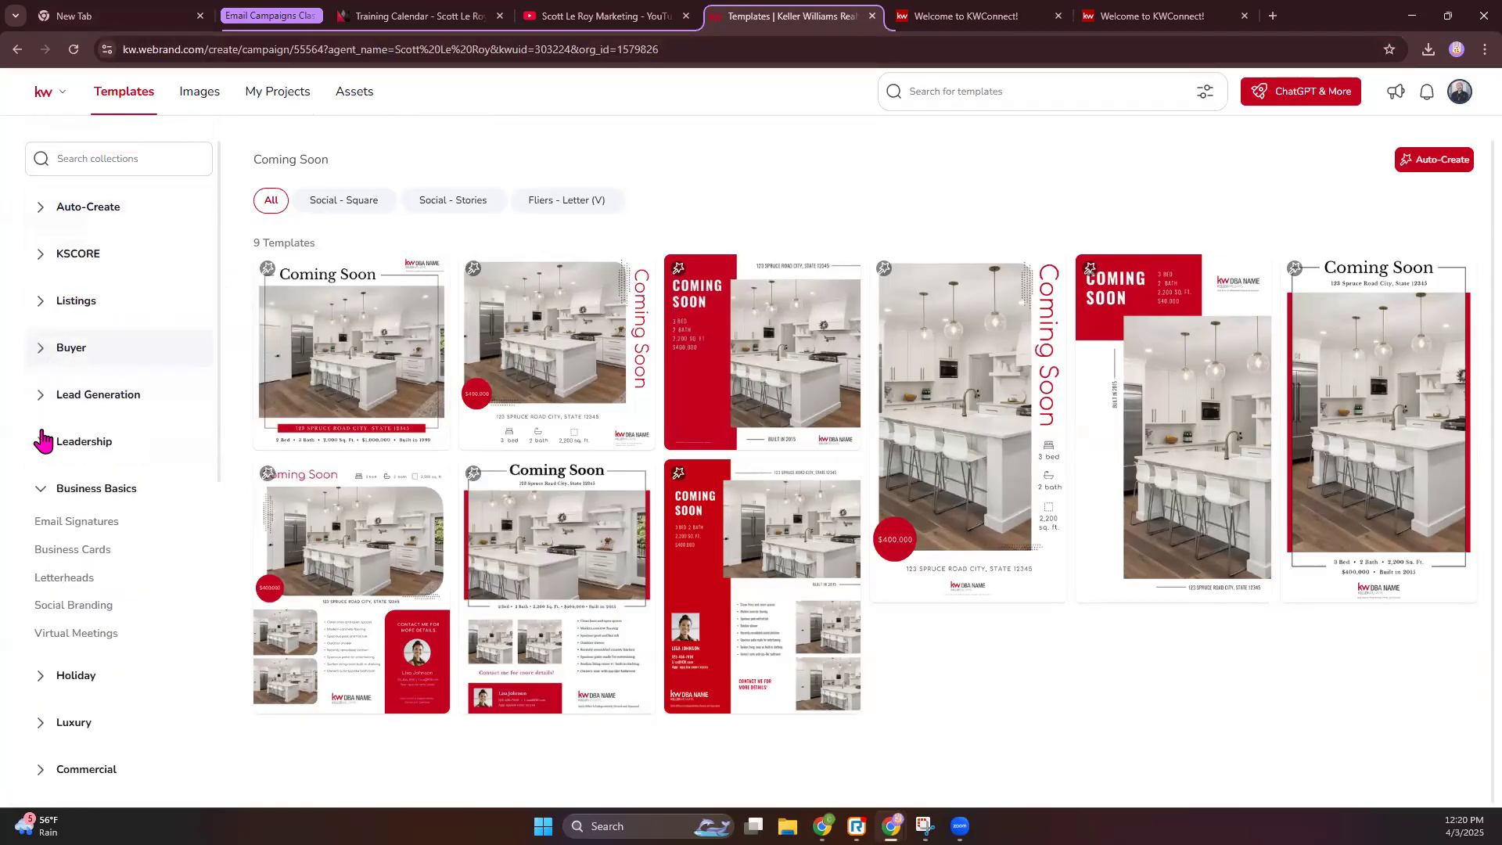
click(41, 489)
- Expand Sports + Entertainment and show its Just Listed templates
scroll(92, 674, down, 1)
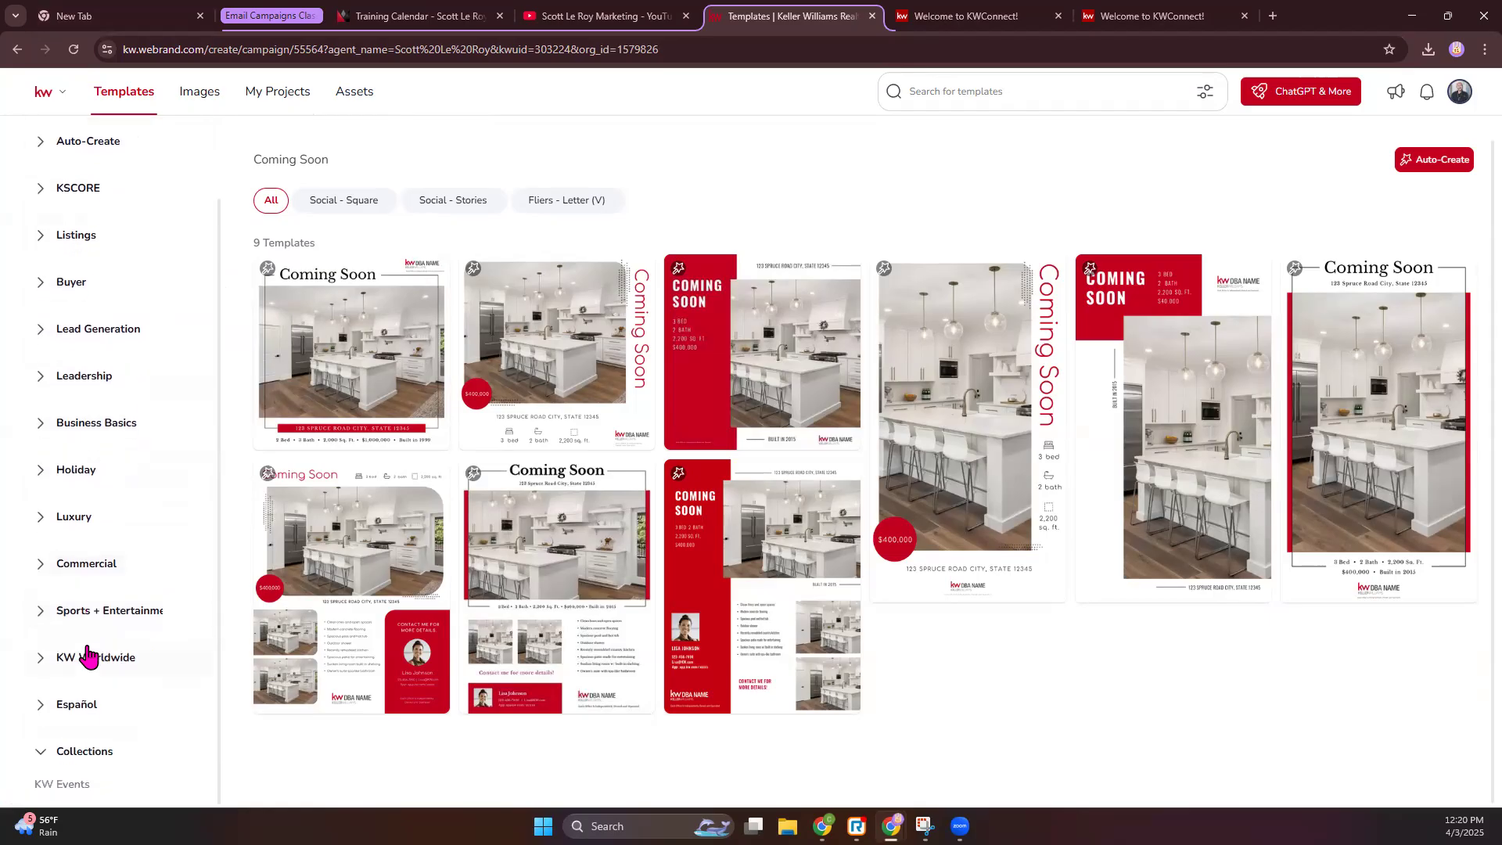
click(43, 613)
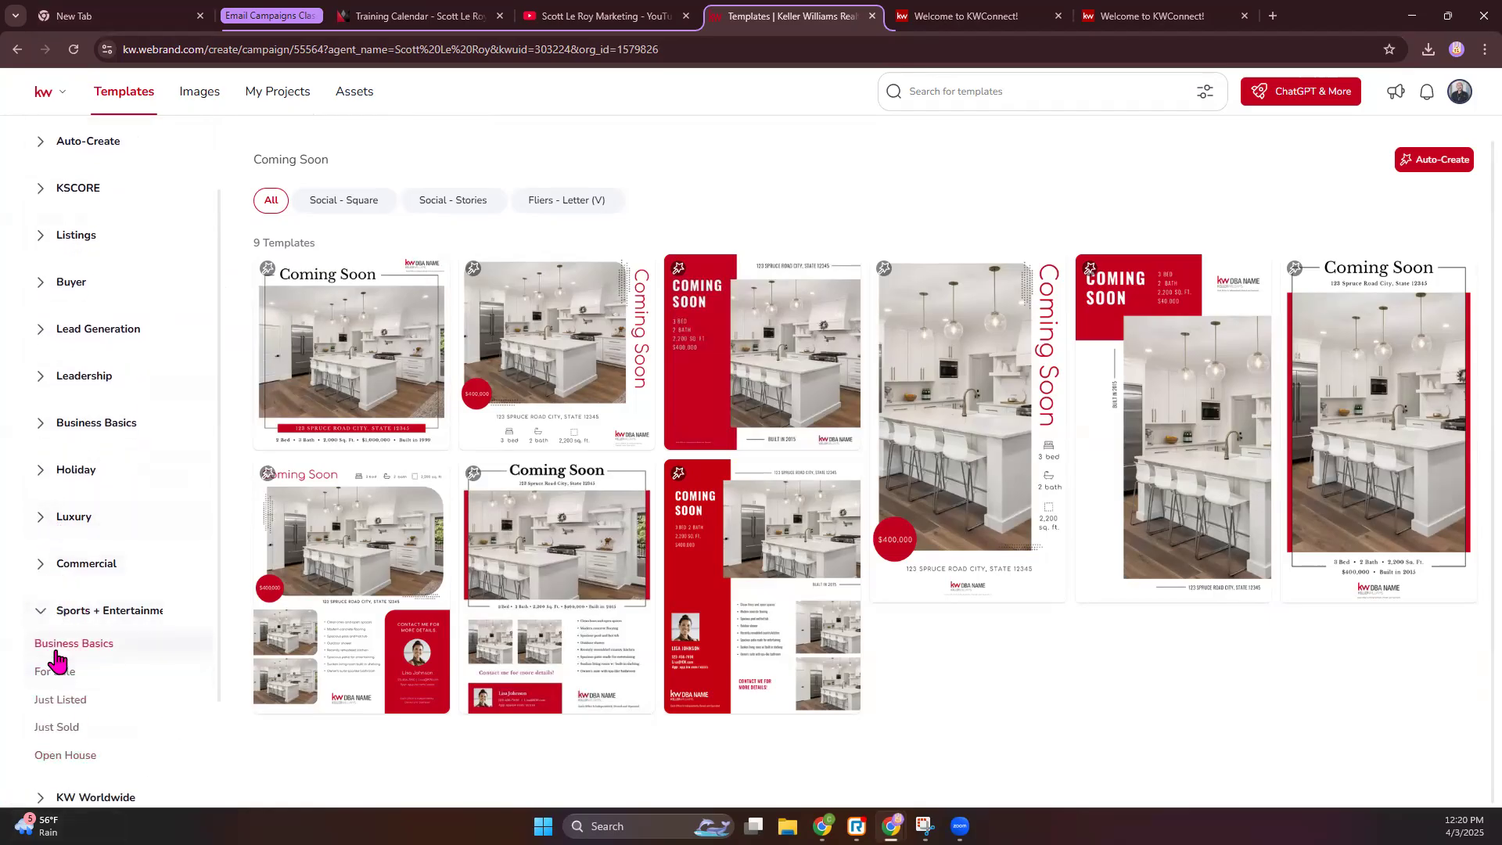
click(59, 645)
click(63, 704)
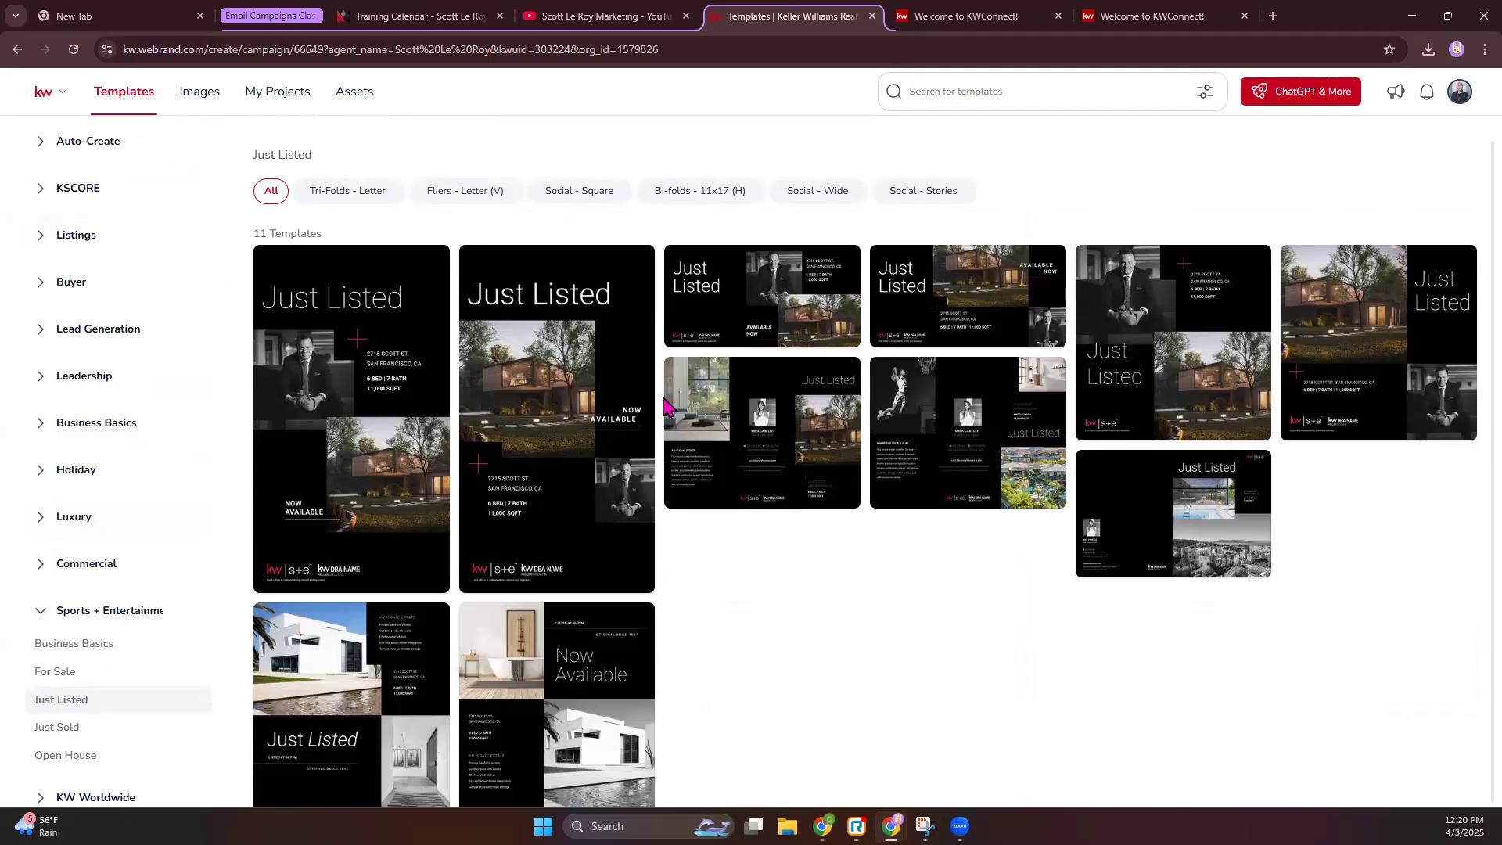
- Collapse Sports + Entertainment and expand Business Basics to list Email Signatures, Business Cards and other categories
mouse_move(549, 423)
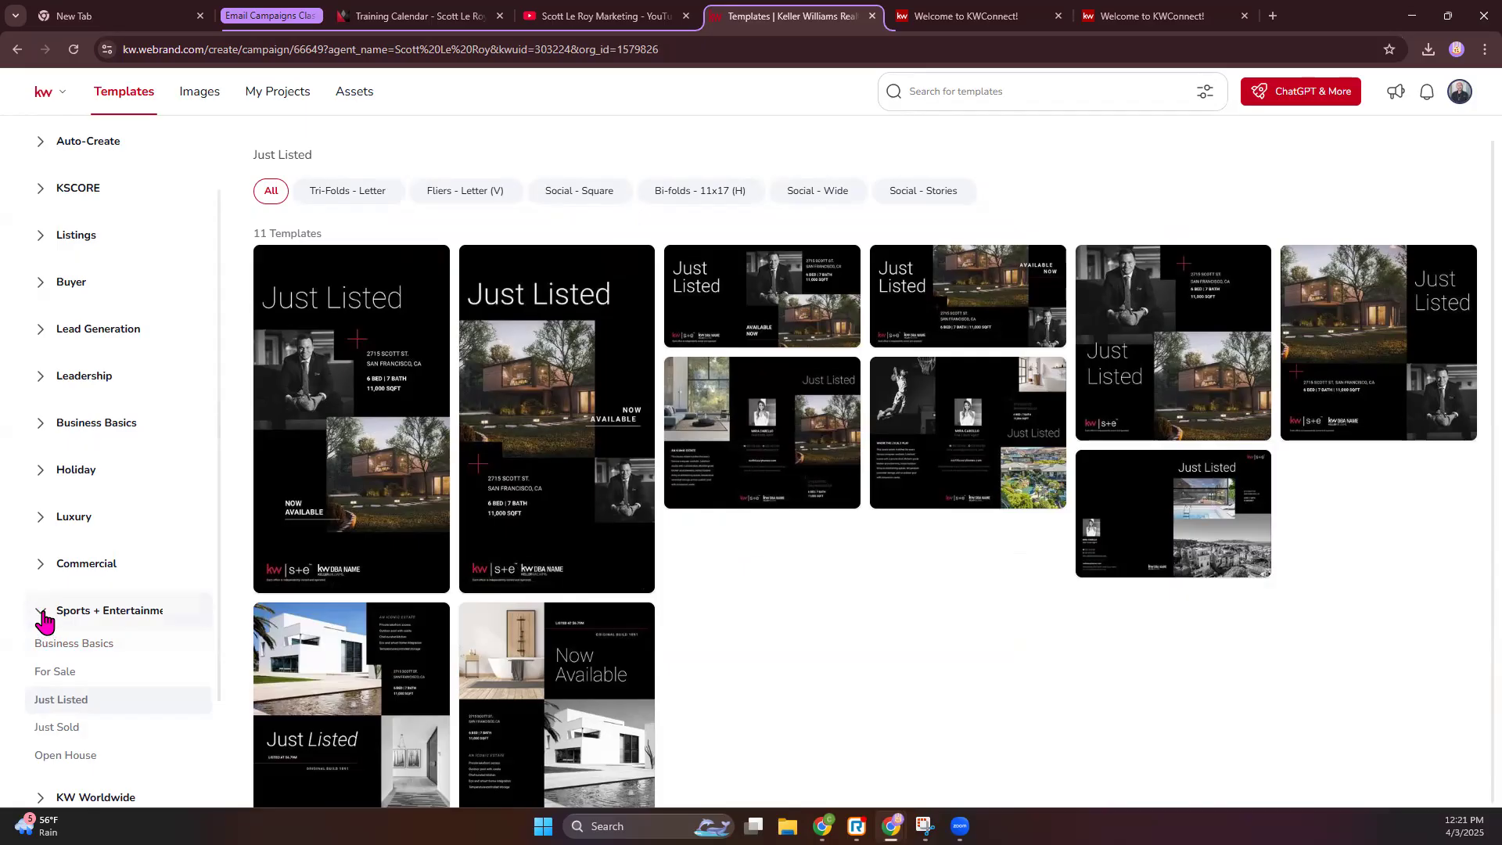
click(45, 622)
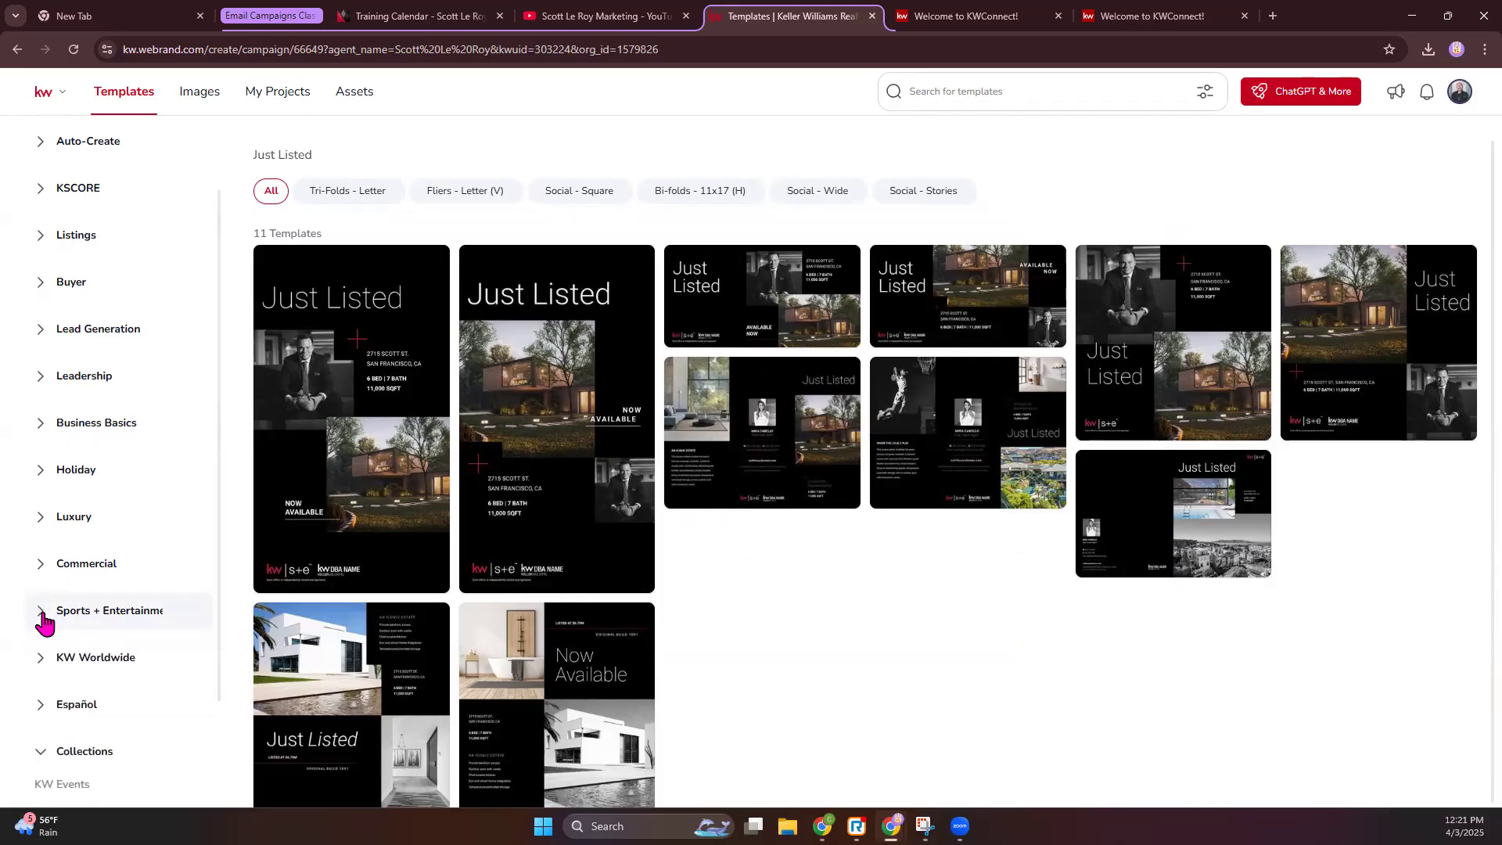
click(45, 429)
click(96, 432)
click(96, 432)
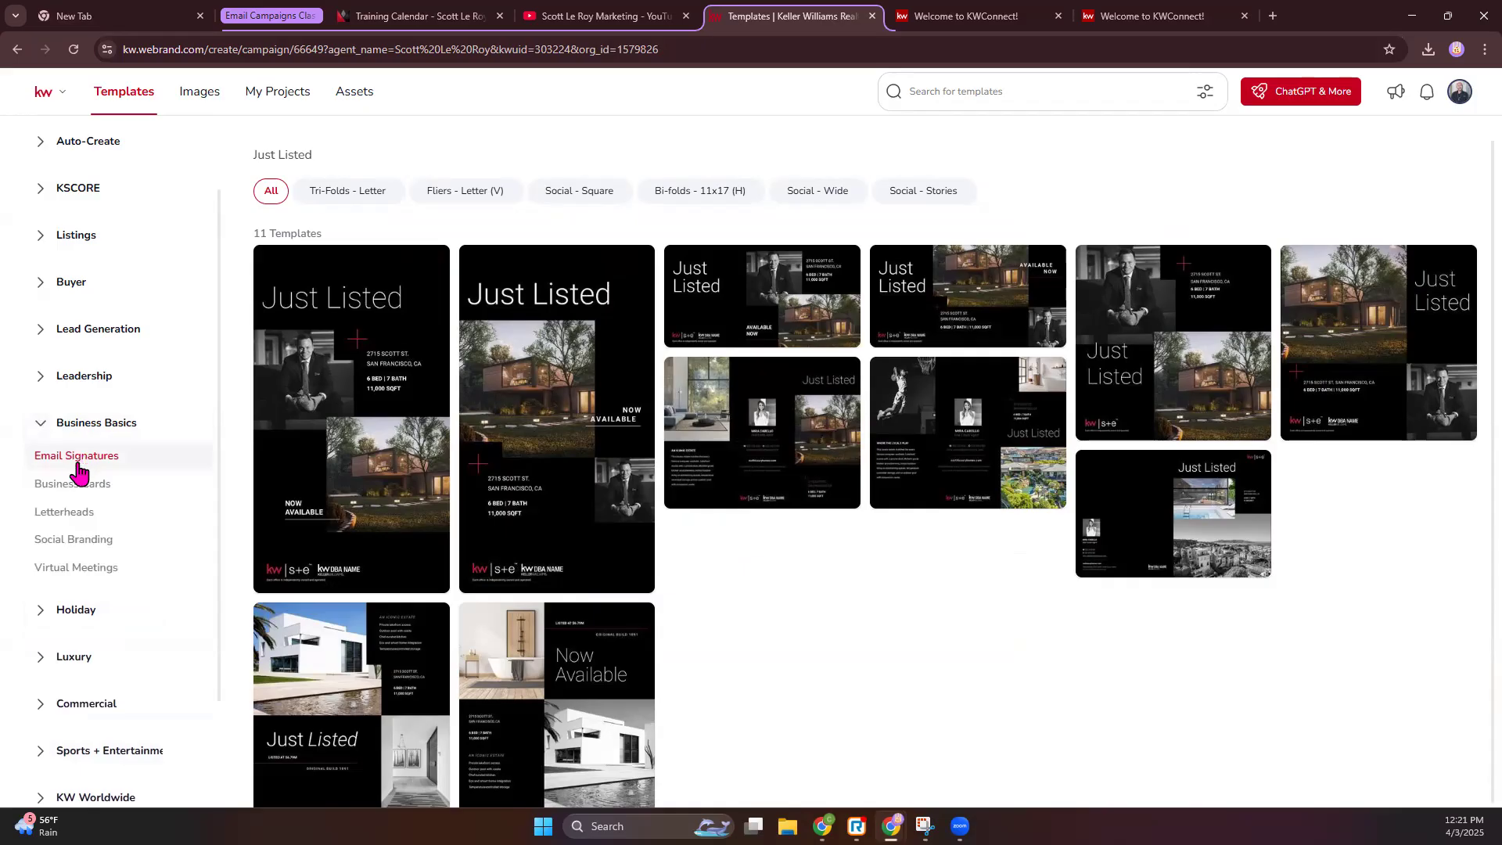
- Browse the Virtual Meetings, Social Branding, Letterheads and Business Cards template categories
click(84, 571)
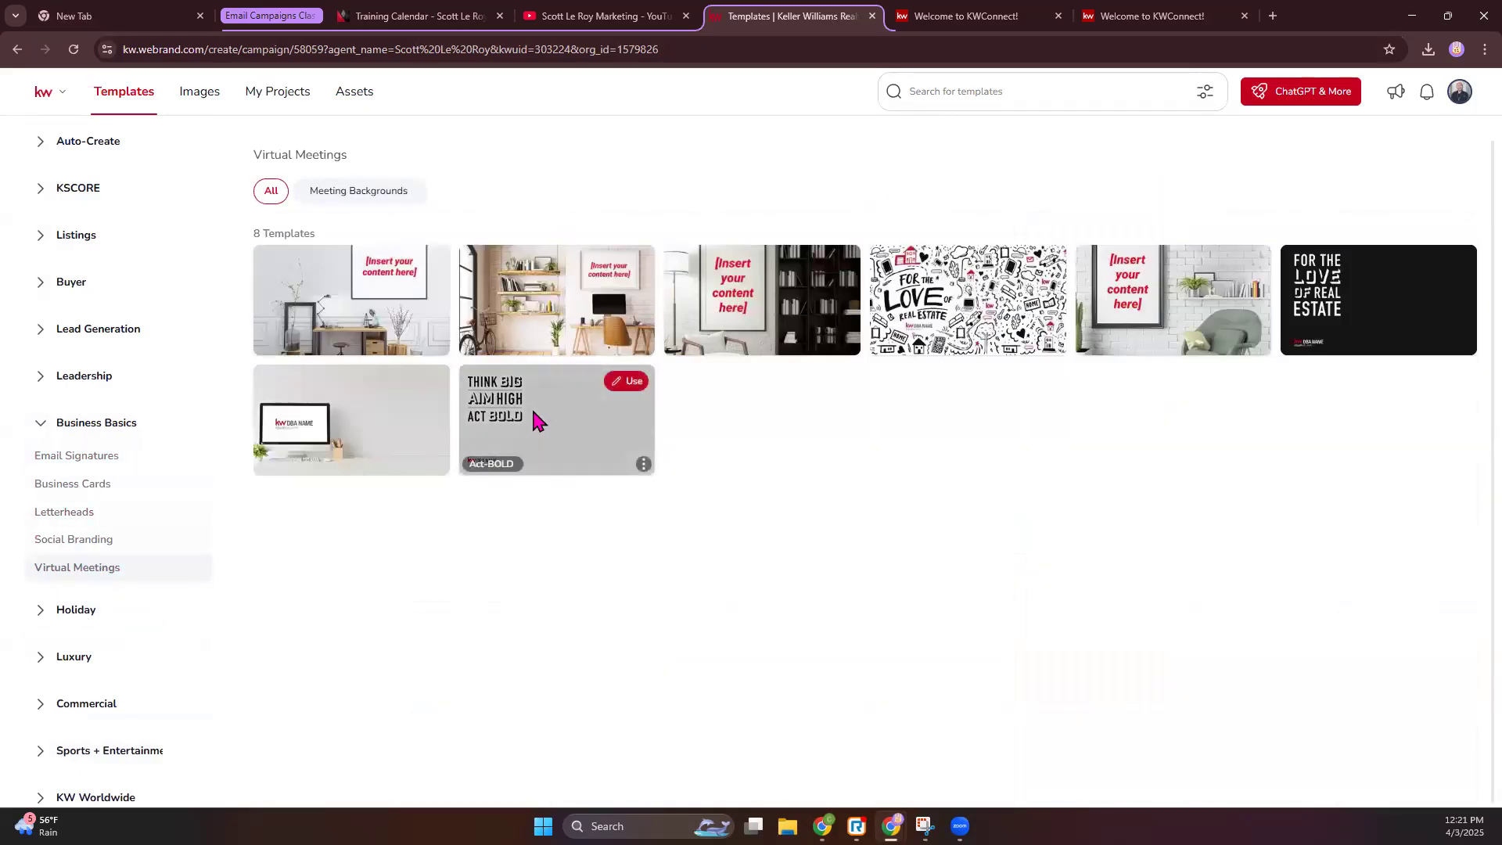
click(106, 539)
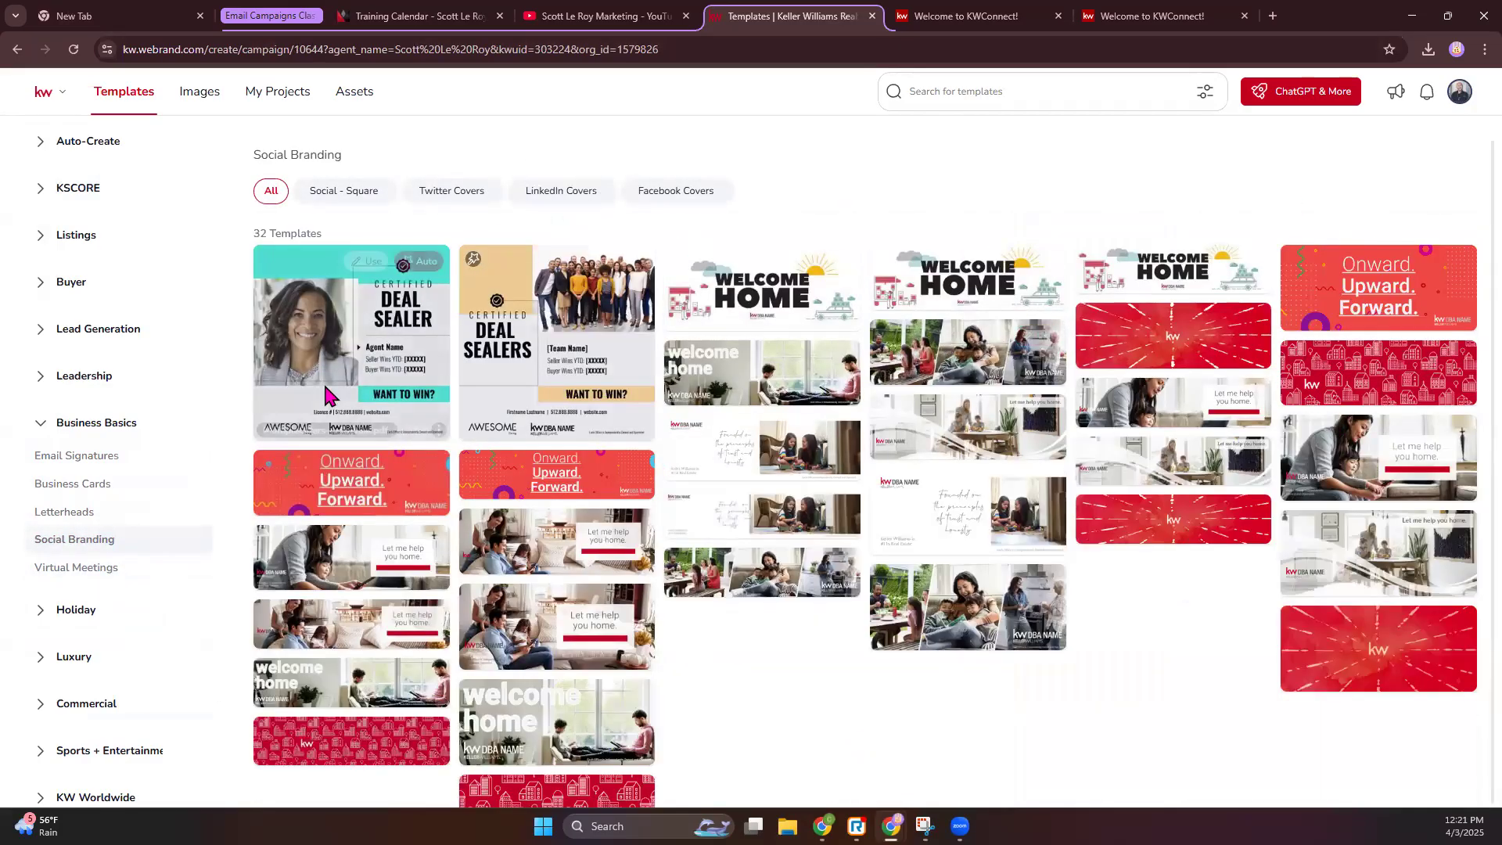
click(94, 518)
click(84, 491)
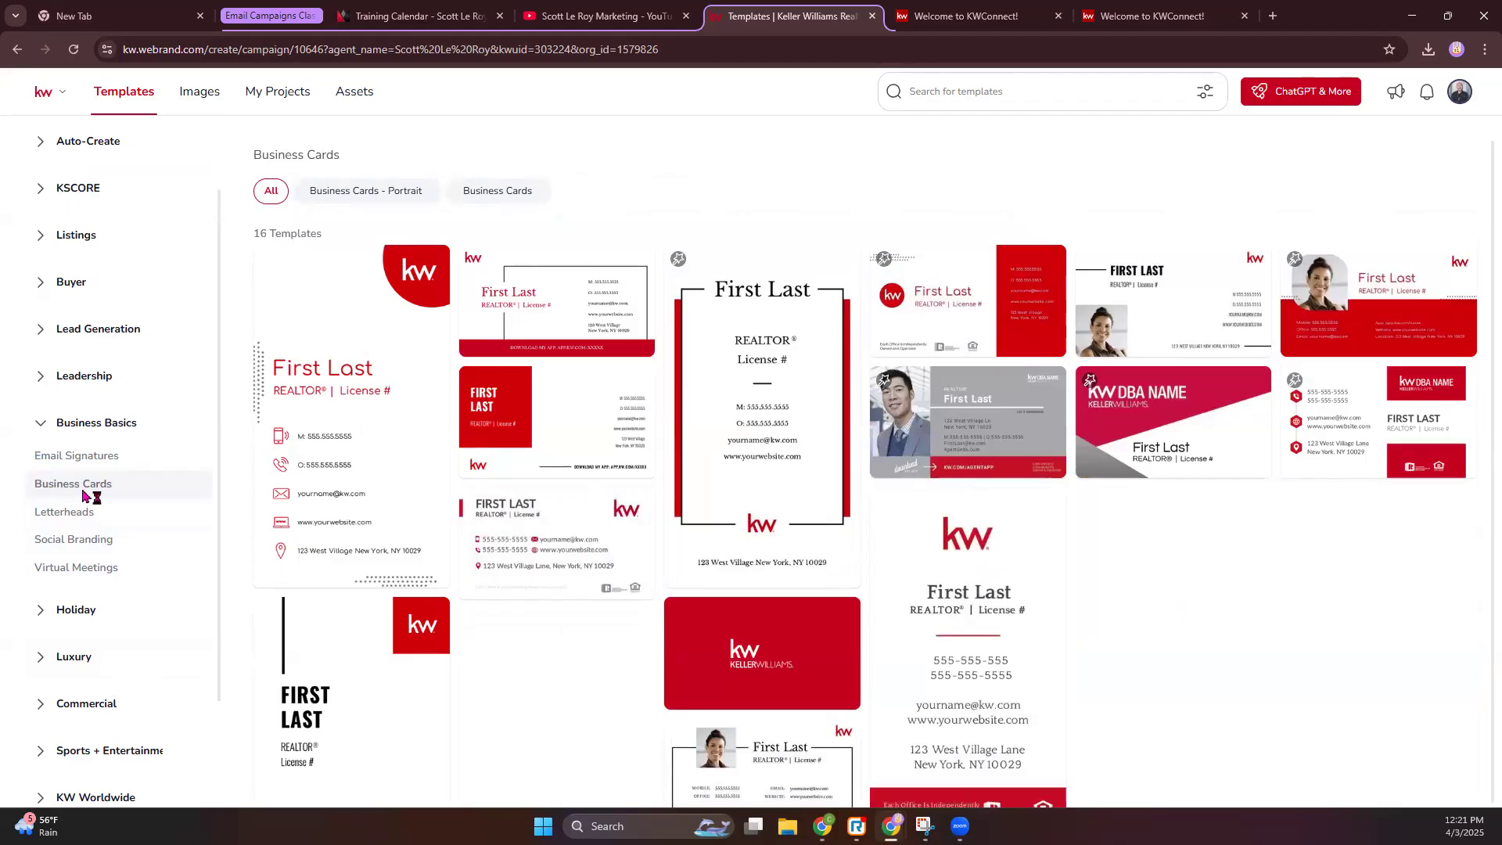
- Show the Email Signatures templates and start a design from 01_KW_Eml_Sig
click(91, 461)
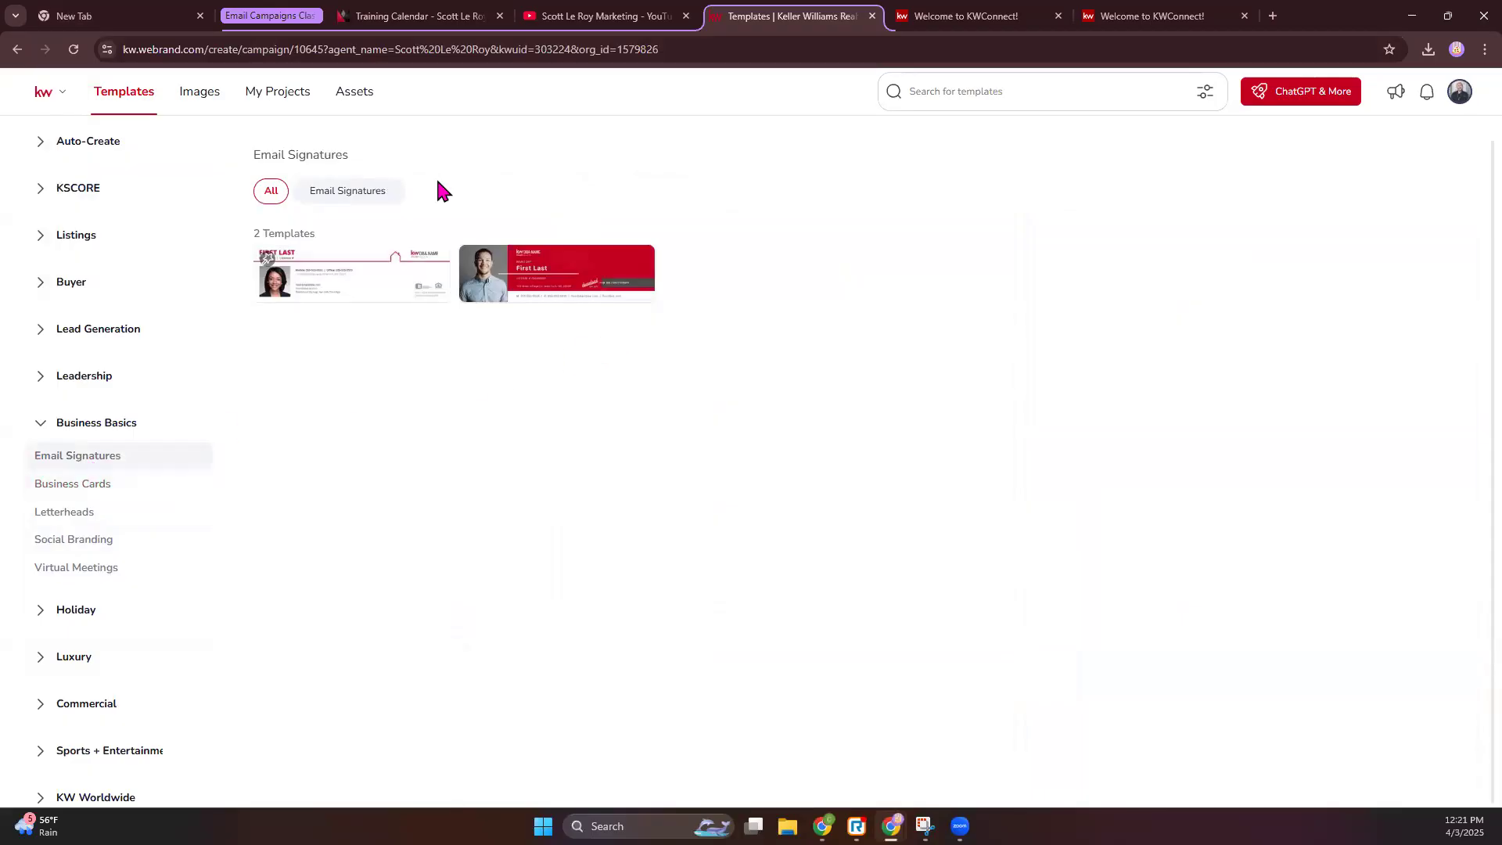
mouse_move(480, 303)
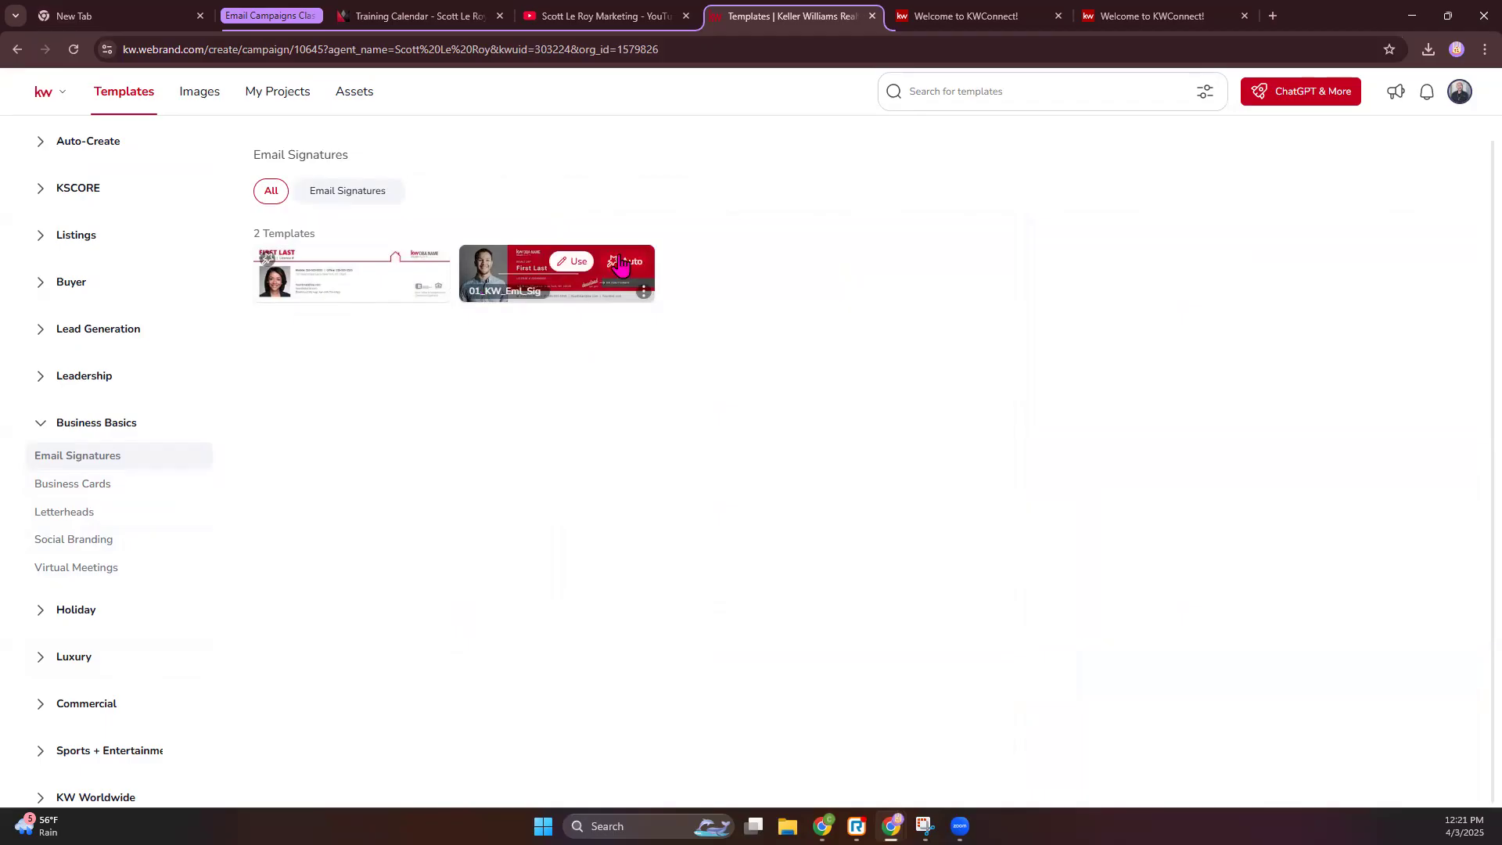
click(569, 264)
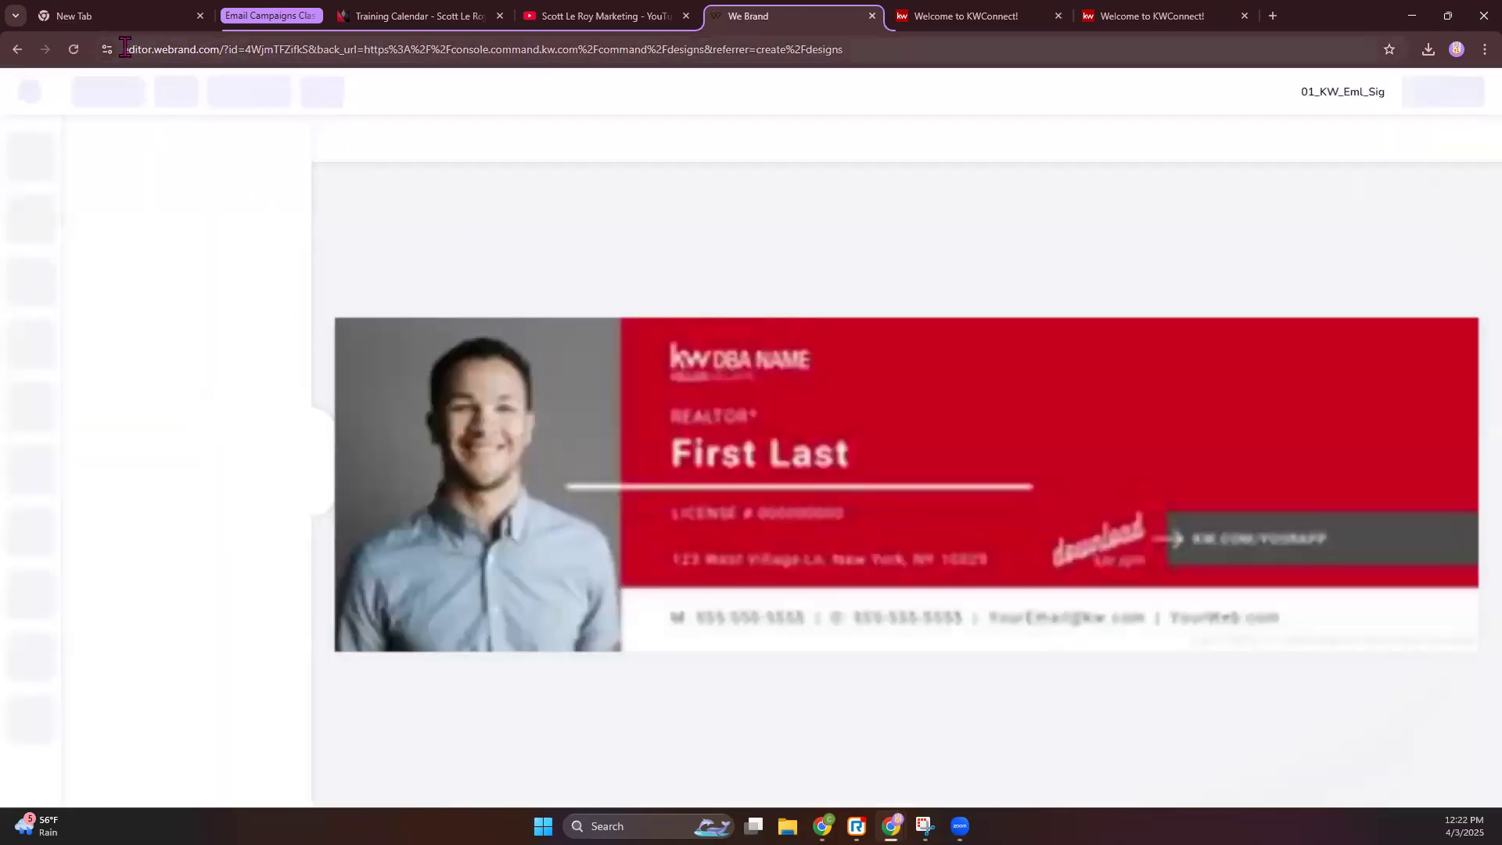
- Inspect the 01_KW_Eml_Sig photo, First Last name, REALTOR label and KW.COM/YOURAPP box
drag(125, 48, 233, 50)
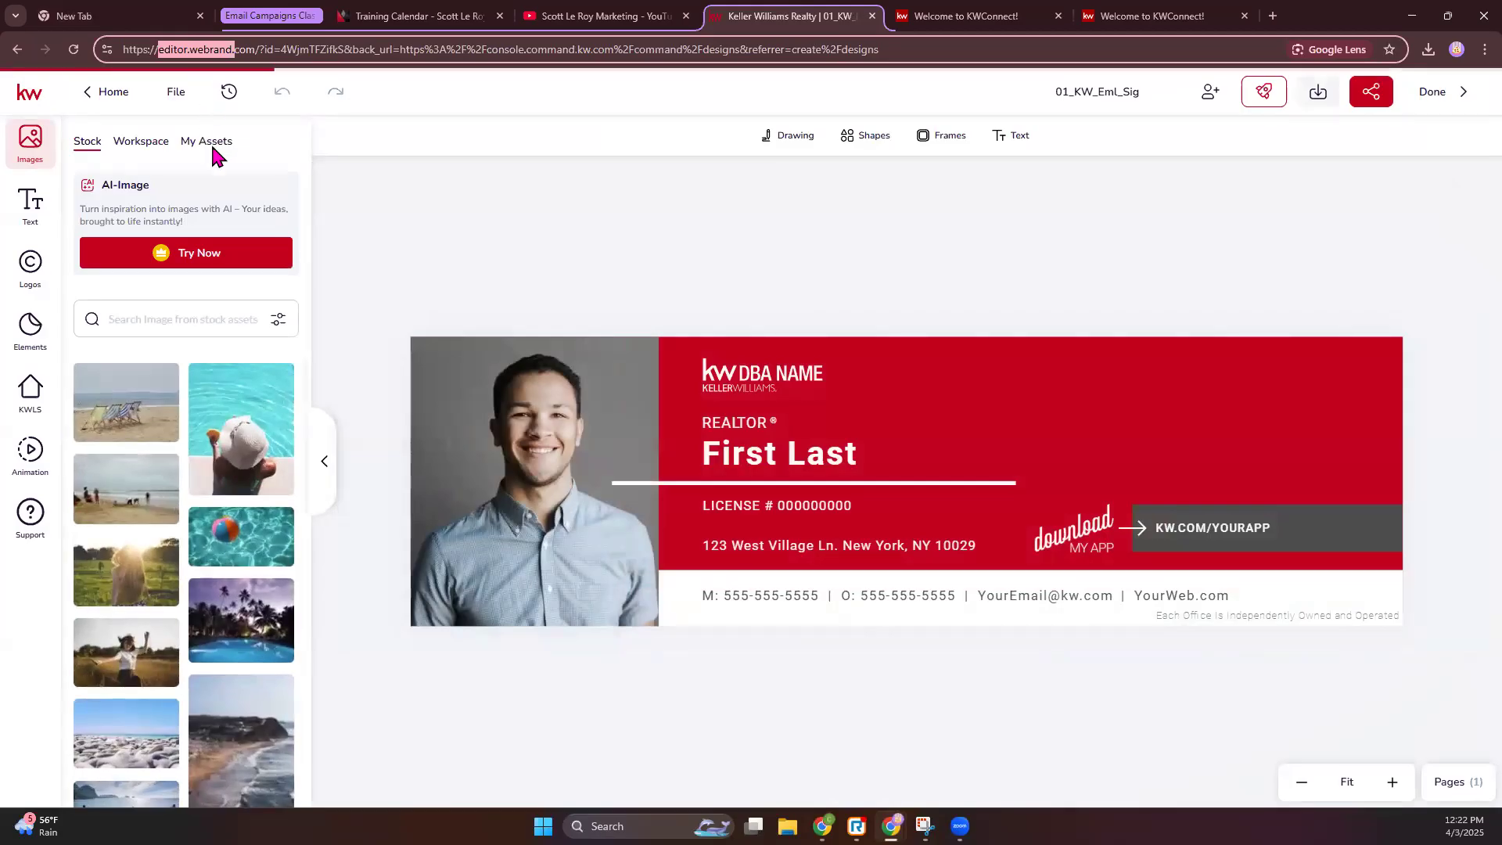
click(494, 226)
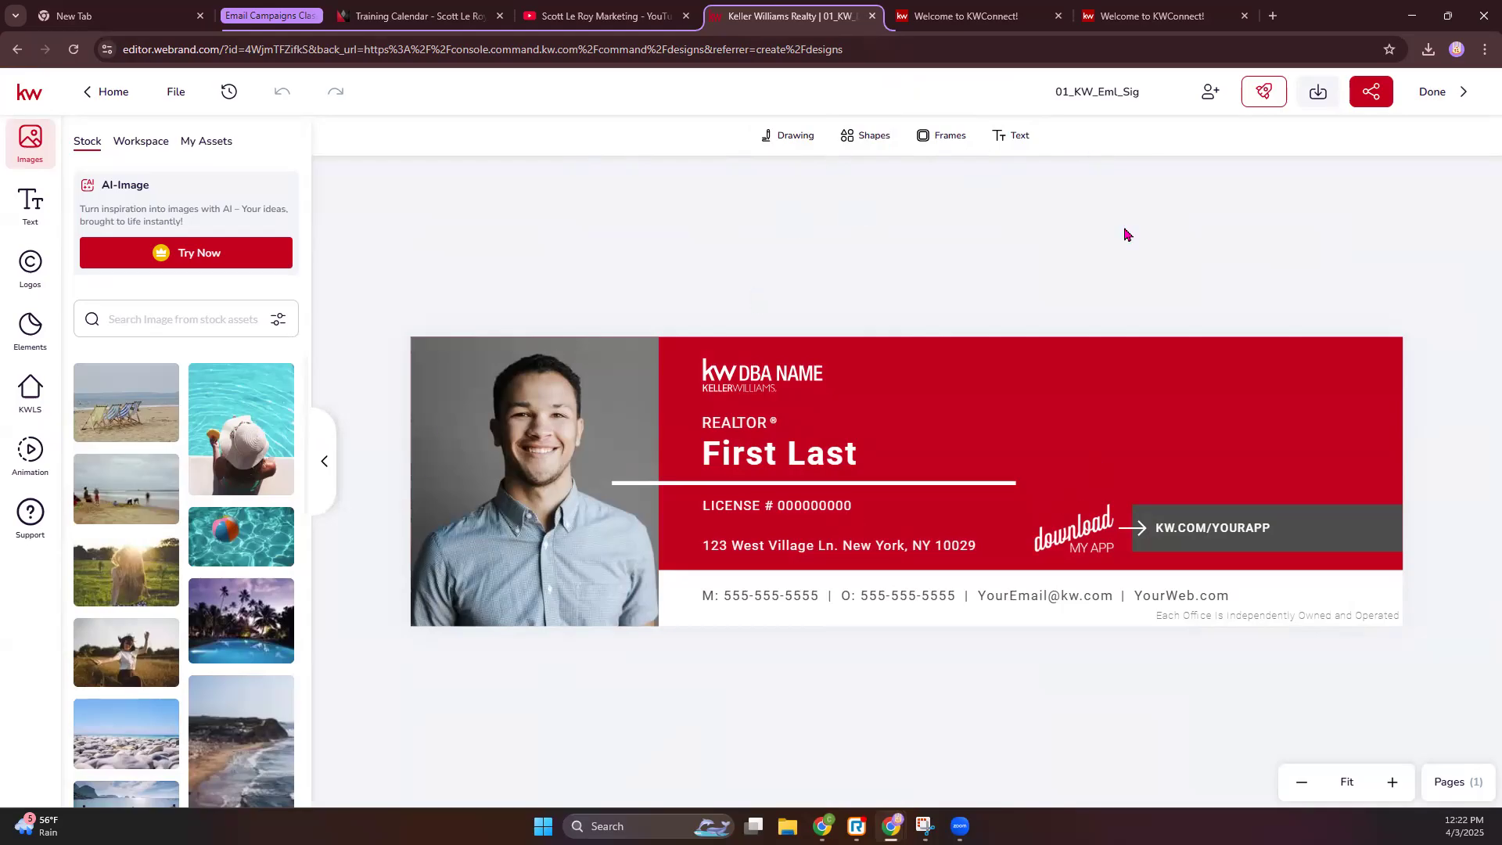
click(521, 429)
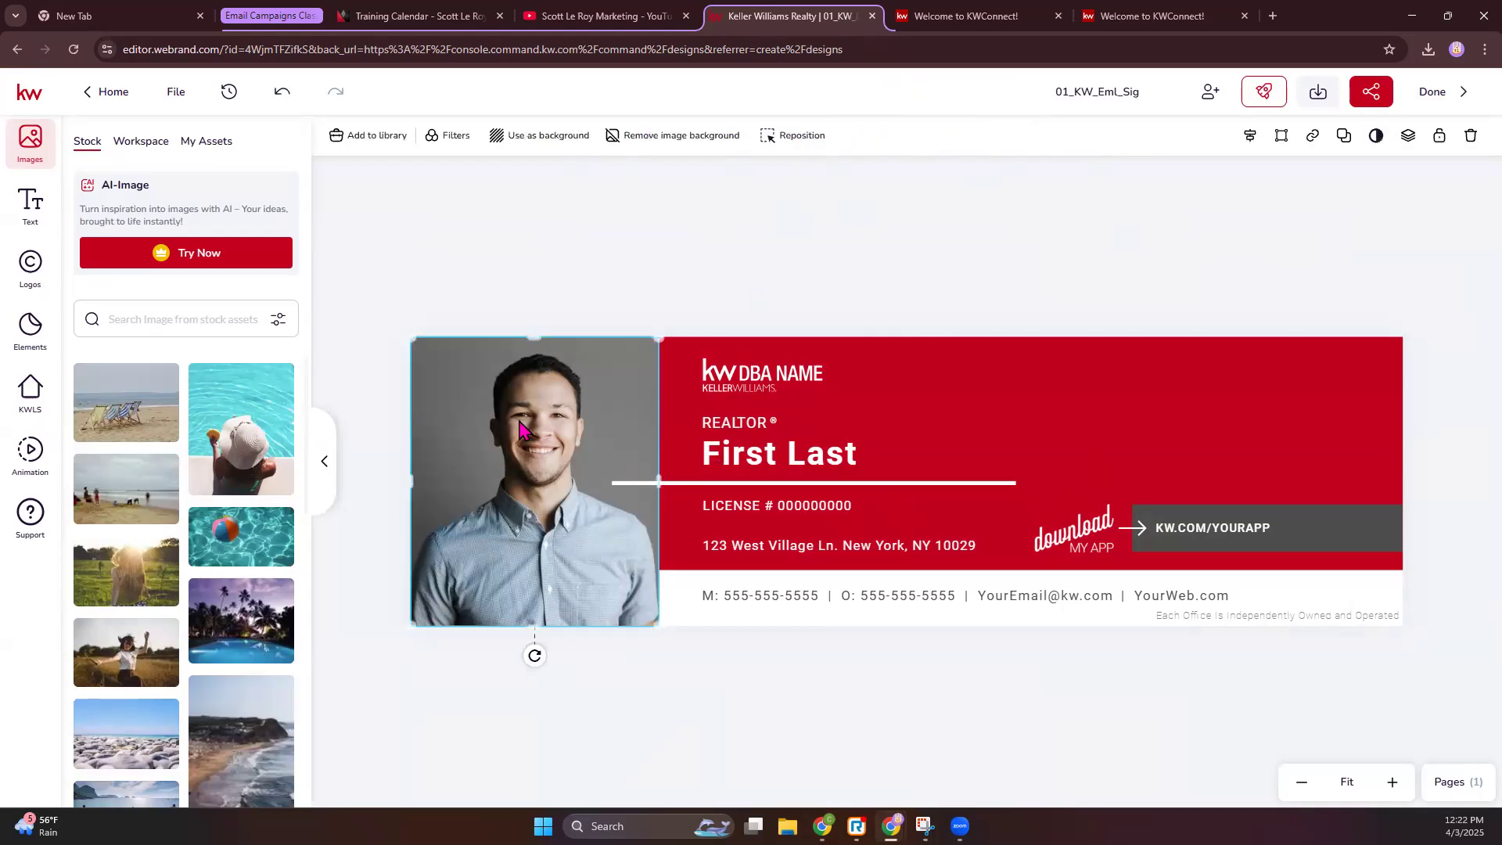
click(1027, 444)
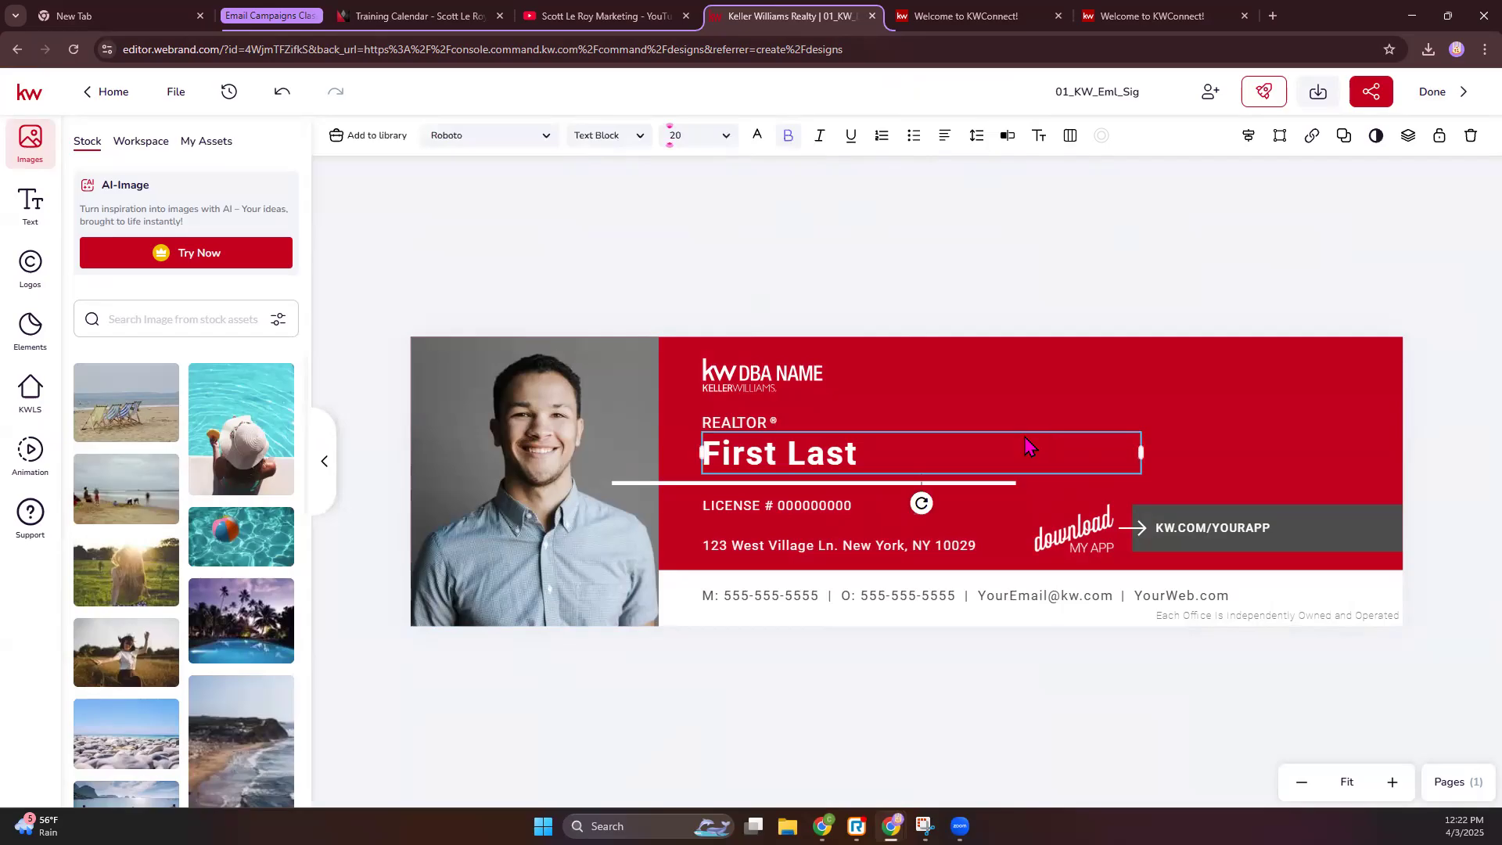
click(747, 426)
click(1278, 519)
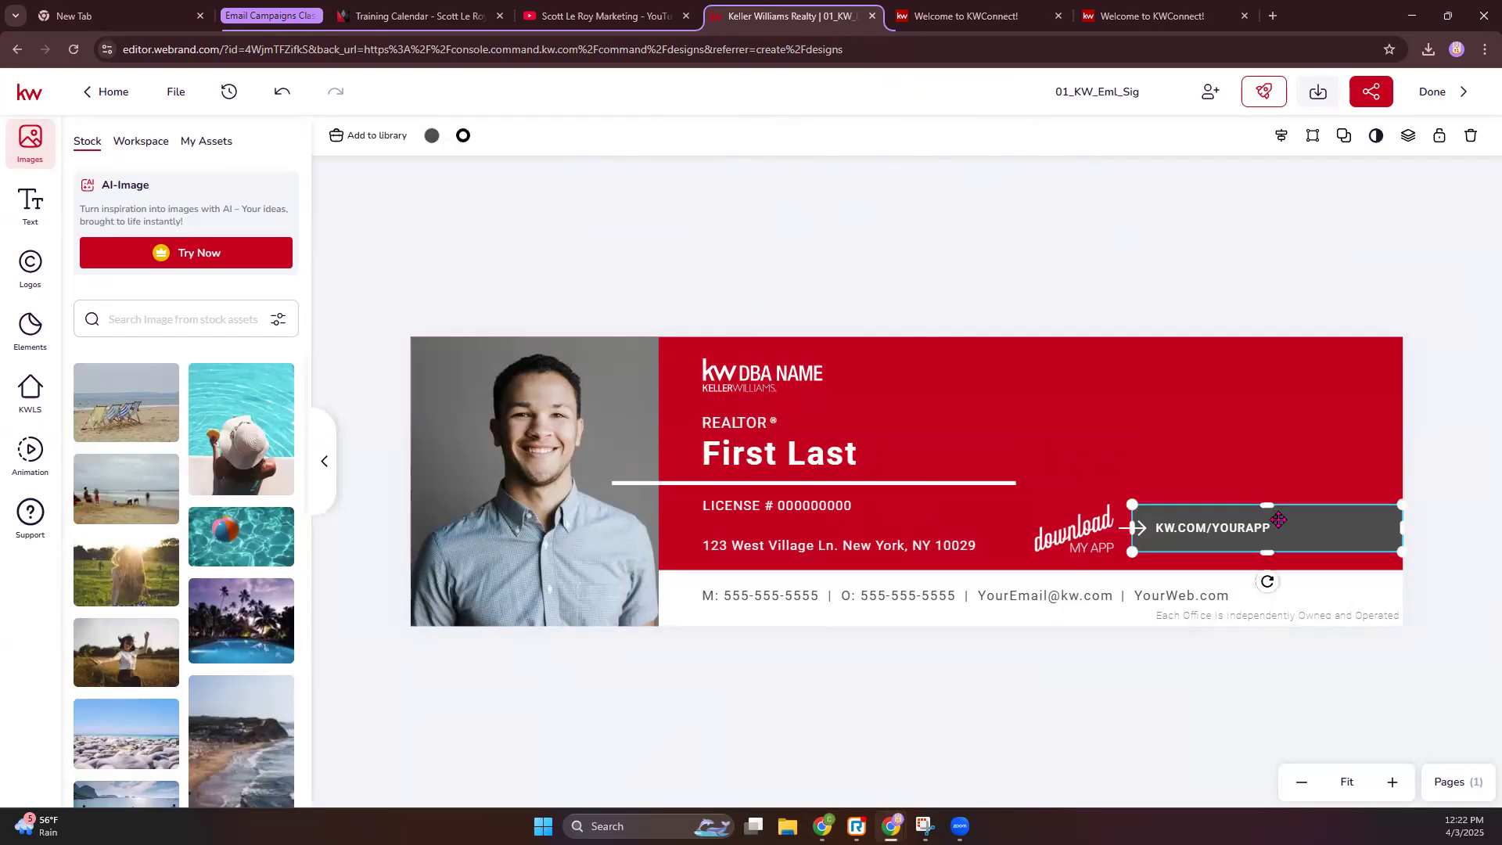
click(894, 214)
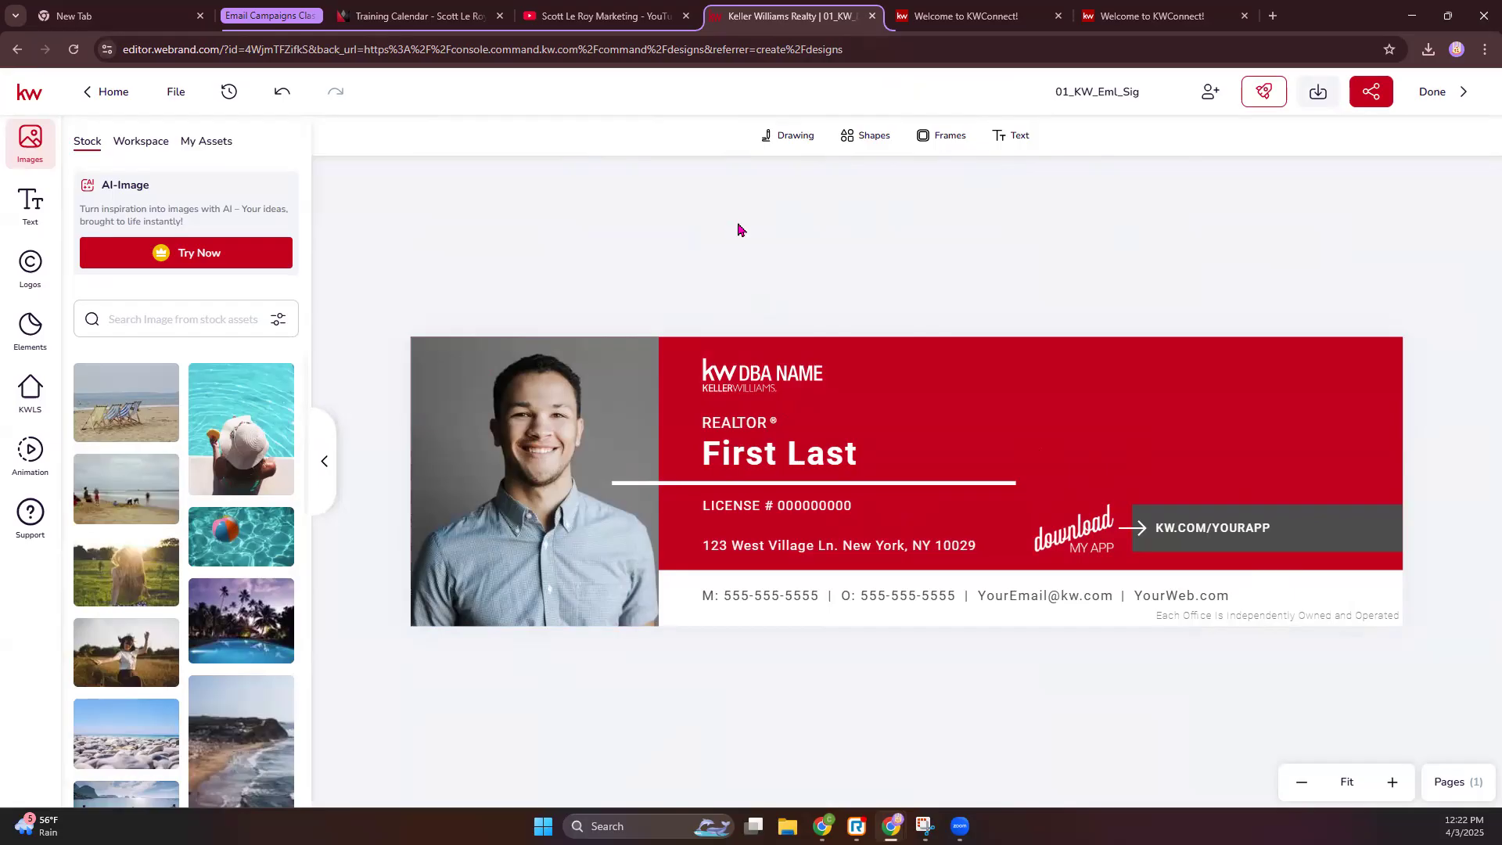
click(777, 139)
click(828, 176)
drag(911, 405, 1169, 400)
click(1206, 468)
click(873, 139)
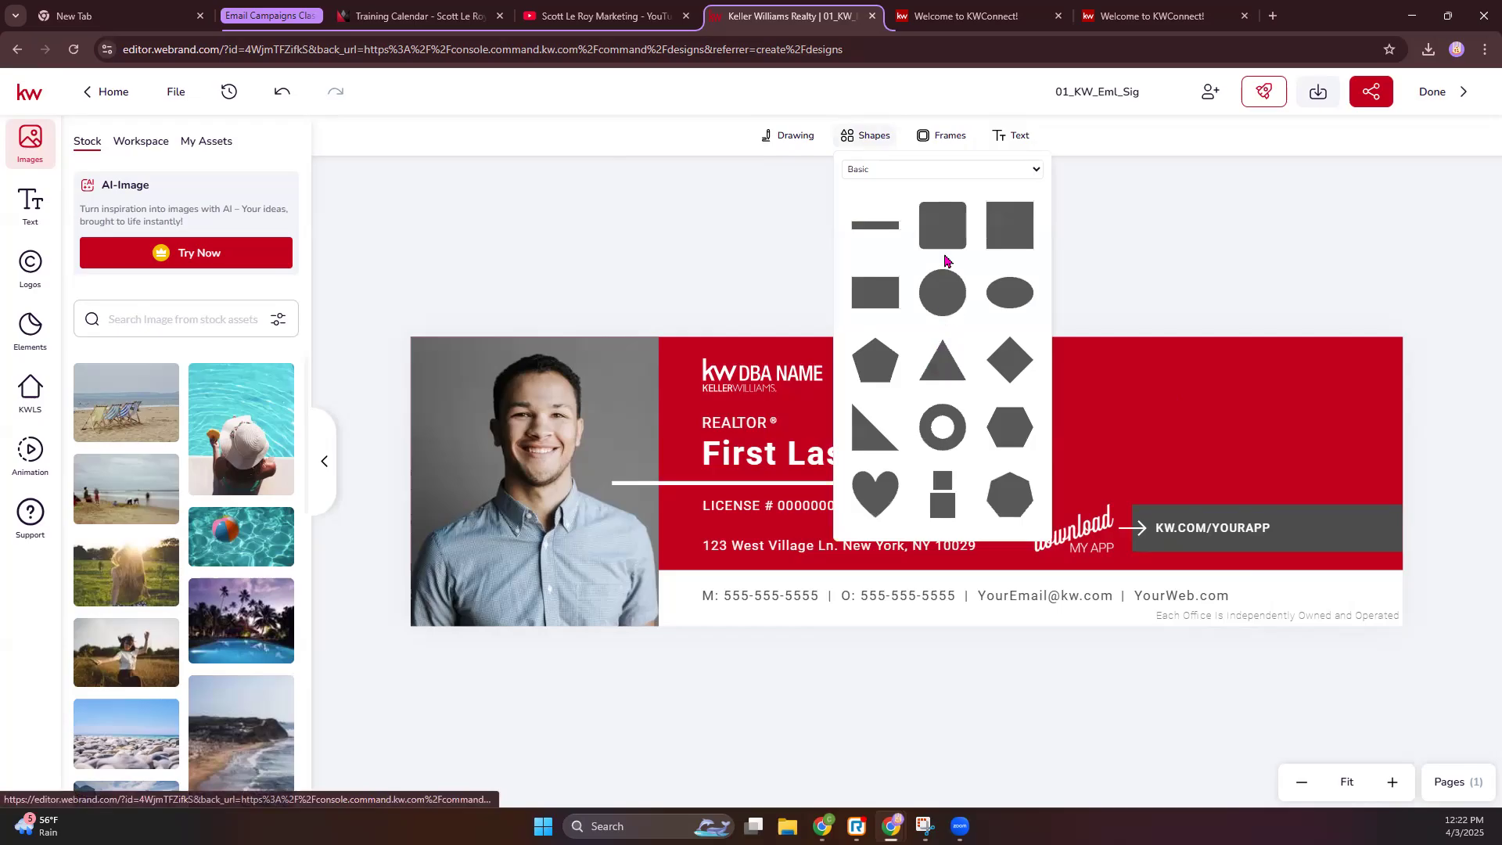
click(936, 138)
click(977, 233)
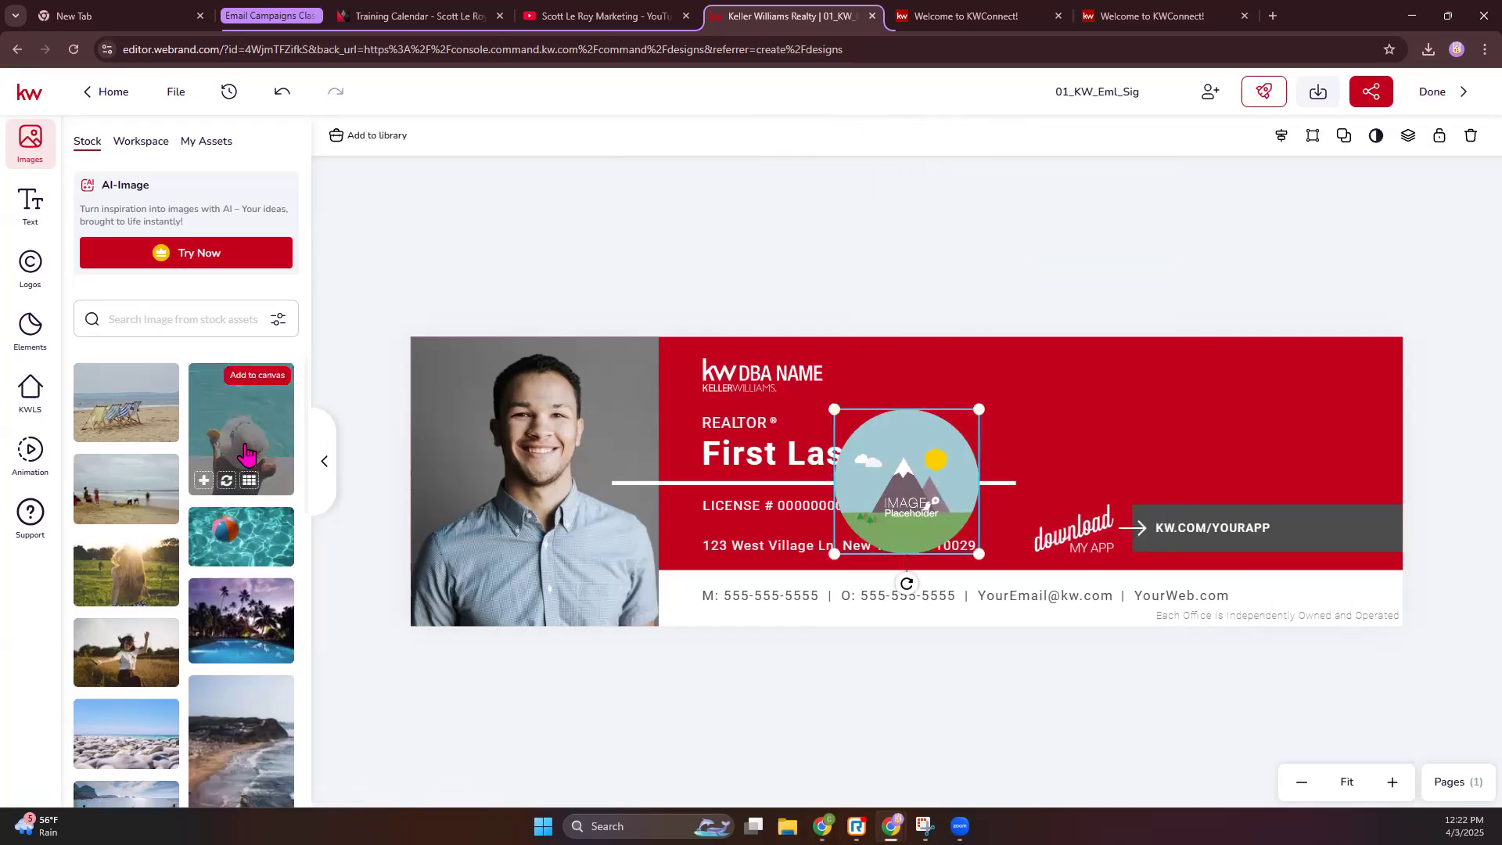
click(223, 482)
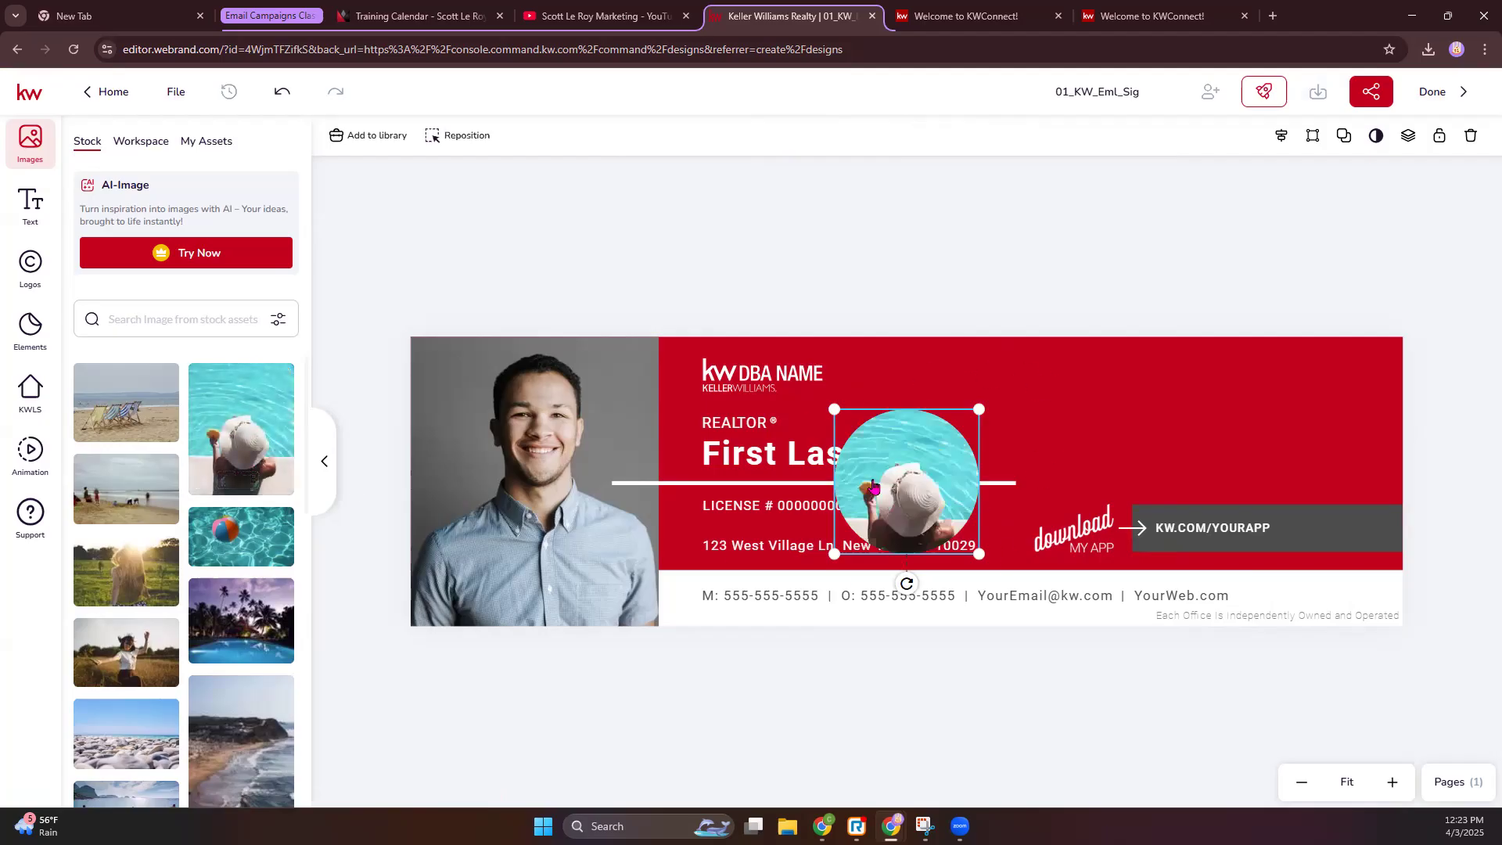
key(Delete)
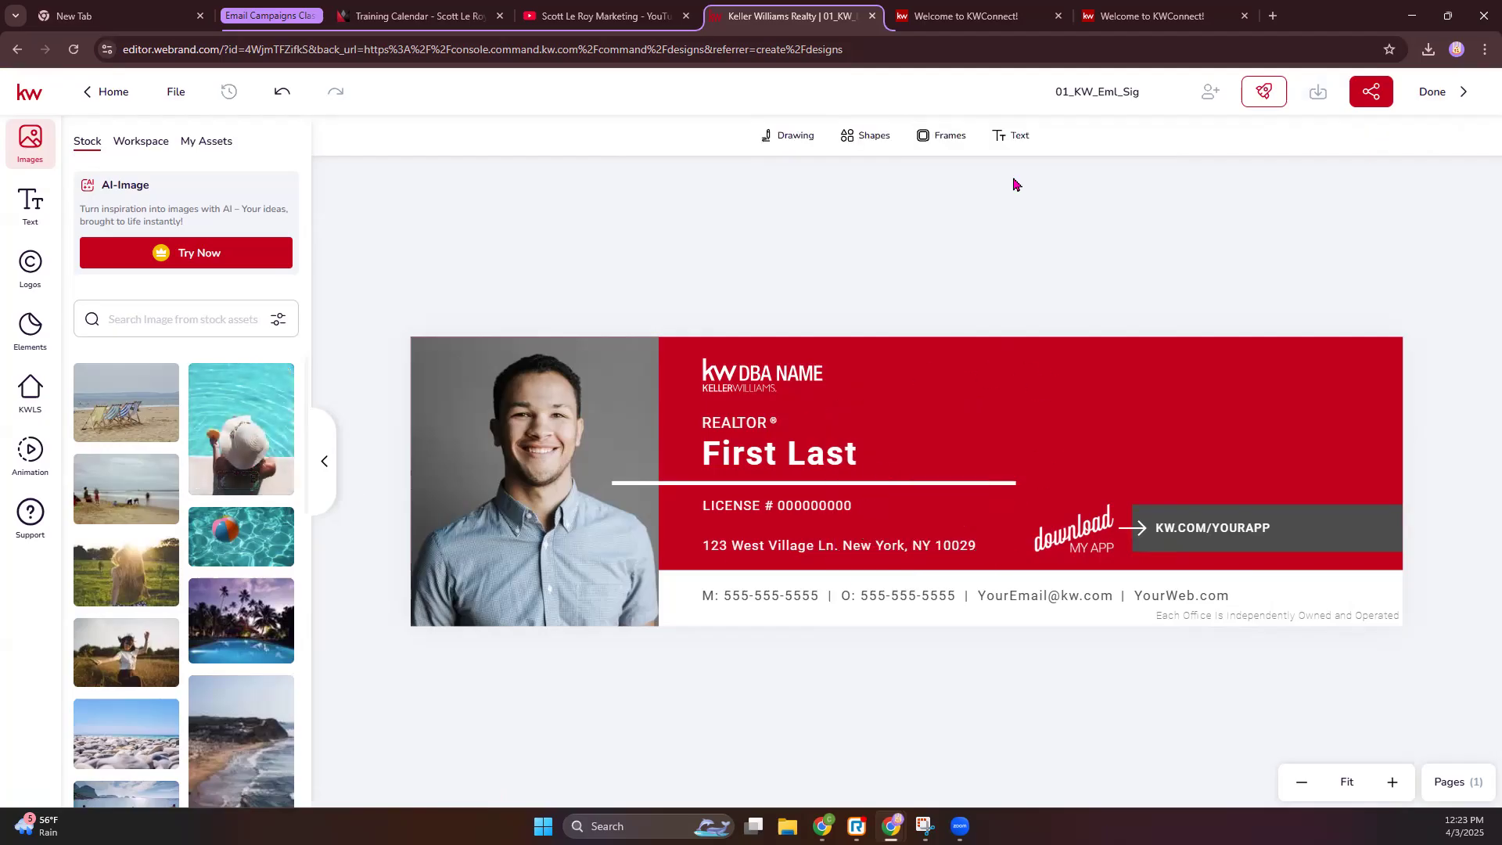
click(1010, 138)
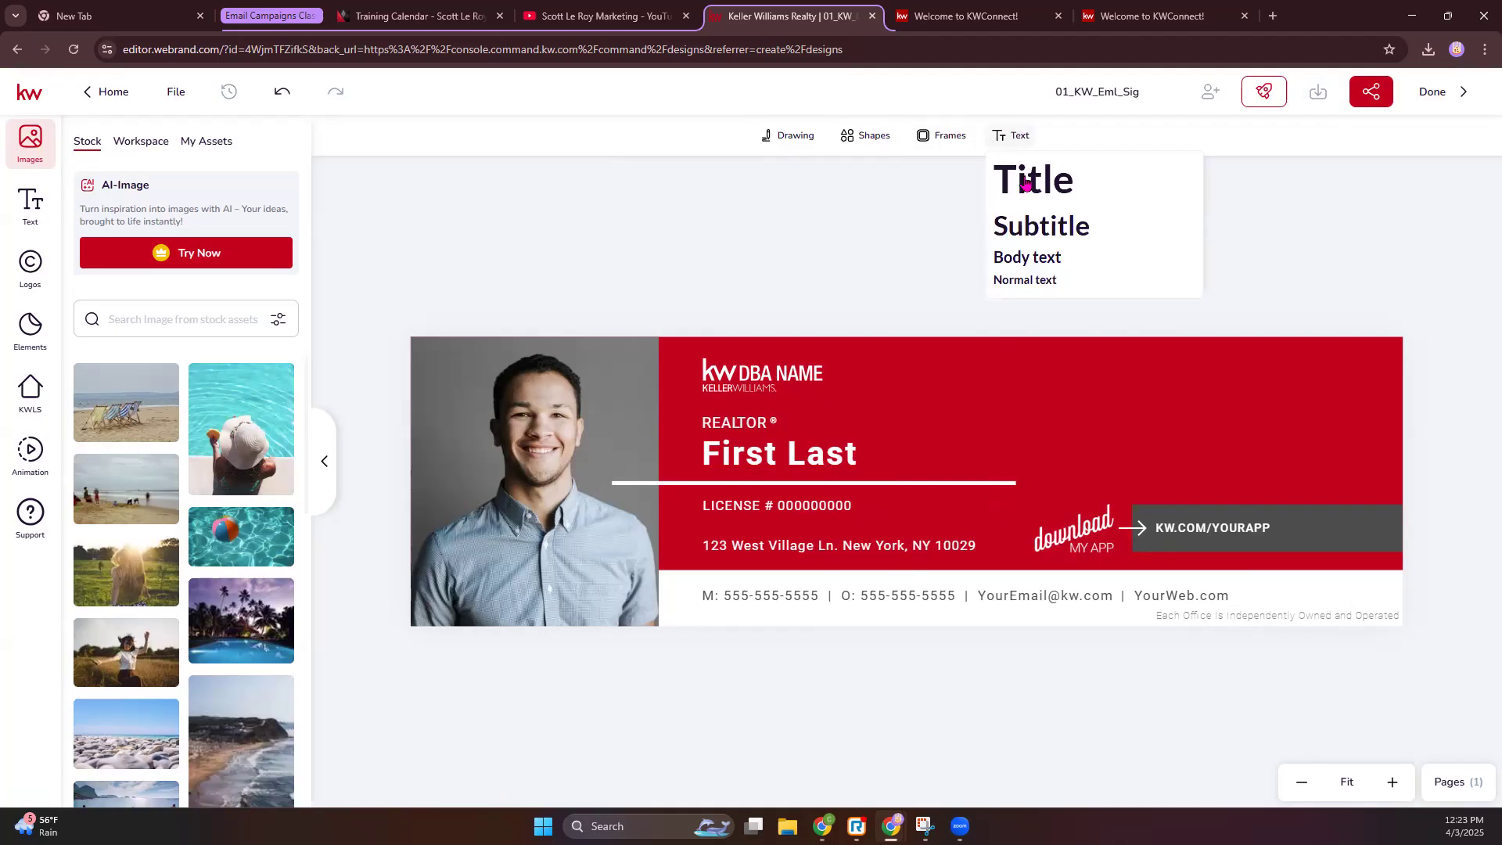
drag(1028, 184, 1106, 462)
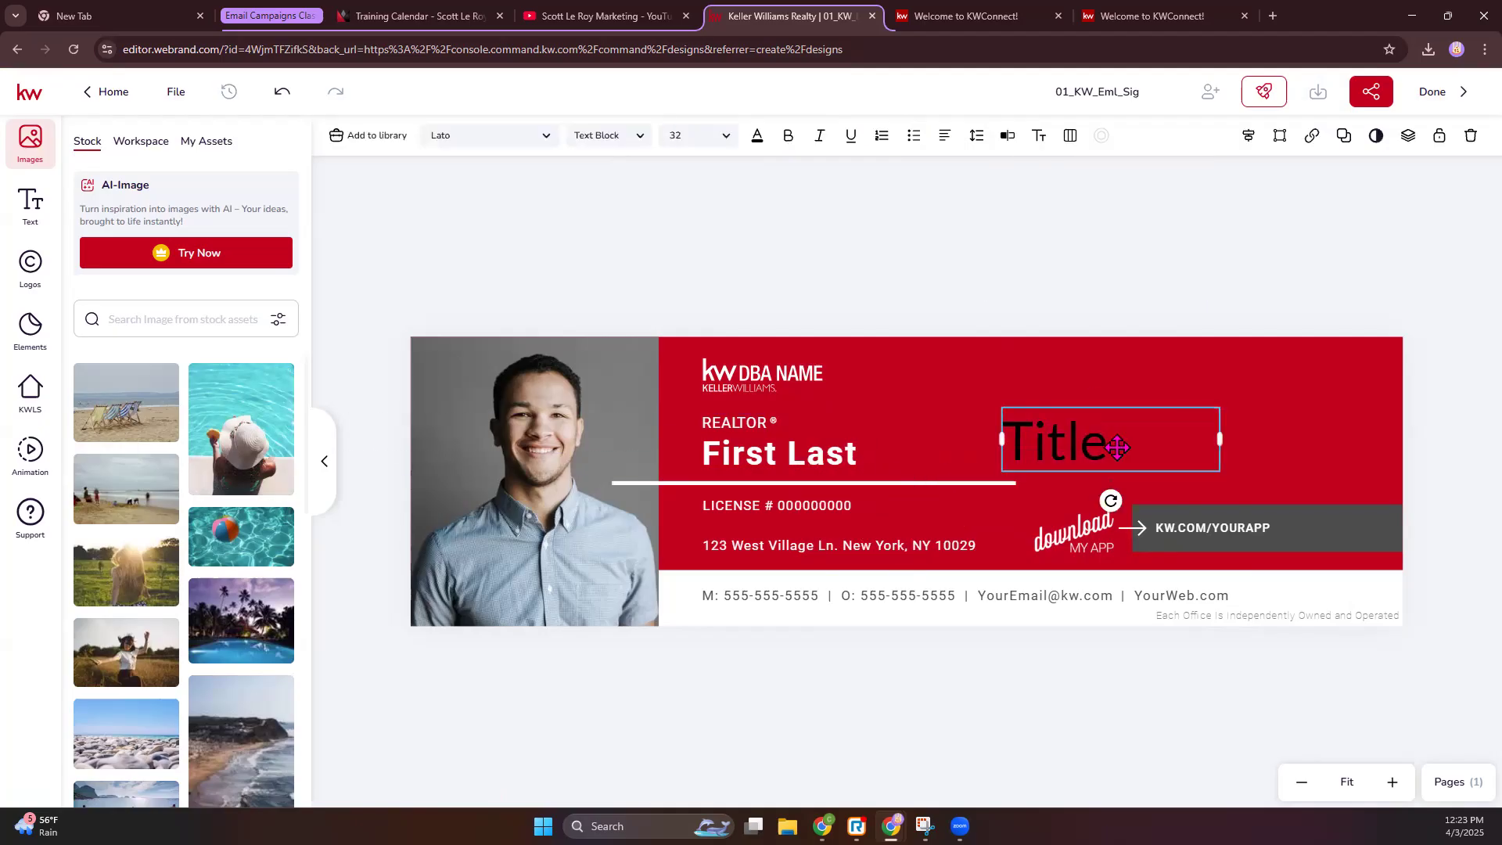
key(Delete)
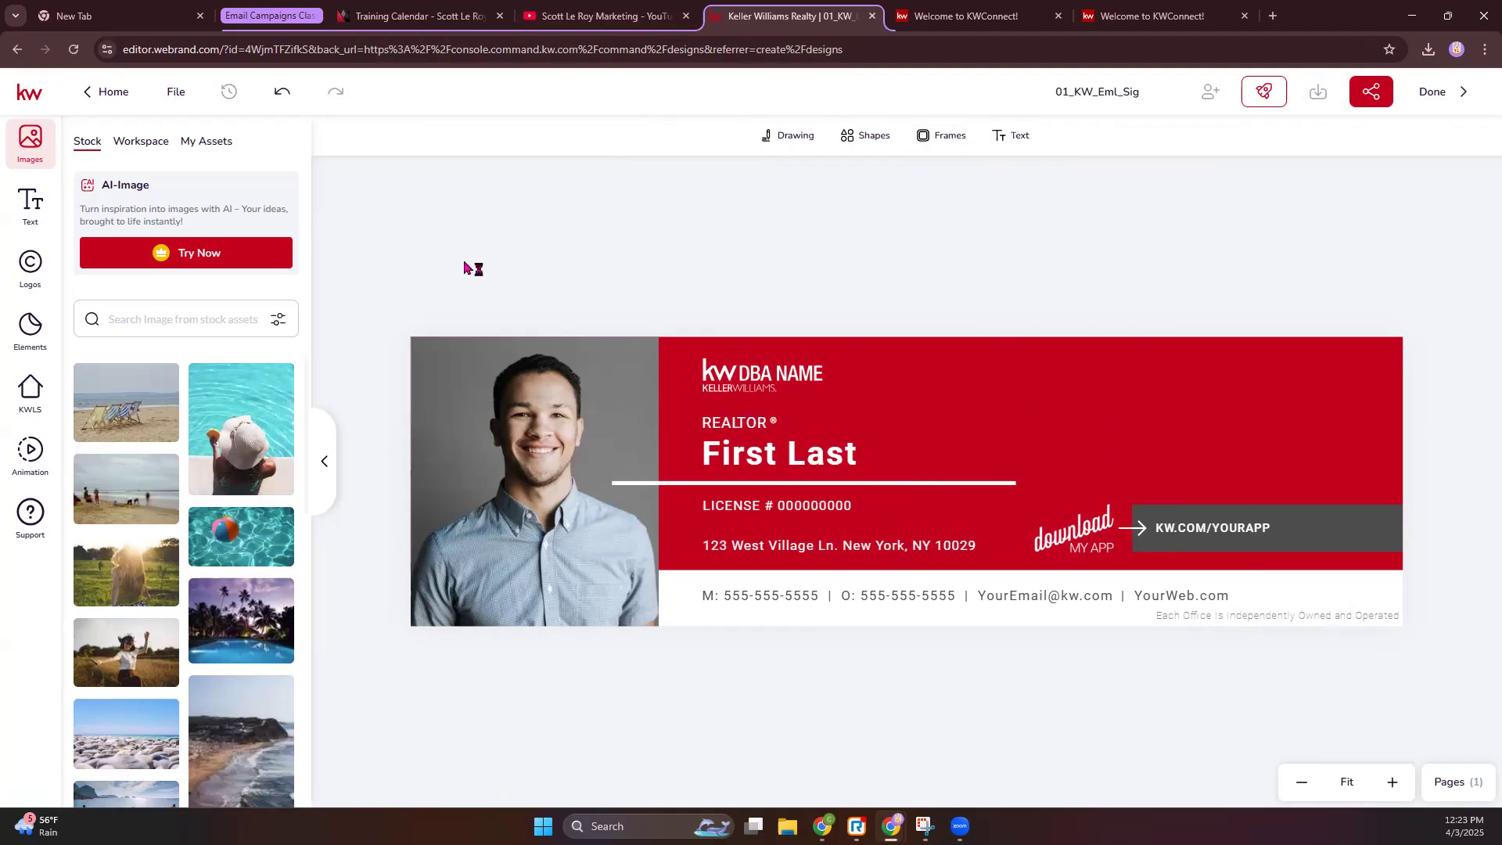
click(578, 431)
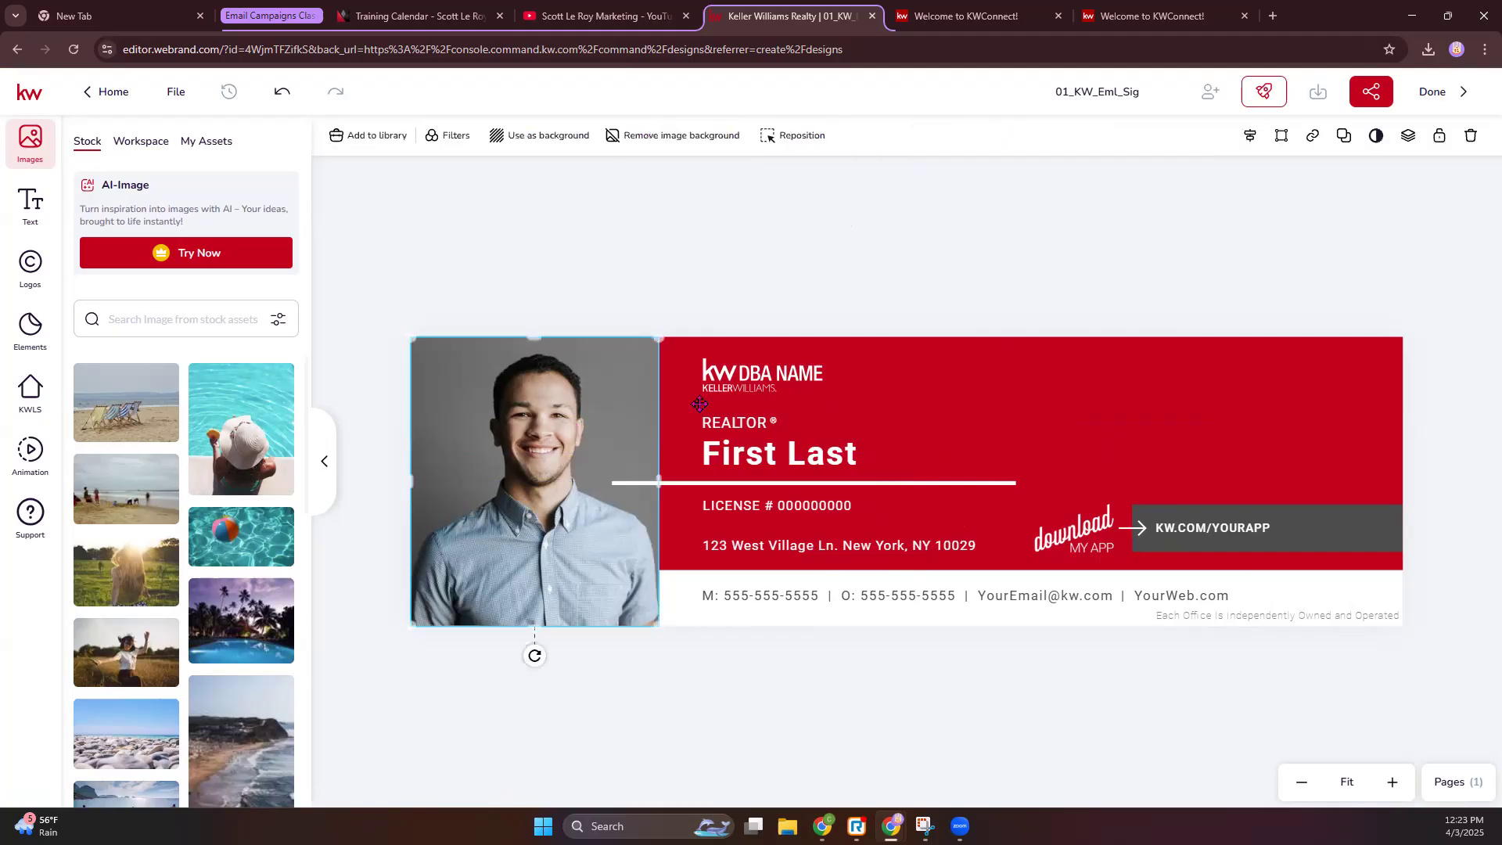
click(726, 391)
click(647, 276)
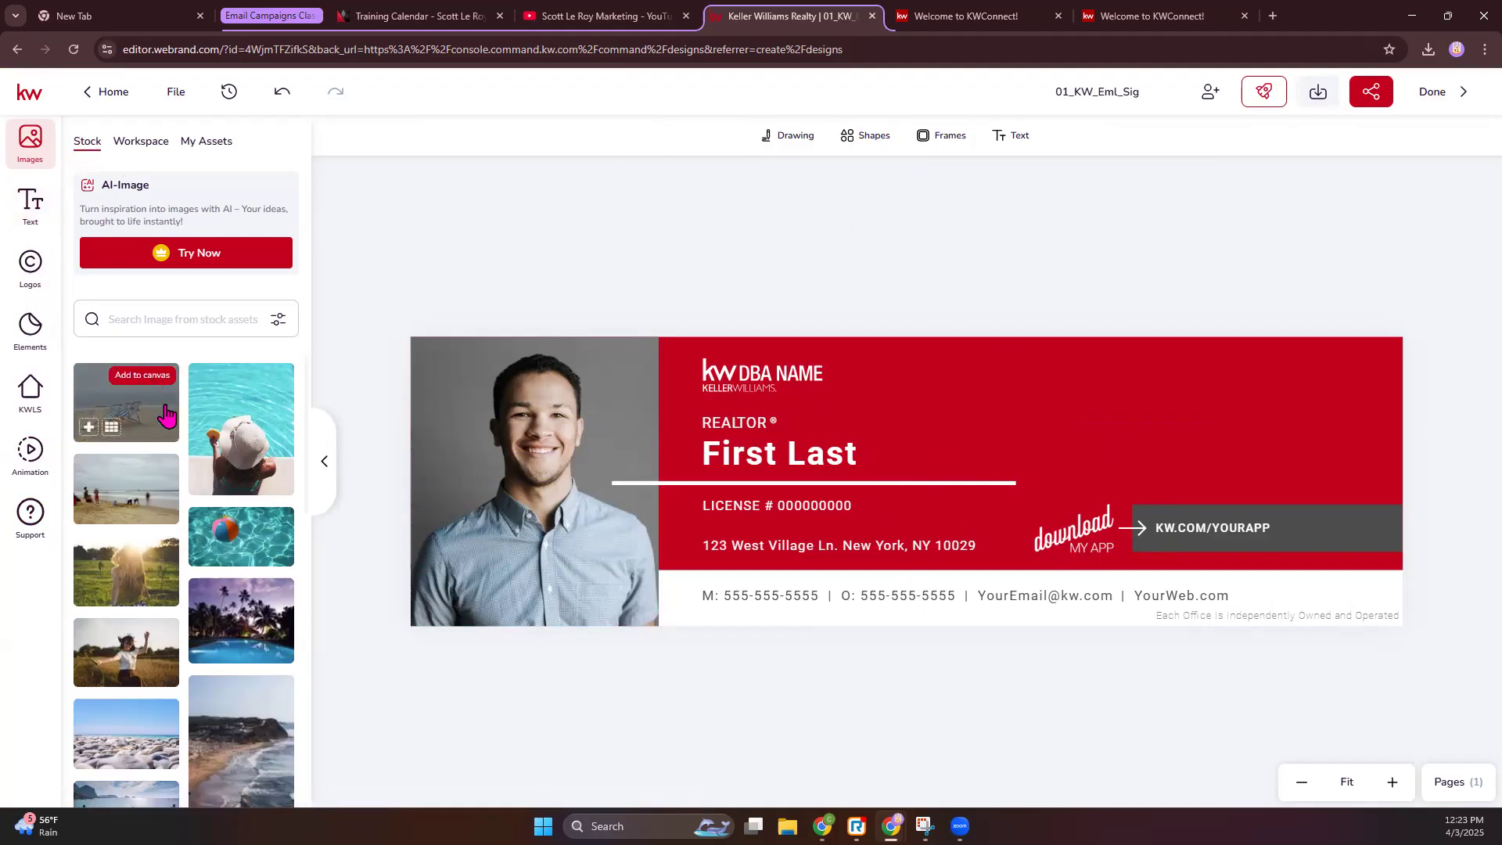
- Browse the workspace image assets, the App Images folder and My Assets images
mouse_move(212, 468)
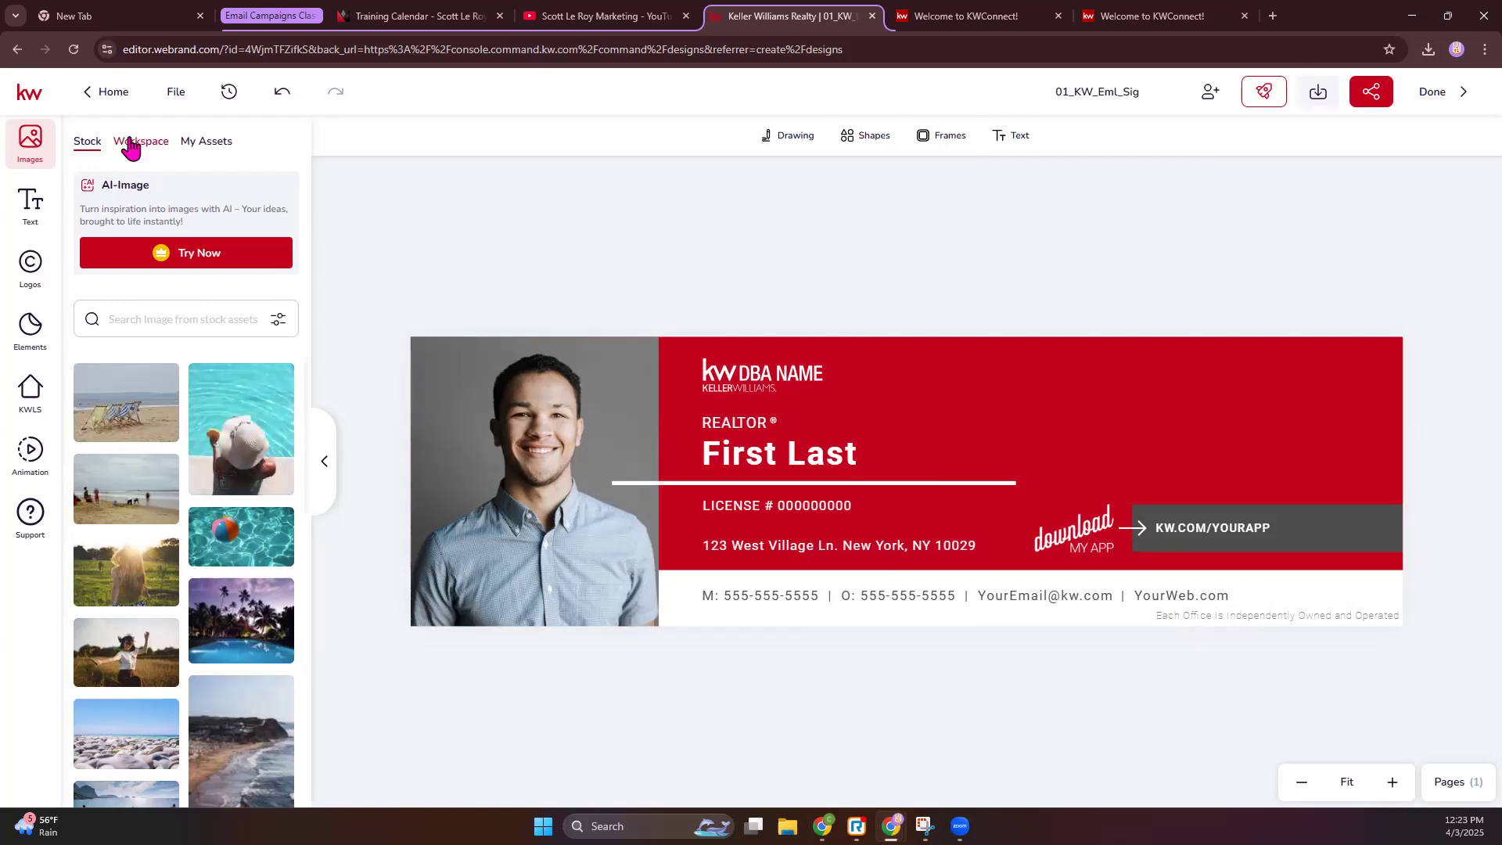
click(130, 148)
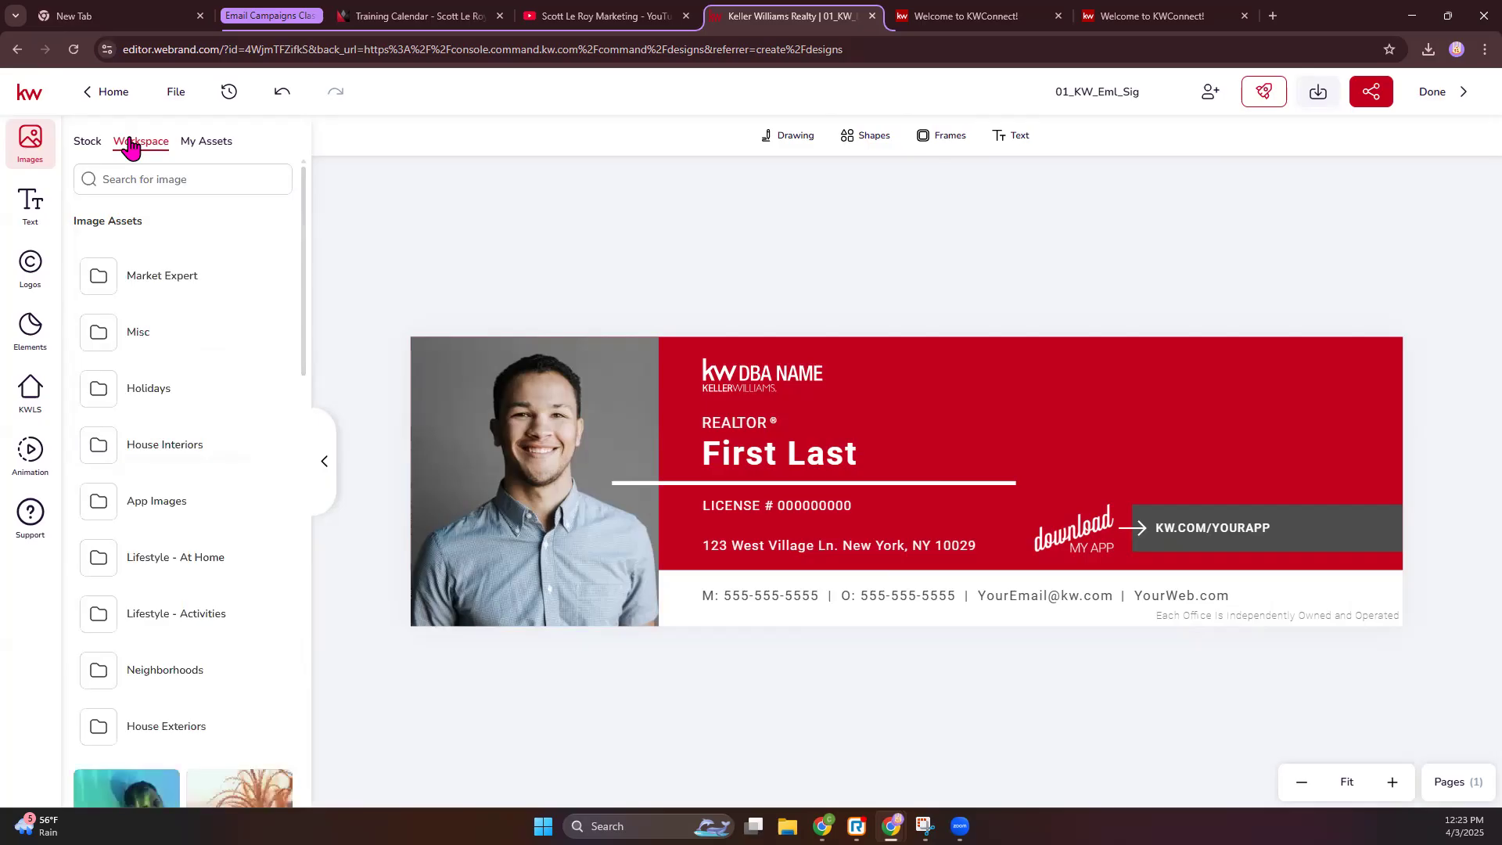
scroll(148, 282, down, 5)
scroll(176, 685, down, 3)
scroll(174, 688, up, 5)
click(148, 280)
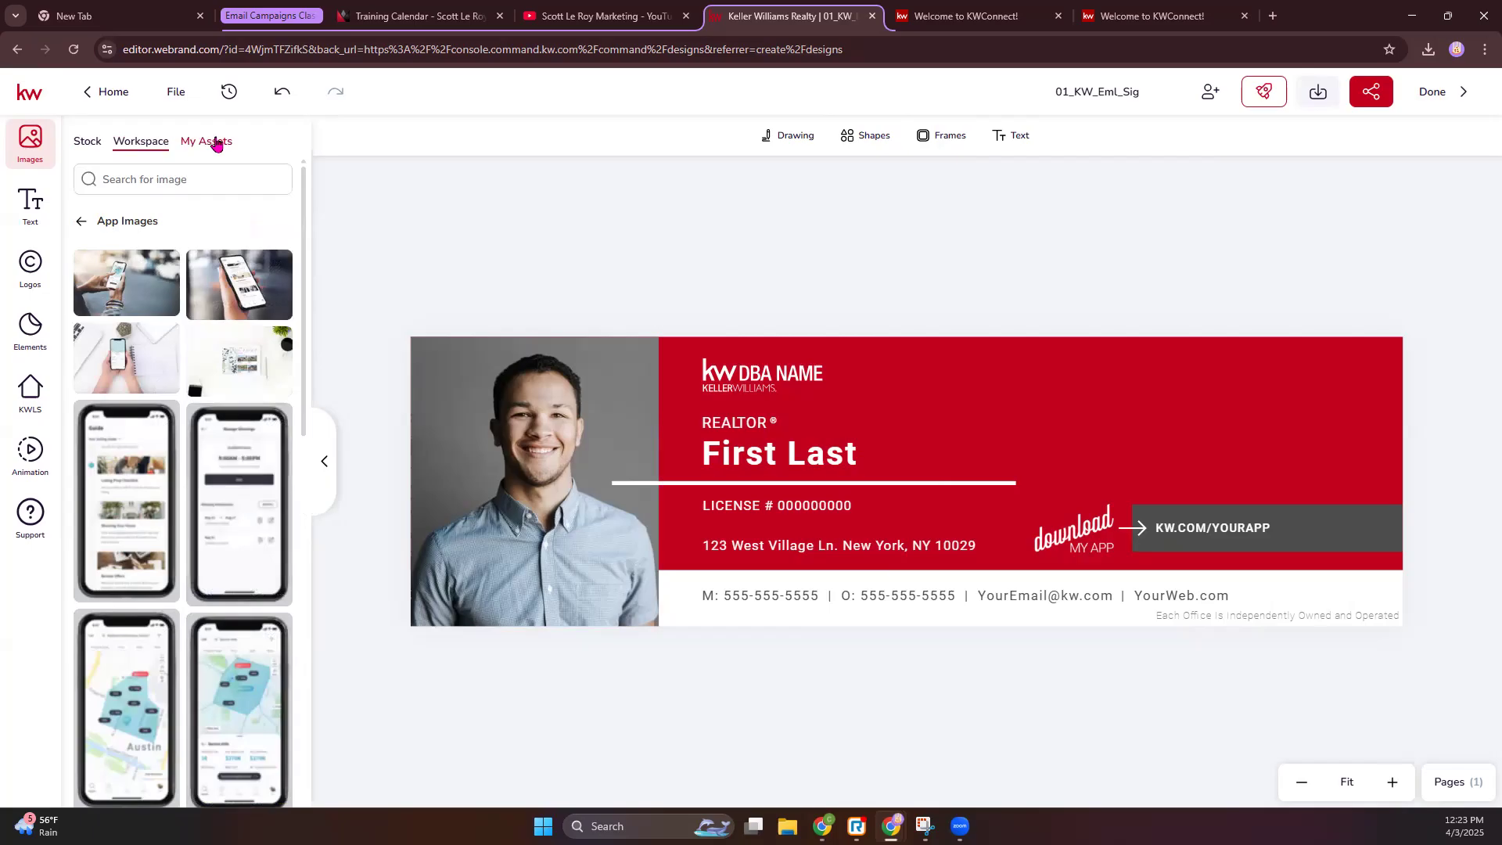
click(210, 142)
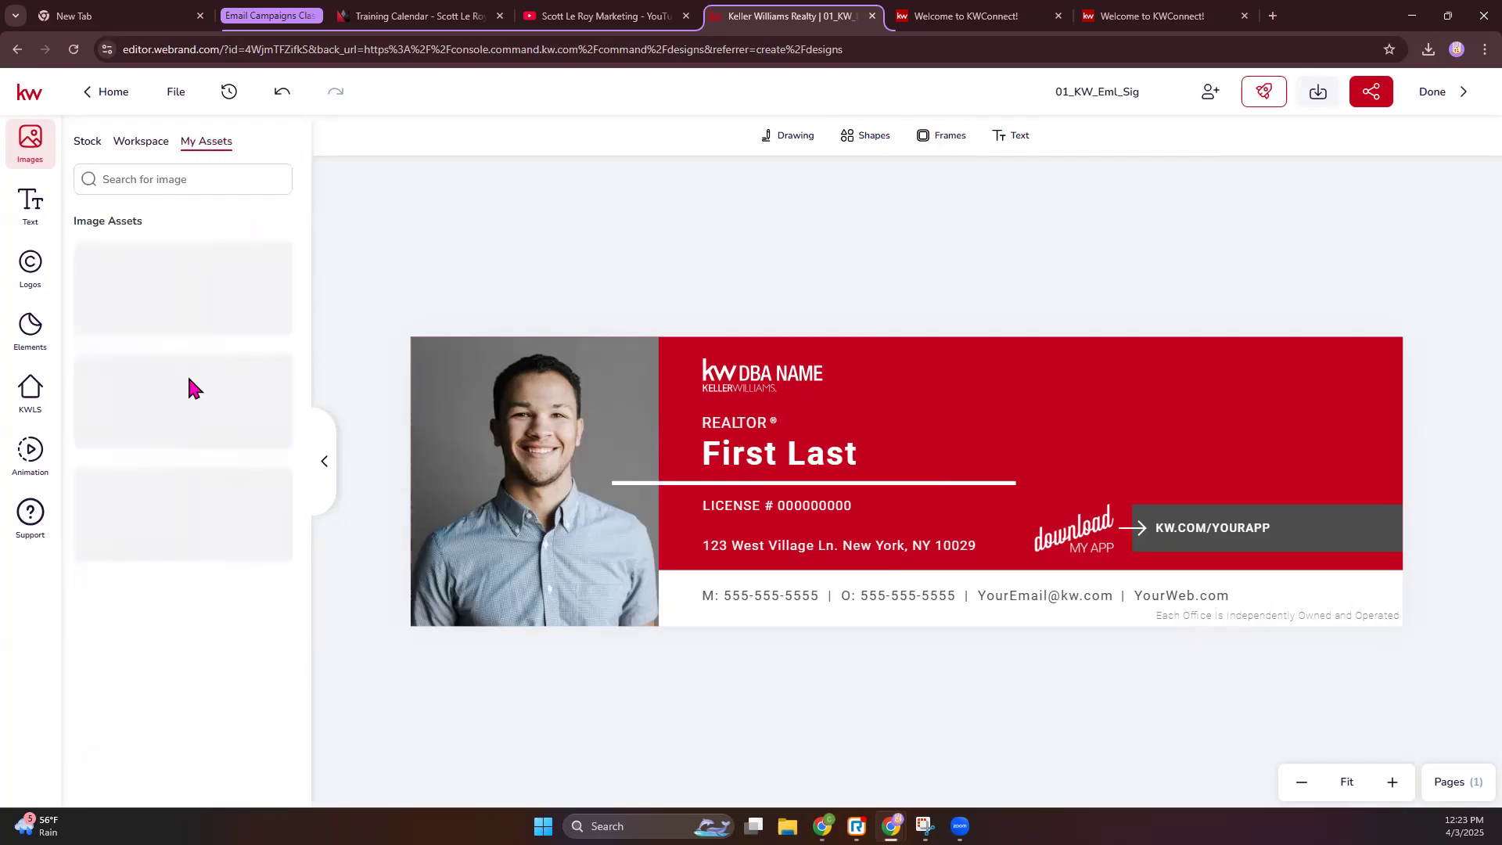
- Add a Title text box to the design, then delete it
click(37, 212)
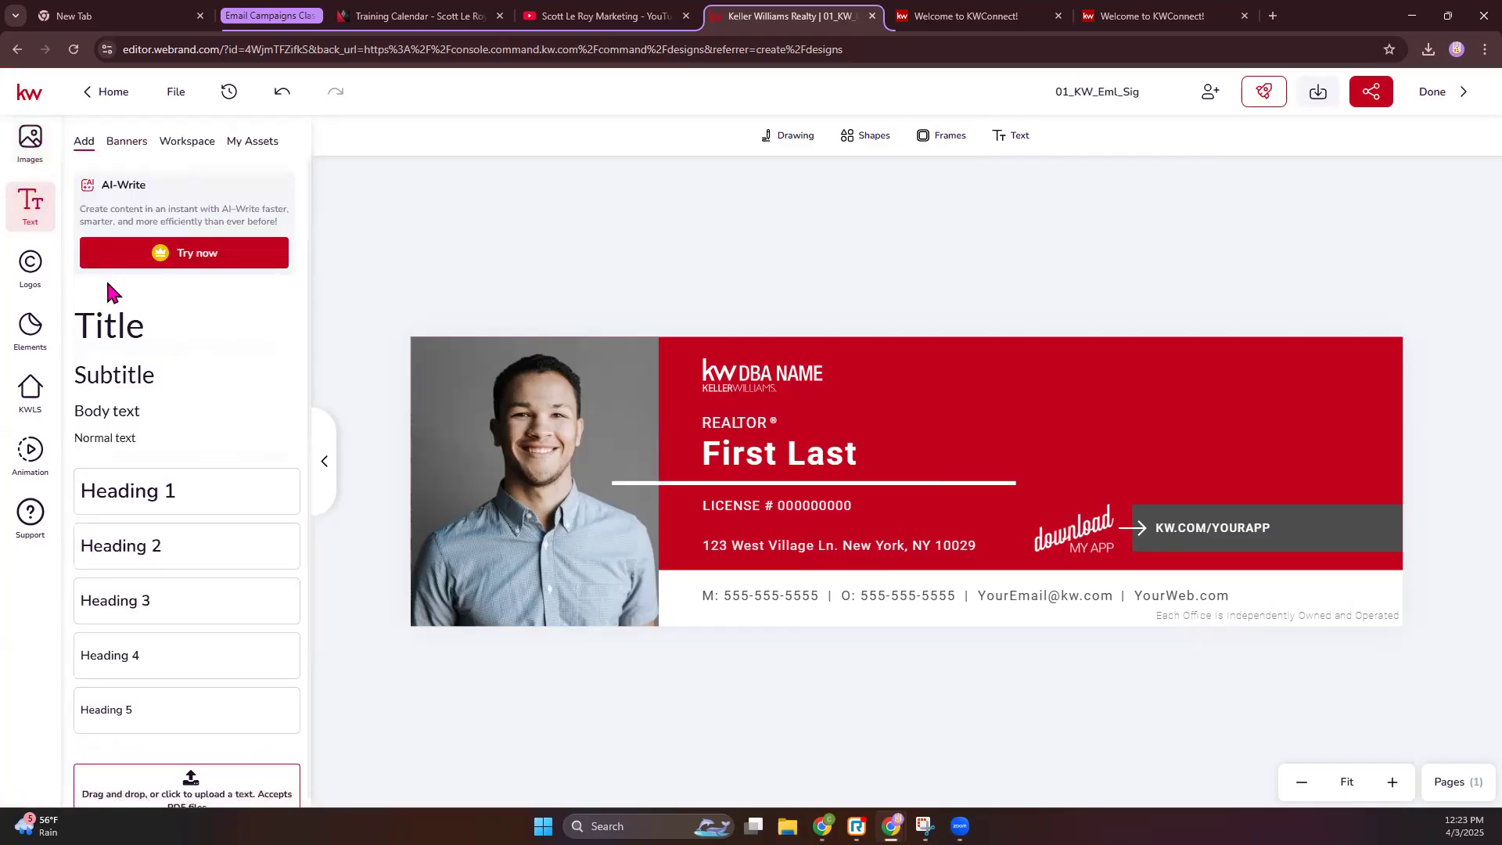
click(110, 325)
drag(905, 501, 1079, 439)
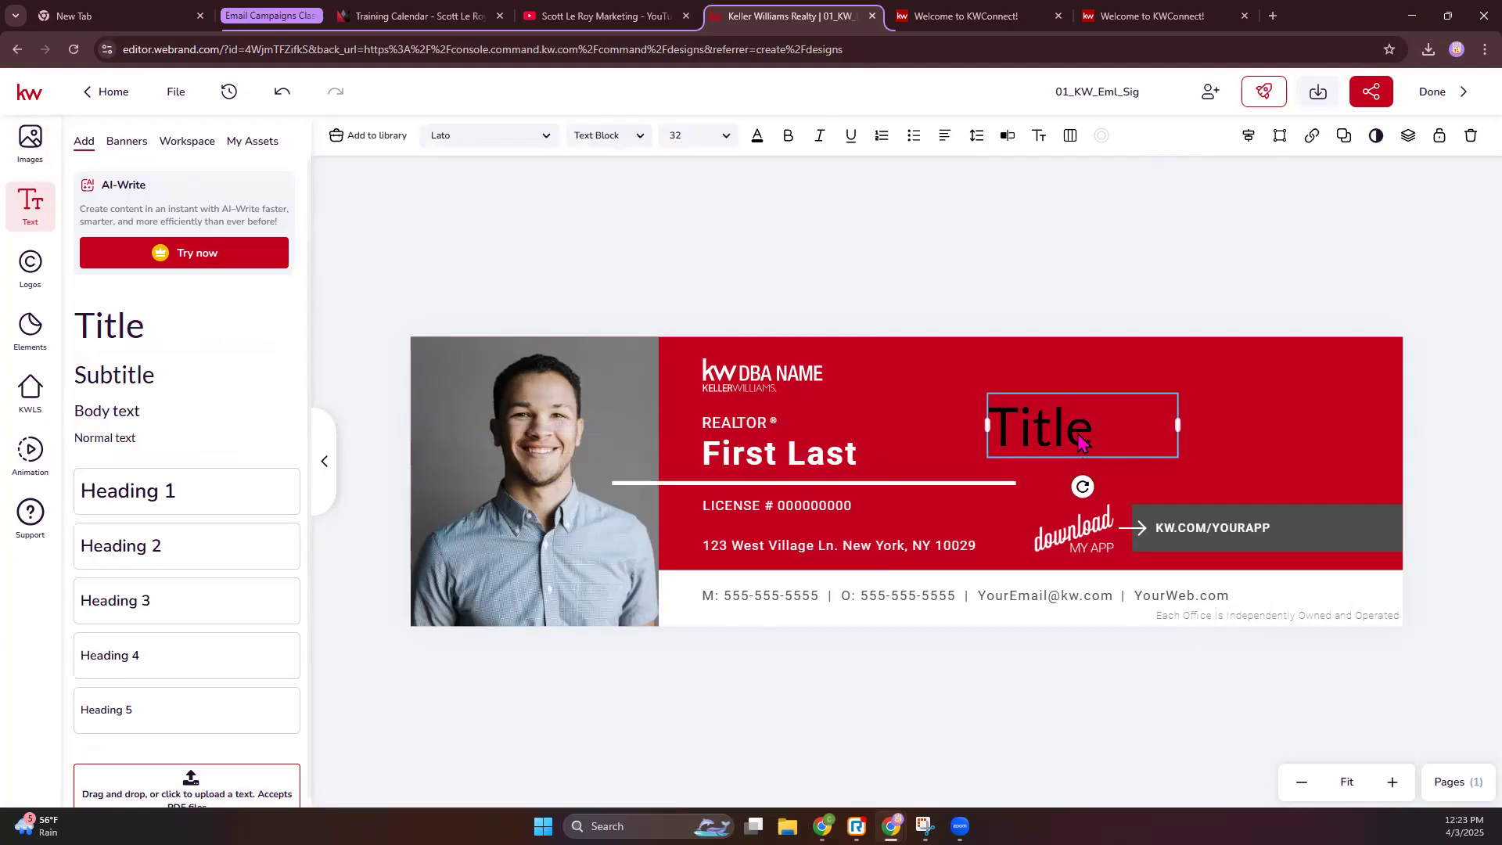
key(Delete)
- Browse text banners, text assets and logos, ending on the Elements workspace icon assets
click(133, 143)
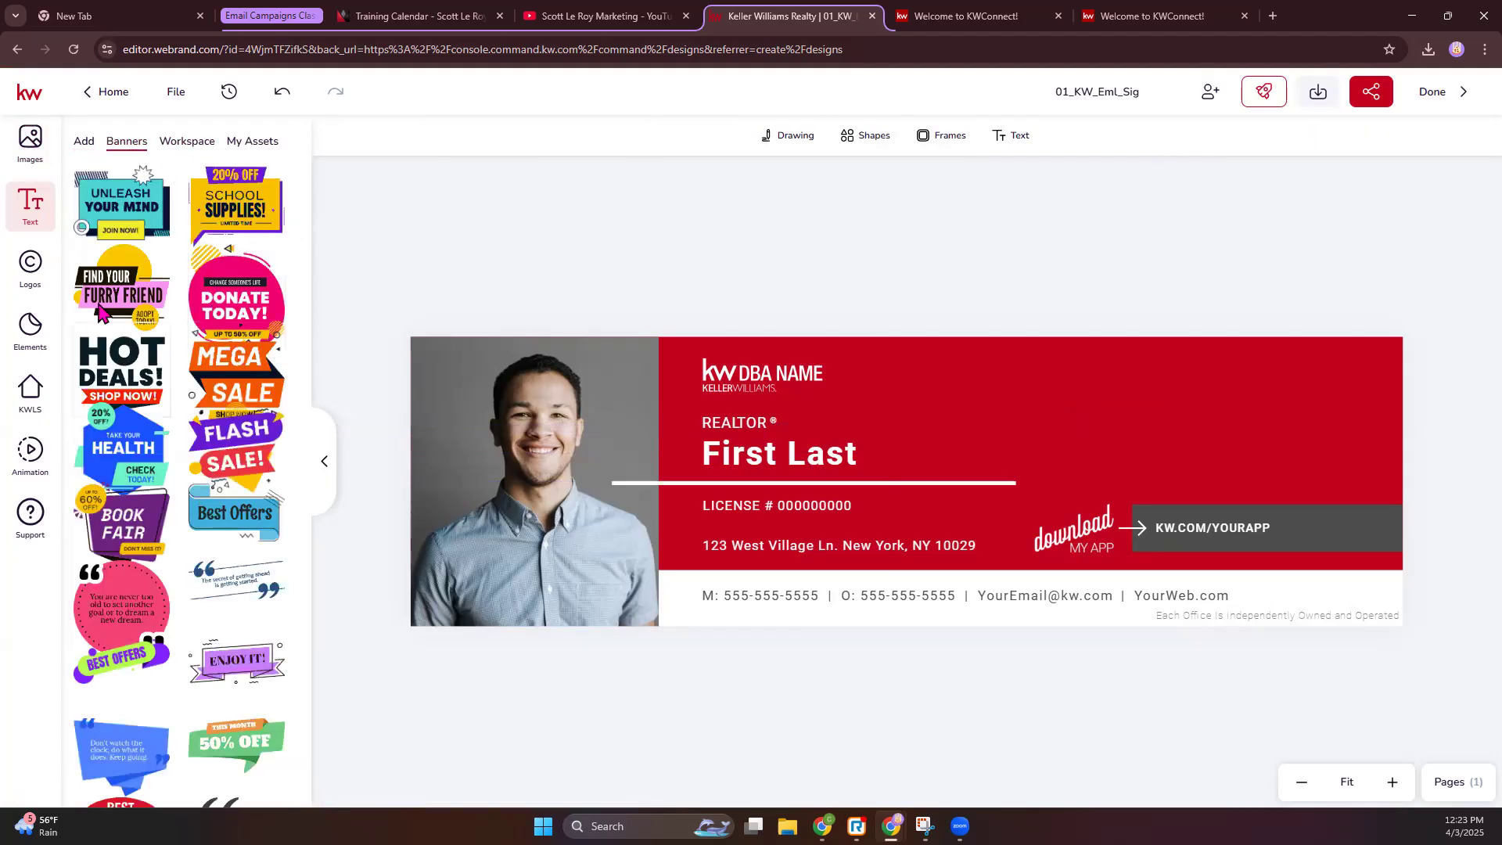
click(199, 147)
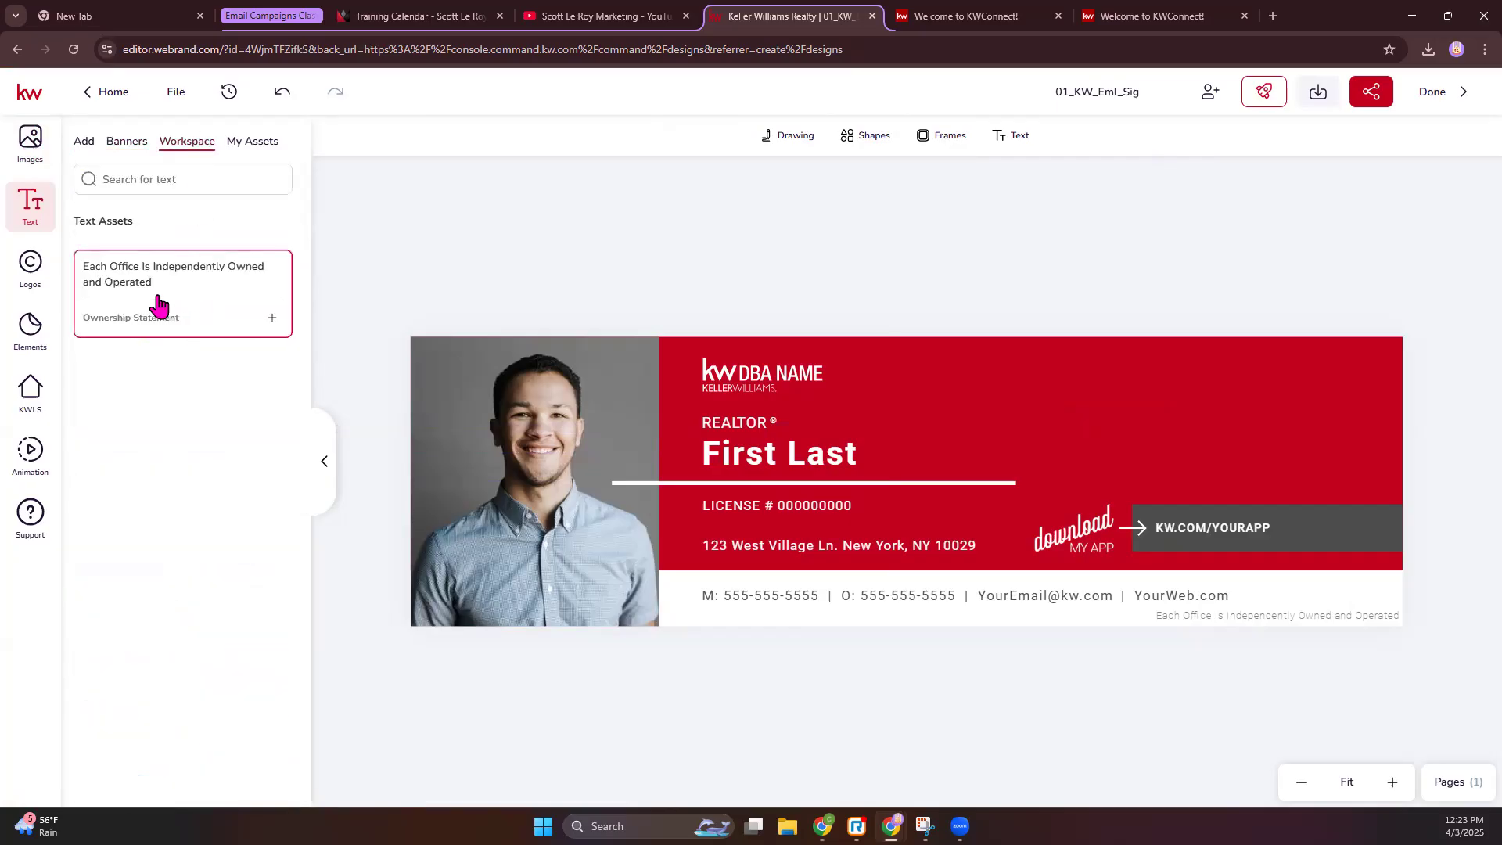
click(243, 147)
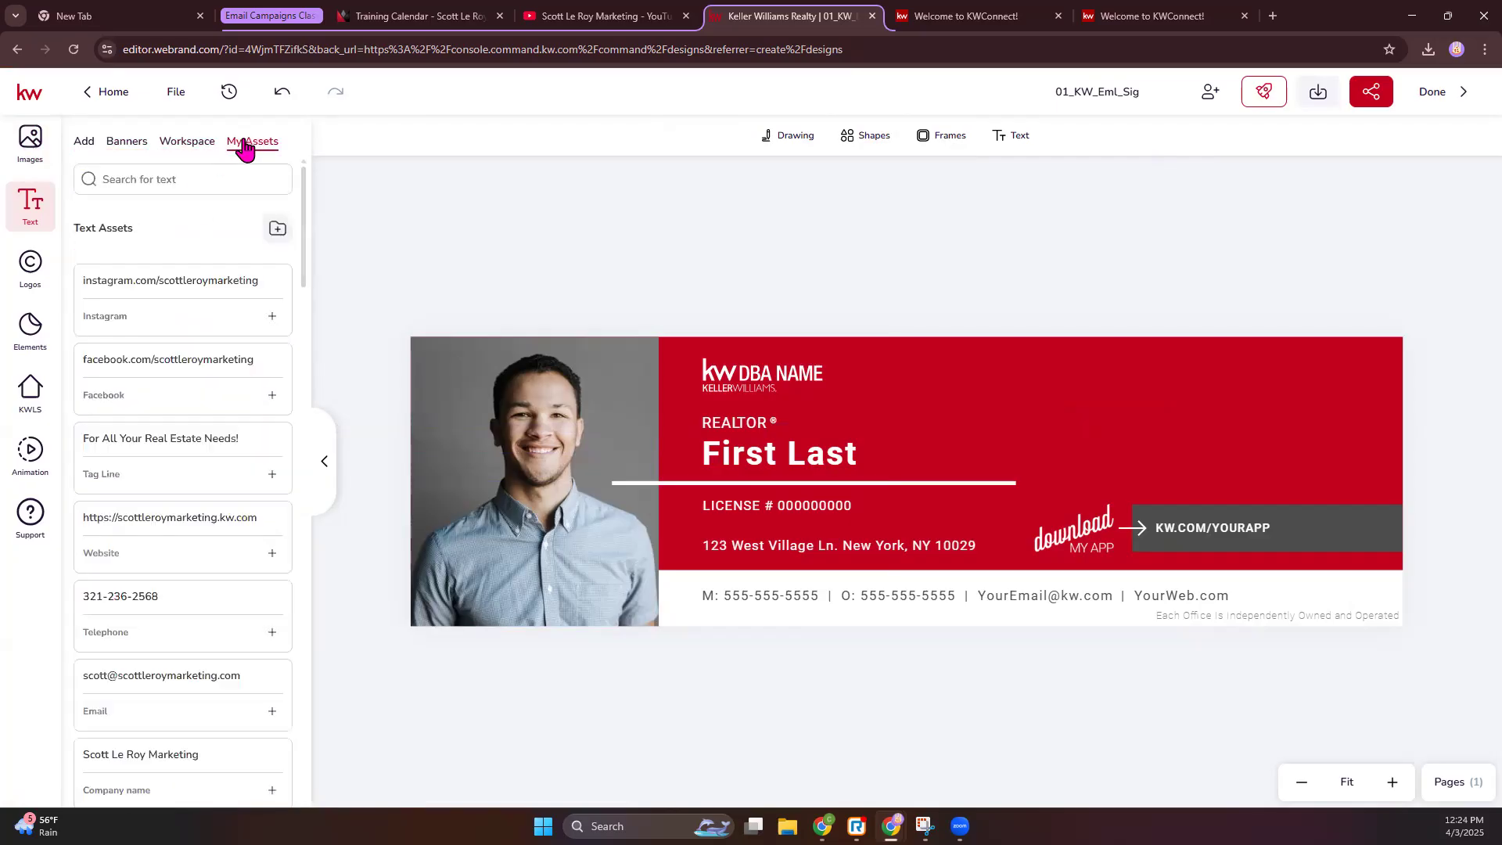
click(36, 282)
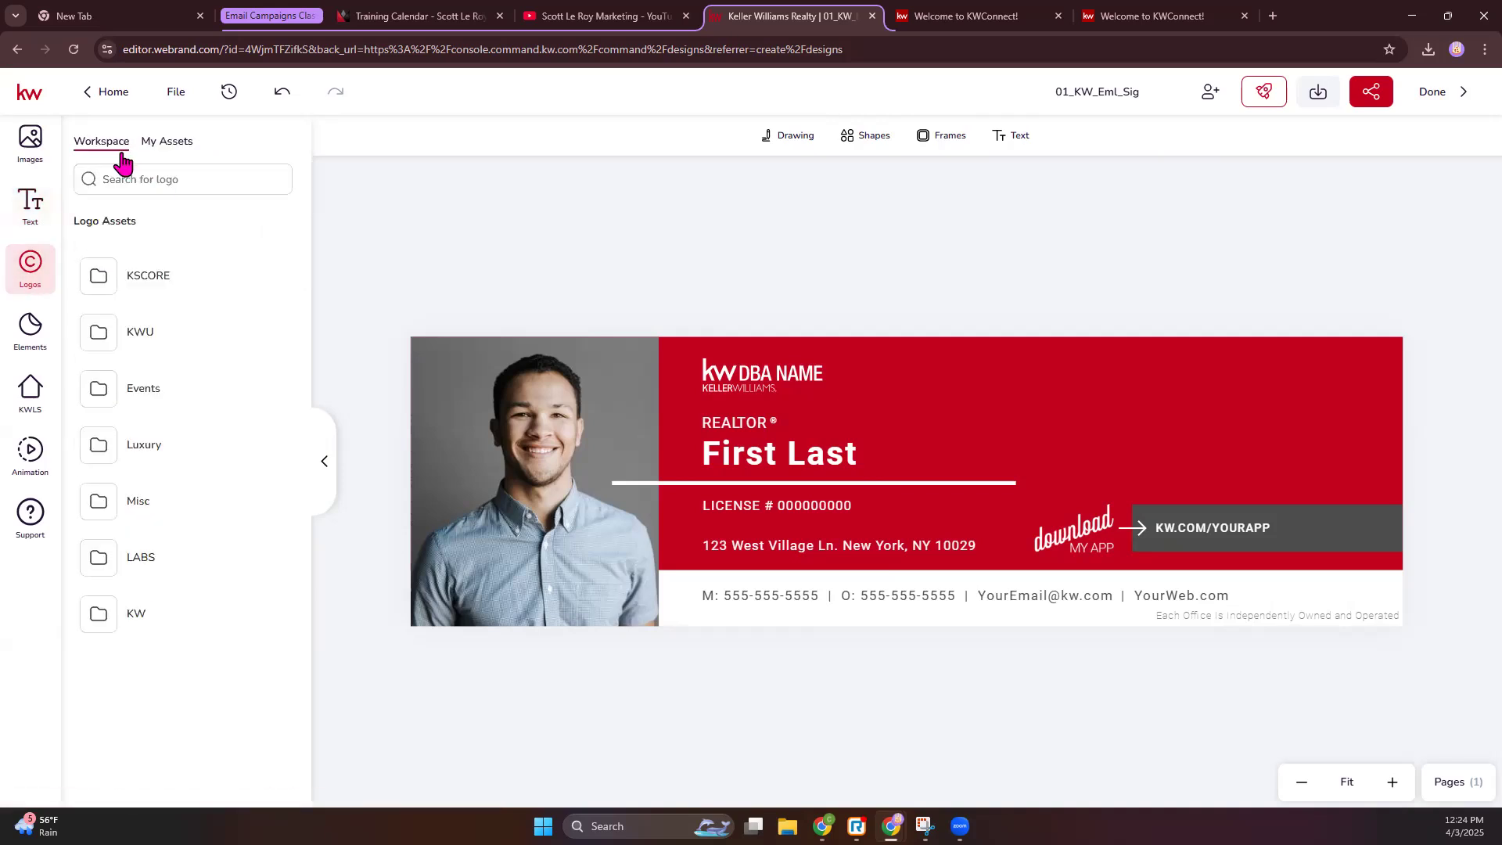
click(42, 337)
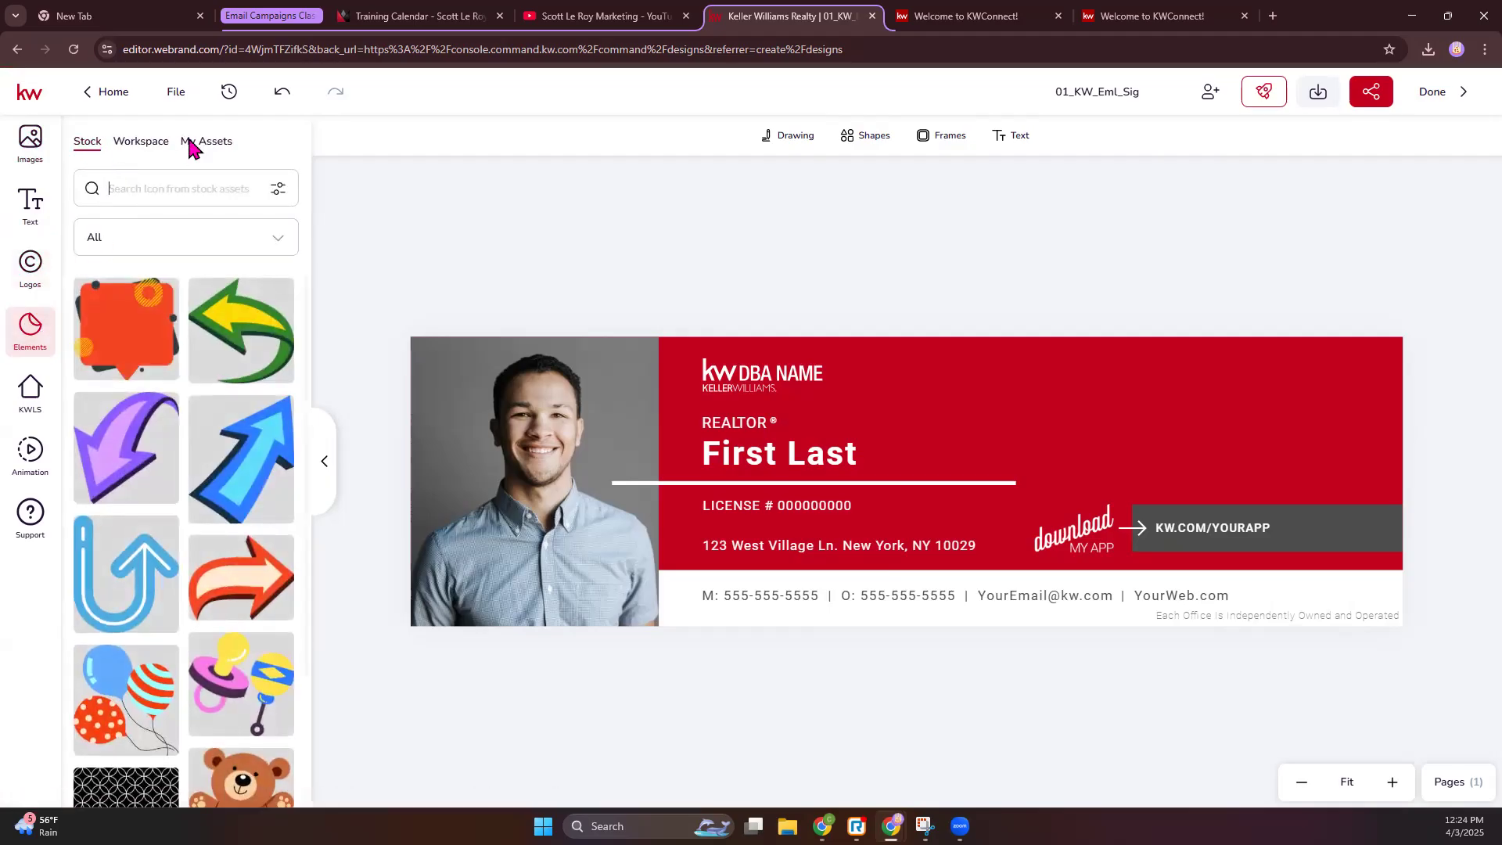
click(156, 146)
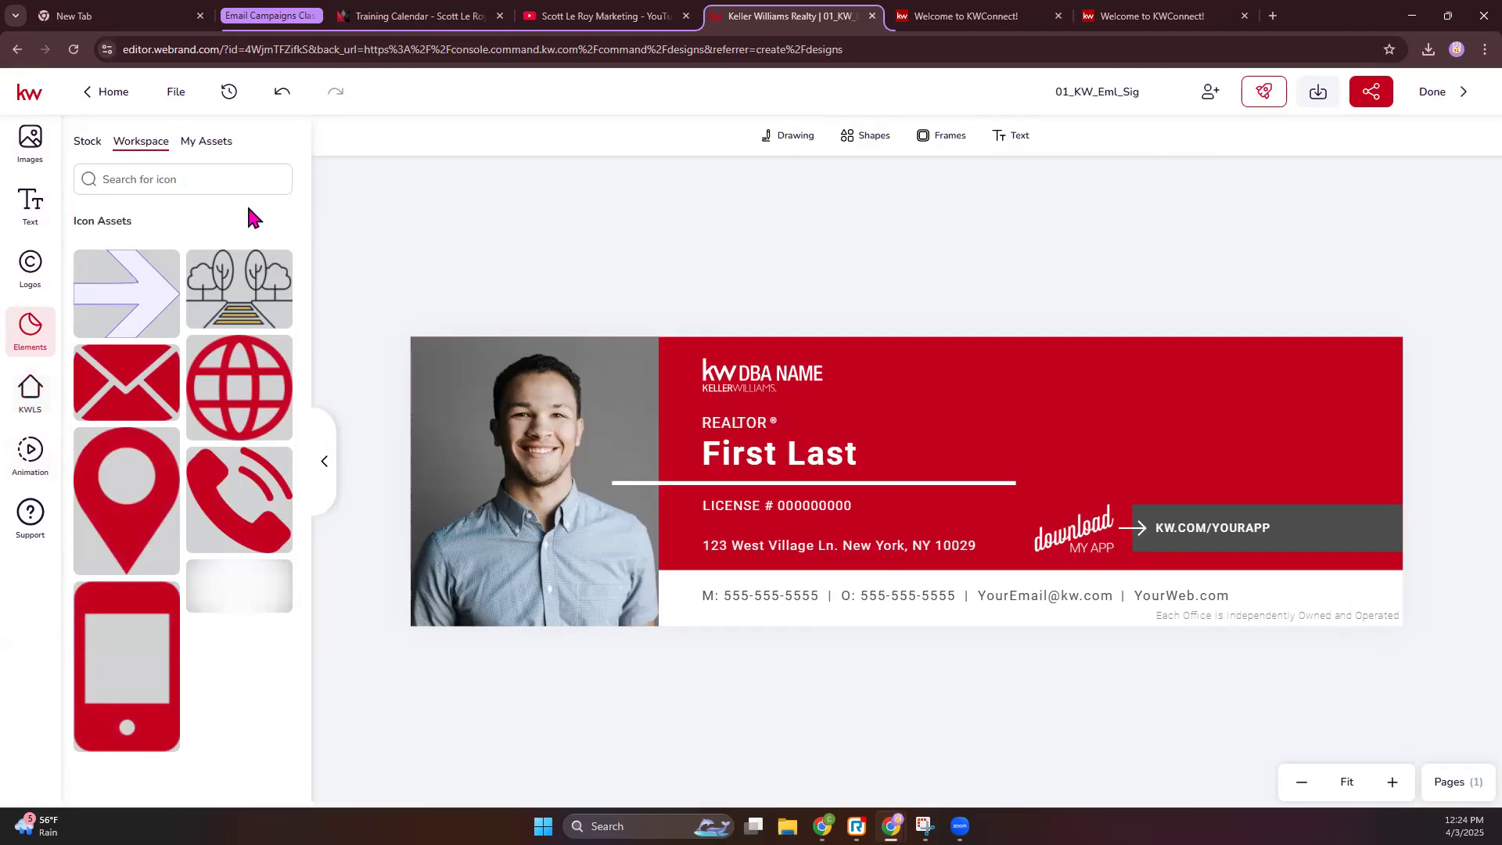
click(545, 443)
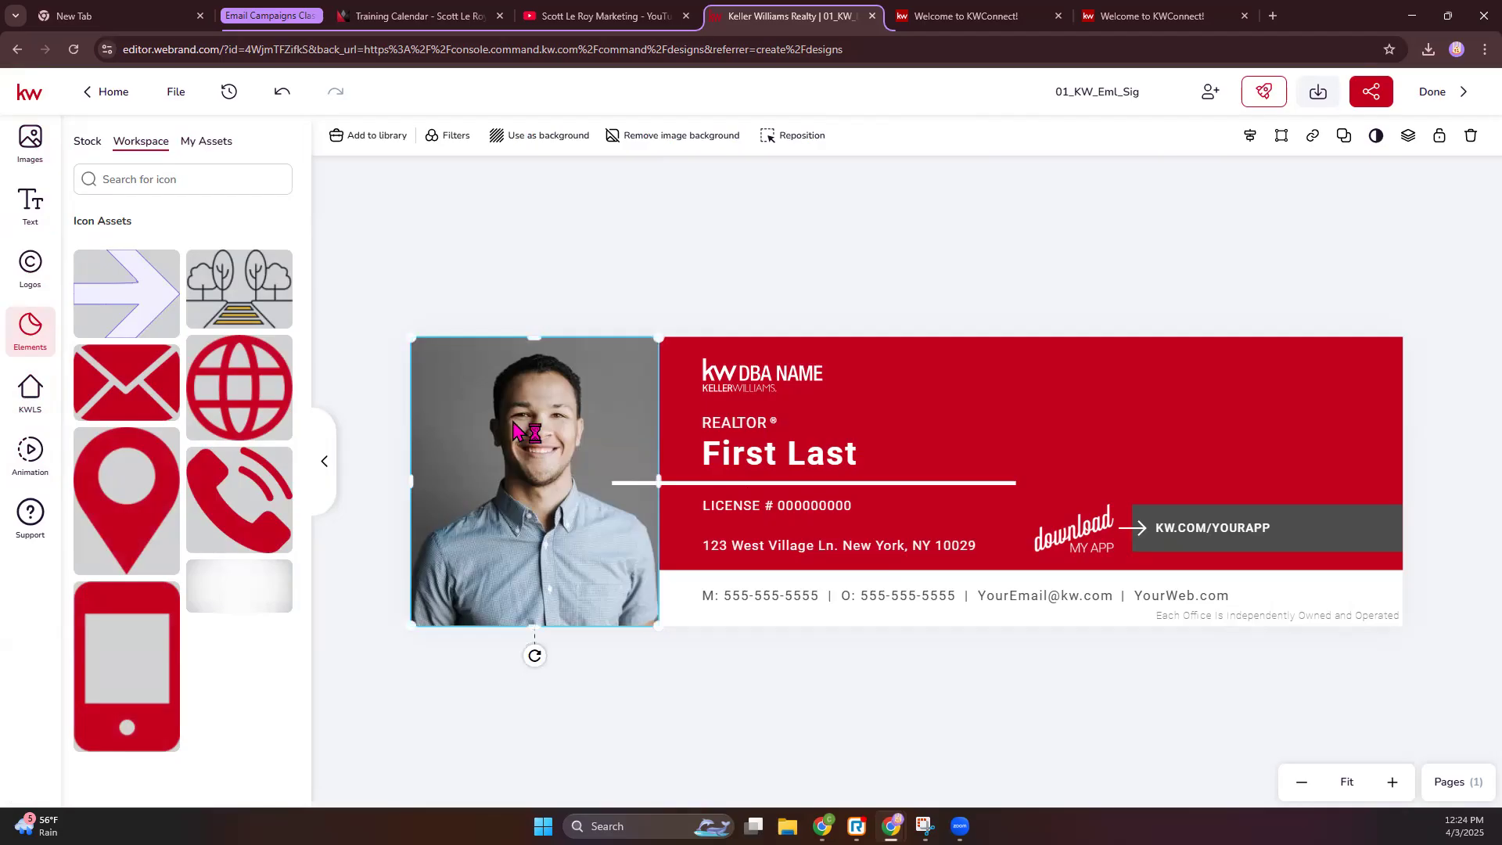
- Replace the headshot with the man-in-black-shirt photo from My Assets
click(30, 149)
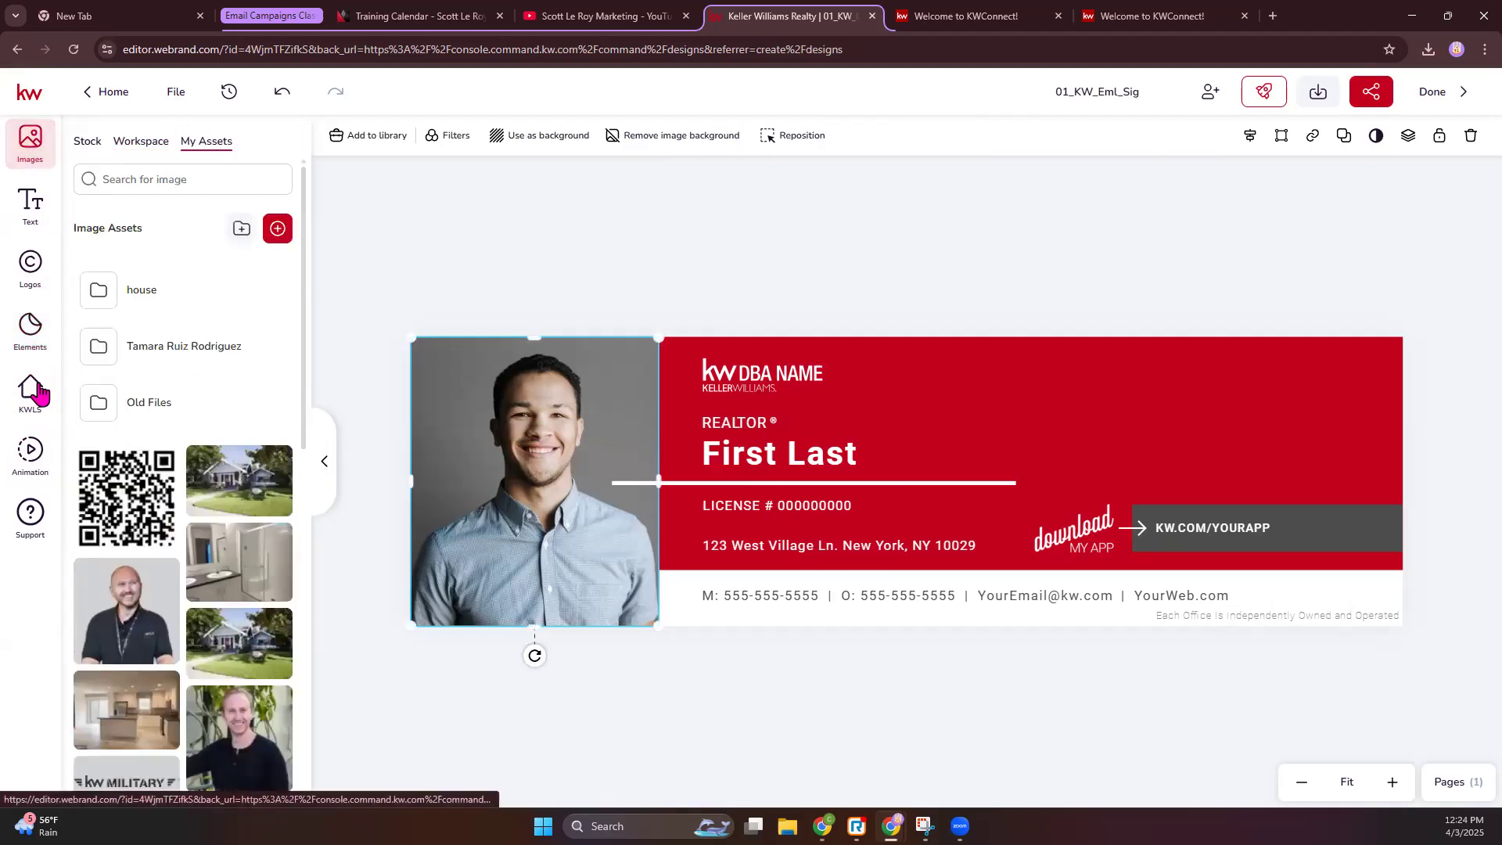
scroll(217, 493, down, 4)
scroll(218, 493, up, 3)
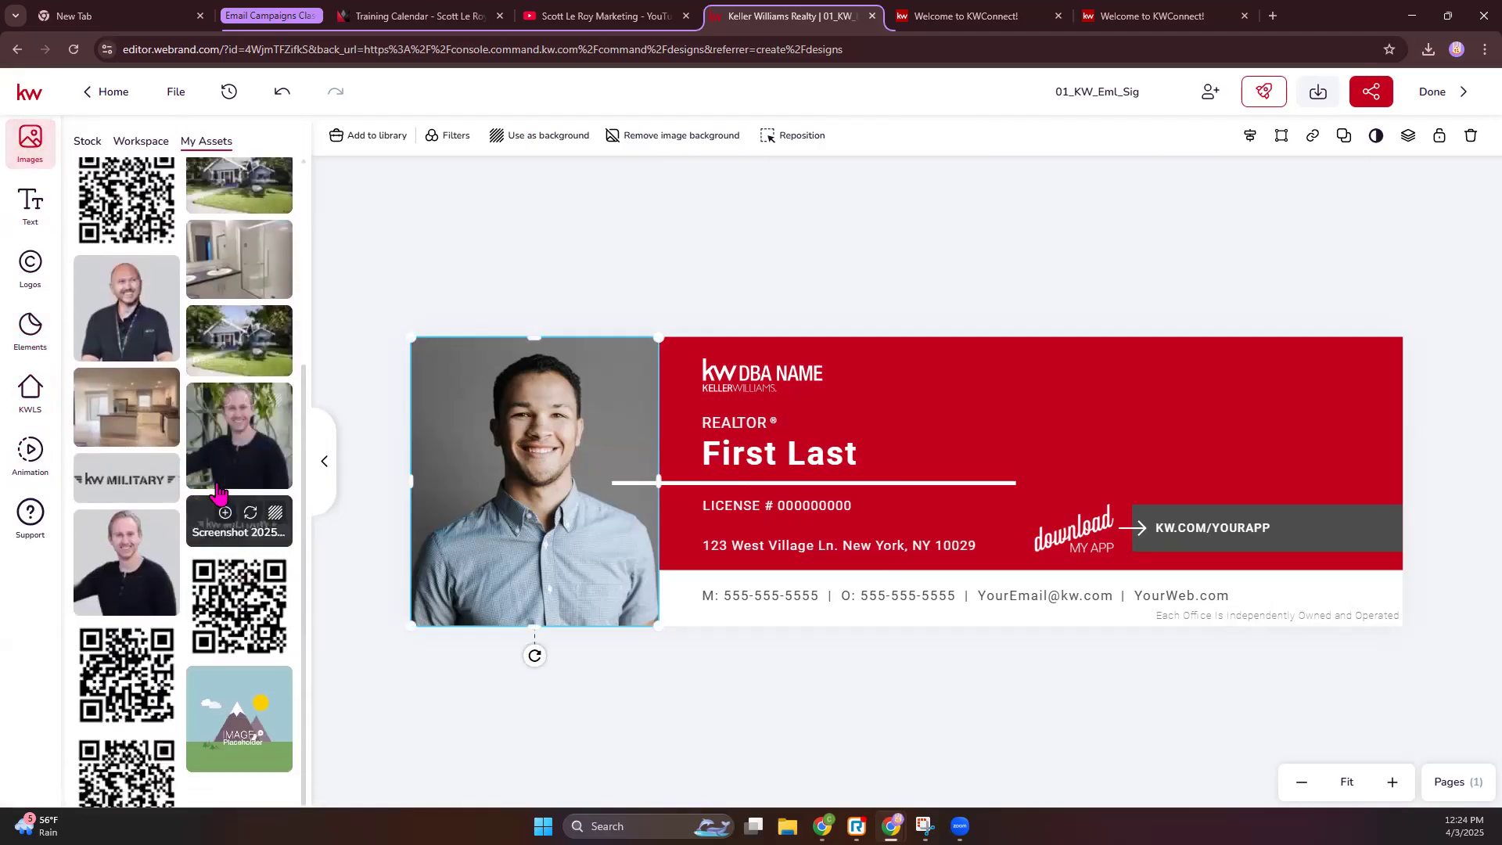
click(252, 611)
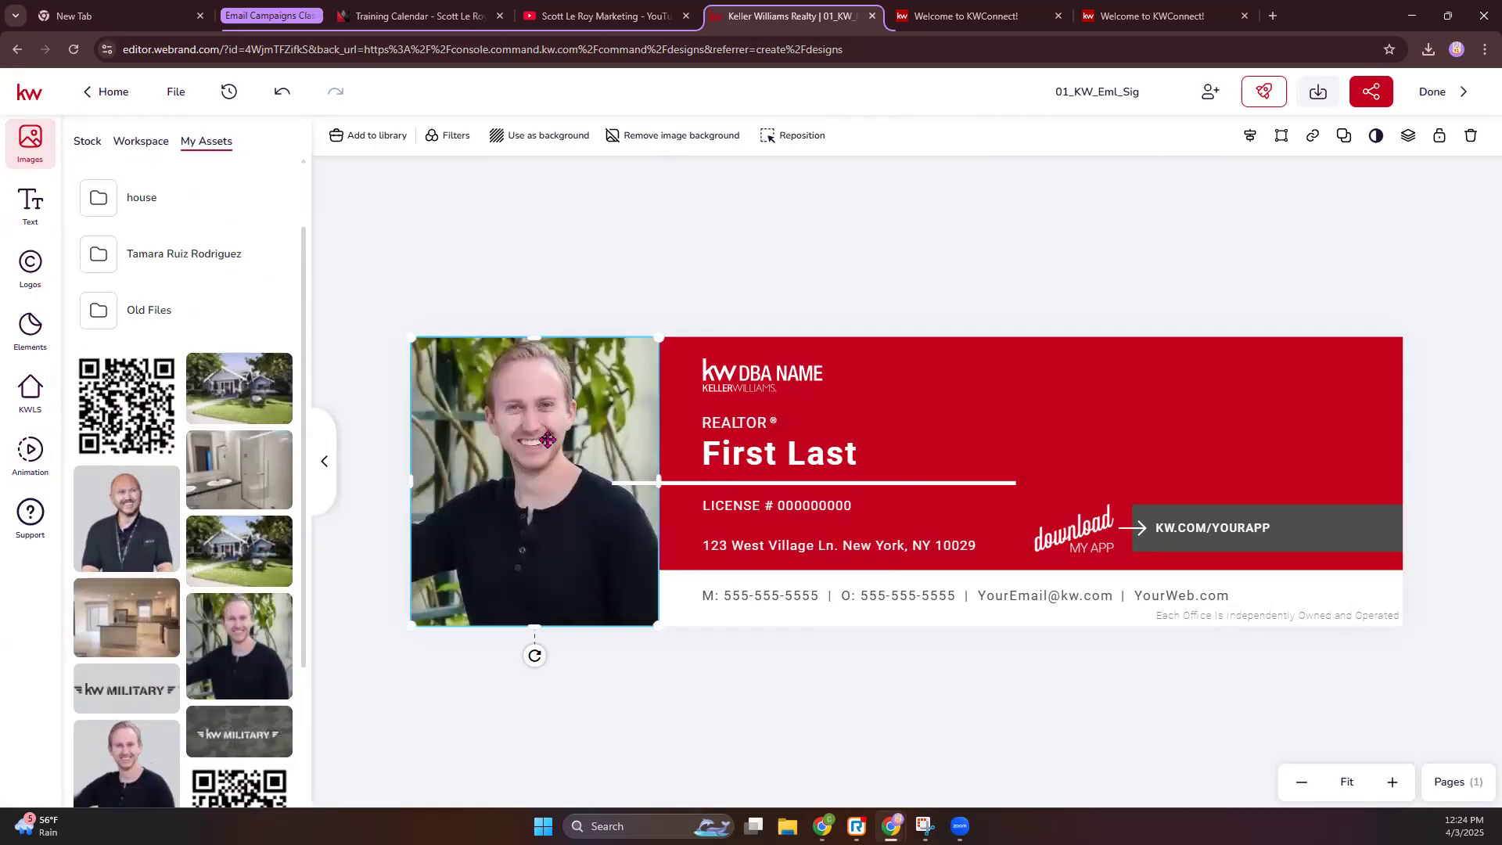
mouse_move(259, 619)
- Delete the extra copy of the photo accidentally added to the banner
click(799, 271)
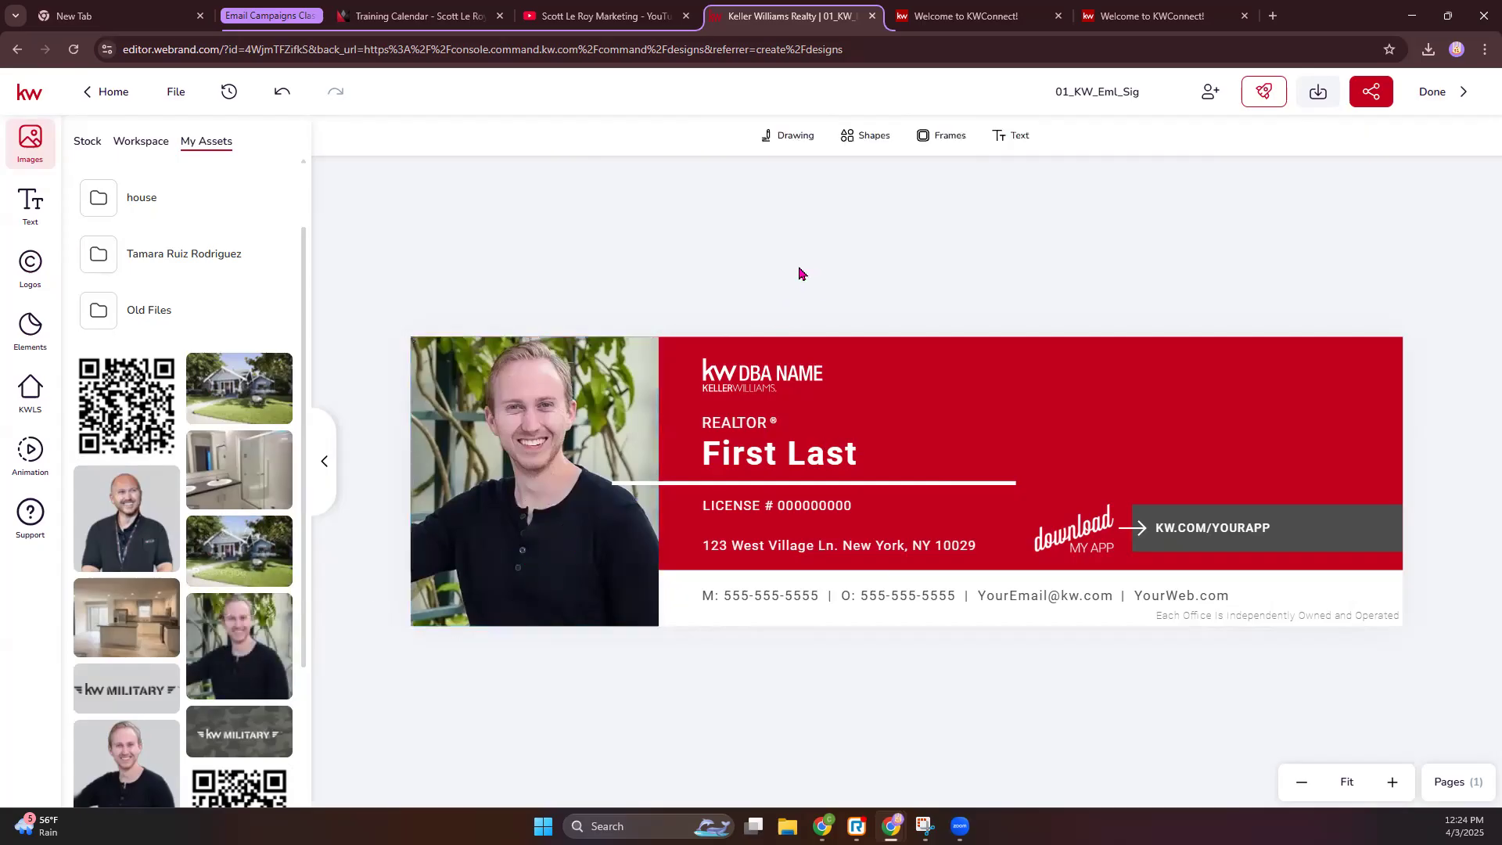
click(250, 664)
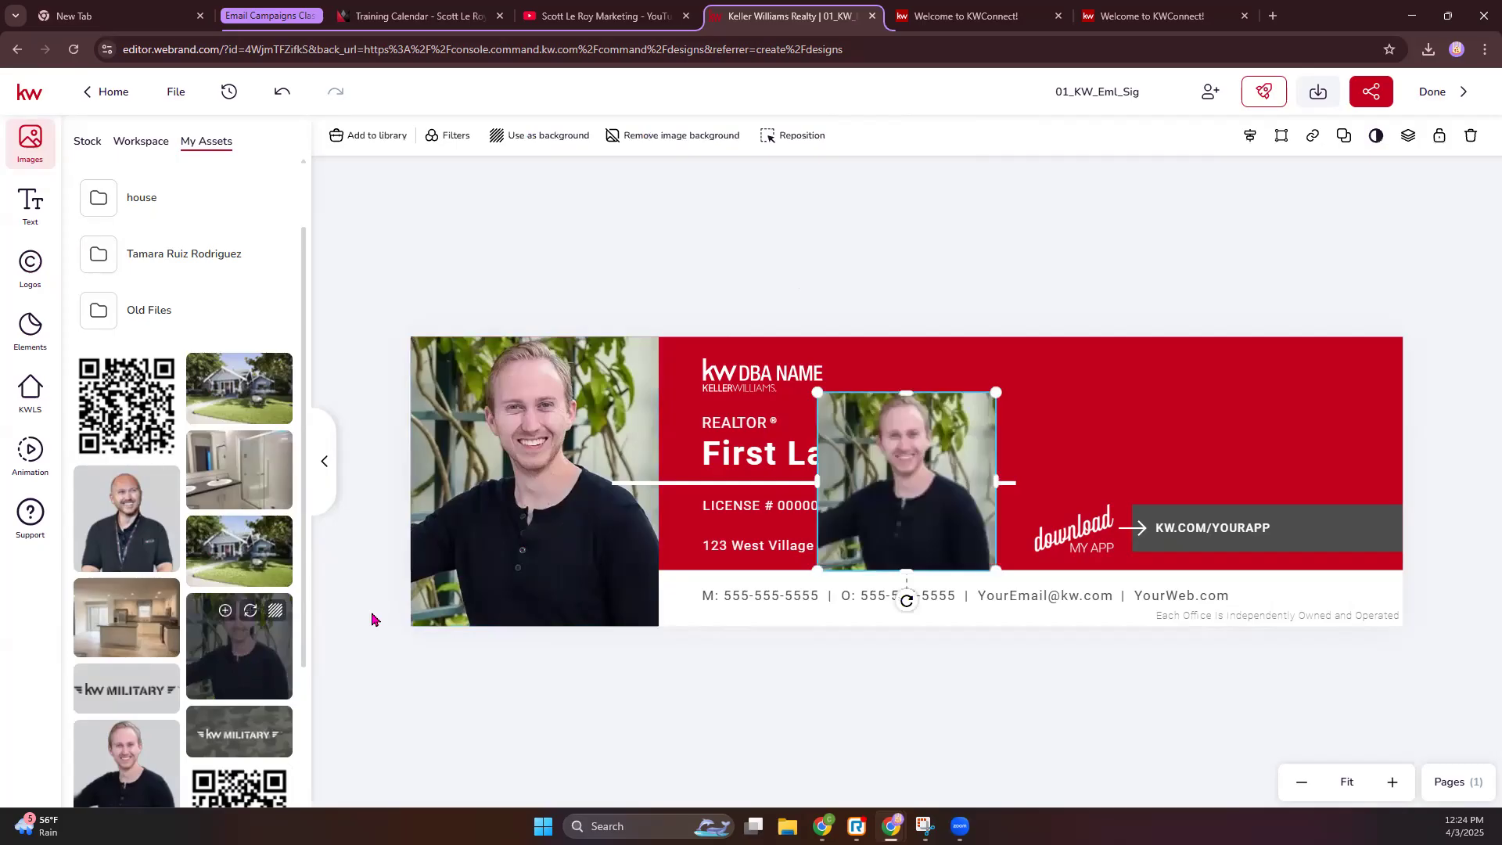
drag(923, 442, 996, 421)
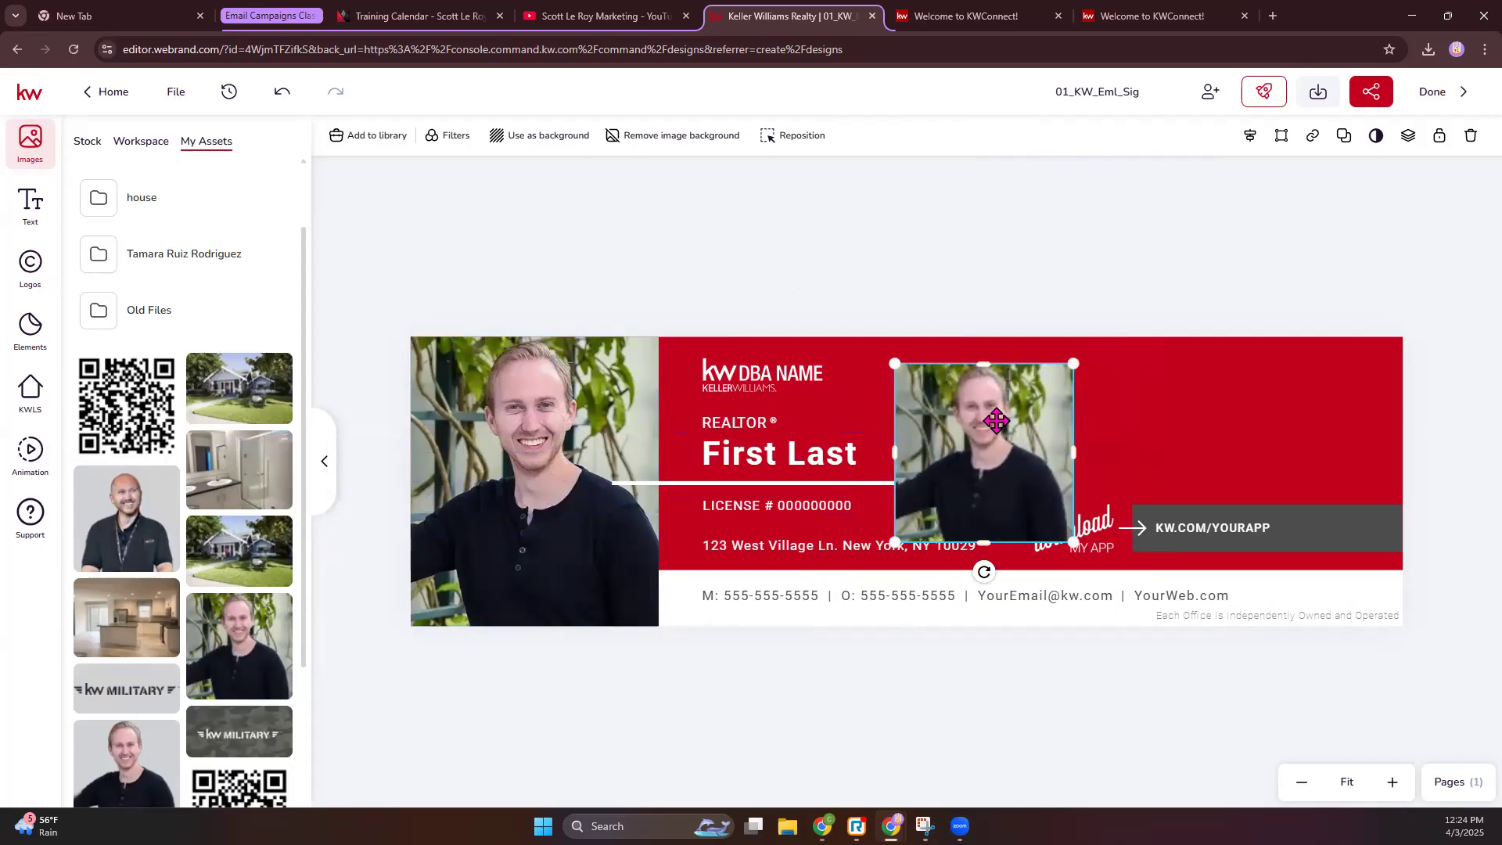
key(Delete)
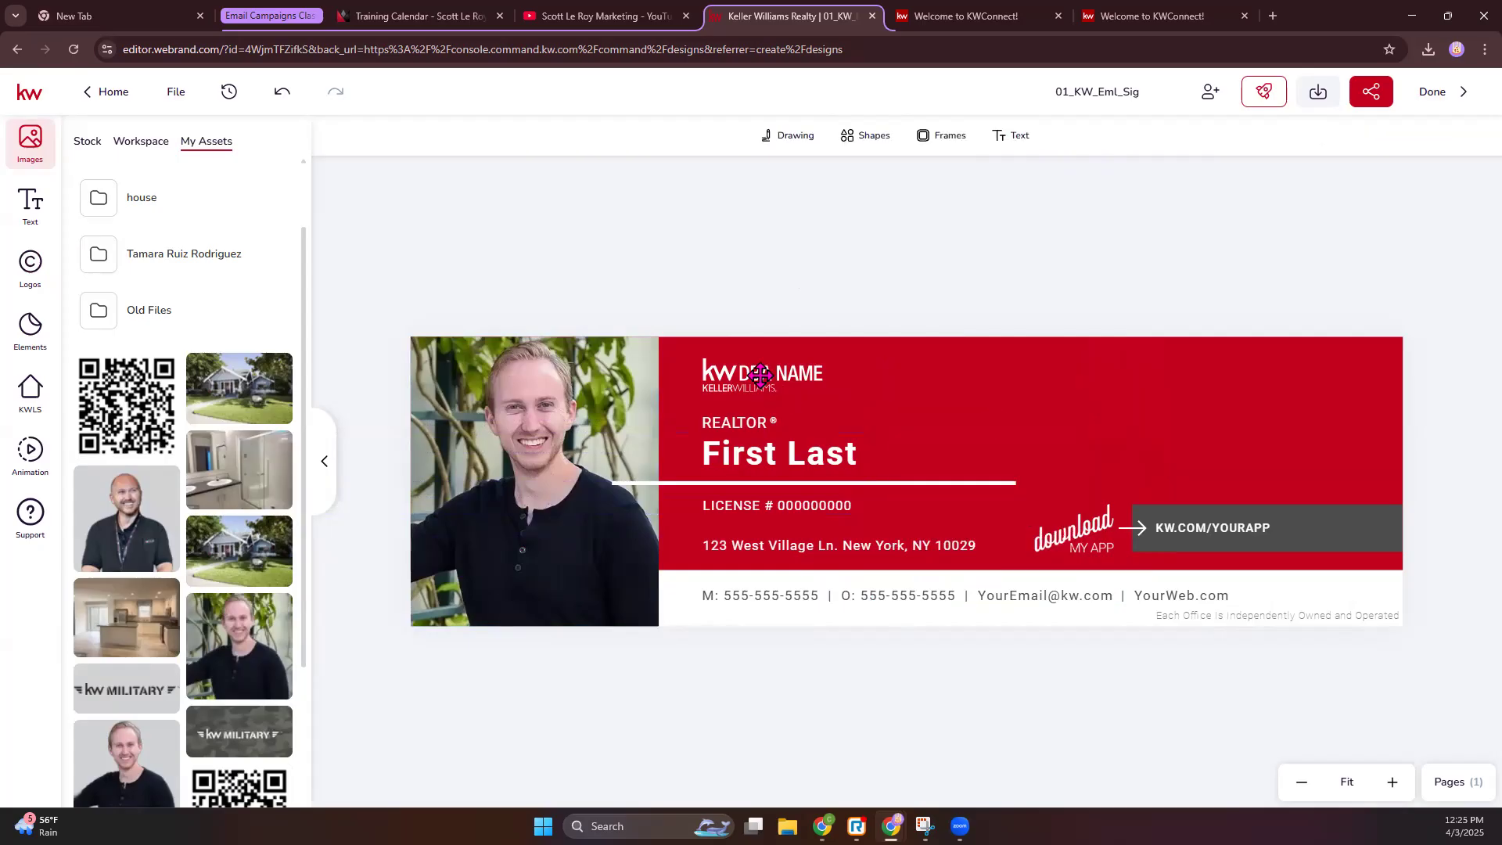
- Replace the kw DBA NAME logo with the Elite logo and move it to the top-right corner
click(760, 376)
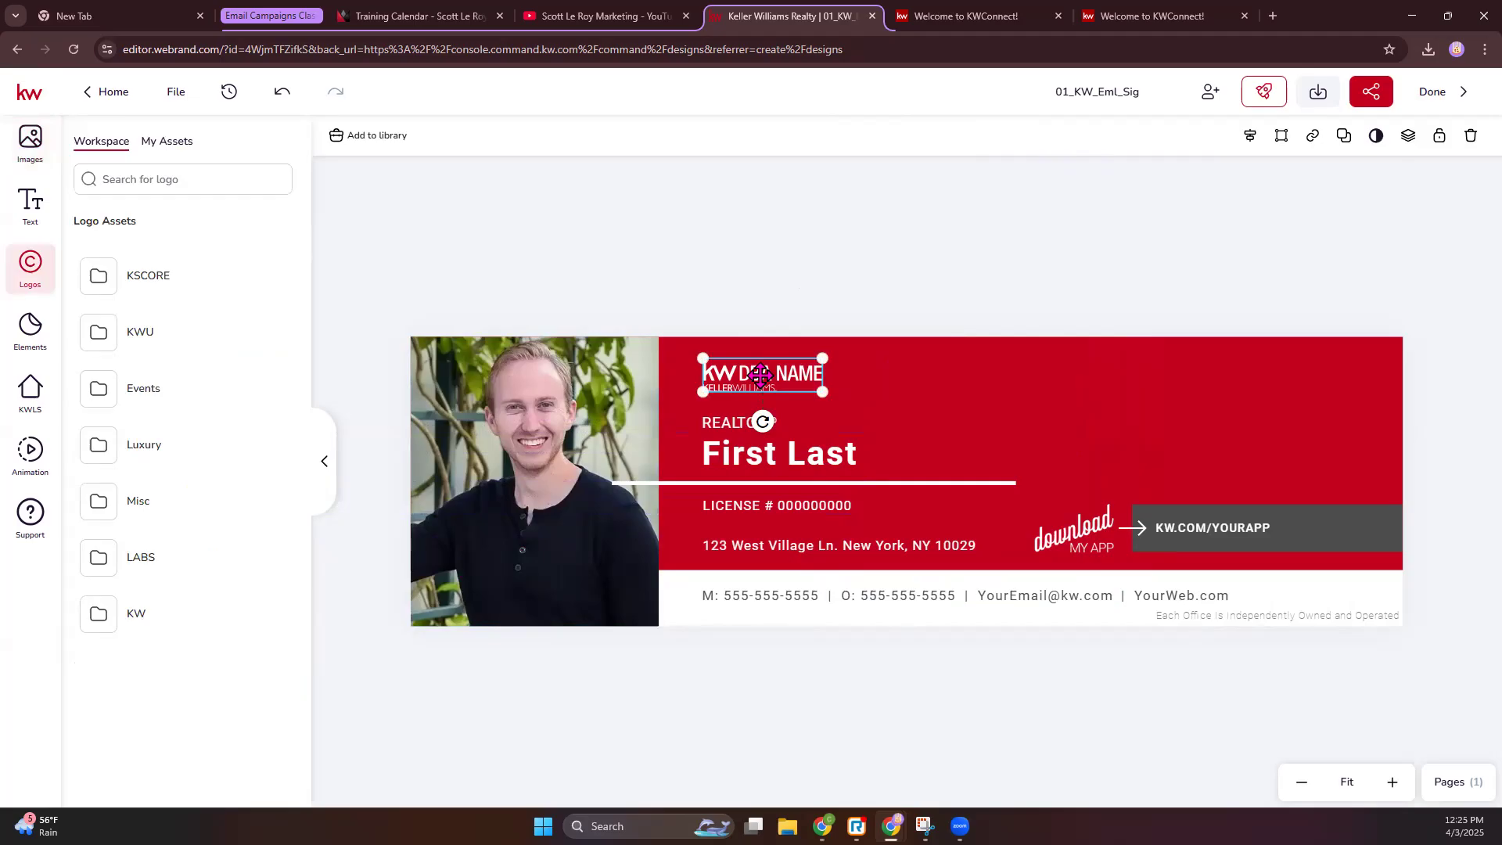
click(186, 145)
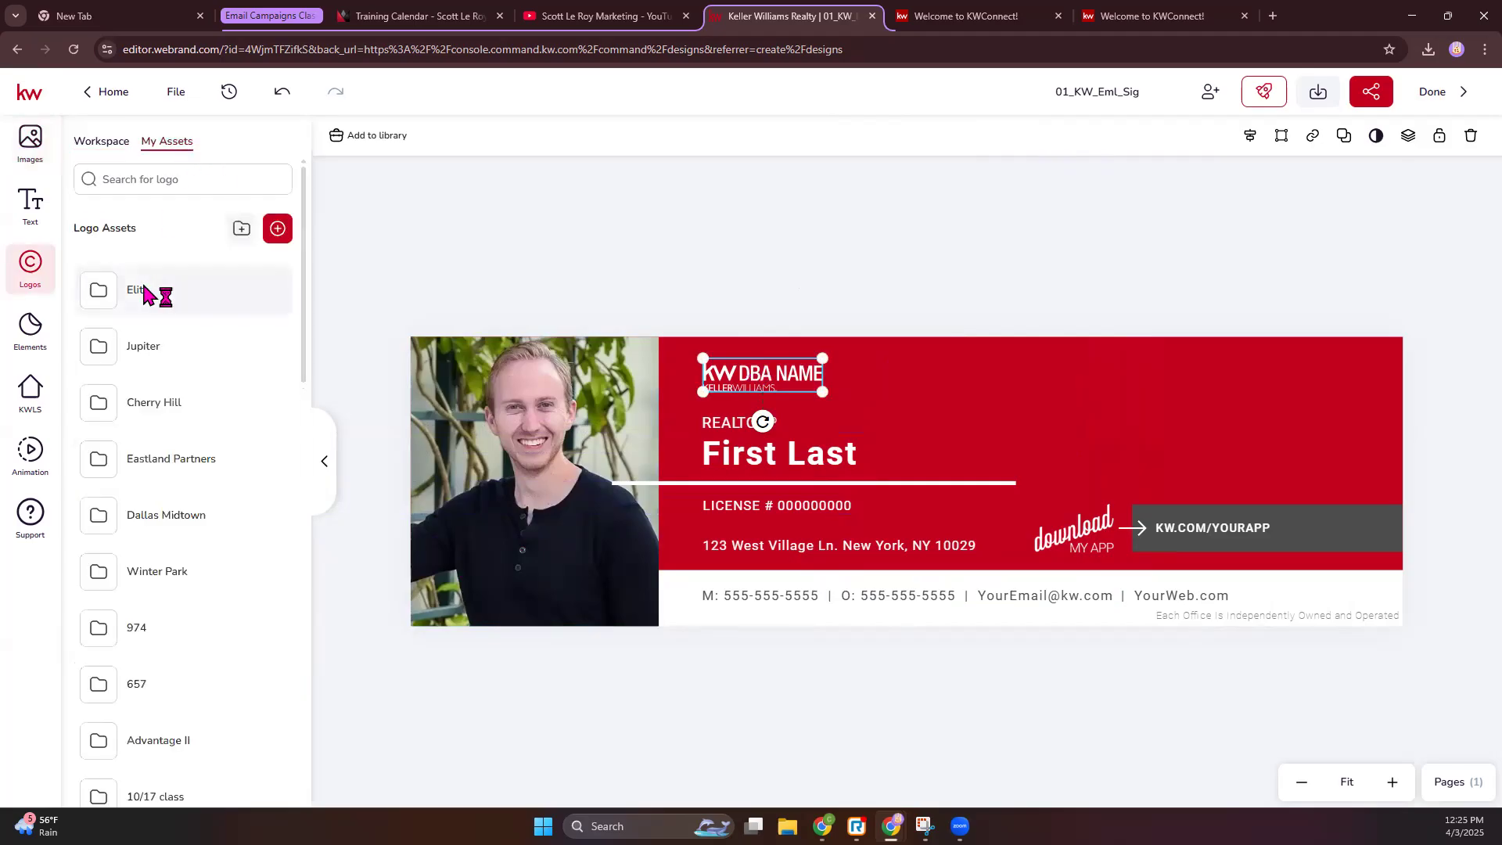
click(144, 291)
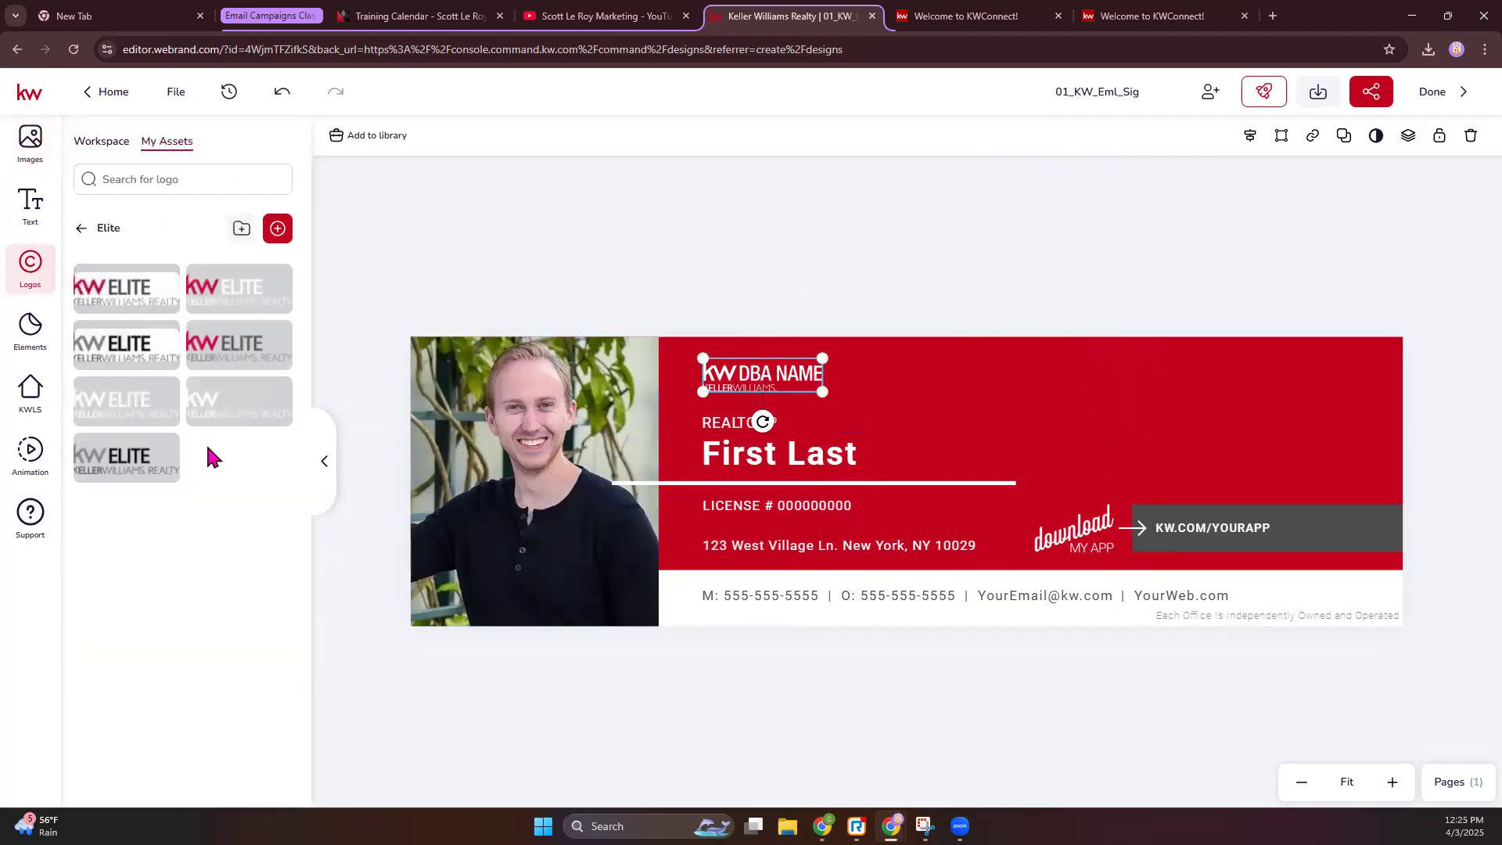
mouse_move(152, 429)
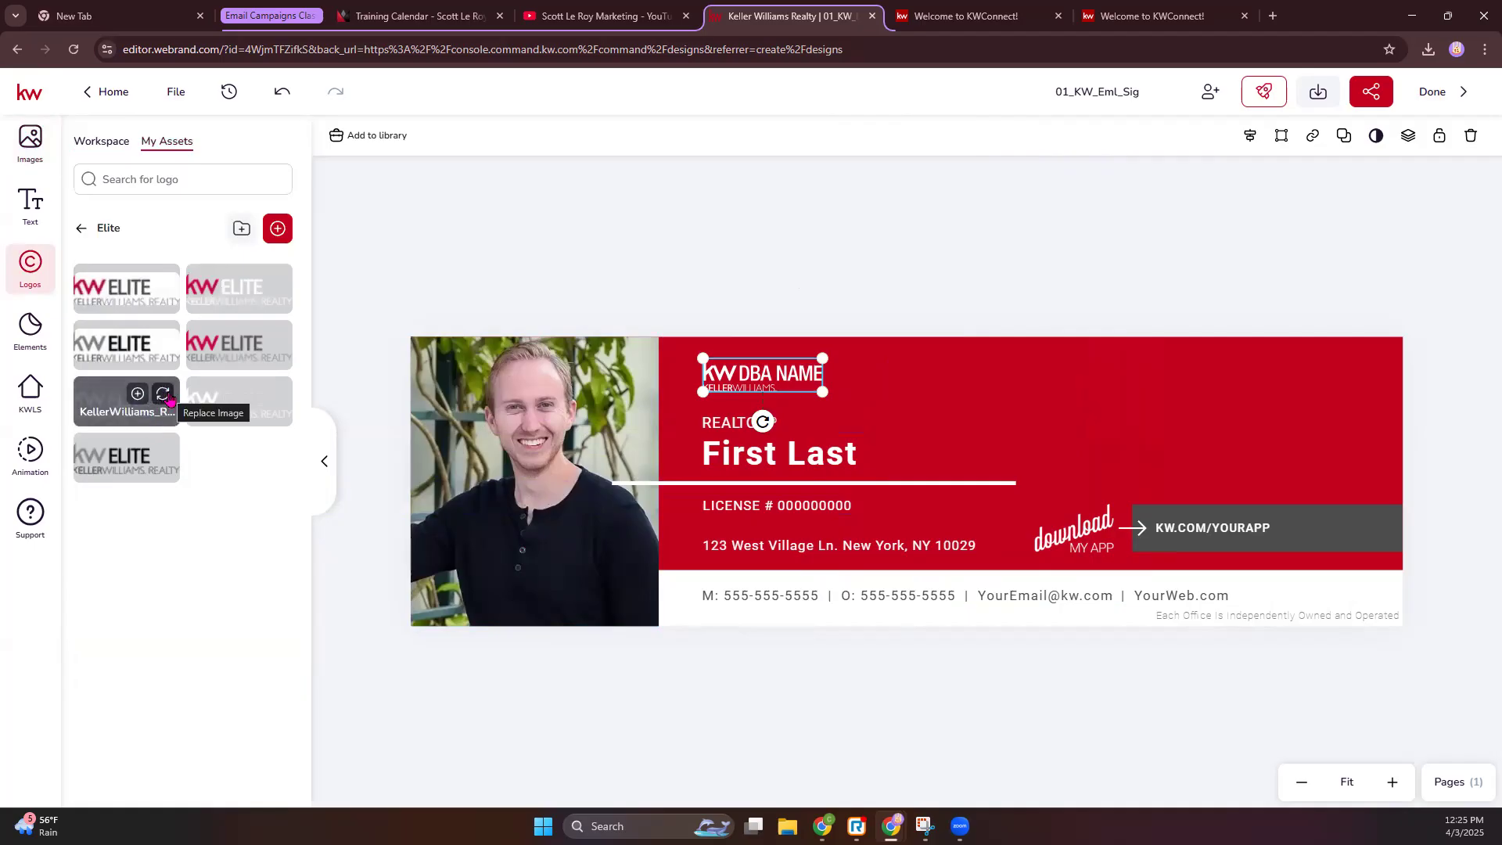
click(164, 394)
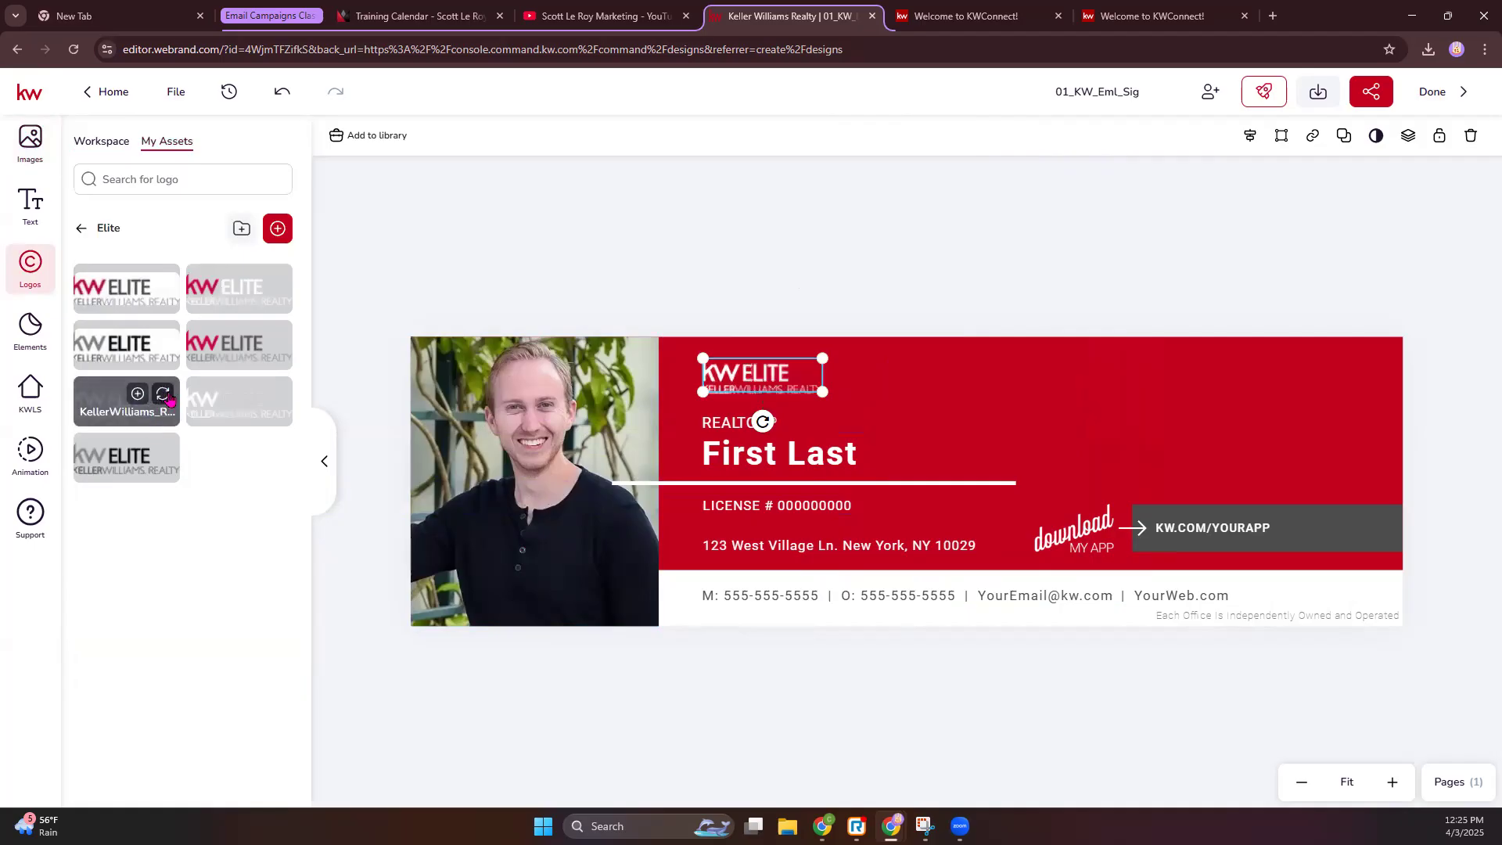
click(917, 278)
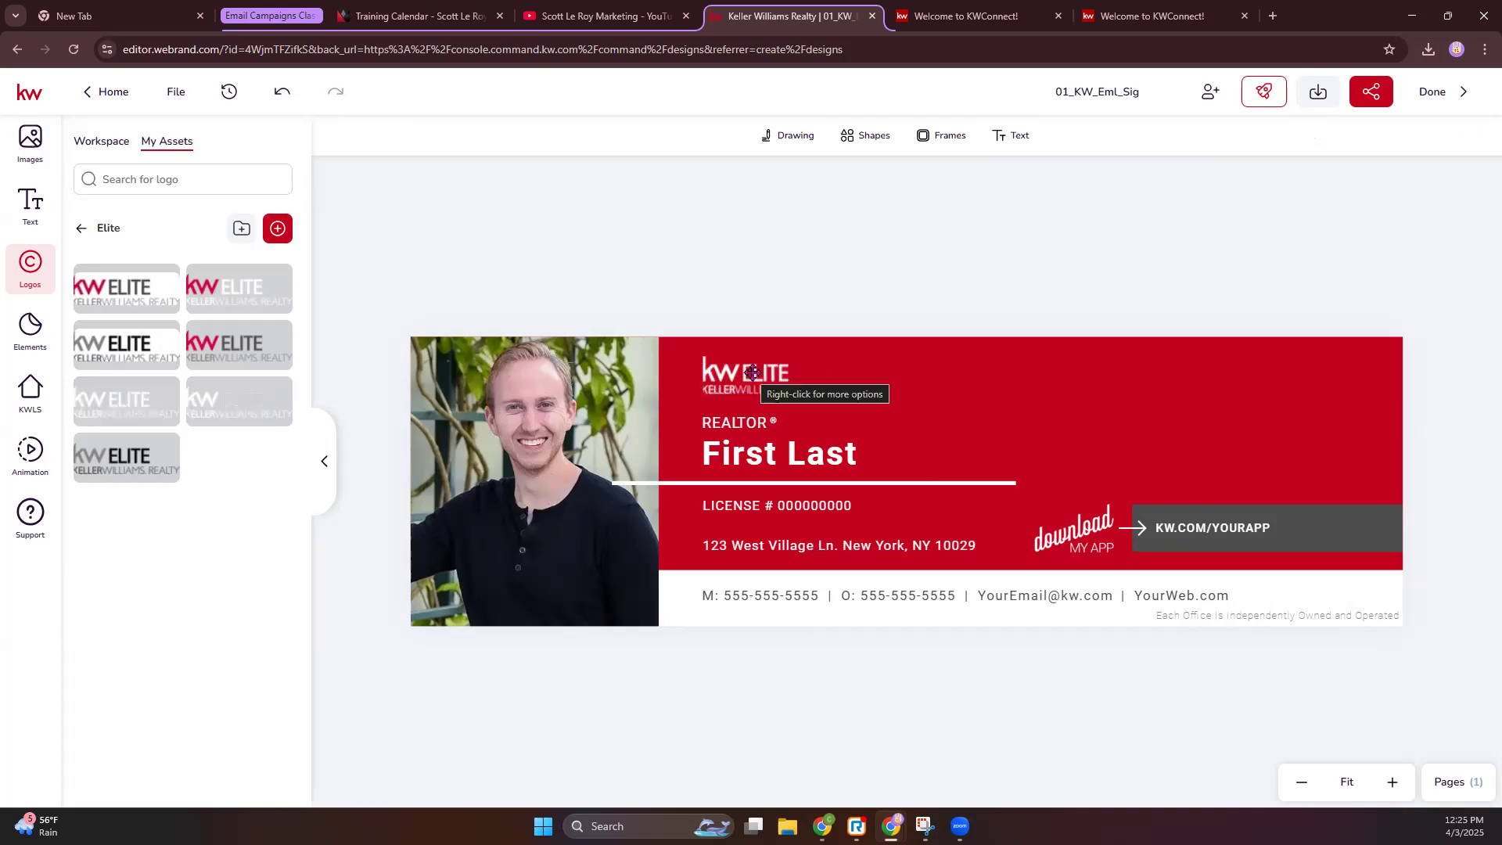
drag(751, 373, 1318, 363)
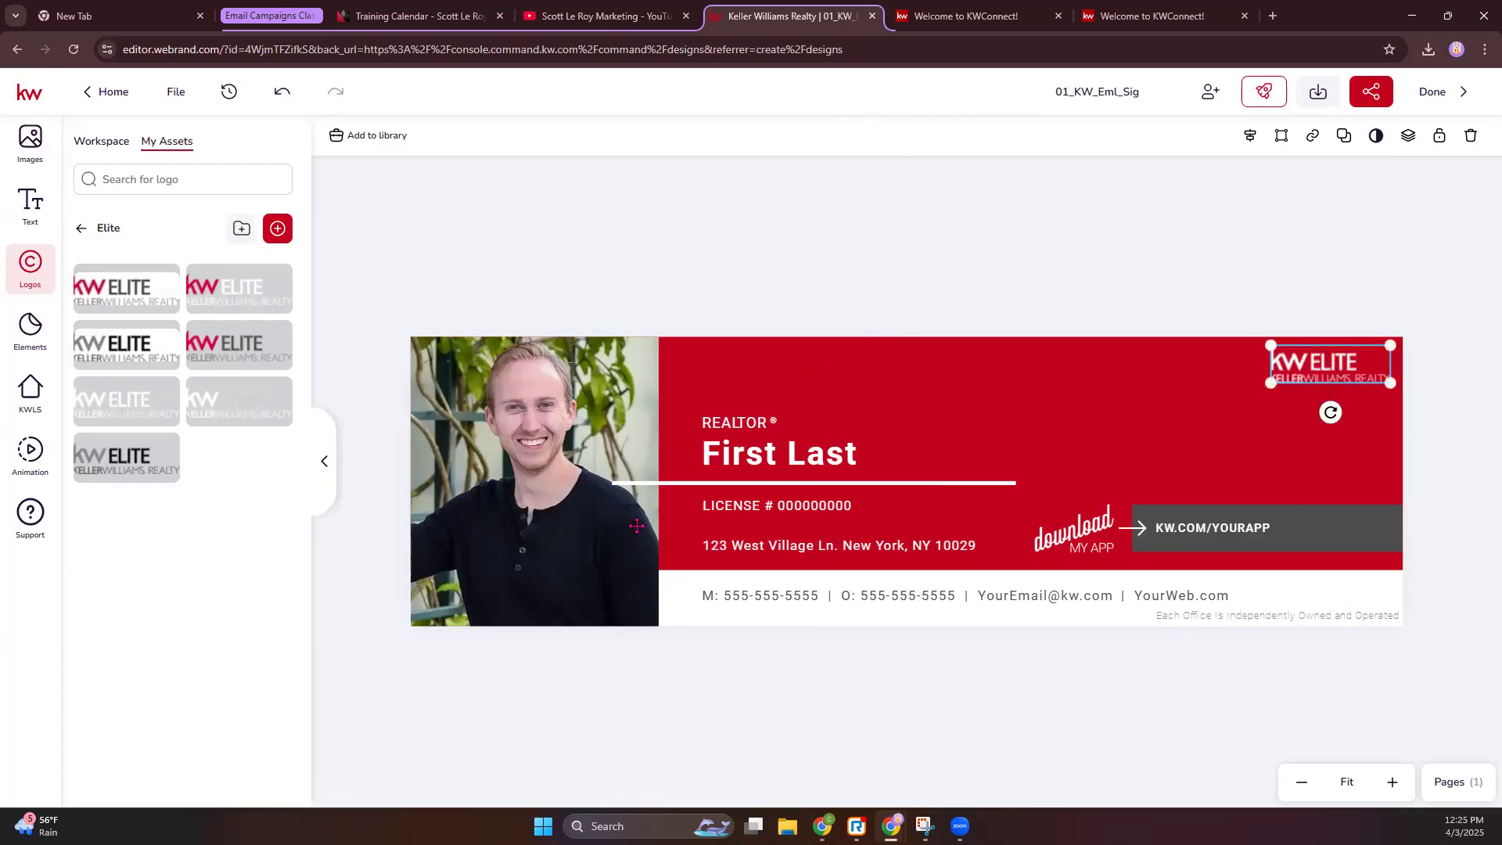
- Move First Last above REALTOR®, the divider under it, and the license text beside it
drag(764, 455, 764, 406)
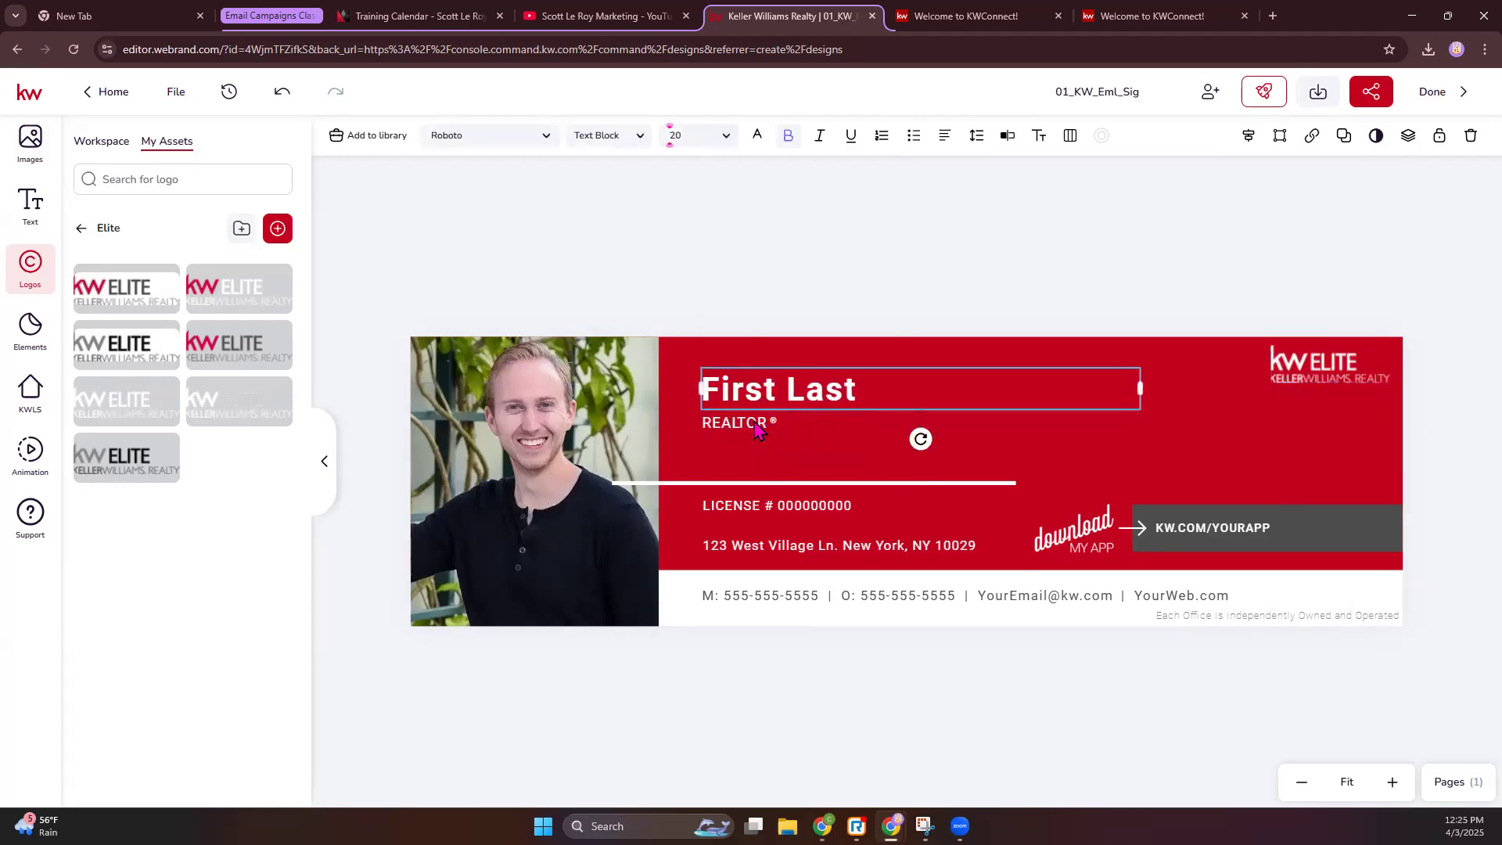
click(750, 485)
drag(749, 486, 839, 440)
drag(780, 510, 887, 430)
- Widen the LICENSE # text to one line and nudge it next to REALTOR®
double_click(832, 428)
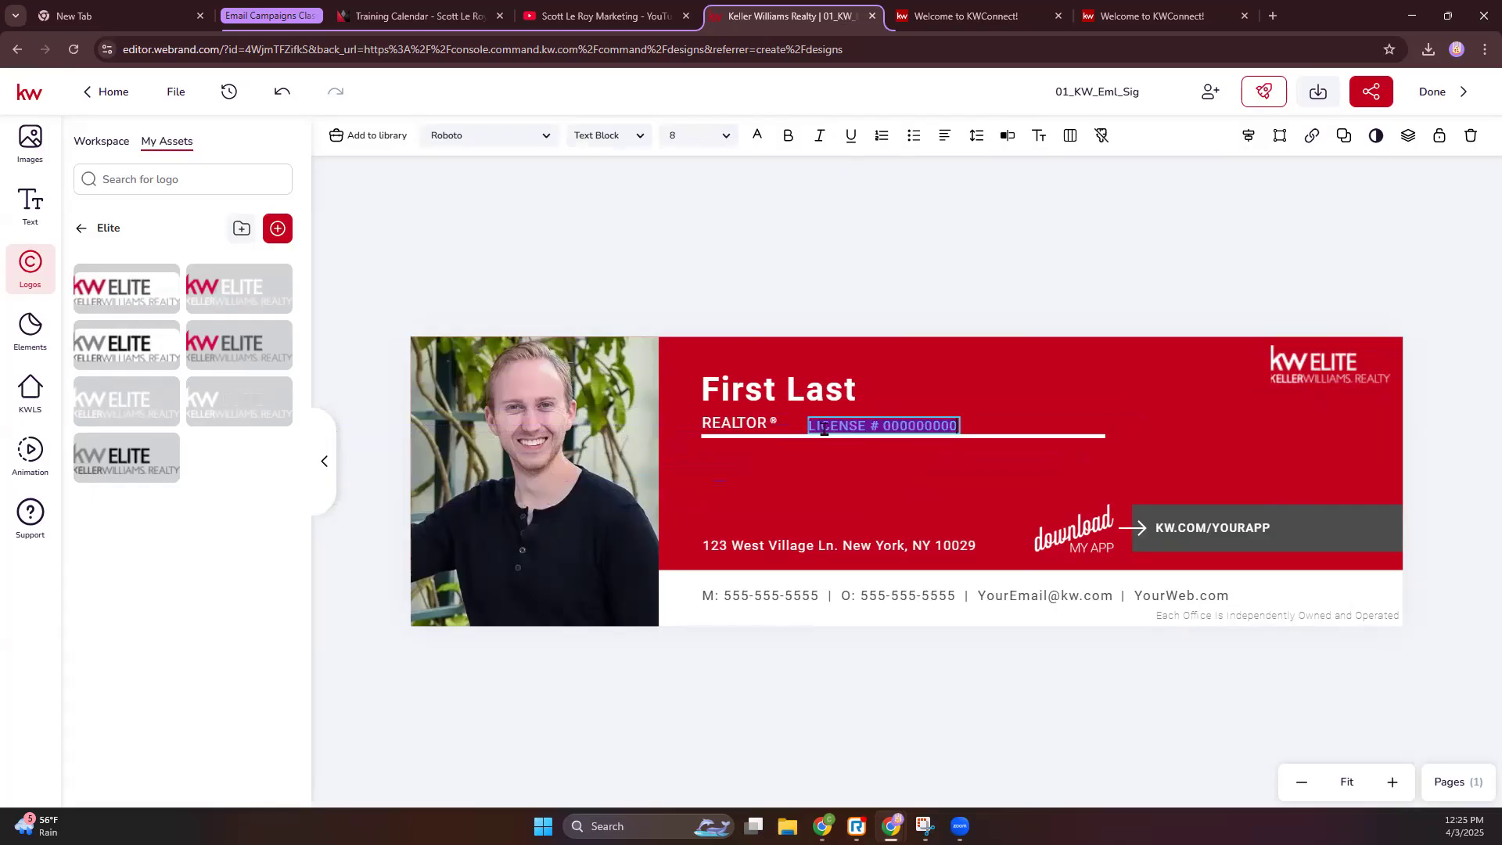
click(824, 429)
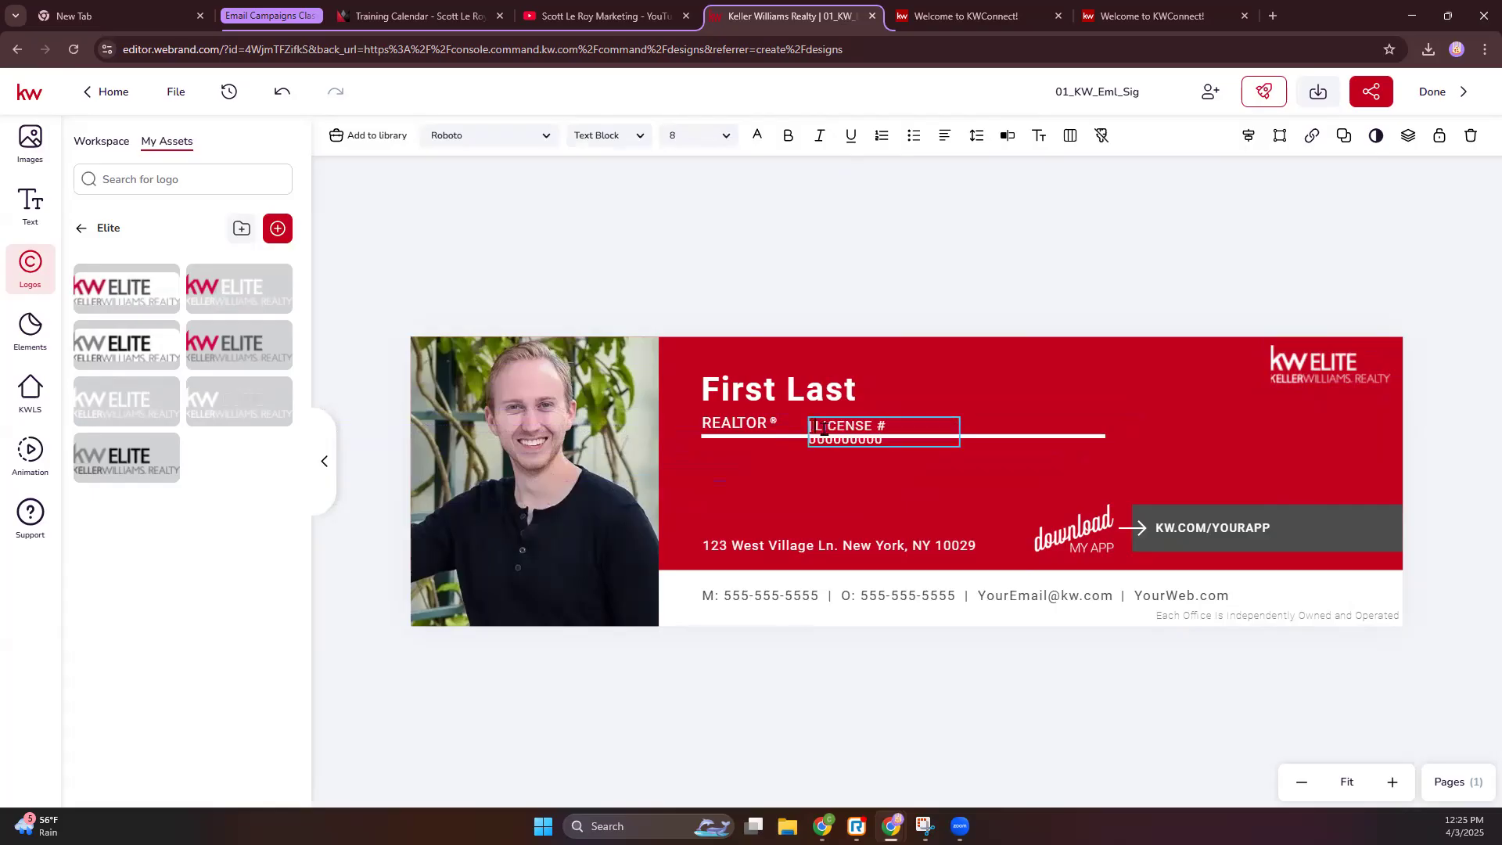
key(Escape)
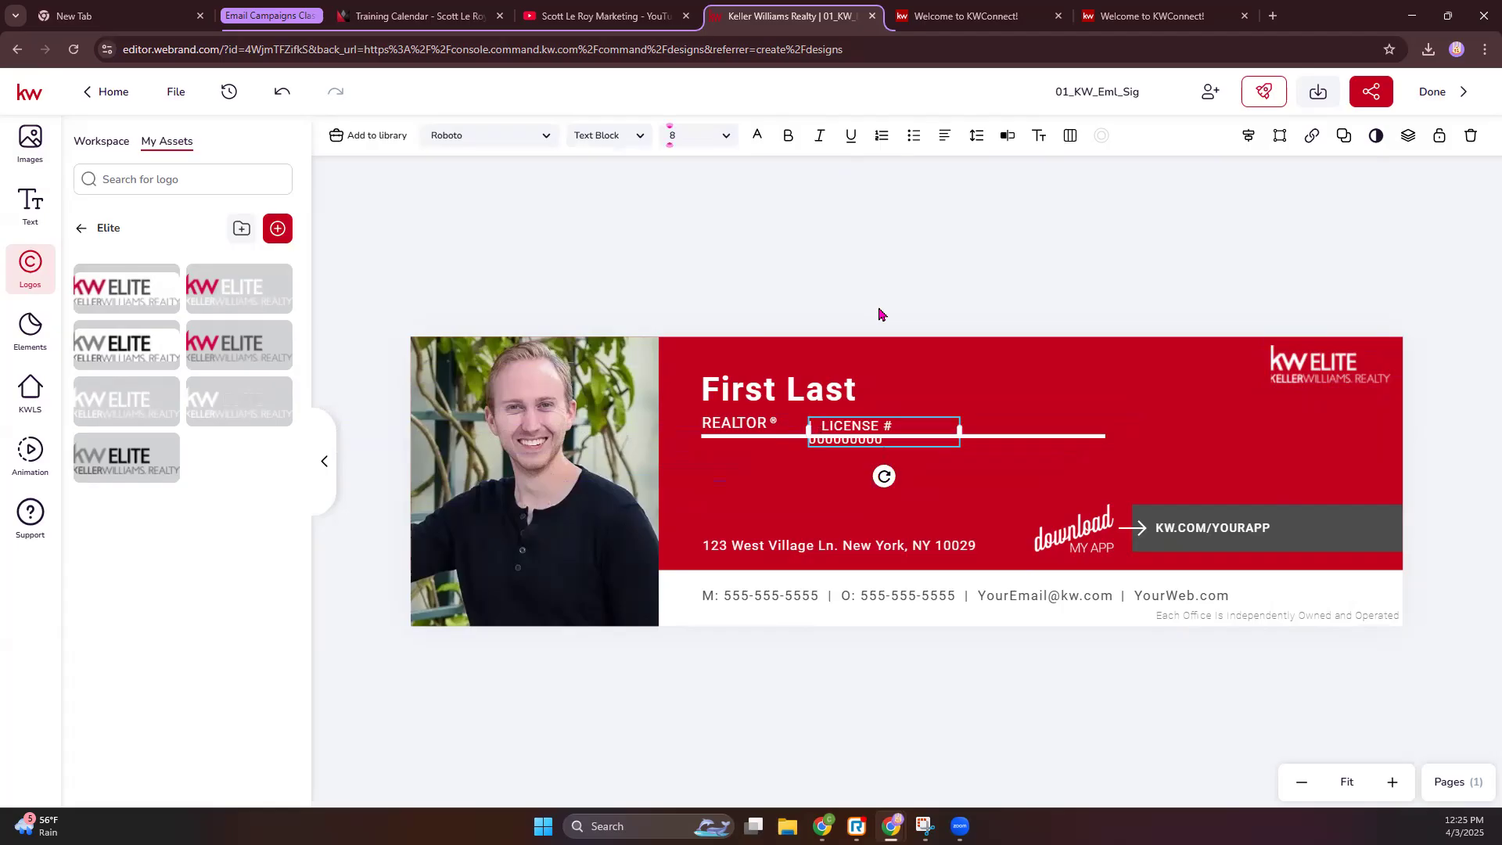
drag(965, 431, 1017, 429)
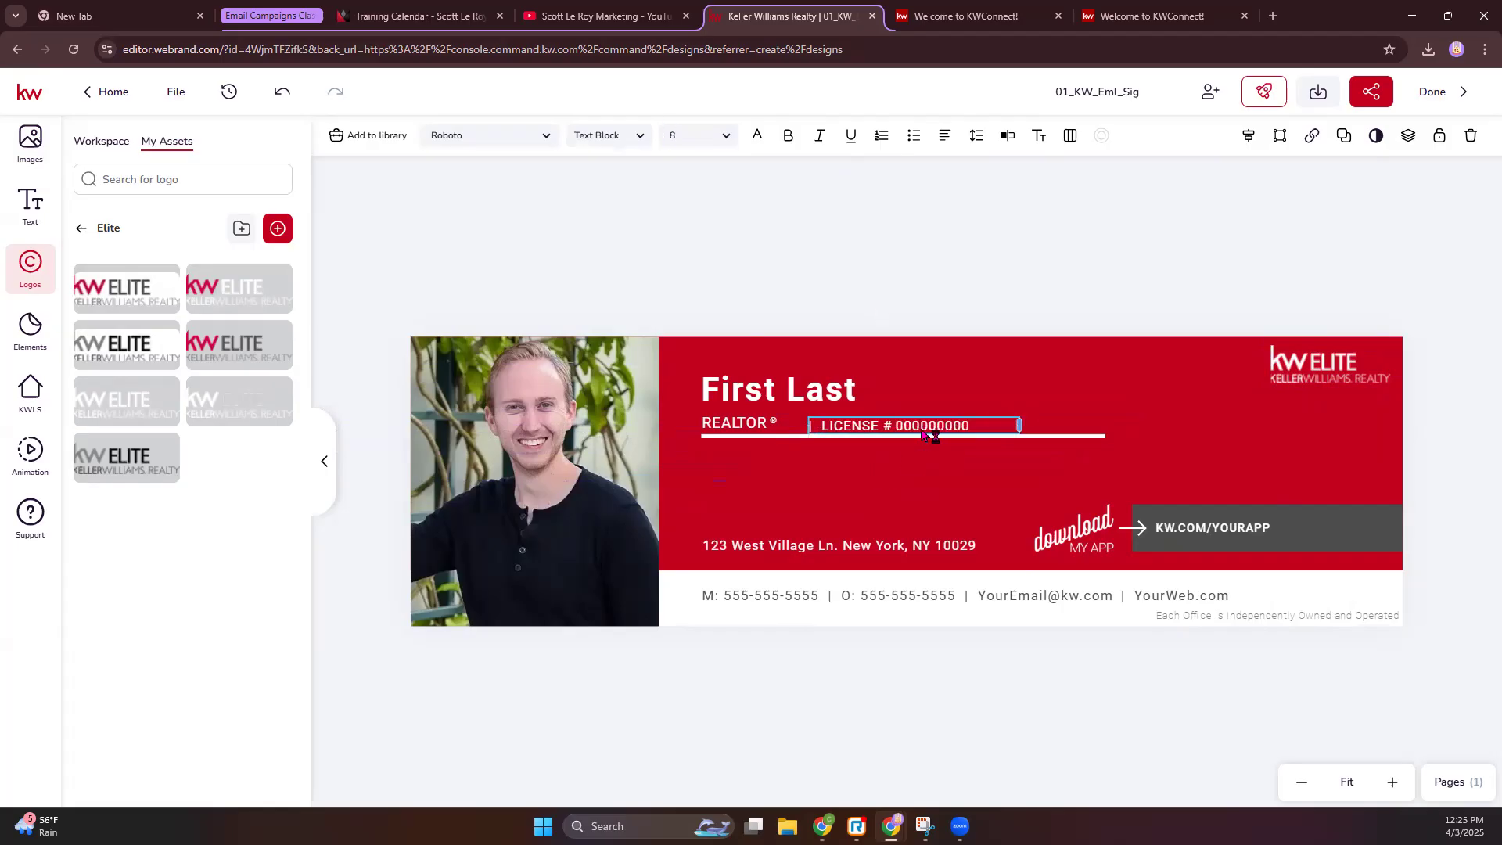
click(920, 335)
drag(884, 430, 867, 429)
click(842, 263)
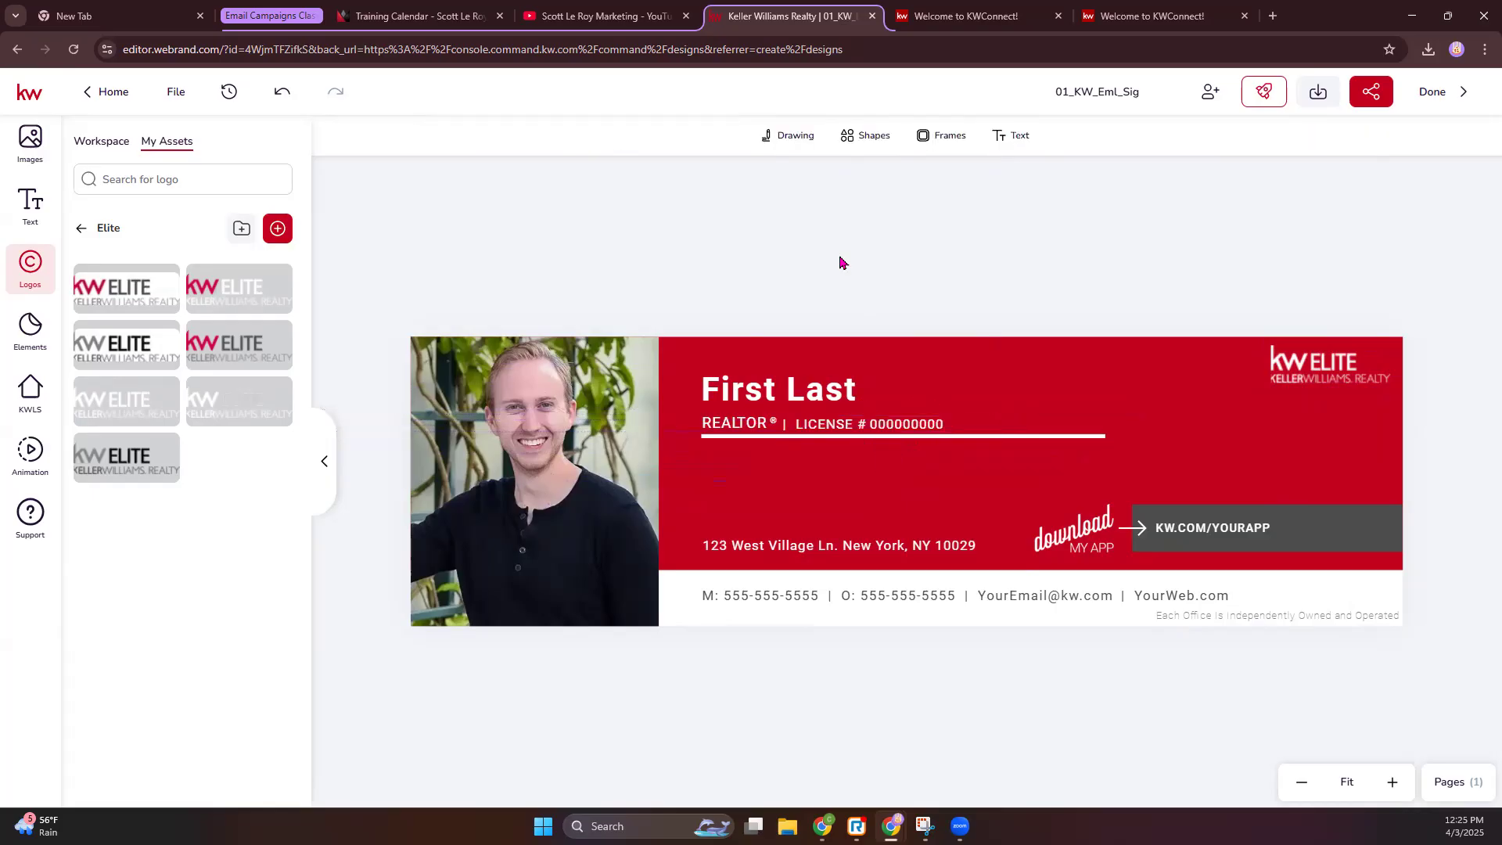
- Replace the placeholder 'First' with the agent's first name
click(769, 399)
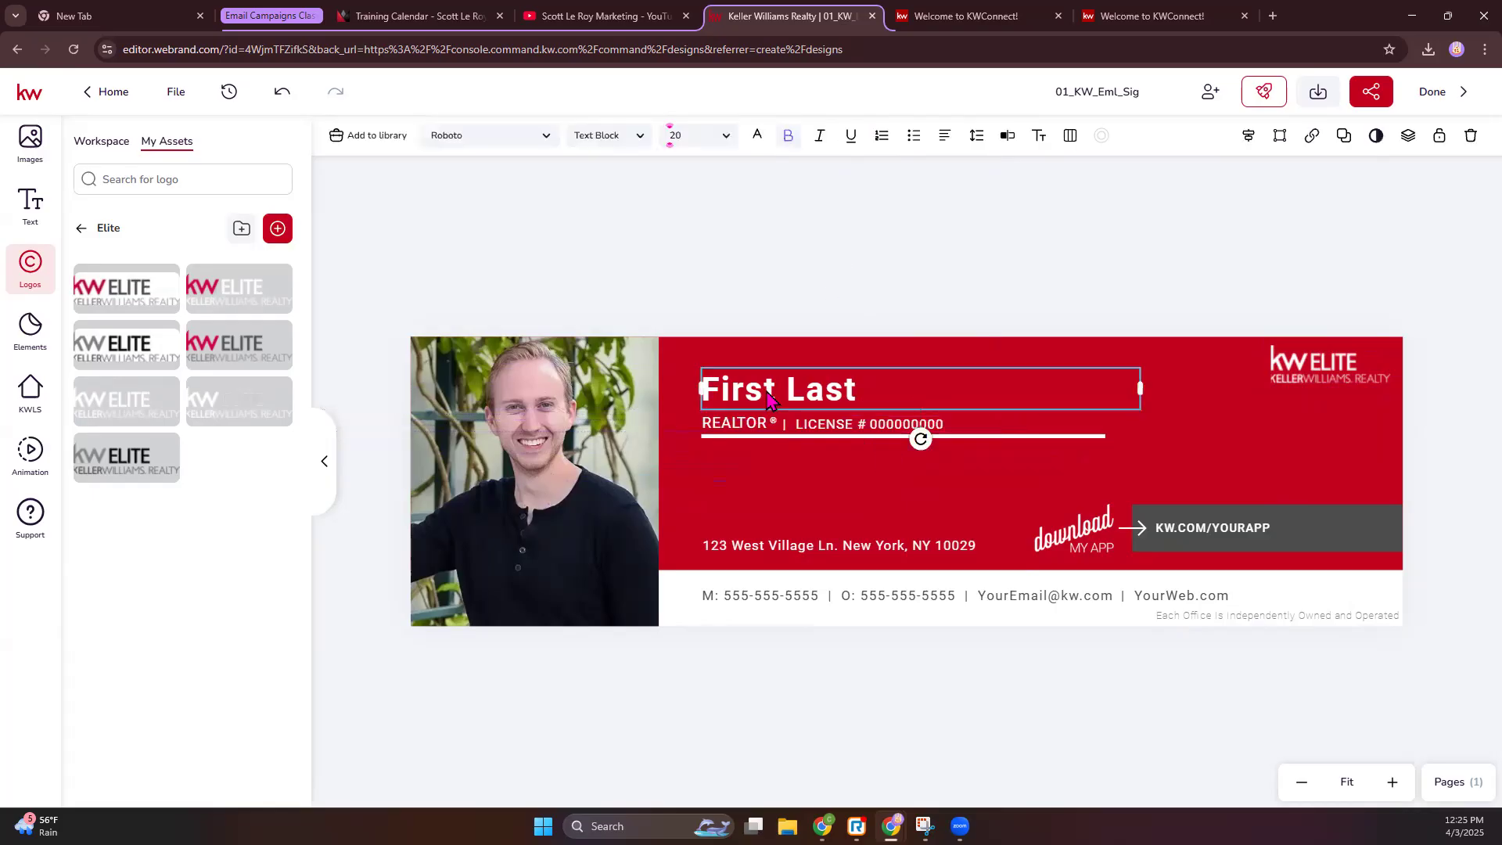
double_click(768, 395)
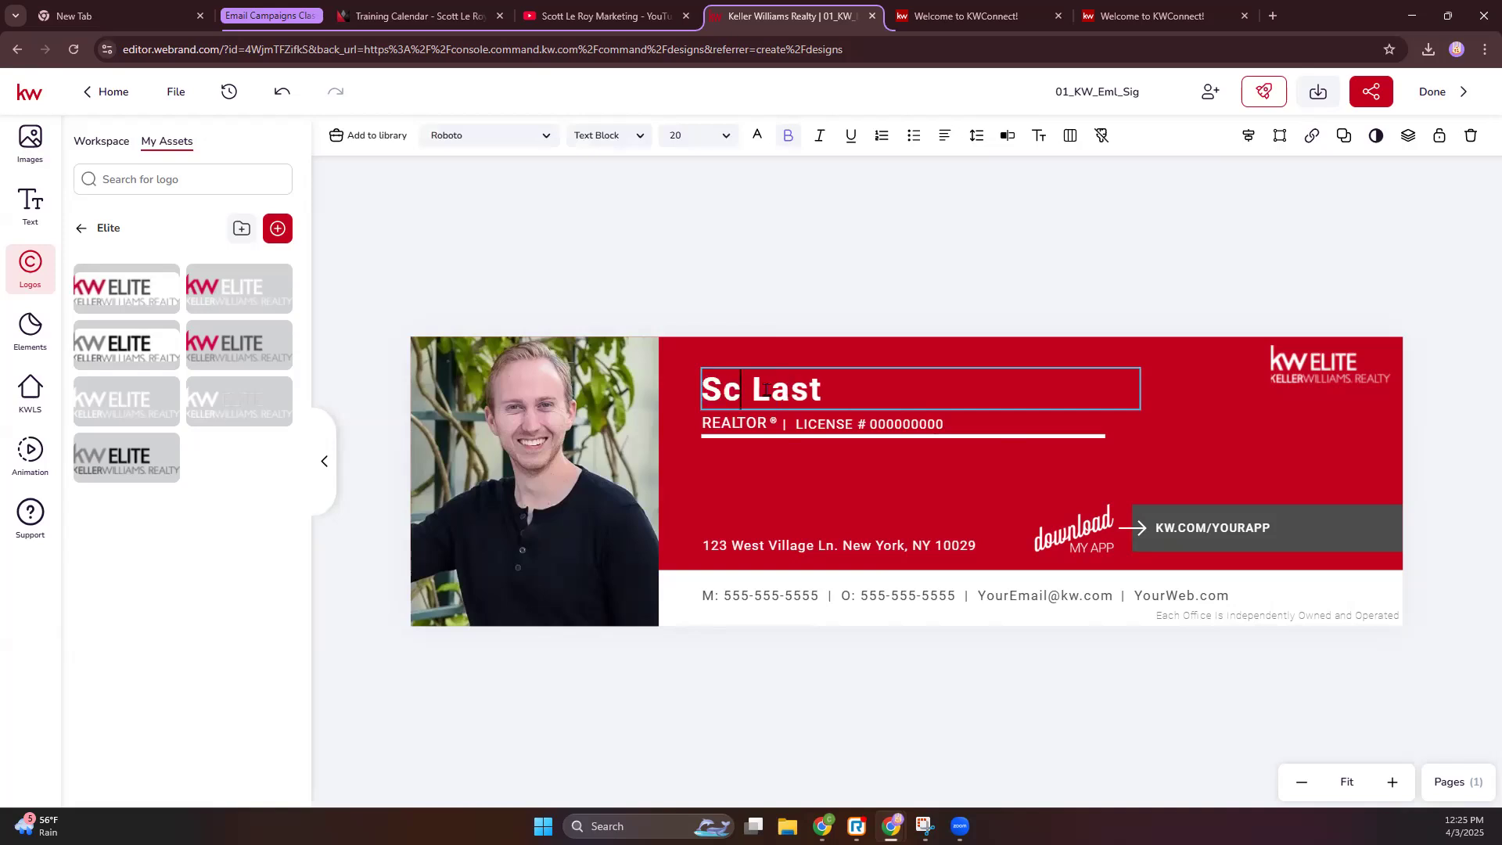
key(Escape)
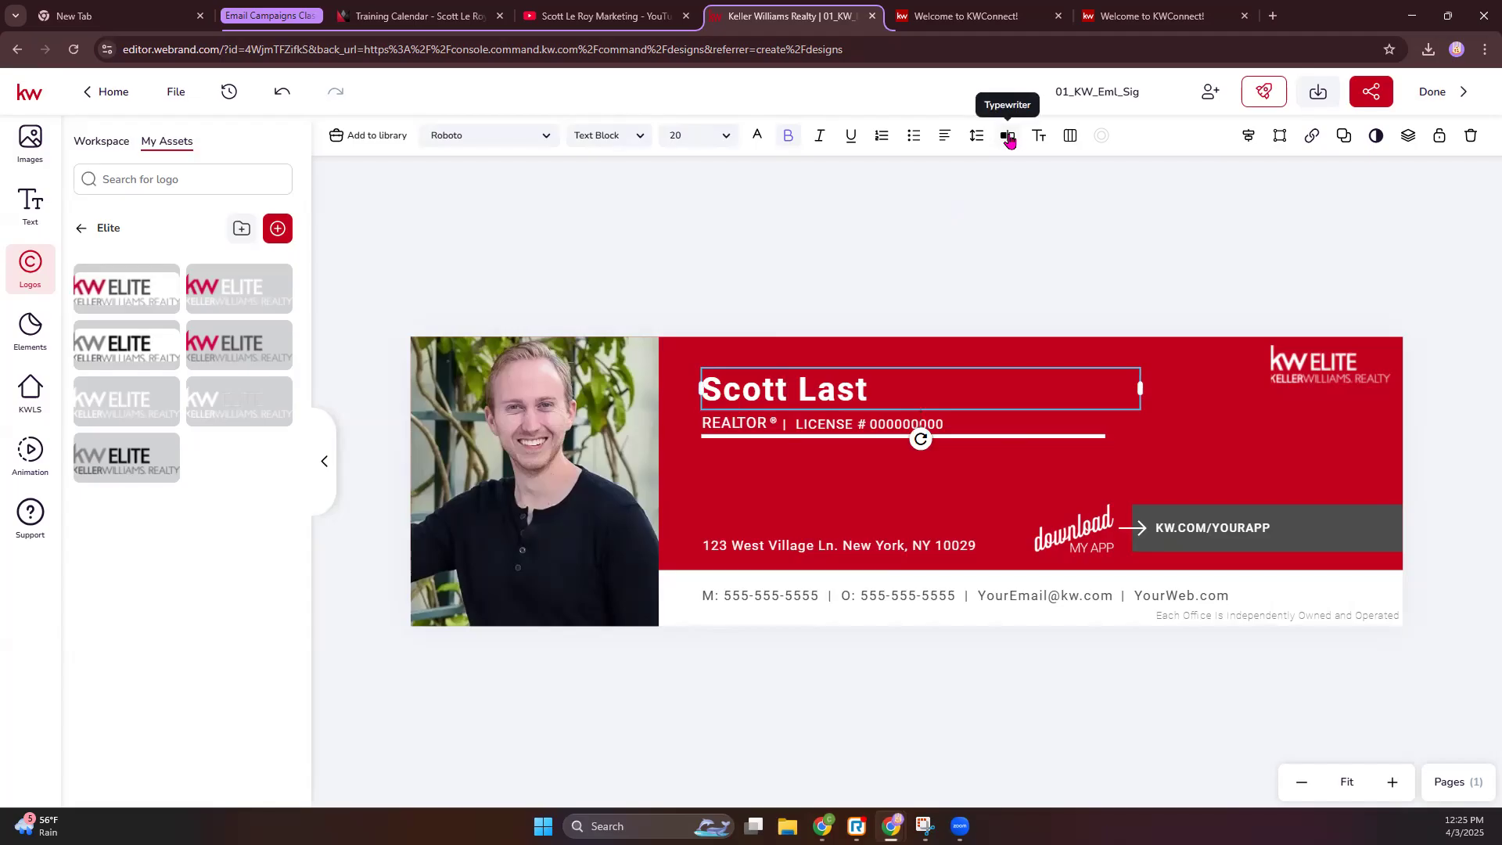
- Replace 'Last' with the agent's last name in the text panel and save the changes
click(1009, 137)
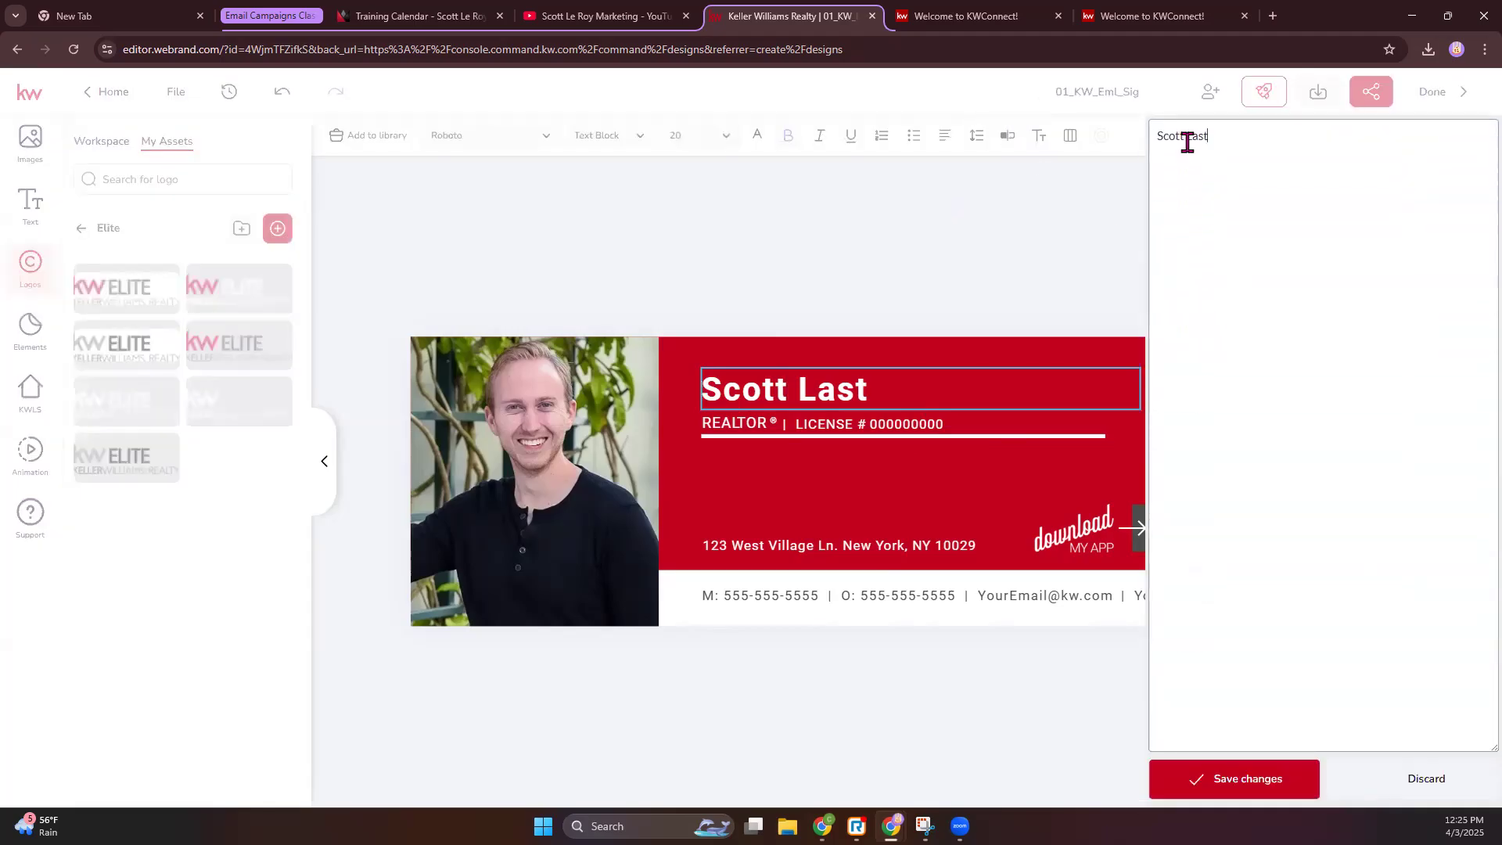
double_click(1194, 136)
click(1253, 794)
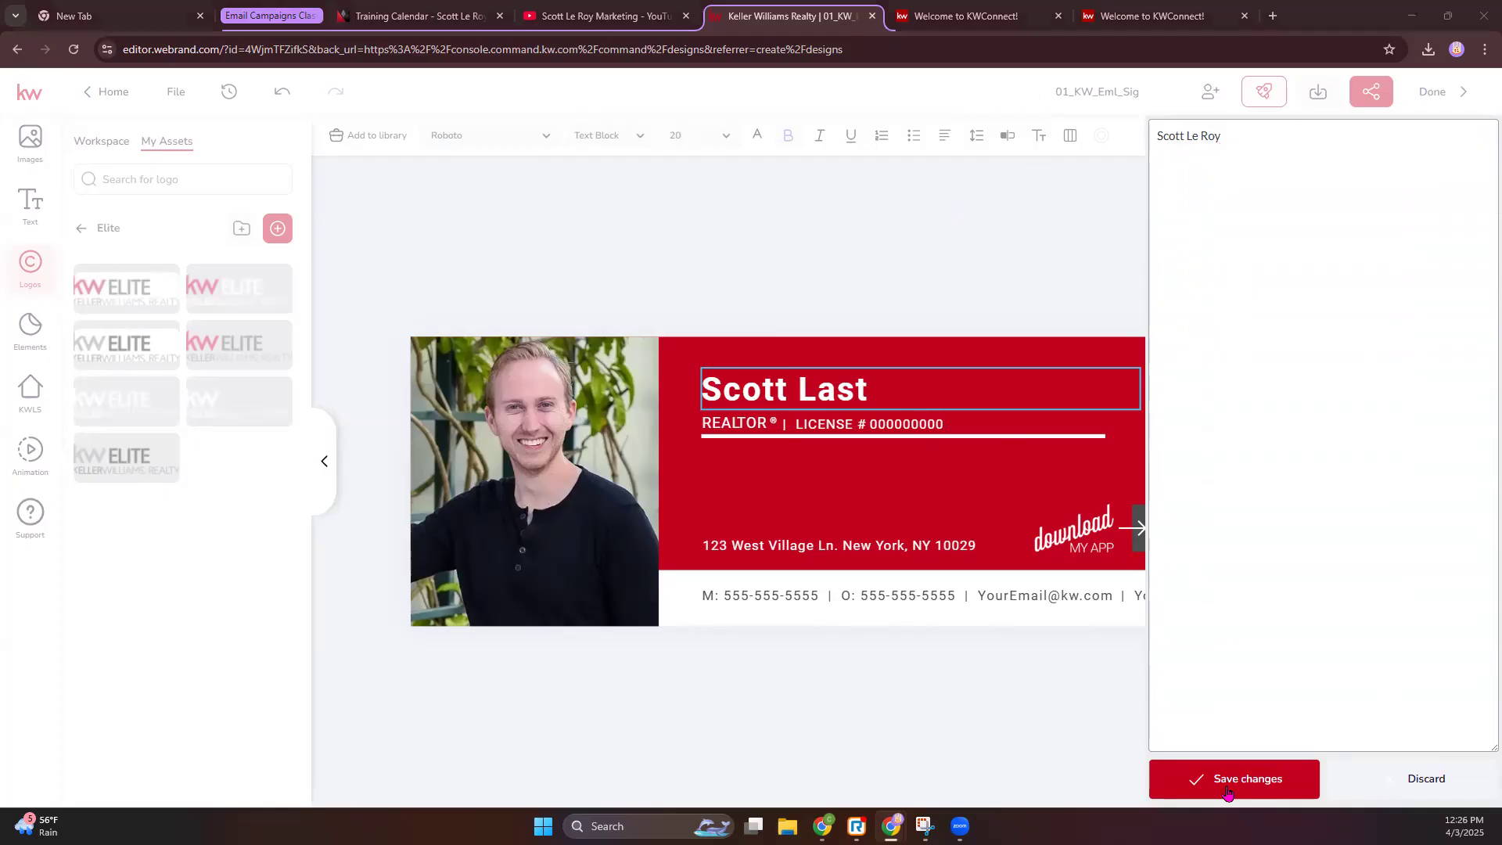
click(1228, 792)
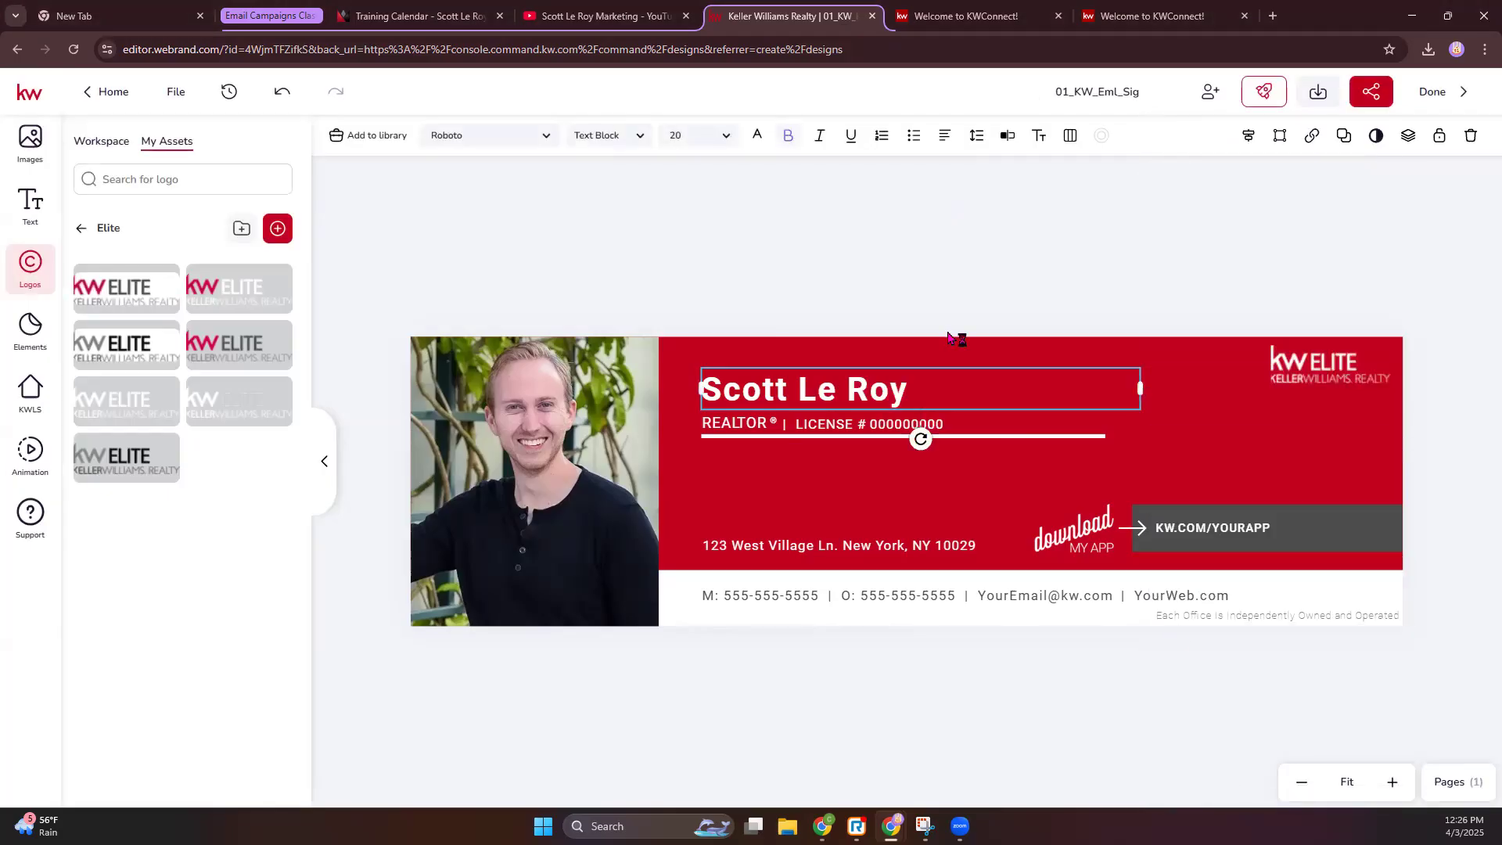
click(938, 289)
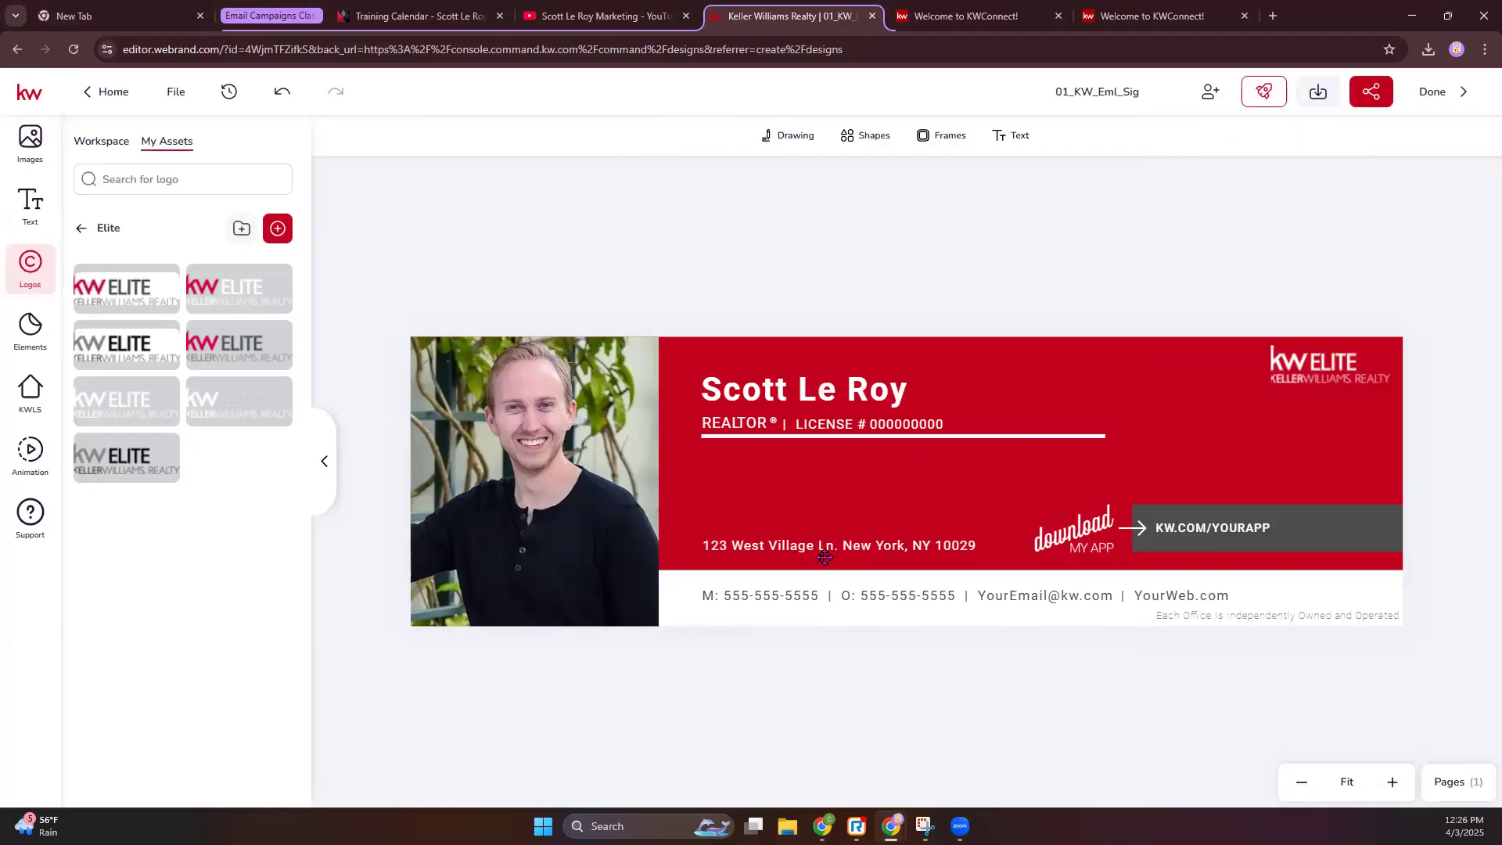
- Replace the placeholder mobile number after M: with the agent's mobile number
click(792, 596)
double_click(791, 592)
click(730, 596)
drag(726, 596, 815, 597)
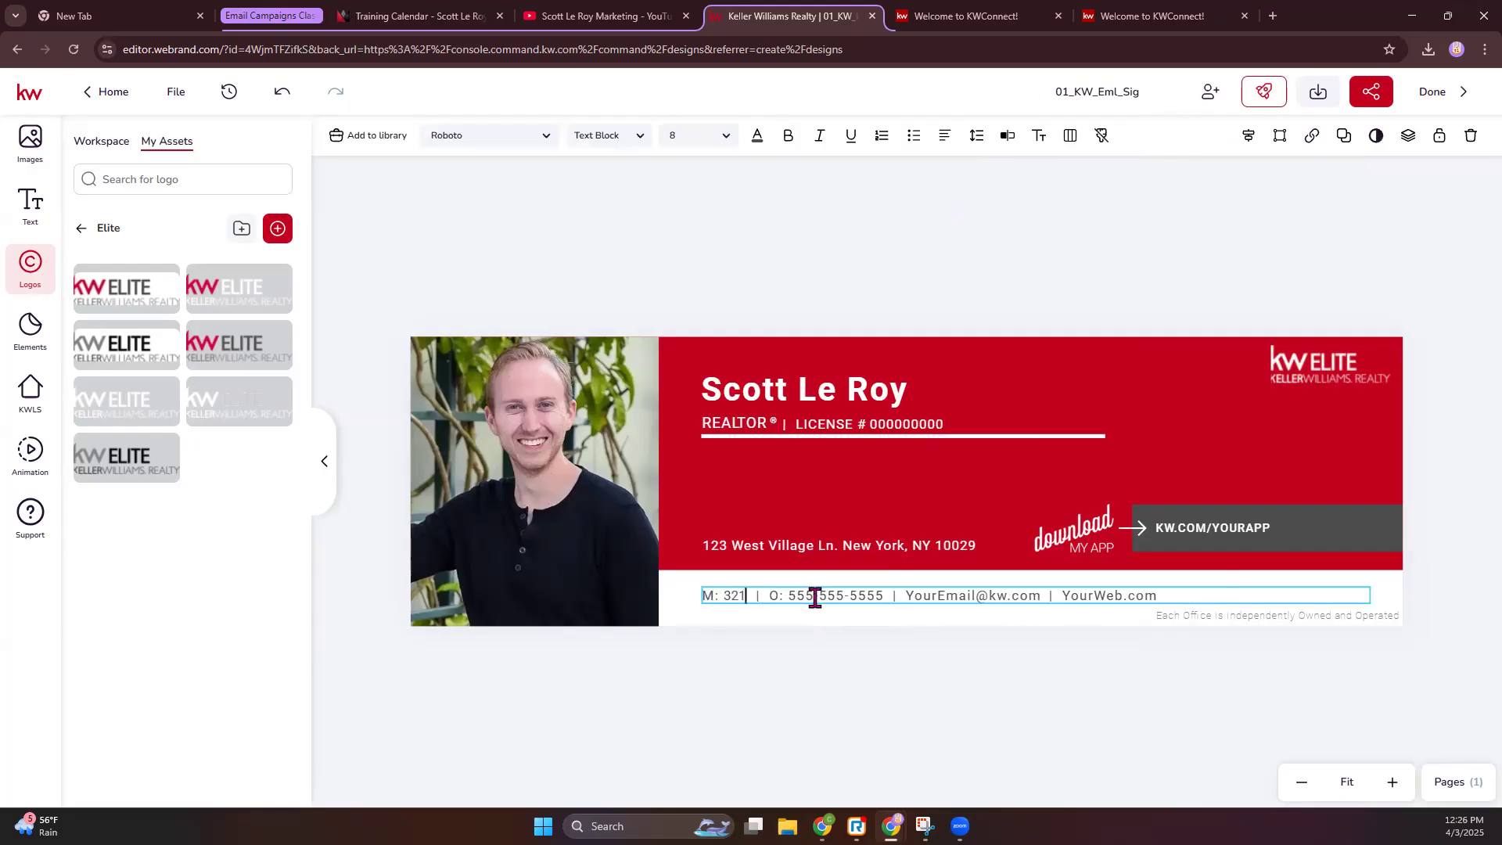
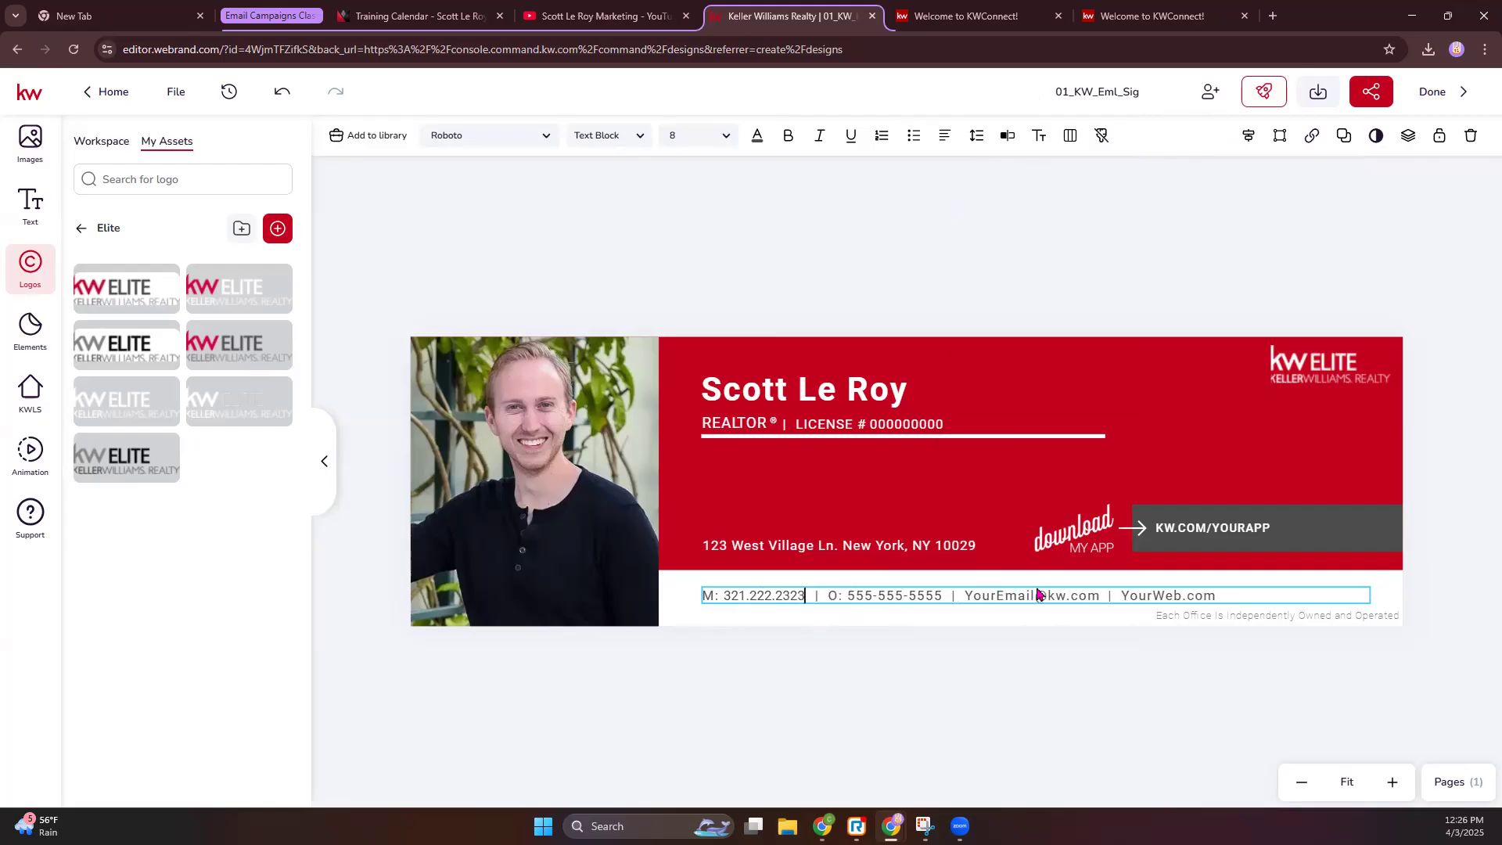
- Replace YourEmail@kw with the support e-mail address and YourWeb with the marketing website
drag(1066, 595, 974, 597)
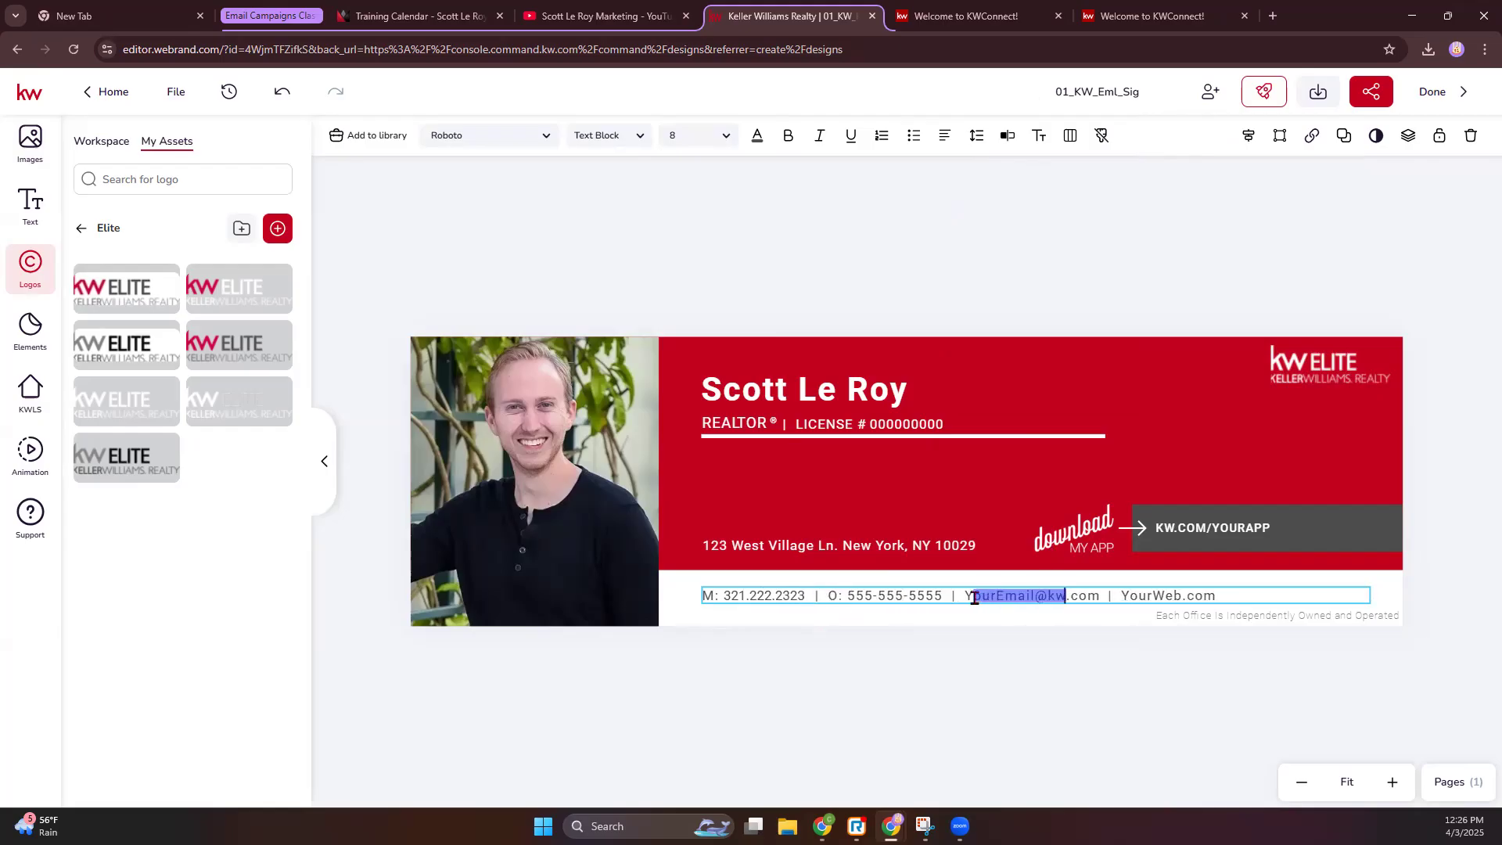
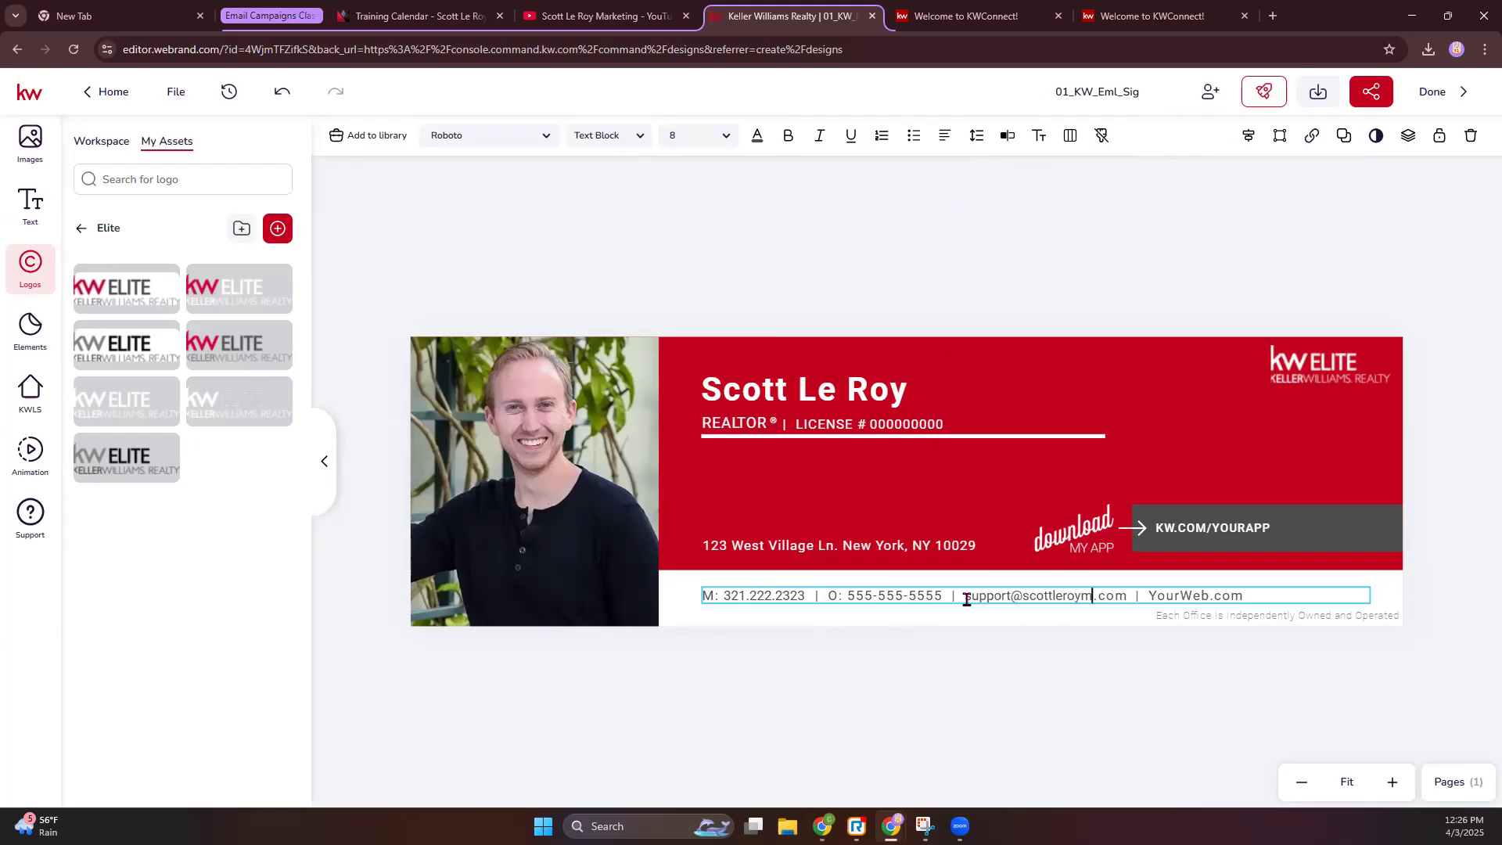
drag(1175, 604, 964, 618)
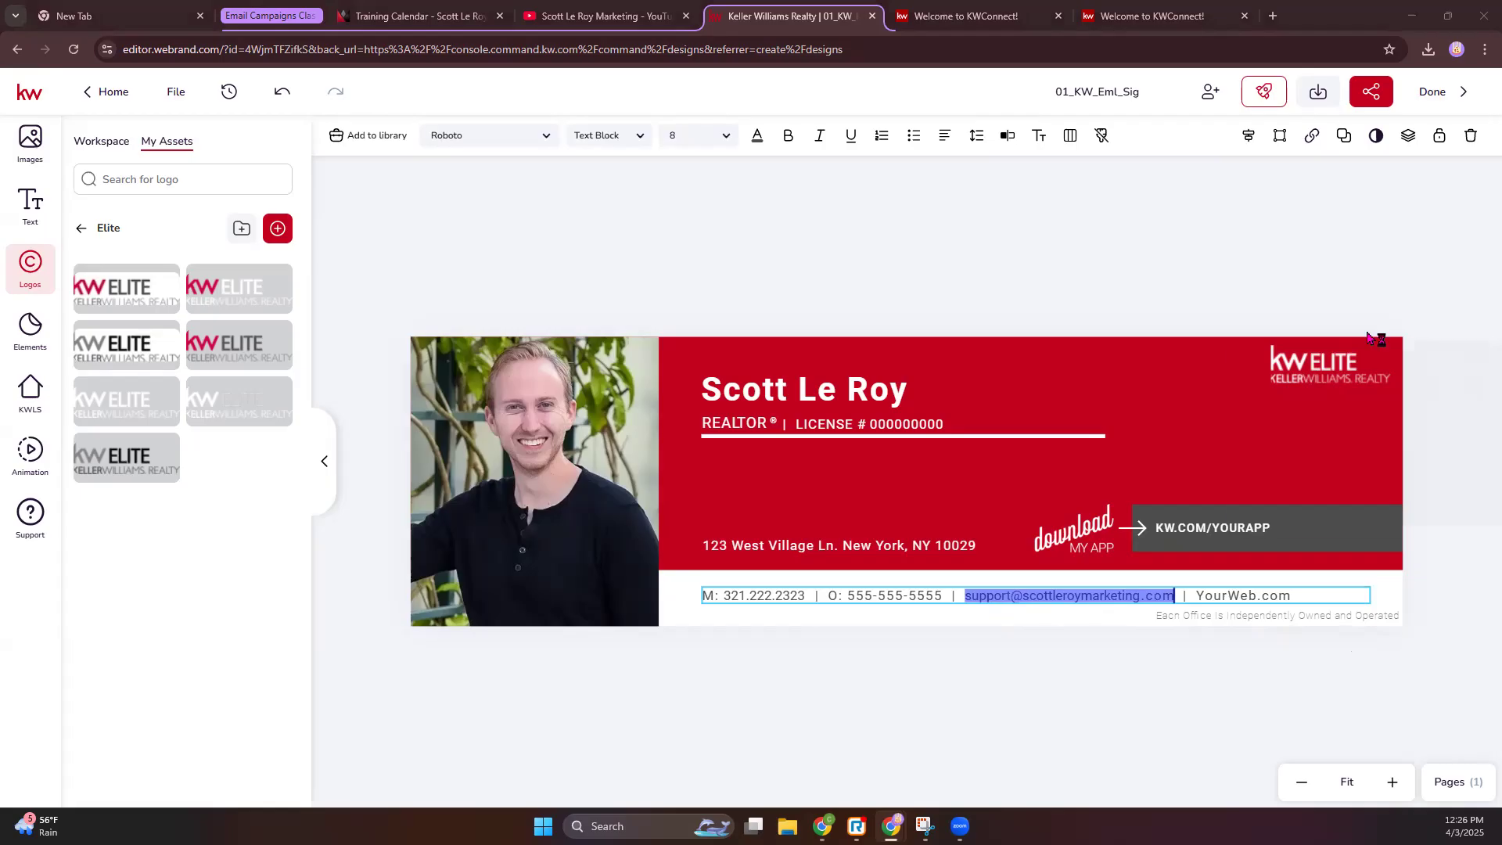
mouse_move(1369, 338)
drag(1256, 596, 1194, 595)
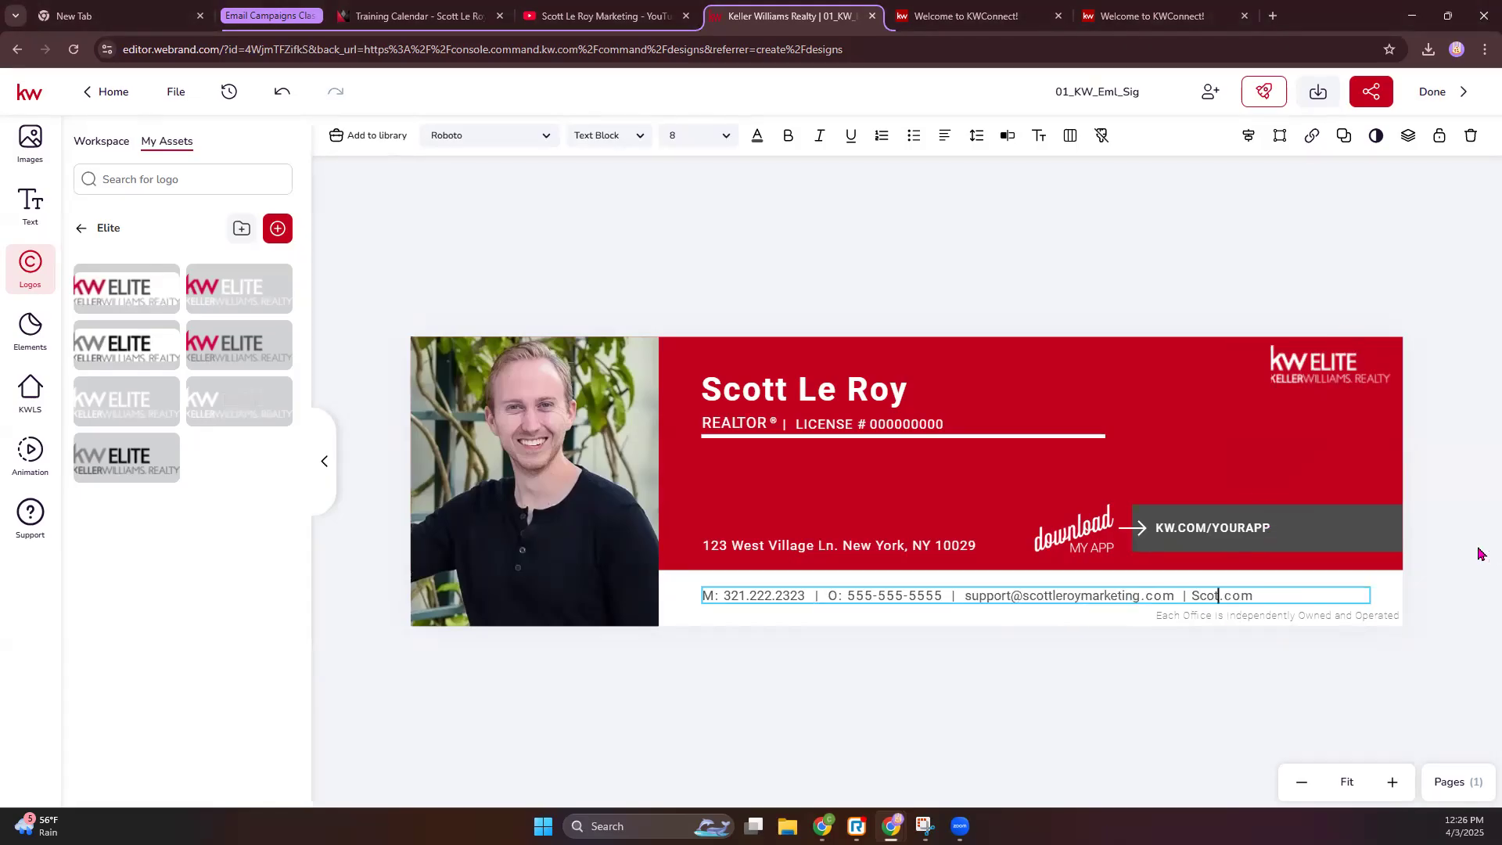
click(1377, 592)
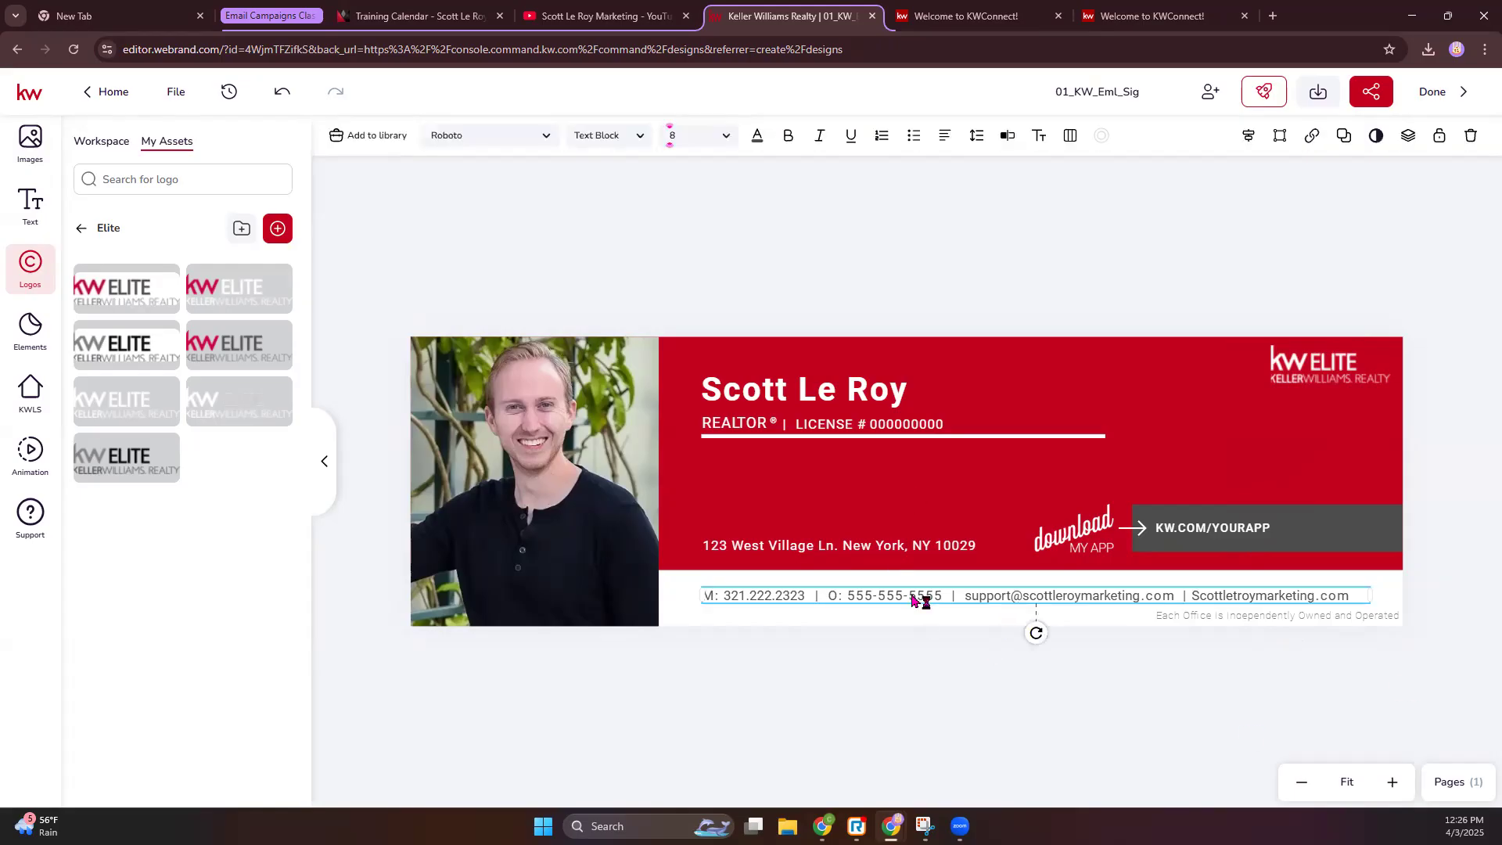
click(30, 205)
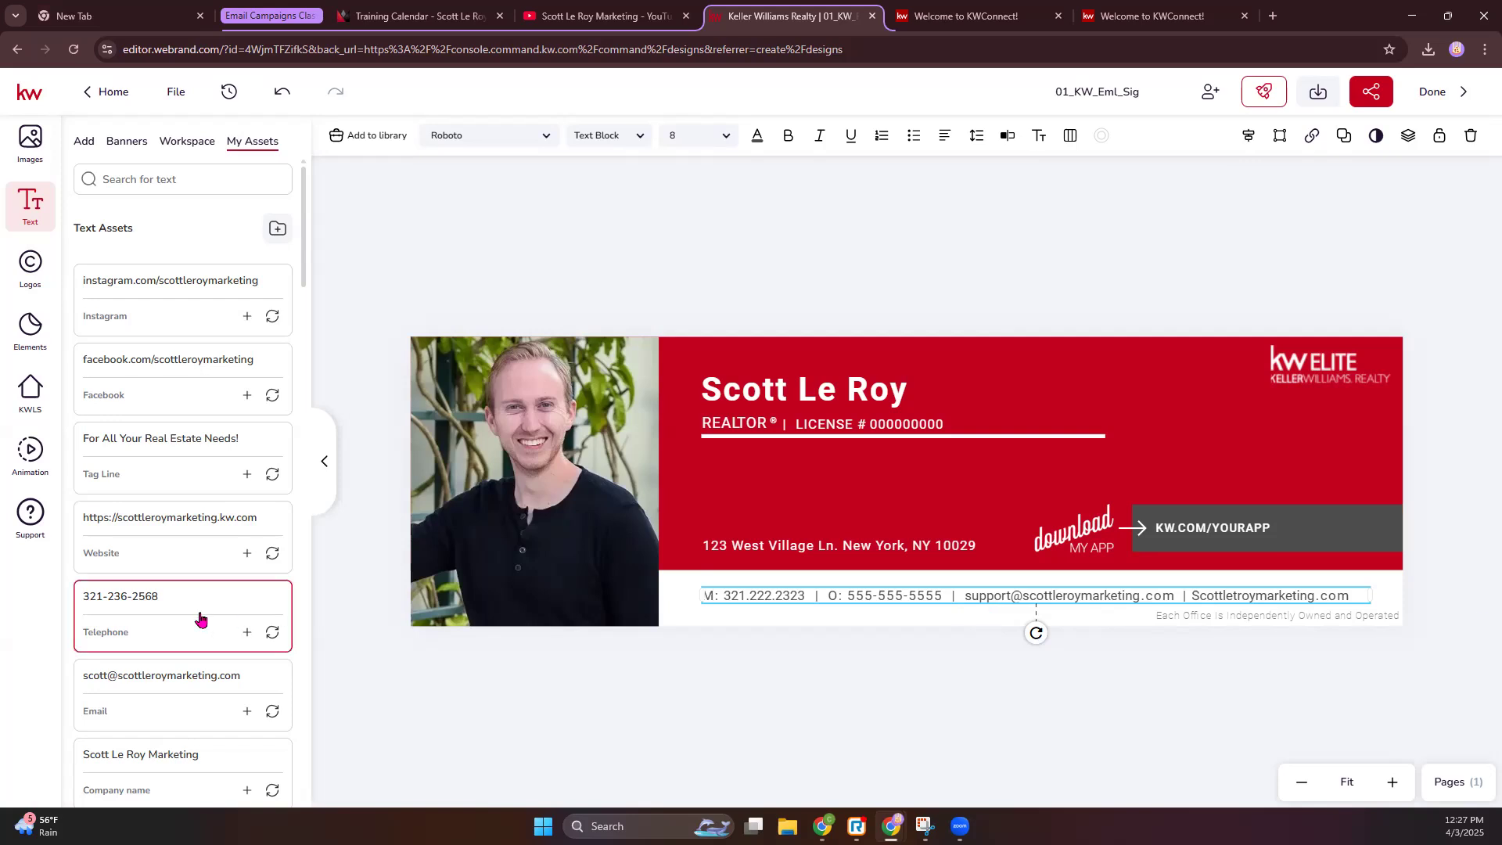
click(271, 634)
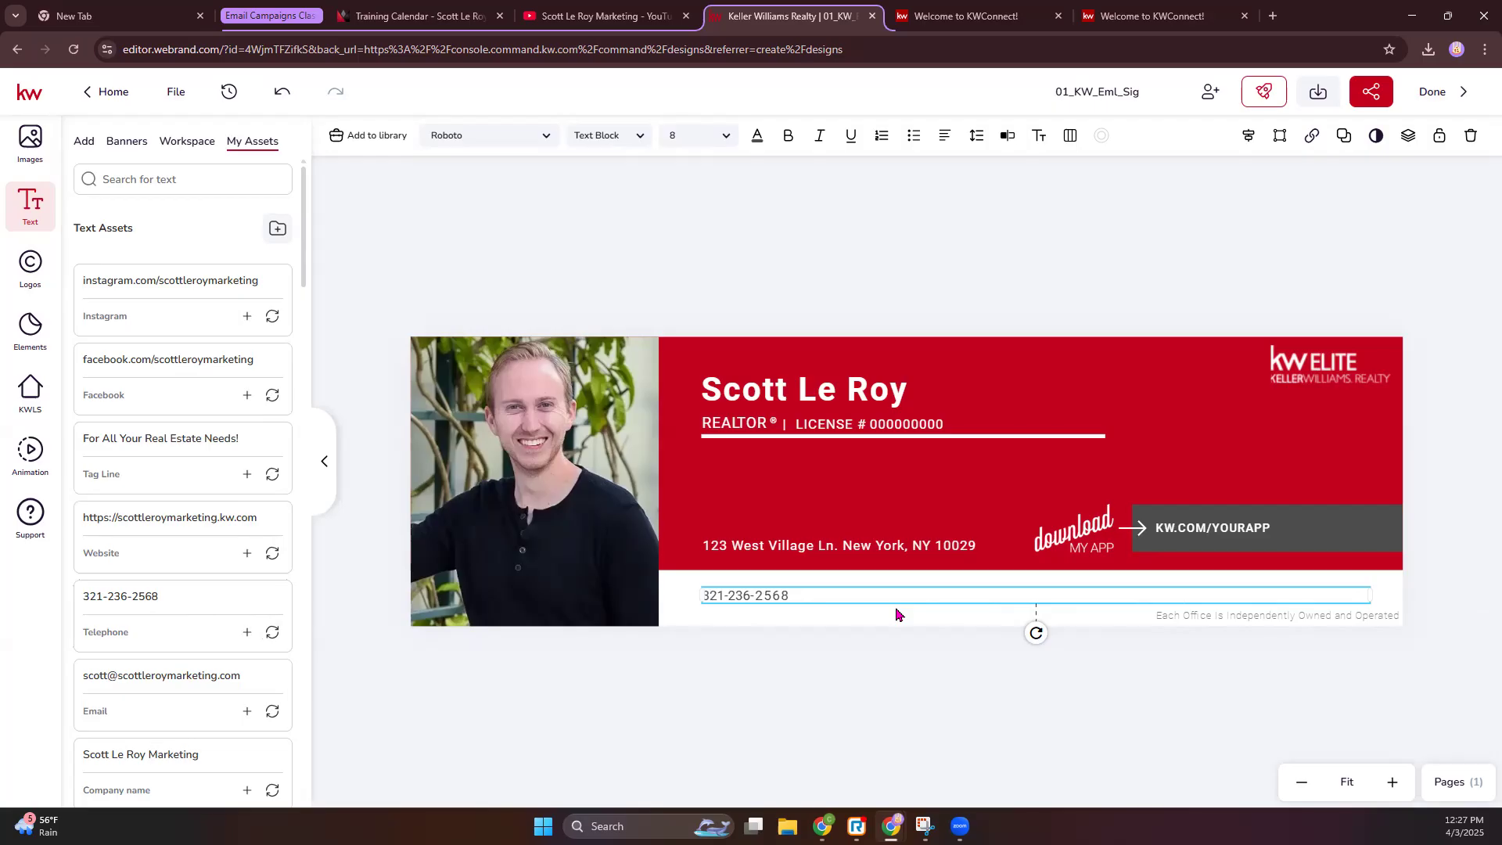
click(283, 92)
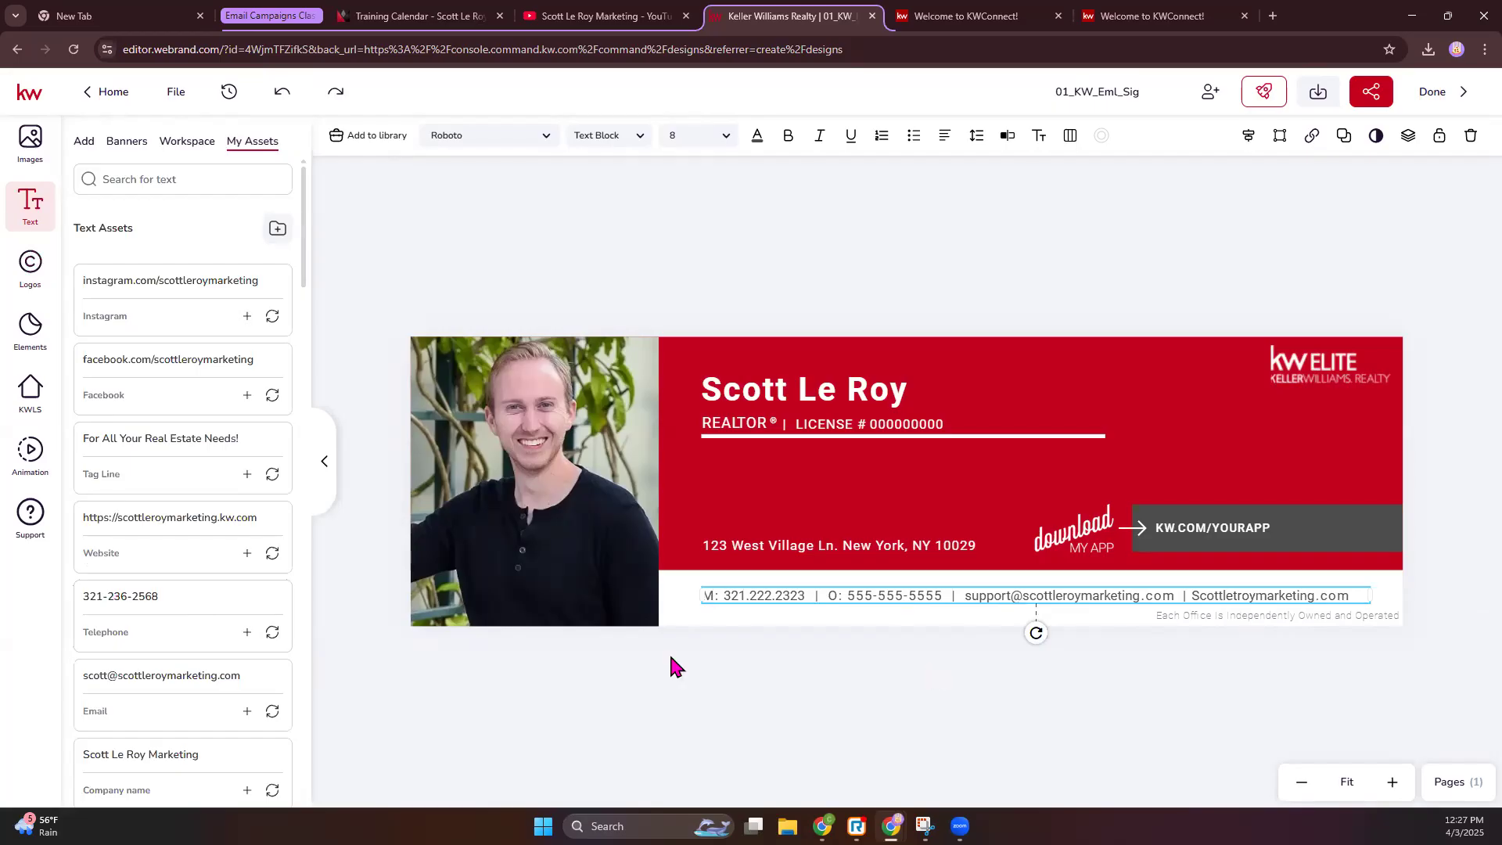
click(1140, 680)
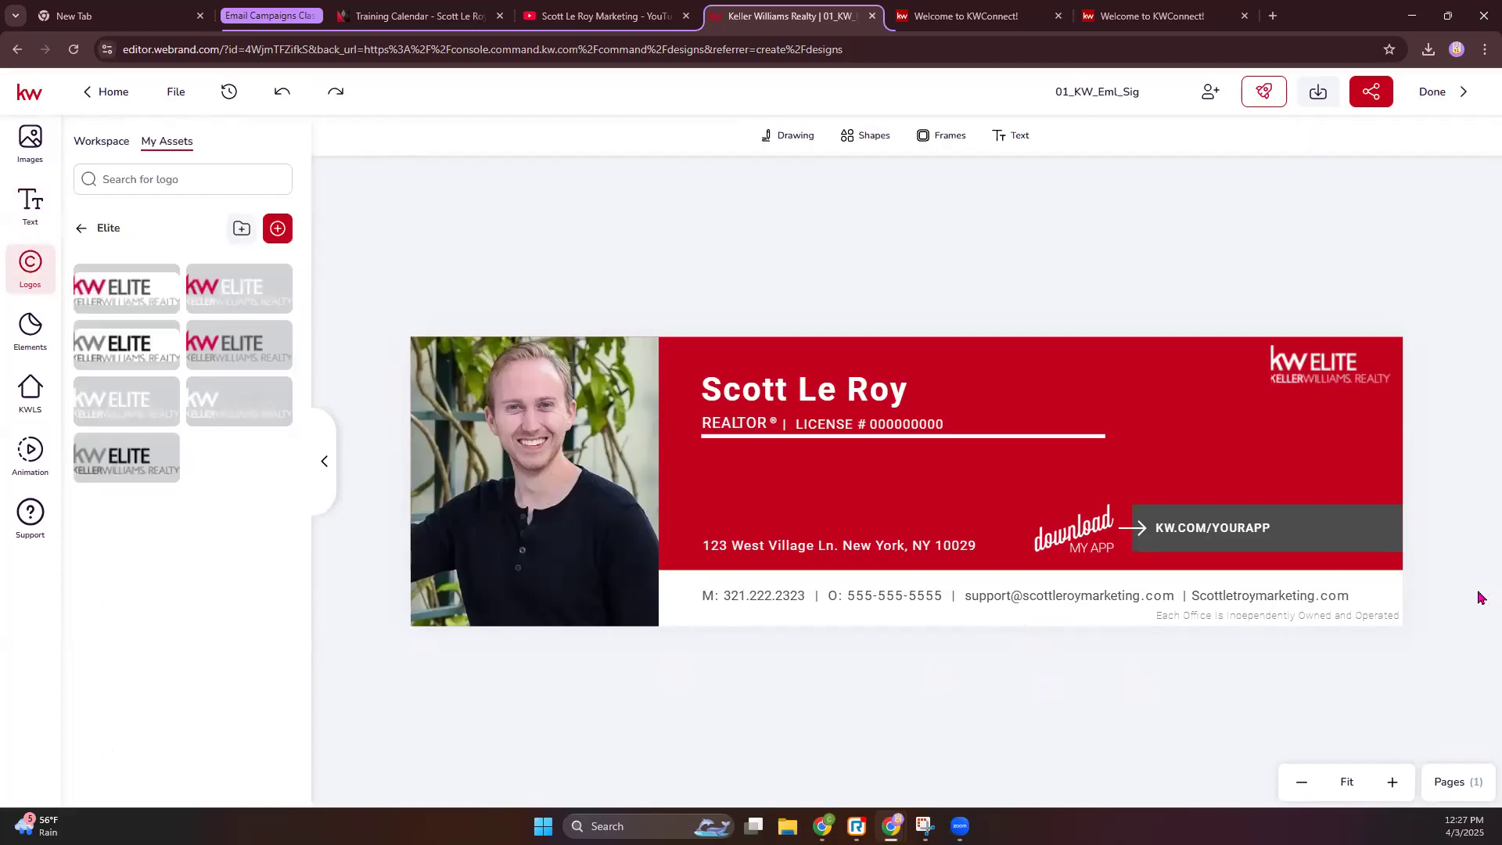
- Replace the KW.COM/YOURAPP text with the app QR code, shrunk and placed on the grey download bar
click(1226, 530)
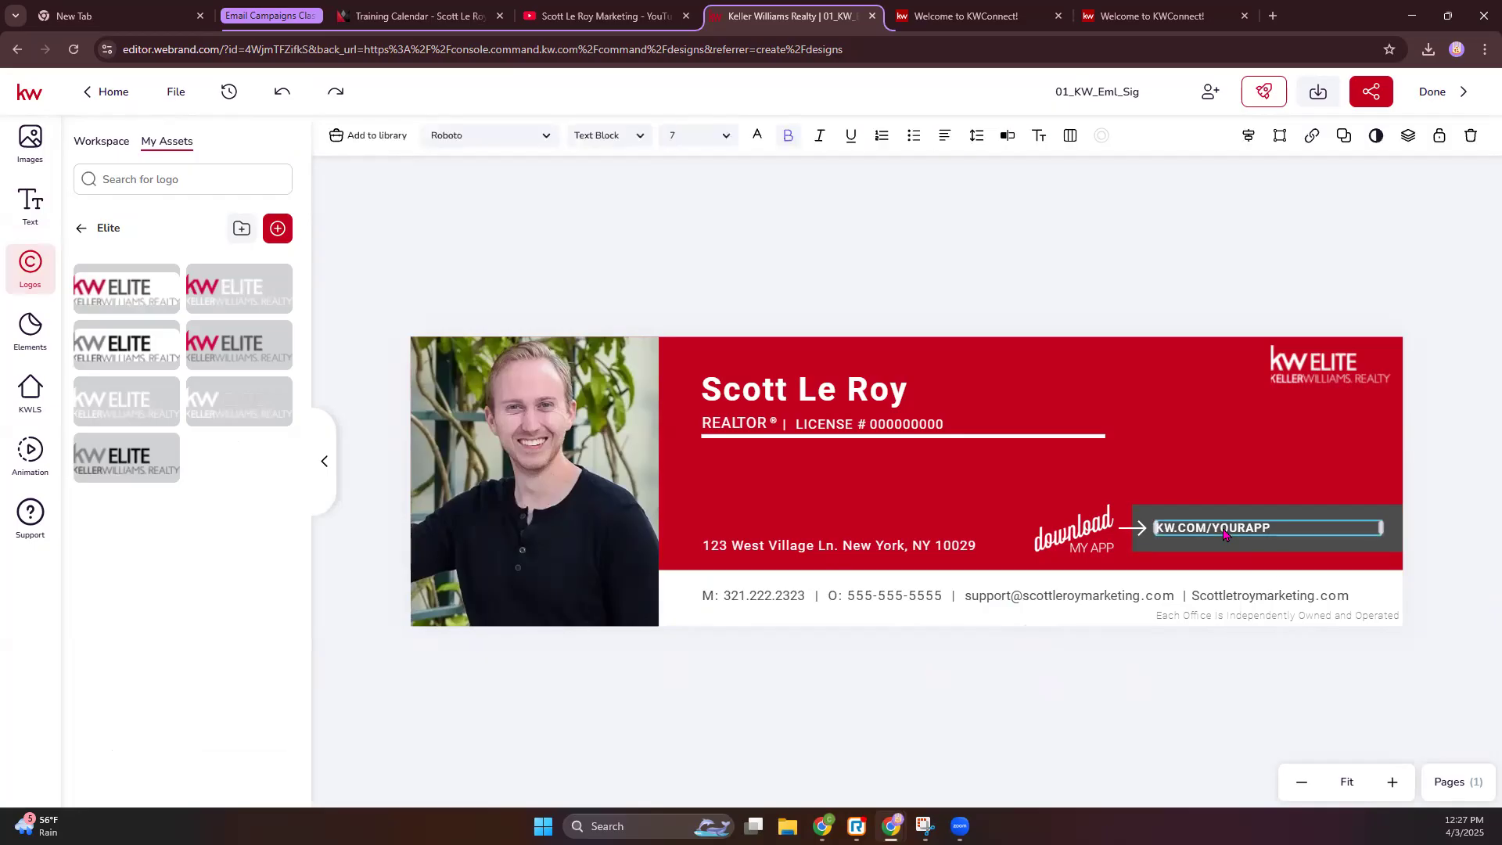
key(Delete)
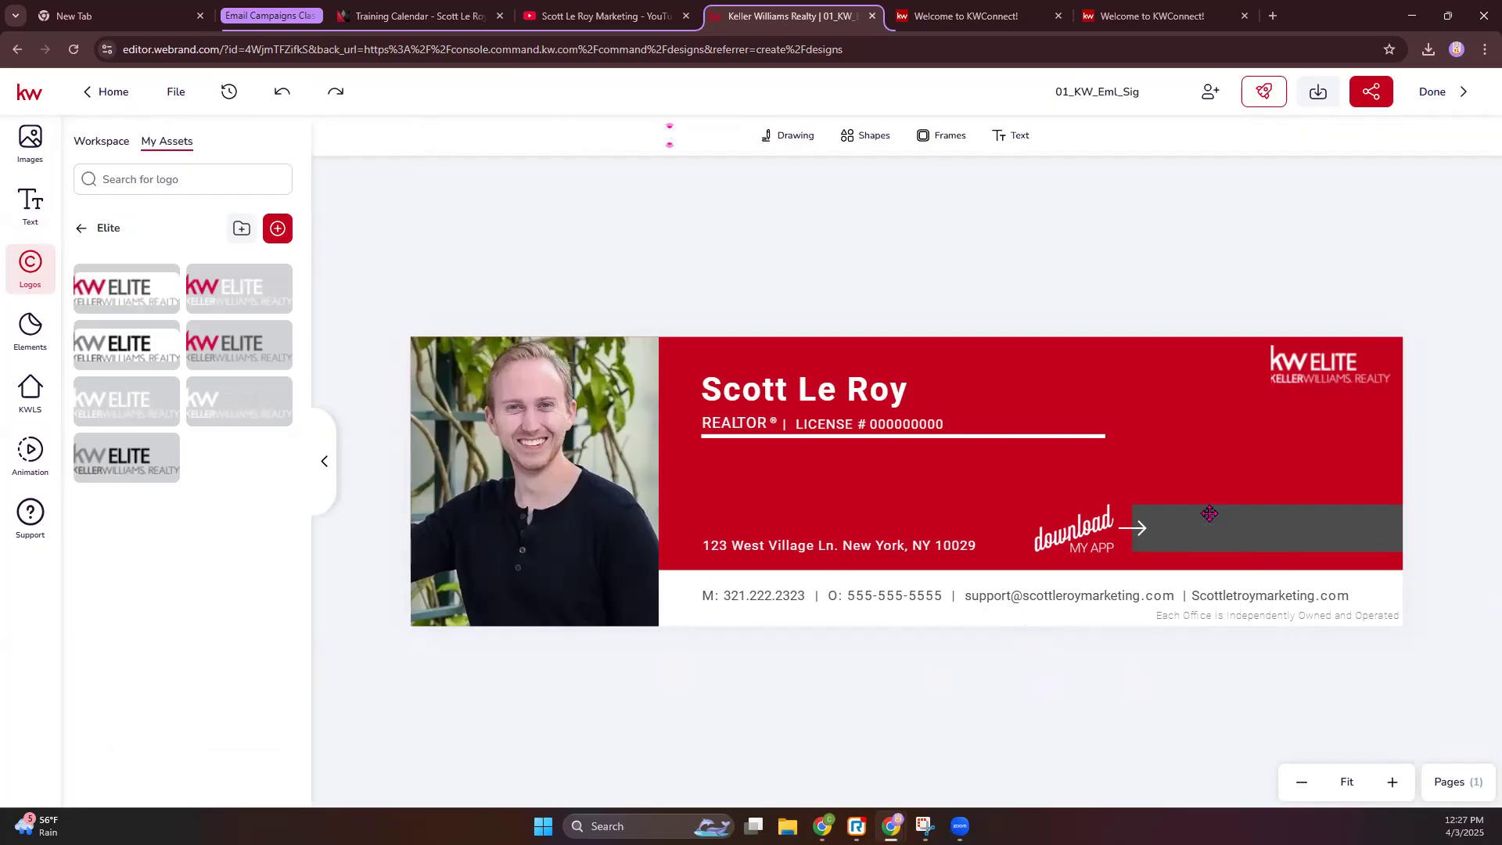
click(30, 143)
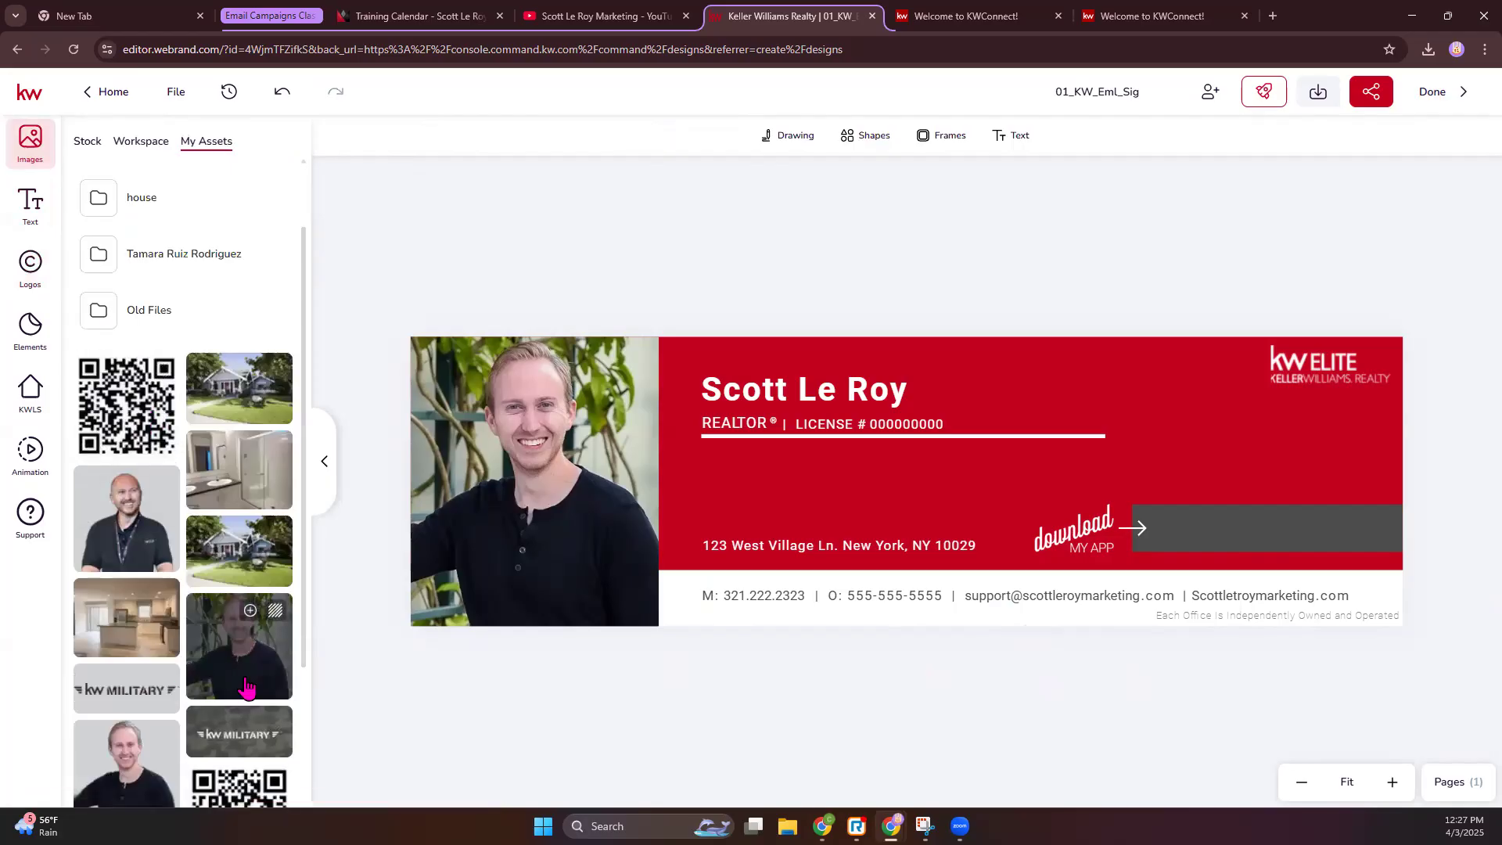
scroll(238, 689, down, 2)
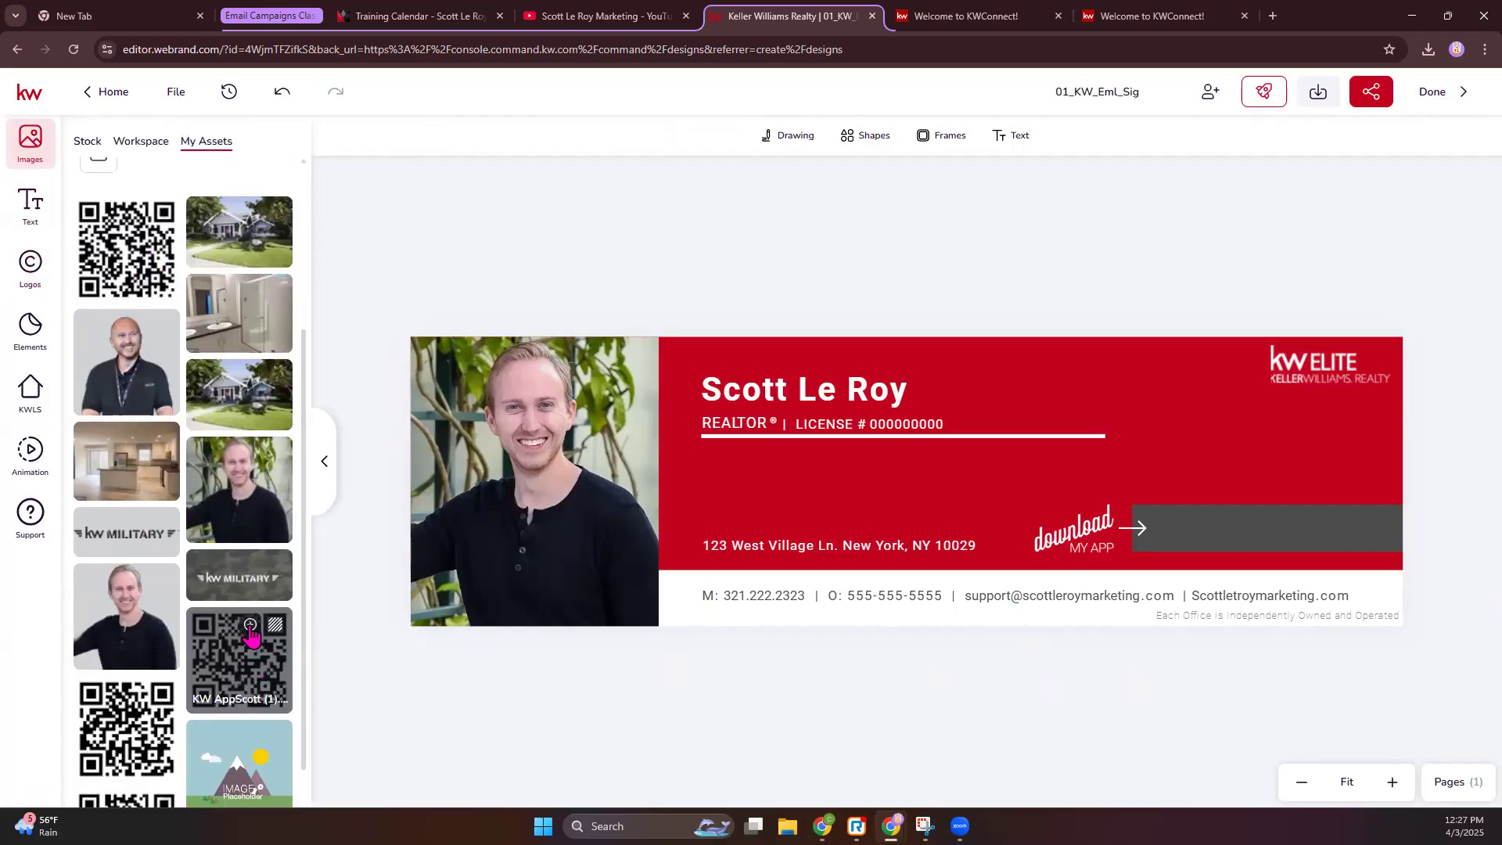
click(247, 669)
drag(817, 391, 893, 466)
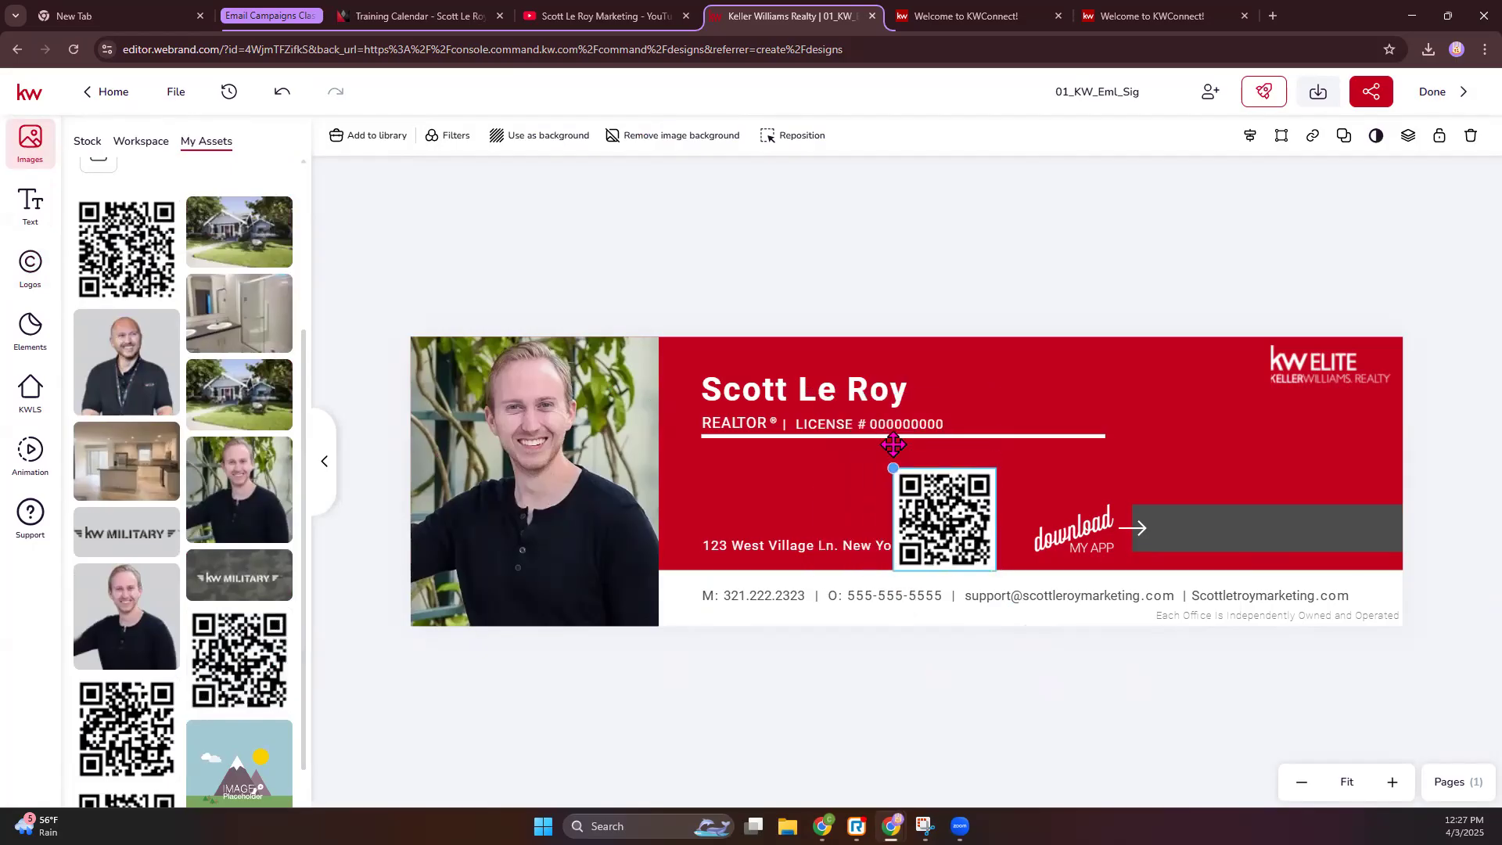
drag(972, 548, 1319, 517)
- Narrow the grey bar and move the download MY APP text and arrow beside the QR code
click(1174, 536)
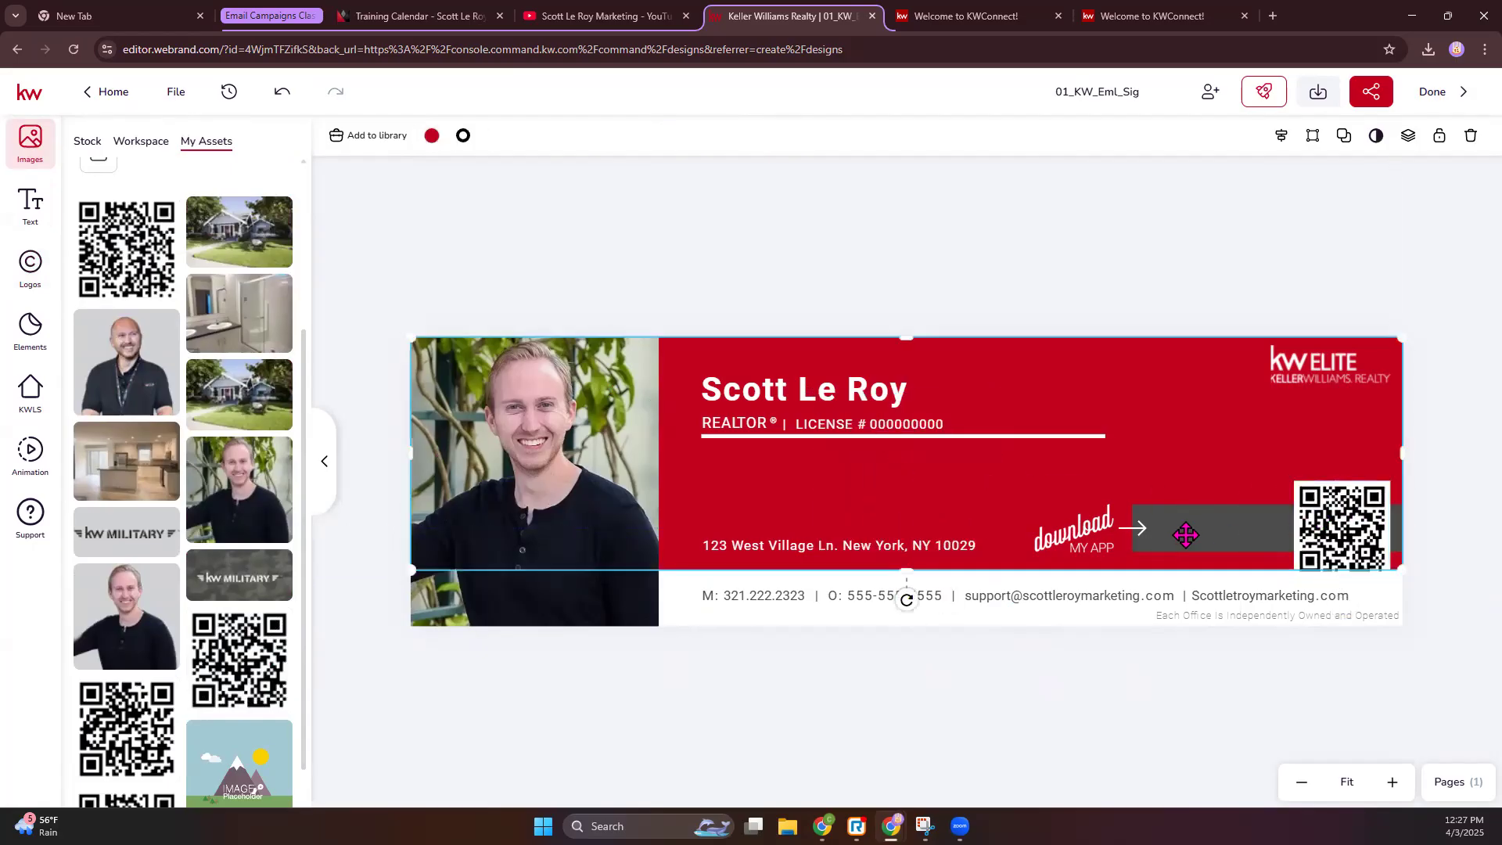
drag(1132, 528, 1258, 528)
click(1392, 783)
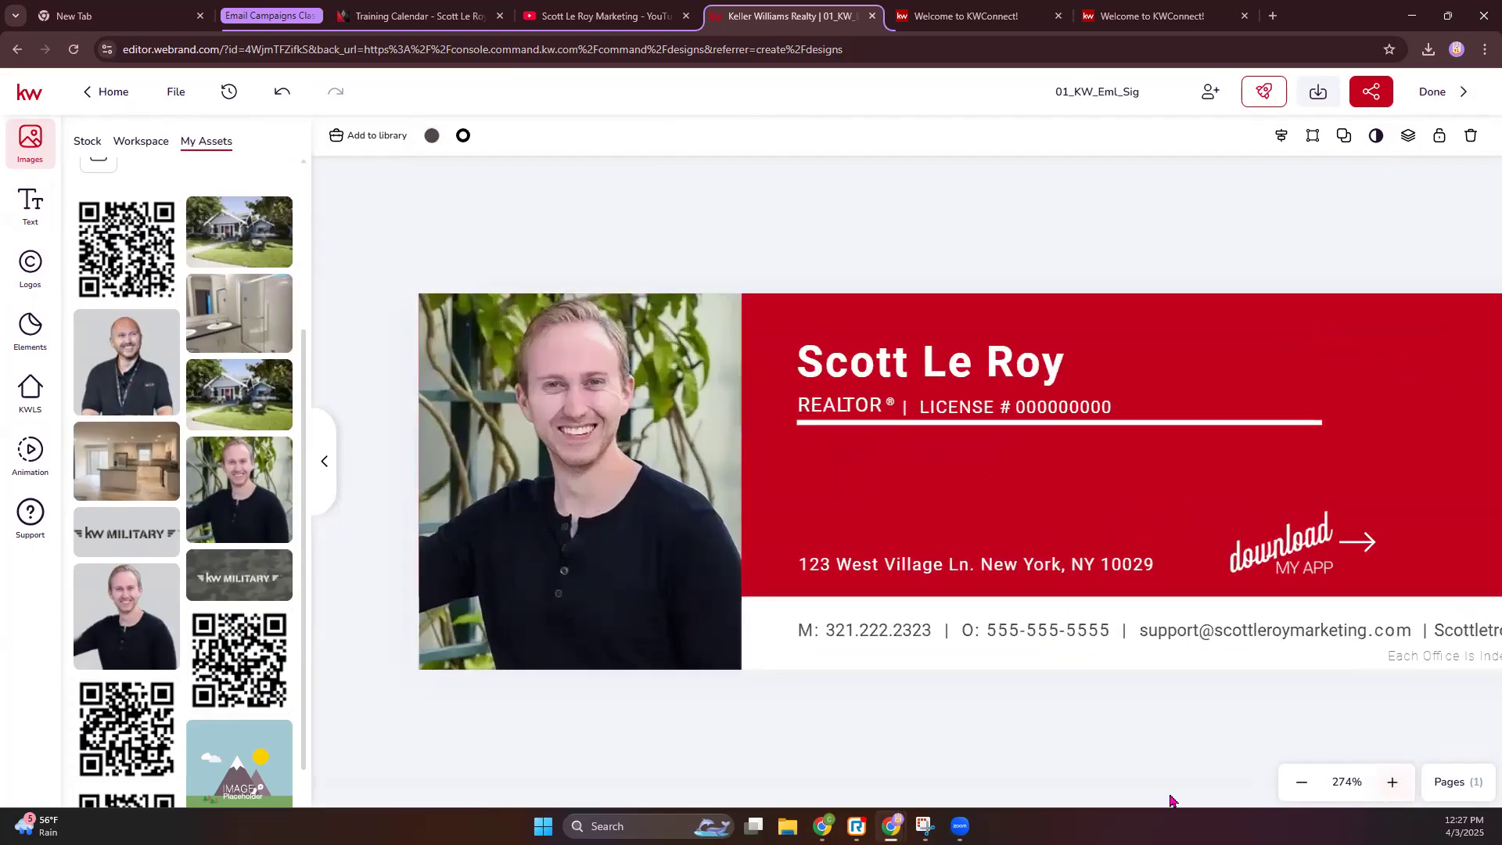
click(1042, 543)
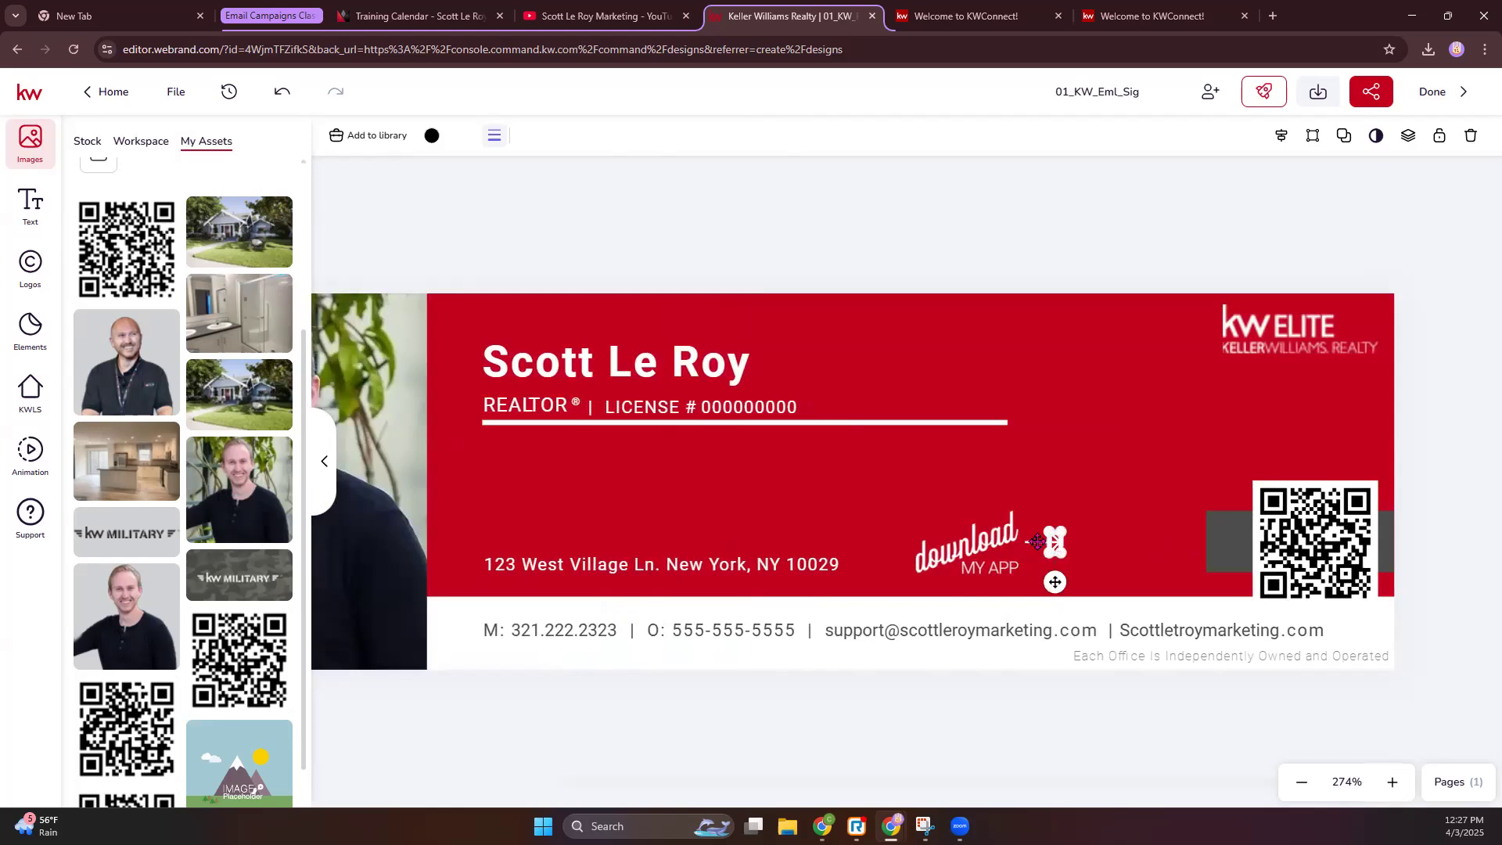
click(1037, 542)
click(1039, 540)
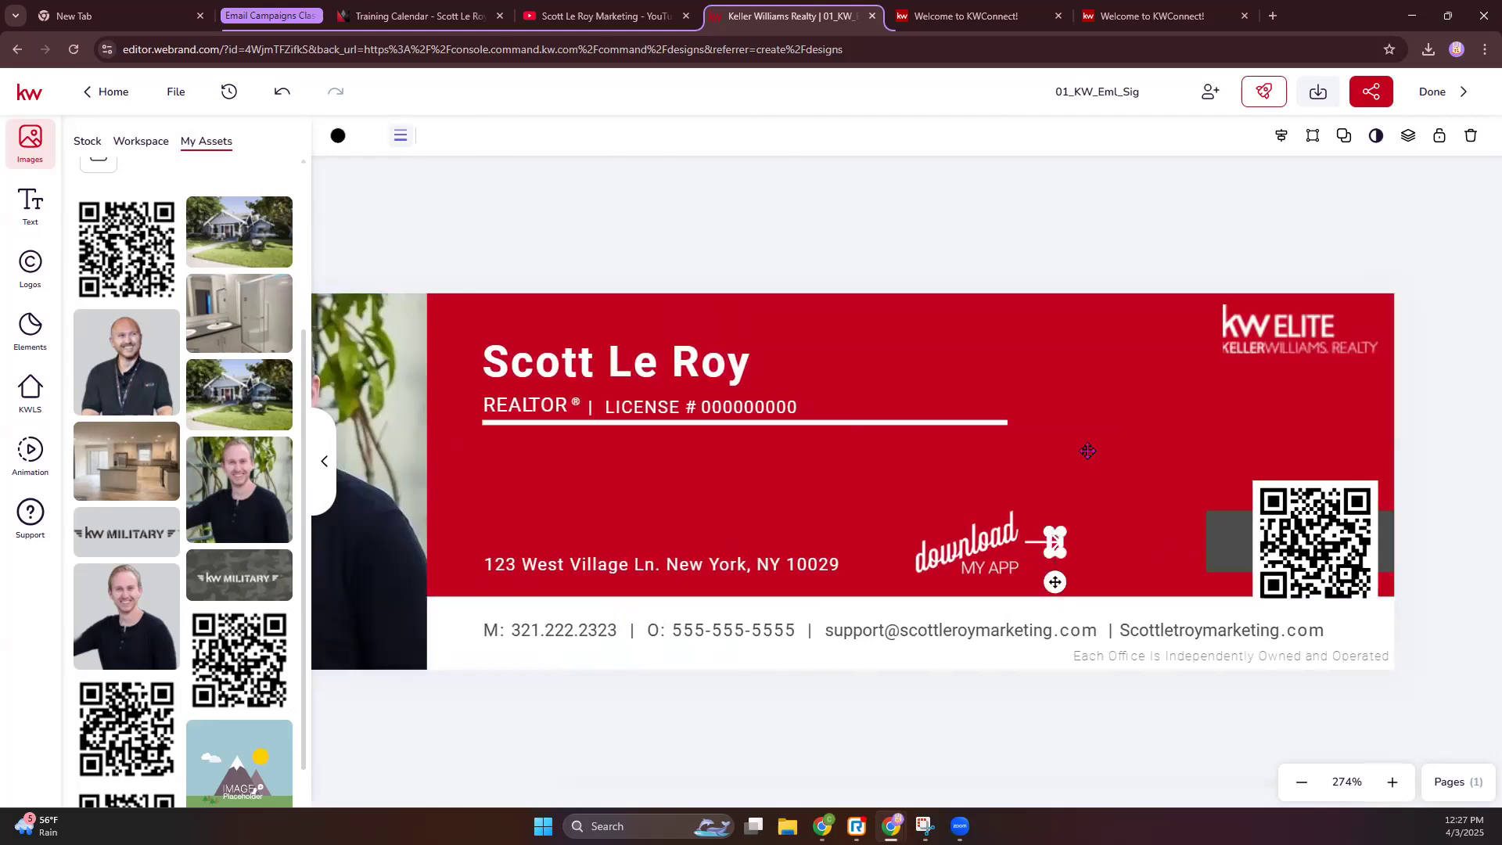
shift+click(962, 540)
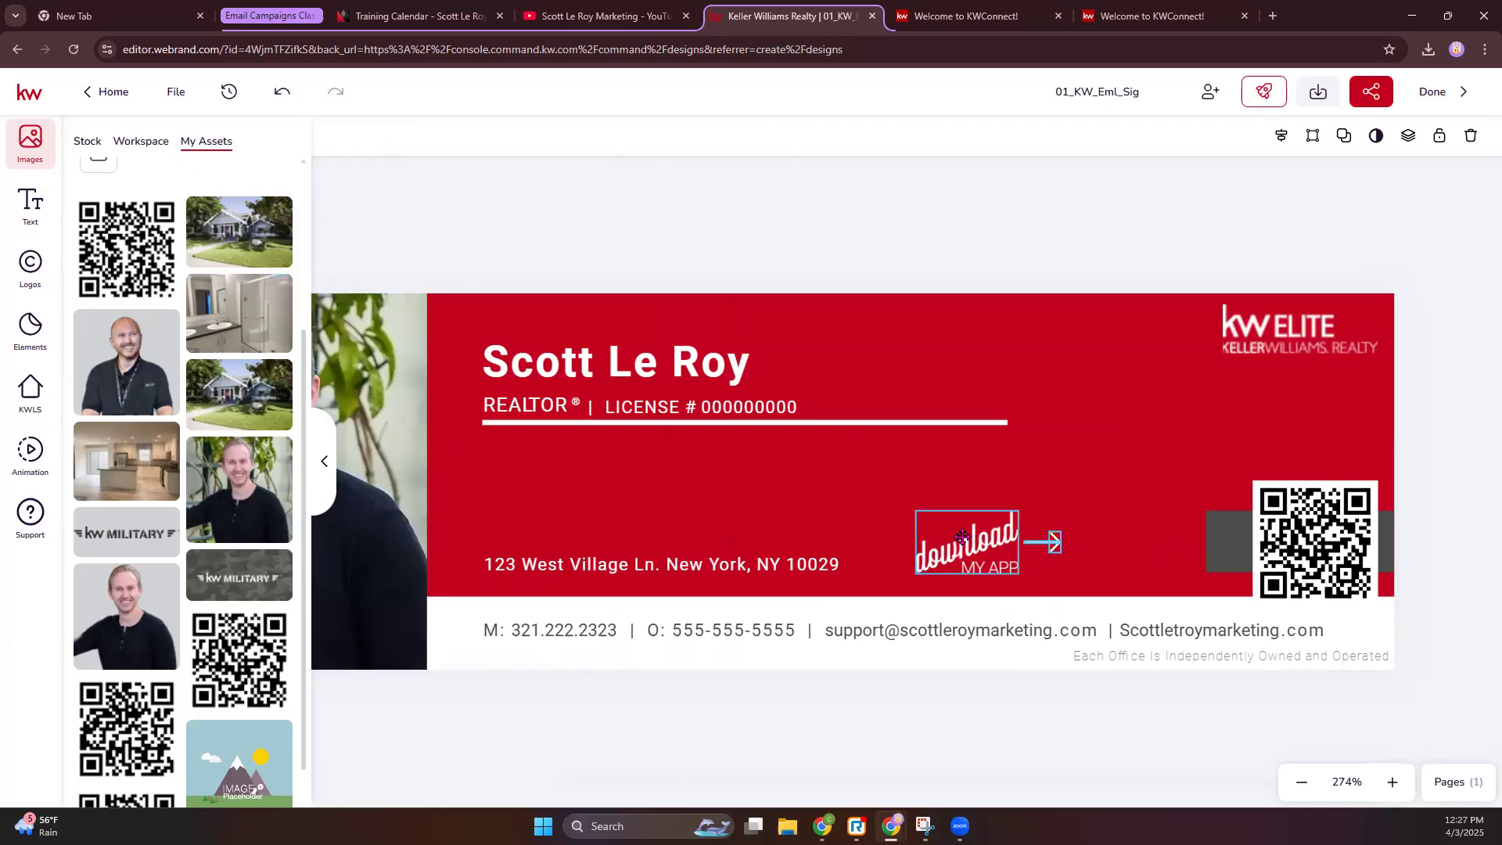
drag(977, 551, 1150, 550)
click(1141, 259)
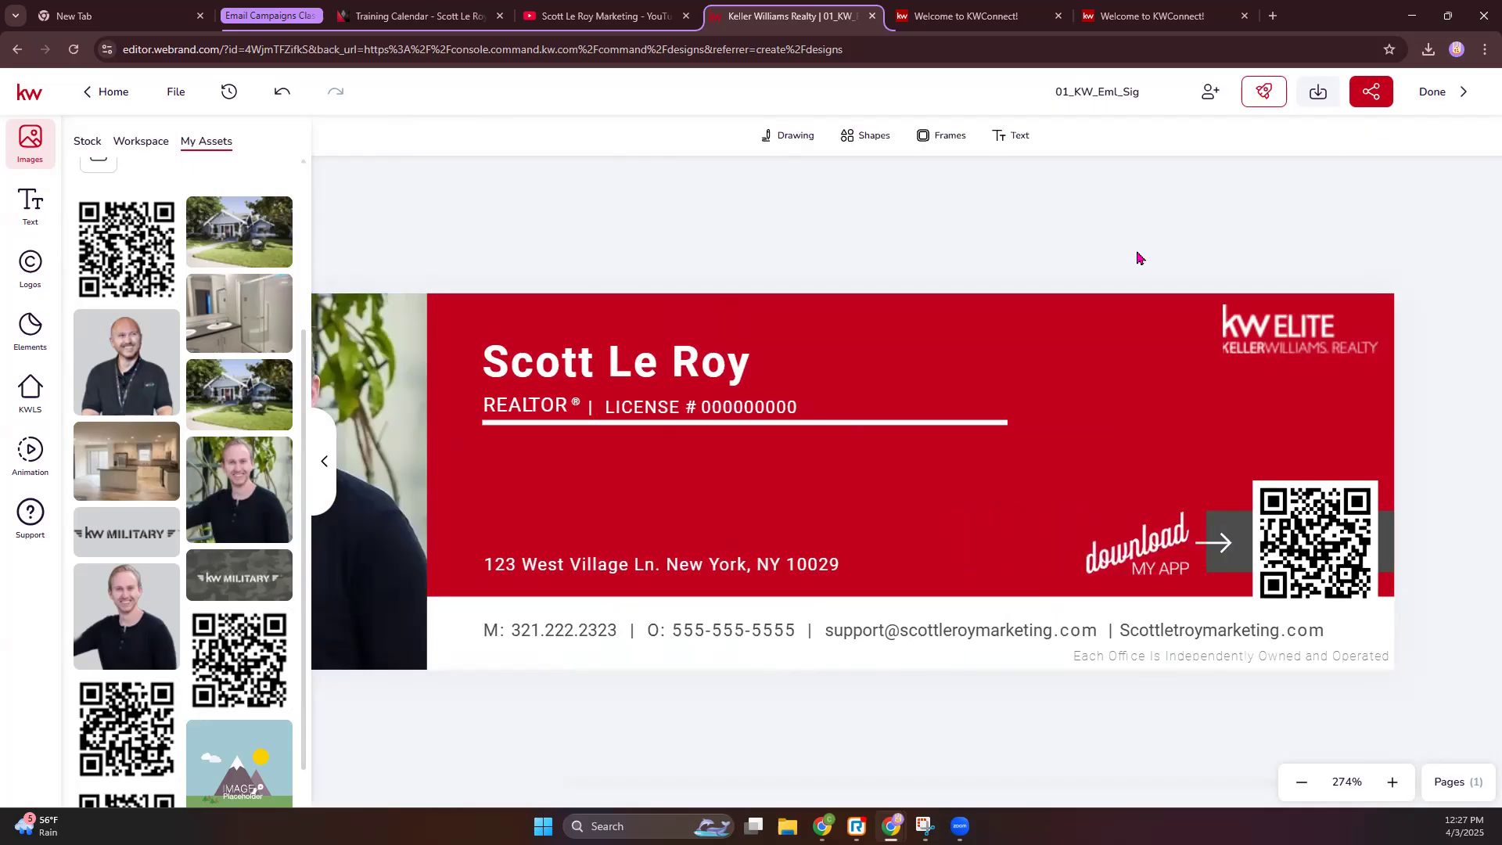
click(1302, 784)
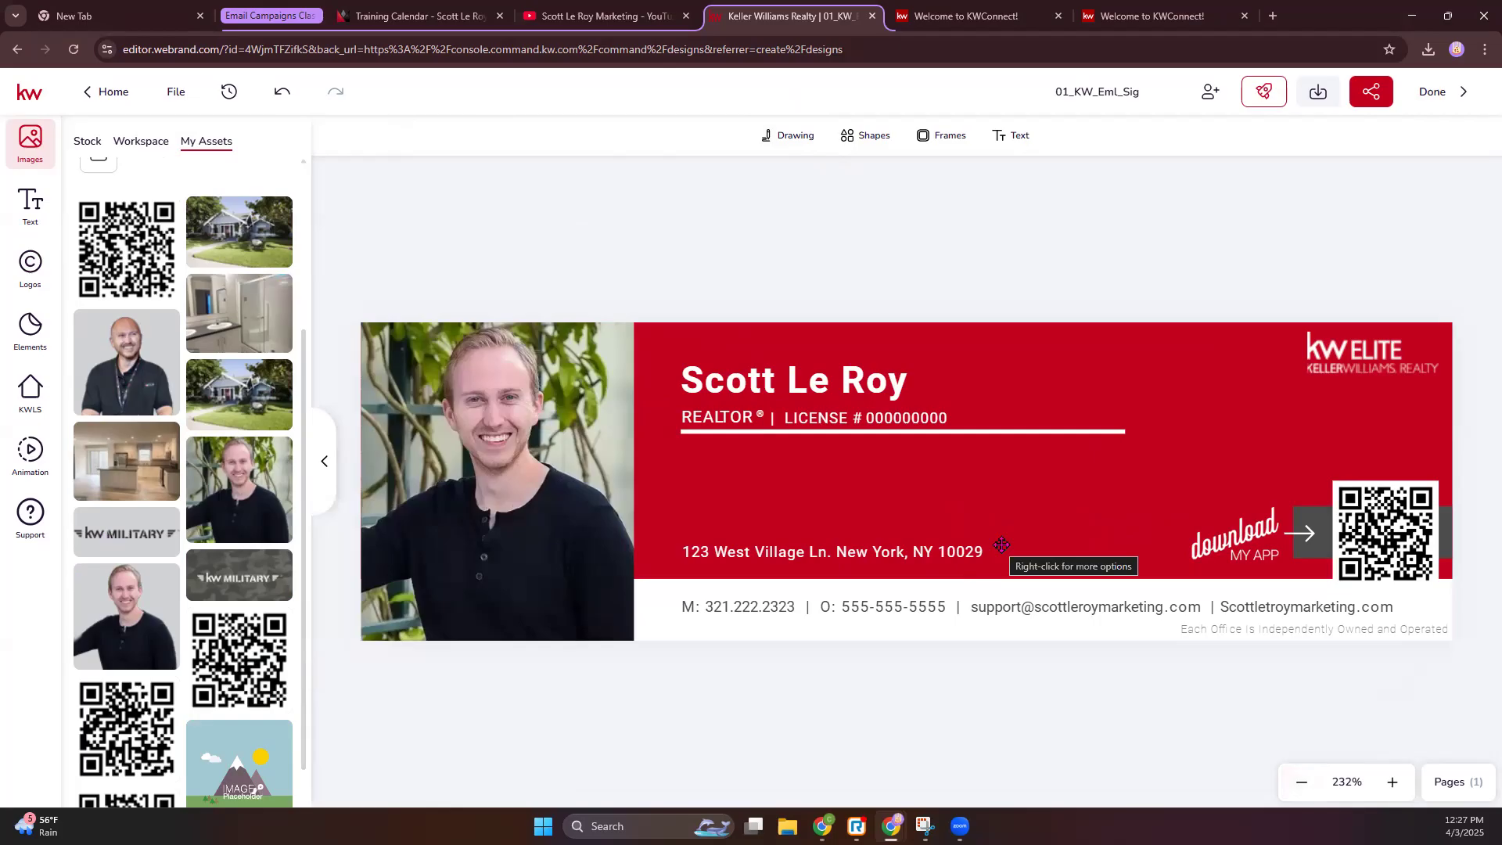
- Open the 4/3 library palette for the red banner's fill, trying light blue first
click(1167, 400)
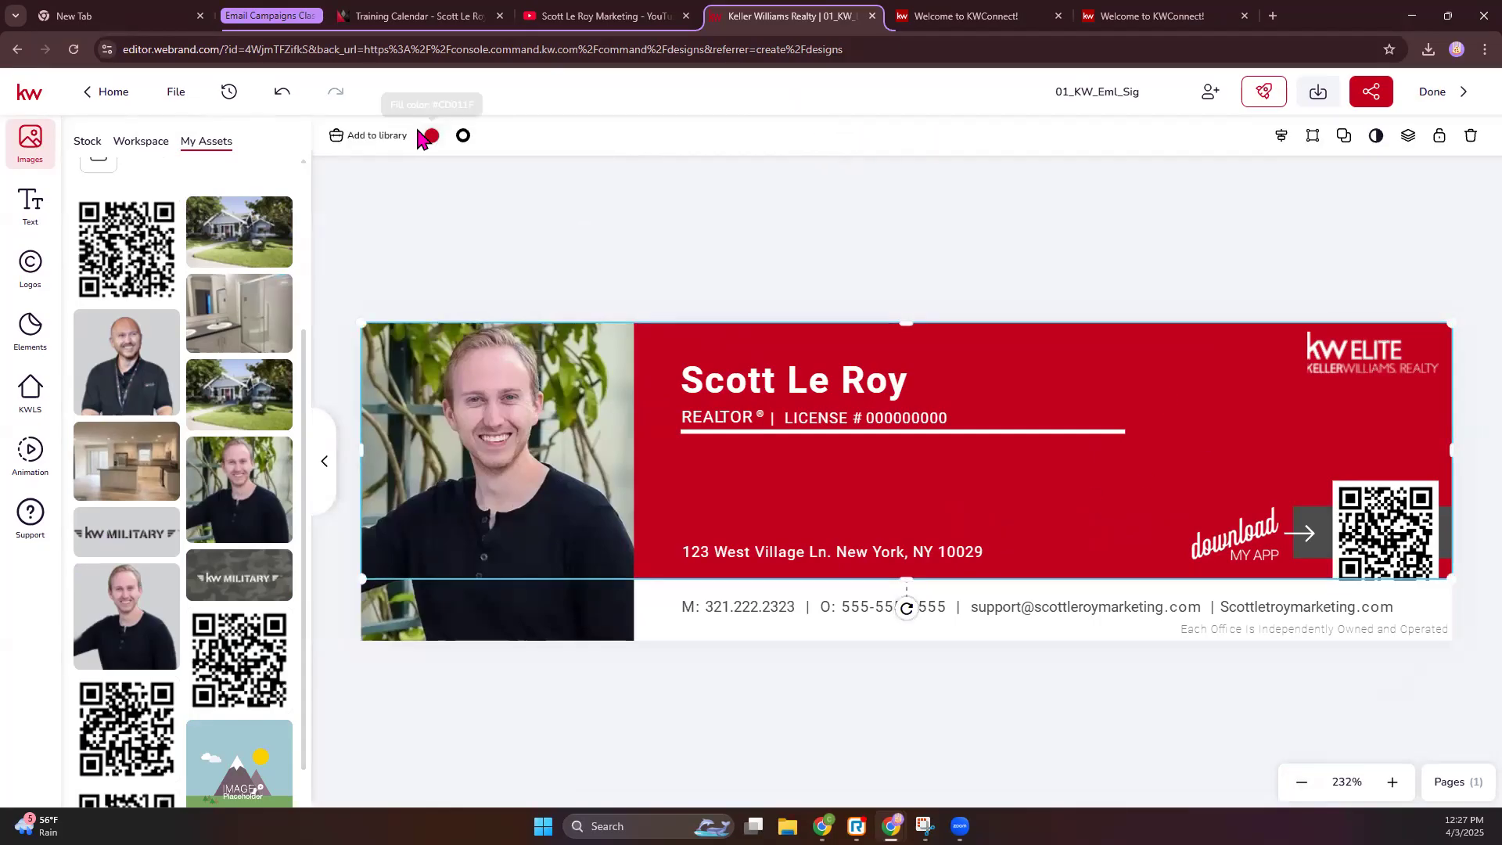
key(Escape)
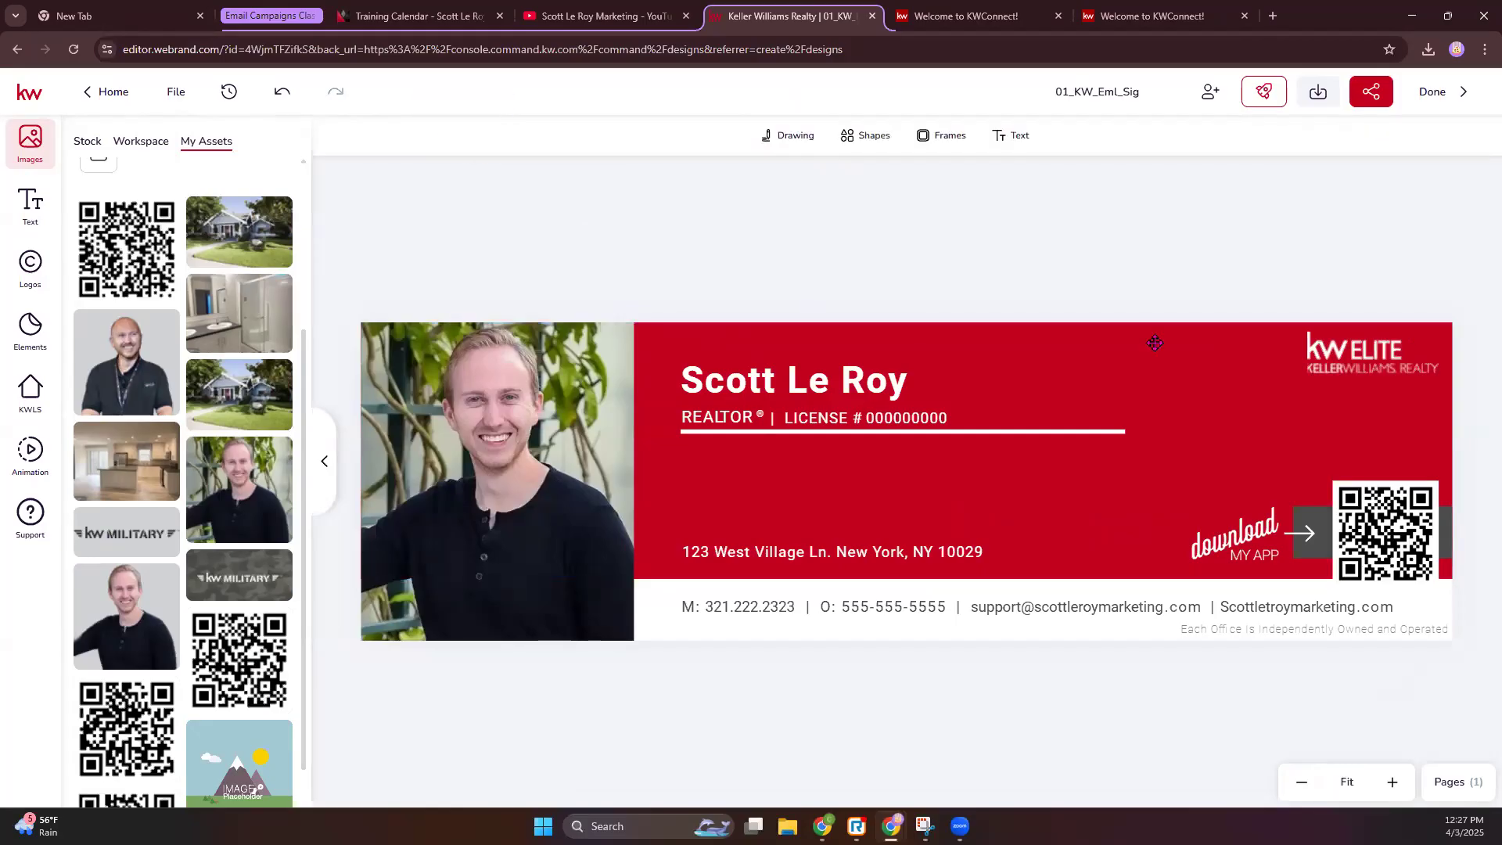
click(1150, 338)
click(433, 135)
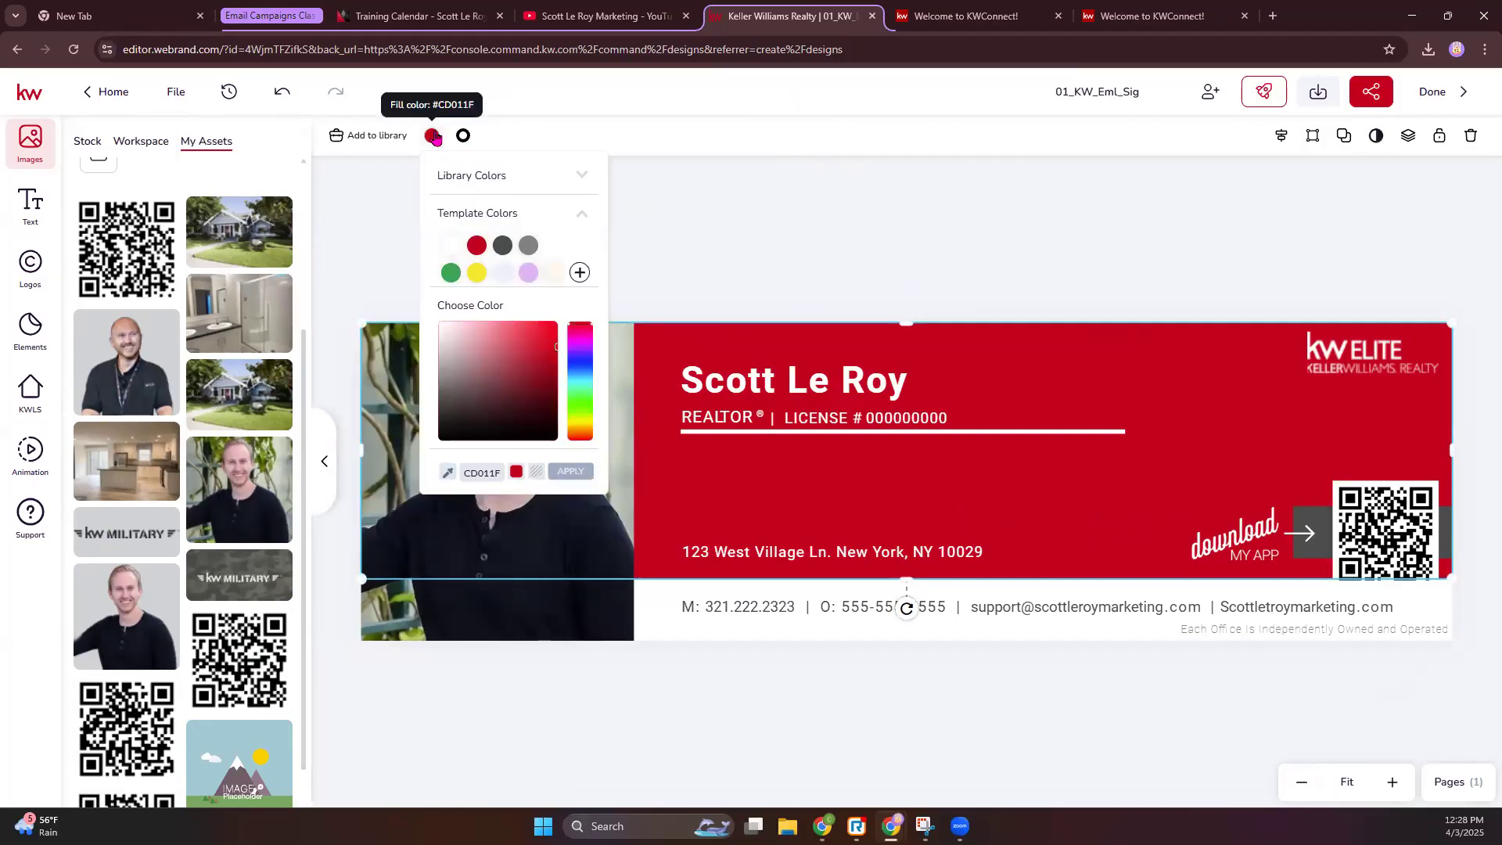
click(585, 178)
click(563, 202)
click(529, 246)
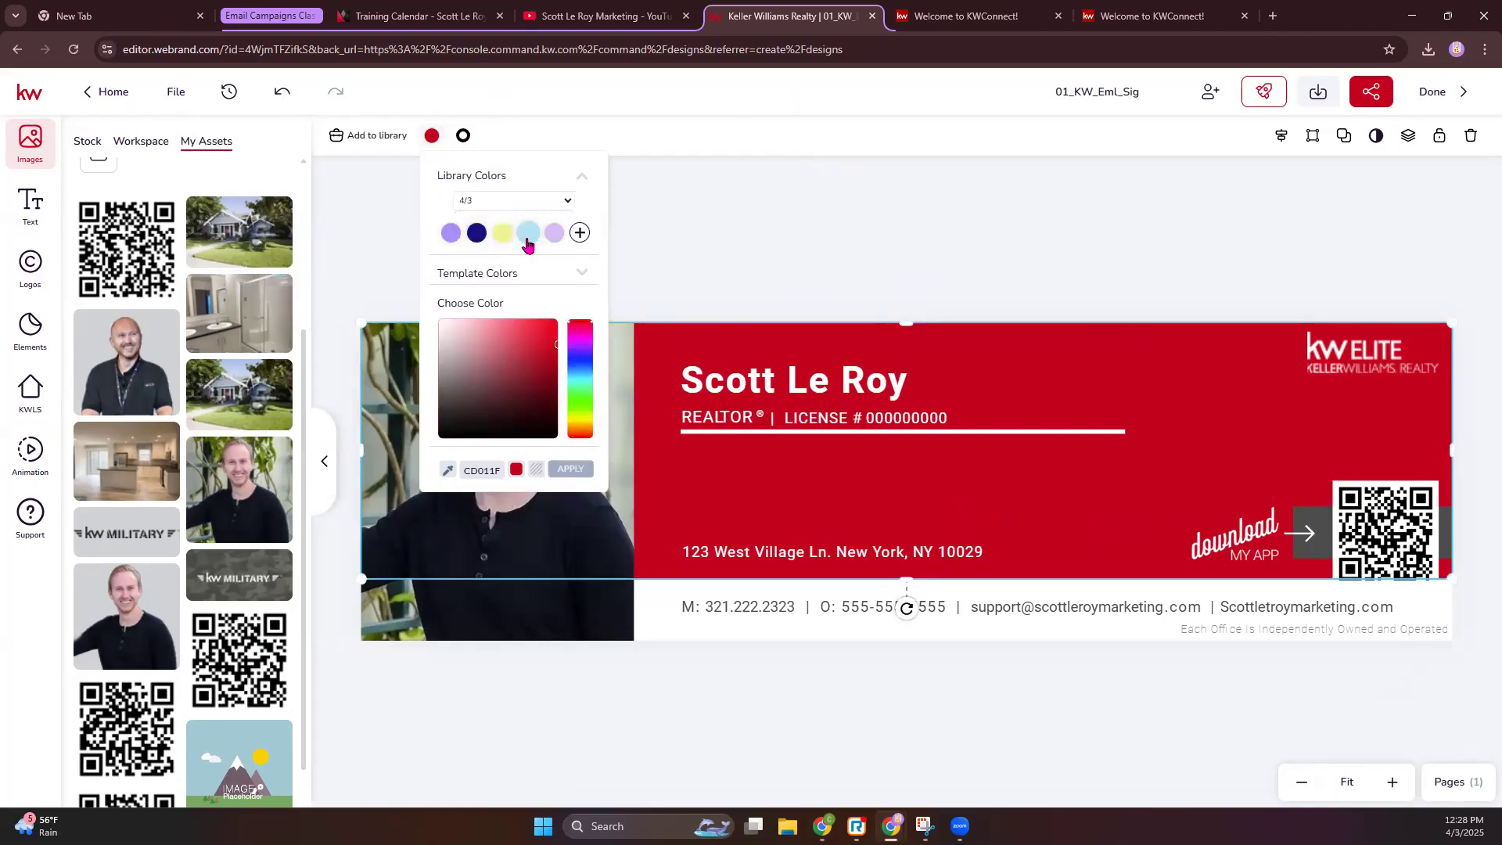
click(528, 235)
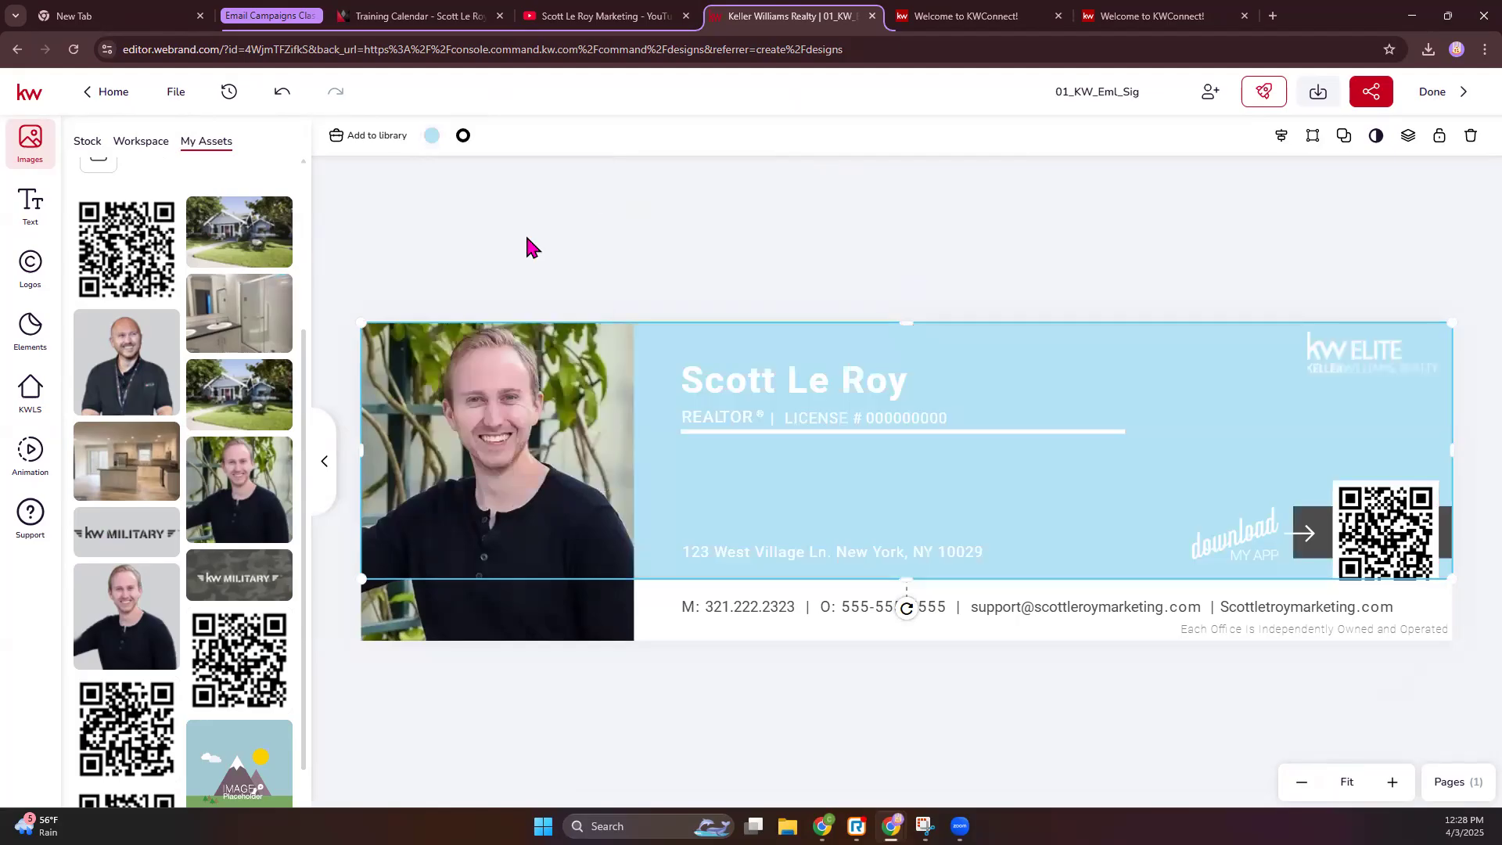
- Fill the banner with the darker purple and give it a light purple outline
click(432, 135)
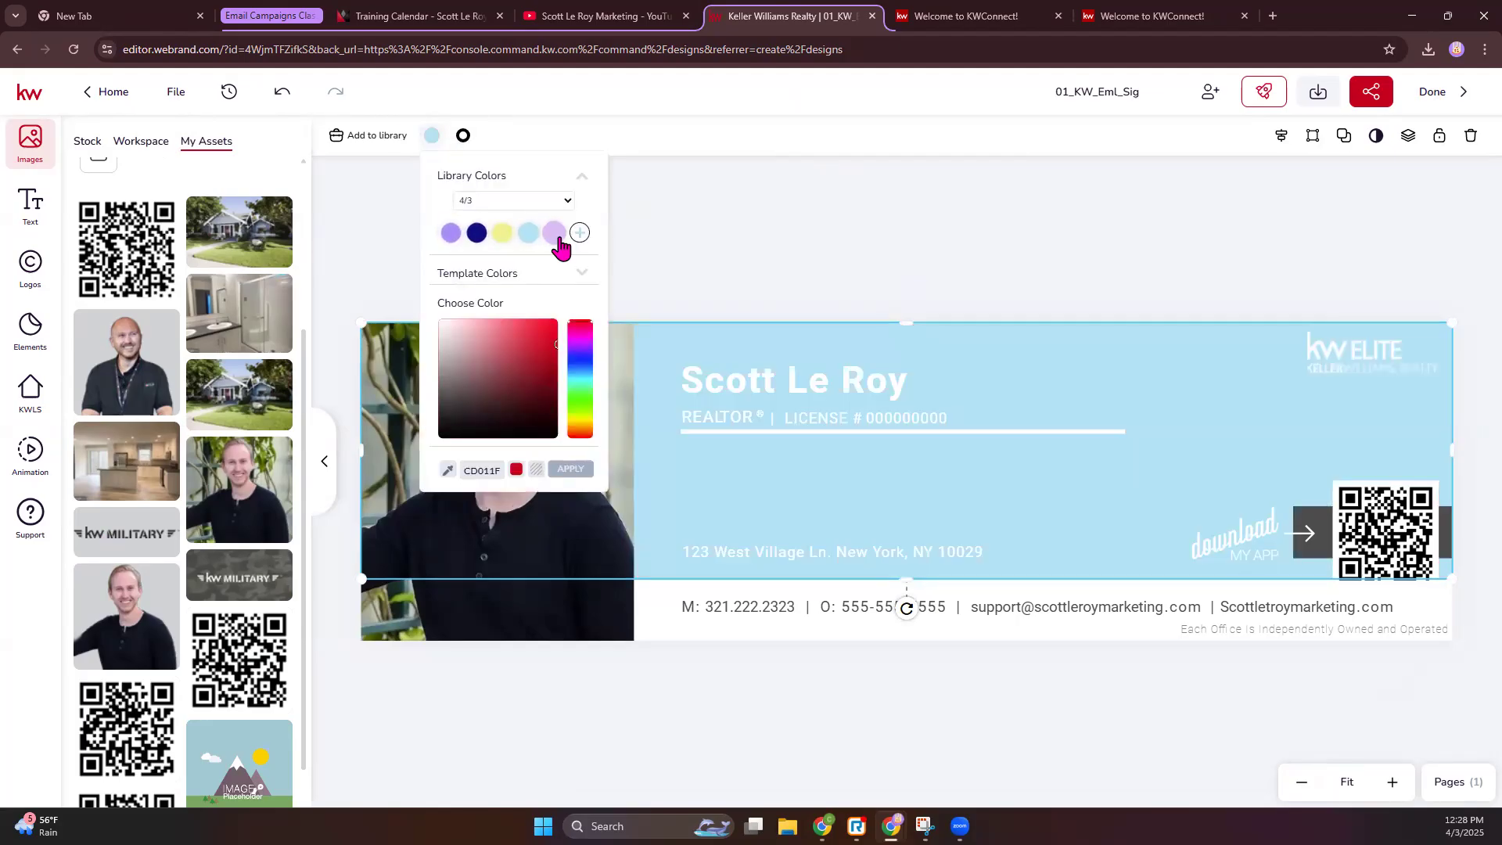
click(555, 233)
click(432, 135)
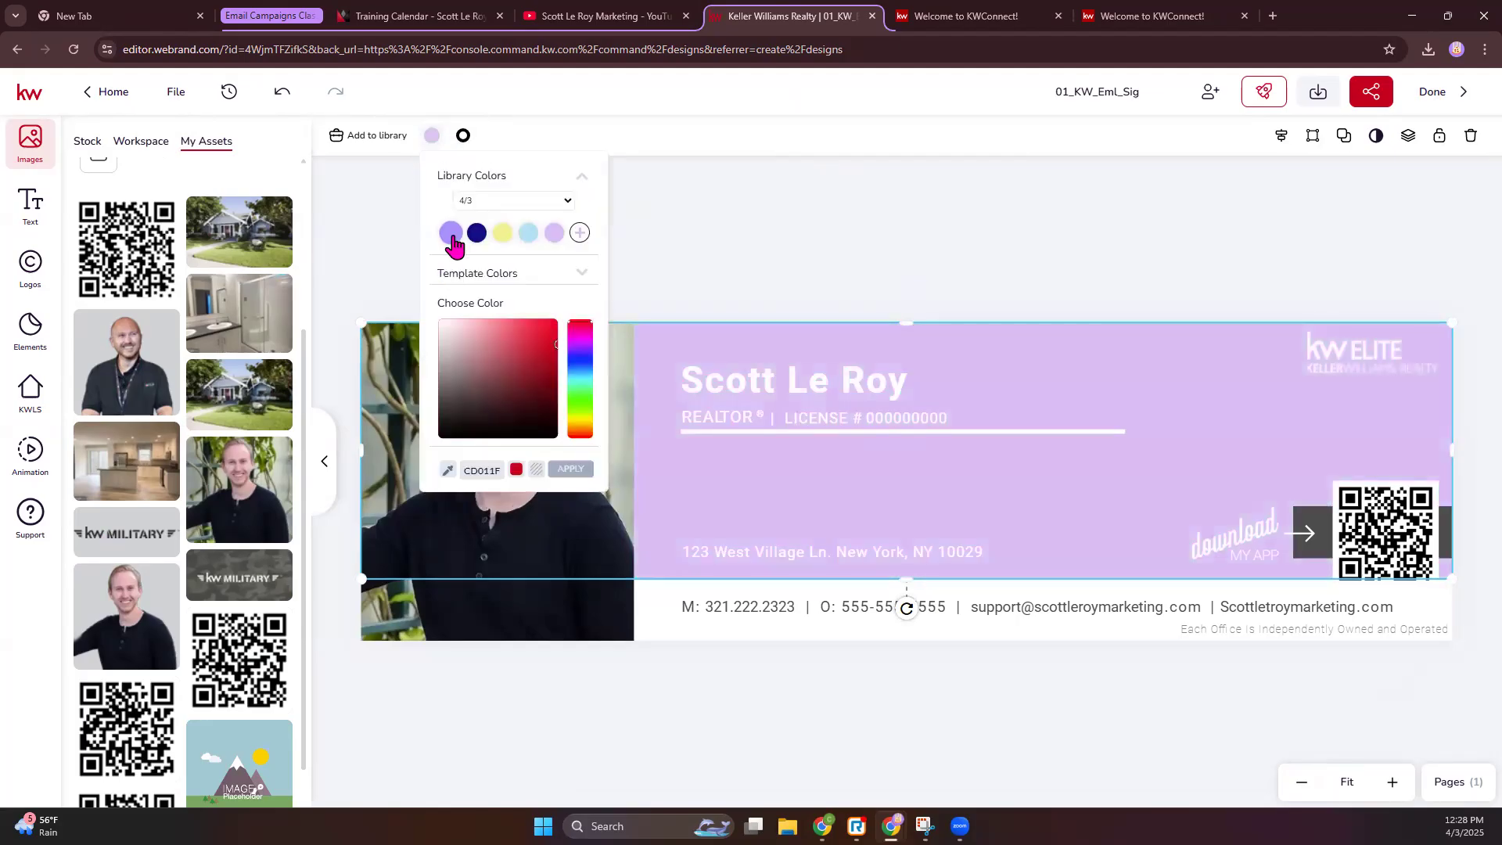
click(453, 233)
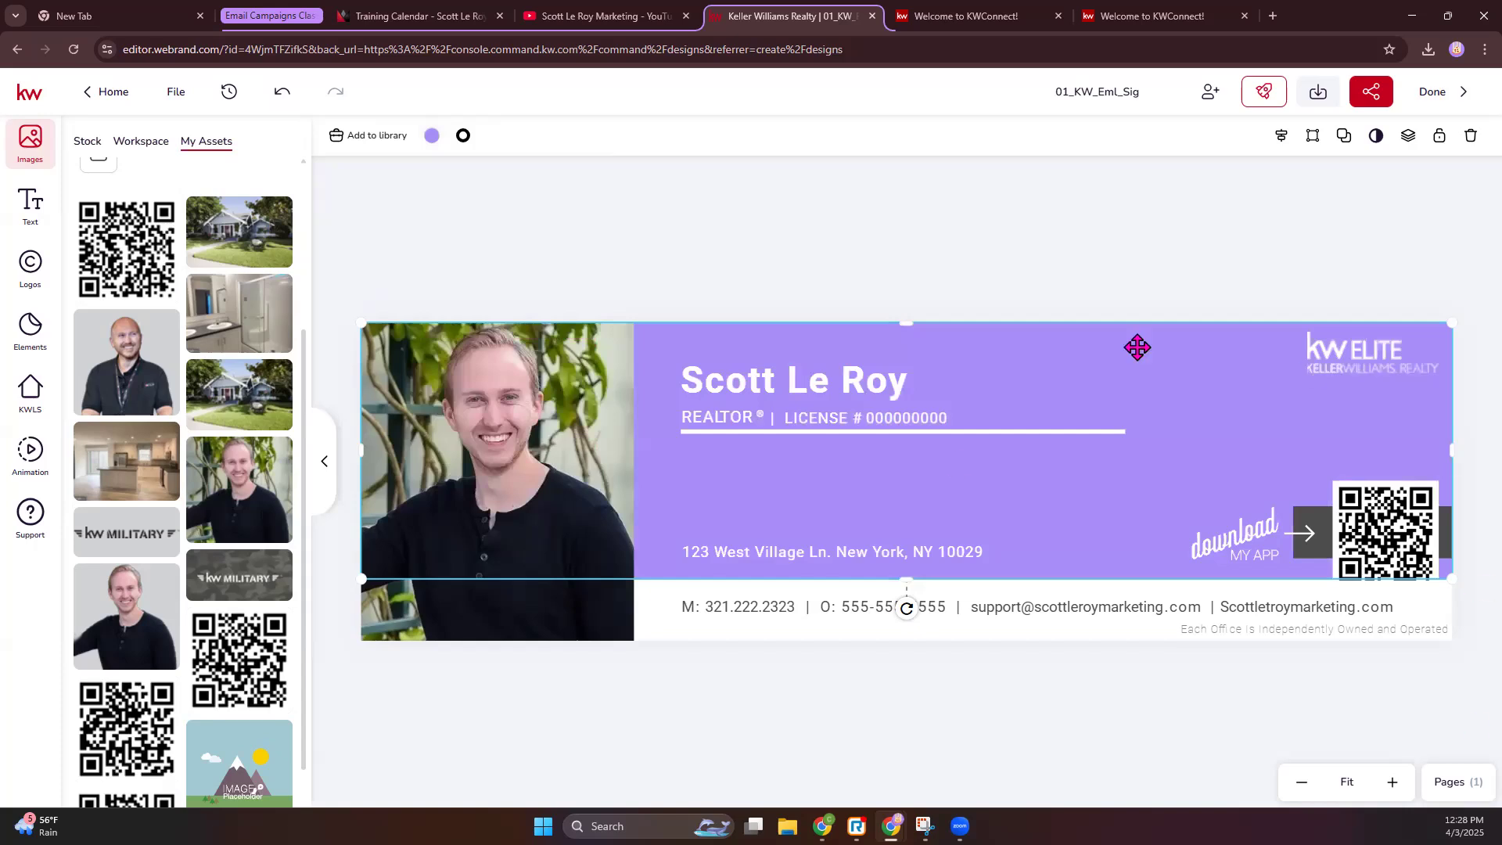
click(464, 135)
click(560, 273)
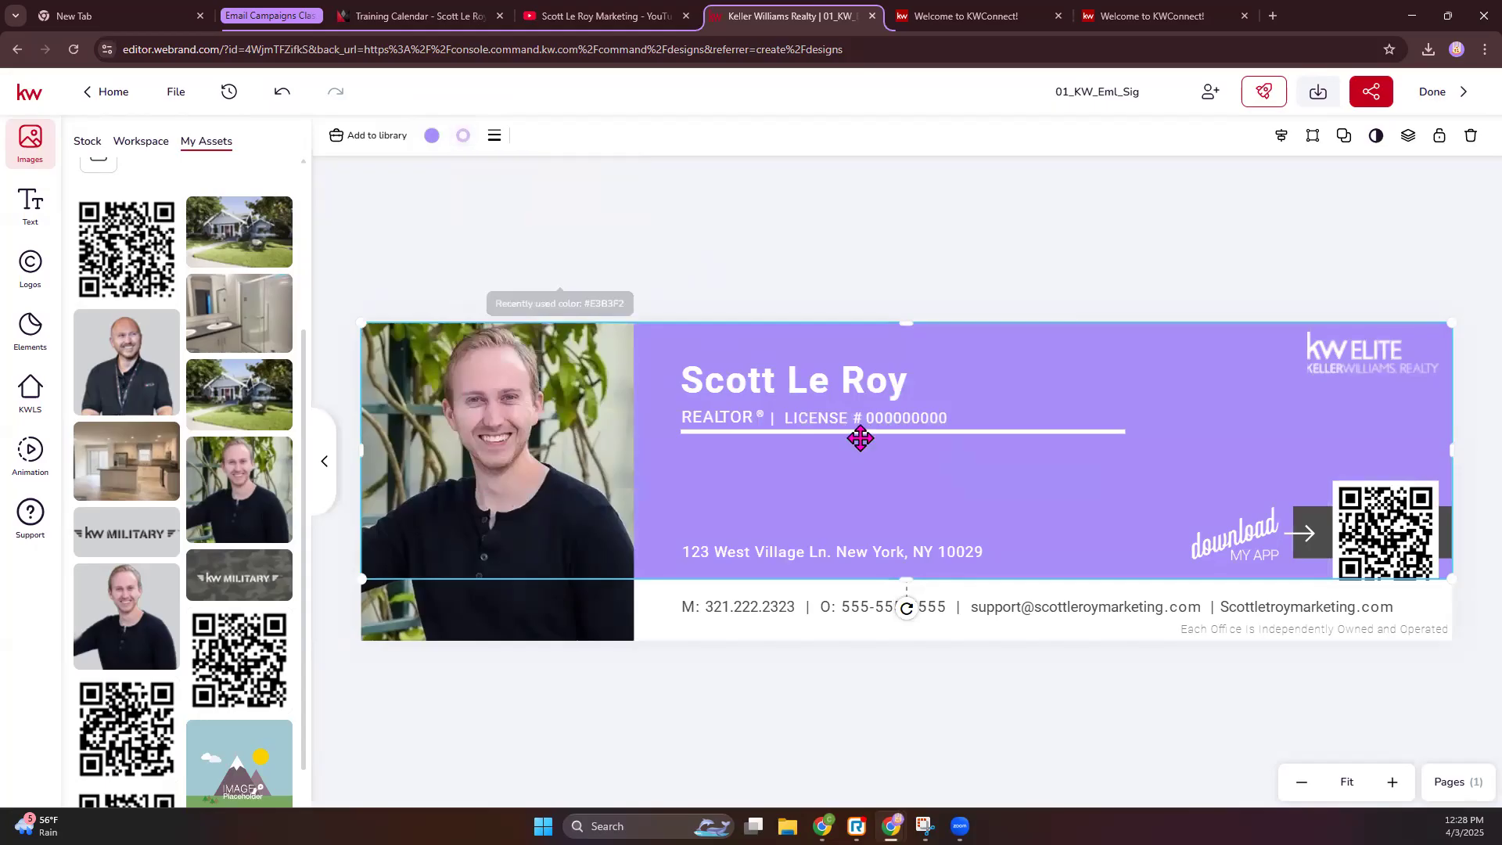
click(777, 215)
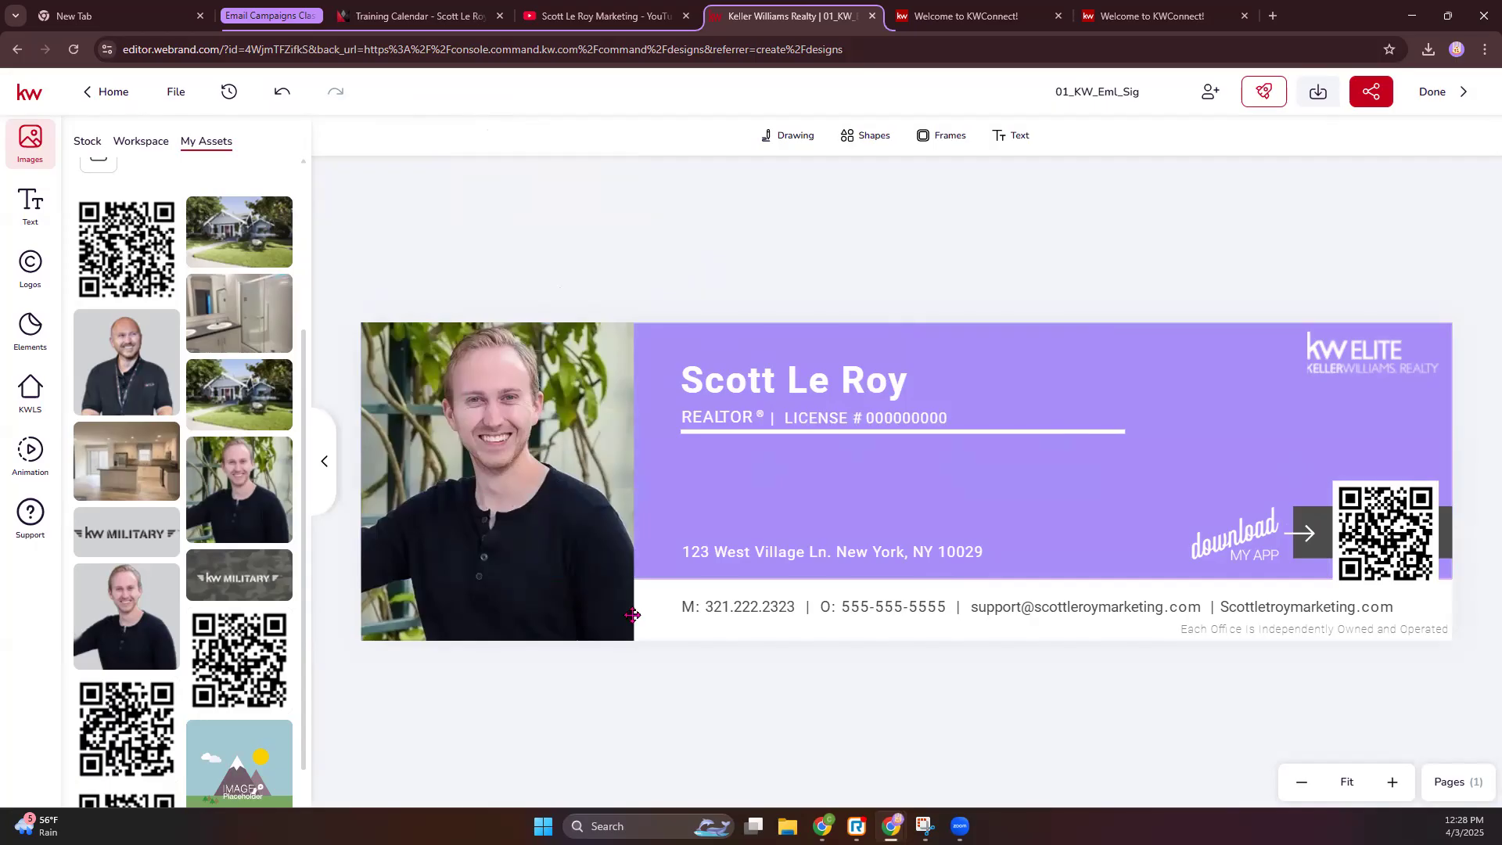
click(836, 388)
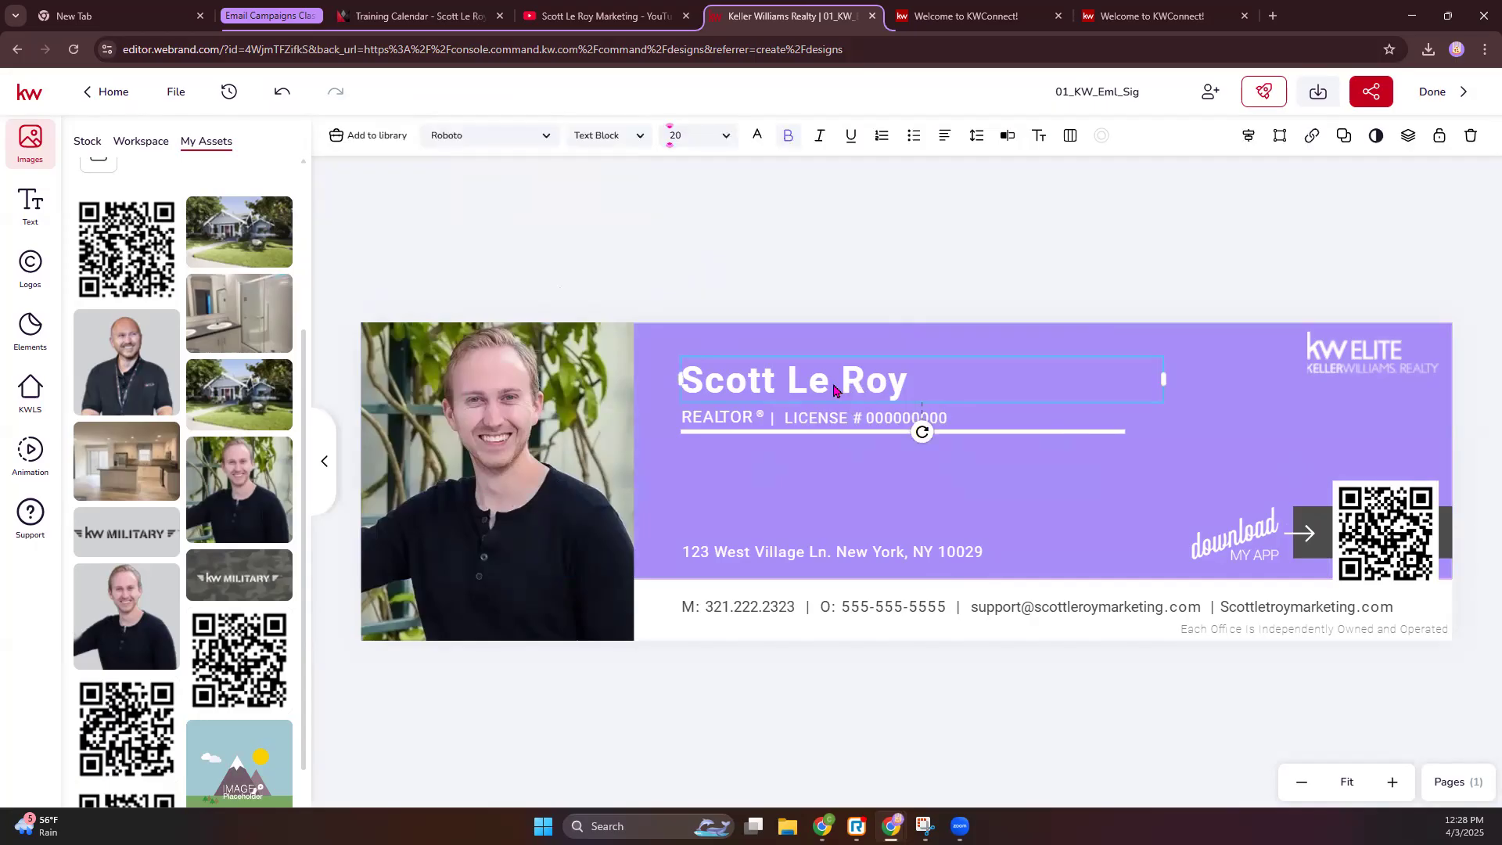
- Set the agent's name in Allison Script at 32 pt and move it above the REALTOR line
click(548, 138)
click(426, 440)
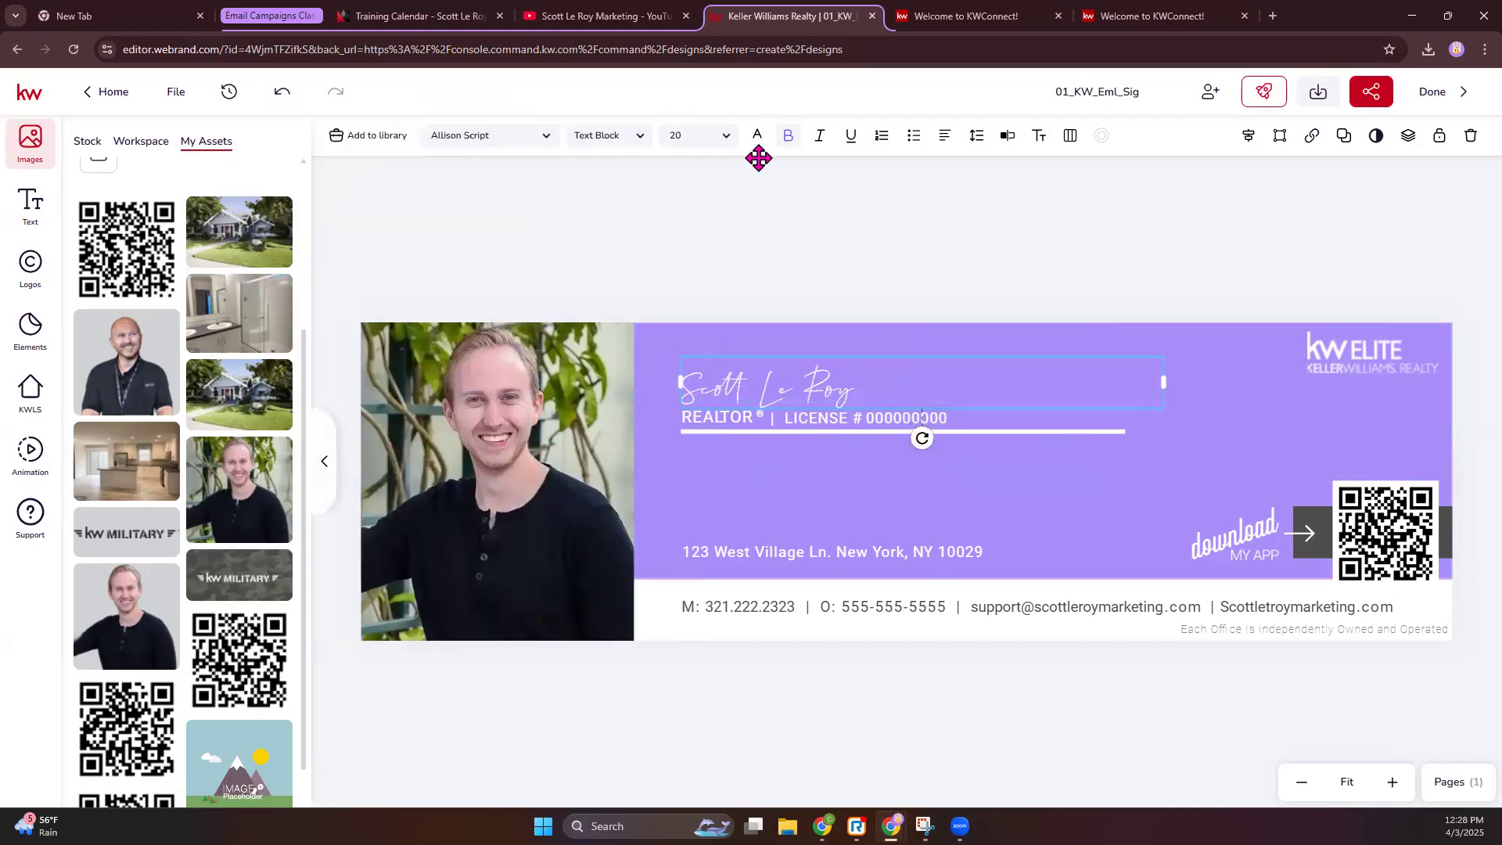
click(726, 136)
scroll(704, 308, down, 3)
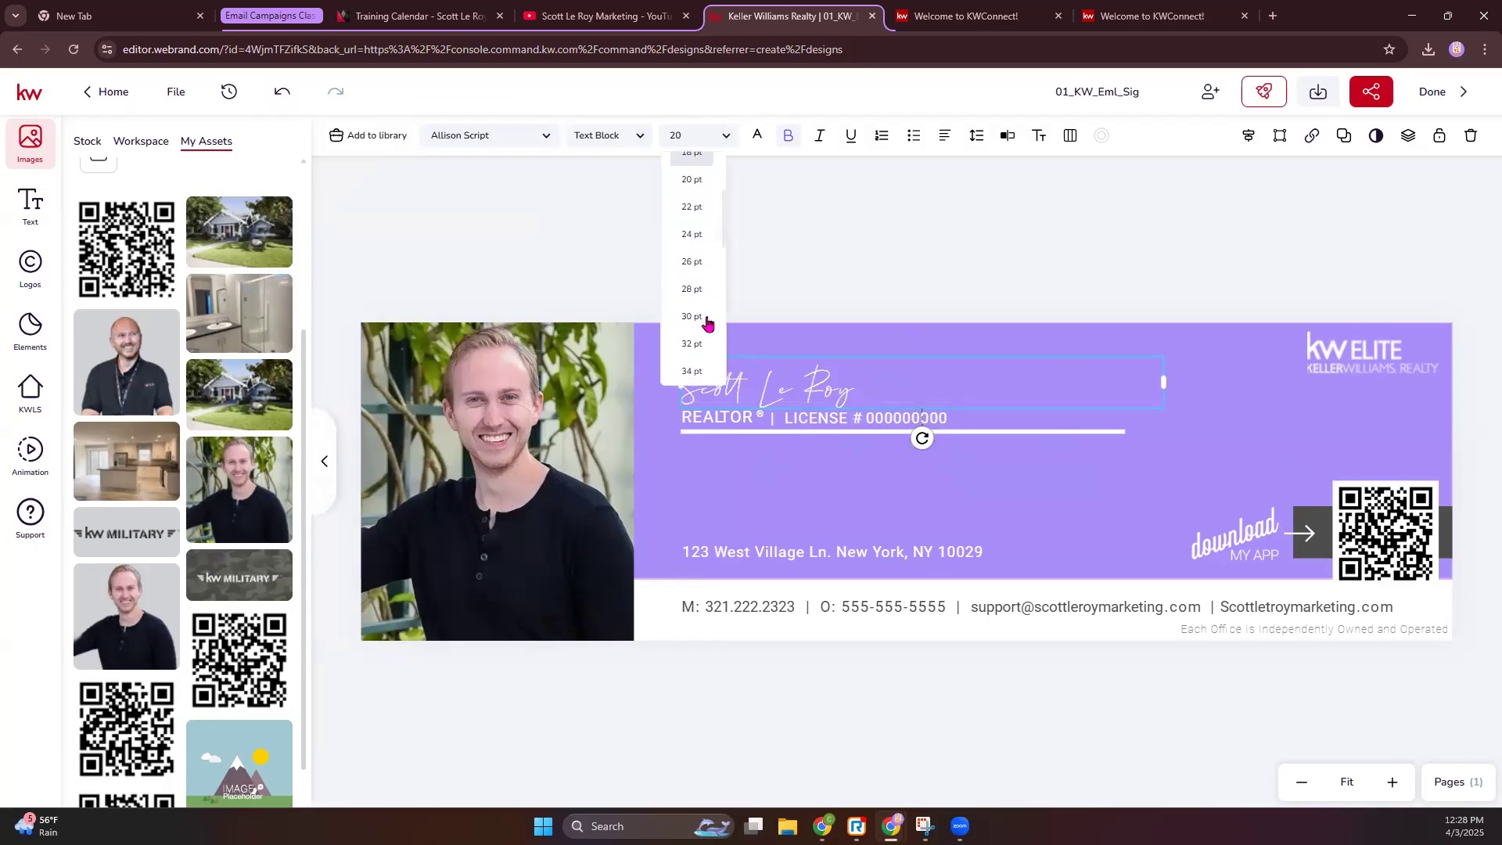
click(698, 340)
drag(899, 406, 892, 374)
click(912, 229)
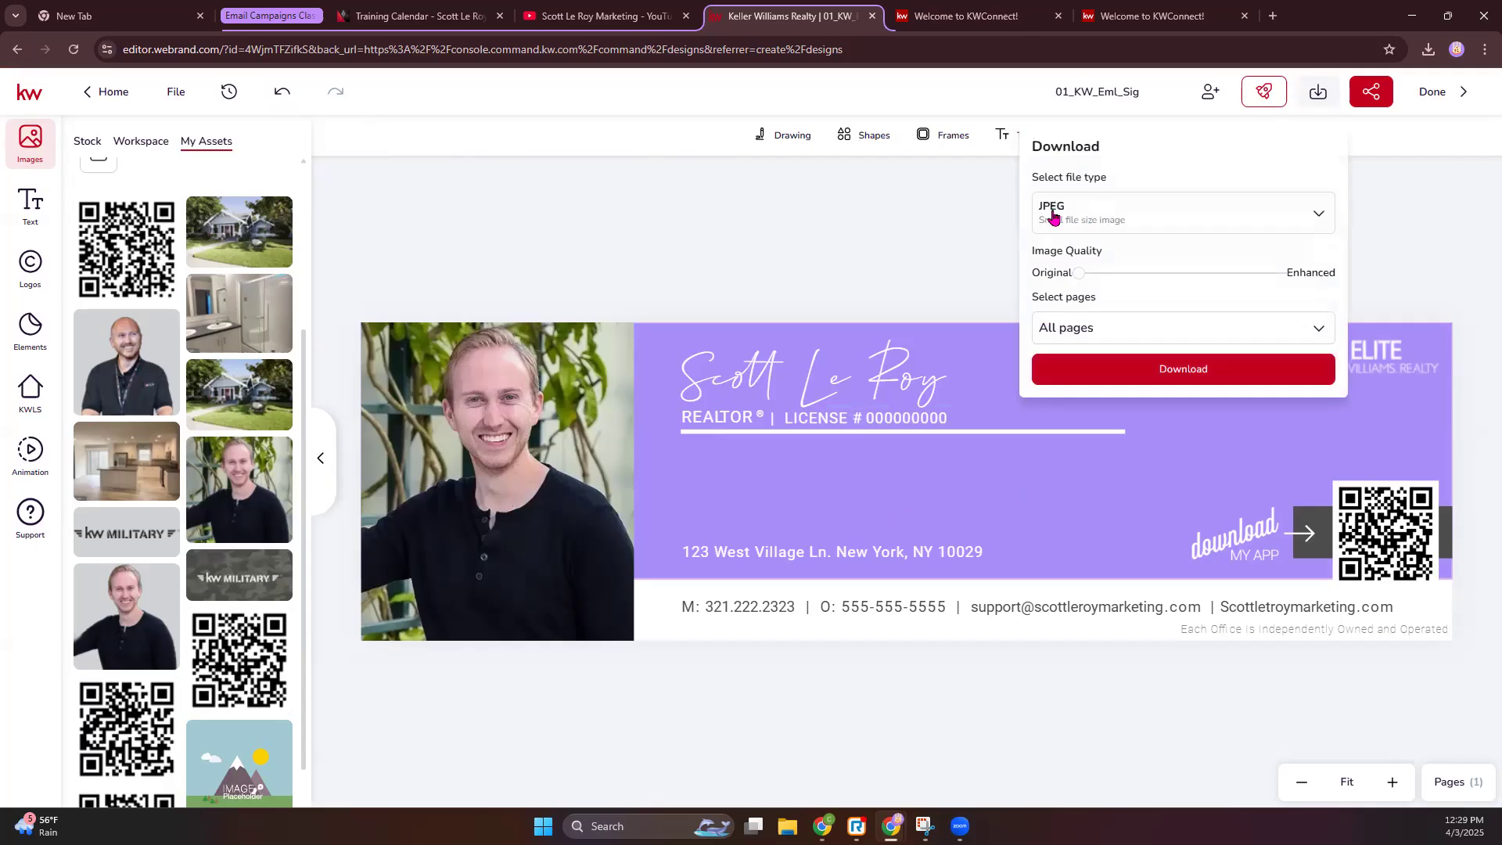
- Switch the download file type from JPEG to PNG and download the signature
click(1095, 217)
click(1074, 305)
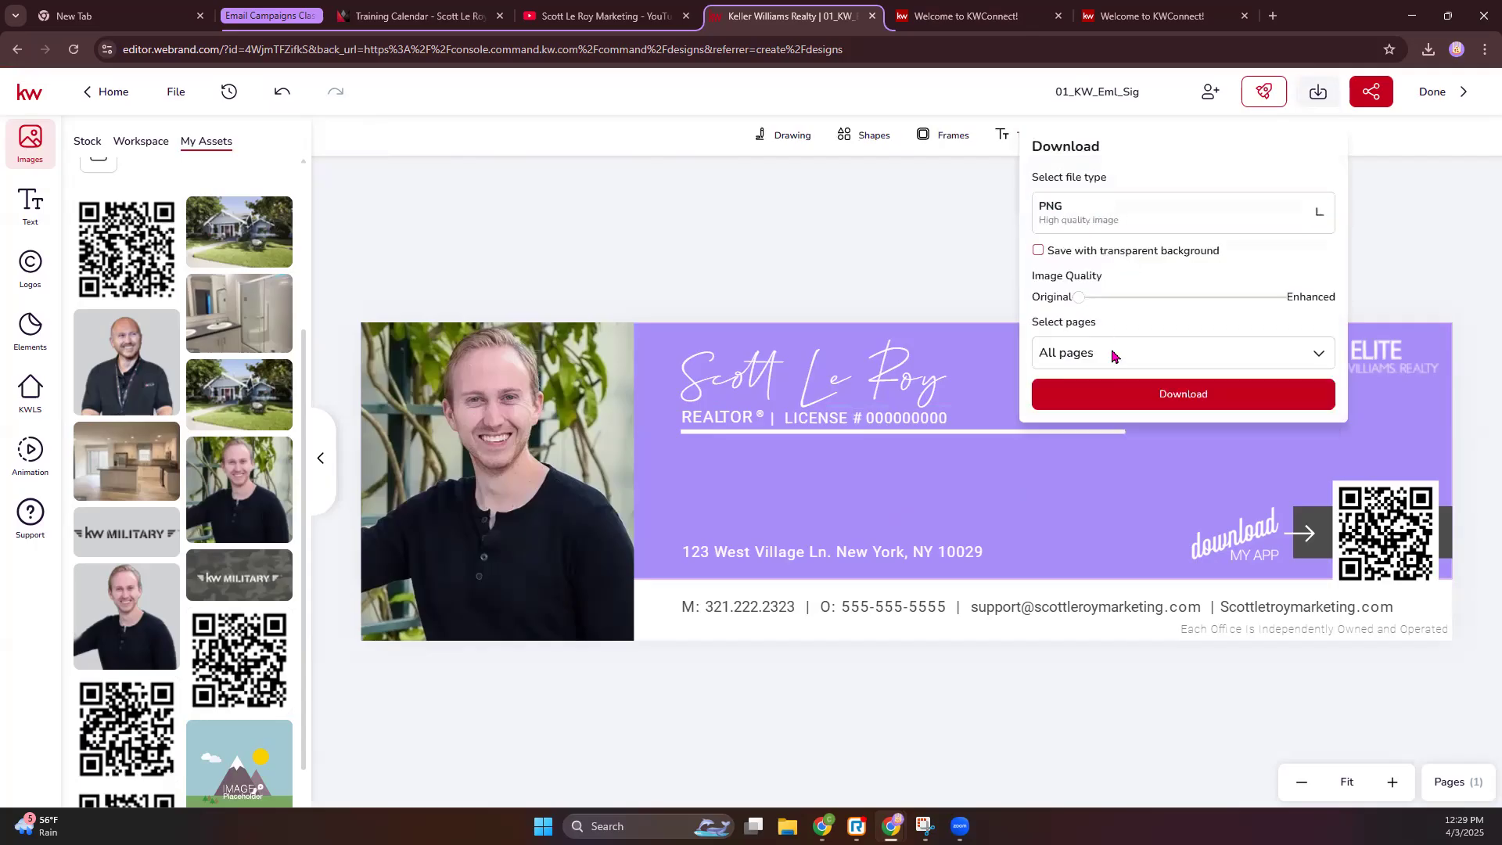
click(1162, 398)
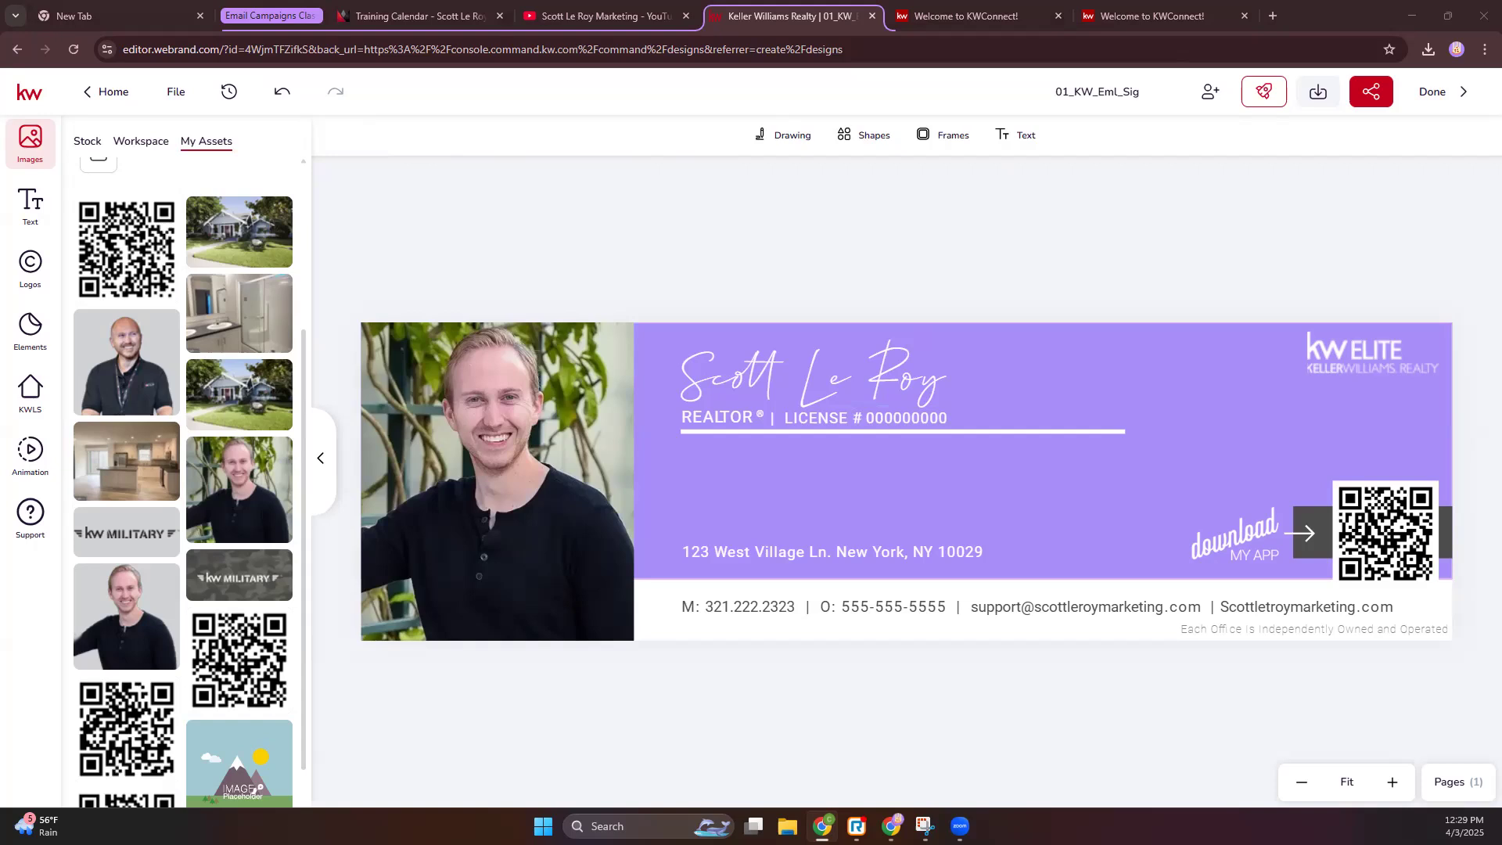
- Maximize Gmail, briefly return to the signature editor, then bring the Gmail inbox to the front
click(855, 102)
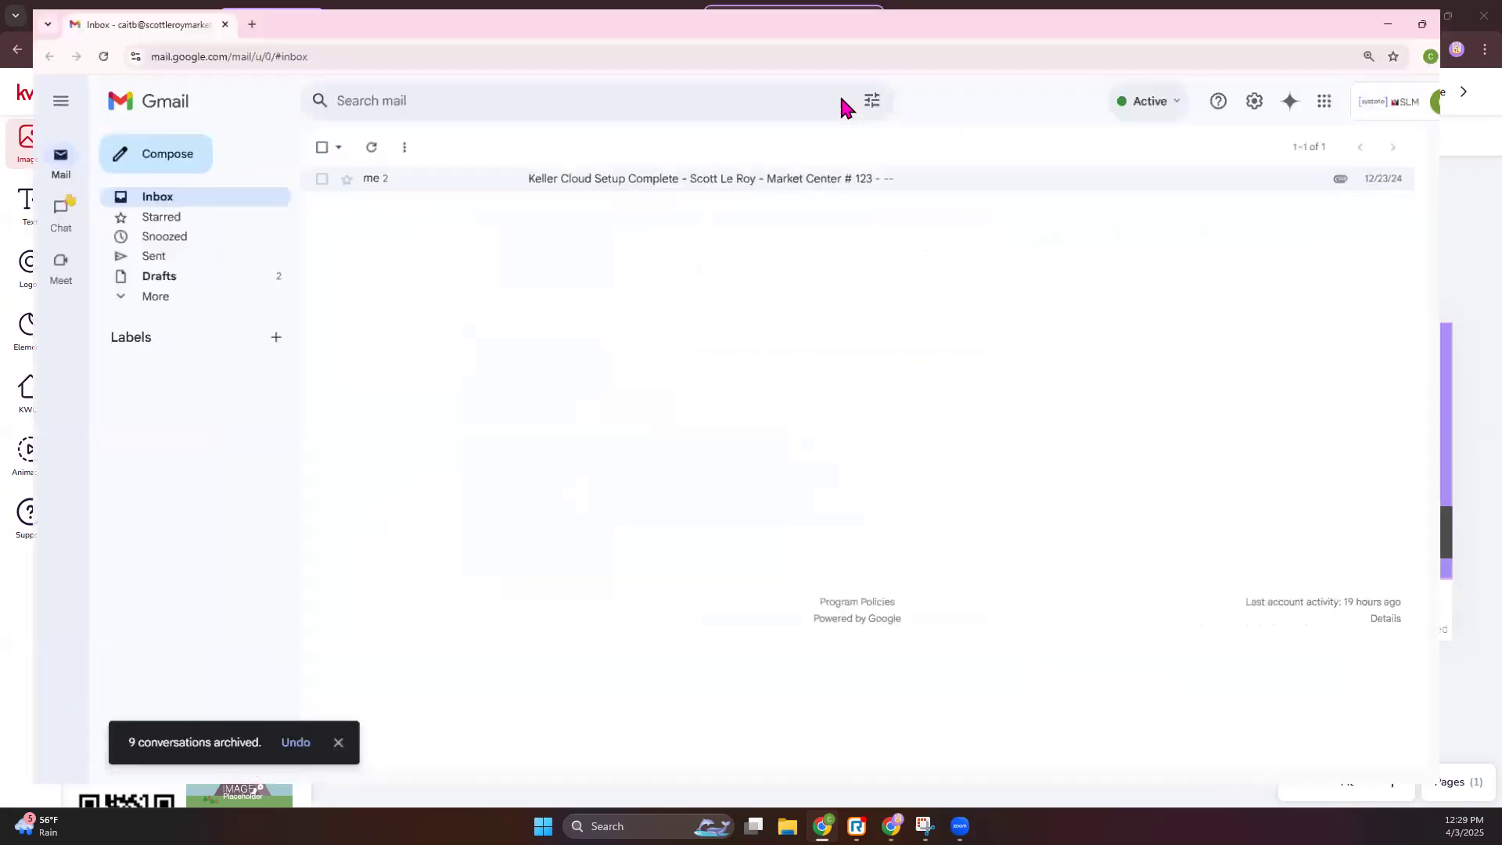
mouse_move(822, 827)
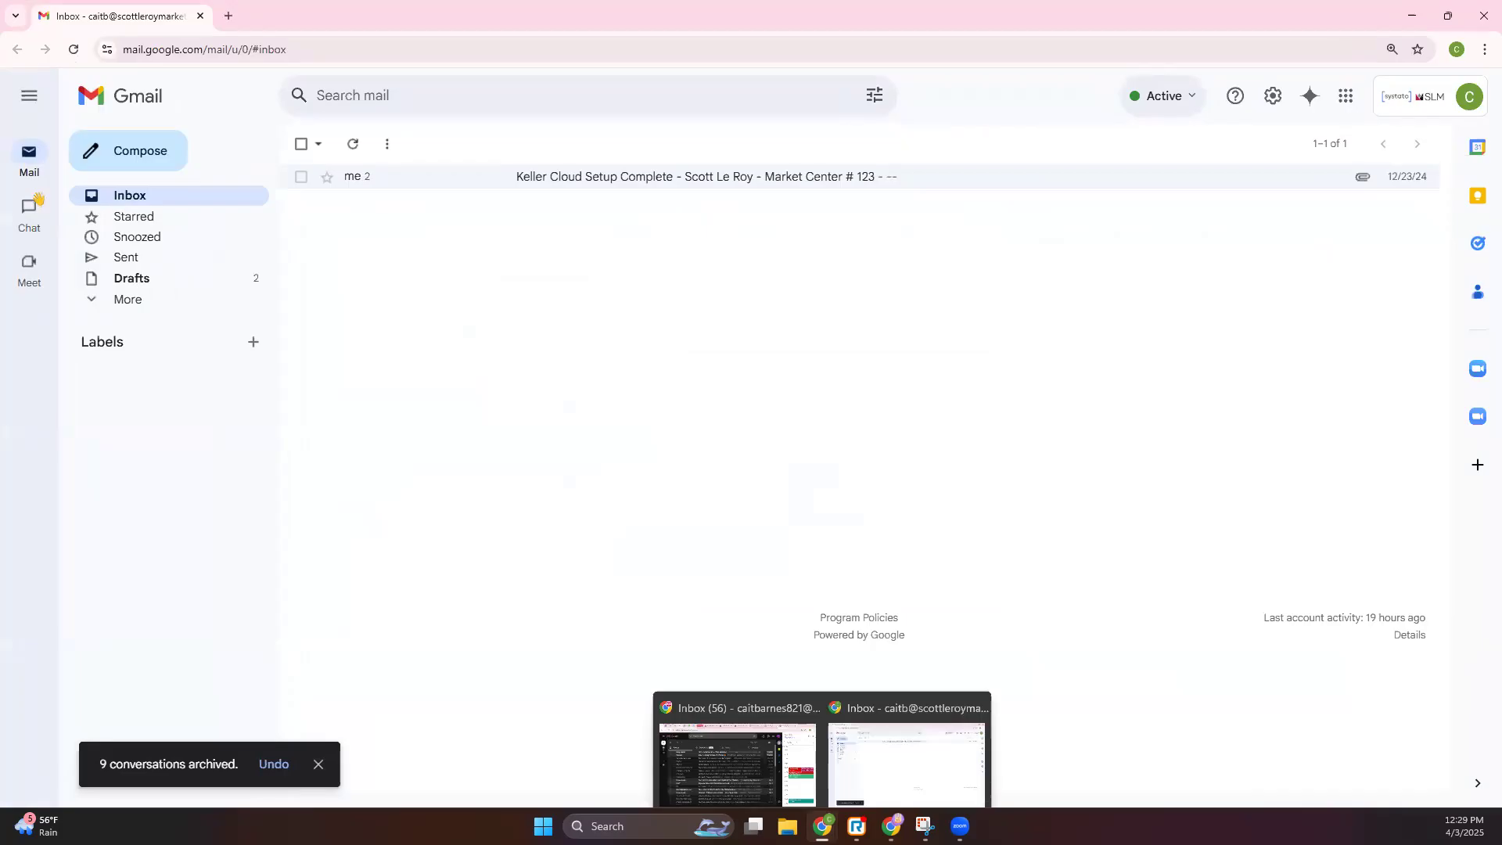
mouse_move(891, 827)
click(946, 744)
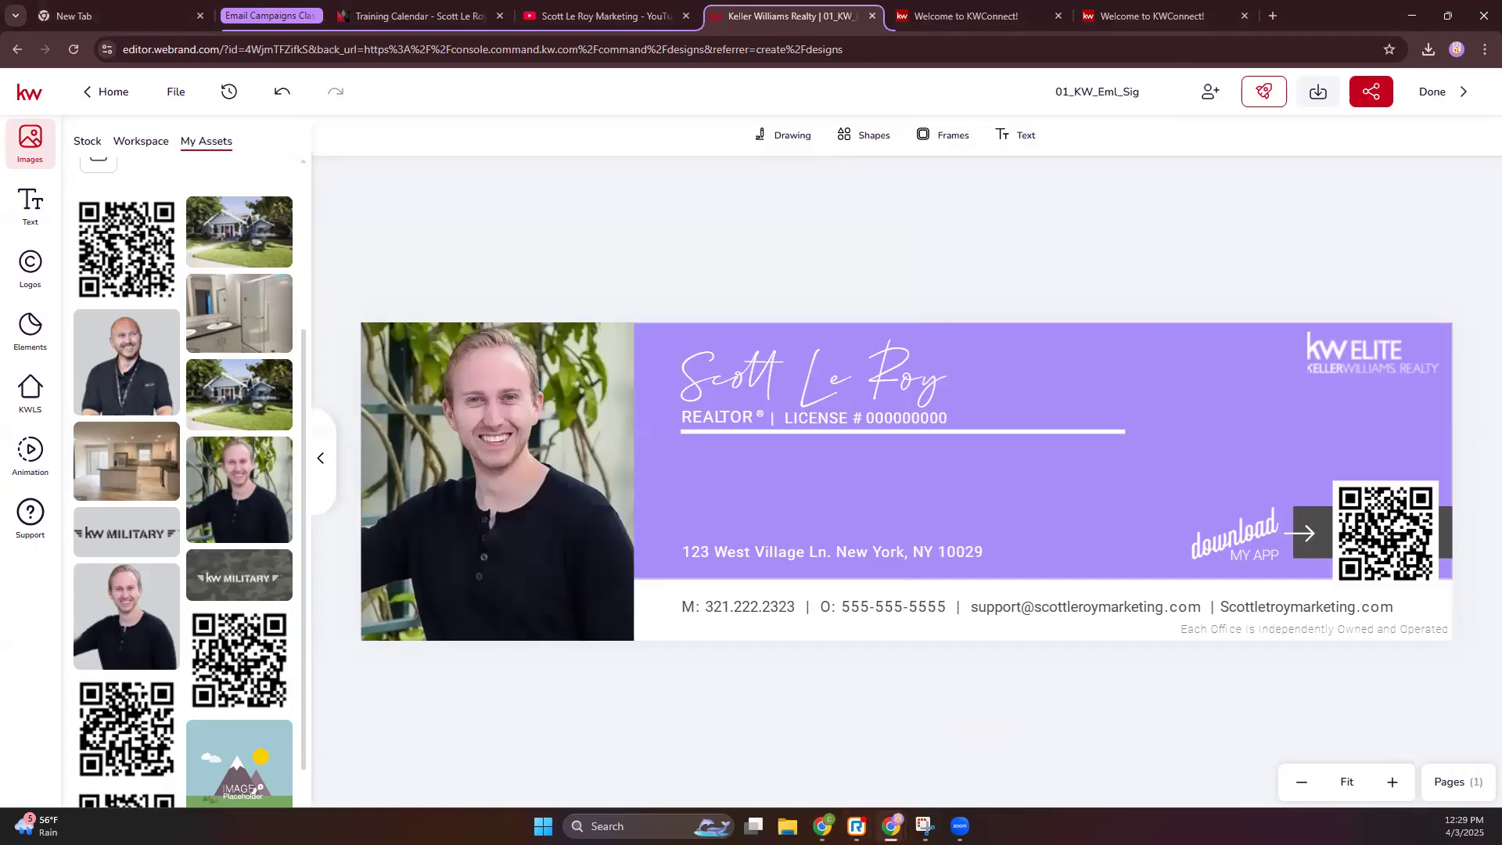
mouse_move(822, 826)
click(733, 739)
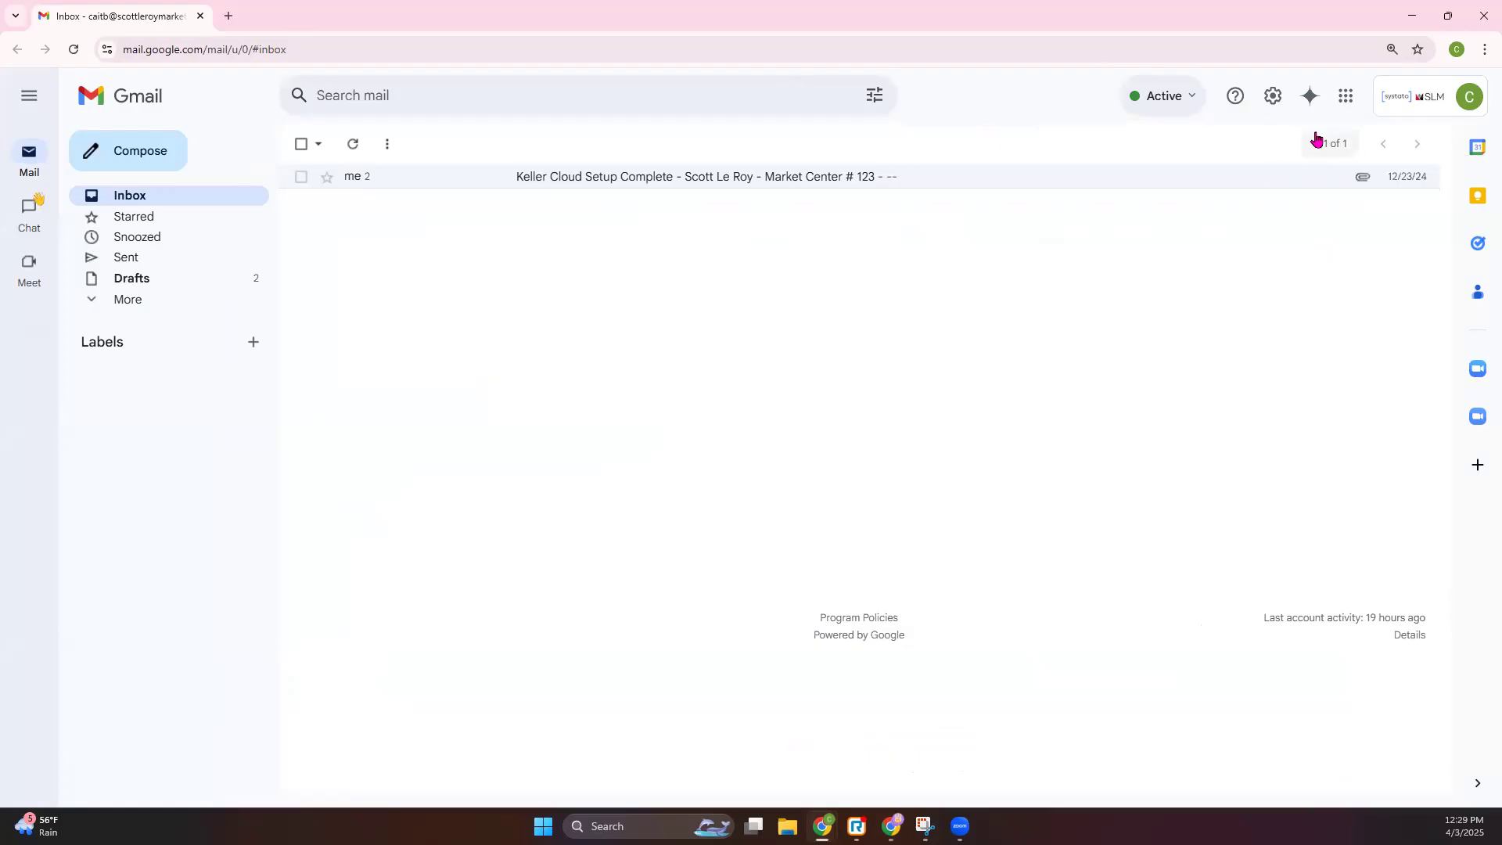
- In Gmail's full settings, delete the old class 3/6 signature
click(1273, 97)
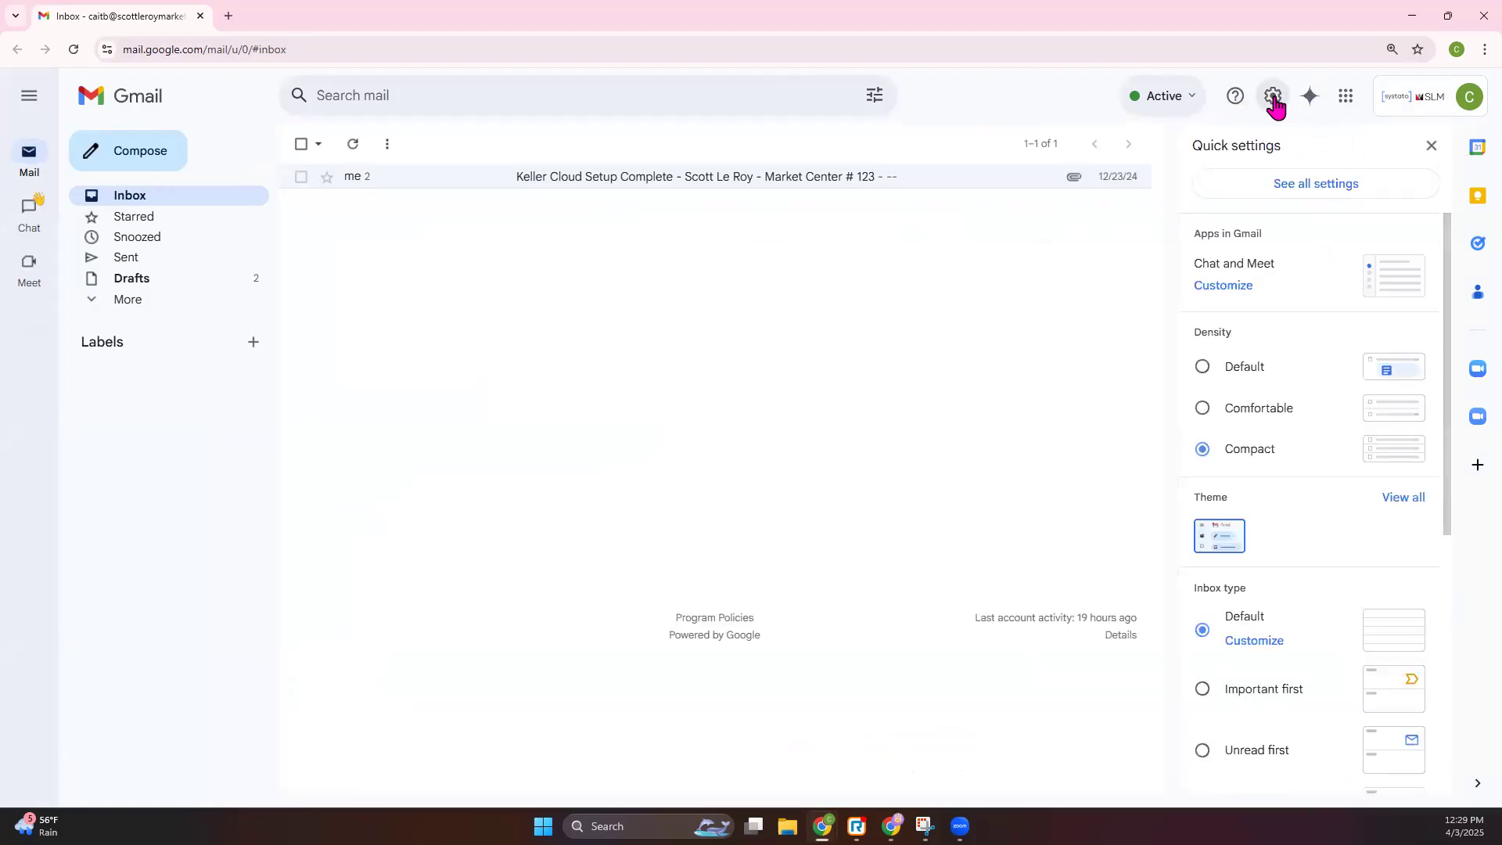
click(1328, 188)
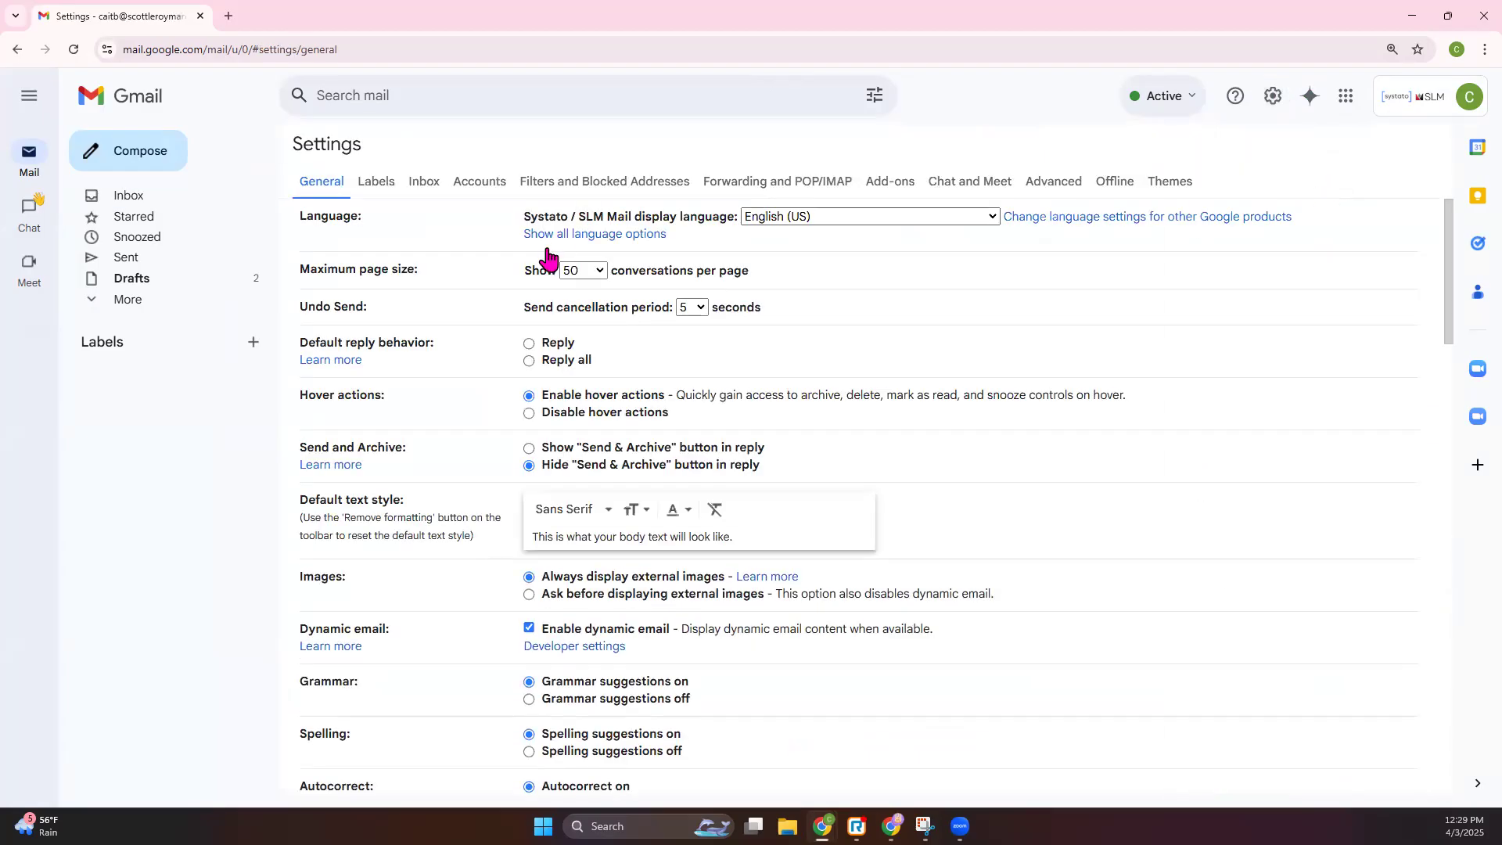
scroll(548, 255, down, 4)
scroll(548, 254, down, 14)
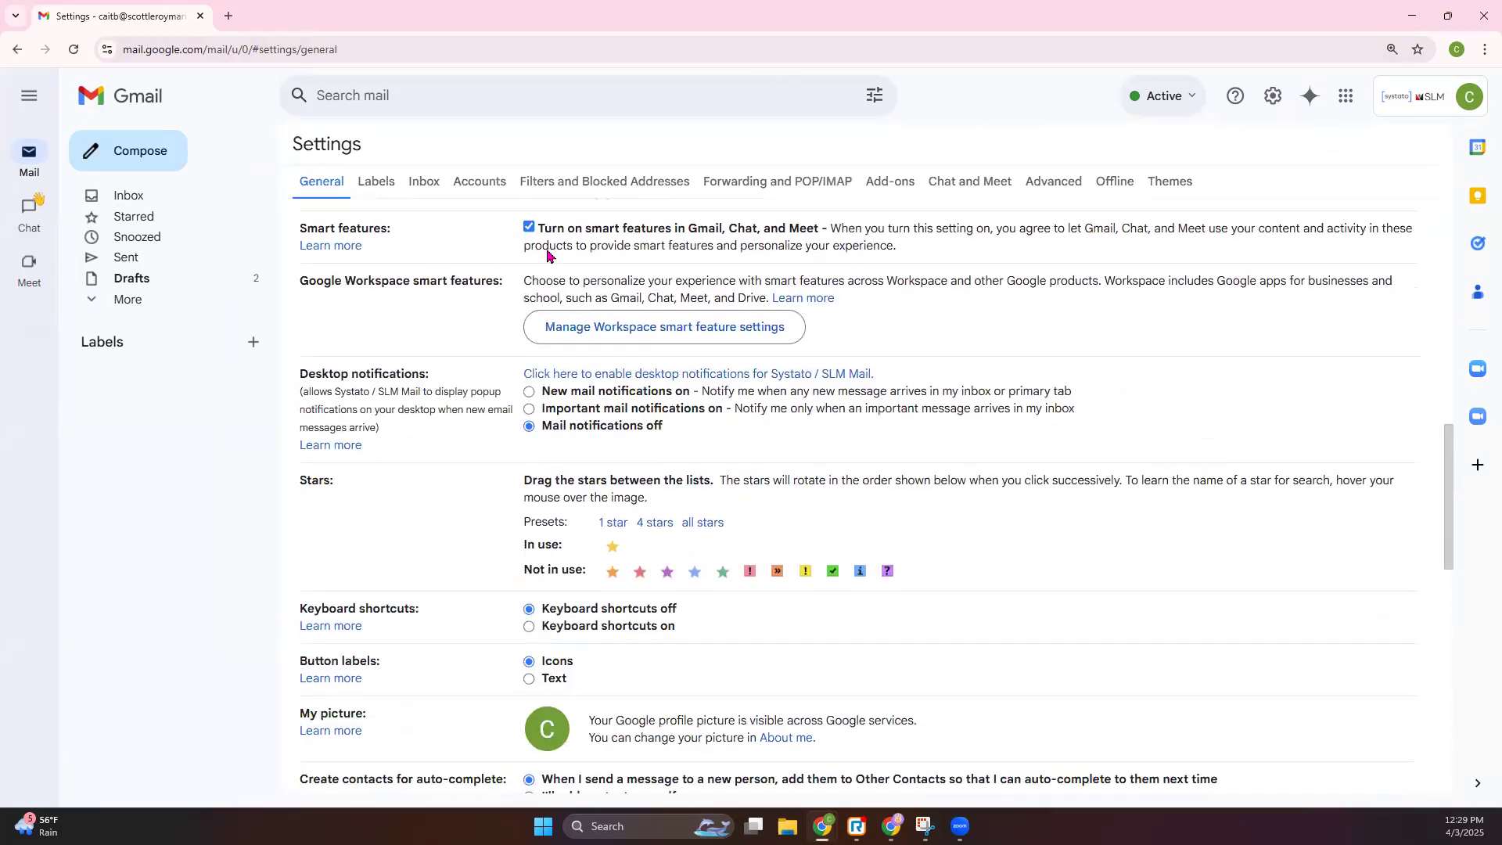
drag(303, 357, 374, 369)
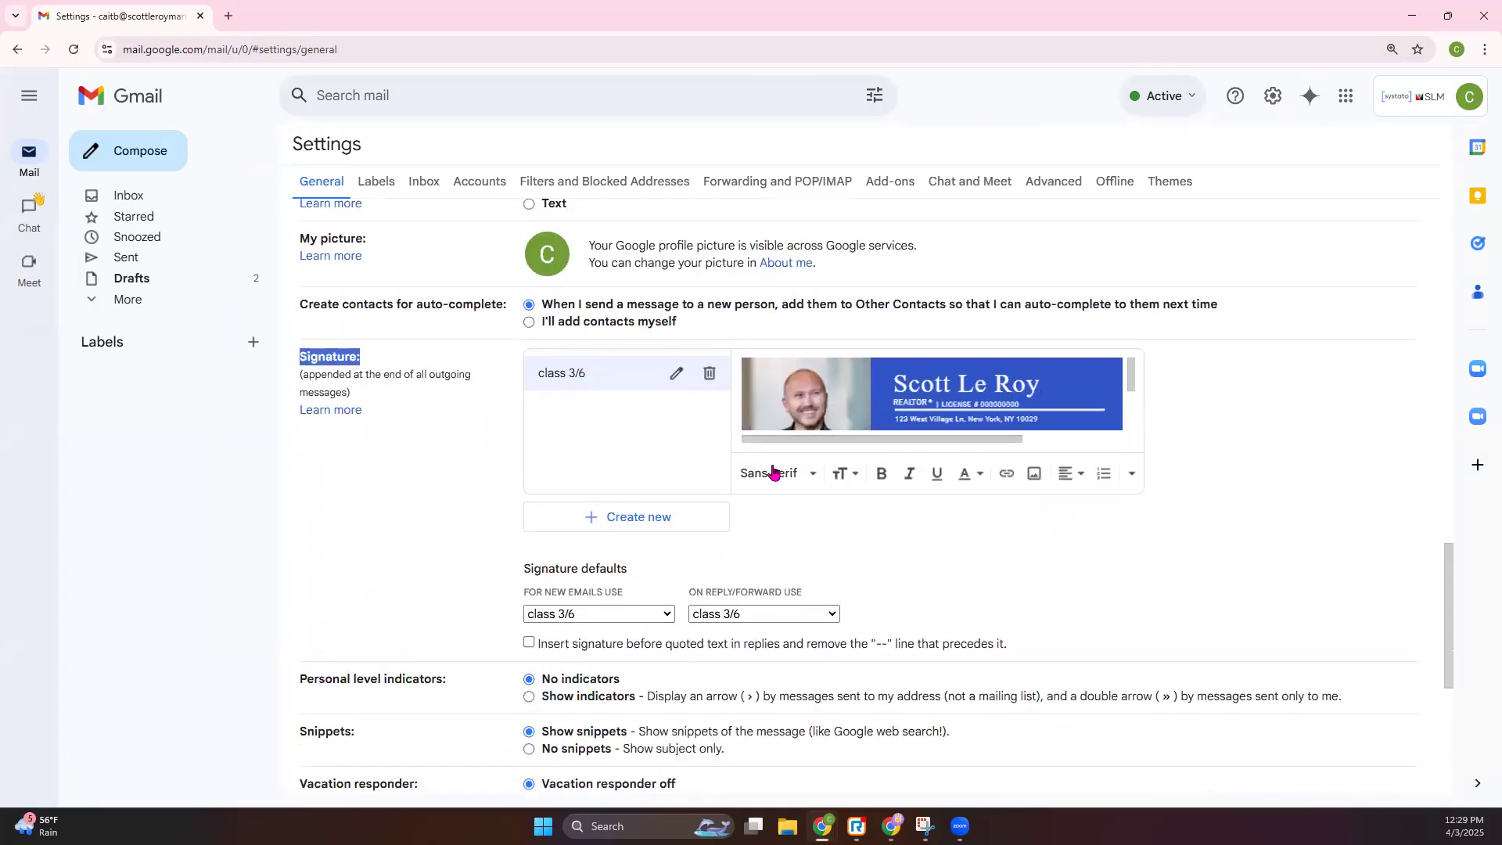
click(709, 374)
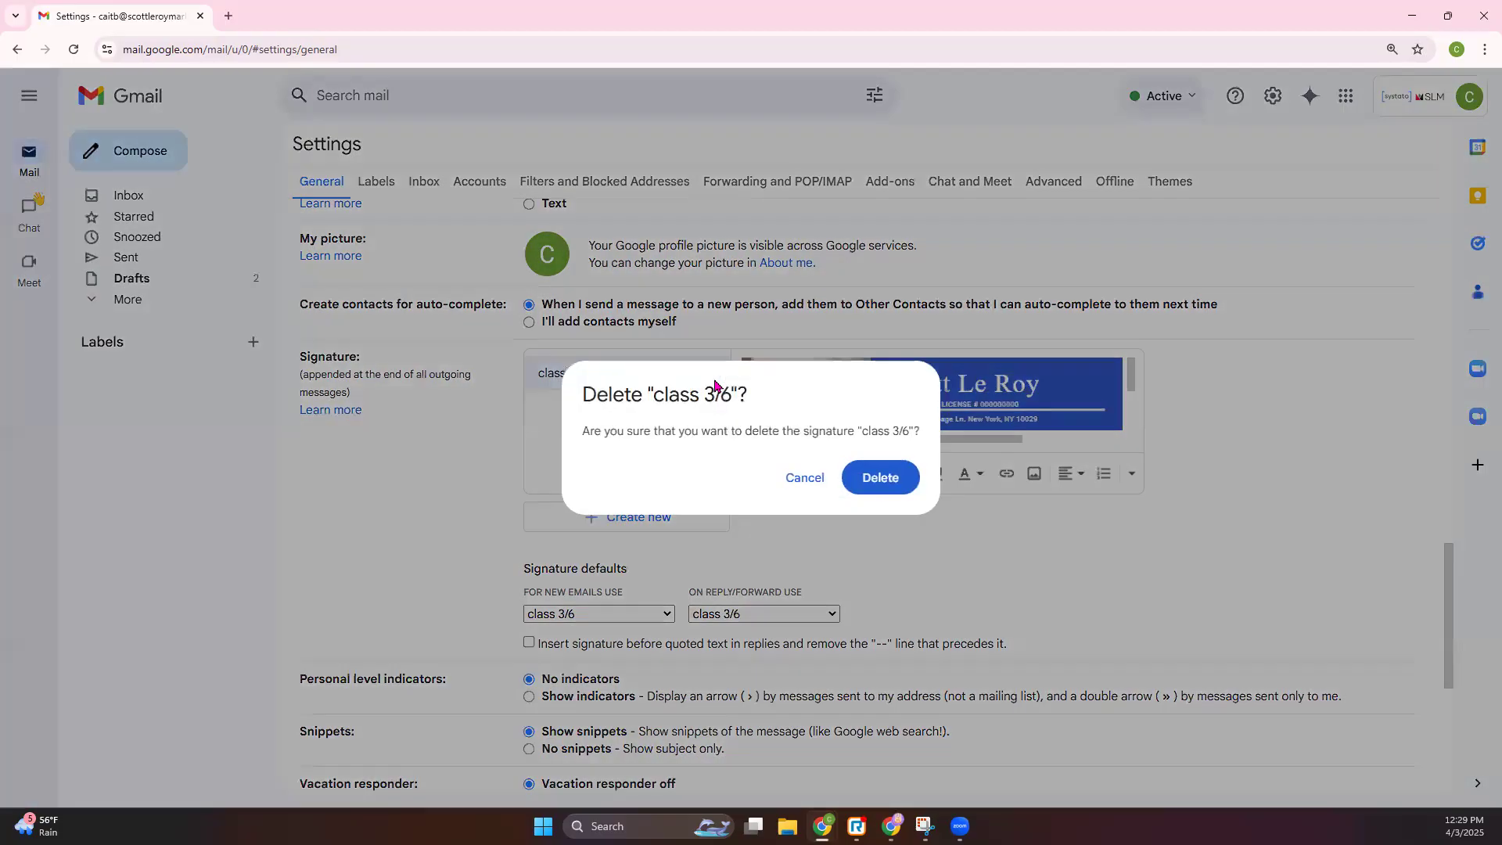
click(878, 474)
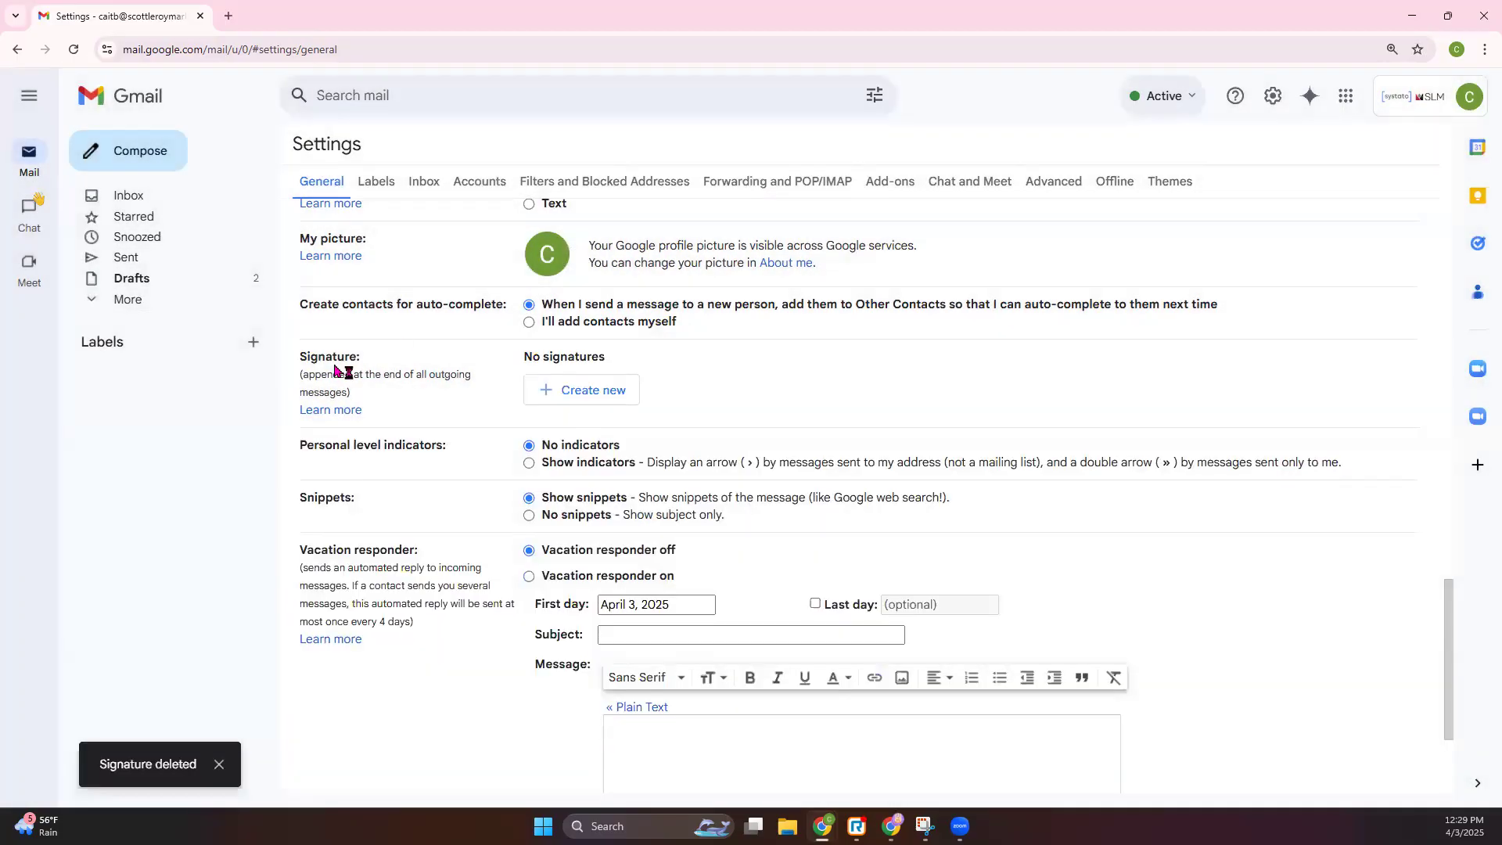
- Create a new signature named '4/3 class'
drag(323, 362, 624, 392)
click(763, 381)
click(615, 391)
text(4/3 class)
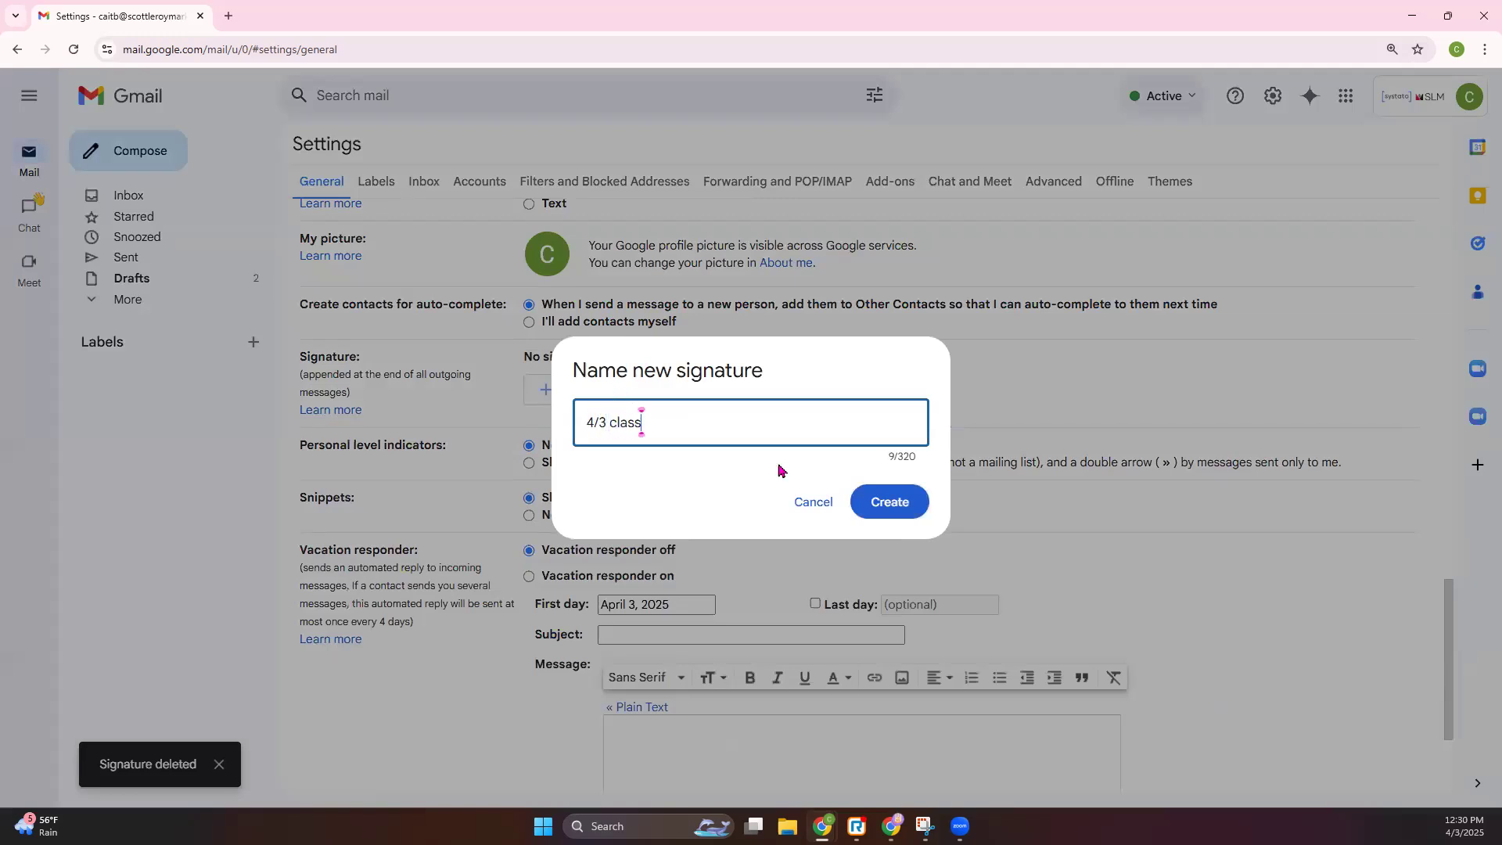
click(889, 501)
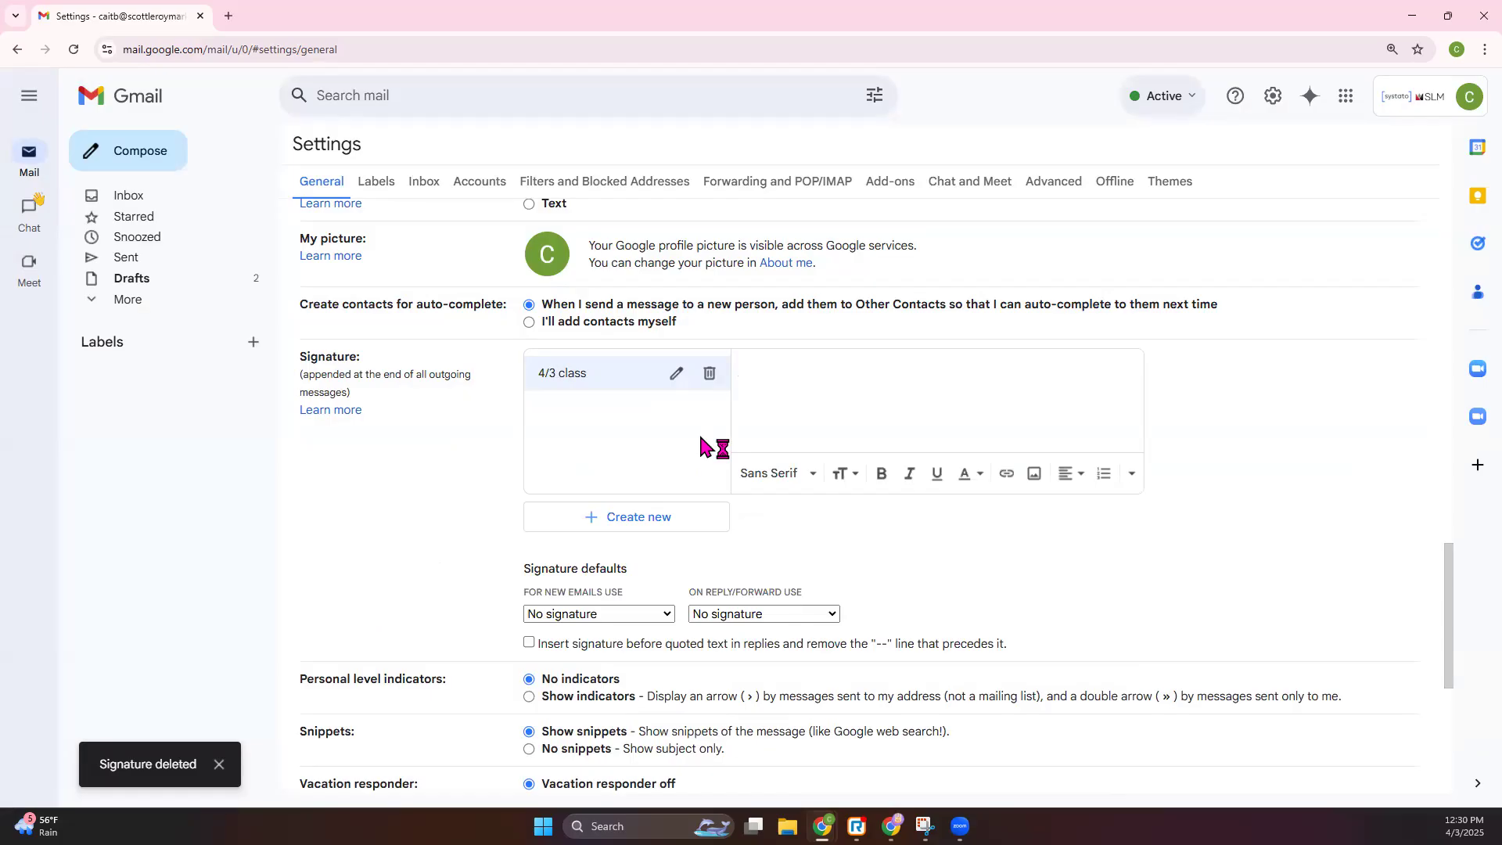
- Start adding an image to the signature by web address, and open a new browser tab
click(1034, 476)
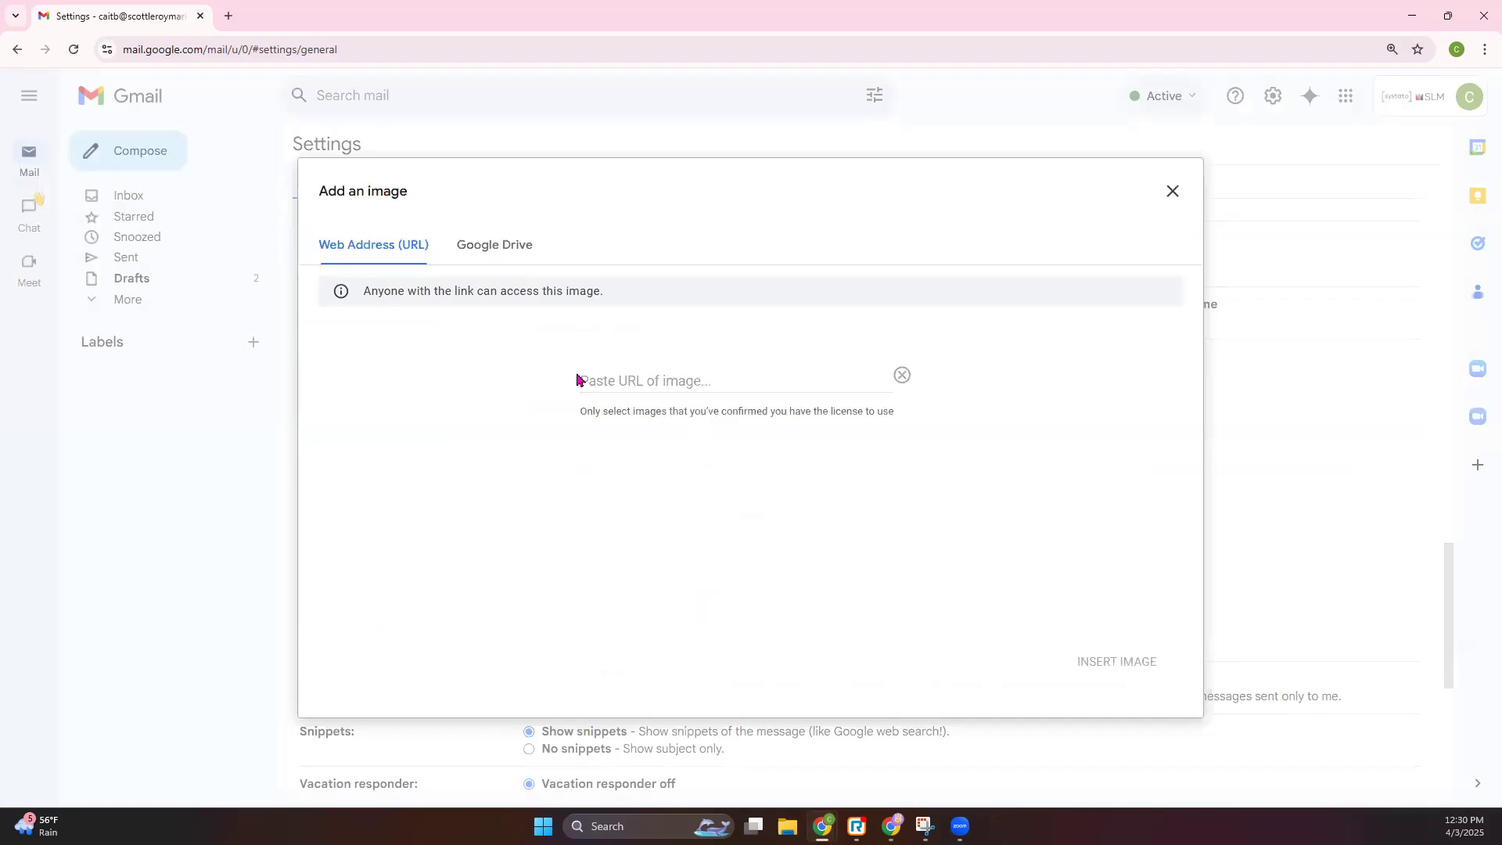
click(582, 380)
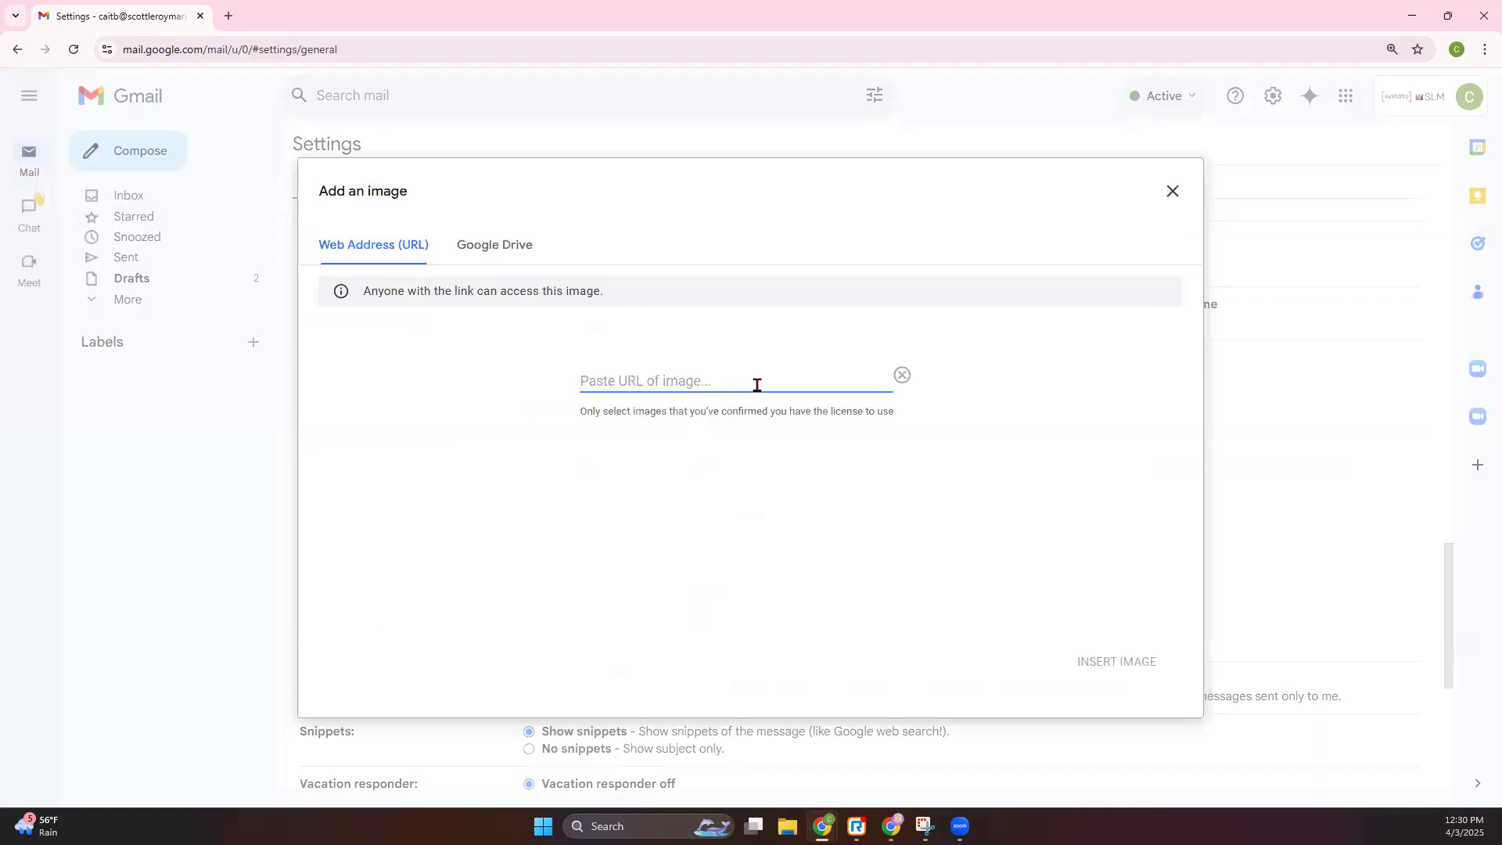
click(230, 16)
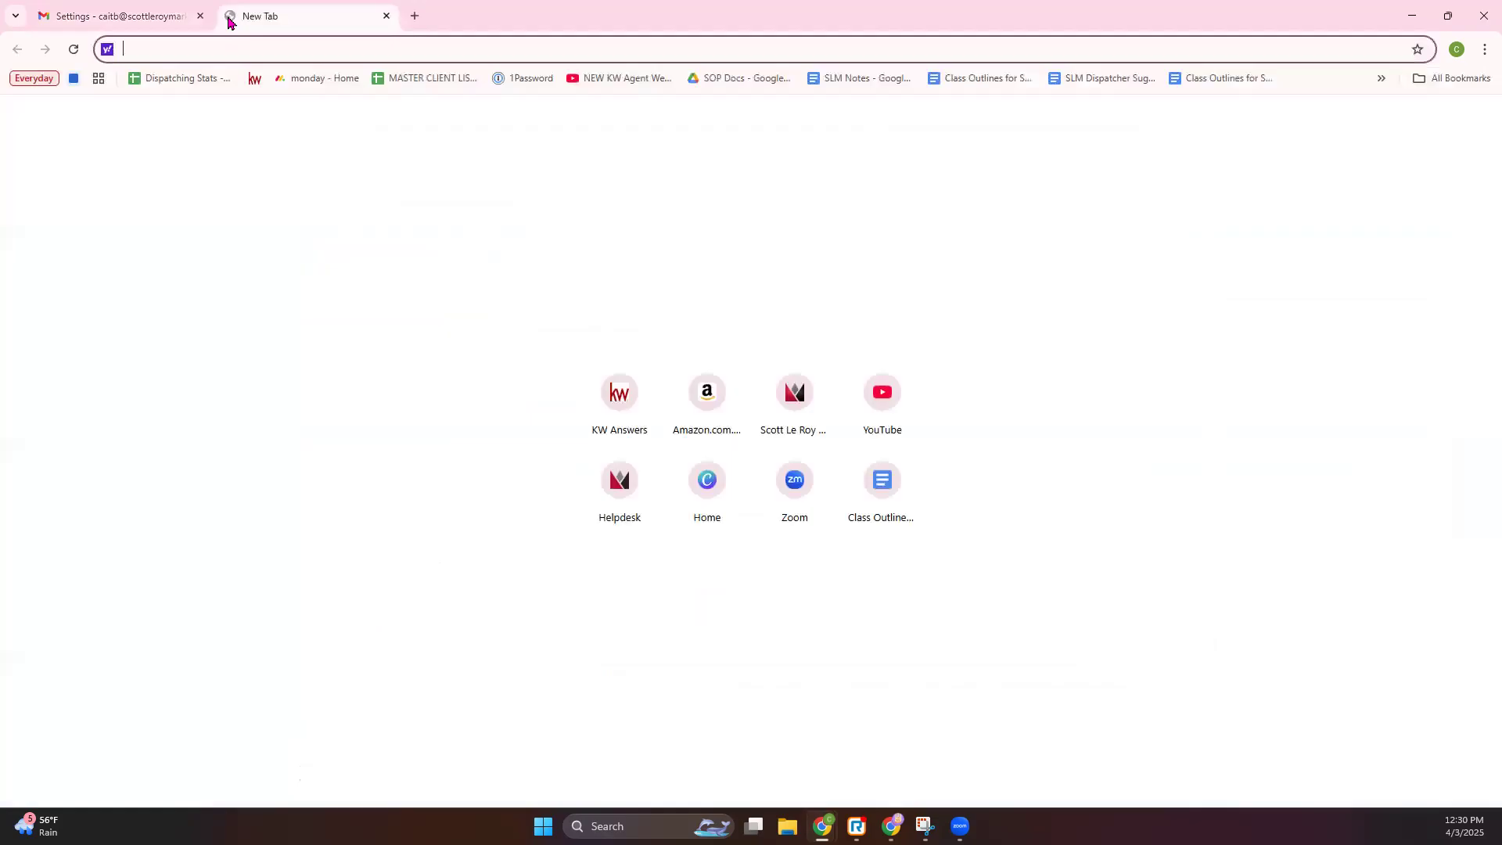
- Upload the KW email signature file to Imgur as a new post
text(imgur.com)
key(Return)
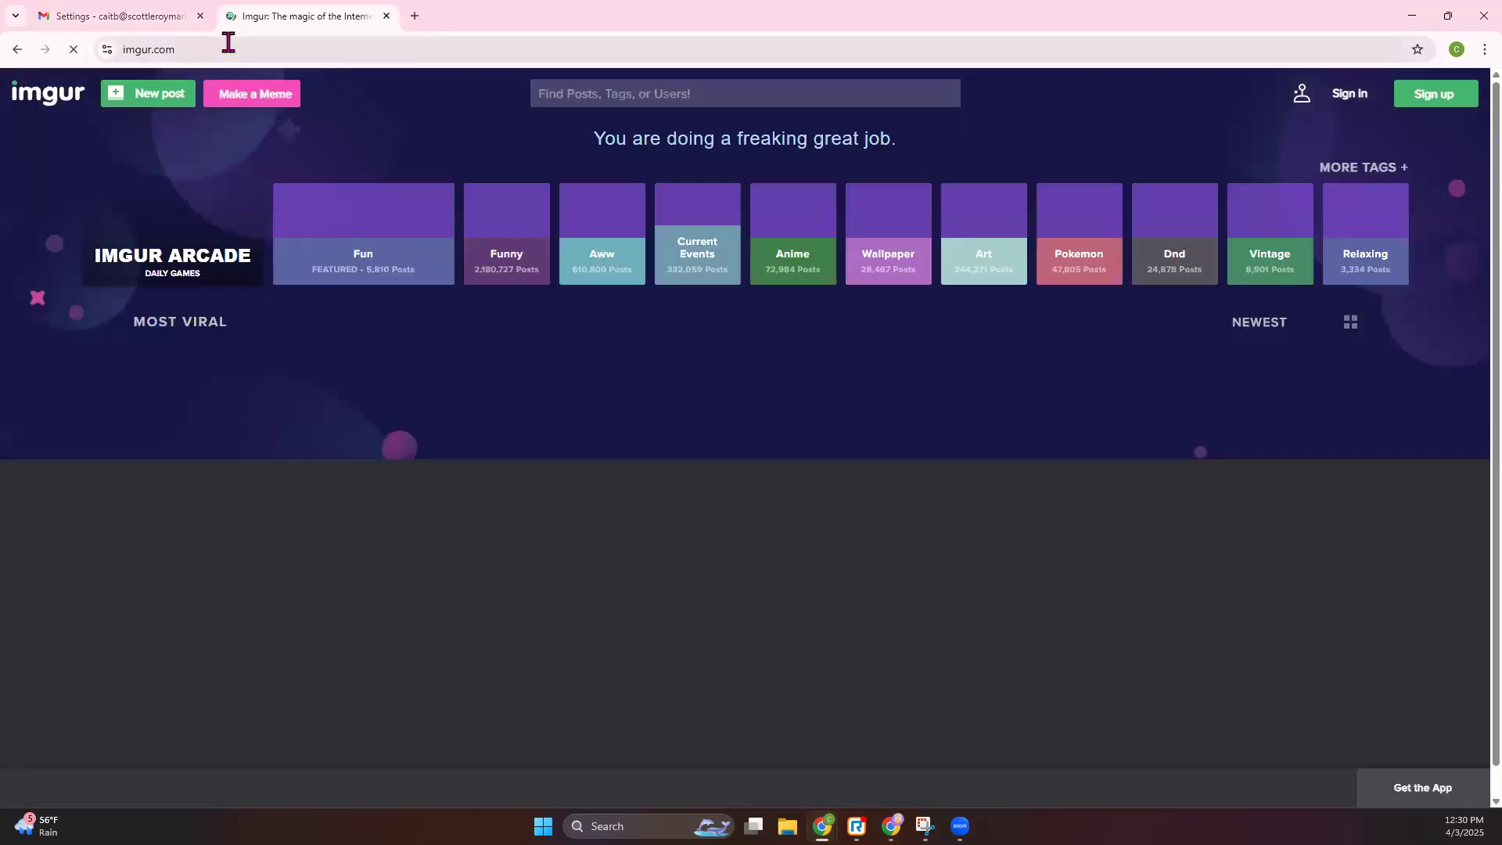
click(224, 43)
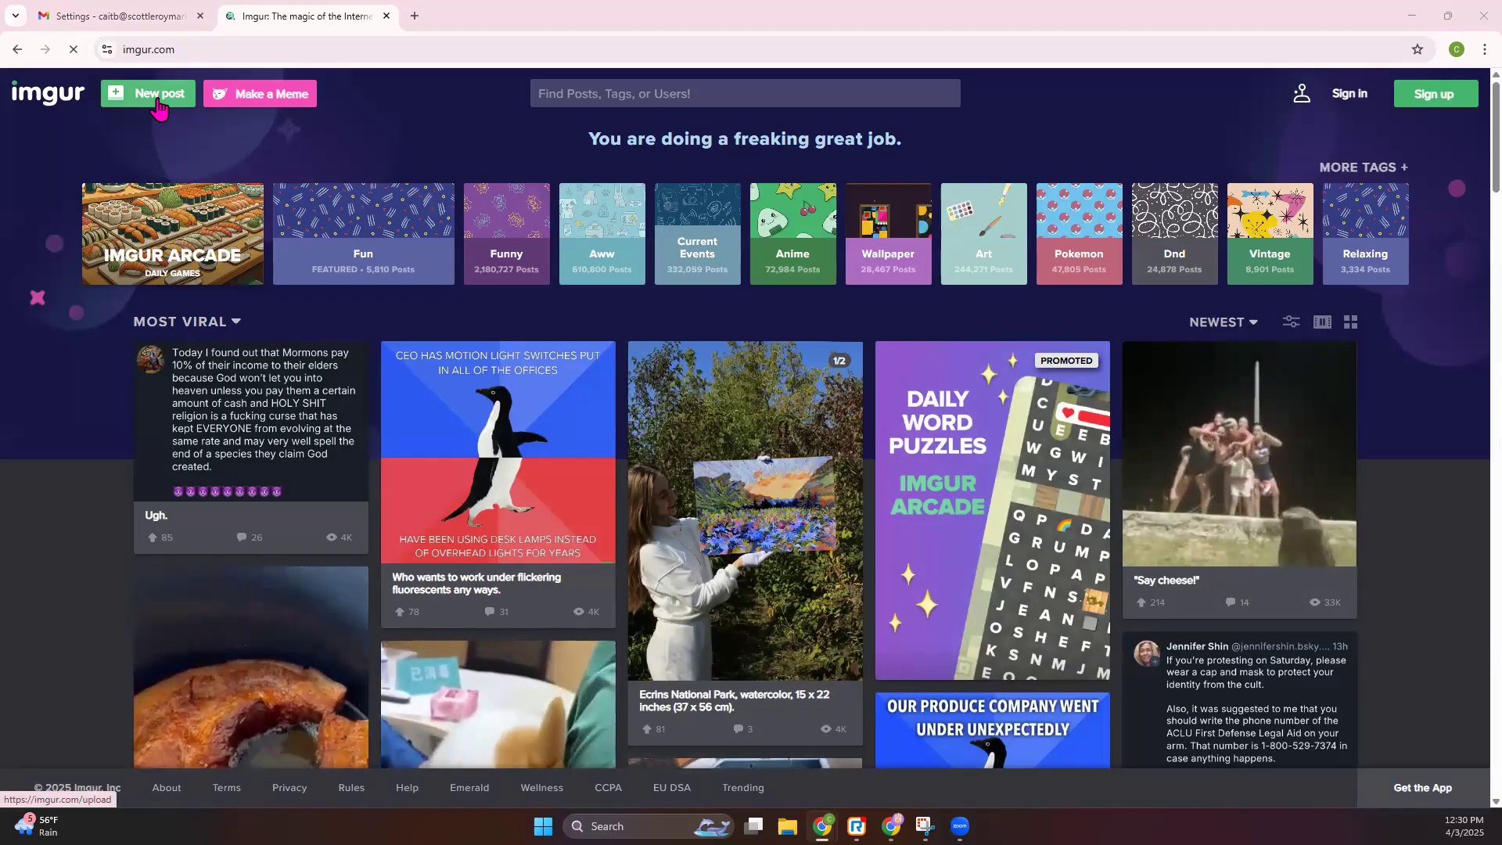
click(159, 104)
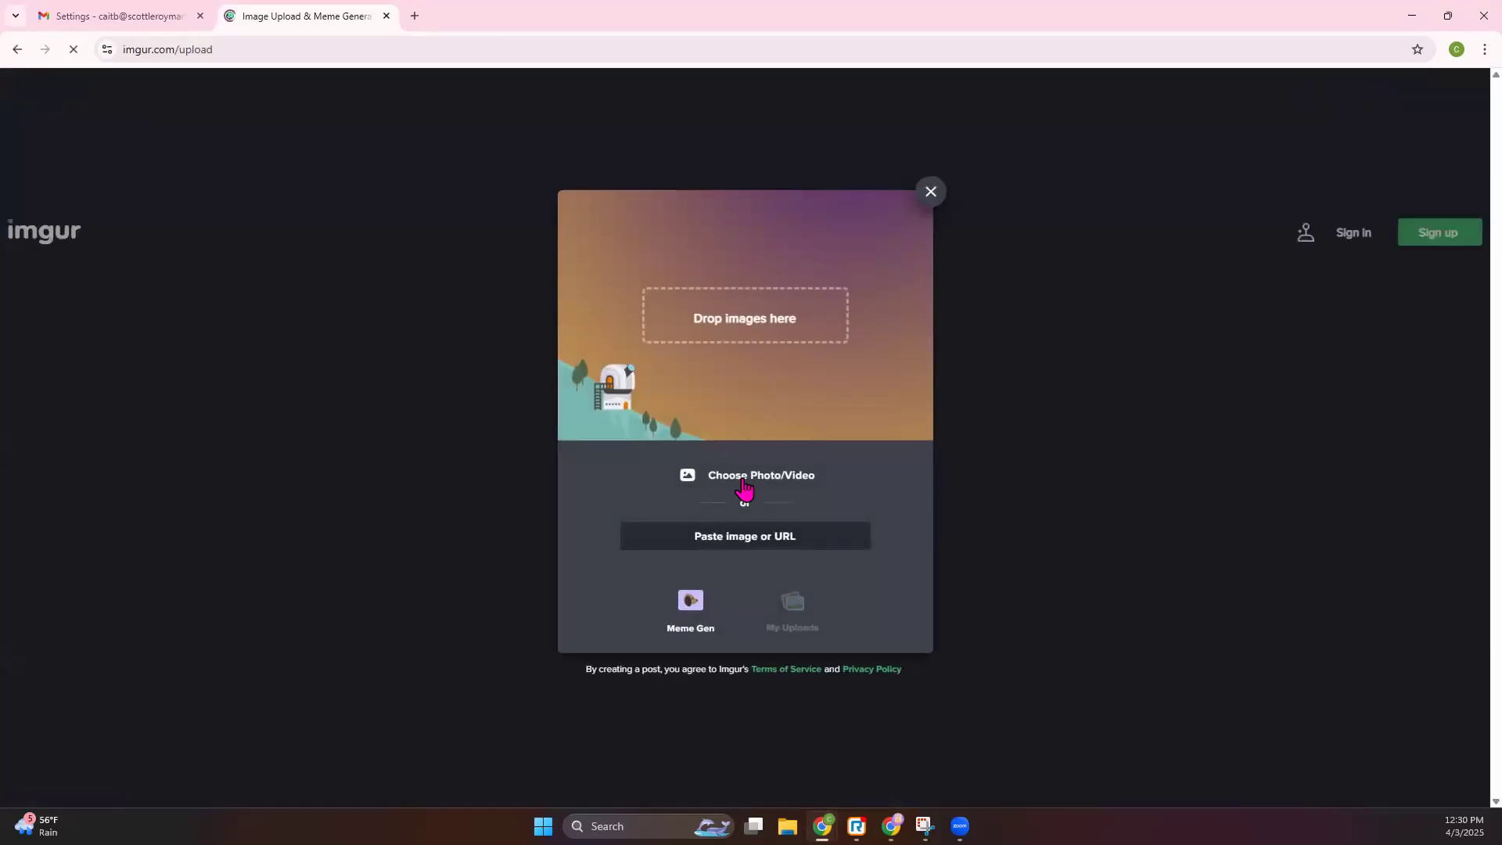
click(757, 482)
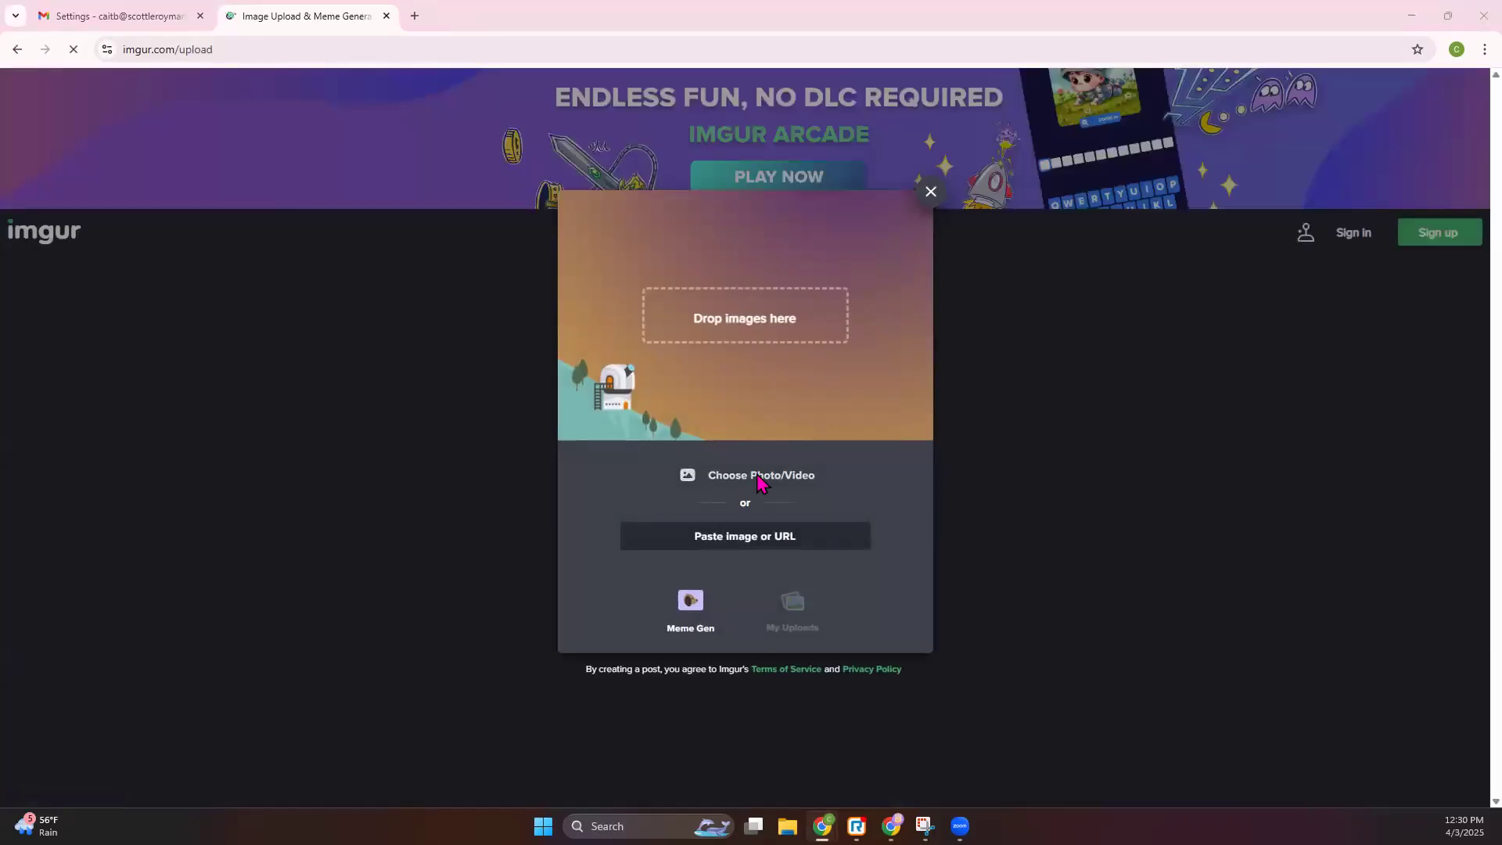
double_click(185, 187)
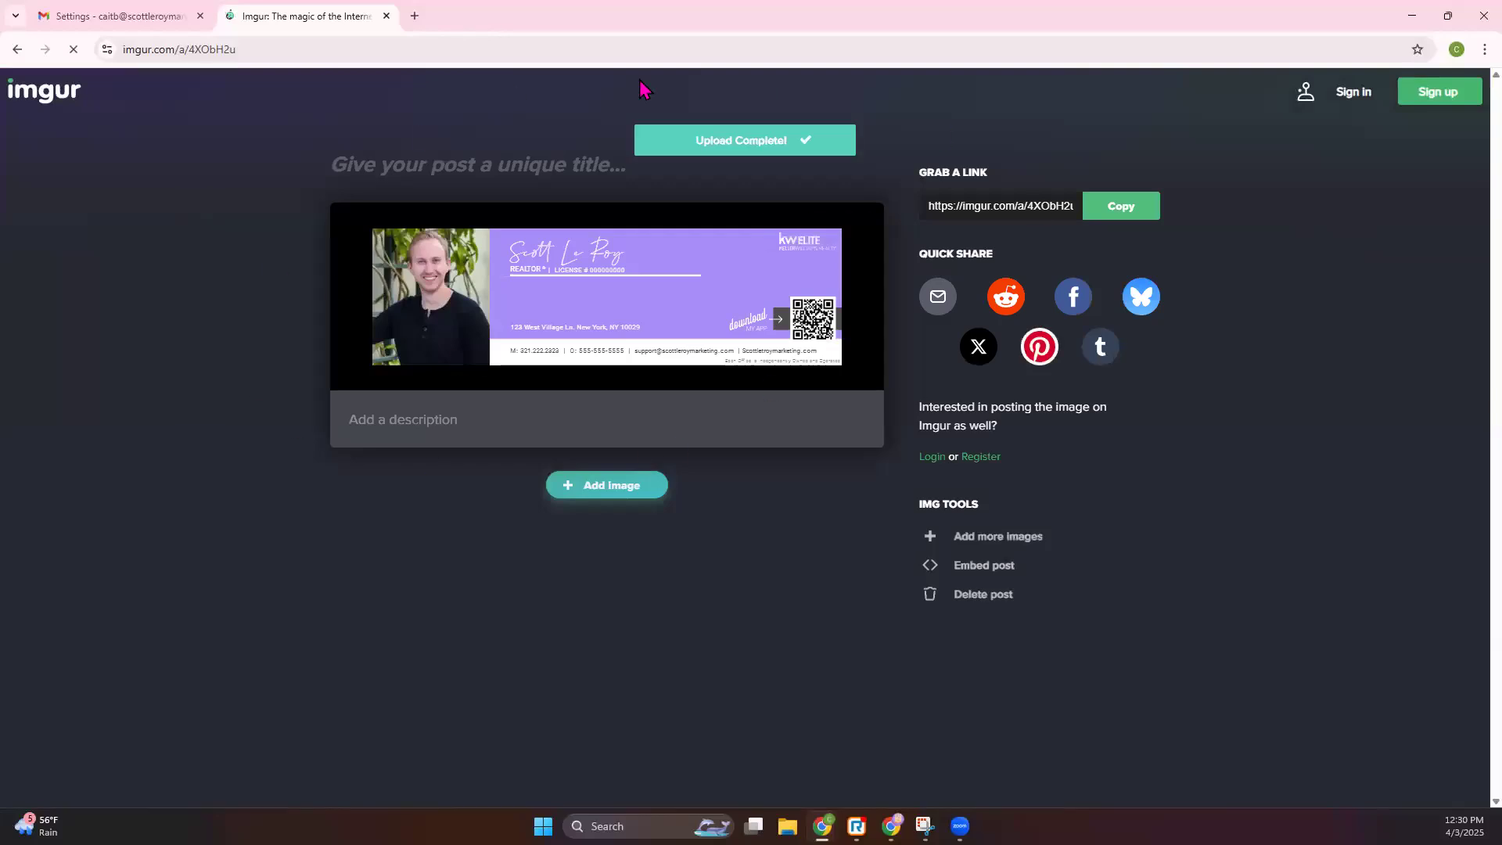
- Copy the direct address of the hosted PNG and return to Gmail settings
right_click(614, 302)
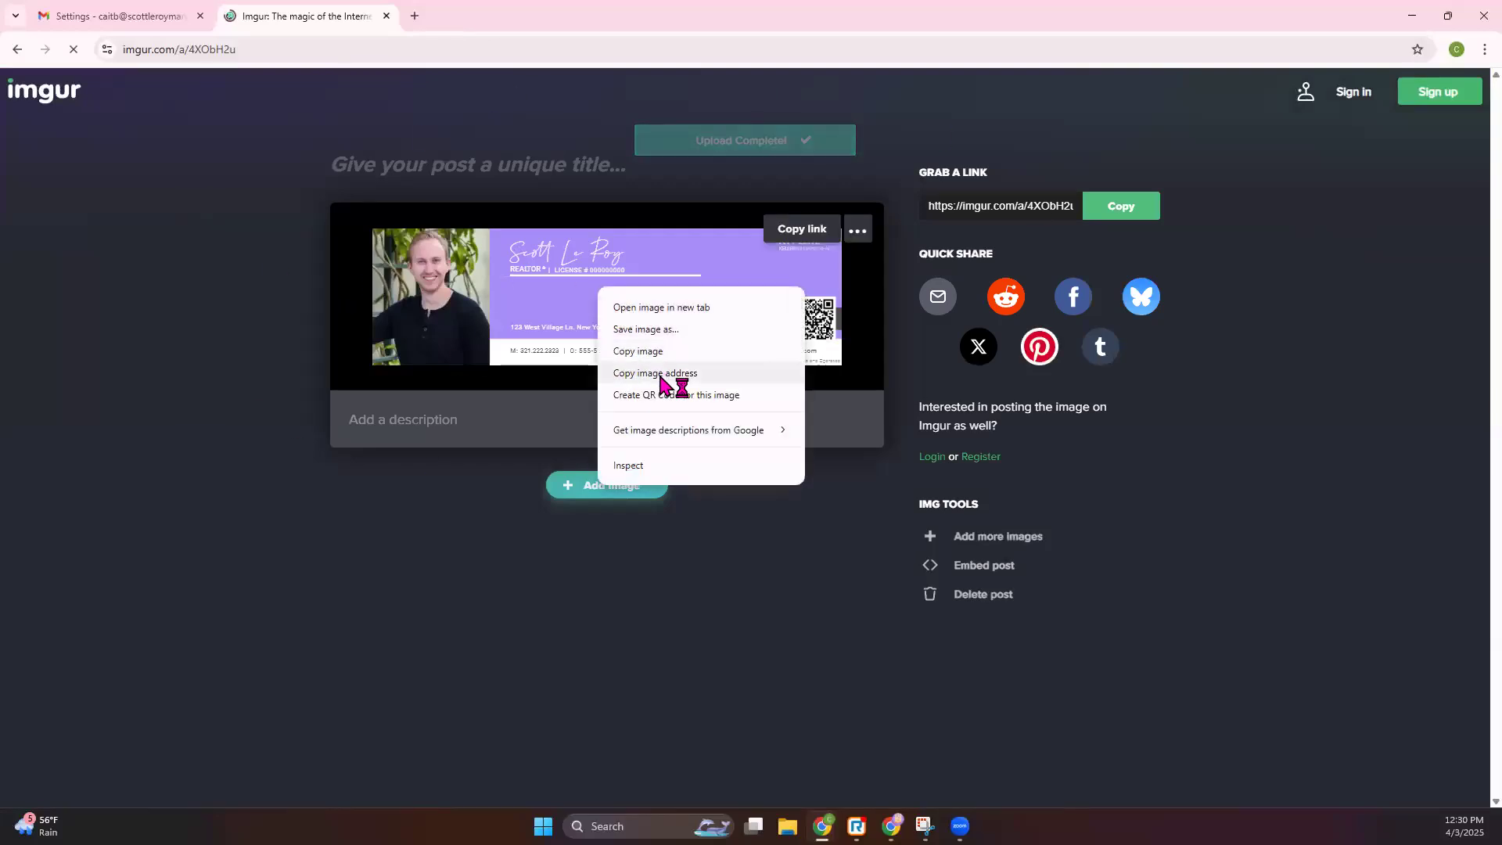
click(665, 311)
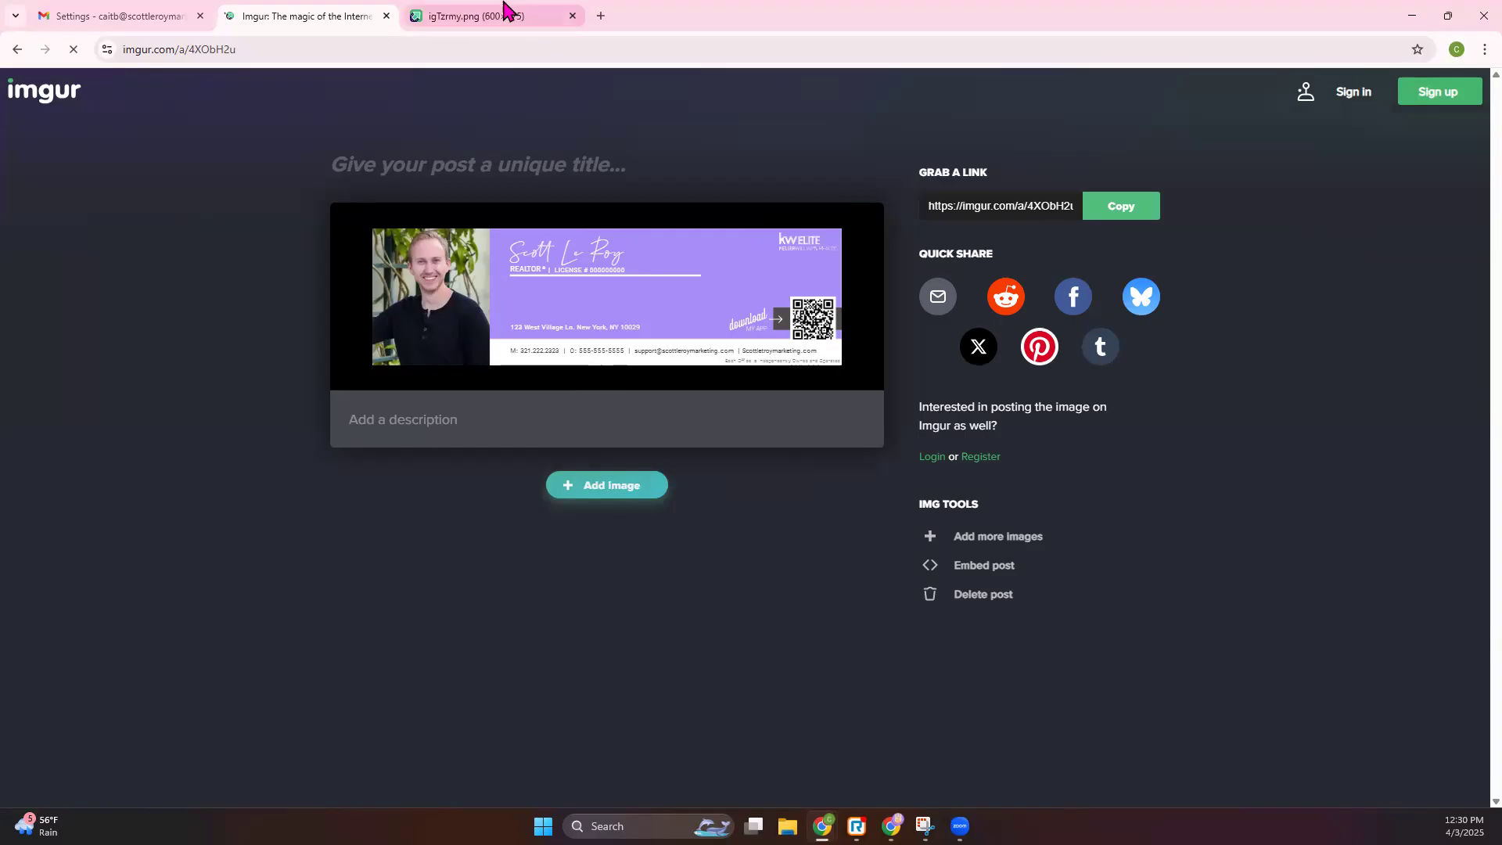
click(503, 12)
right_click(760, 439)
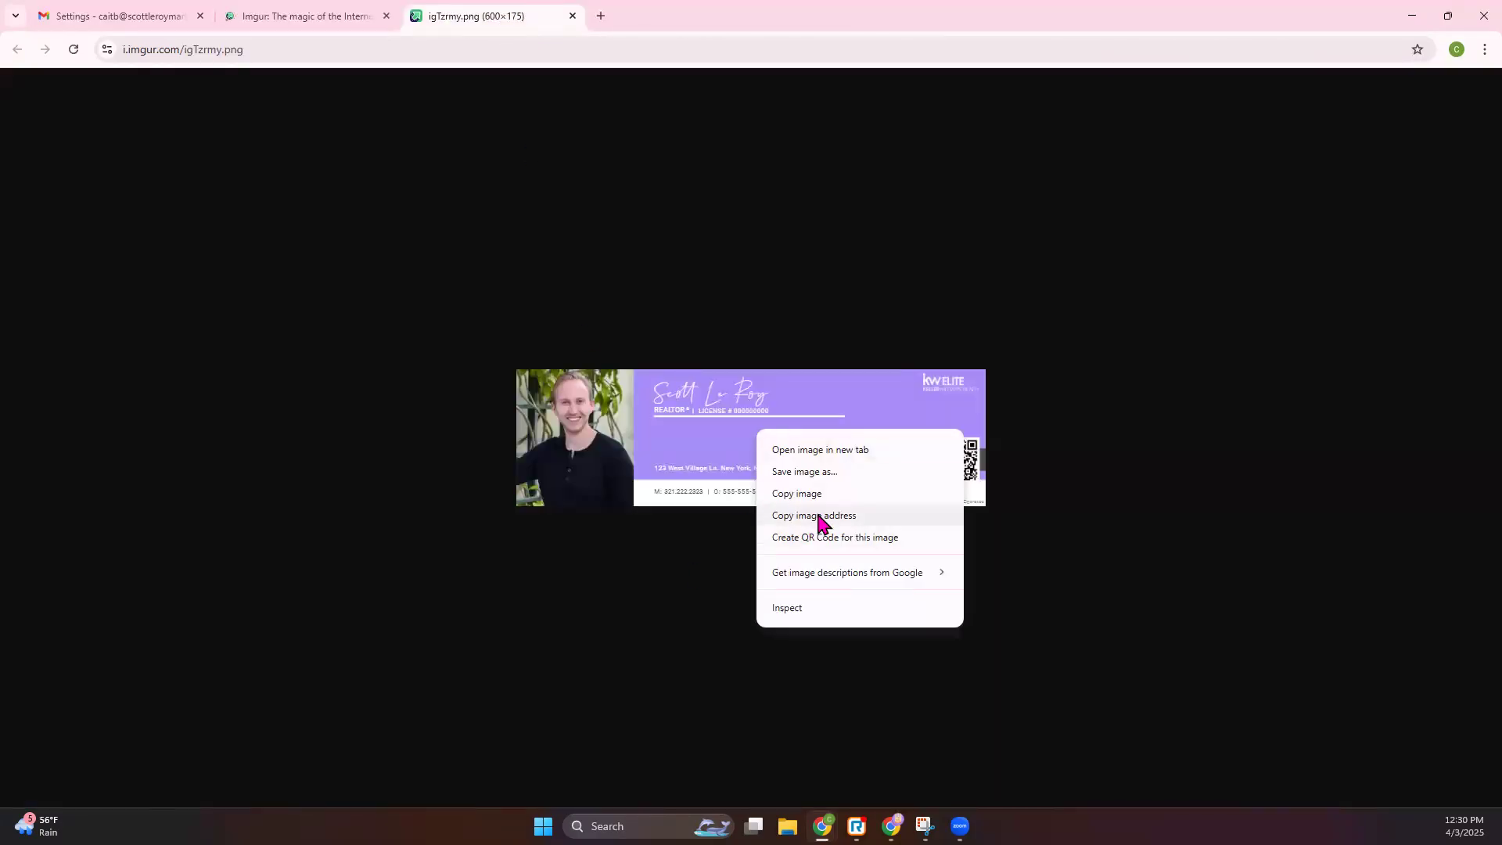
click(821, 516)
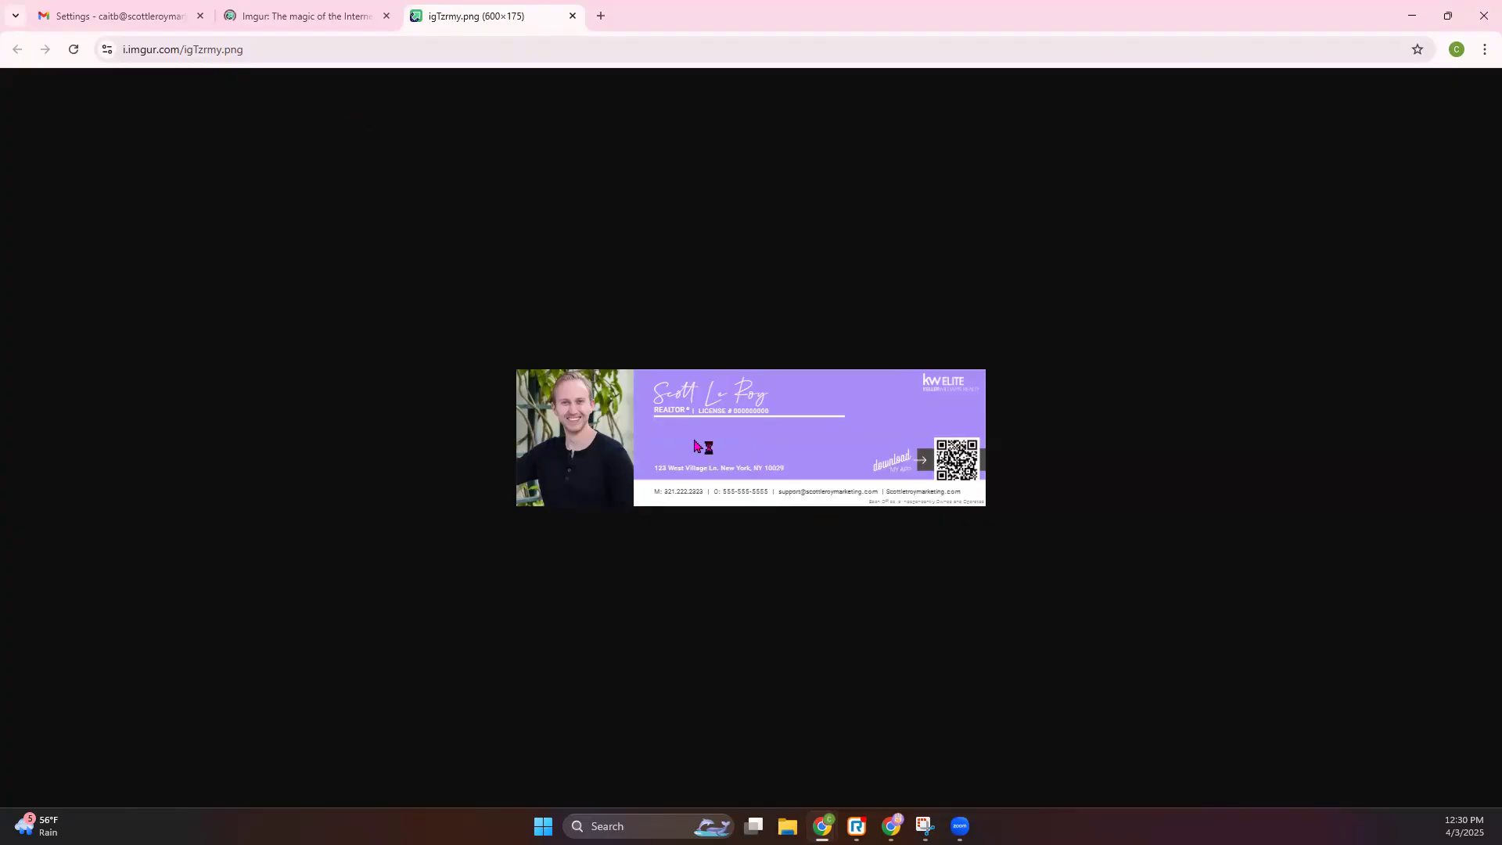
click(141, 11)
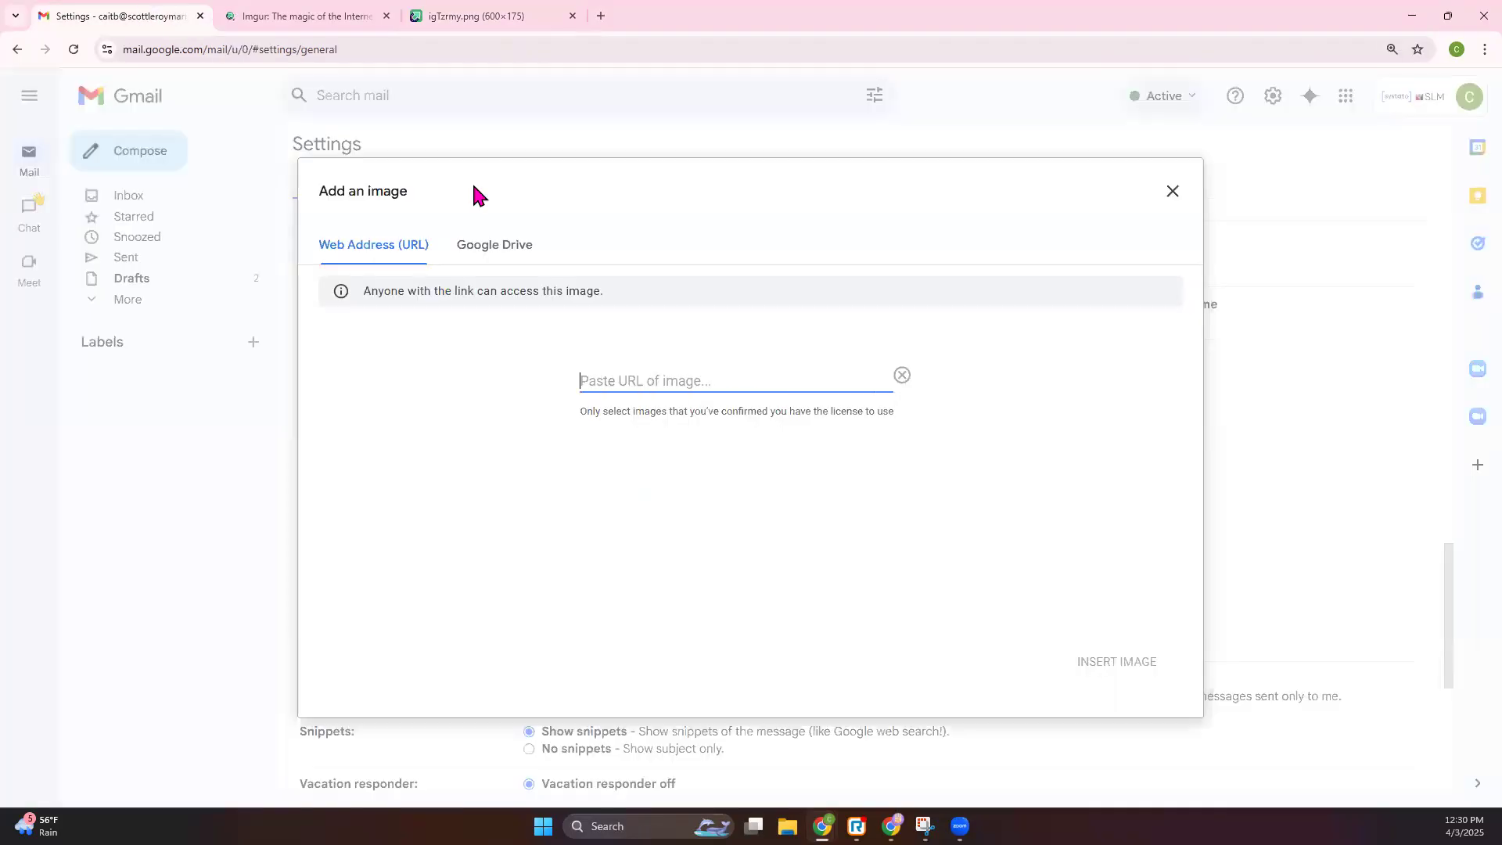
- Paste the Imgur image address, insert the image into the signature at original size
right_click(626, 371)
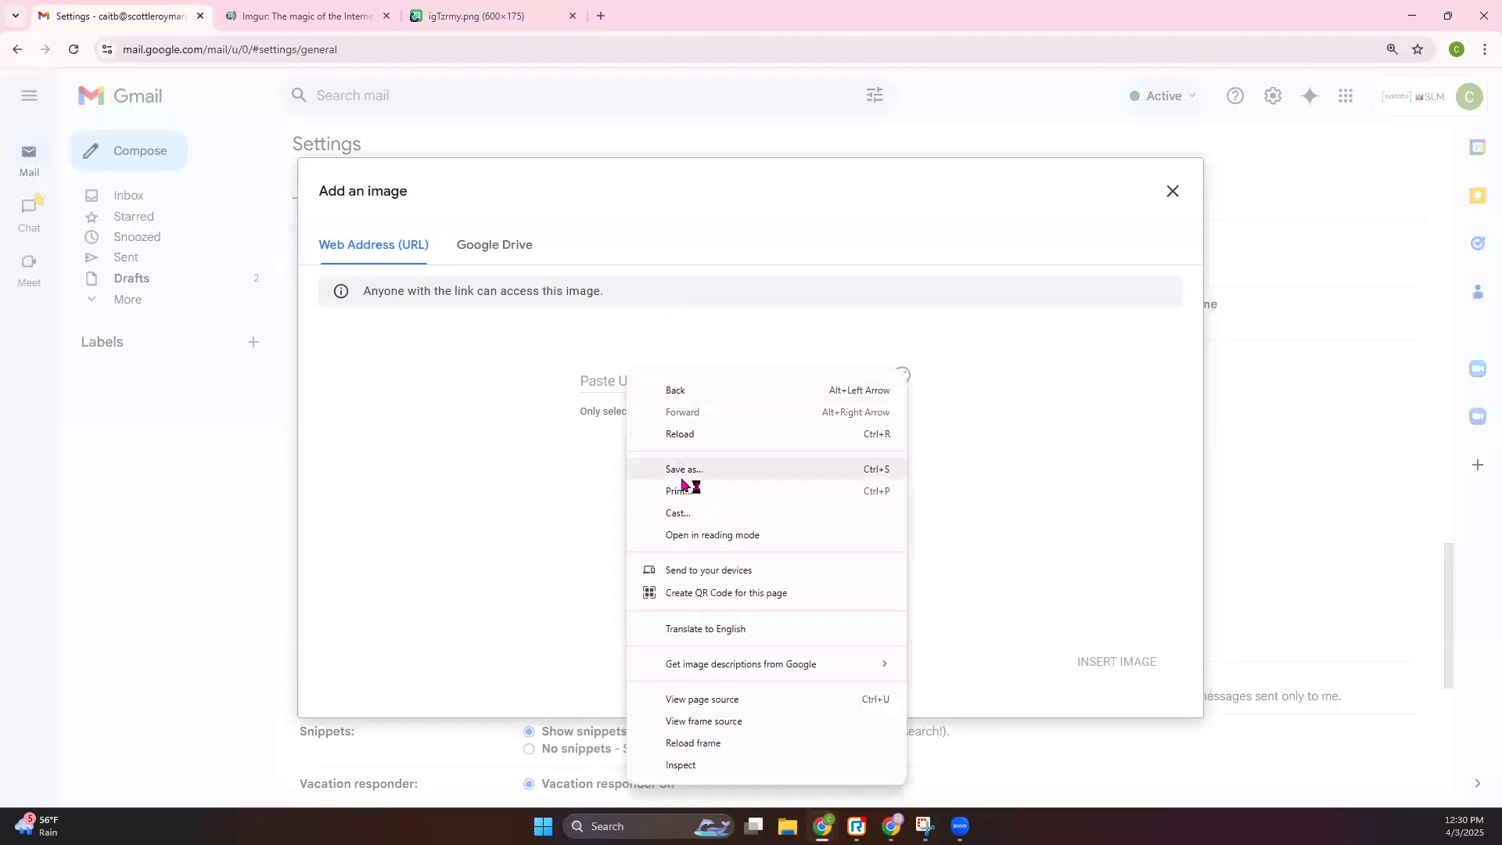
click(595, 380)
right_click(597, 383)
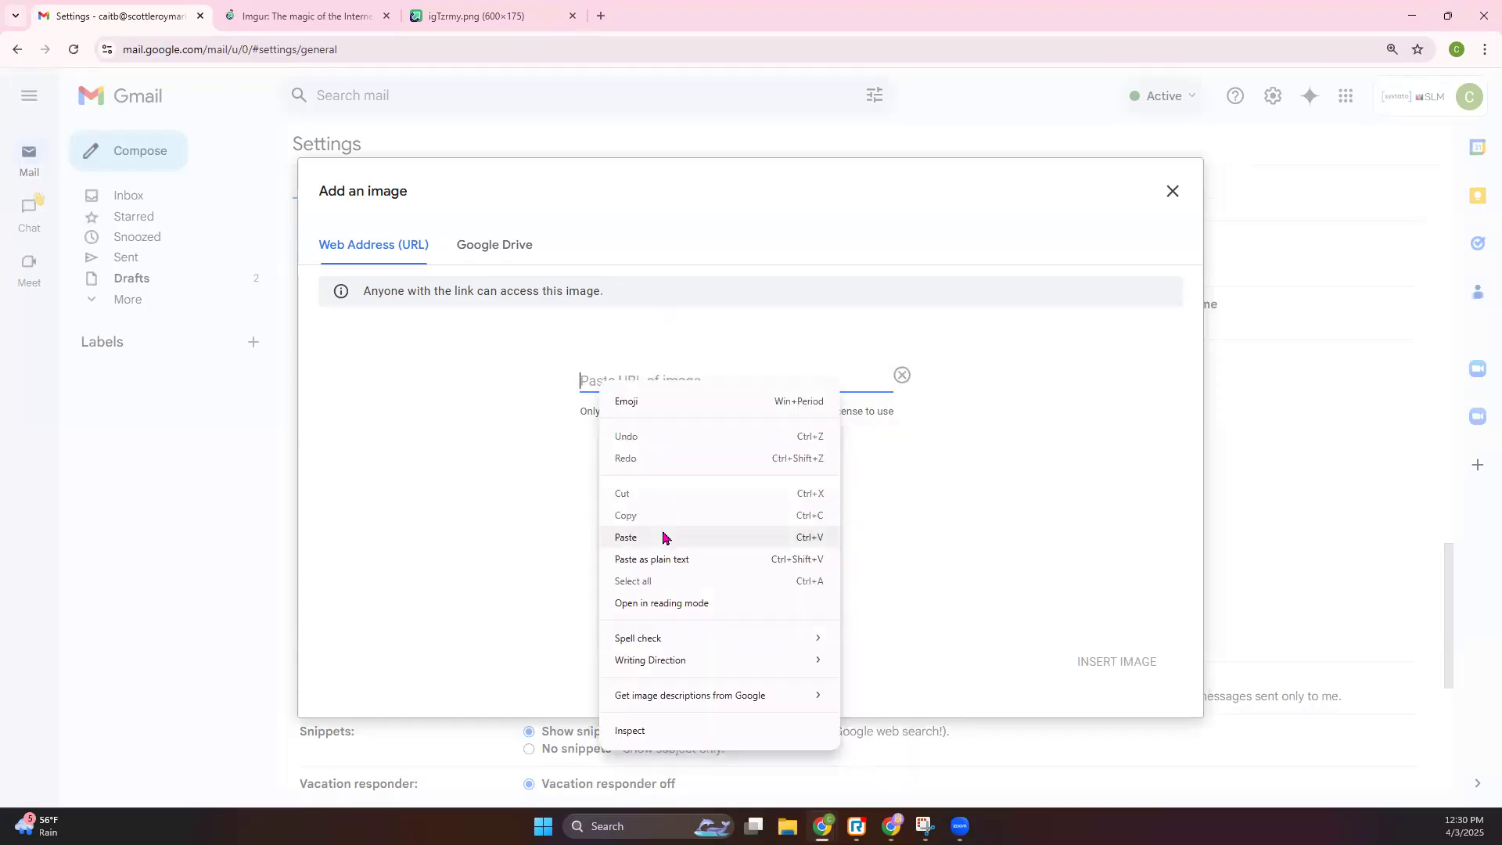
click(663, 537)
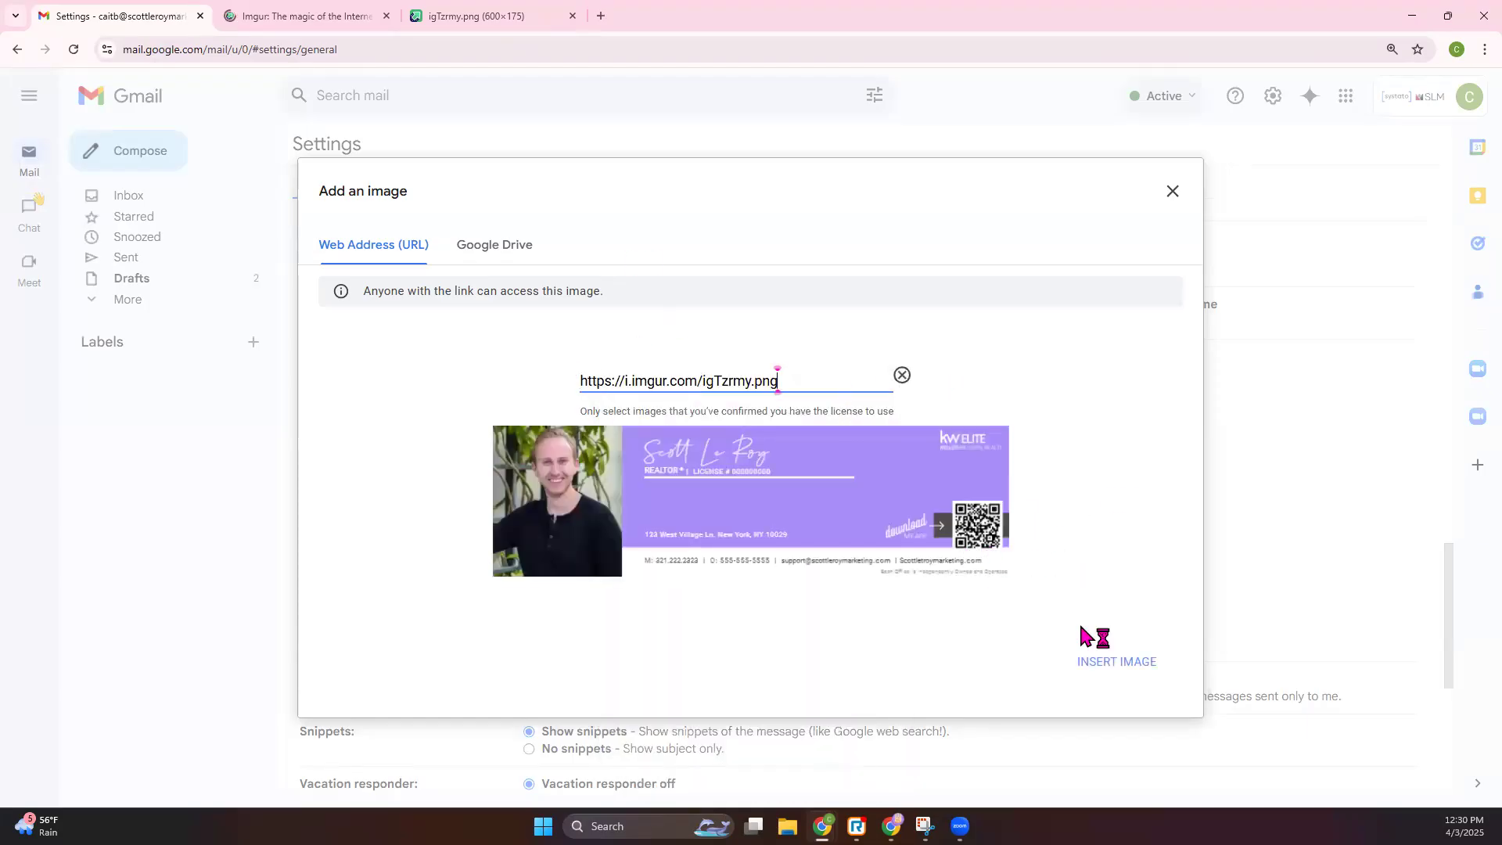
click(1104, 664)
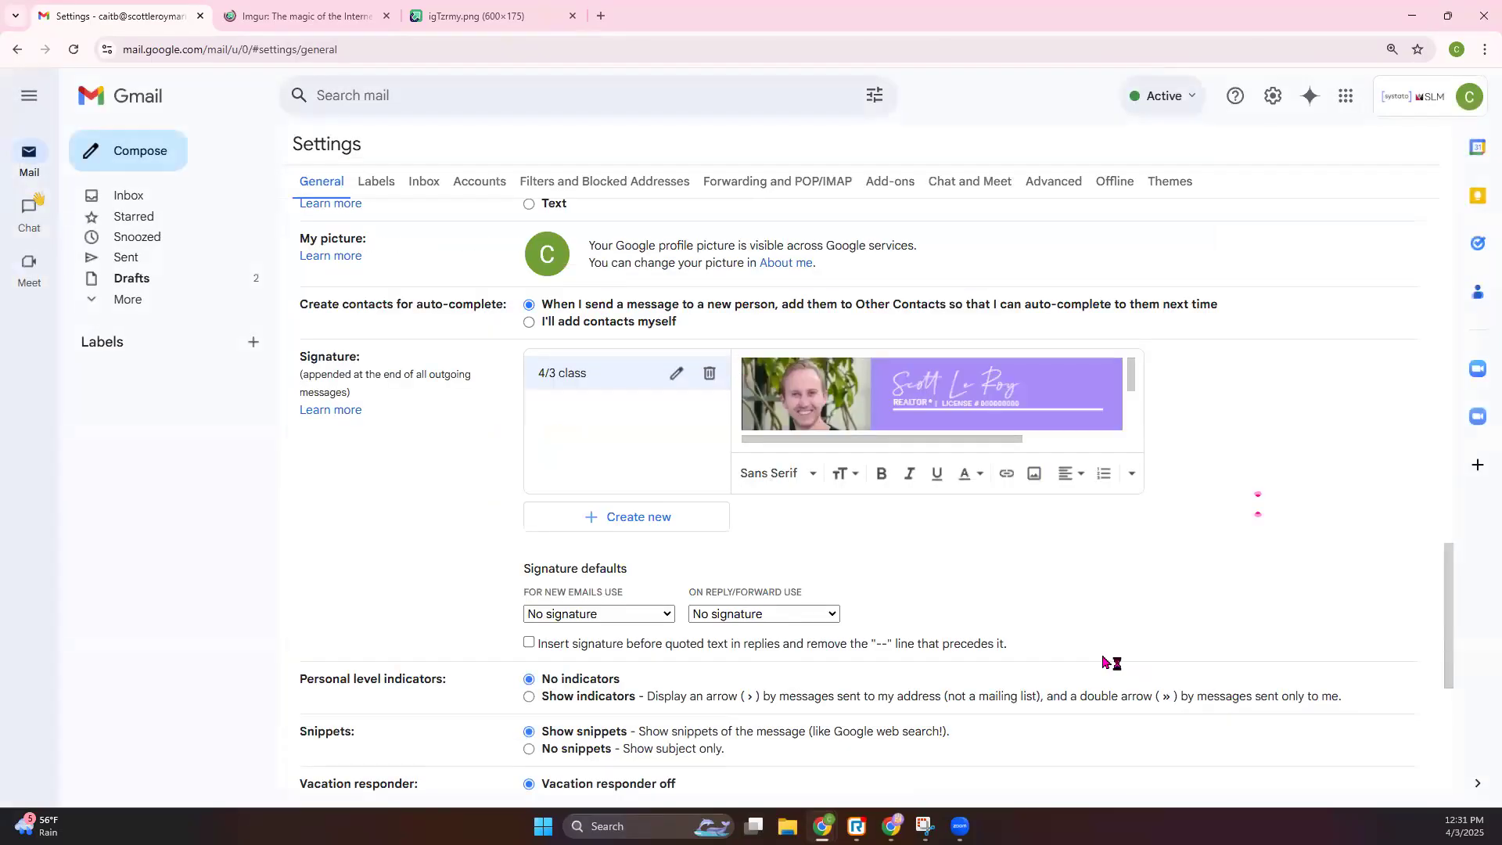
click(1011, 403)
click(851, 465)
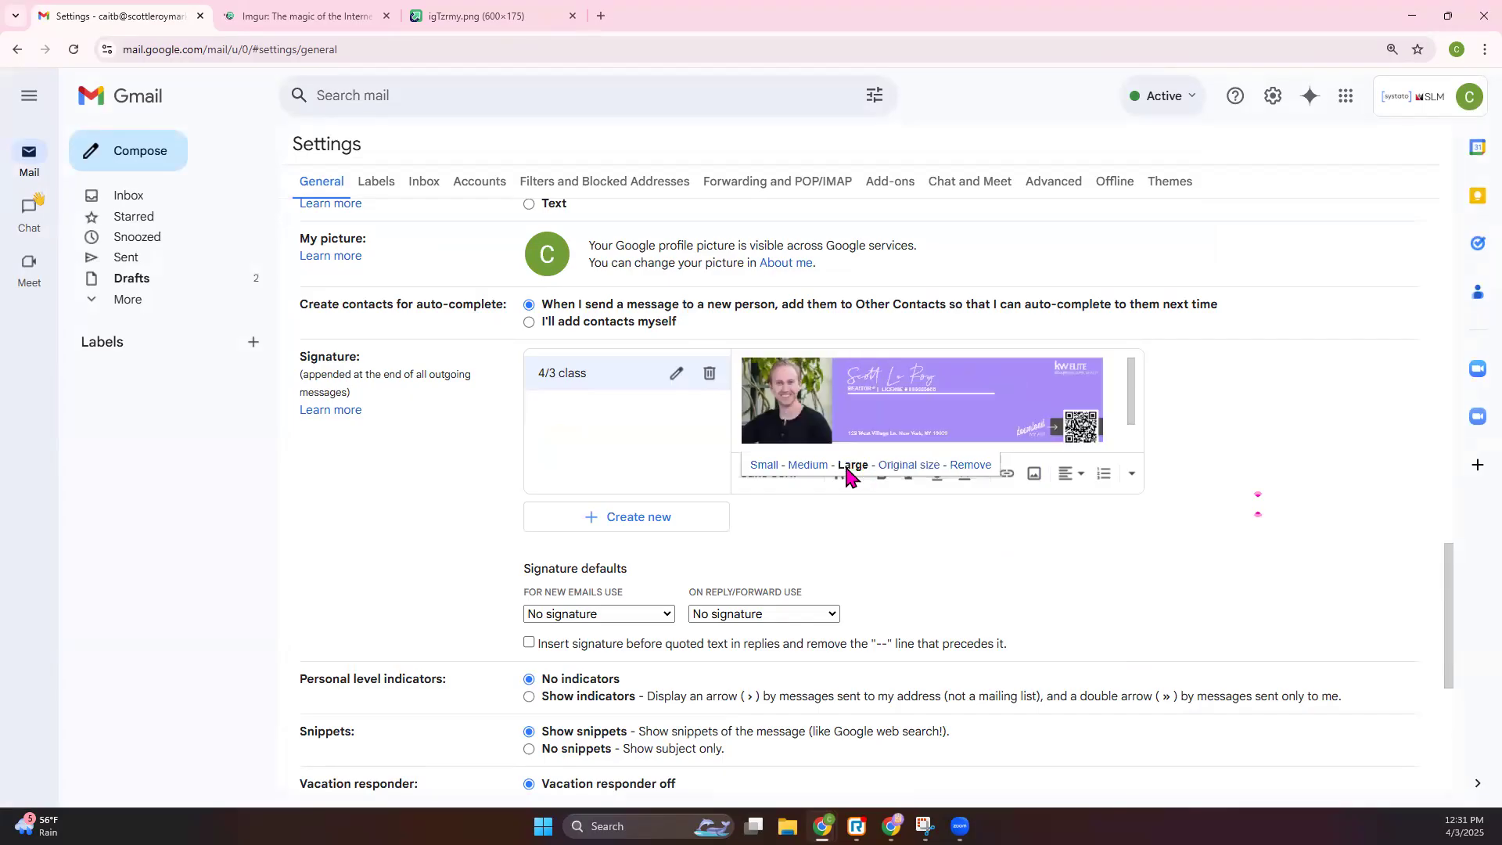
click(802, 467)
click(908, 468)
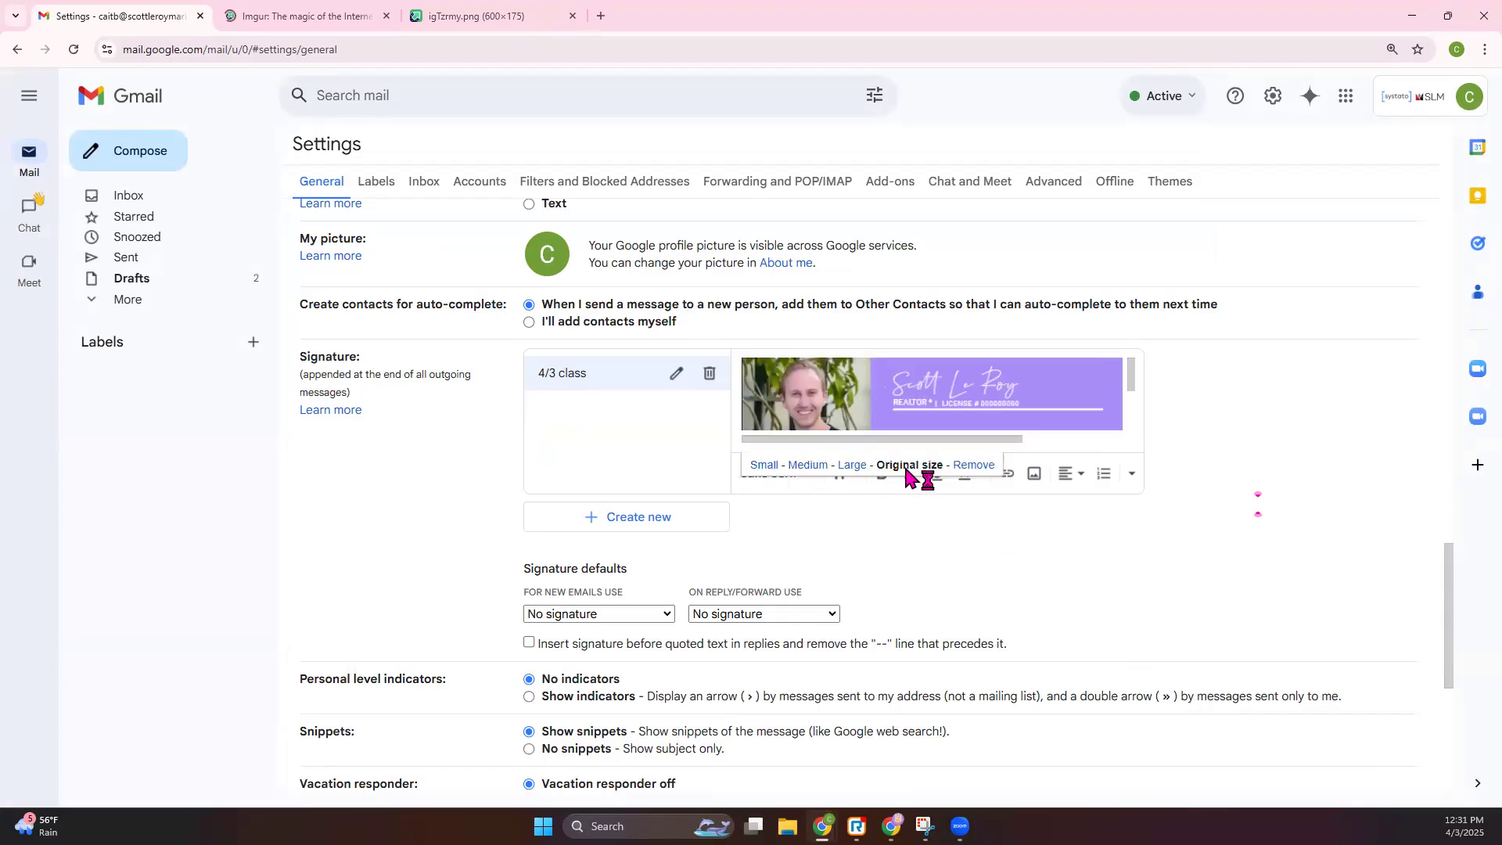
- Make 4/3 class the default signature for new emails and replies, and save changes
scroll(957, 394, down, 2)
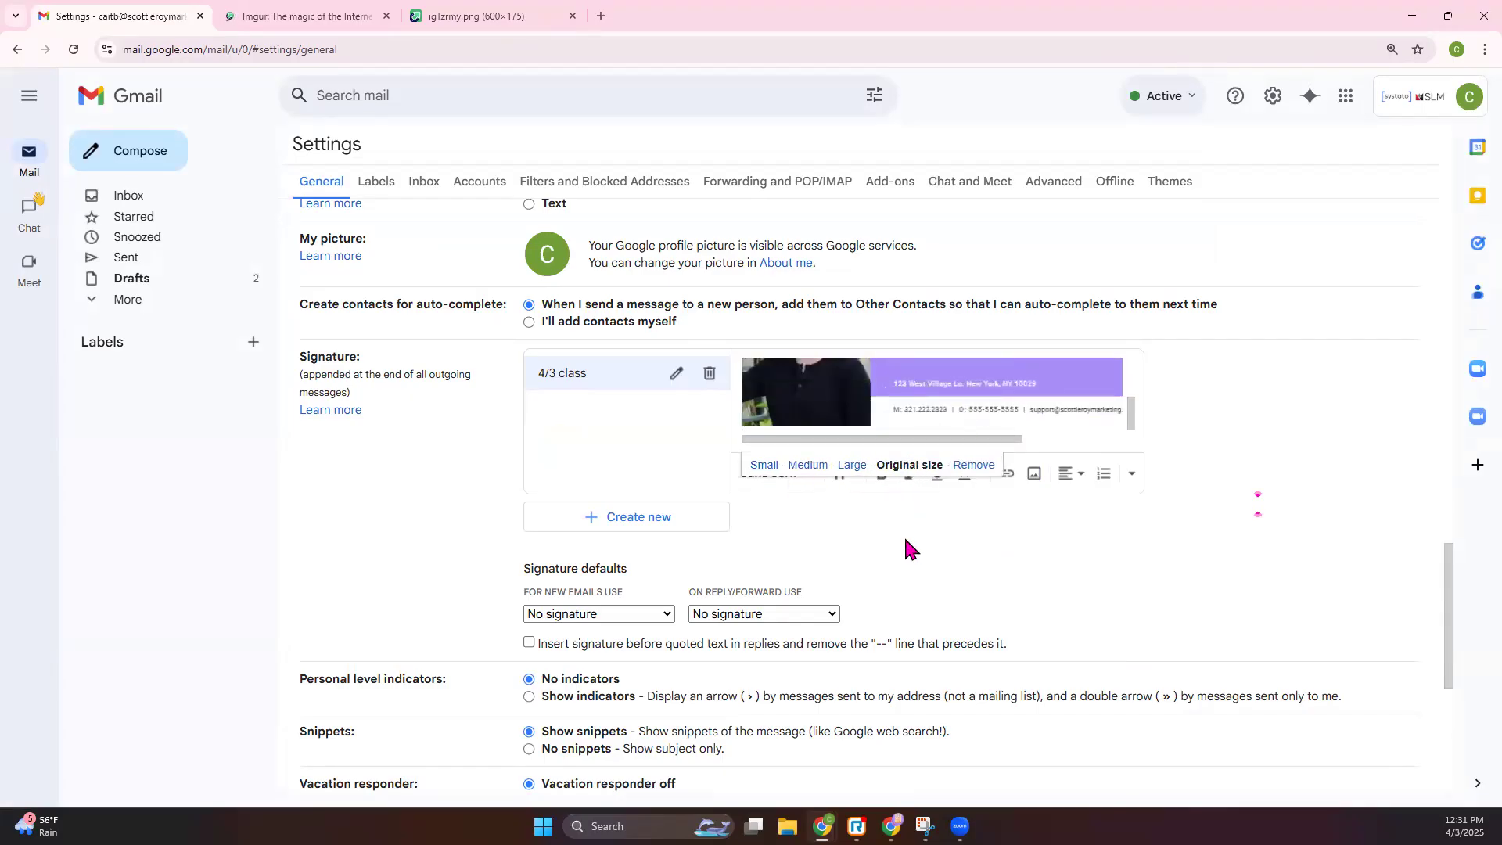
scroll(905, 543, down, 1)
scroll(915, 546, down, 1)
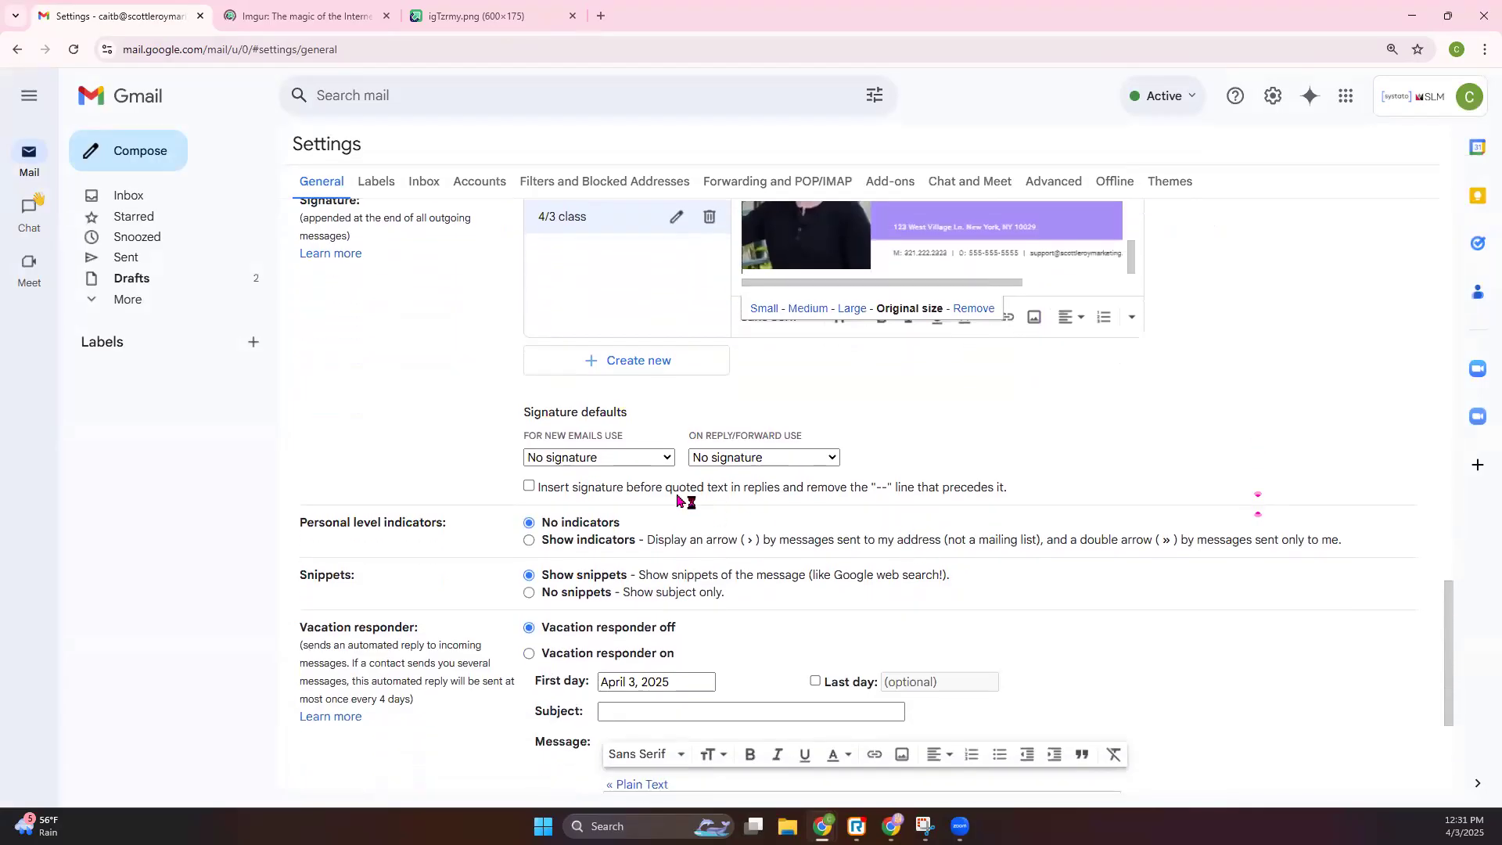
mouse_move(519, 429)
mouse_down()
mouse_move(527, 412)
mouse_move(670, 430)
mouse_up()
click(669, 432)
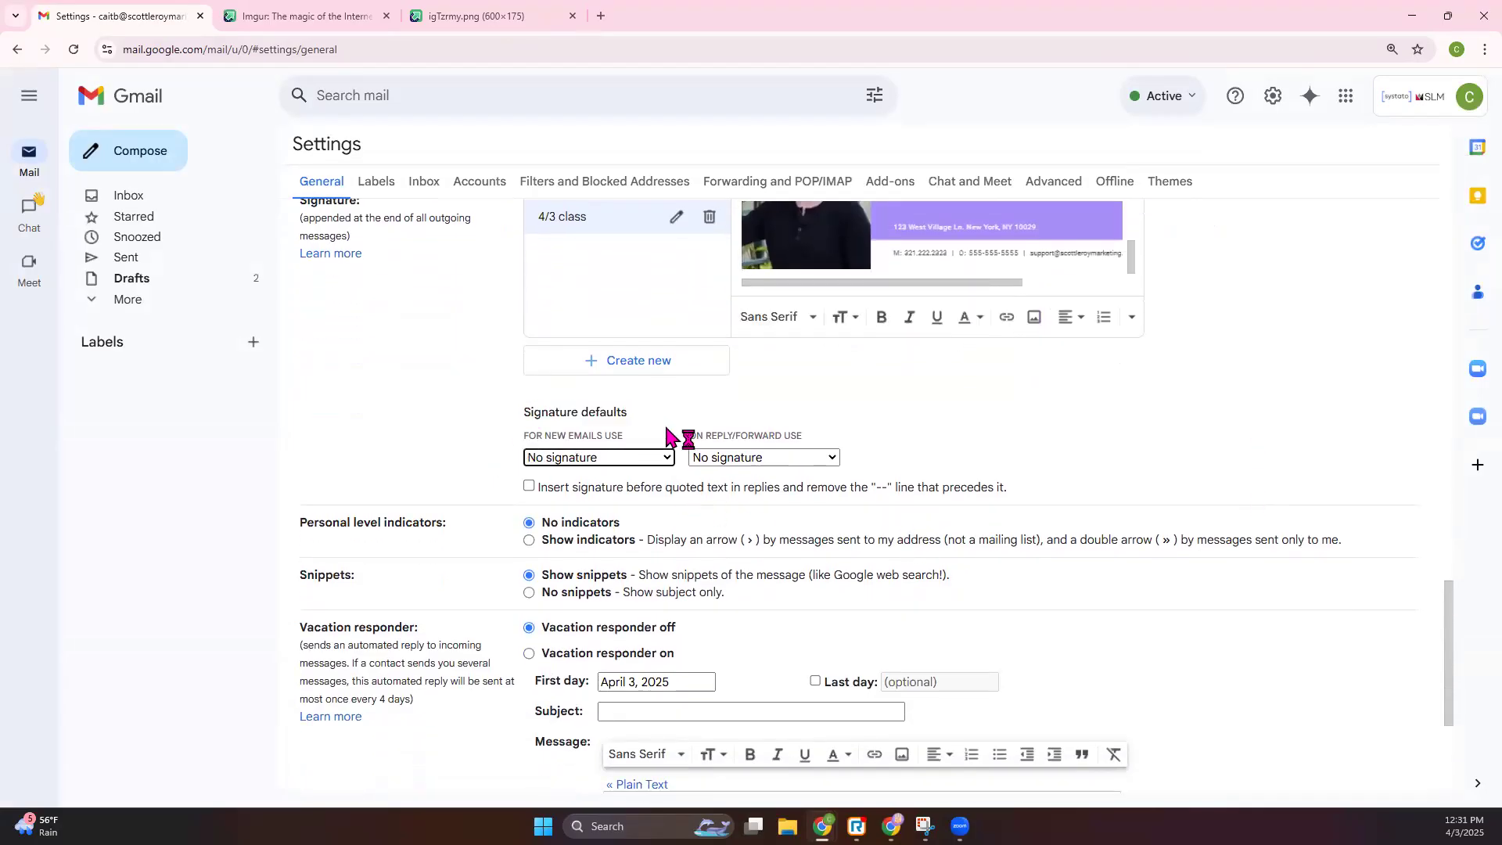
click(656, 463)
click(632, 496)
click(790, 458)
click(771, 499)
scroll(802, 442, down, 2)
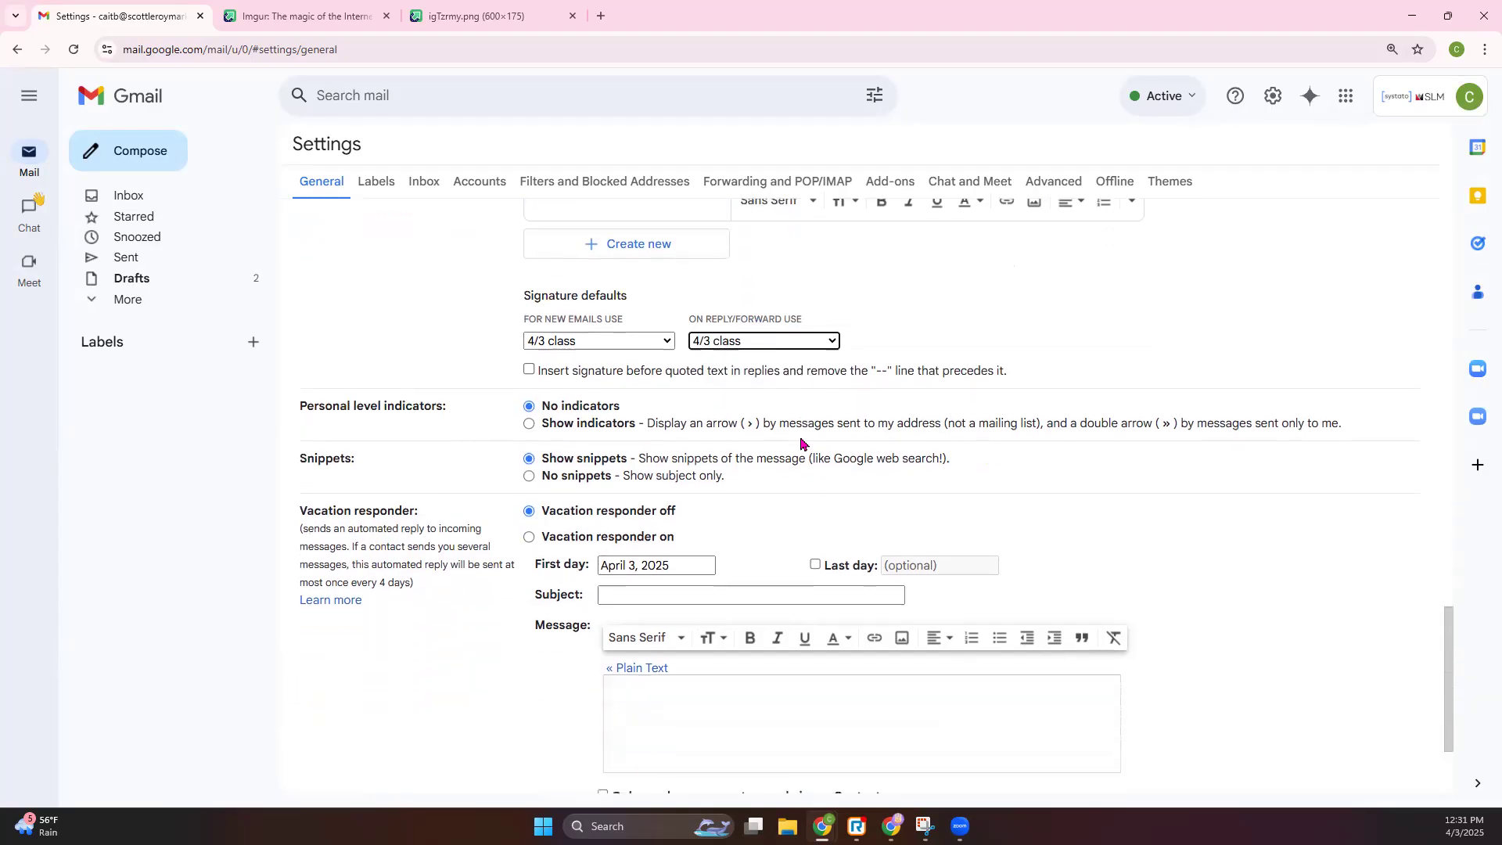
scroll(637, 379, down, 2)
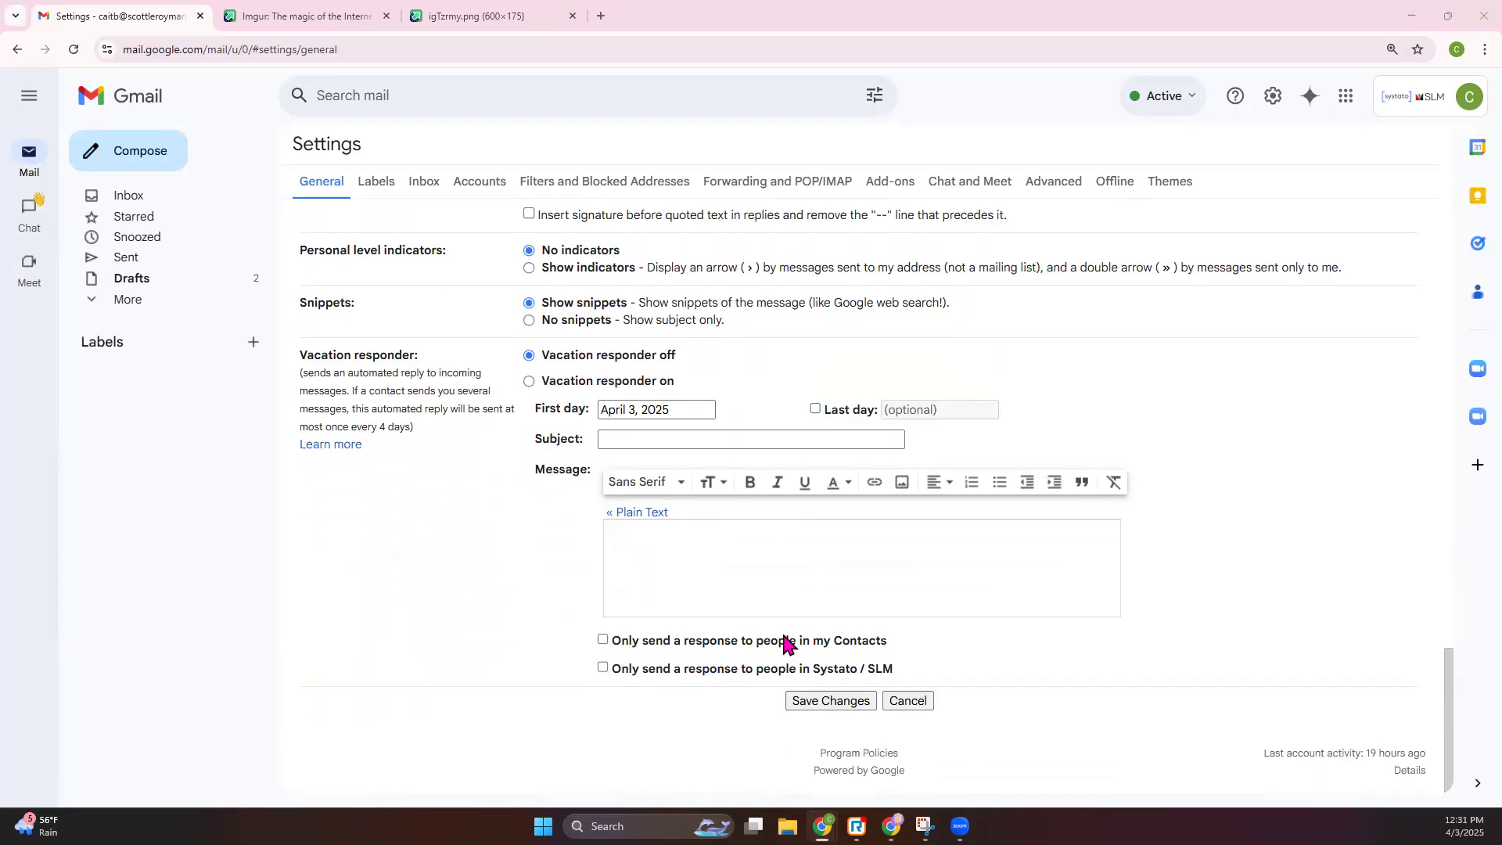
click(820, 699)
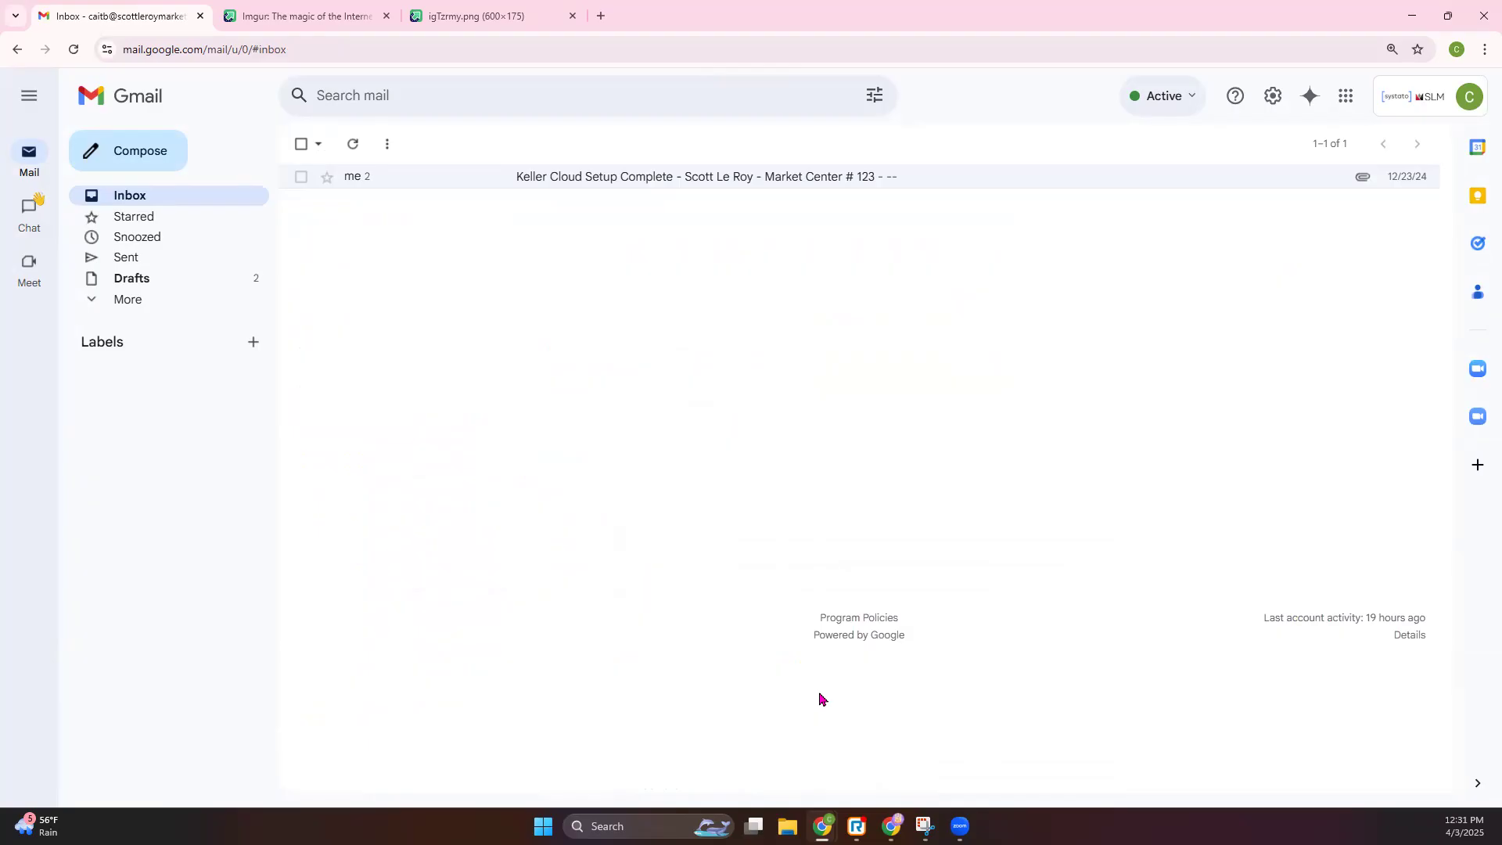
- Compose a new full-screen message and enlarge its purple signature image slightly
click(130, 161)
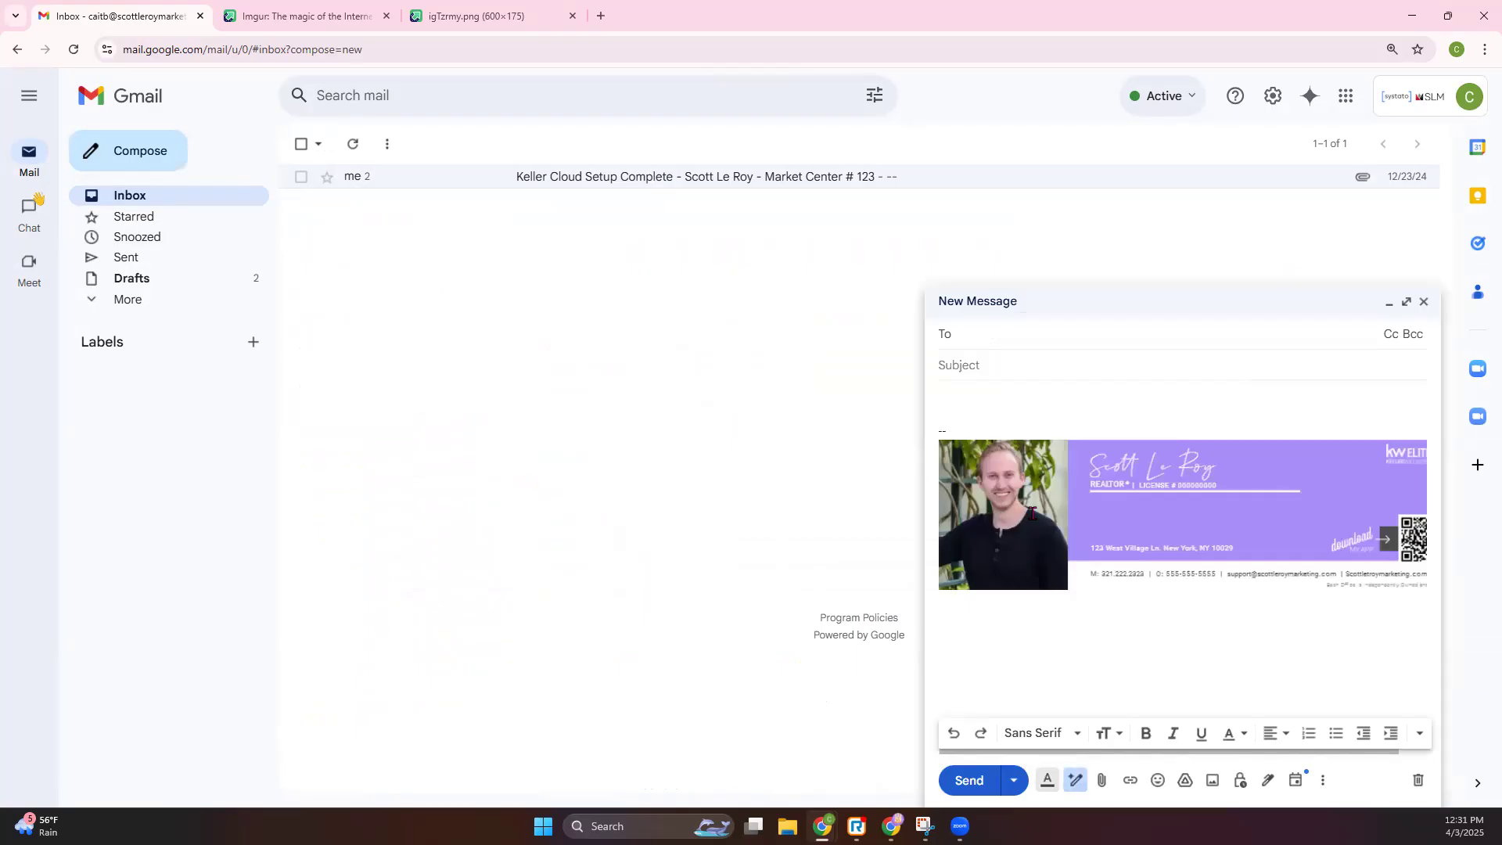
click(1074, 552)
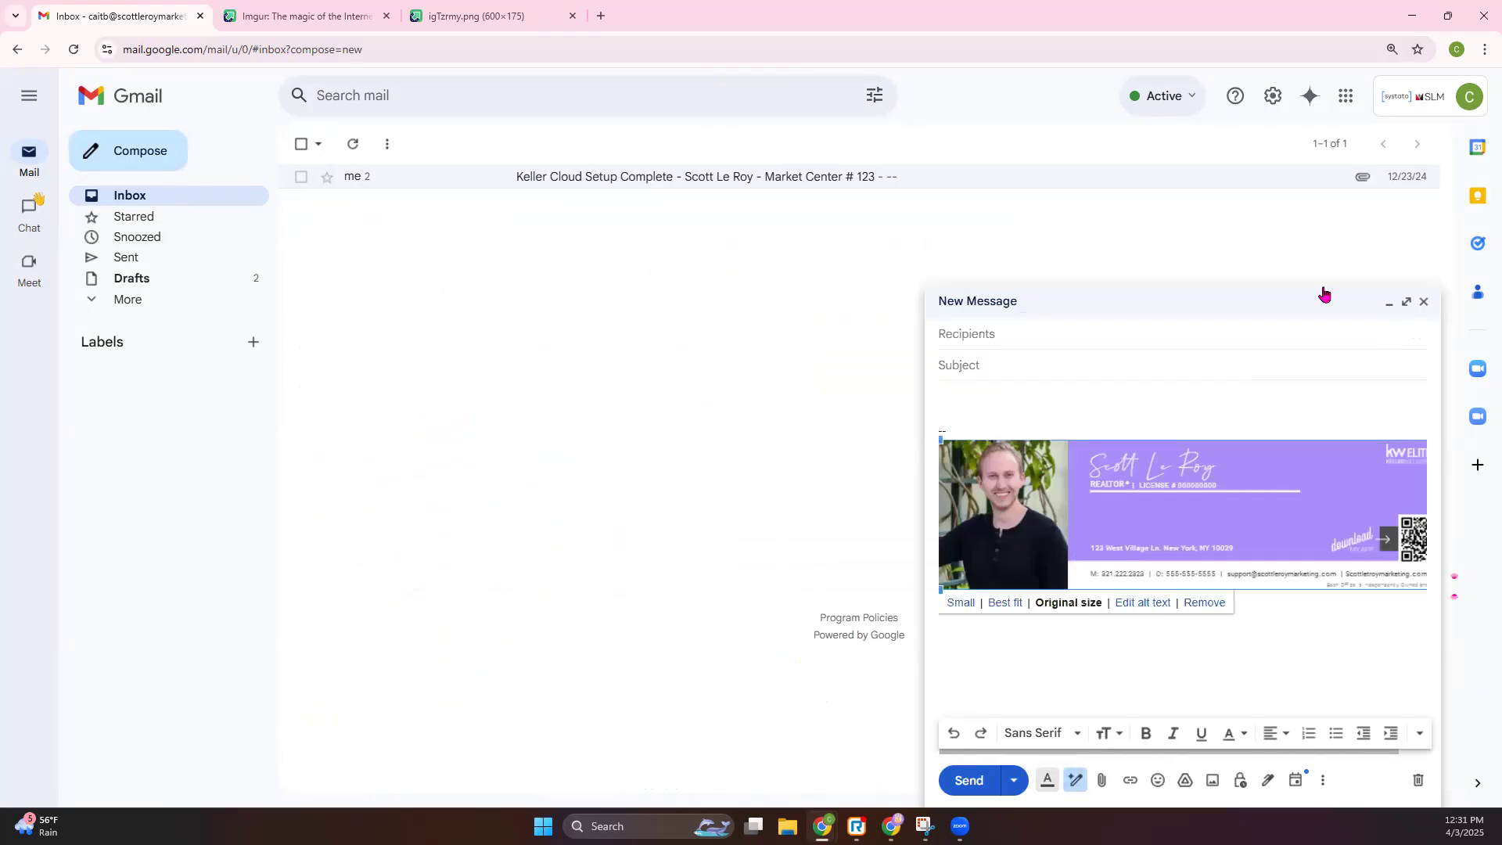
click(1406, 302)
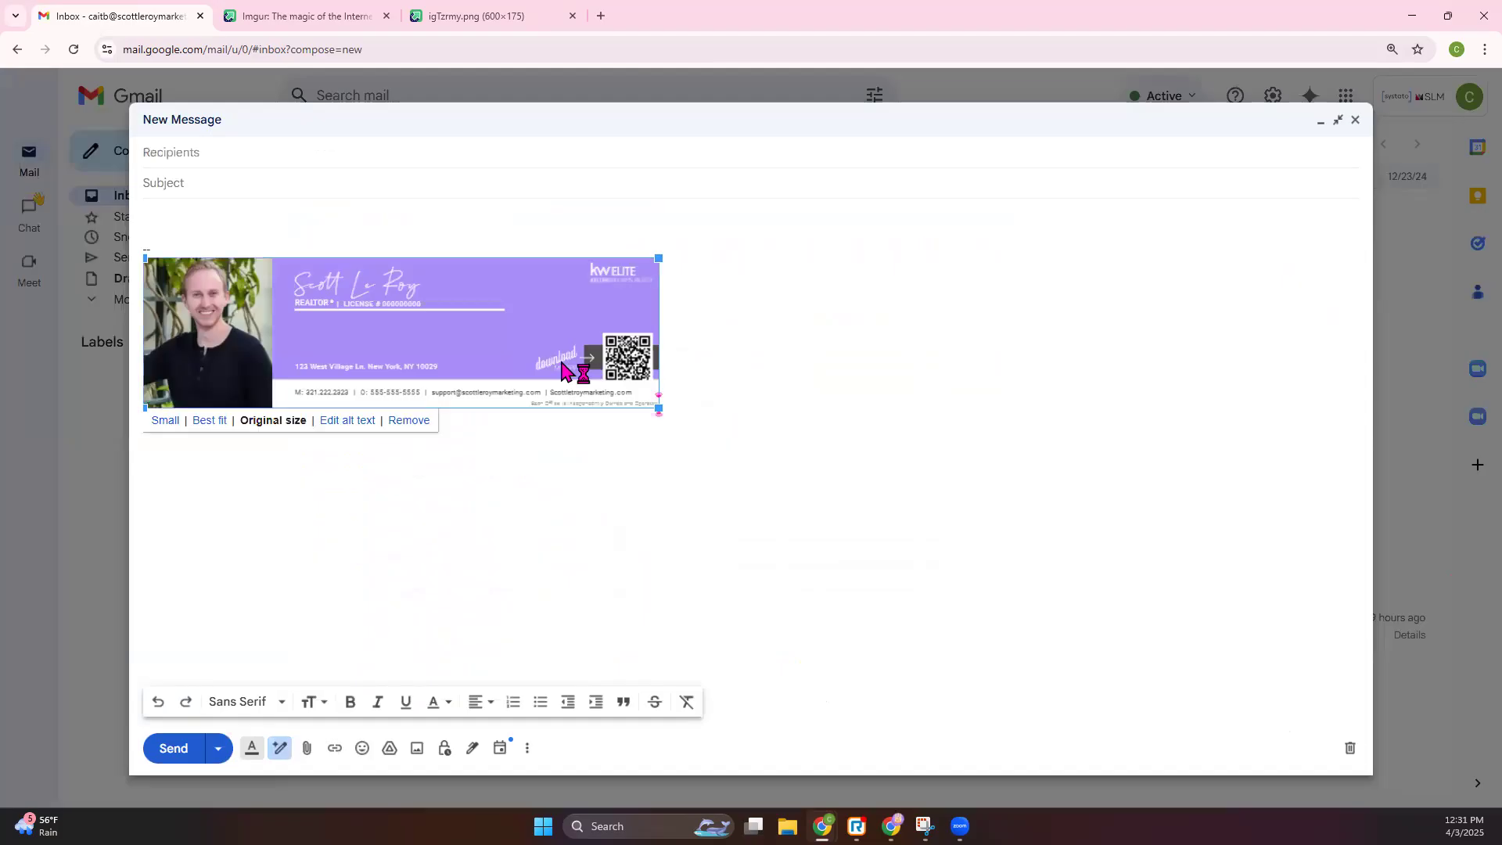
drag(660, 411, 718, 448)
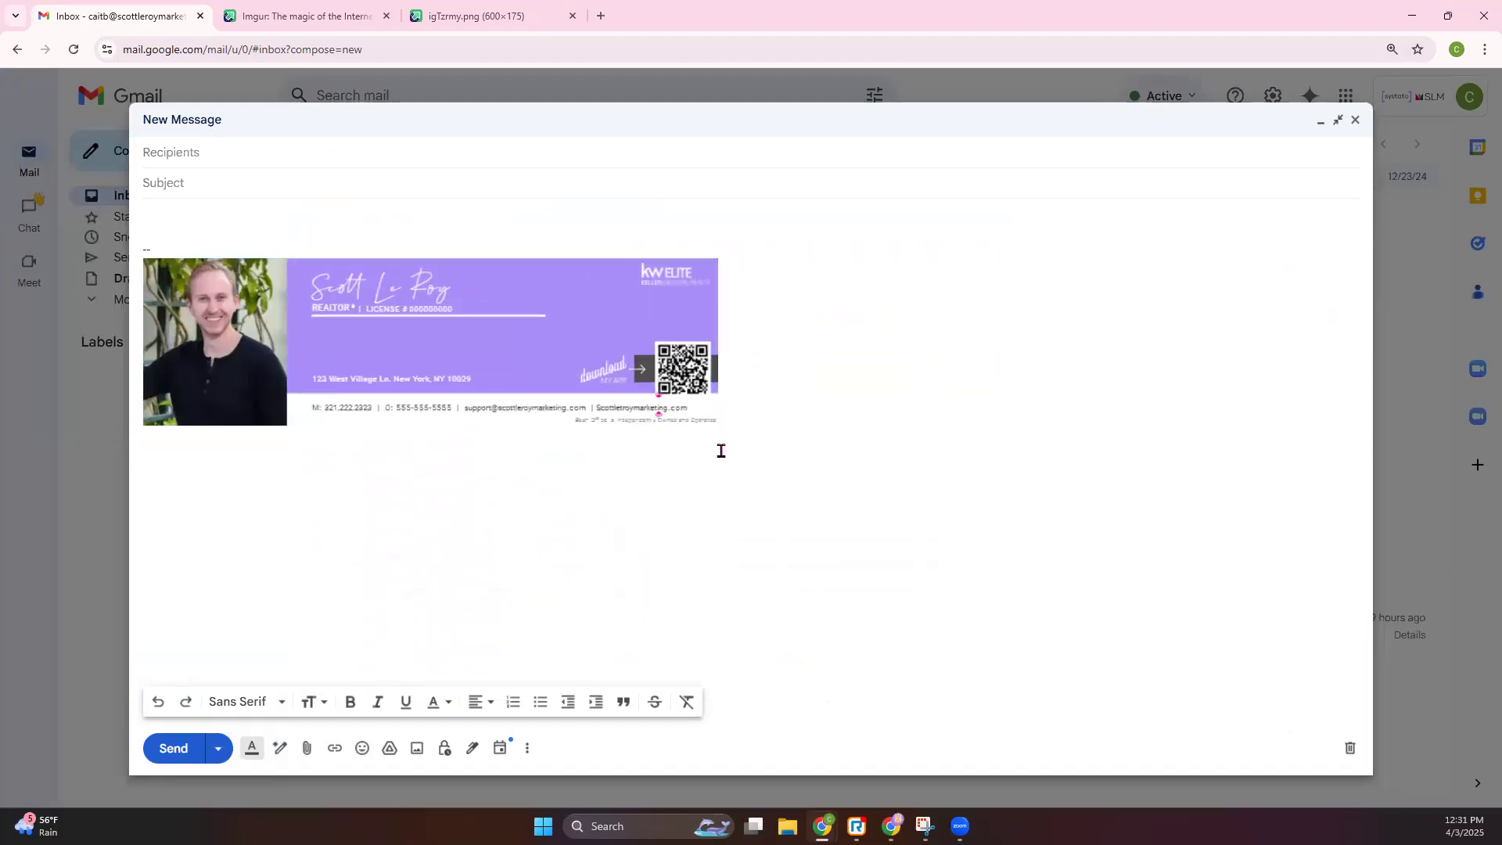
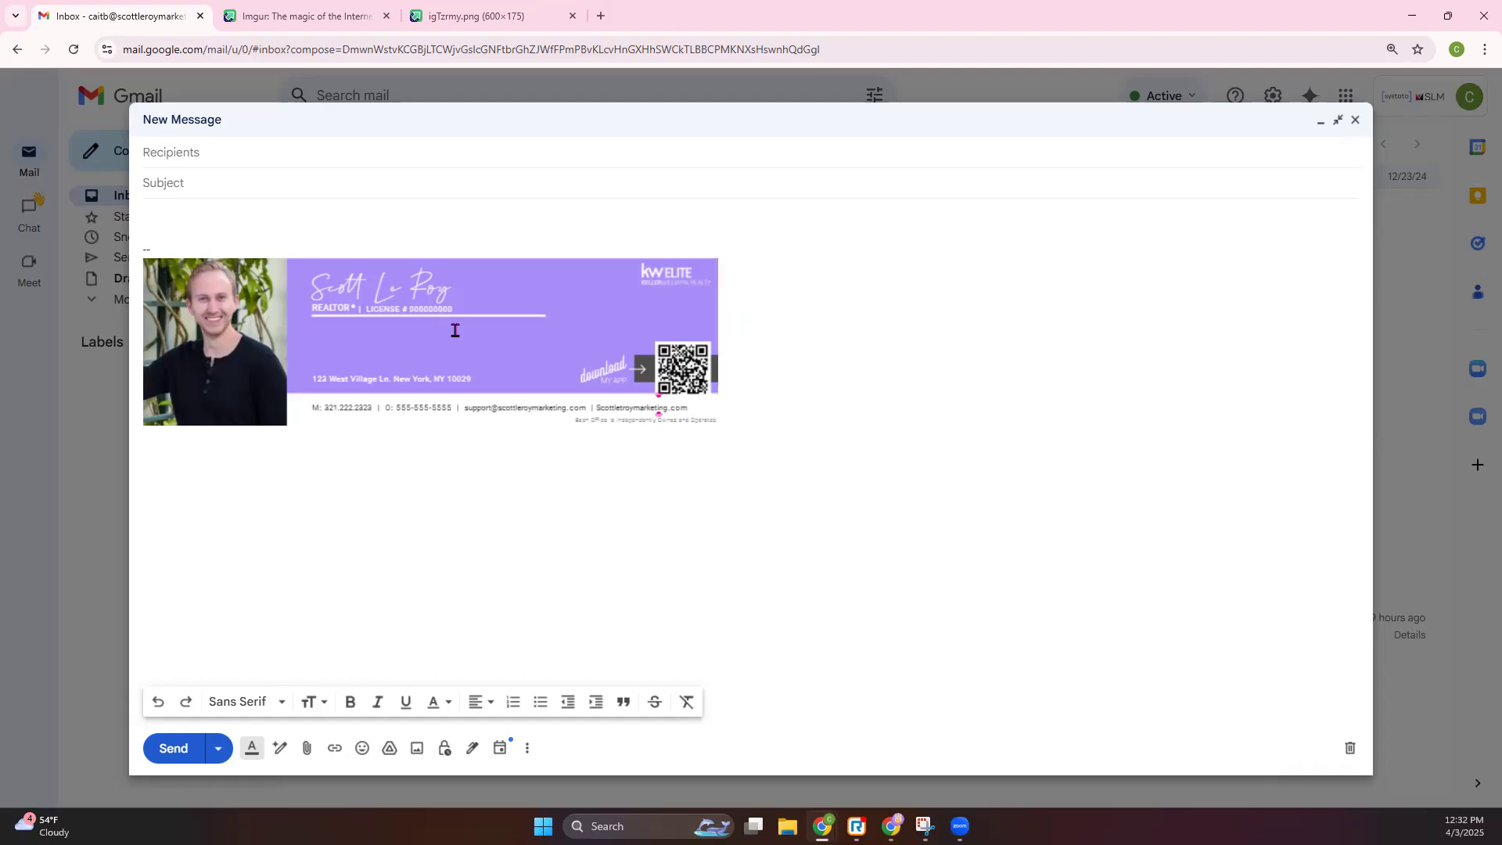
- Minimize Gmail to bring the 01_KW_Eml_Sig signature design editor back into view
click(1412, 9)
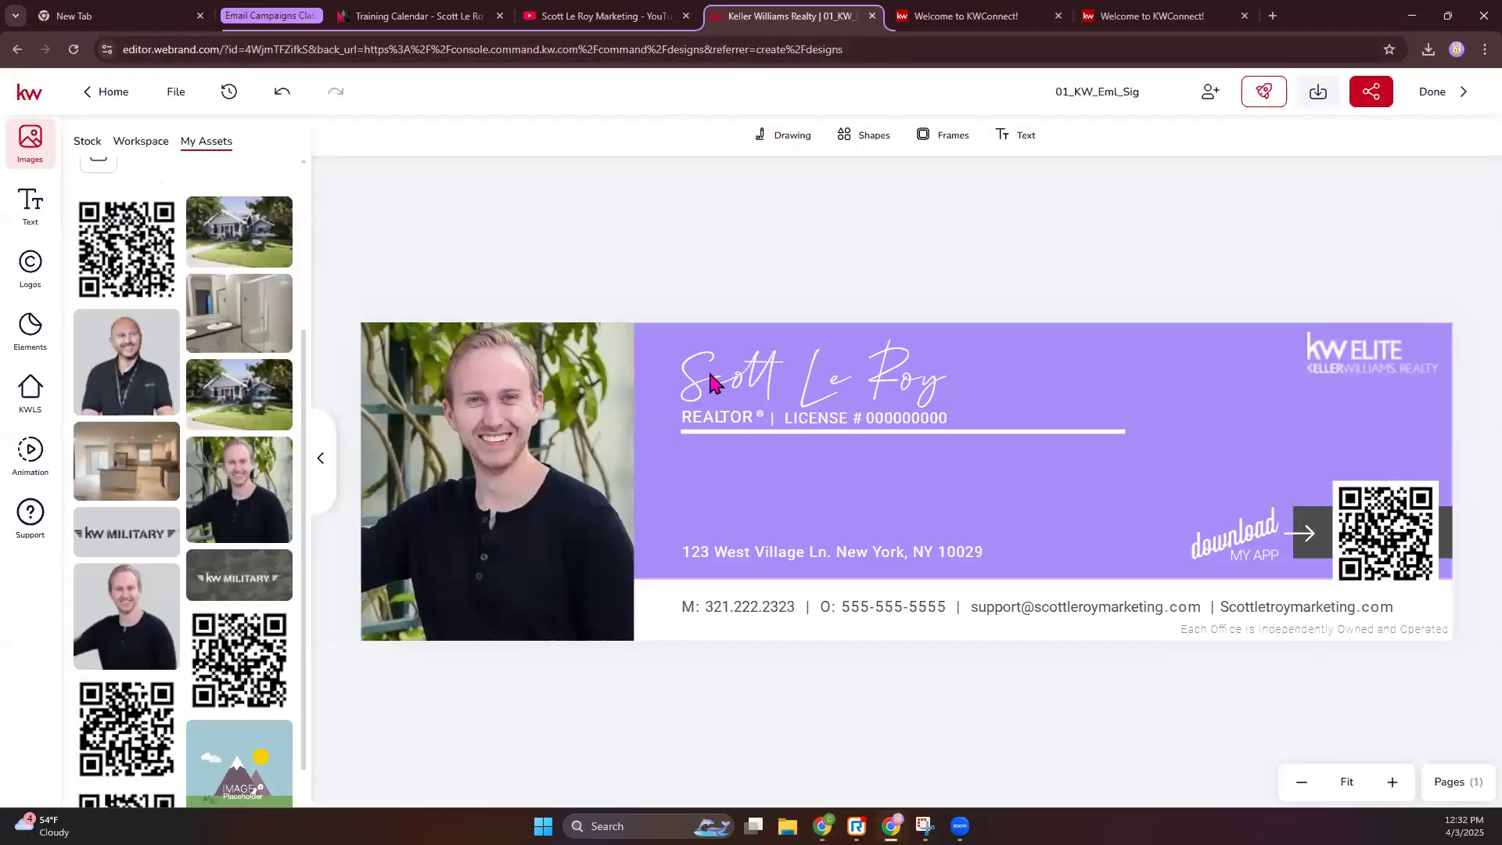
- Add the SLM Logo White from My Assets, shrink it and move it to the top-right corner
click(896, 485)
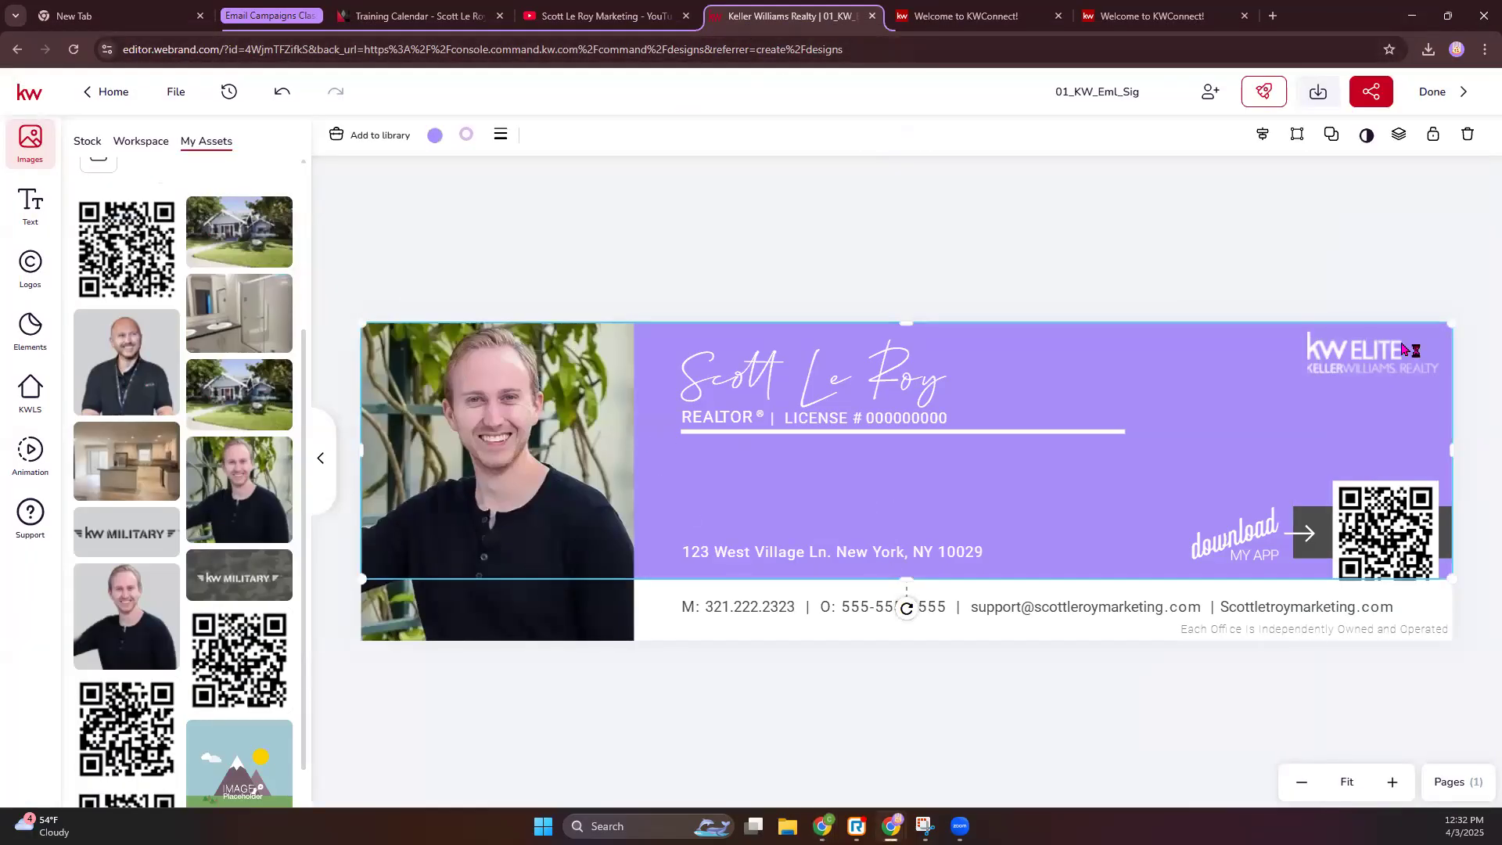
click(30, 268)
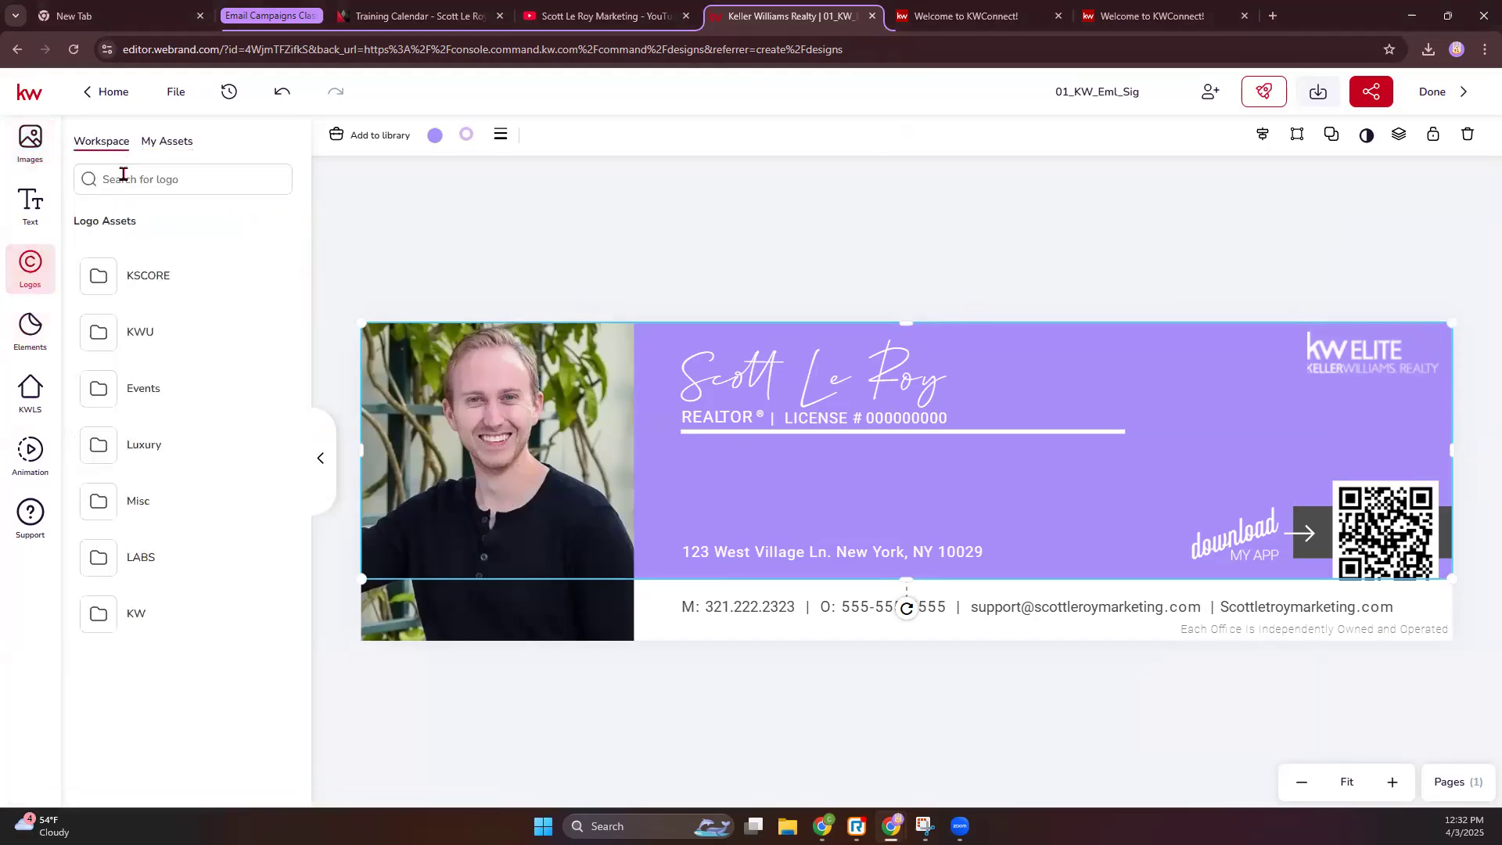
click(102, 230)
scroll(215, 519, down, 9)
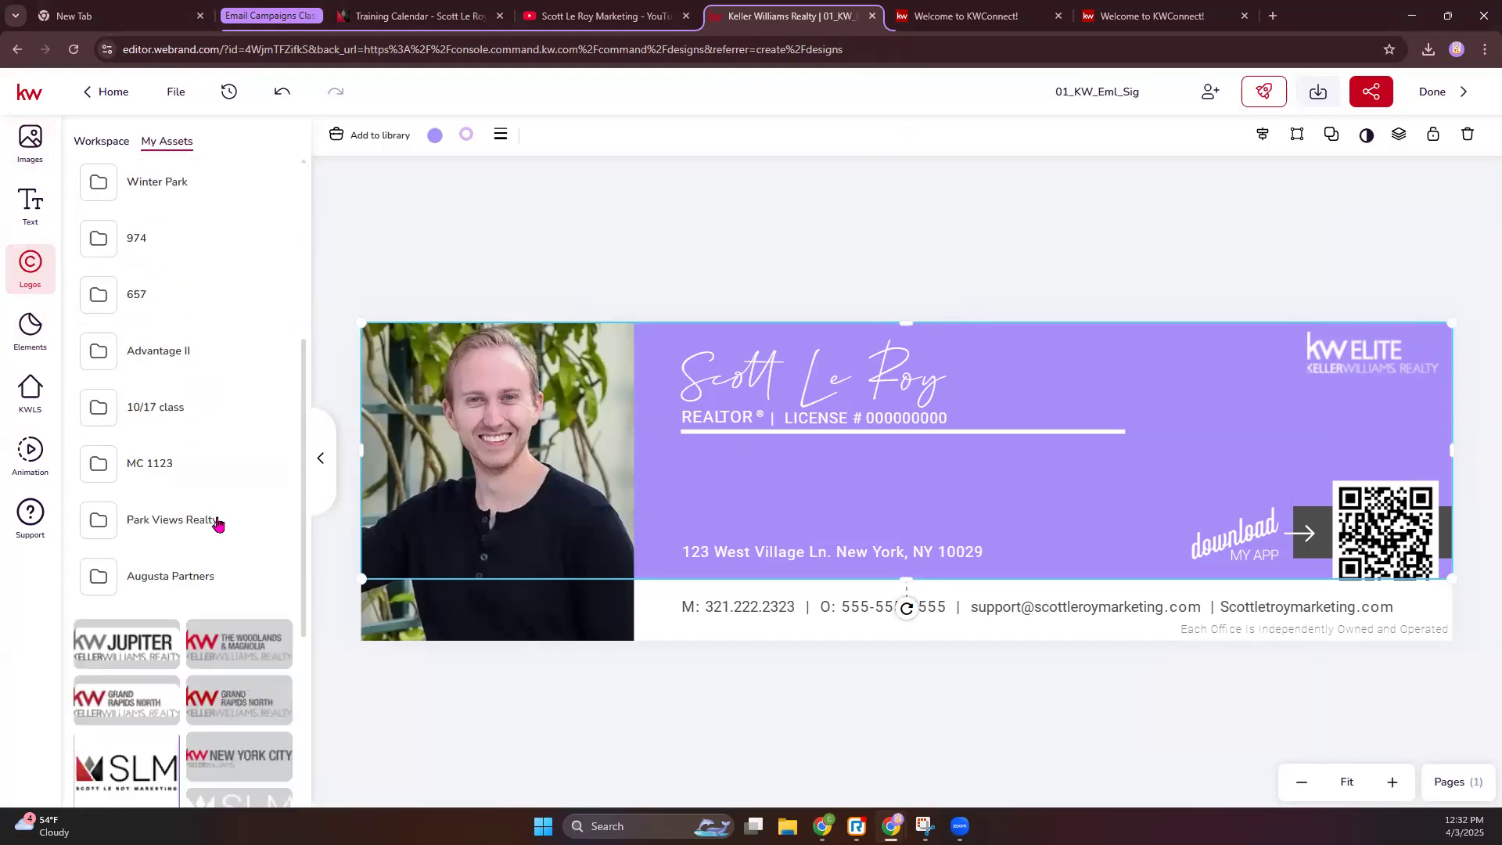
click(273, 498)
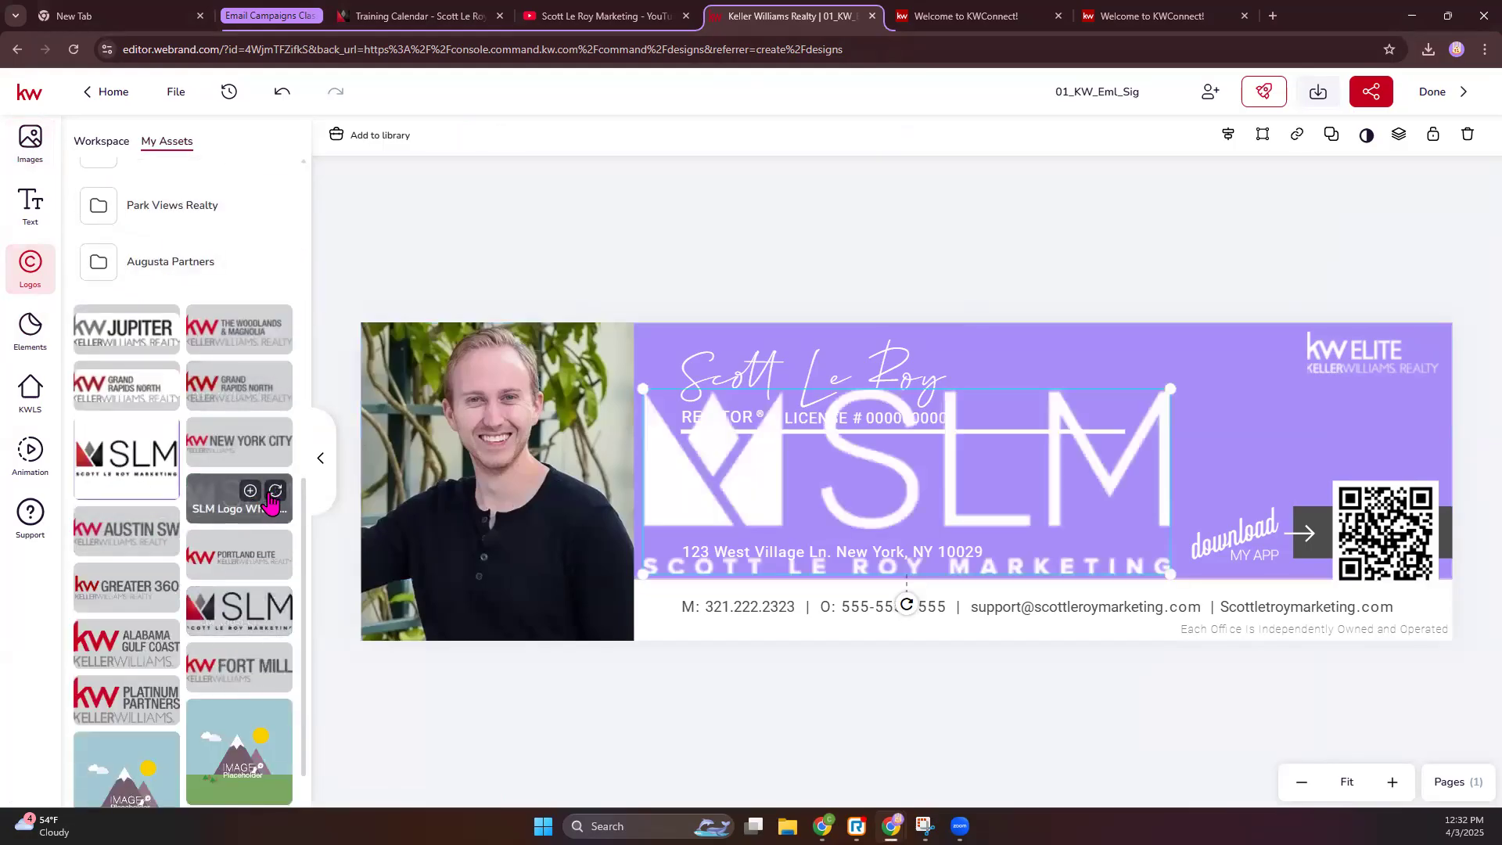
drag(643, 386, 1021, 507)
drag(1087, 570, 1216, 374)
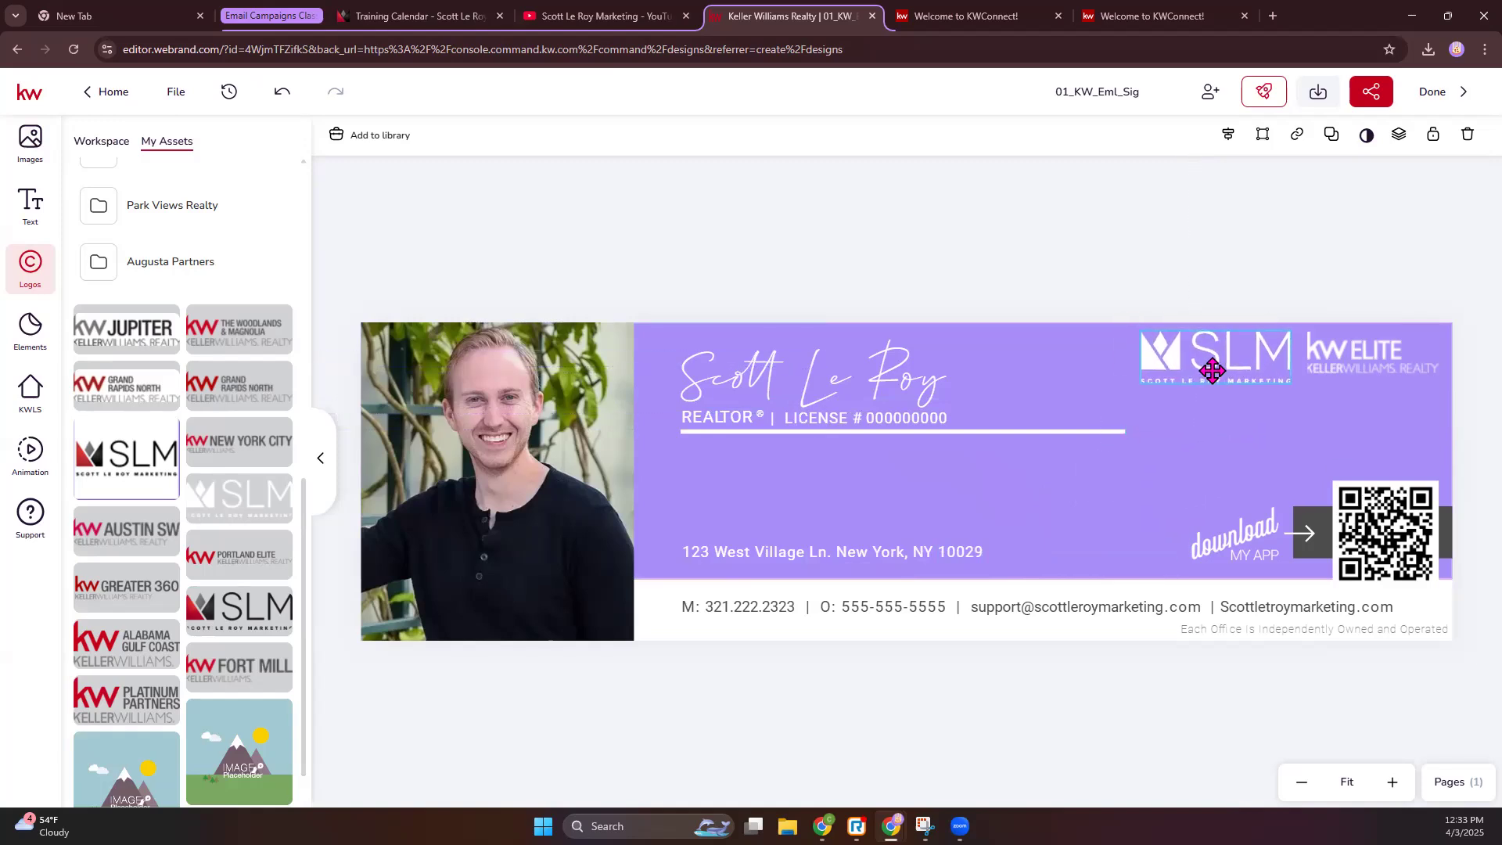
- Replace the old KW Elite logo with a resized one from the Elite folder, placed beside SLM
click(1354, 354)
drag(1308, 373, 1352, 356)
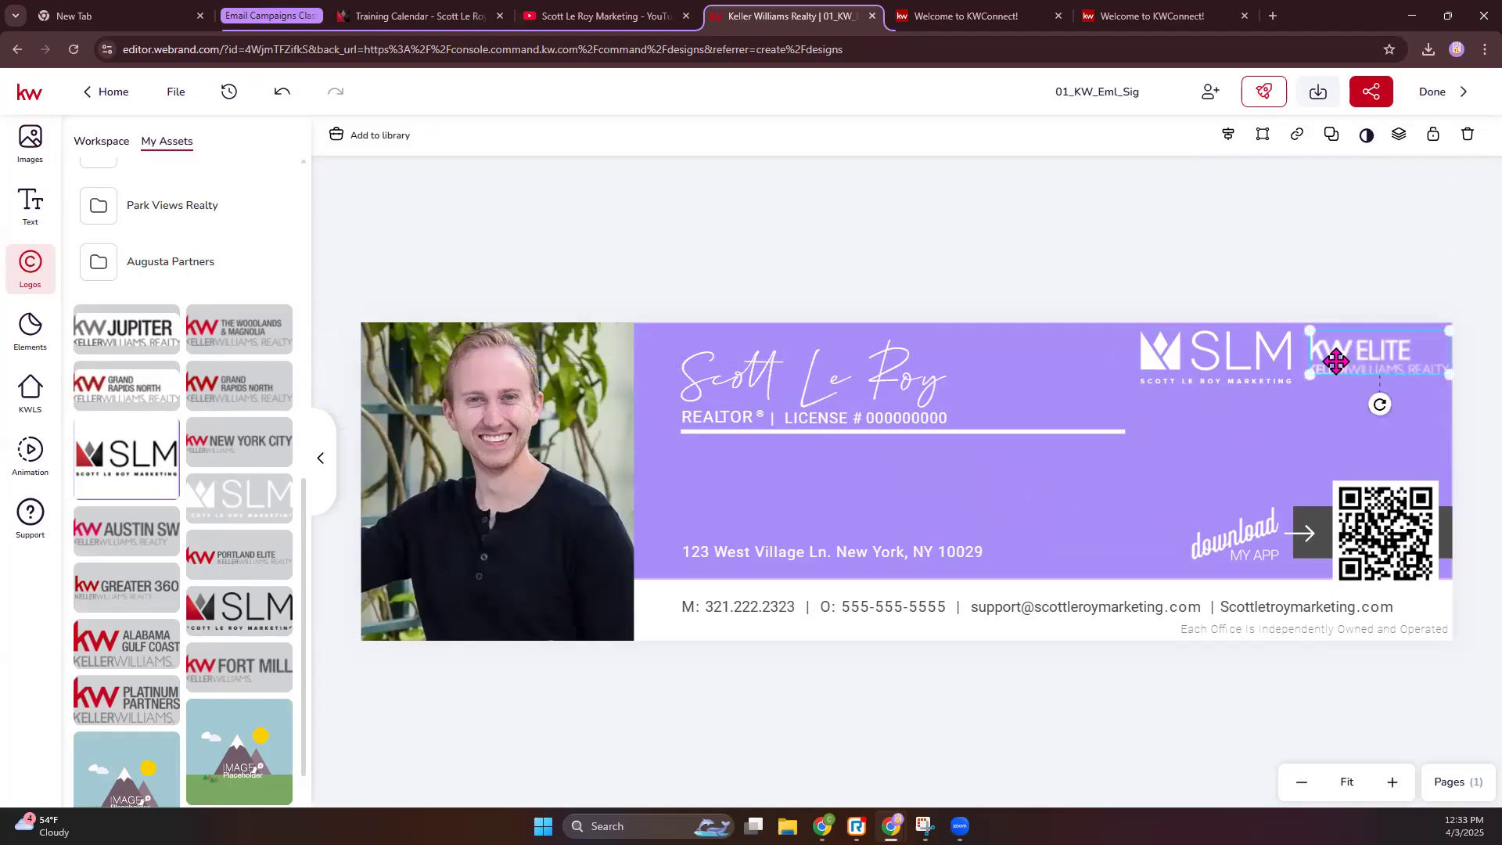
key(Delete)
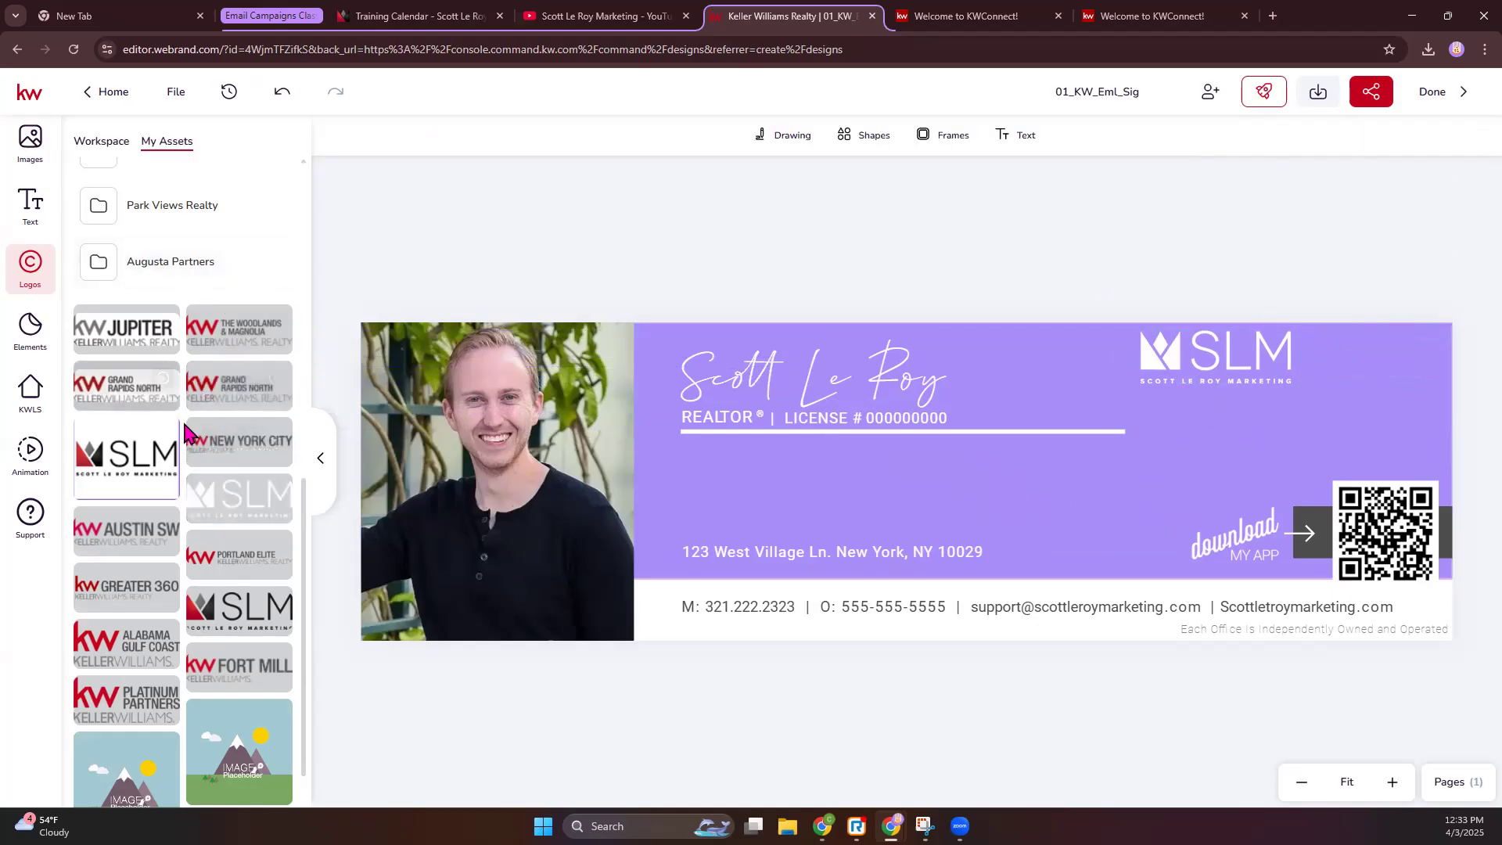
scroll(179, 241, up, 3)
scroll(179, 241, up, 5)
click(157, 295)
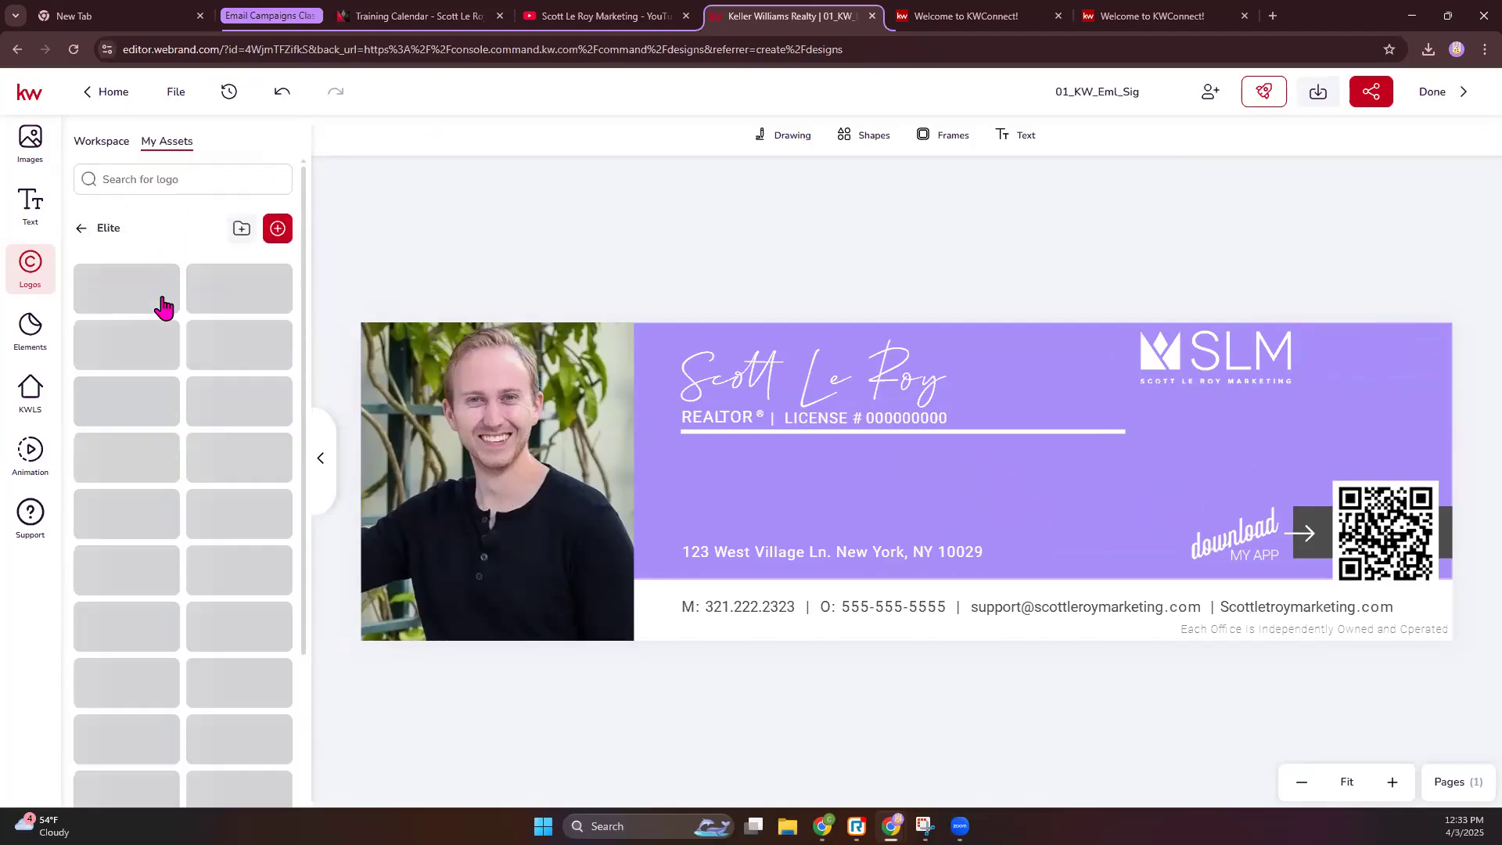
click(161, 394)
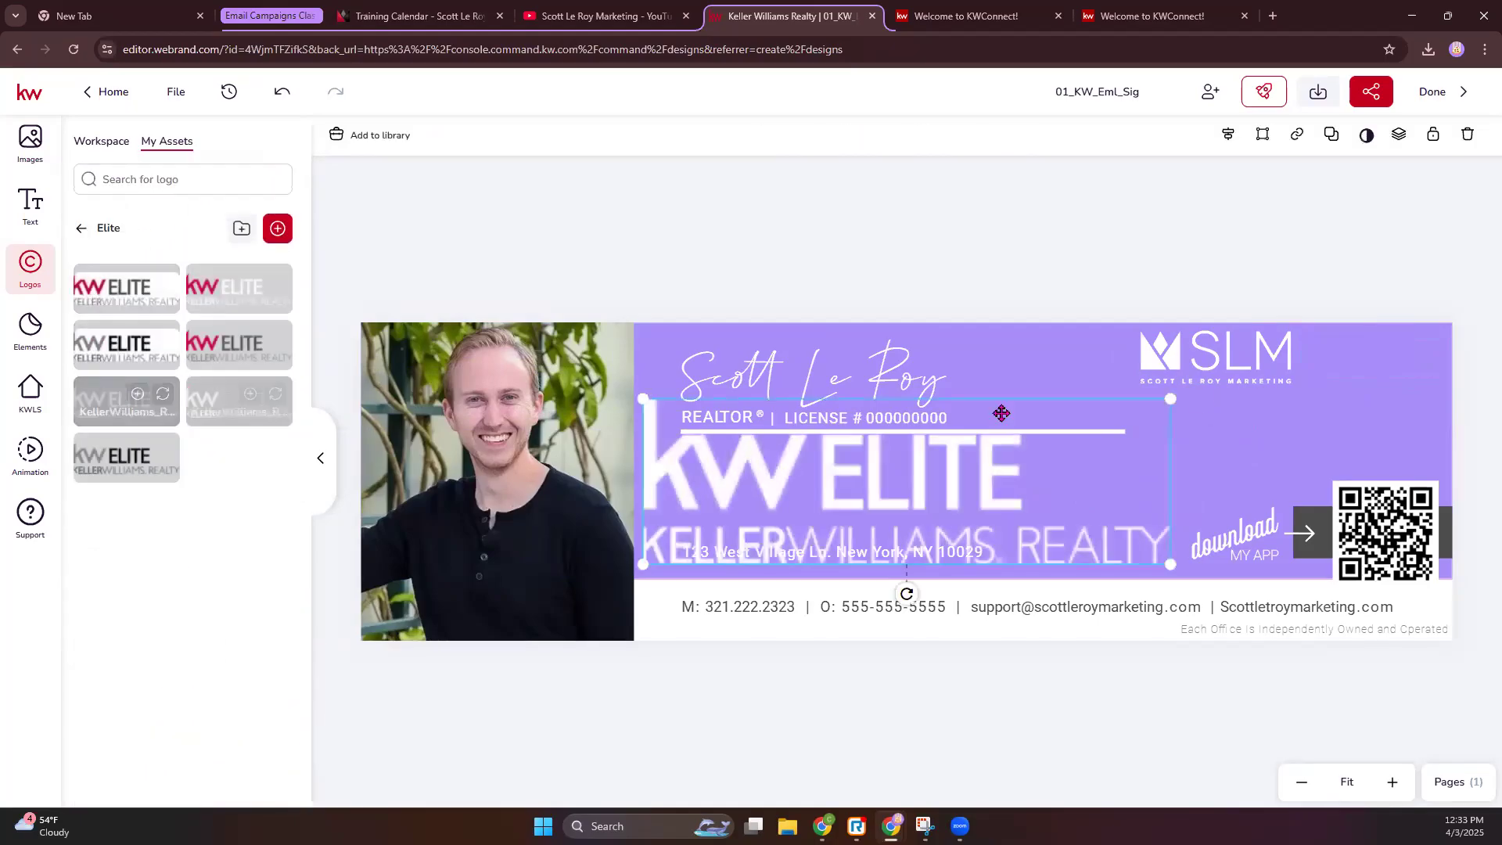
drag(648, 399, 1029, 460)
drag(1121, 546, 1396, 359)
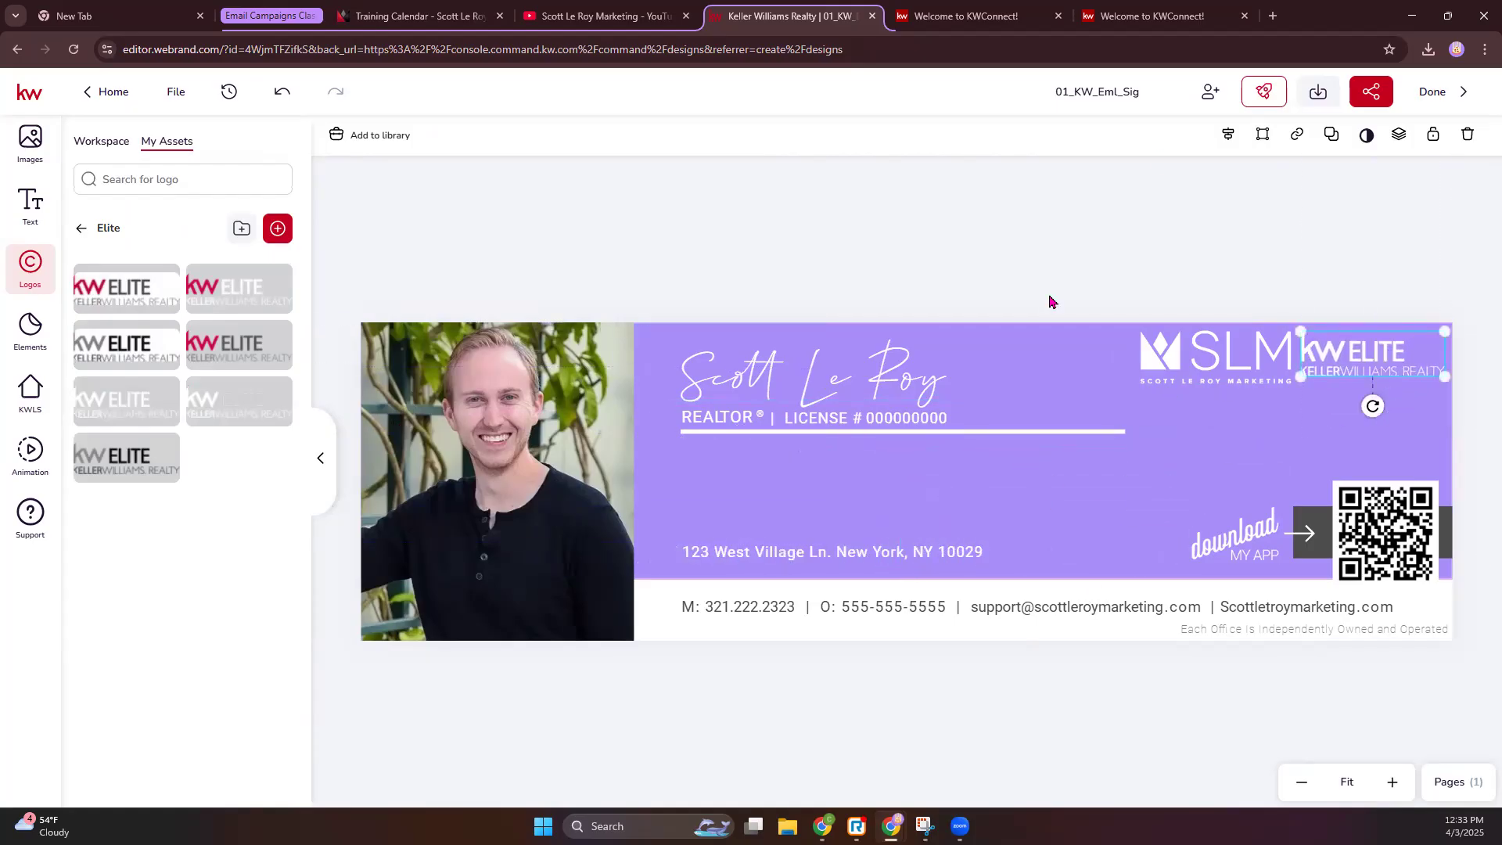
click(278, 229)
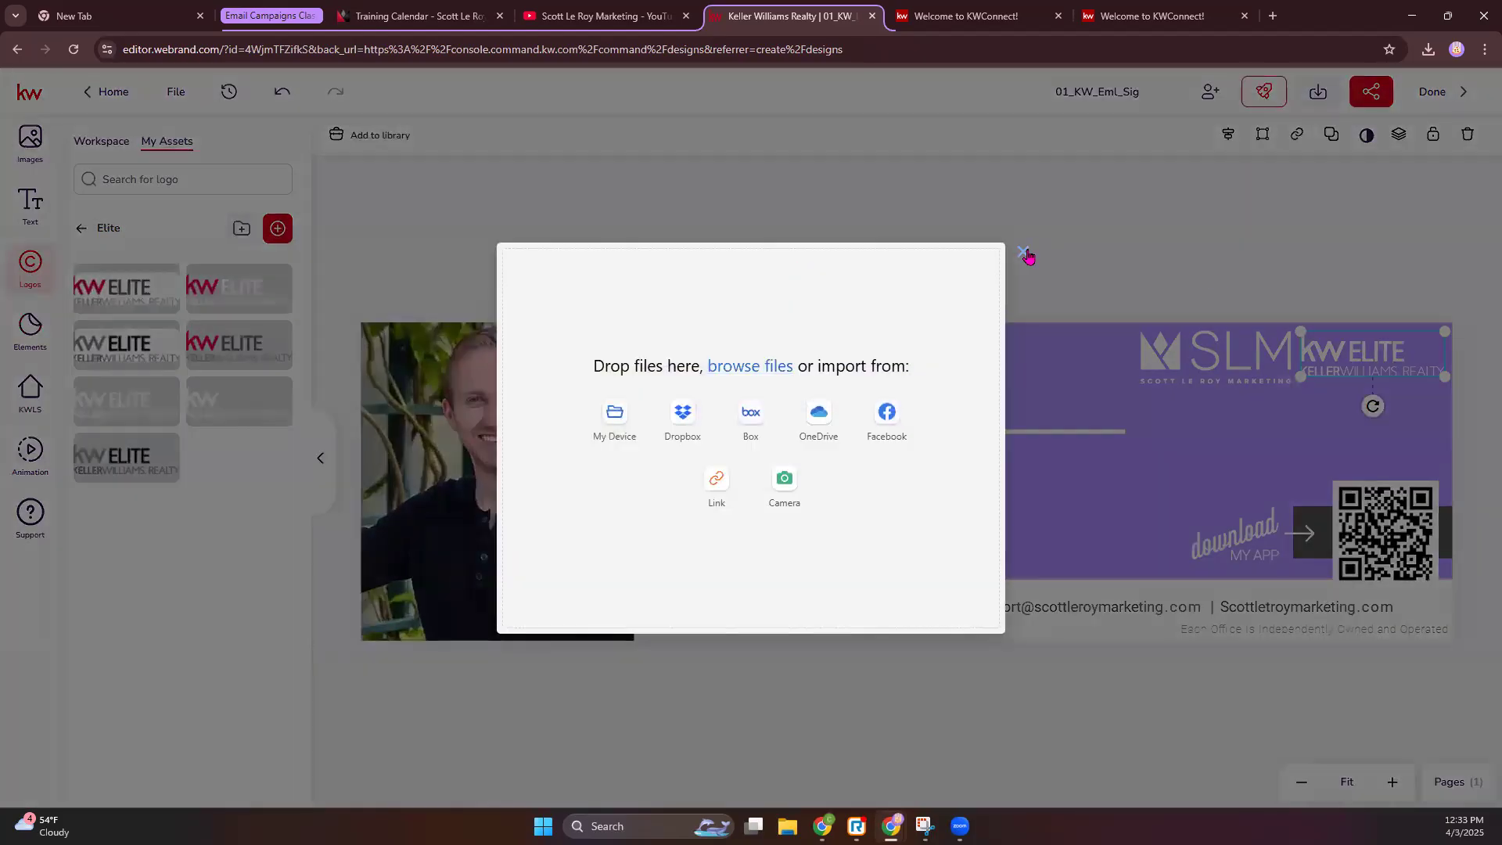
click(1022, 251)
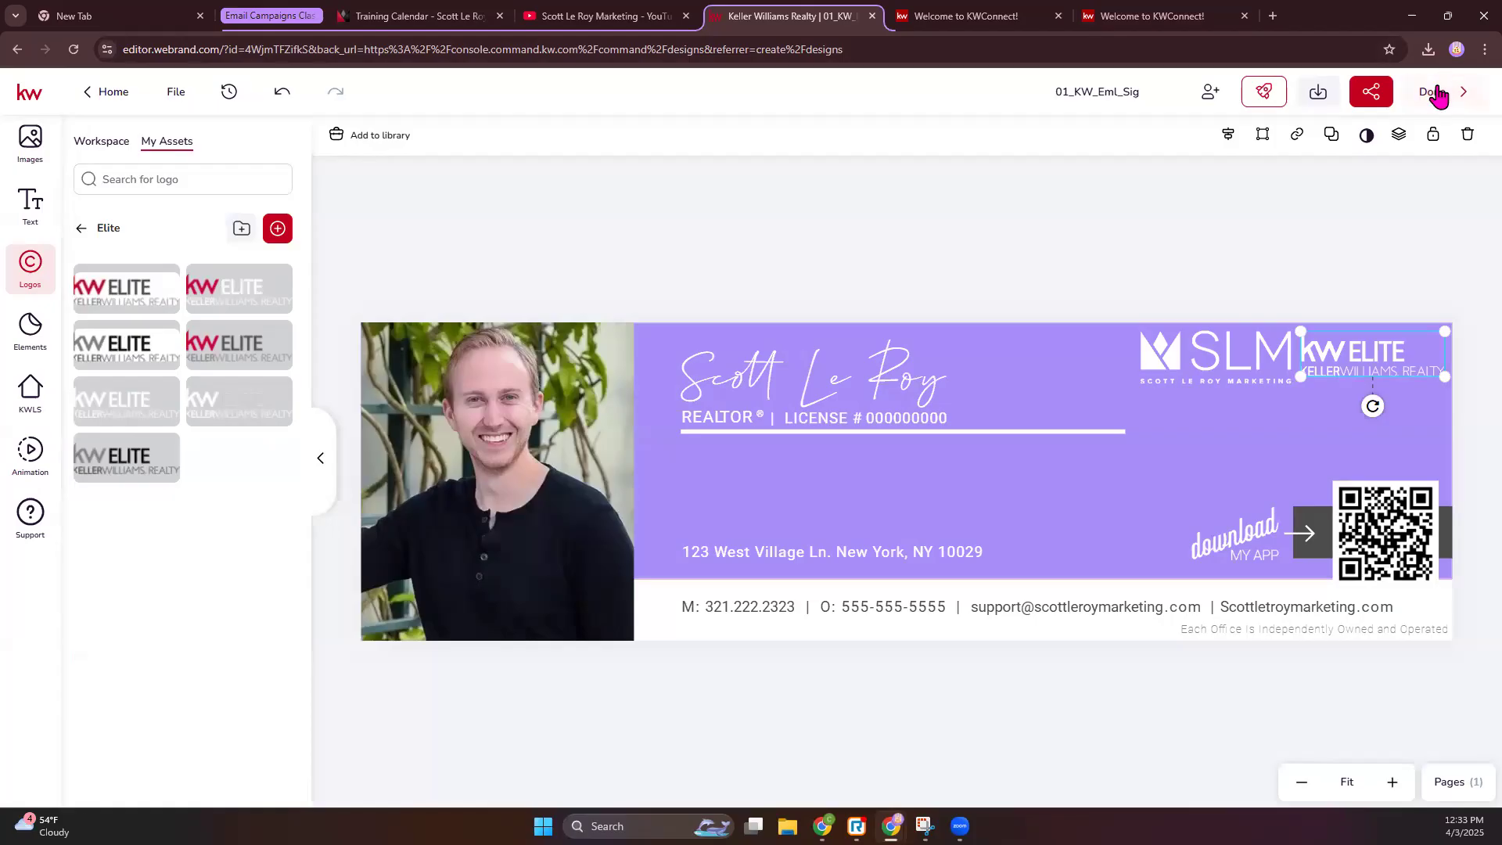
- Save the signature design with Done, then bring the Gmail draft window back up
click(1434, 92)
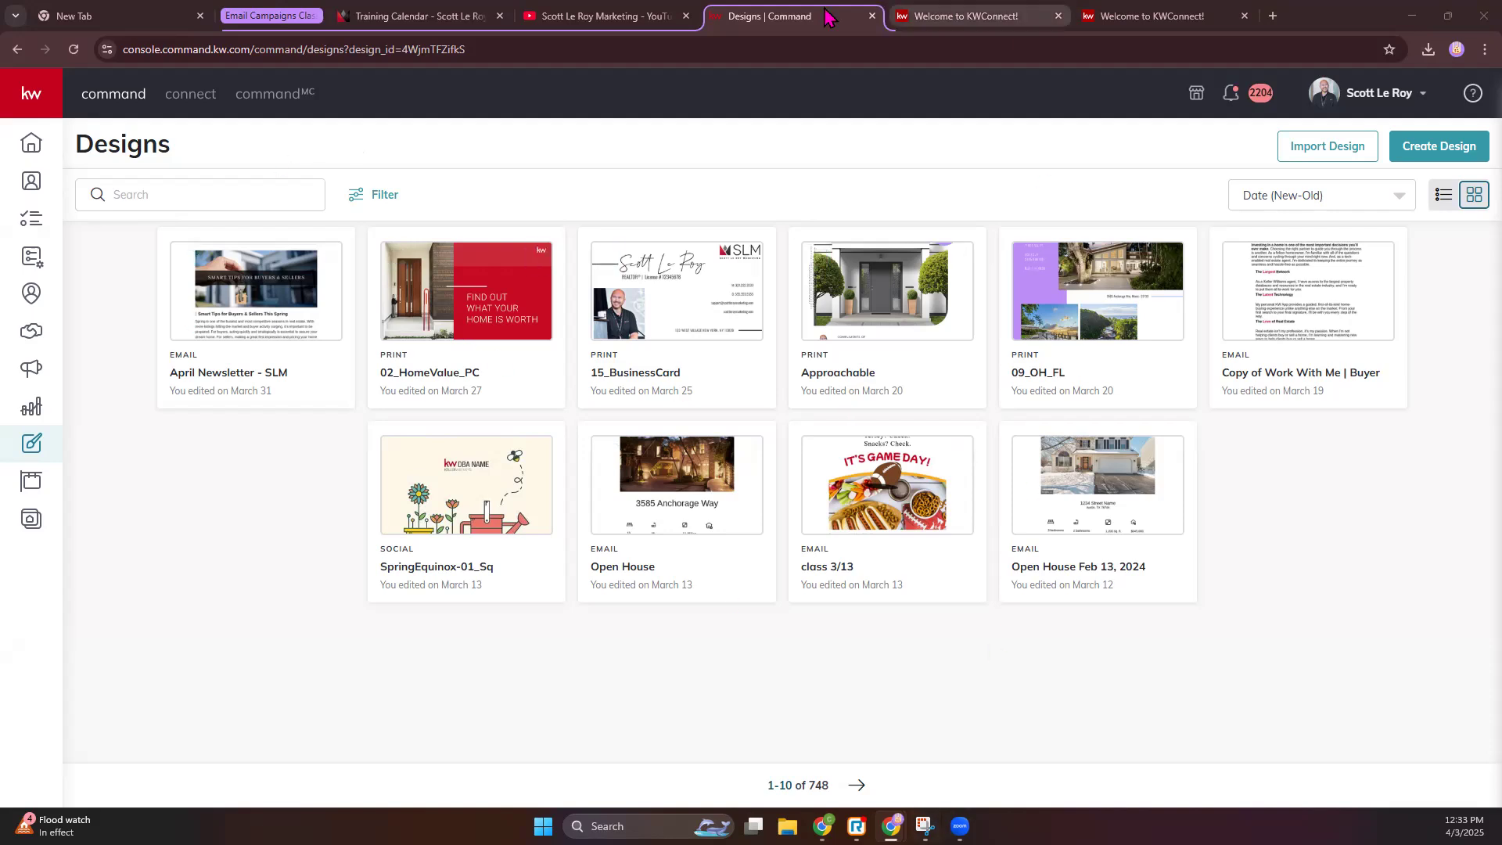
mouse_move(857, 826)
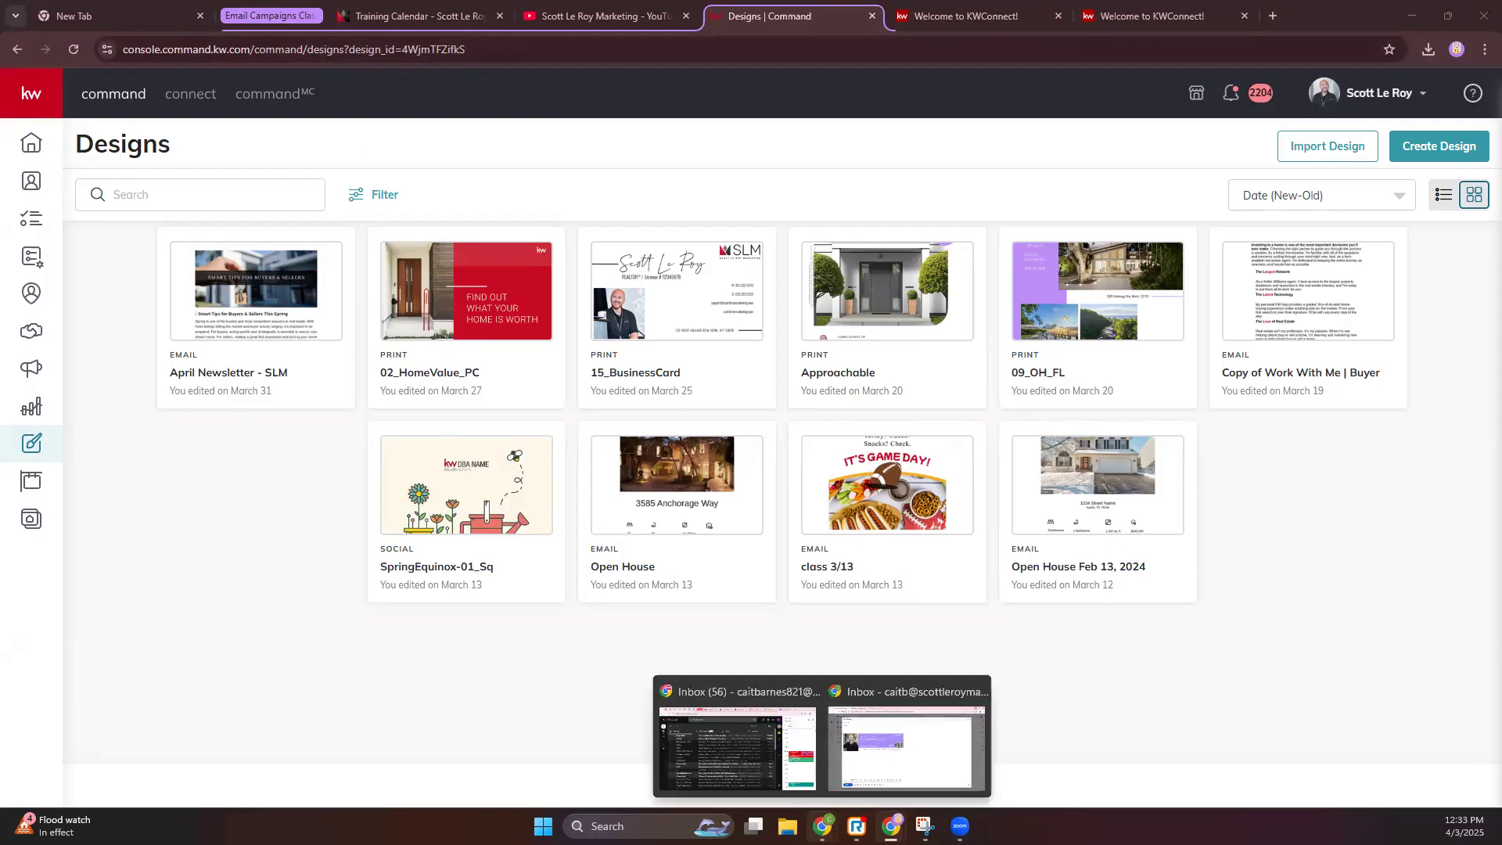
click(887, 751)
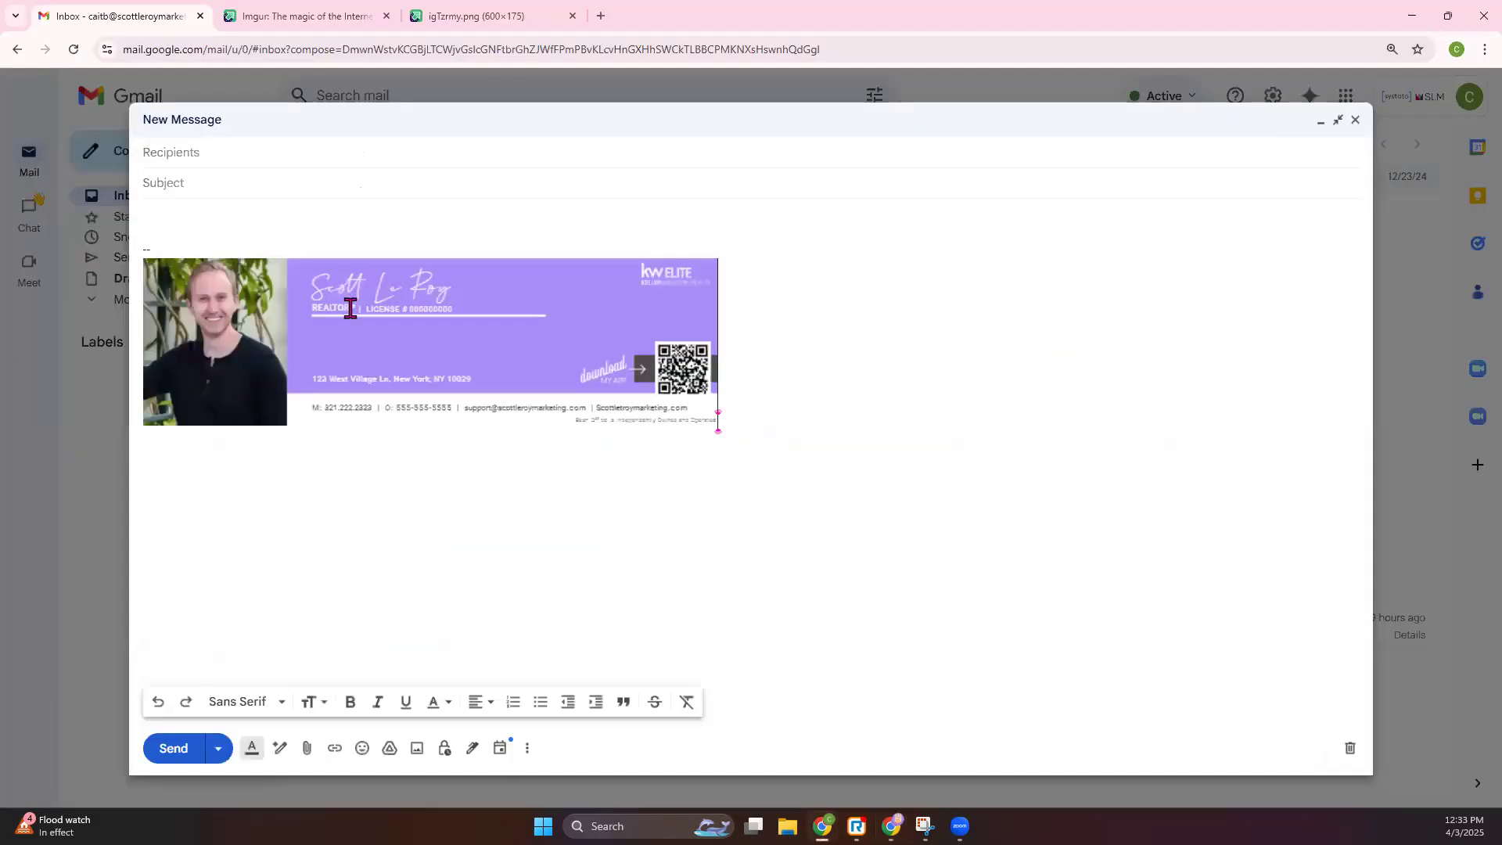
- Try enlarging the draft's signature image, undo it with Ctrl+Z, then close the draft and minimize Gmail
click(379, 320)
drag(718, 426, 1181, 624)
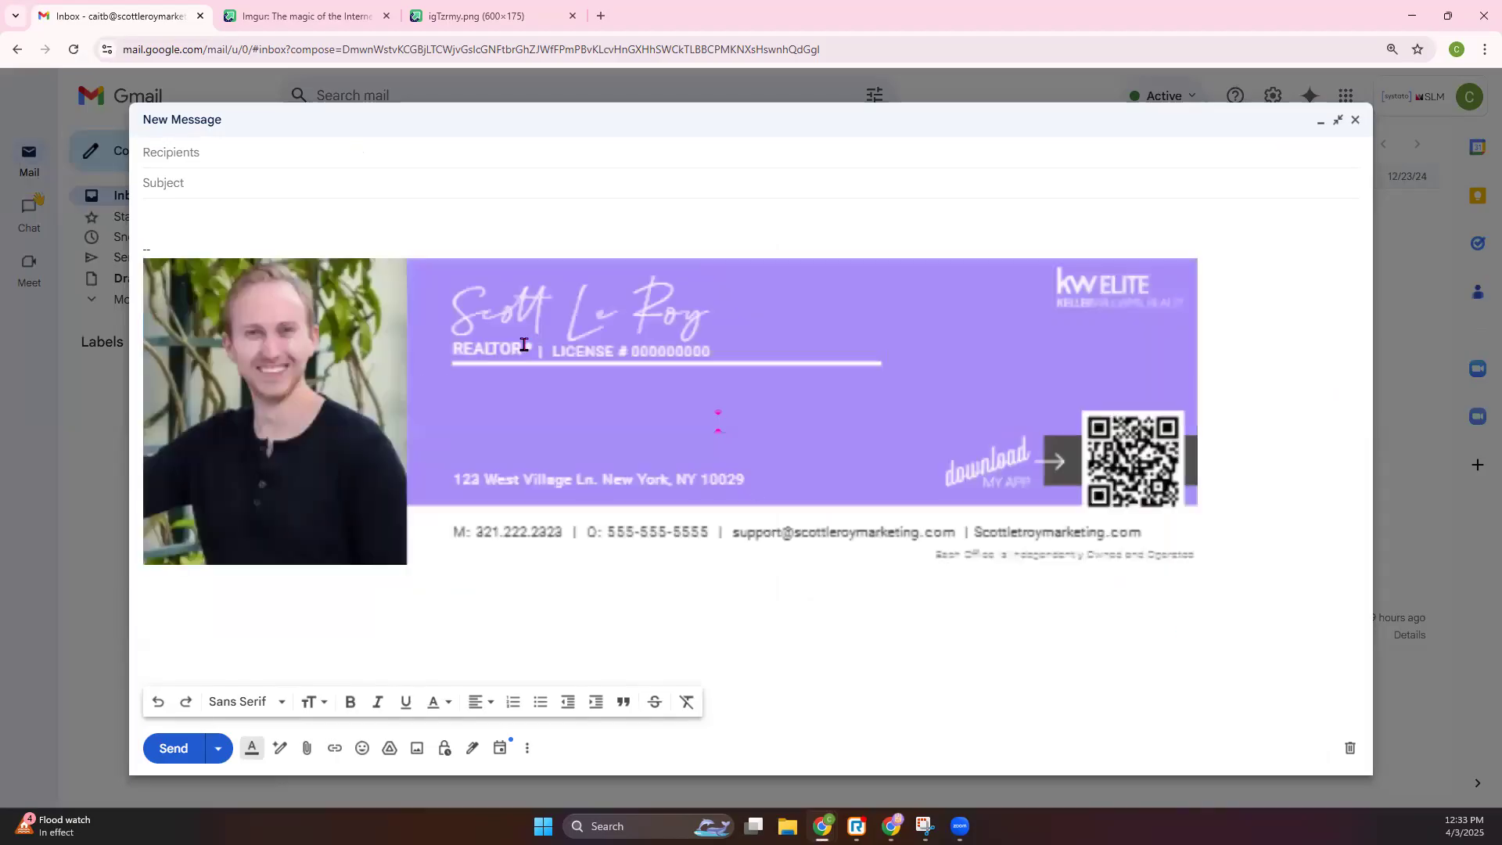
click(929, 375)
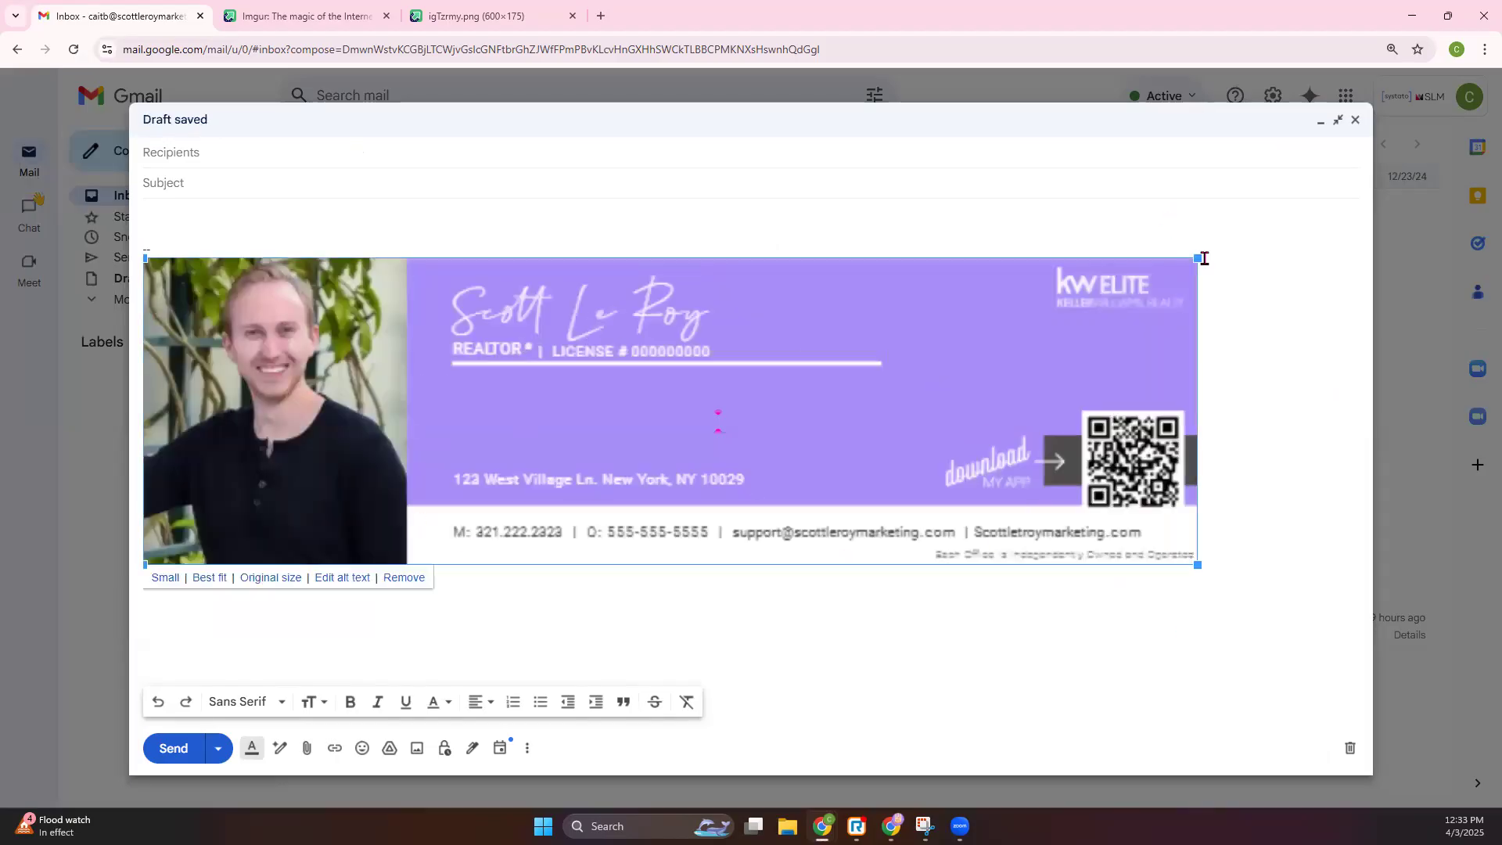
key(ctrl+z)
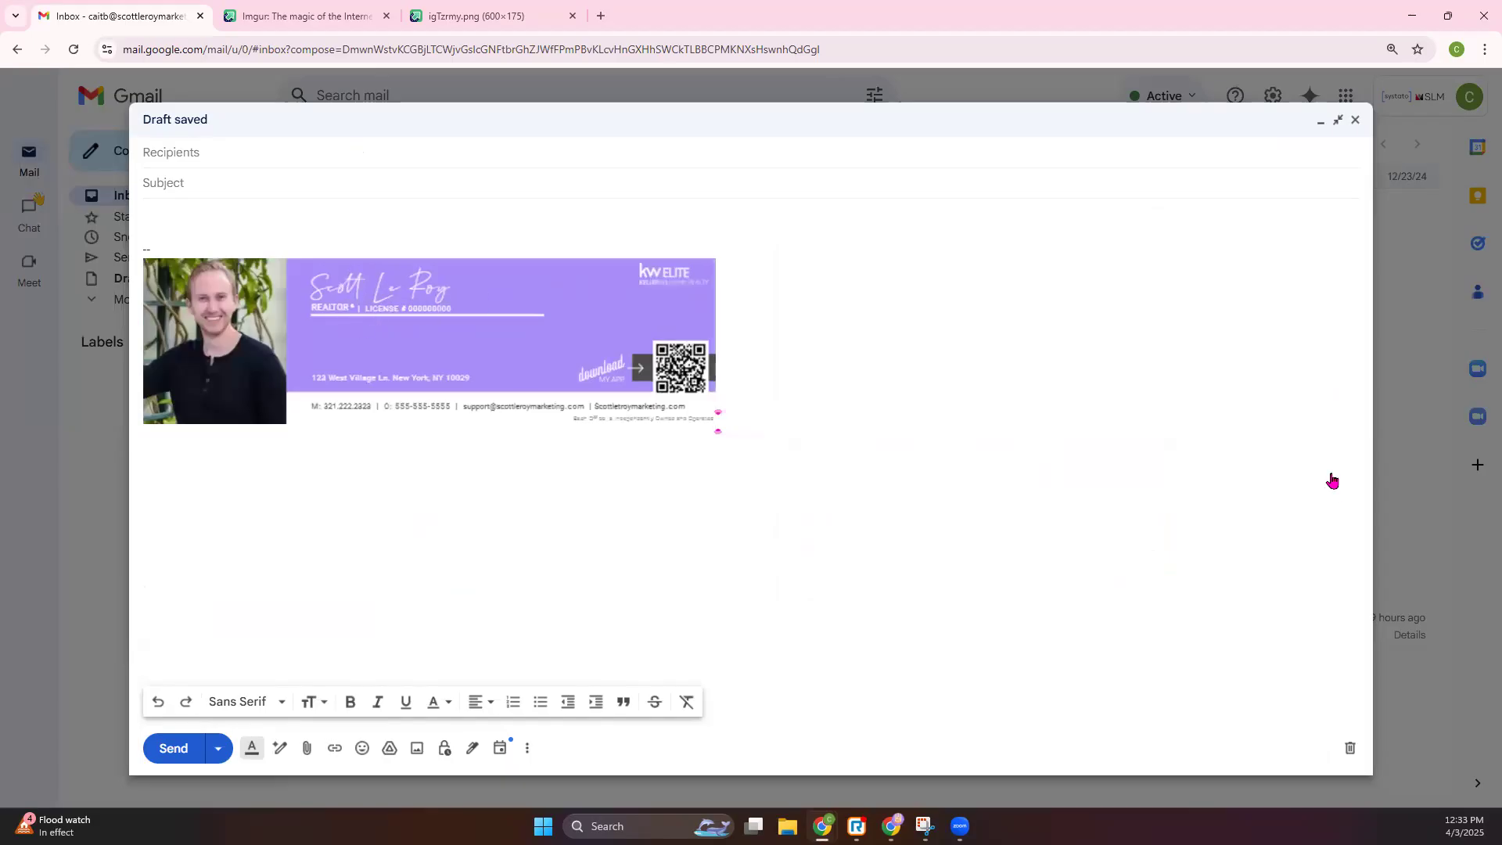
click(1352, 120)
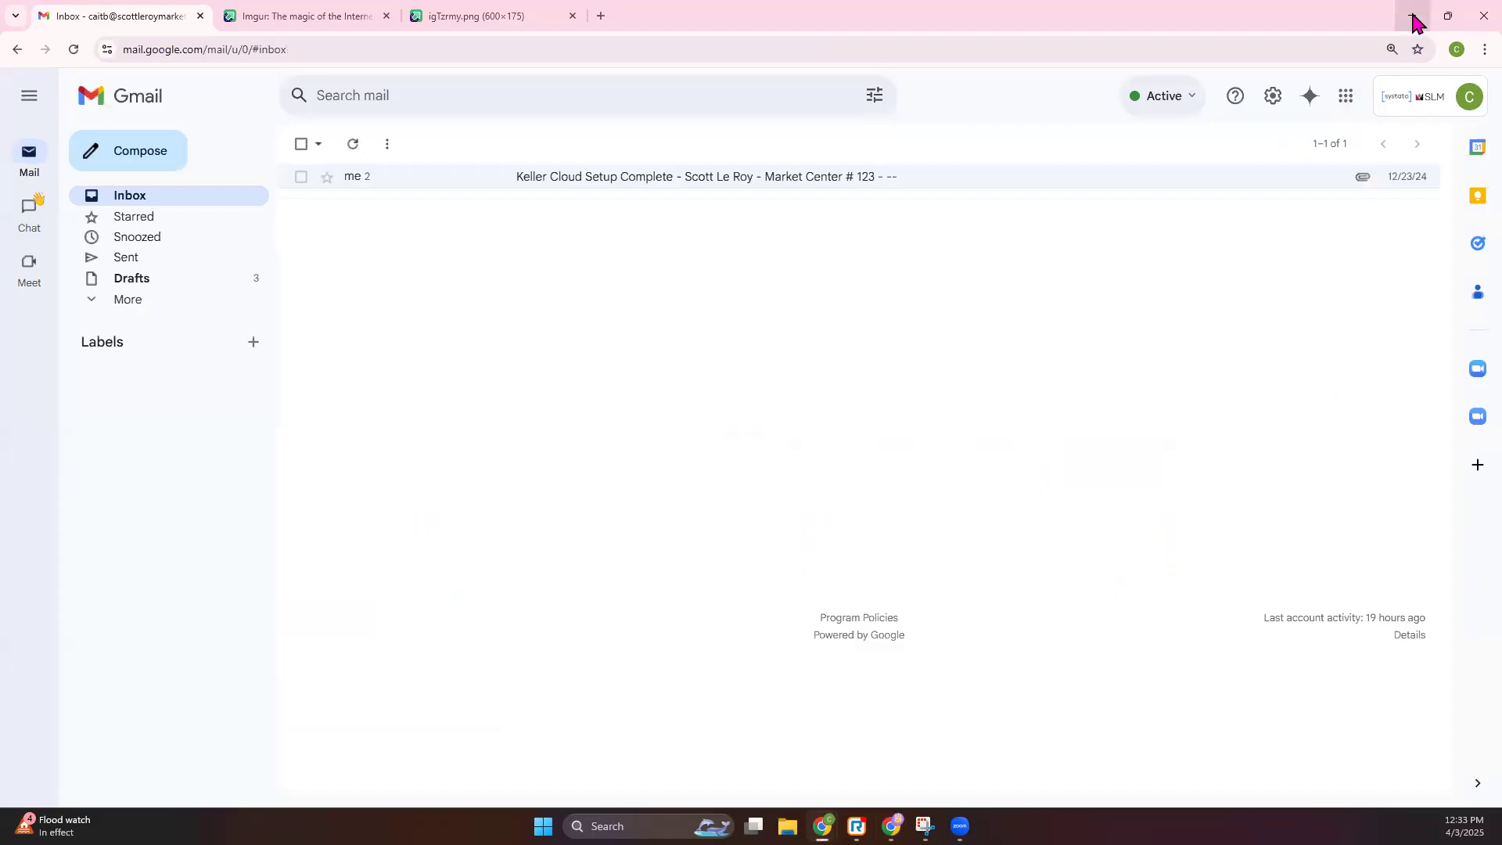
click(1413, 17)
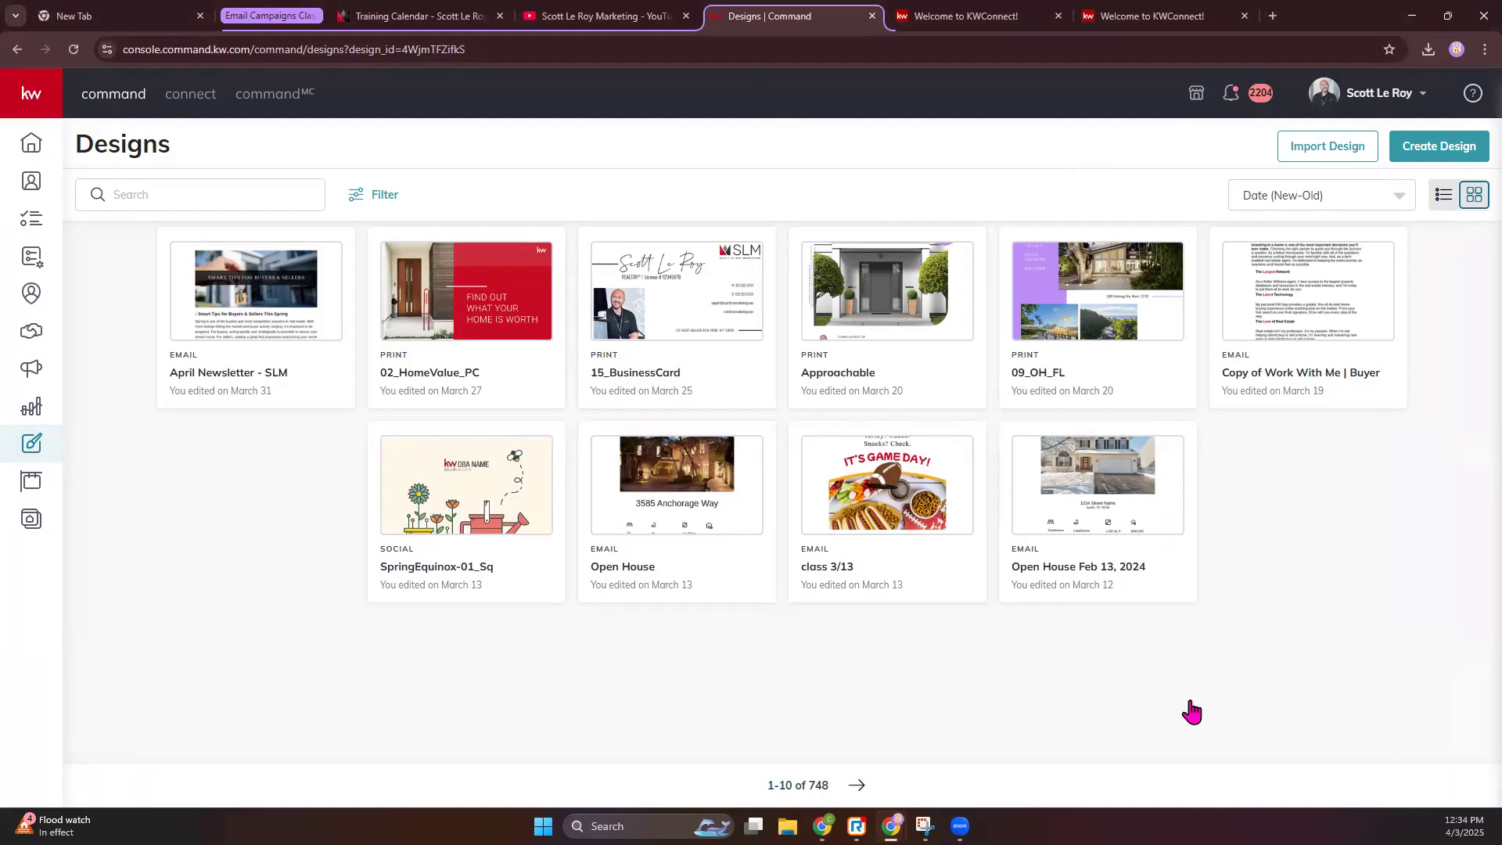
- Create a new design of the Social type and continue to the template gallery
mouse_move(312, 374)
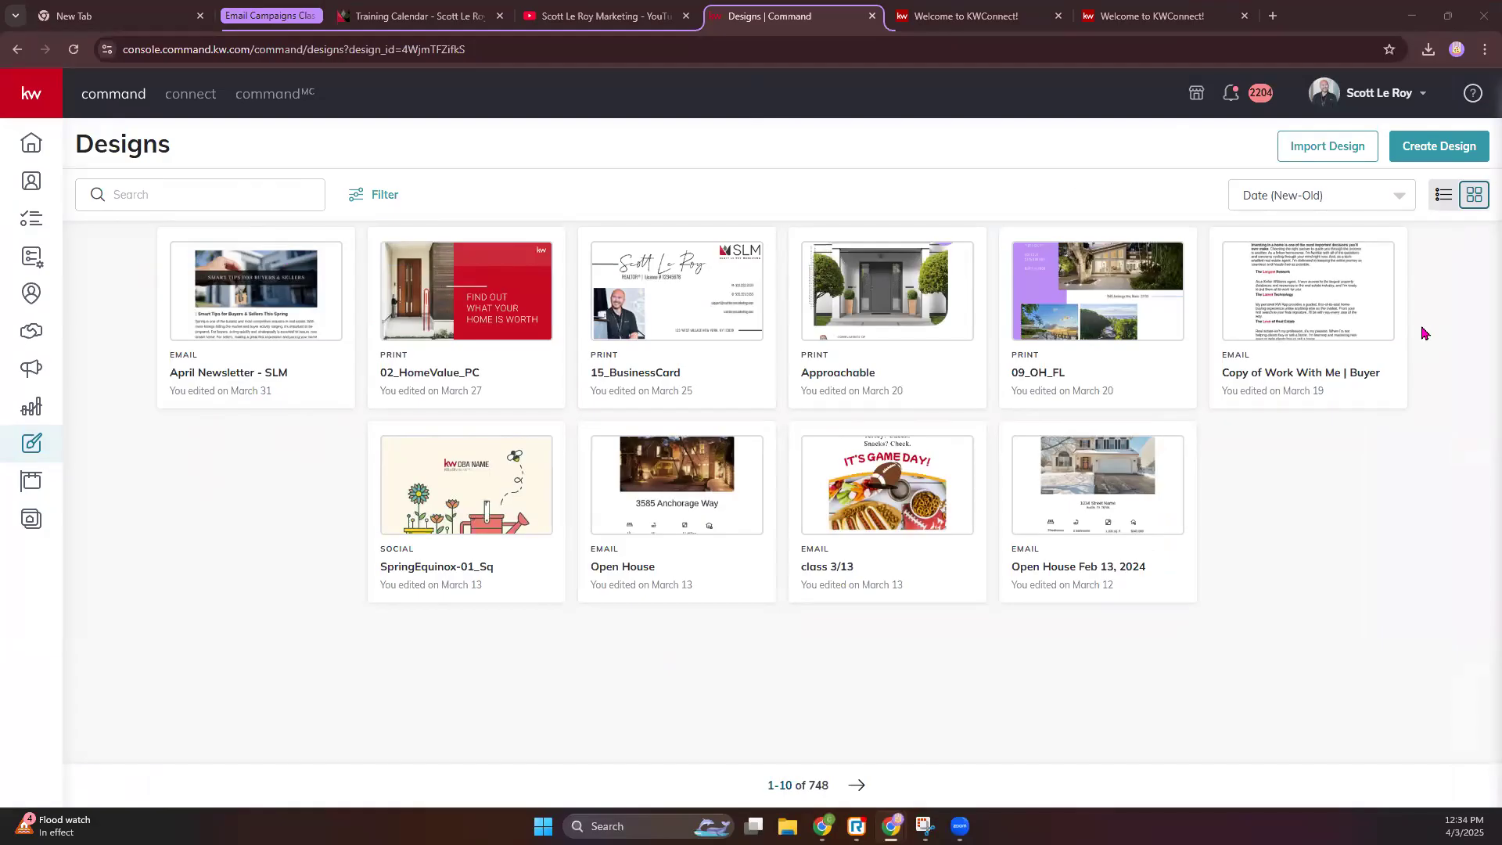
mouse_move(571, 293)
click(1430, 151)
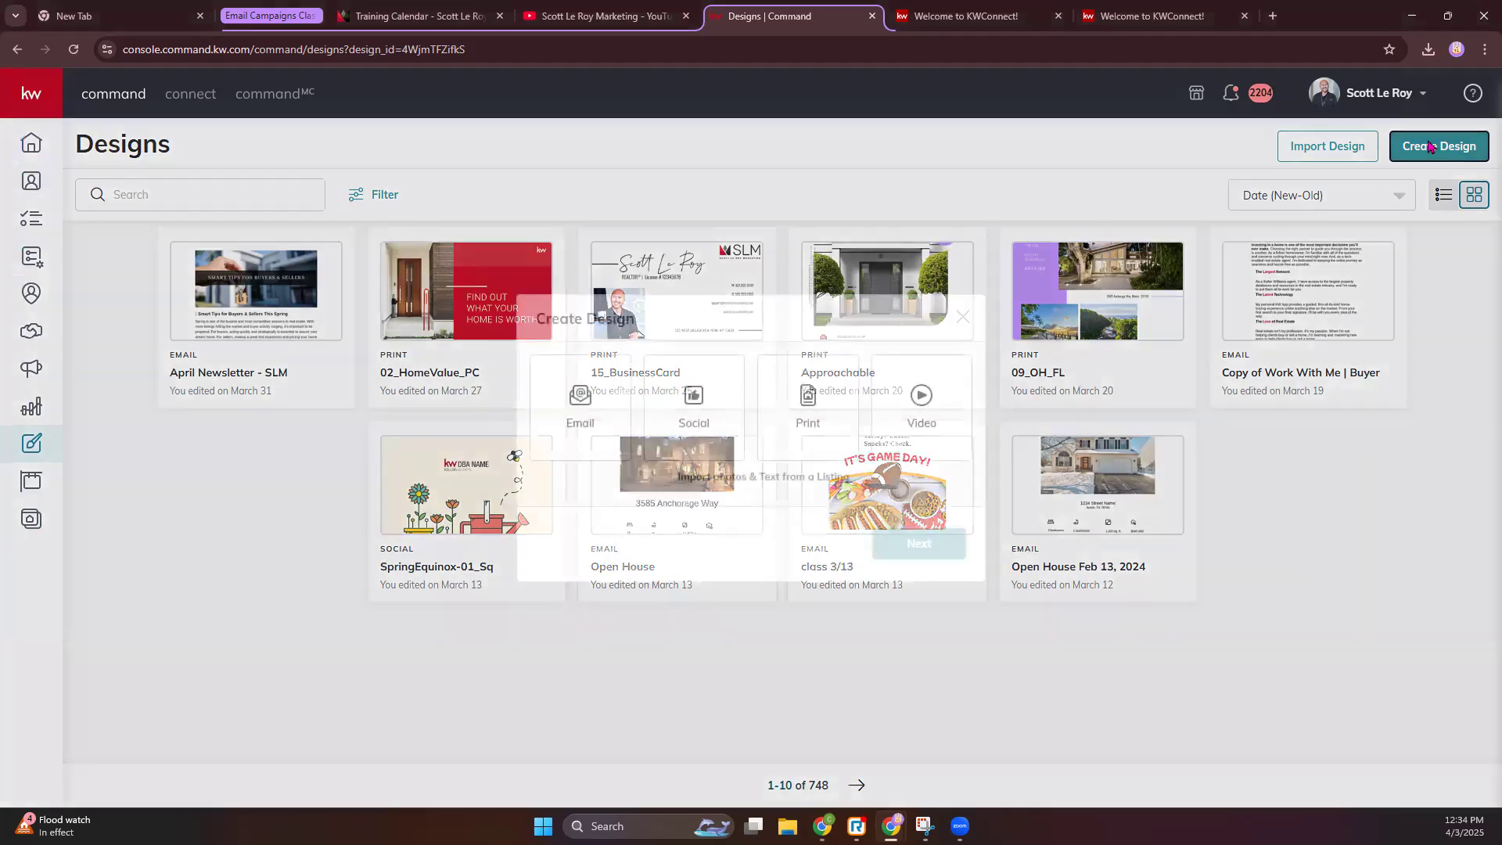
click(695, 400)
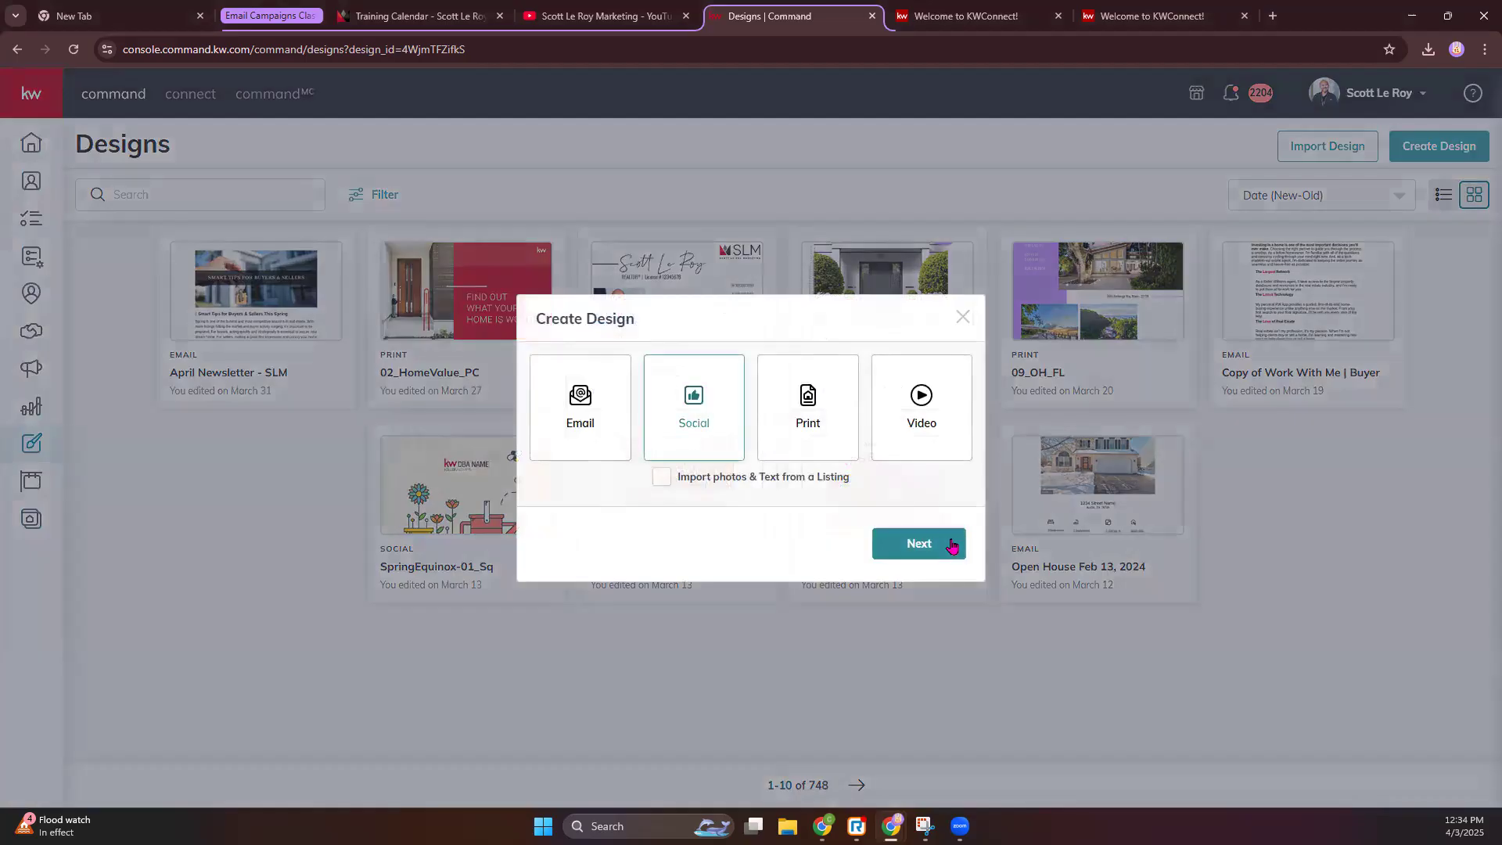
click(949, 543)
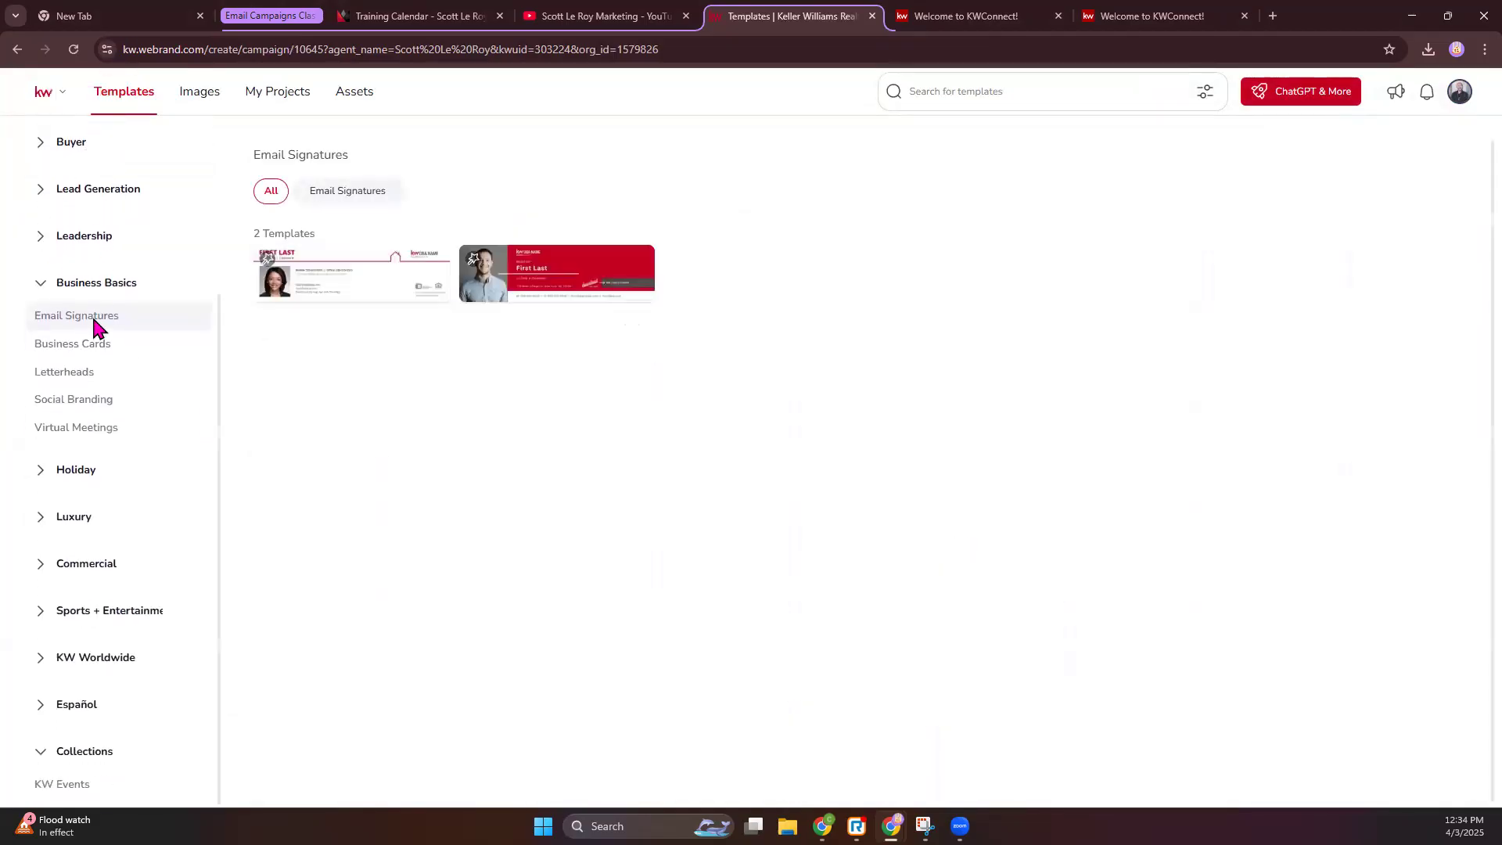
- Open the Listings > Open House template collection and browse its 104 templates
click(44, 285)
scroll(107, 353, up, 1)
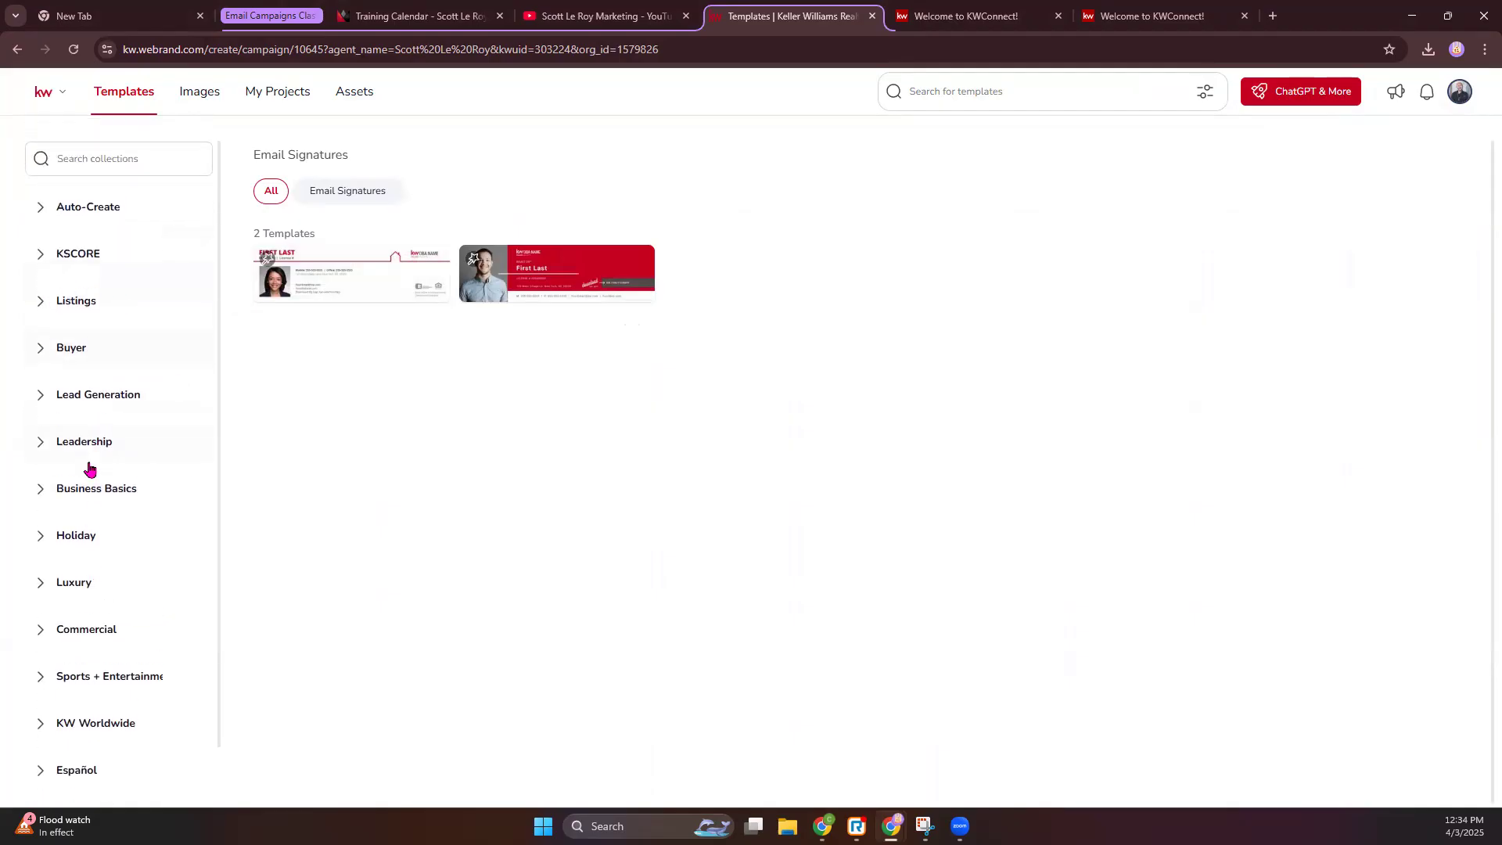
click(42, 302)
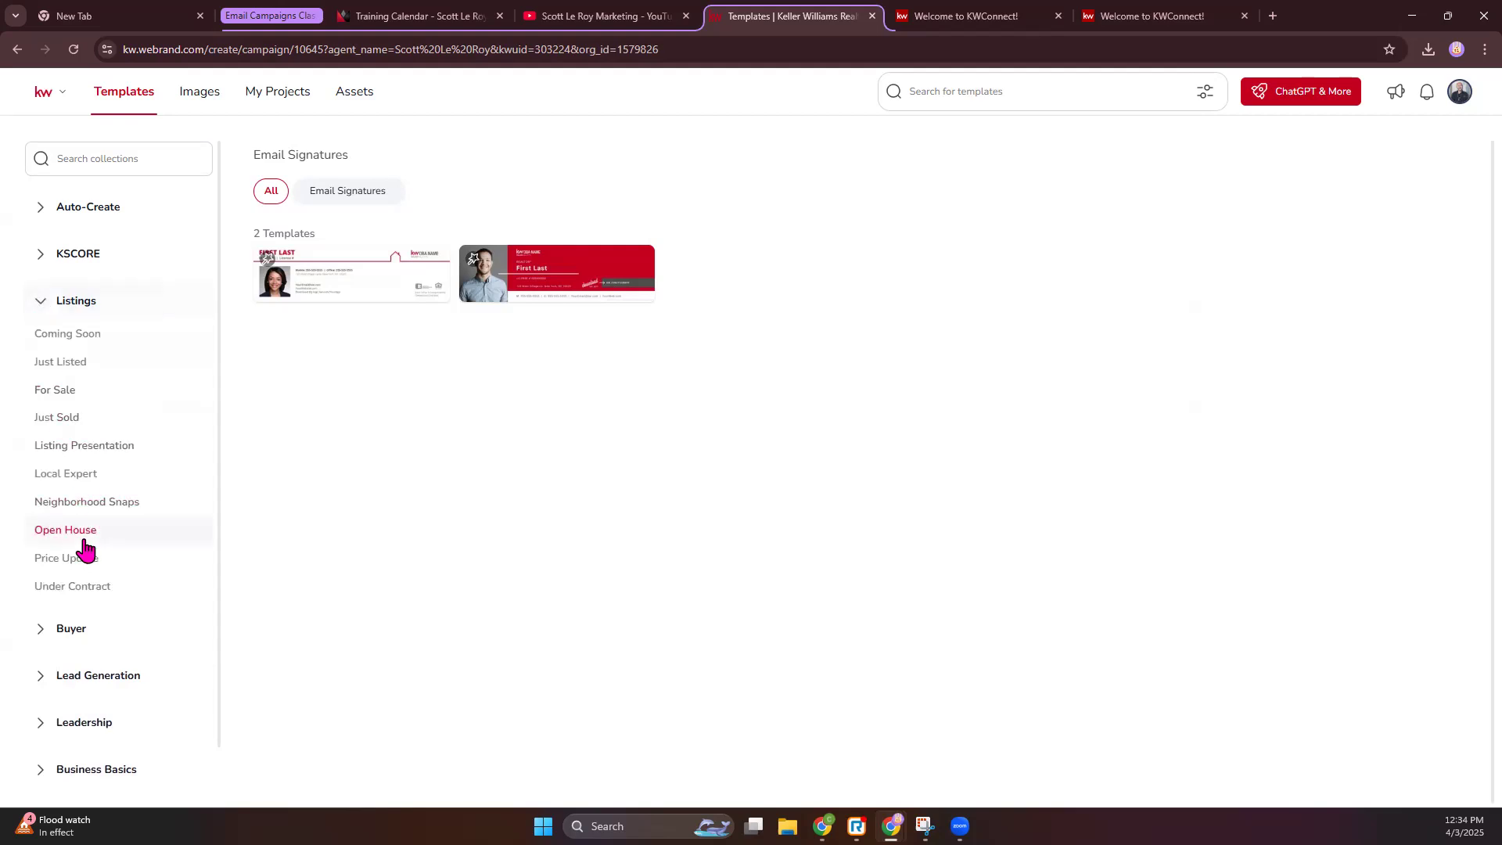
click(71, 532)
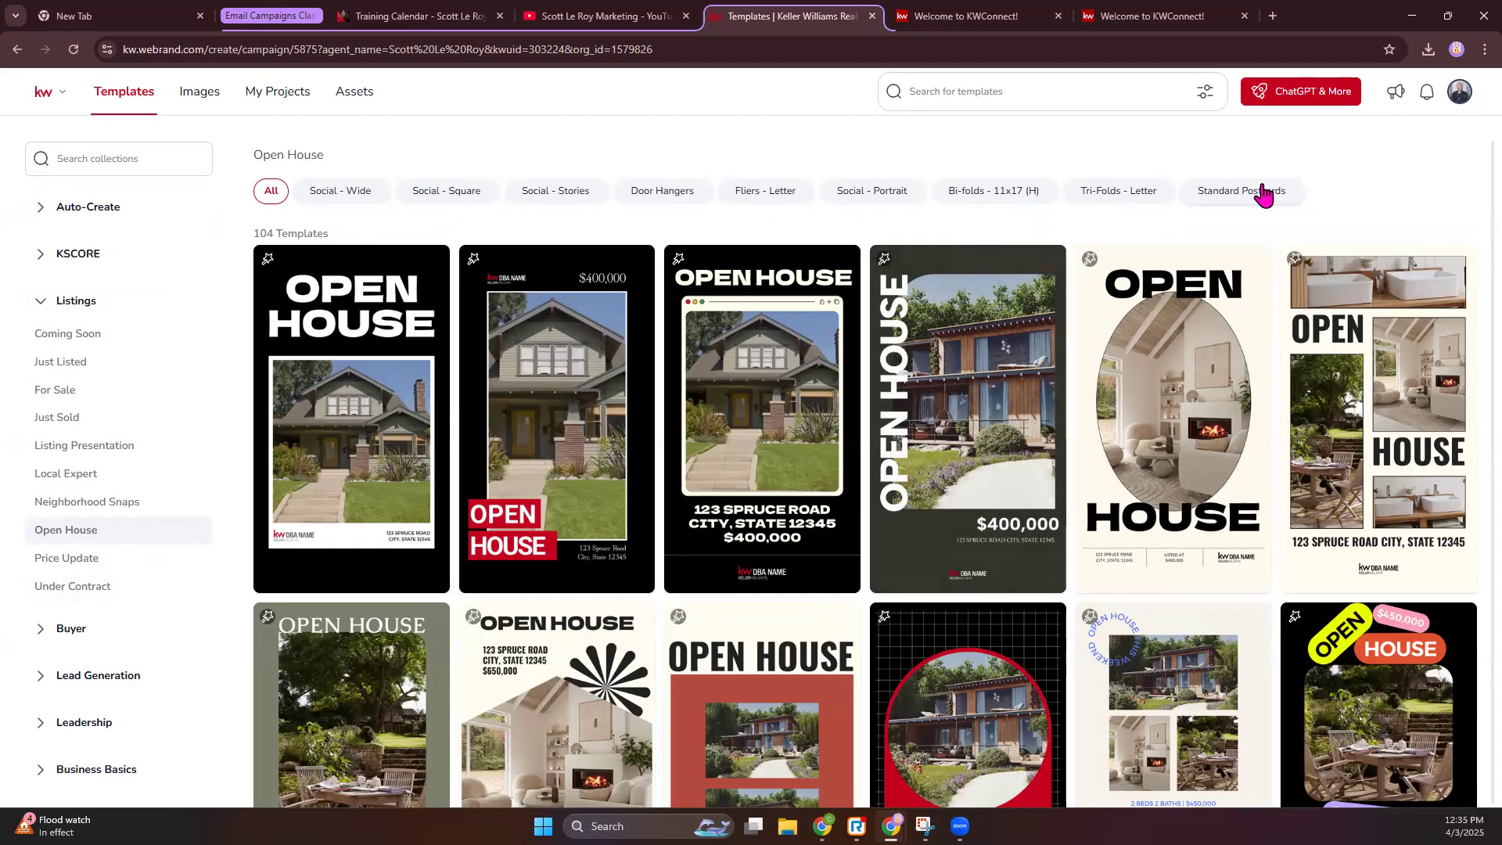
scroll(970, 547, down, 3)
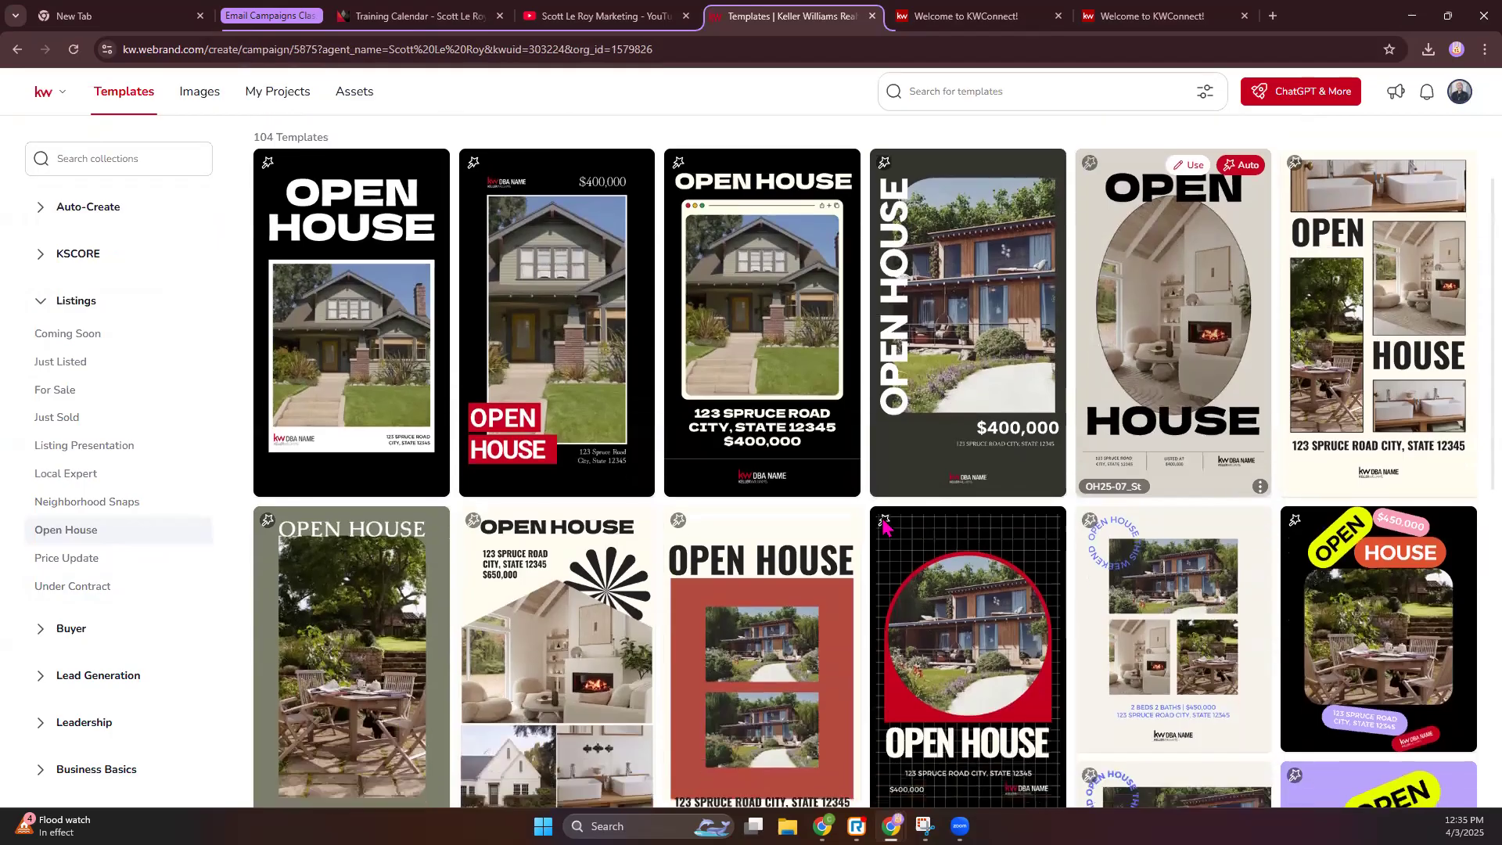
scroll(818, 710, down, 1)
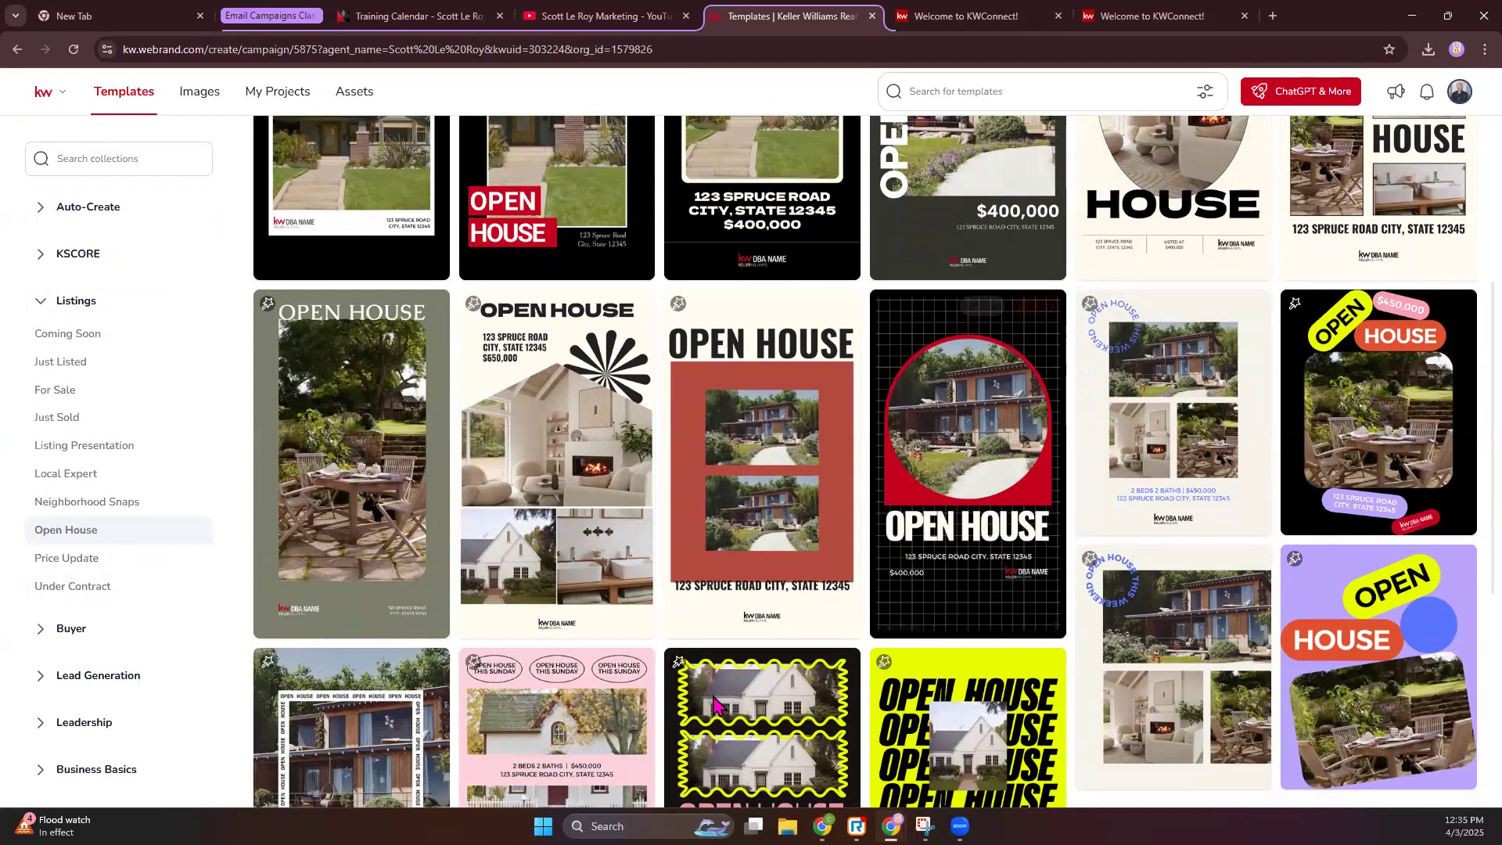
scroll(1005, 632, down, 4)
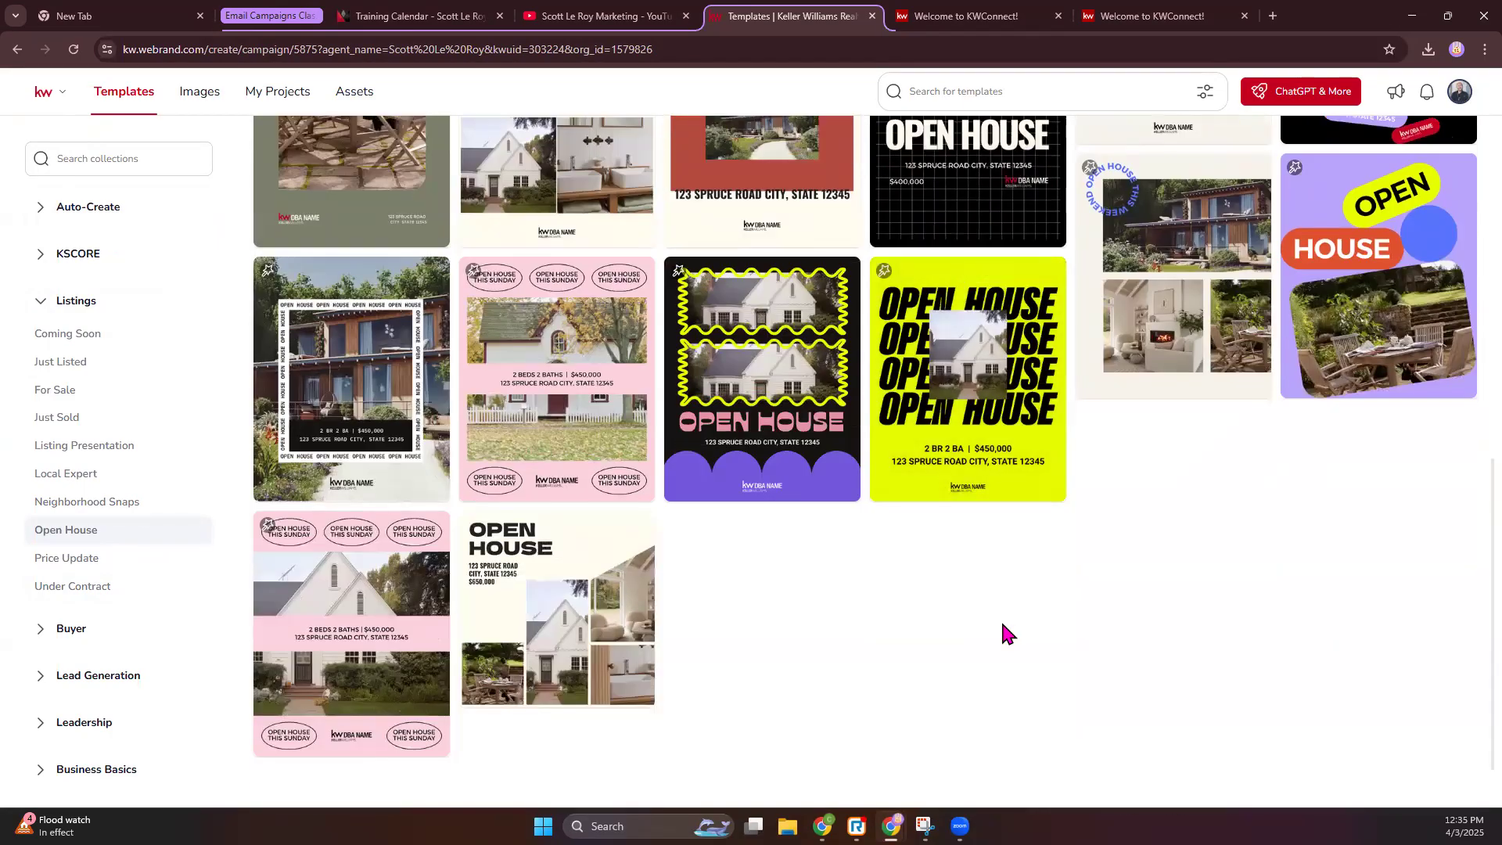
scroll(1005, 630, up, 8)
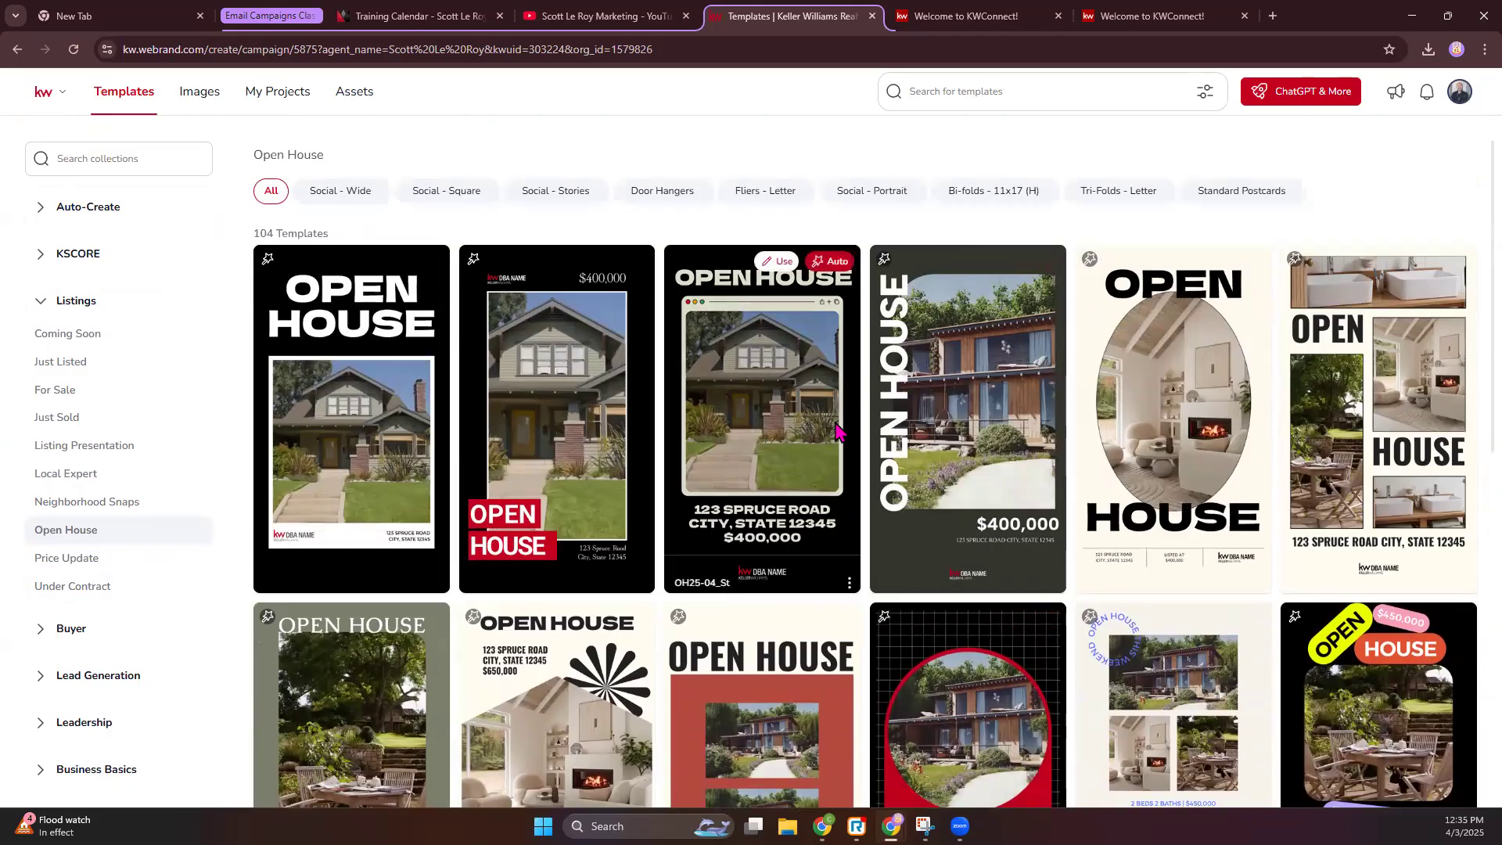
- Filter Open House templates to Social - Square and start a design from OH24_Sq-01
click(467, 201)
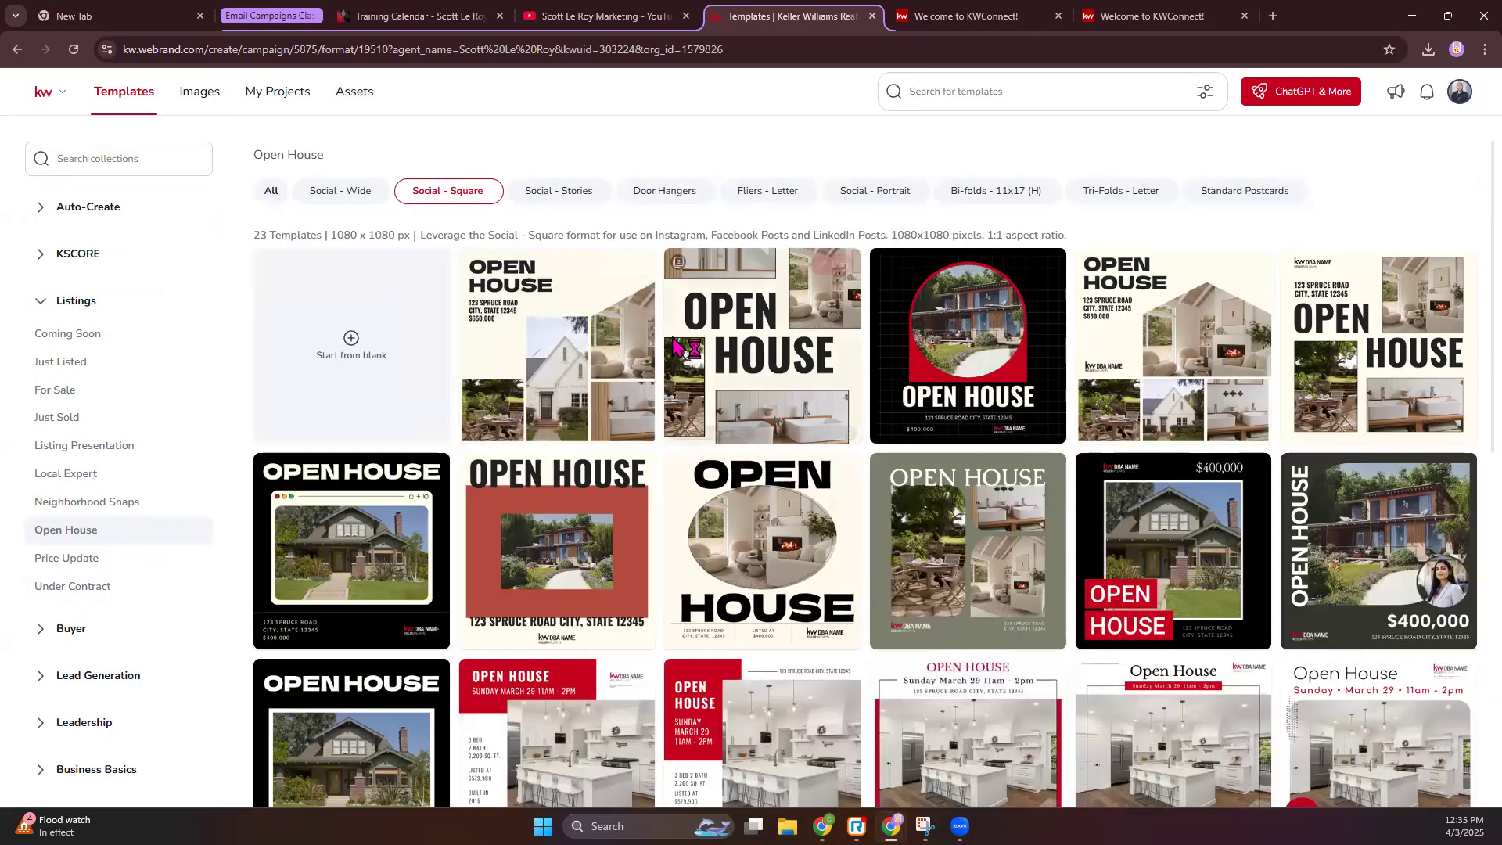
scroll(678, 344, down, 5)
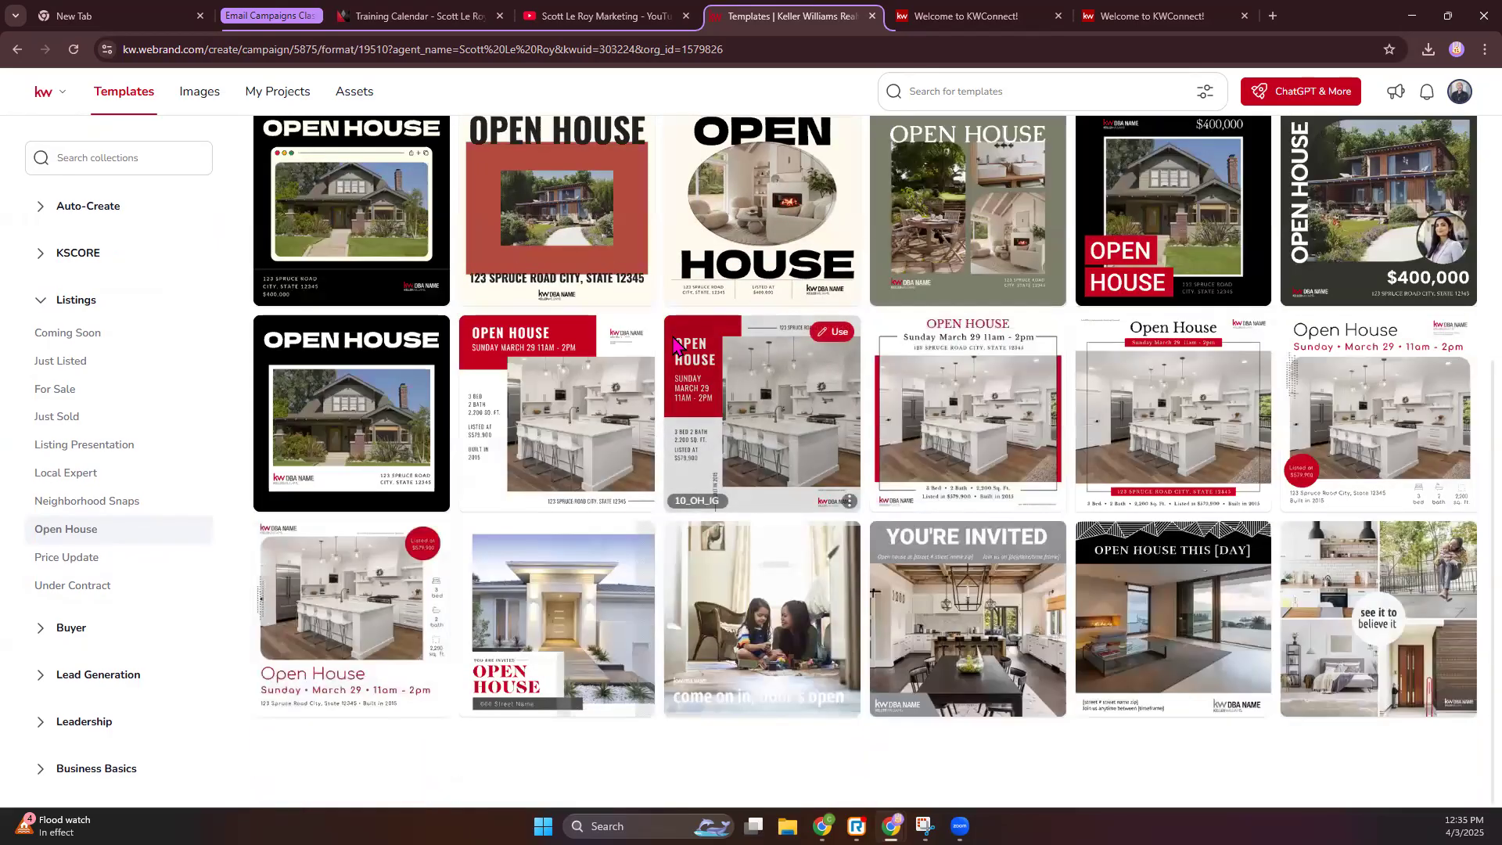
scroll(678, 344, up, 5)
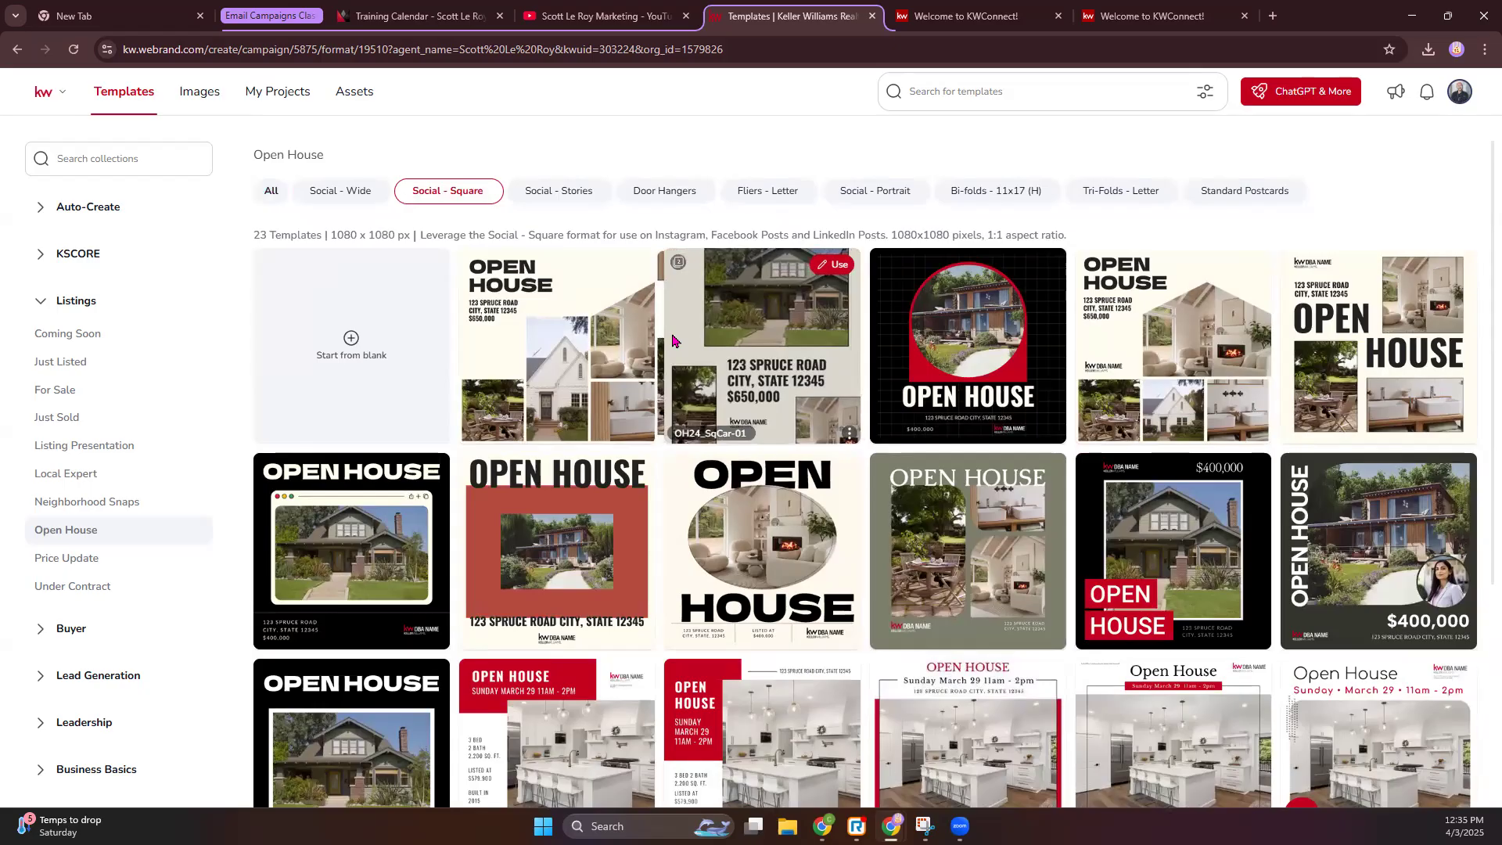
mouse_move(1392, 564)
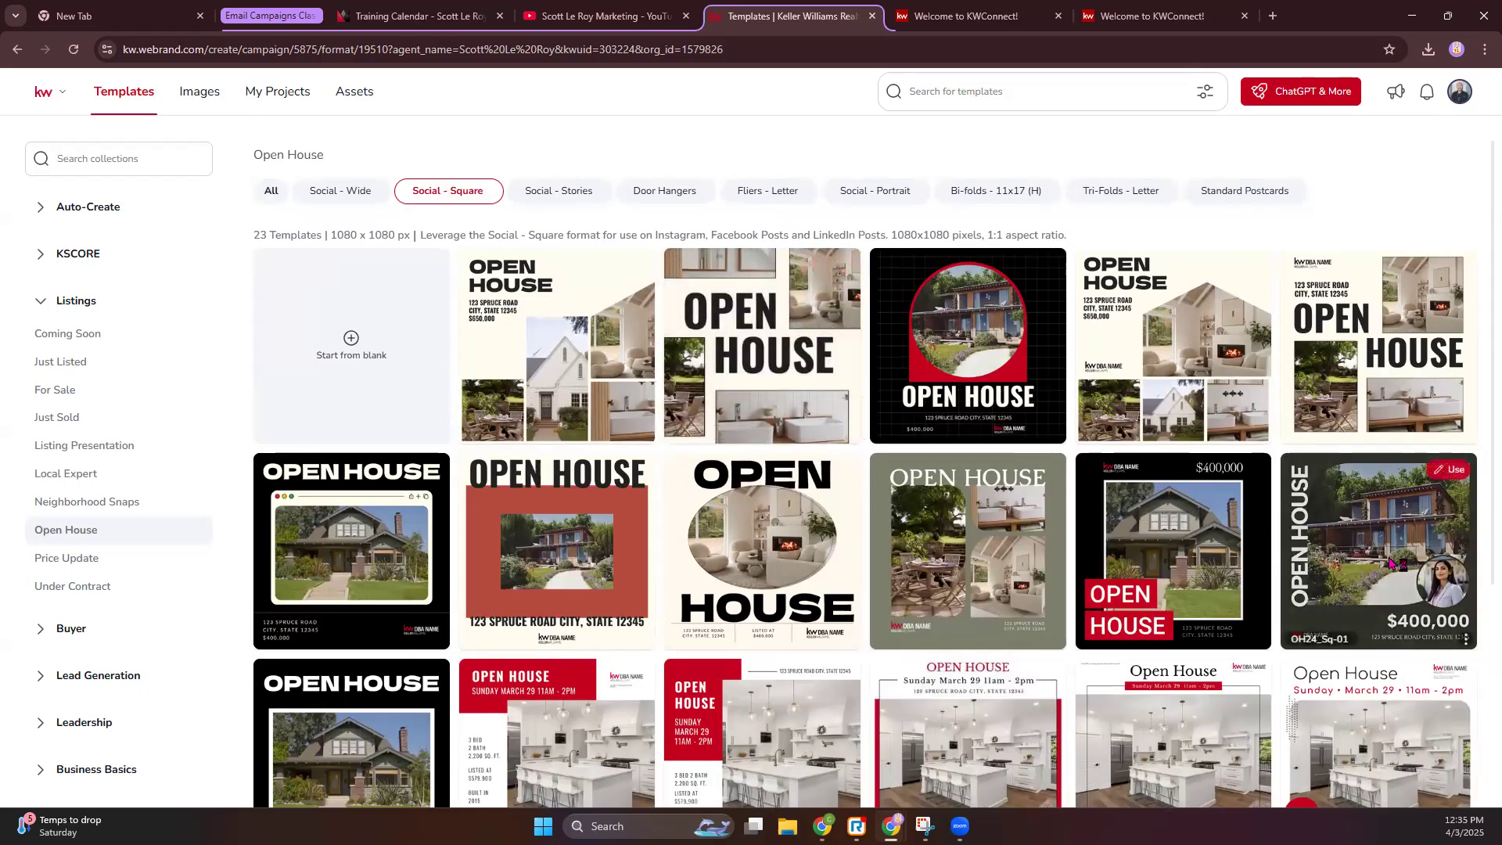
click(1449, 470)
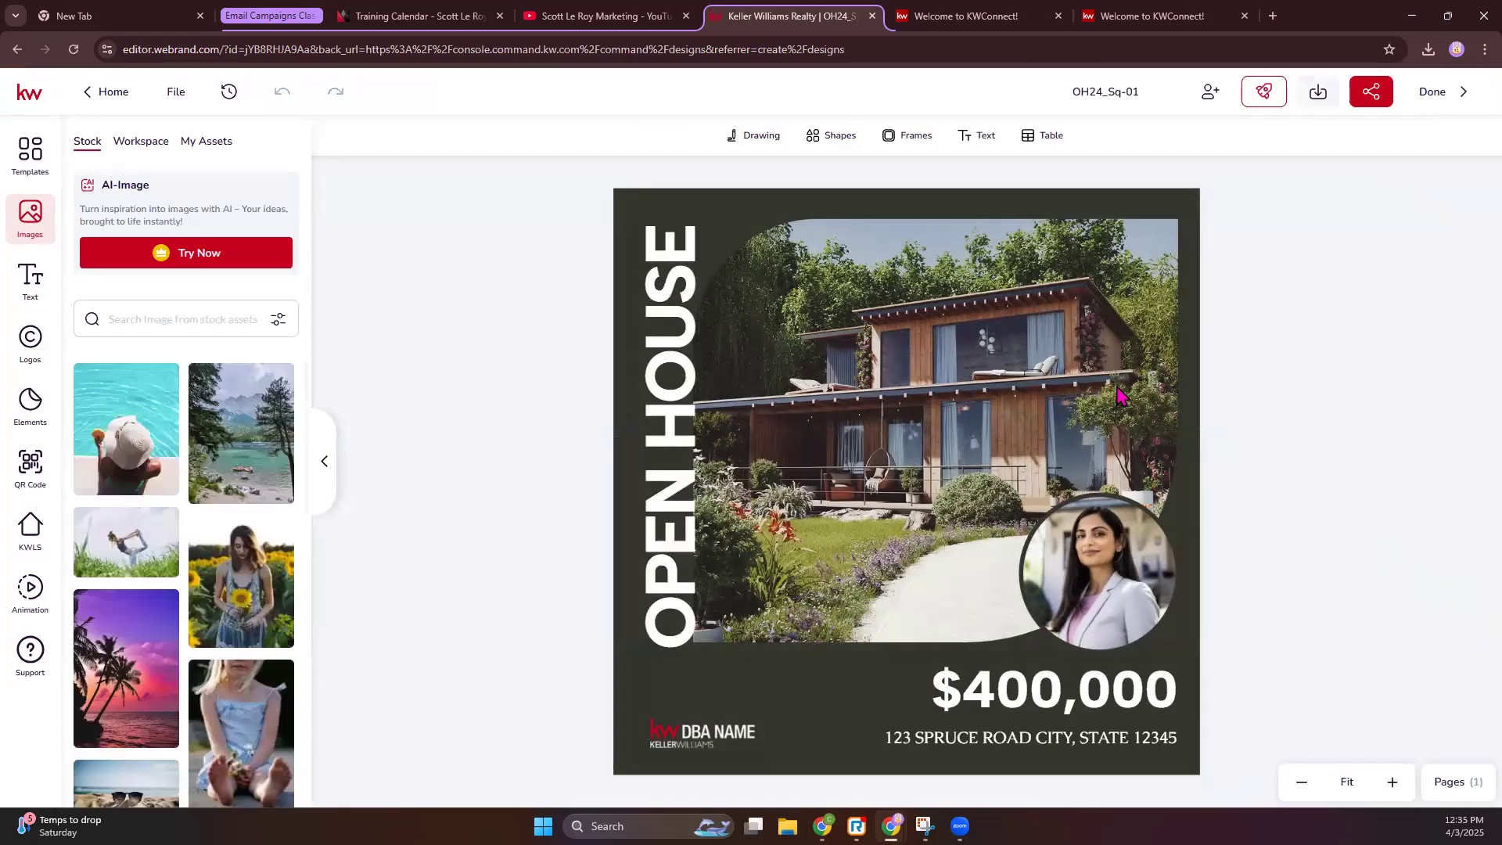
- Select the house photo and search KW listings by address for 'anchorage', dismissing the Keller Cloud sign-in
click(1029, 382)
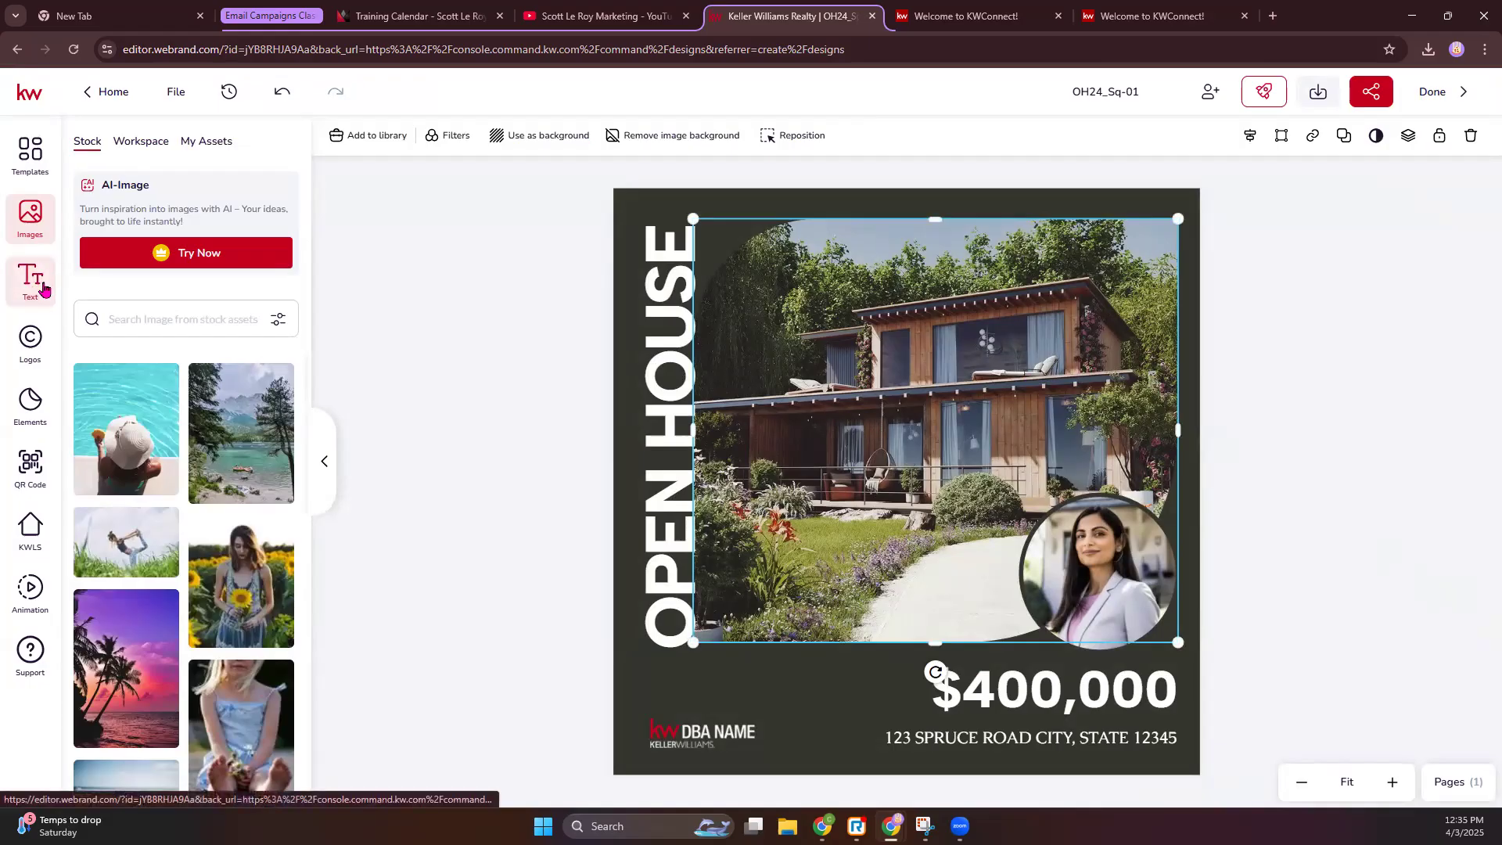
click(29, 552)
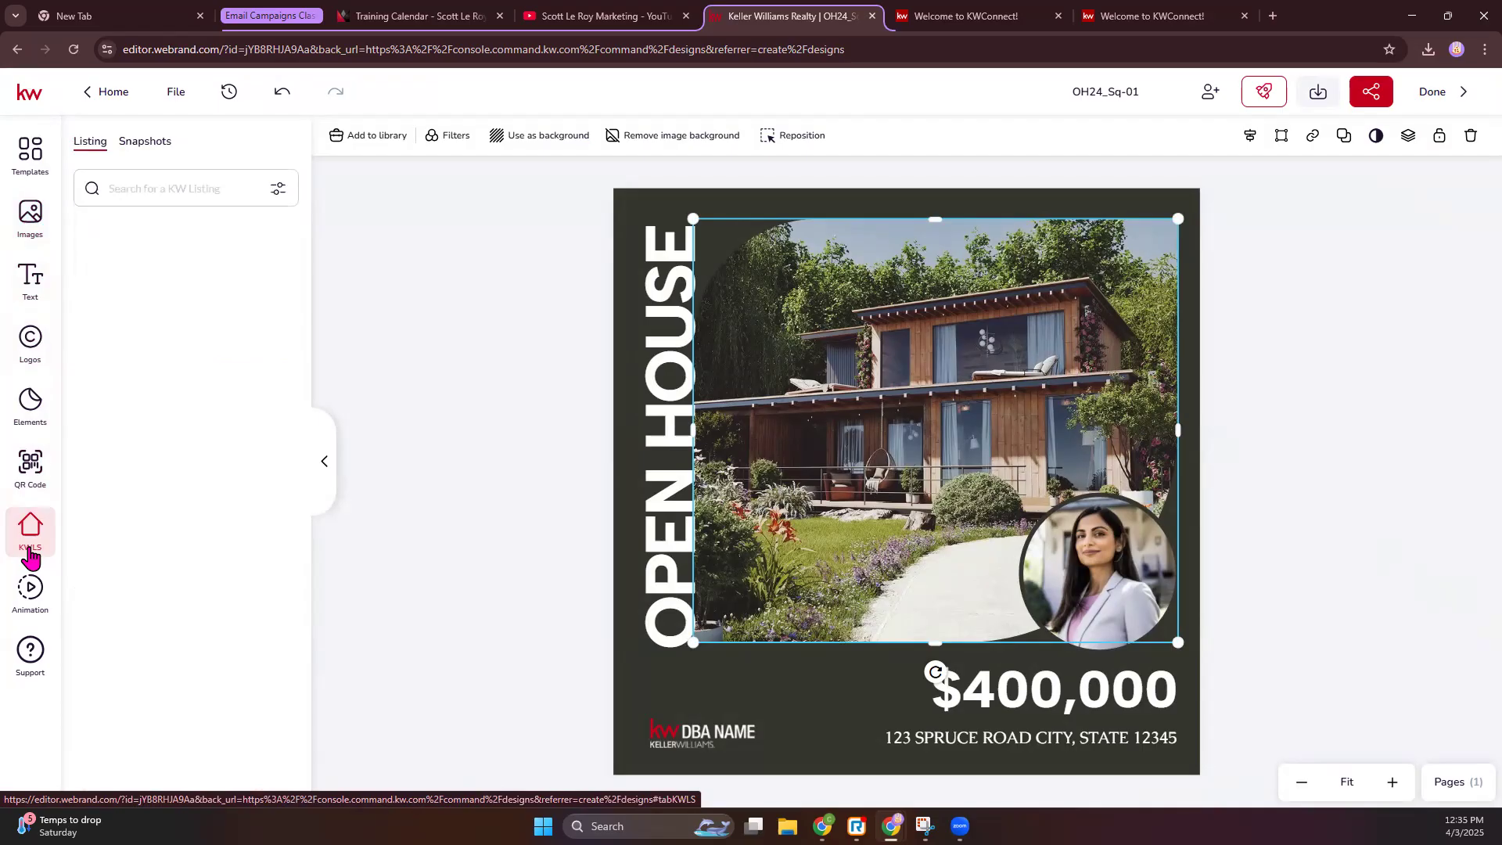
click(139, 195)
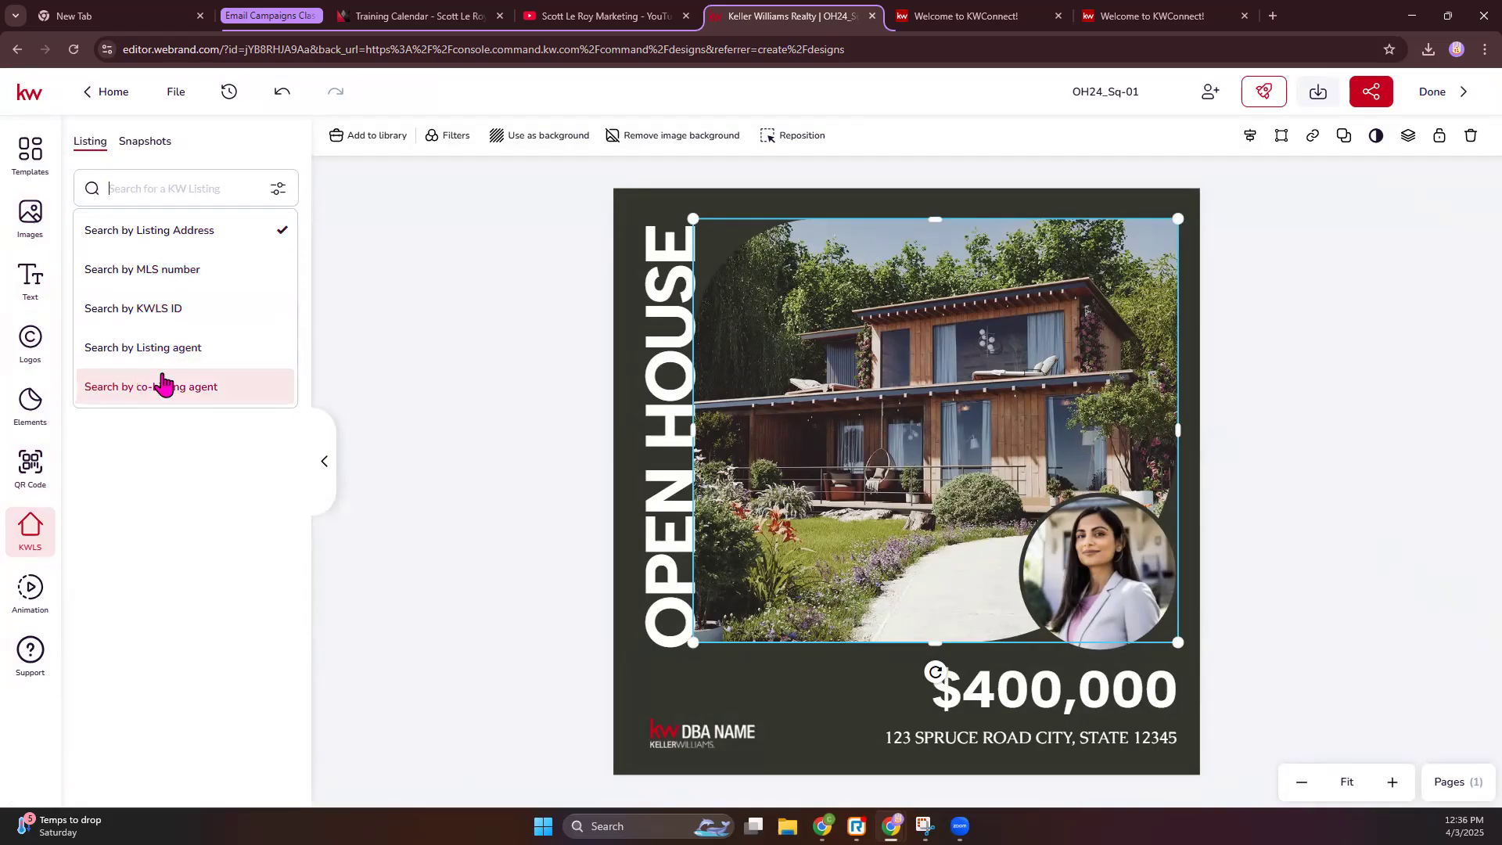
click(172, 181)
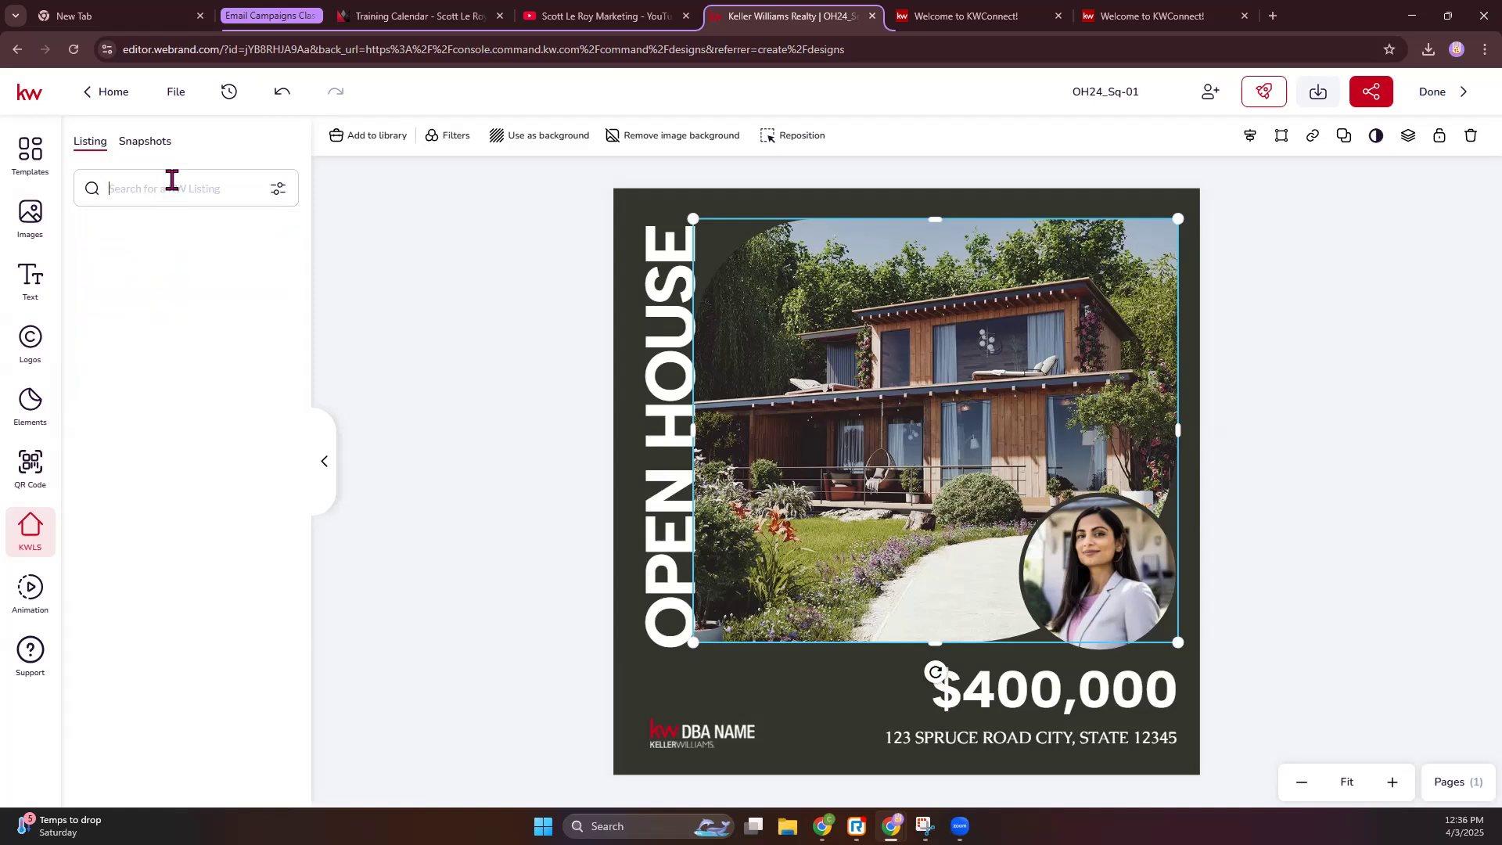
text(anchorage)
key(Return)
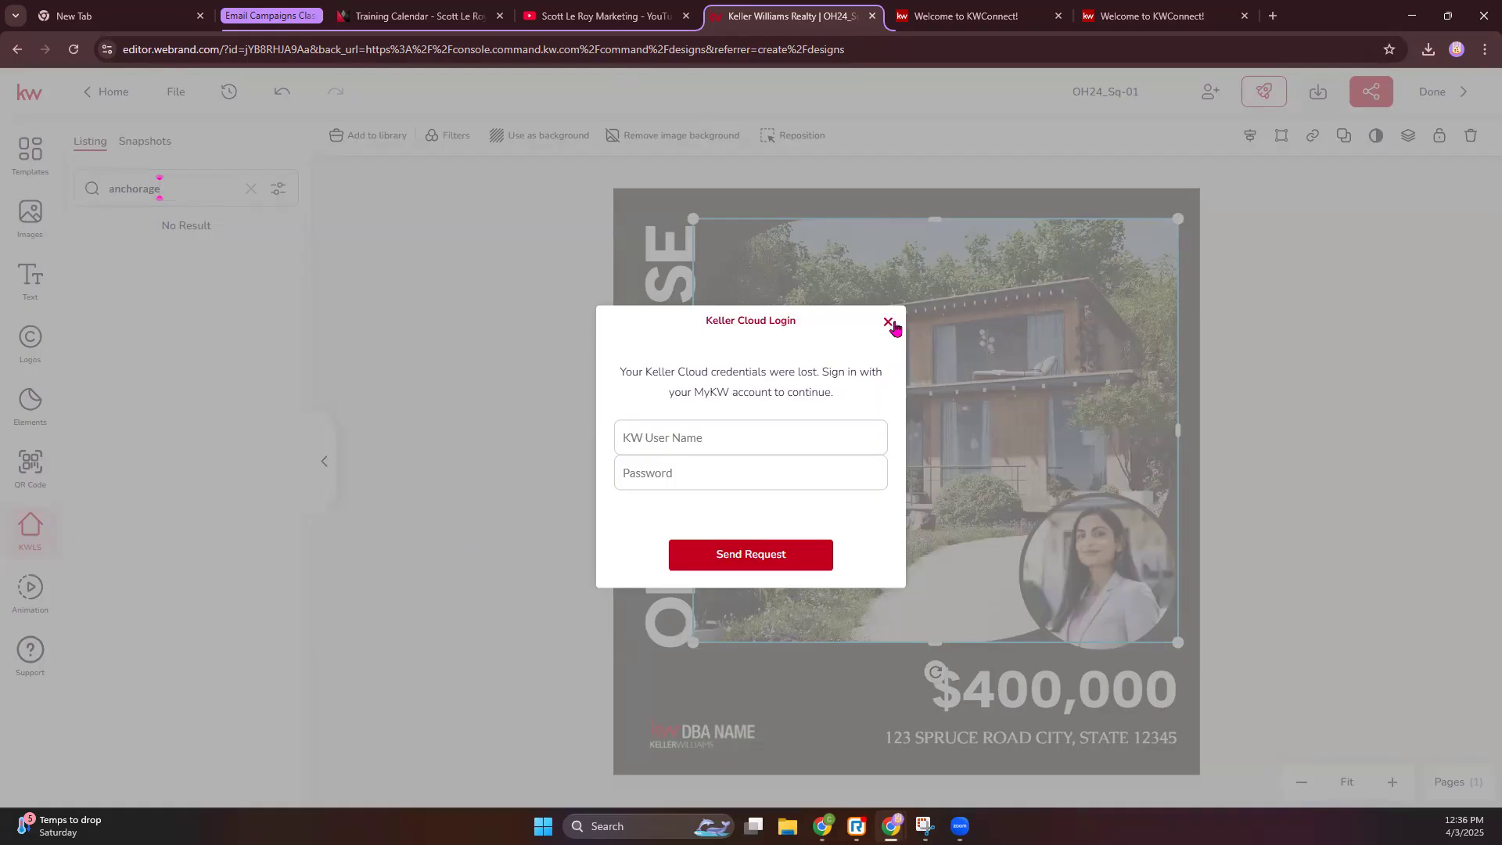
click(888, 322)
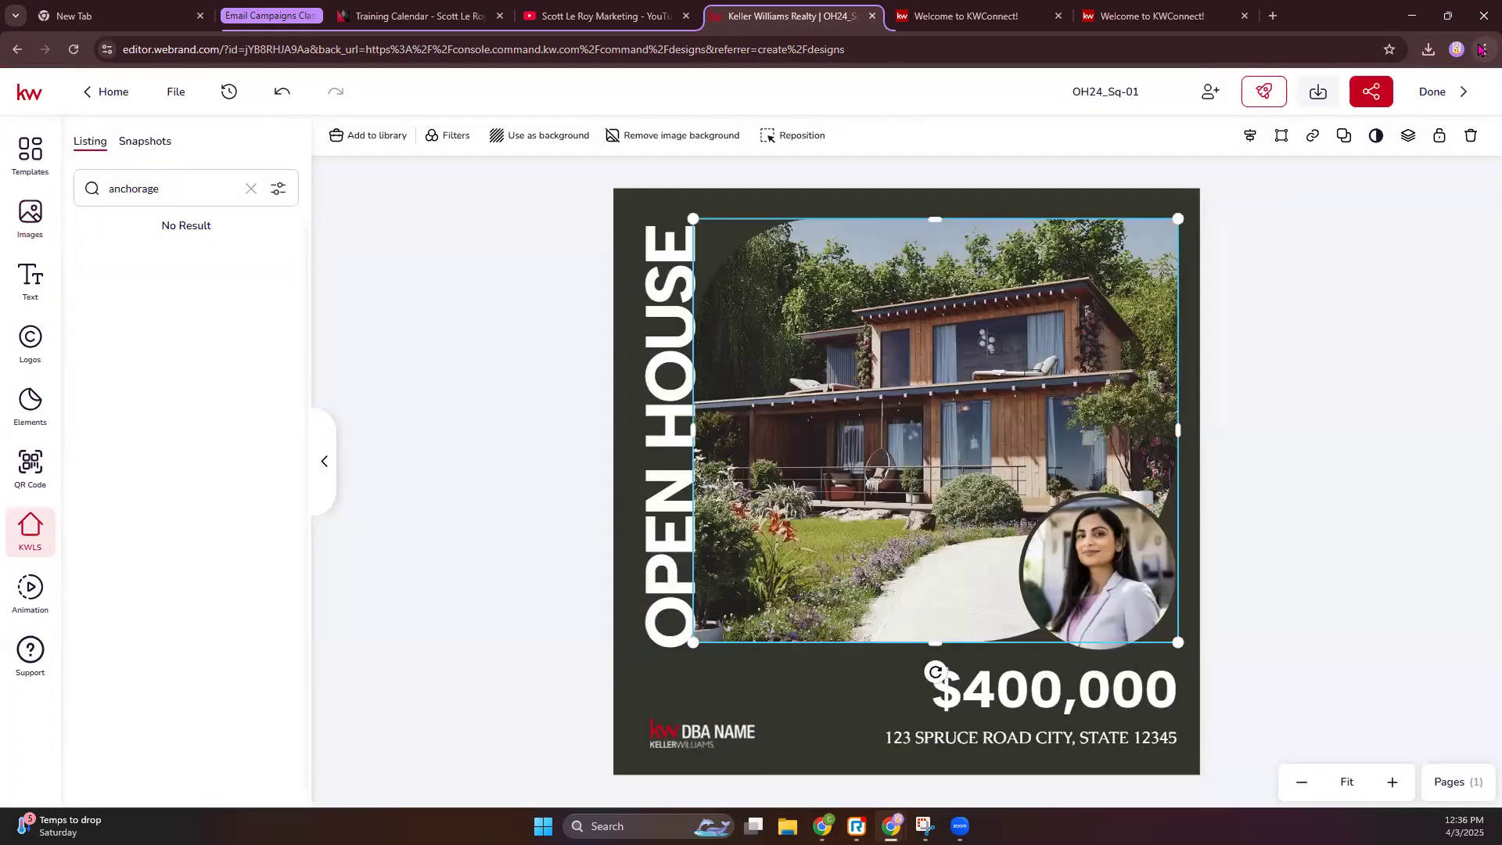
- Open a new incognito window and load the KW agent Command site
click(1483, 50)
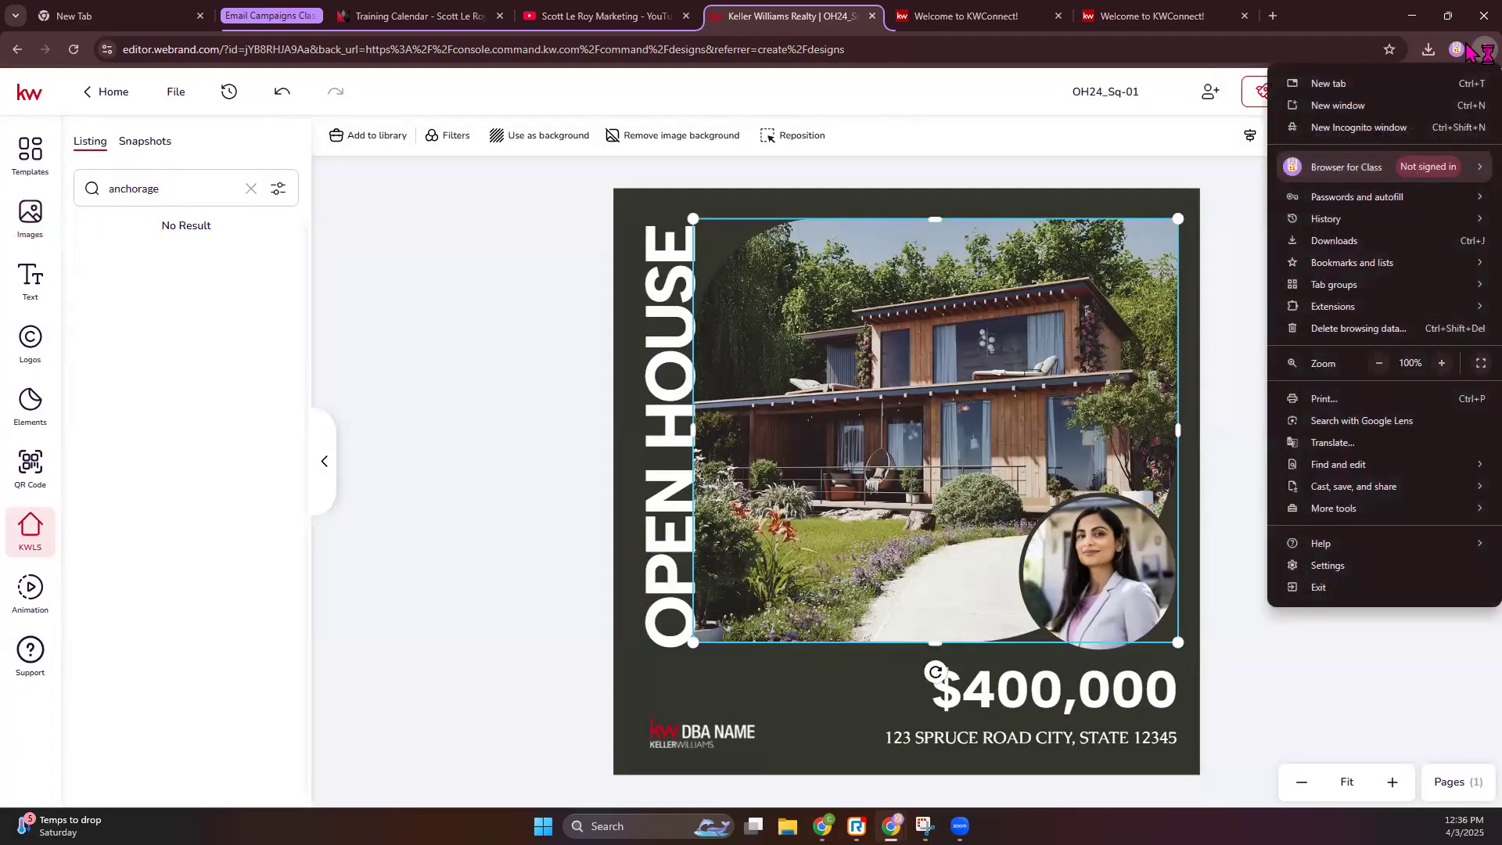
click(1357, 127)
text(ag)
key(Return)
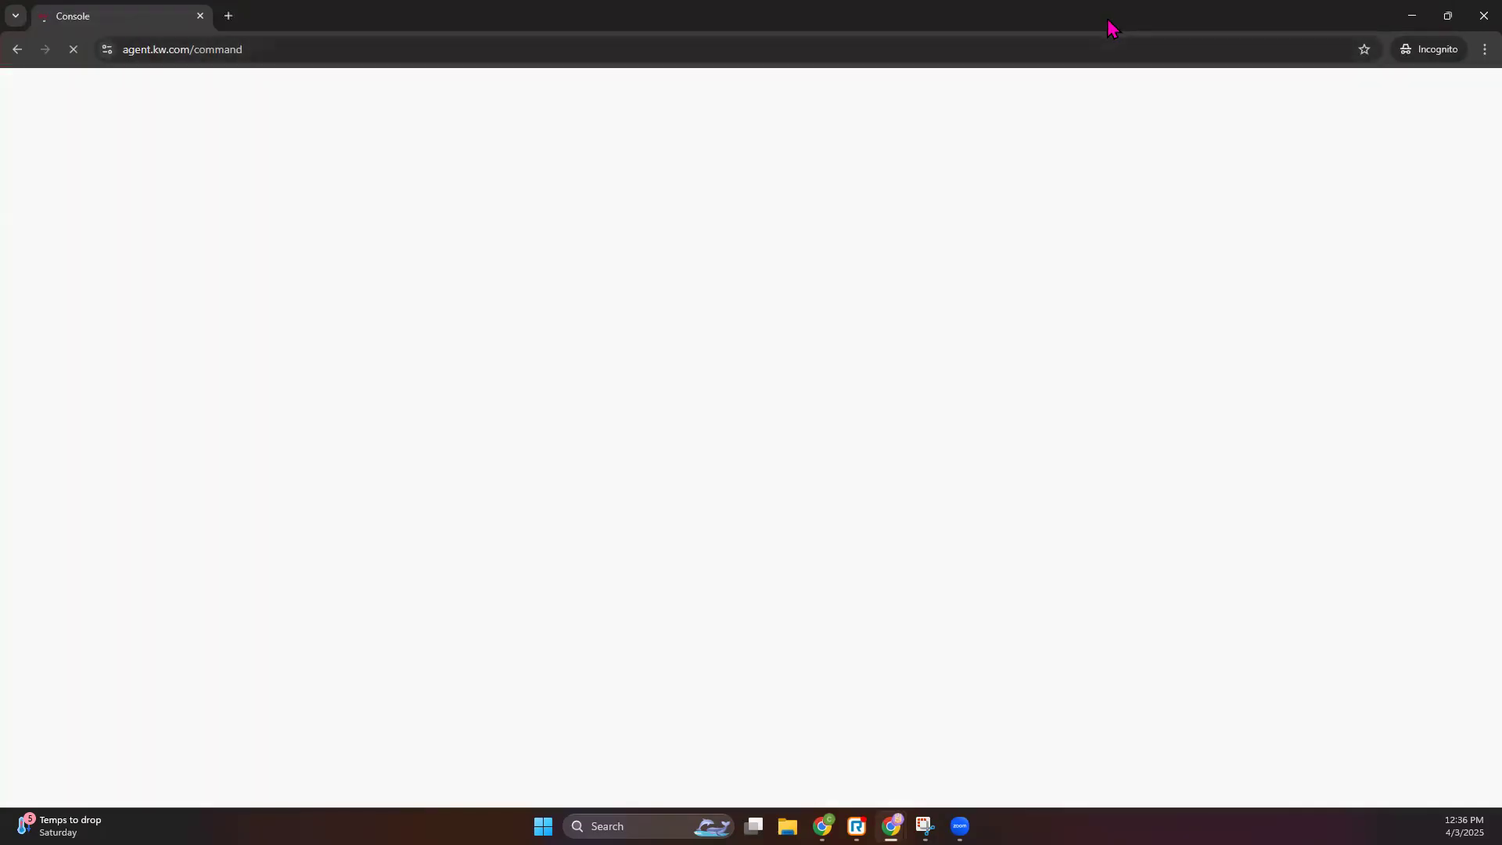
double_click(1112, 28)
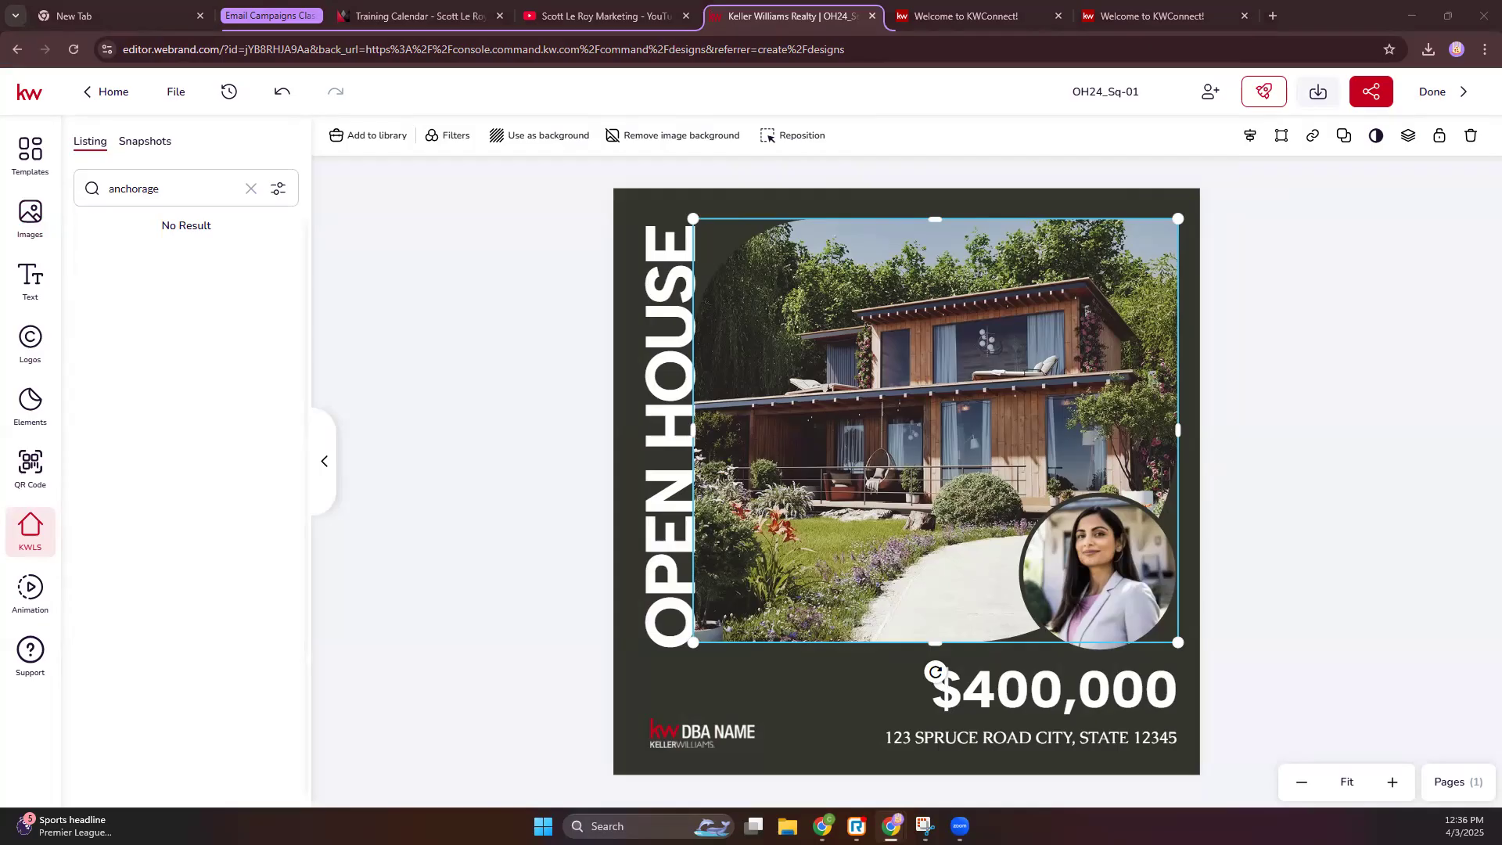
key(alt+Tab)
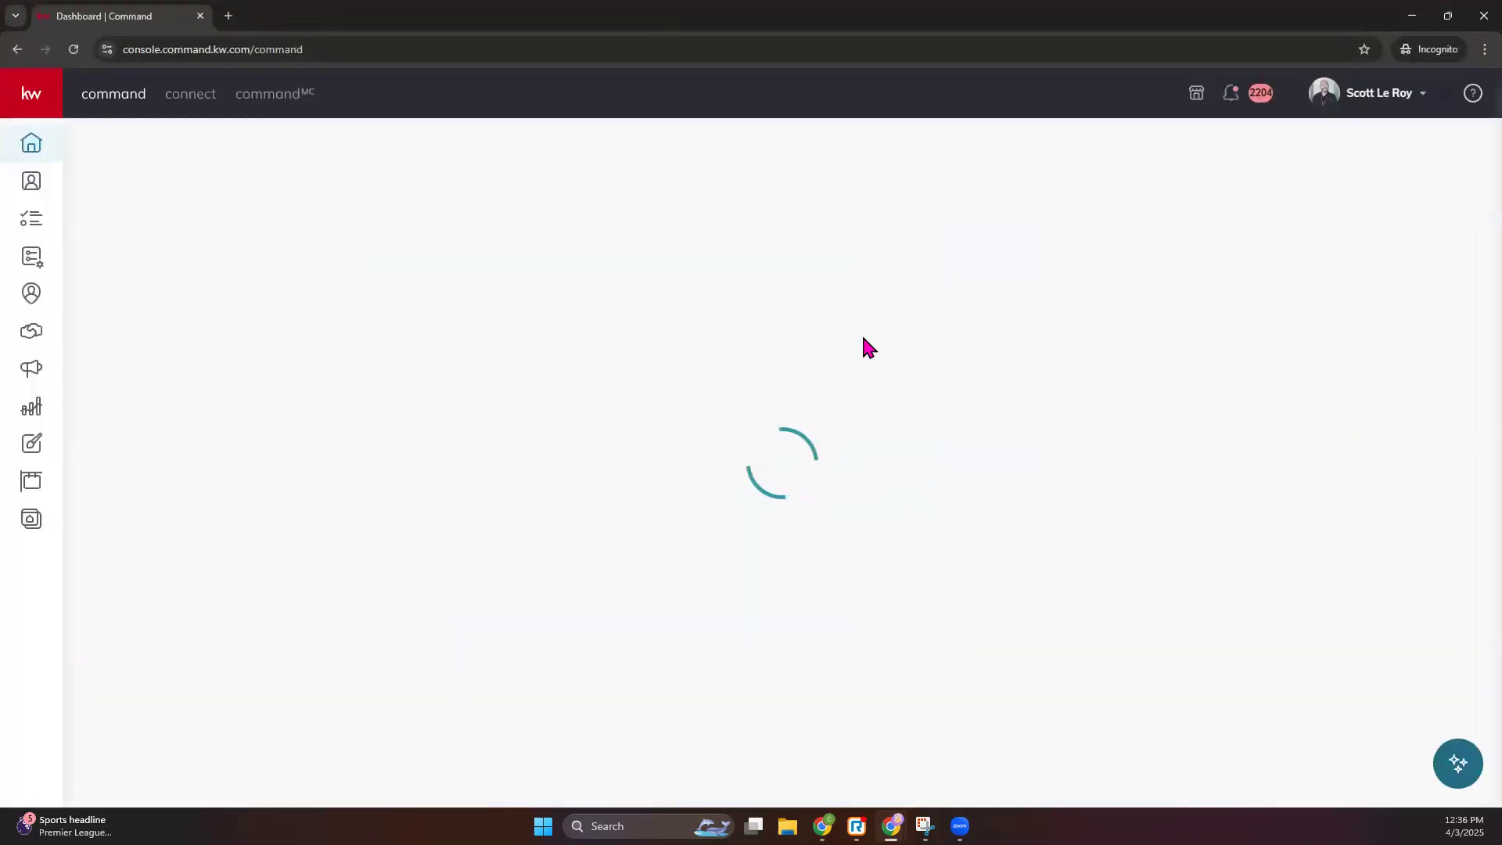
- Save the current design, then reopen OH24_Sq-01 from My Projects and select its house photo
click(31, 443)
key(alt+Tab)
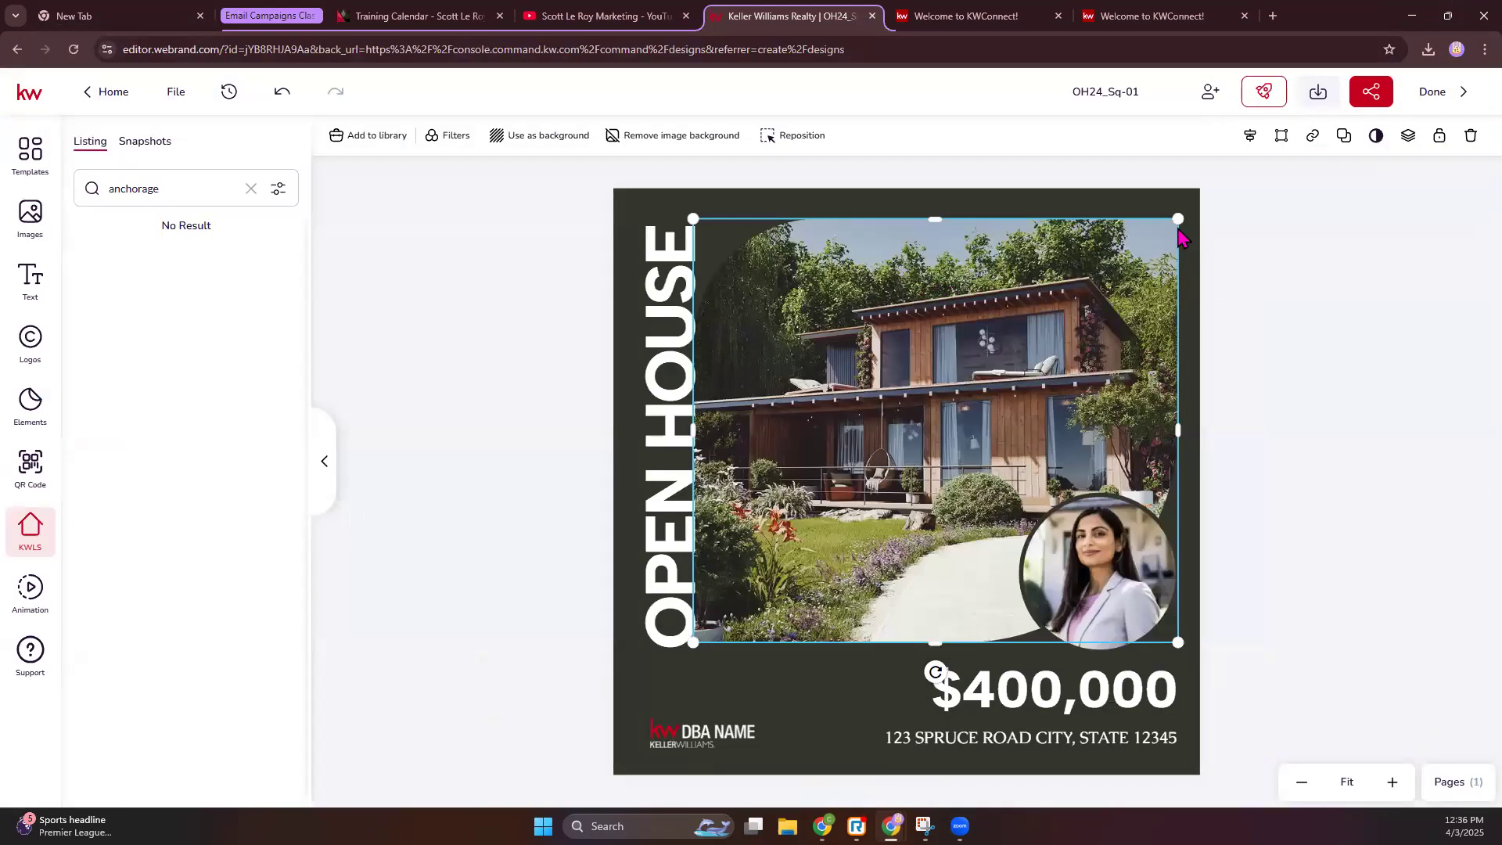
click(1432, 93)
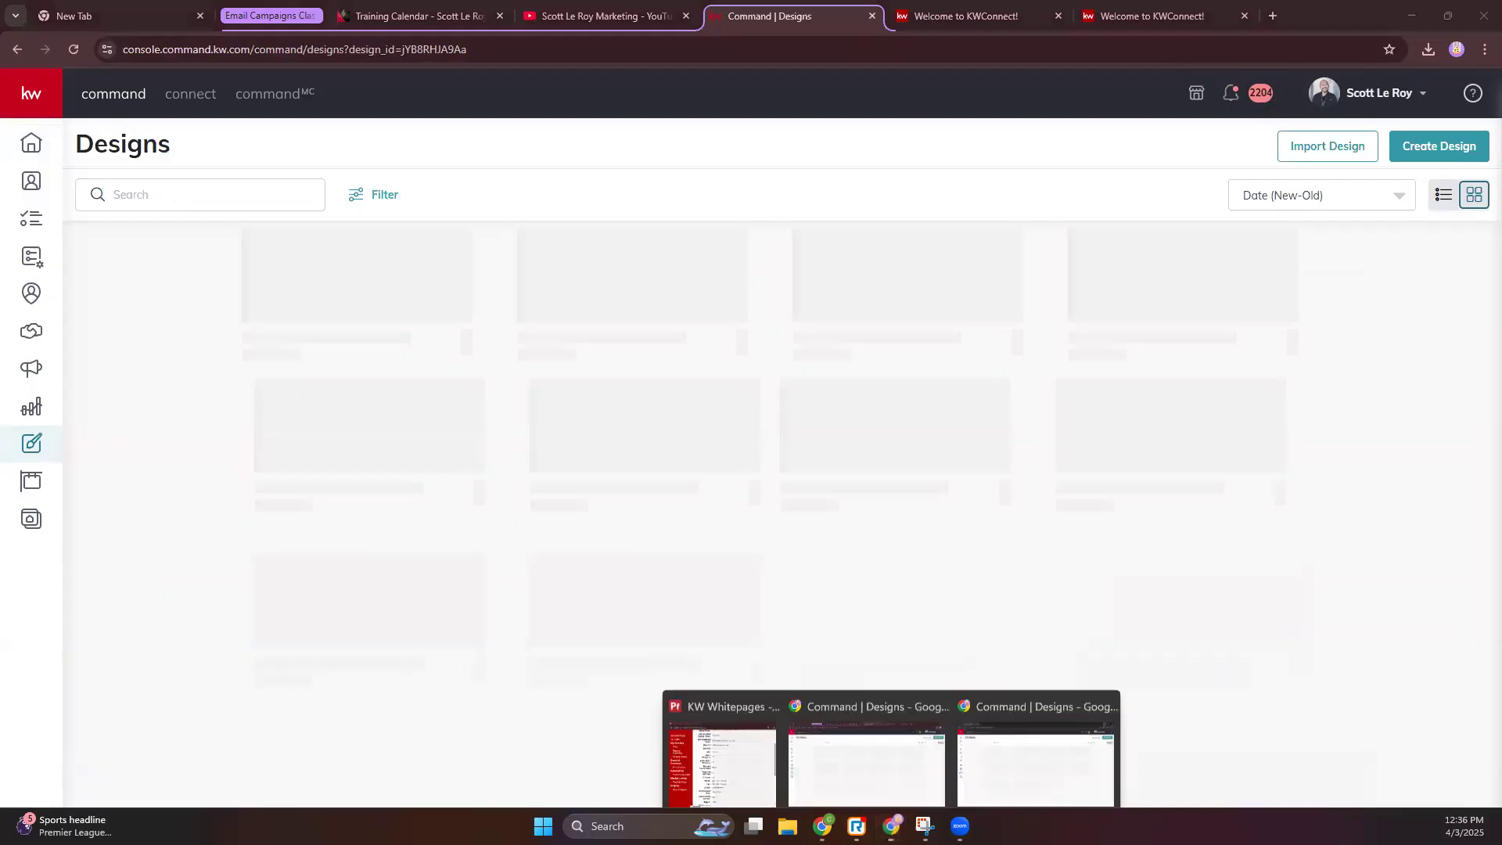
click(994, 750)
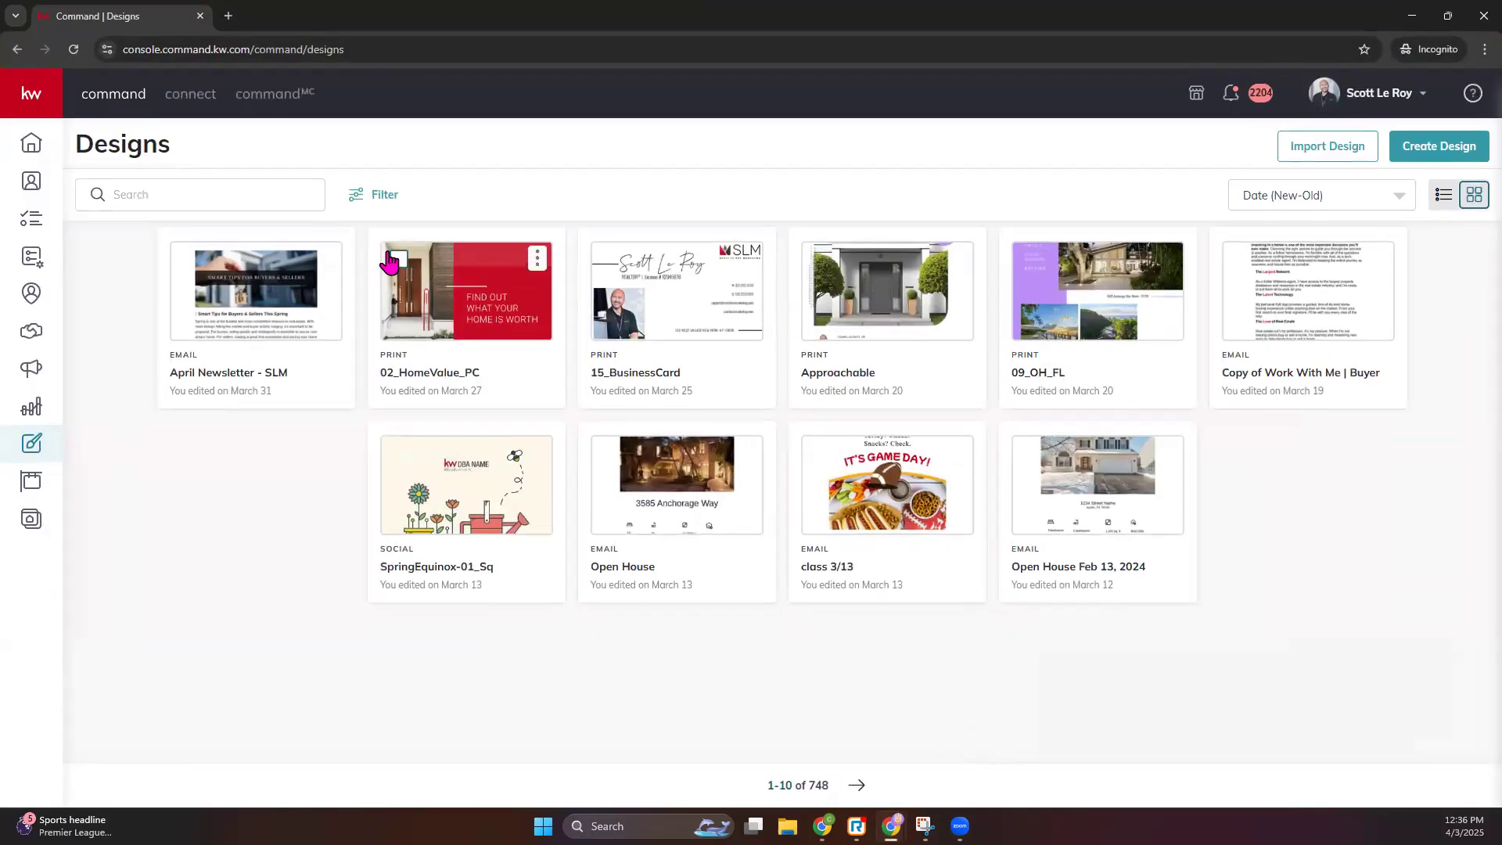
click(1321, 162)
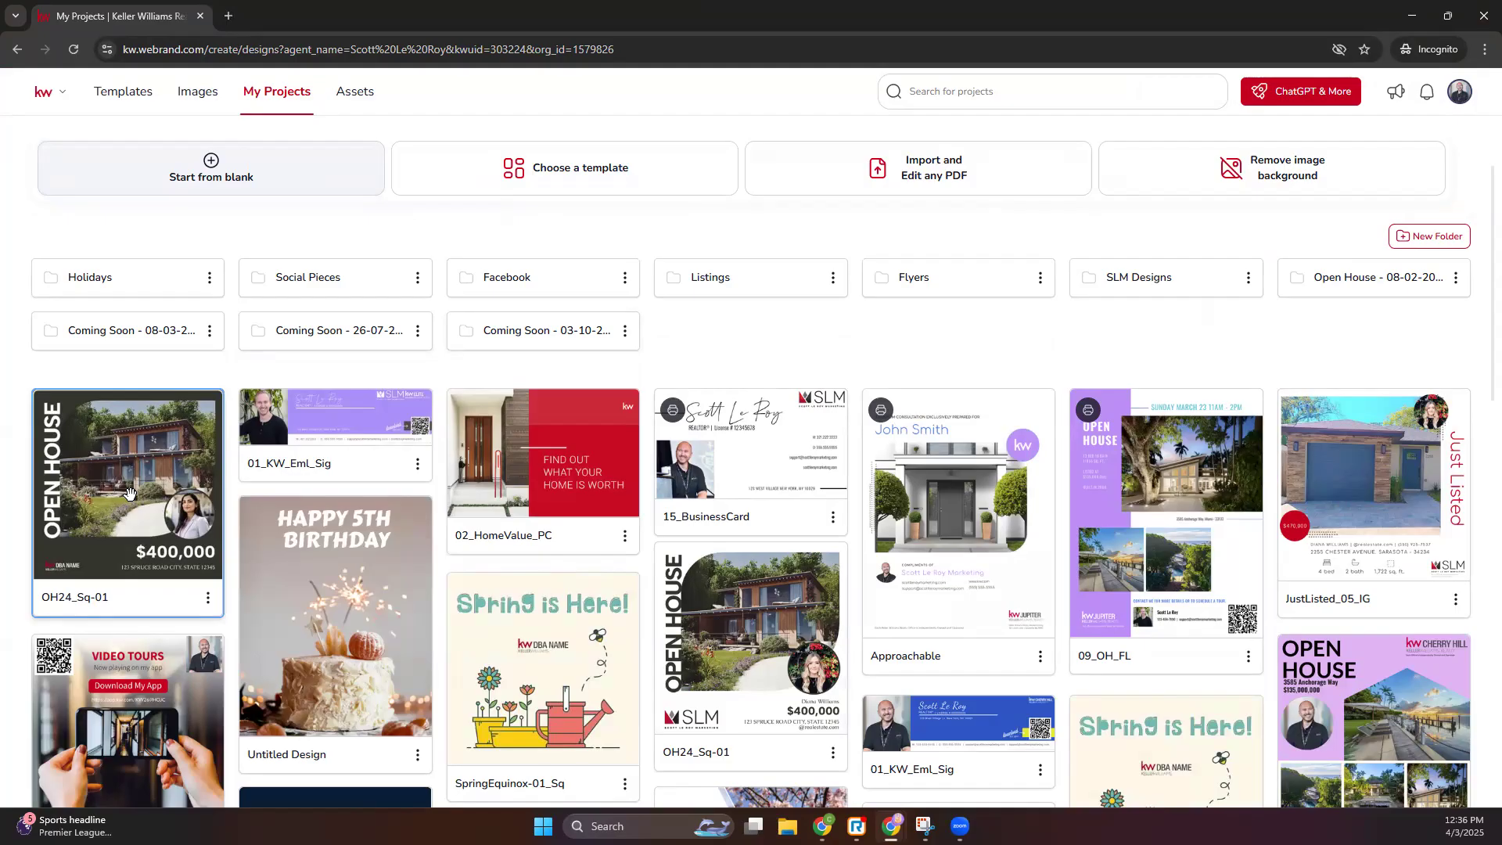
click(130, 493)
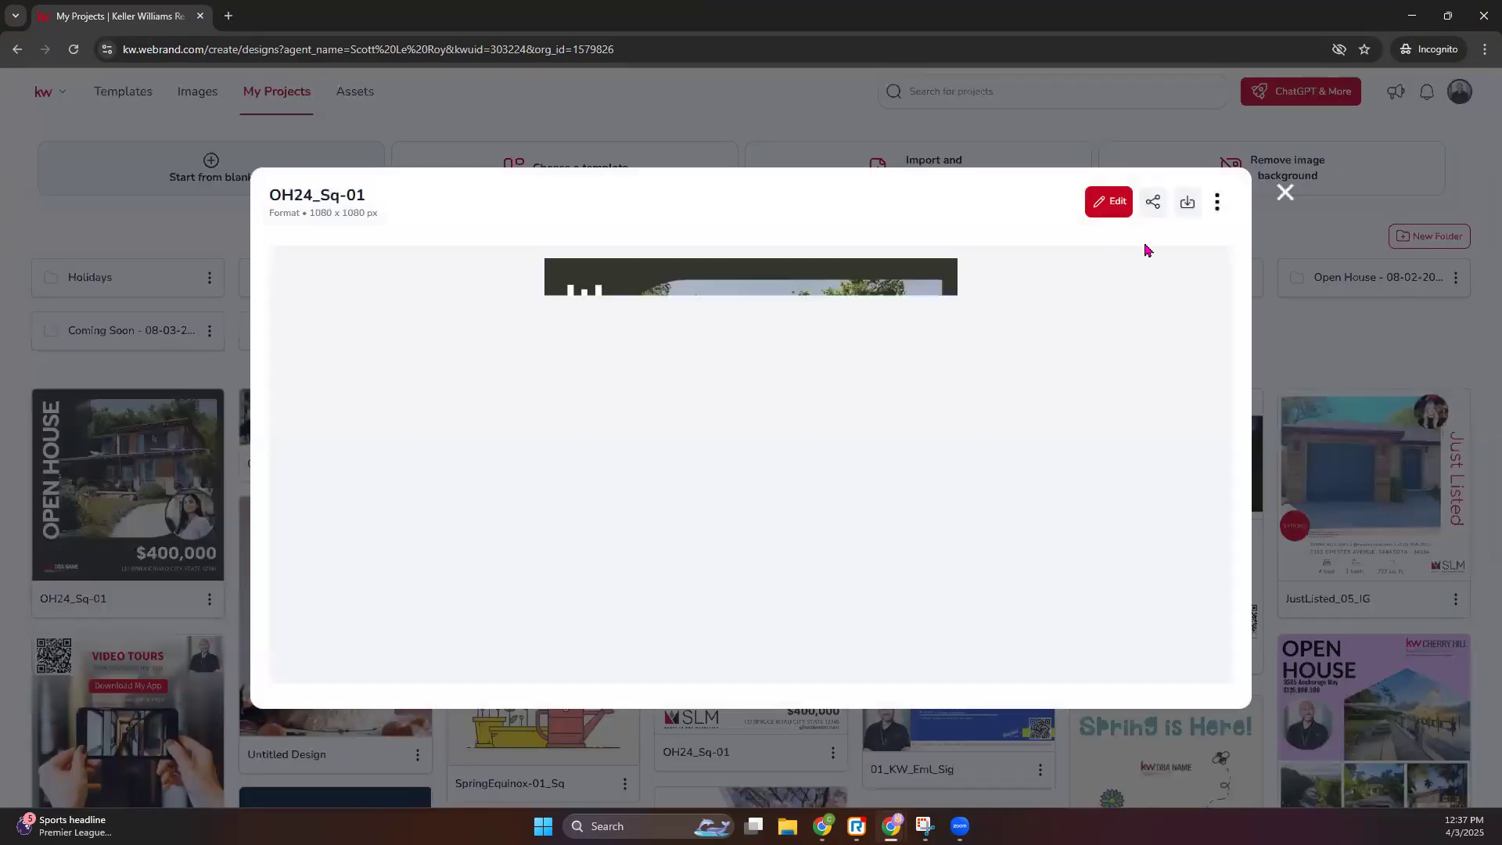
click(1124, 208)
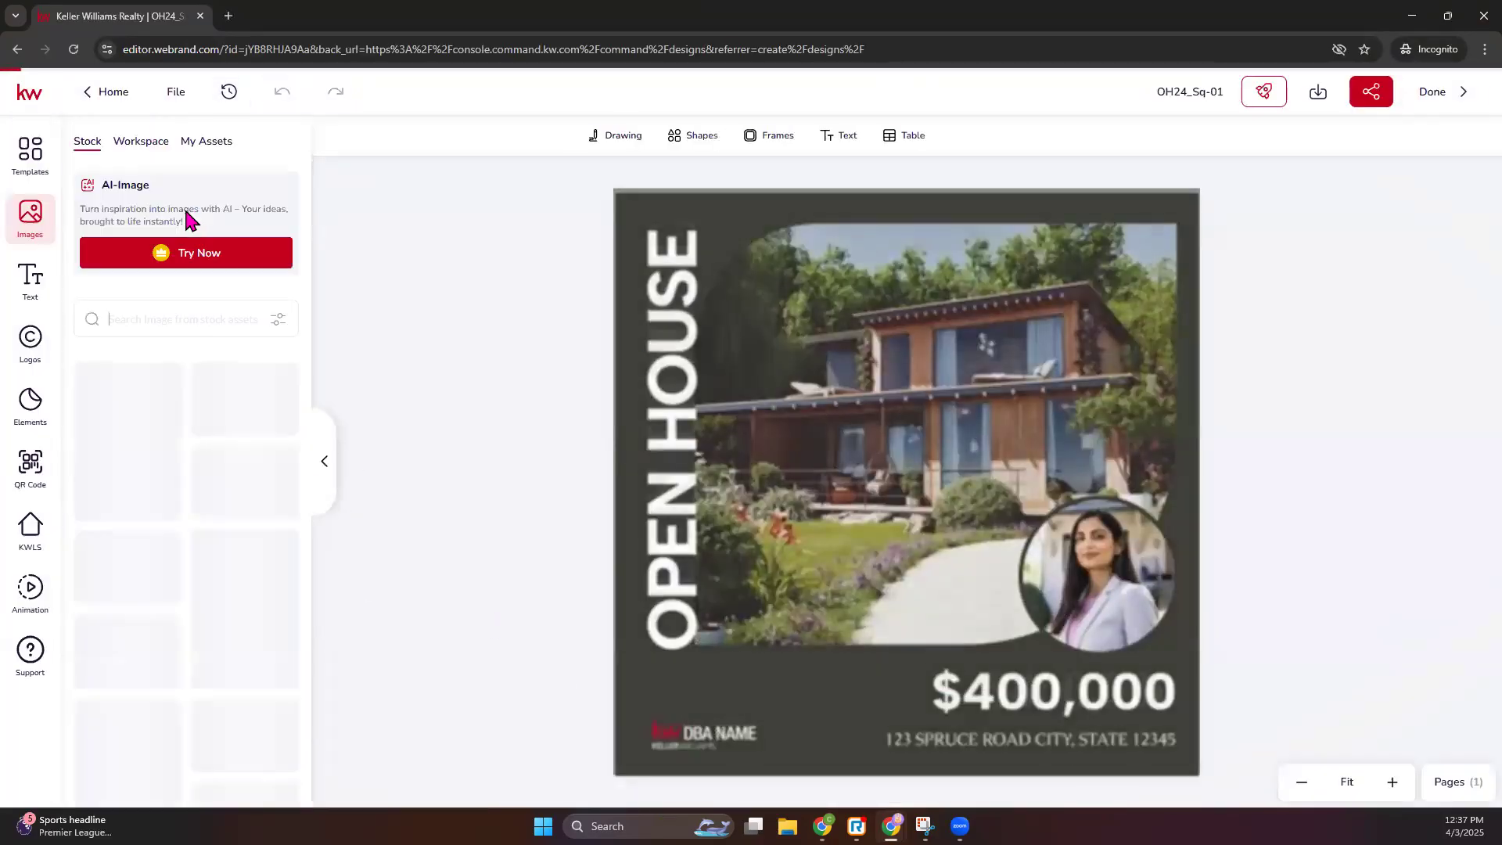
click(922, 386)
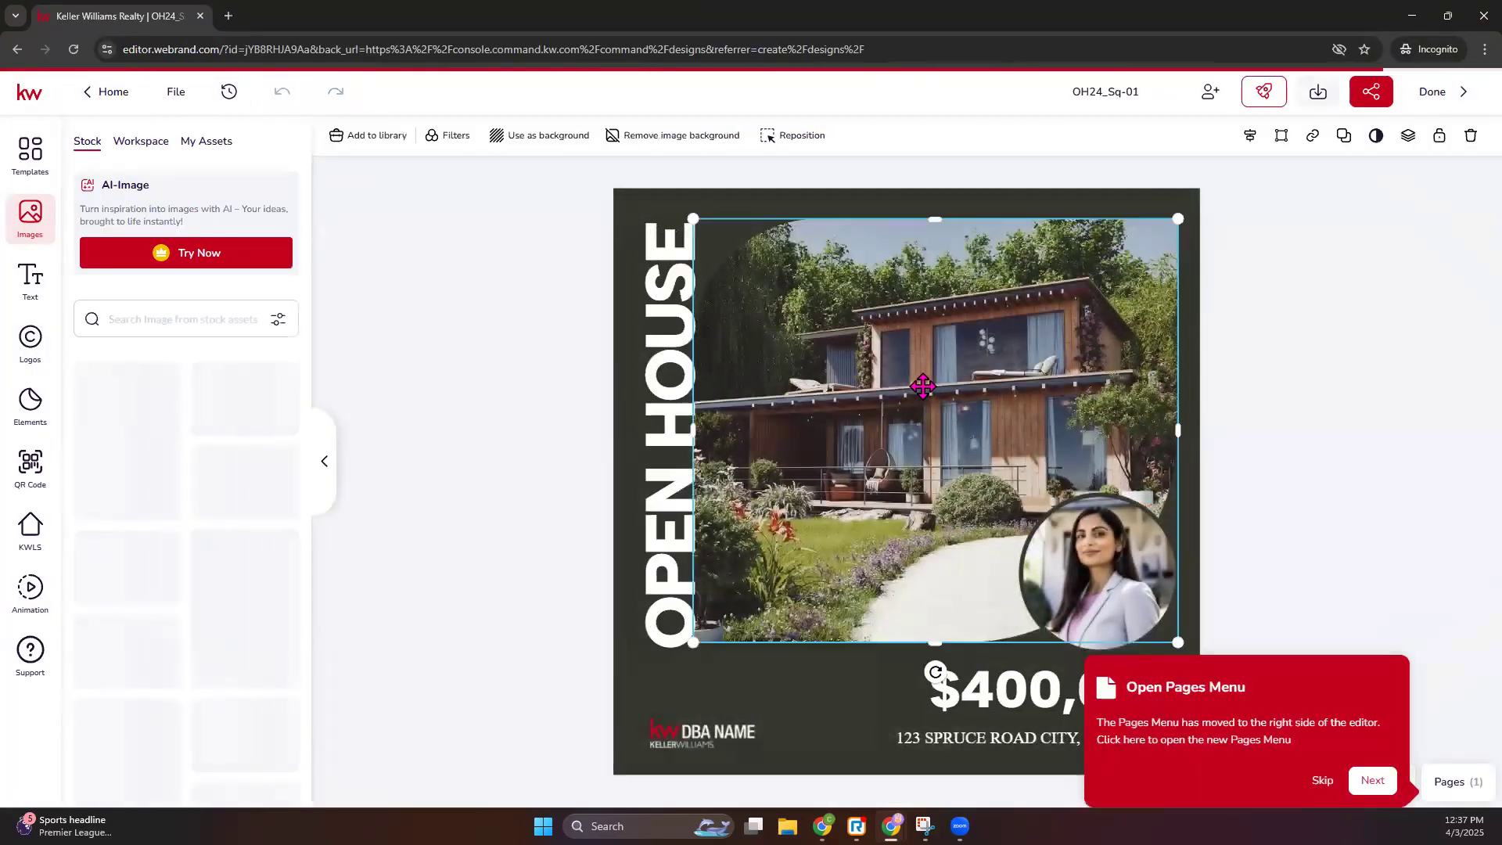
- Search KW listings for 'anchorage', scroll the Anchorage, AK results, then switch to the Command Designs window
click(1329, 780)
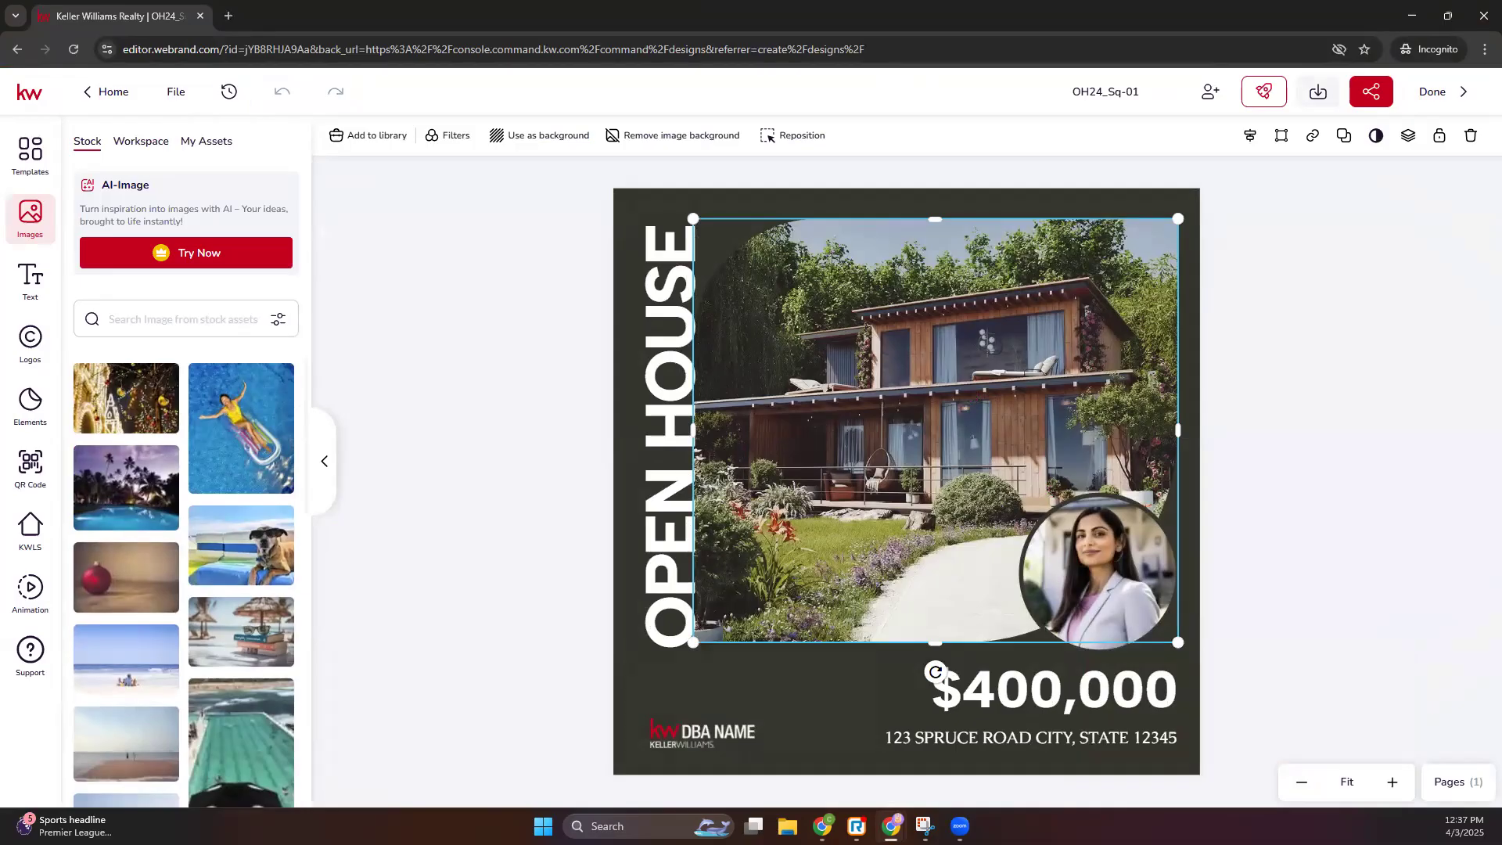
click(29, 530)
click(196, 188)
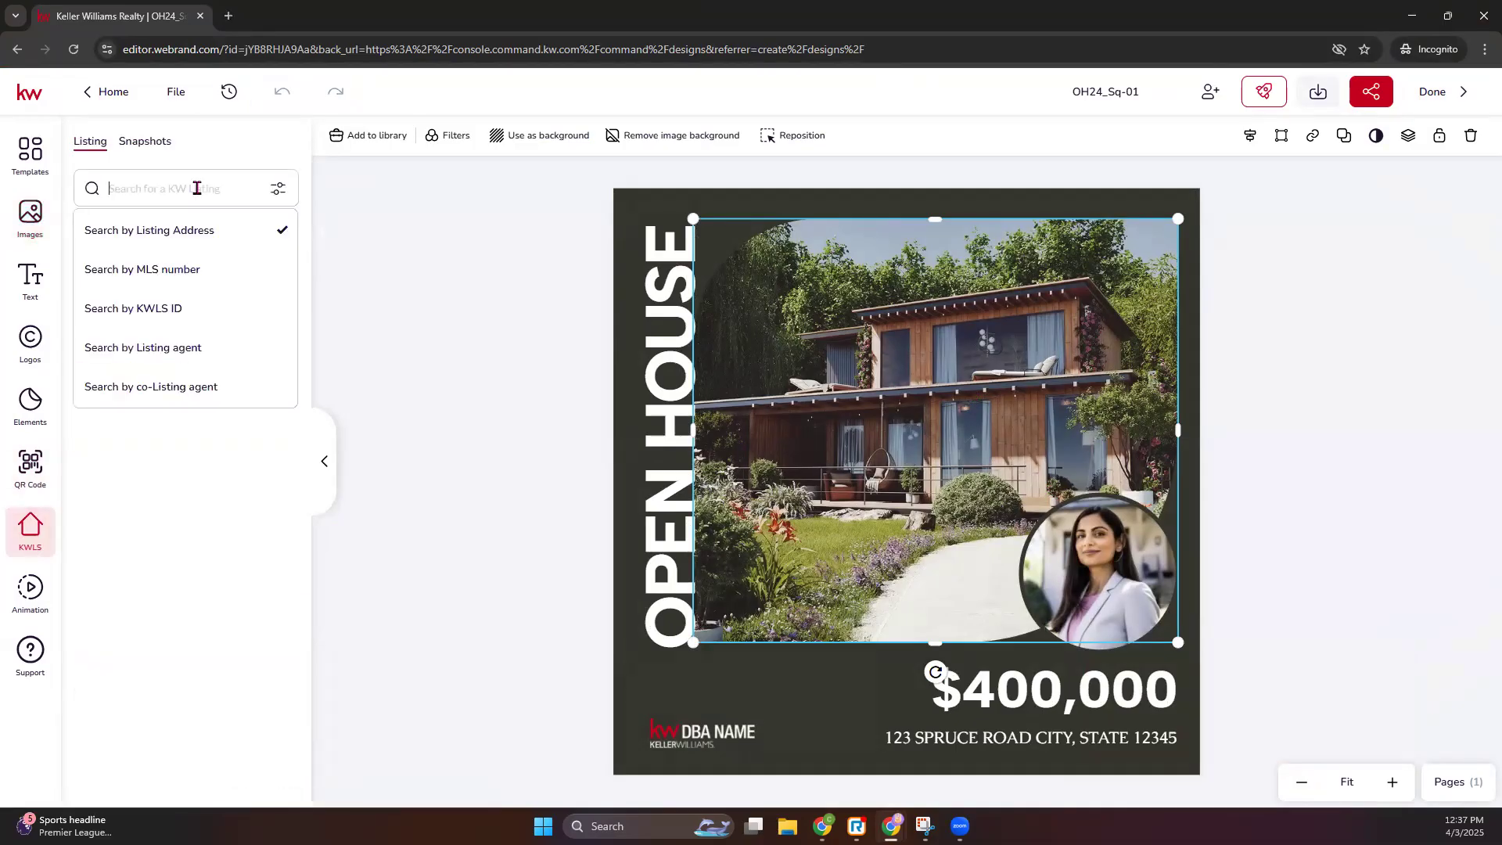
text(anho)
key(BackSpace)
key(BackSpace)
text(c)
key(Return)
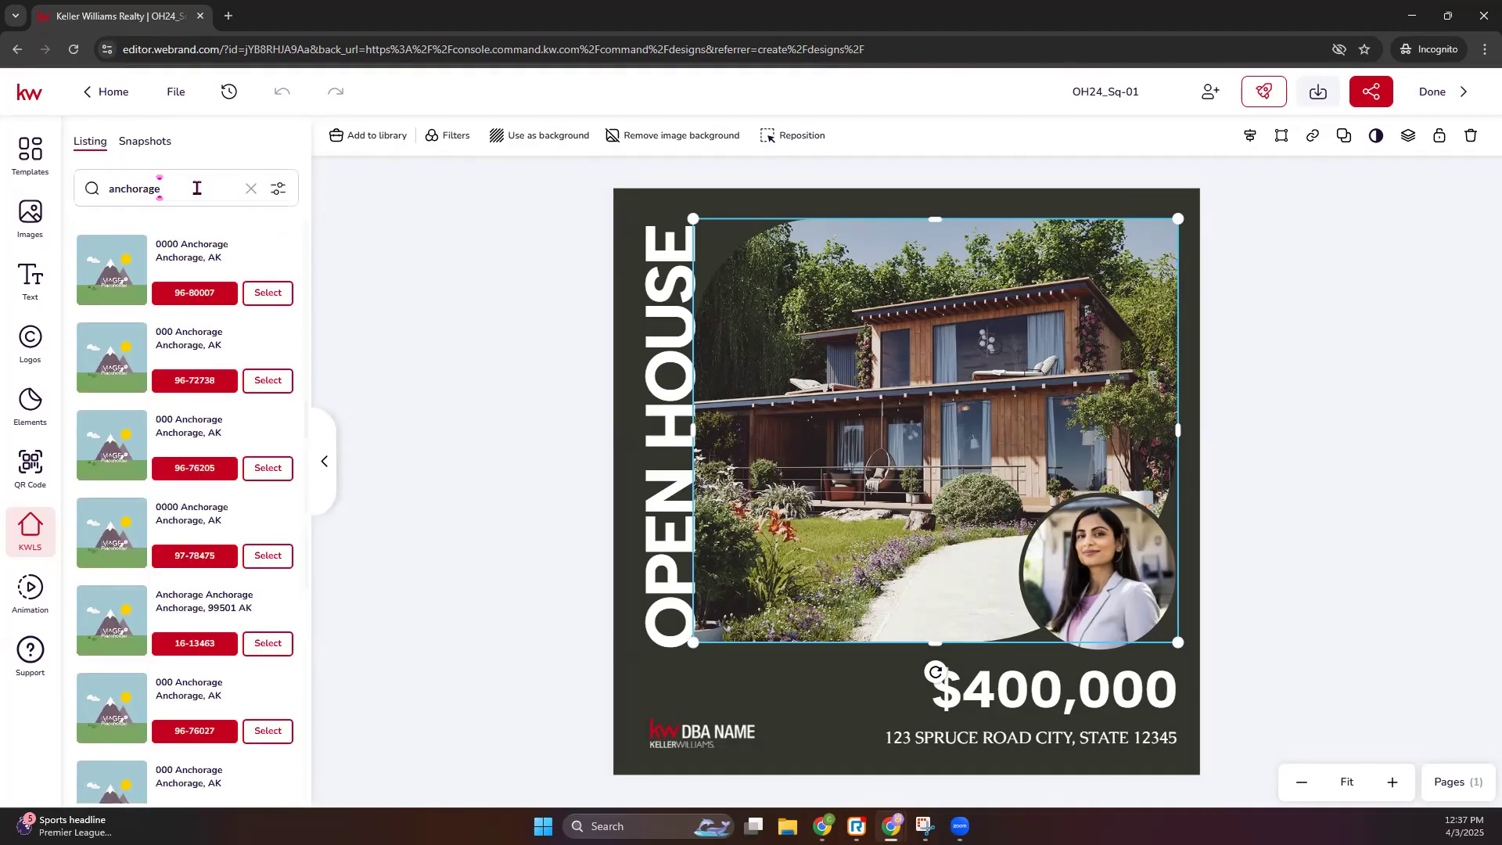
scroll(258, 467, down, 10)
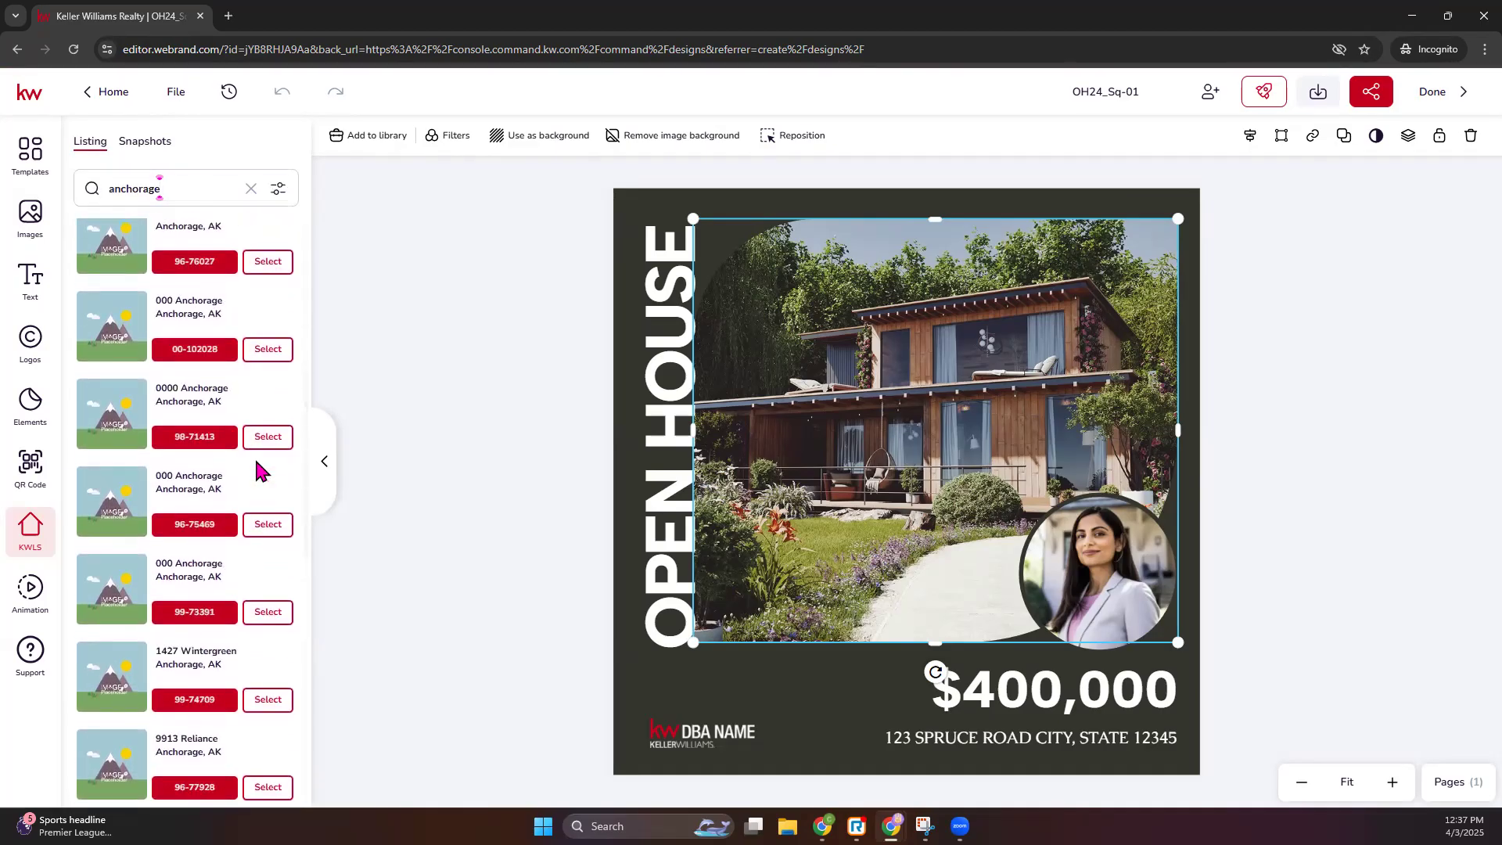
scroll(258, 468, down, 5)
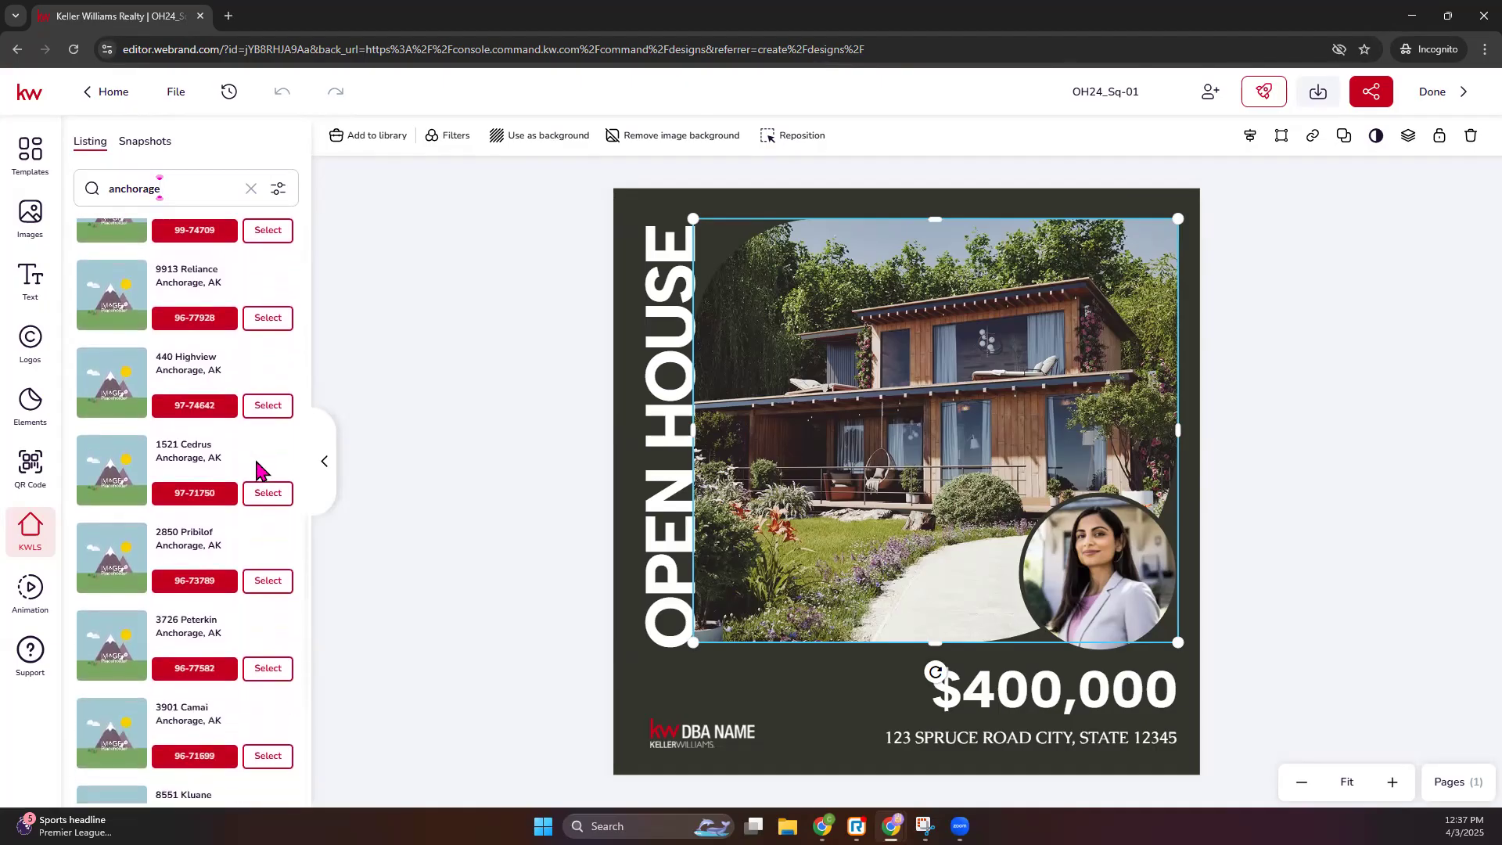
scroll(260, 469, down, 1)
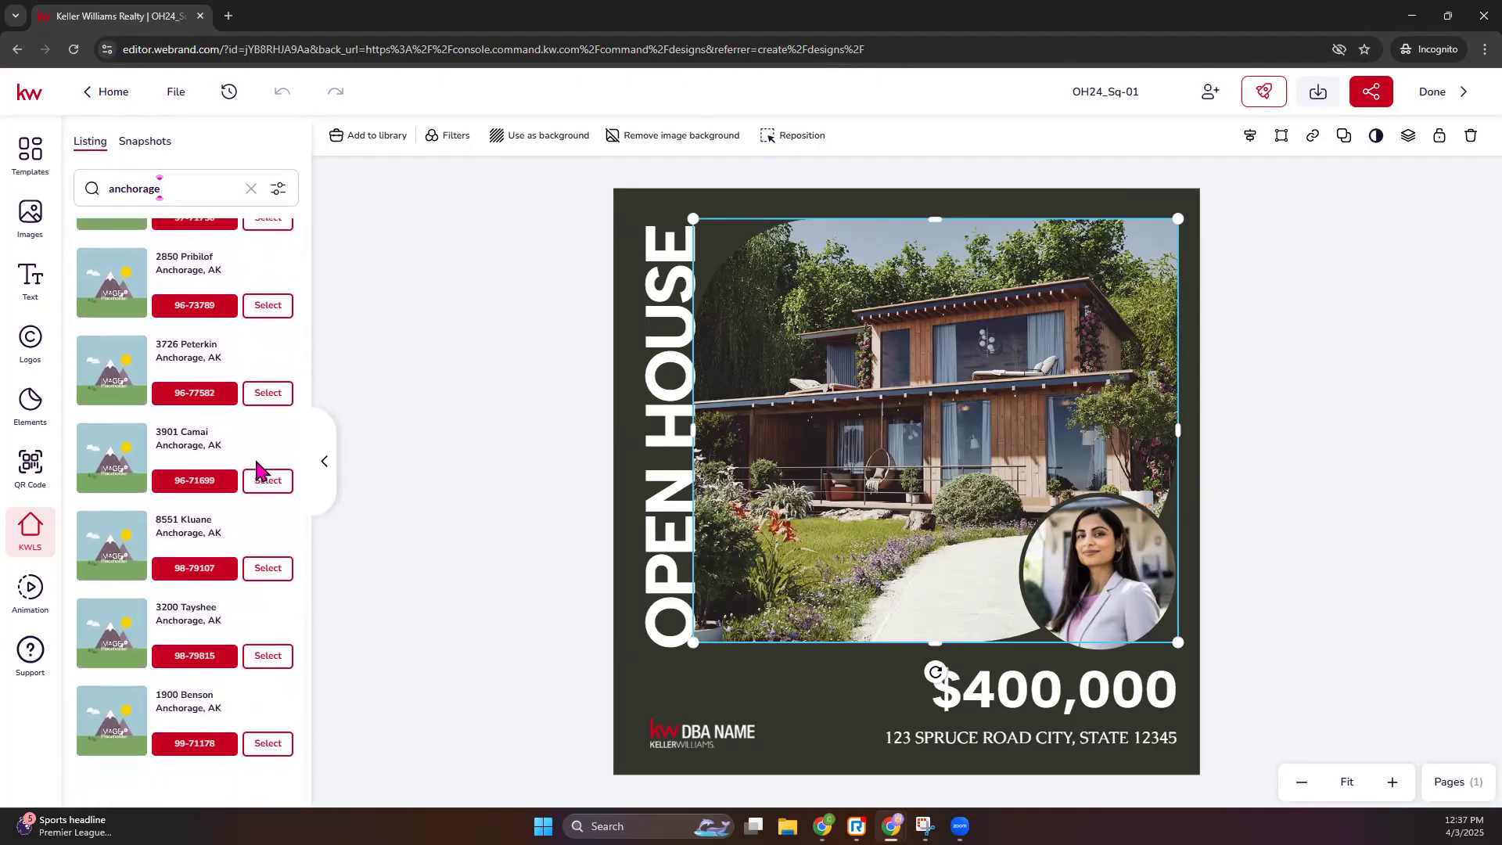
scroll(260, 468, down, 2)
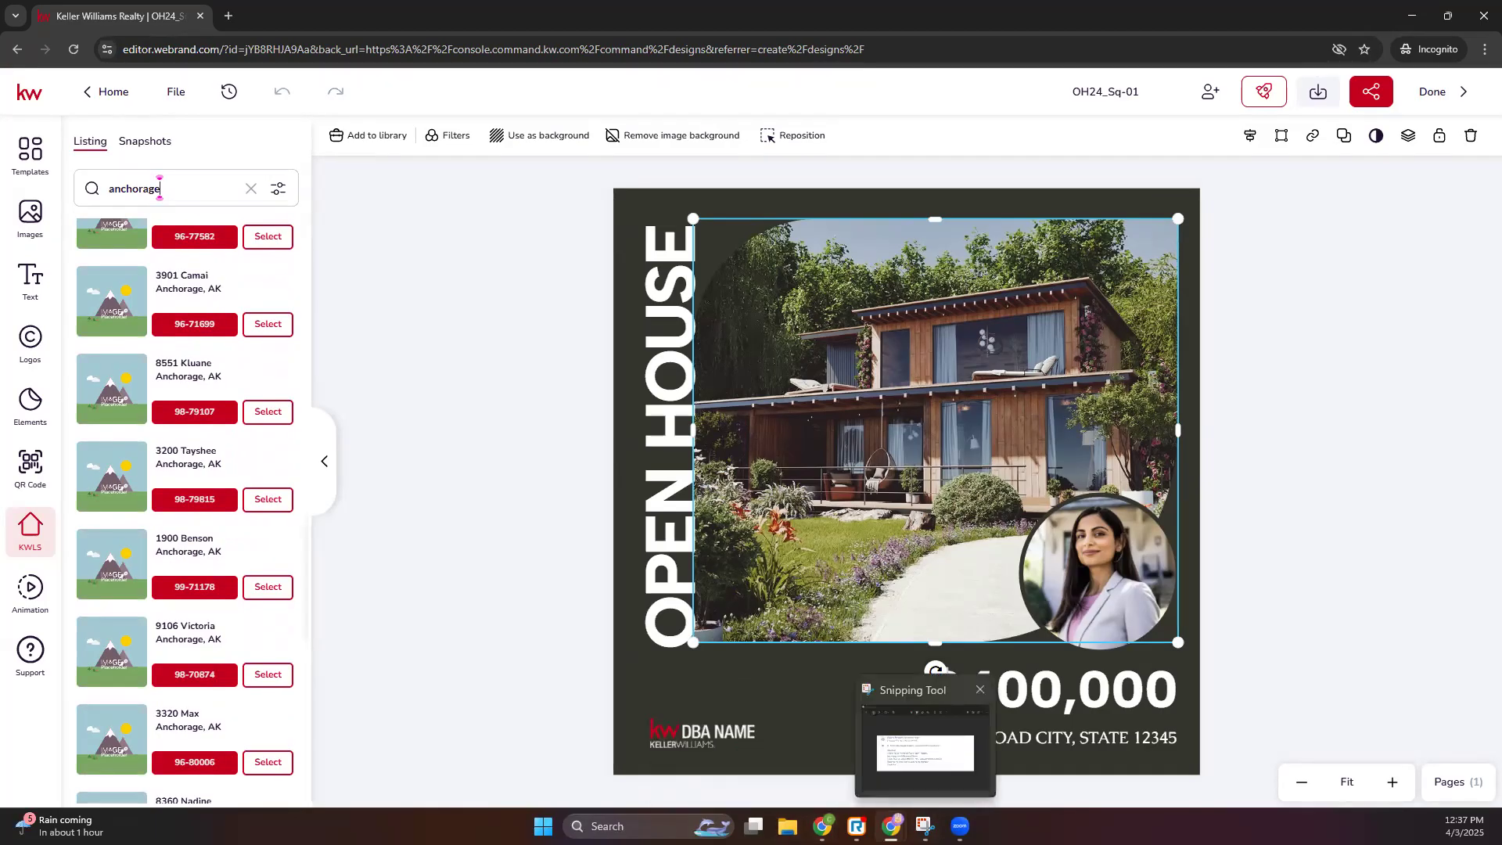
mouse_move(890, 825)
click(867, 749)
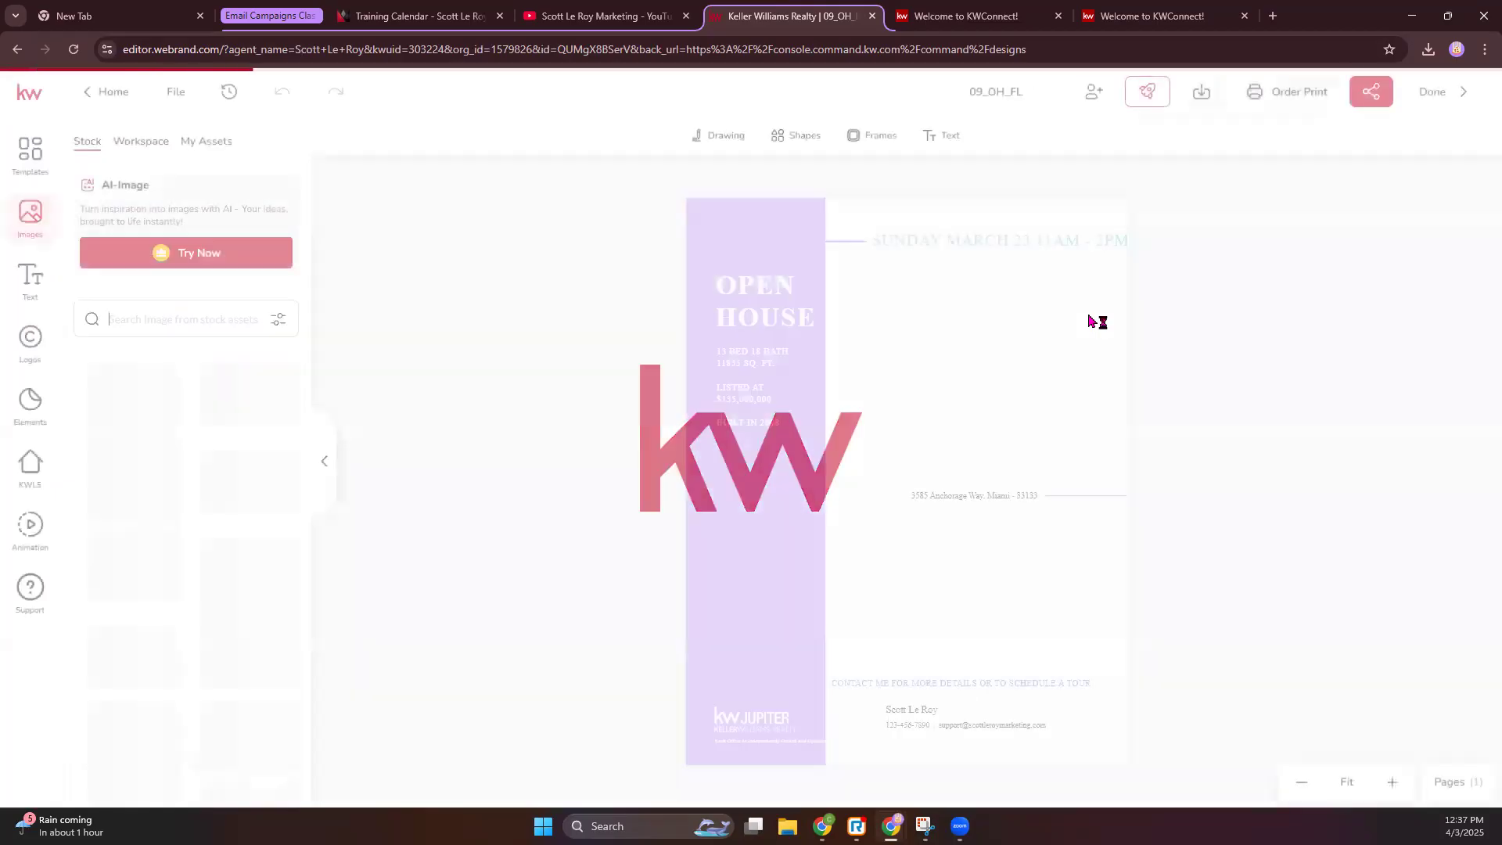
click(993, 495)
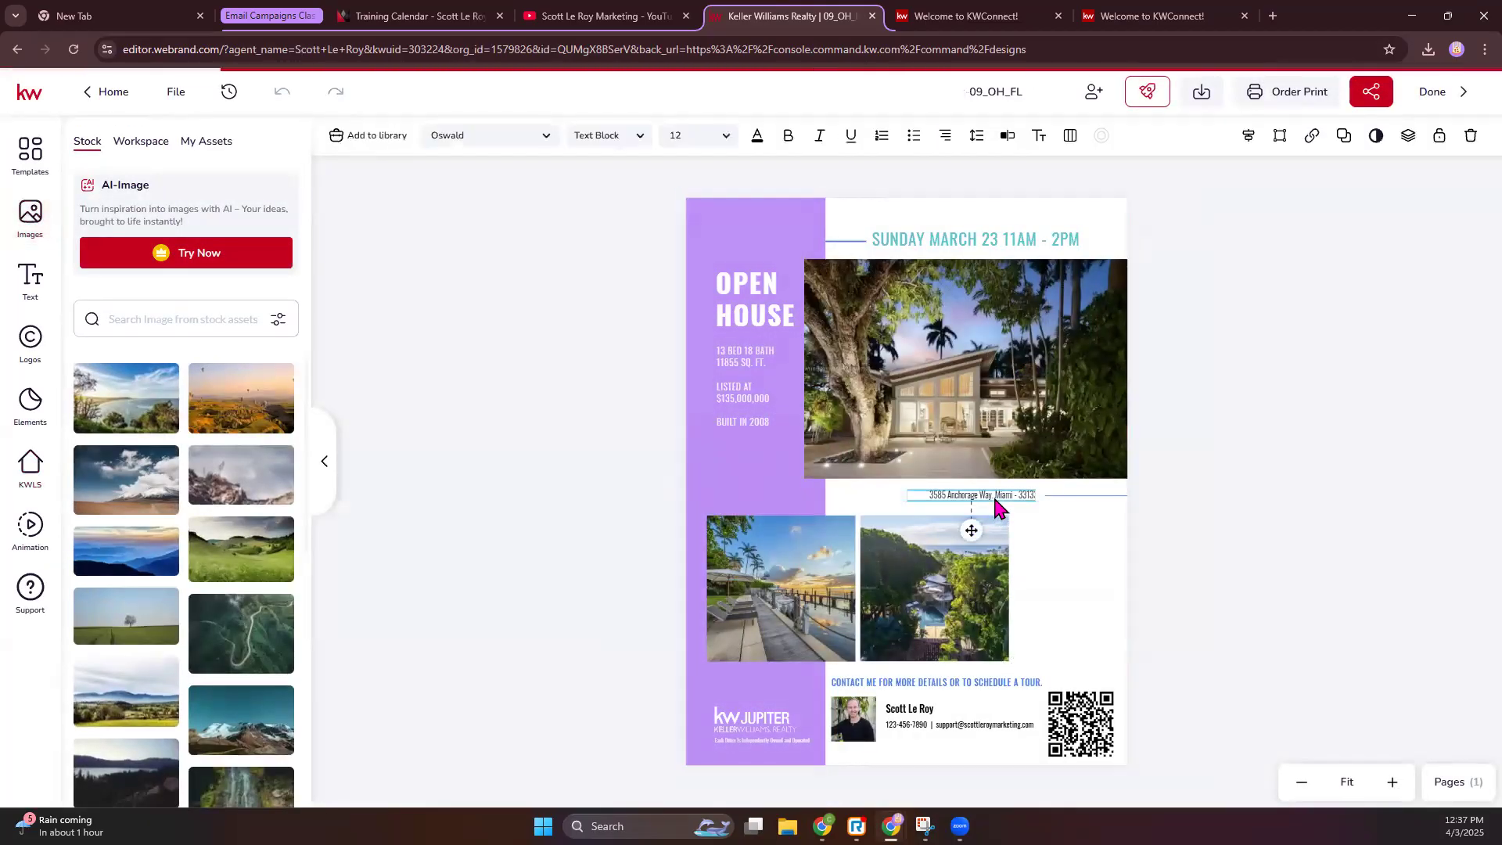
double_click(1002, 495)
drag(929, 495, 992, 496)
key(ctrl+c)
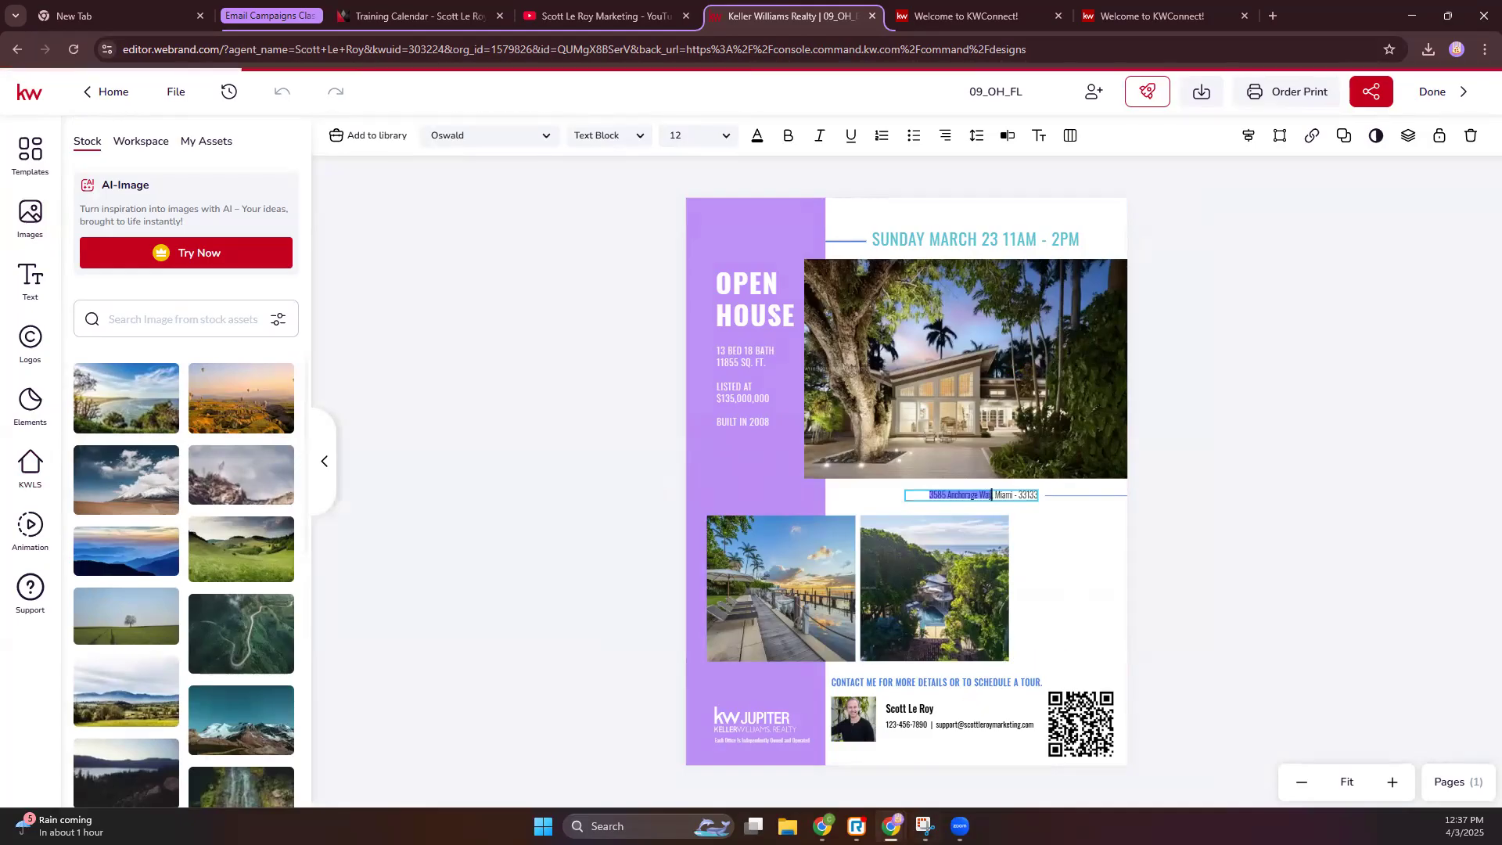
mouse_move(891, 824)
click(1009, 735)
triple_click(185, 184)
key(ctrl+v)
key(Return)
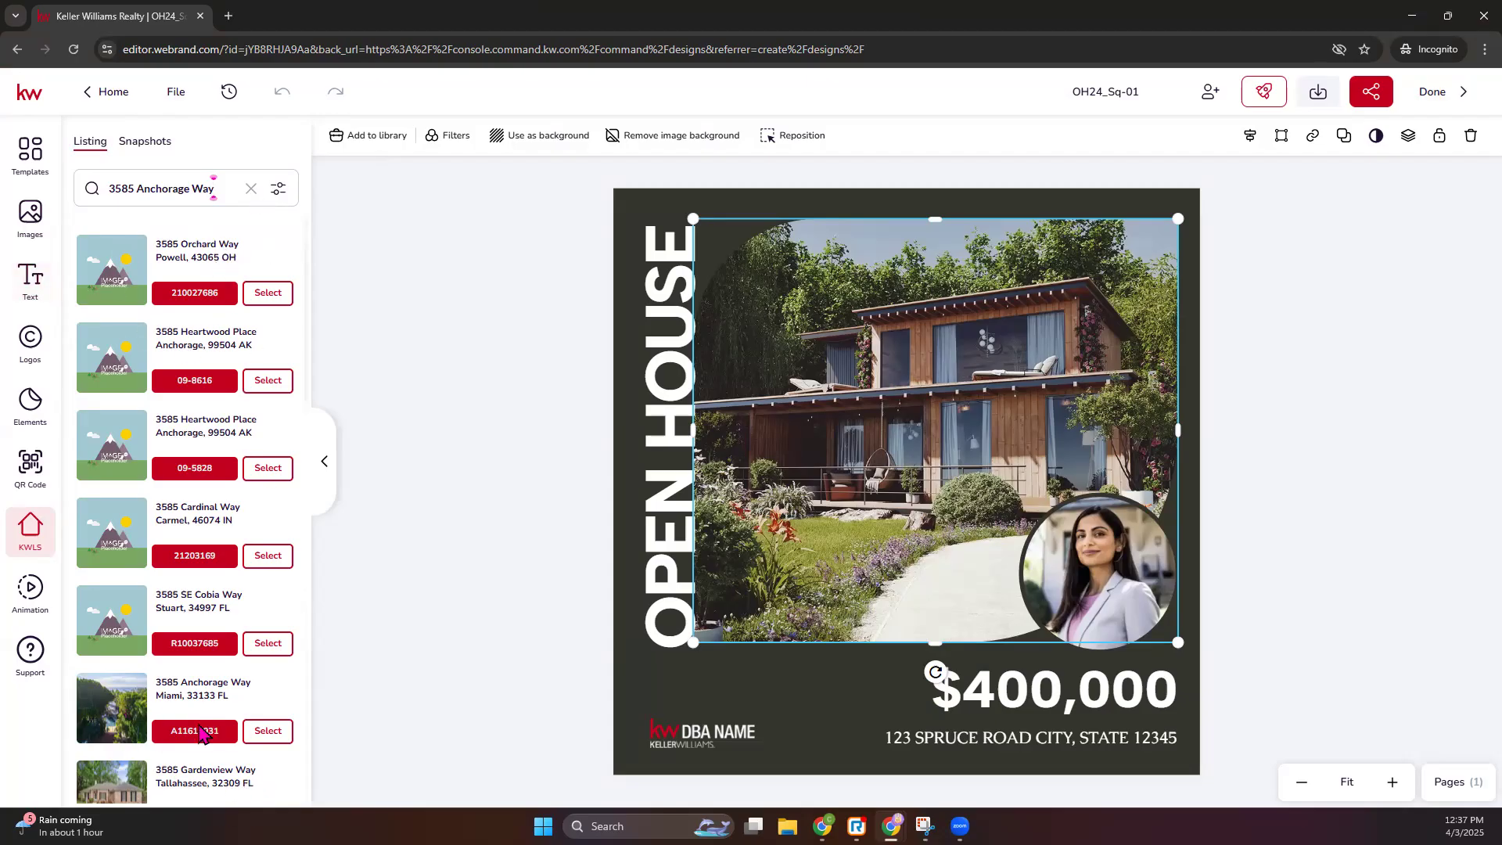
click(268, 731)
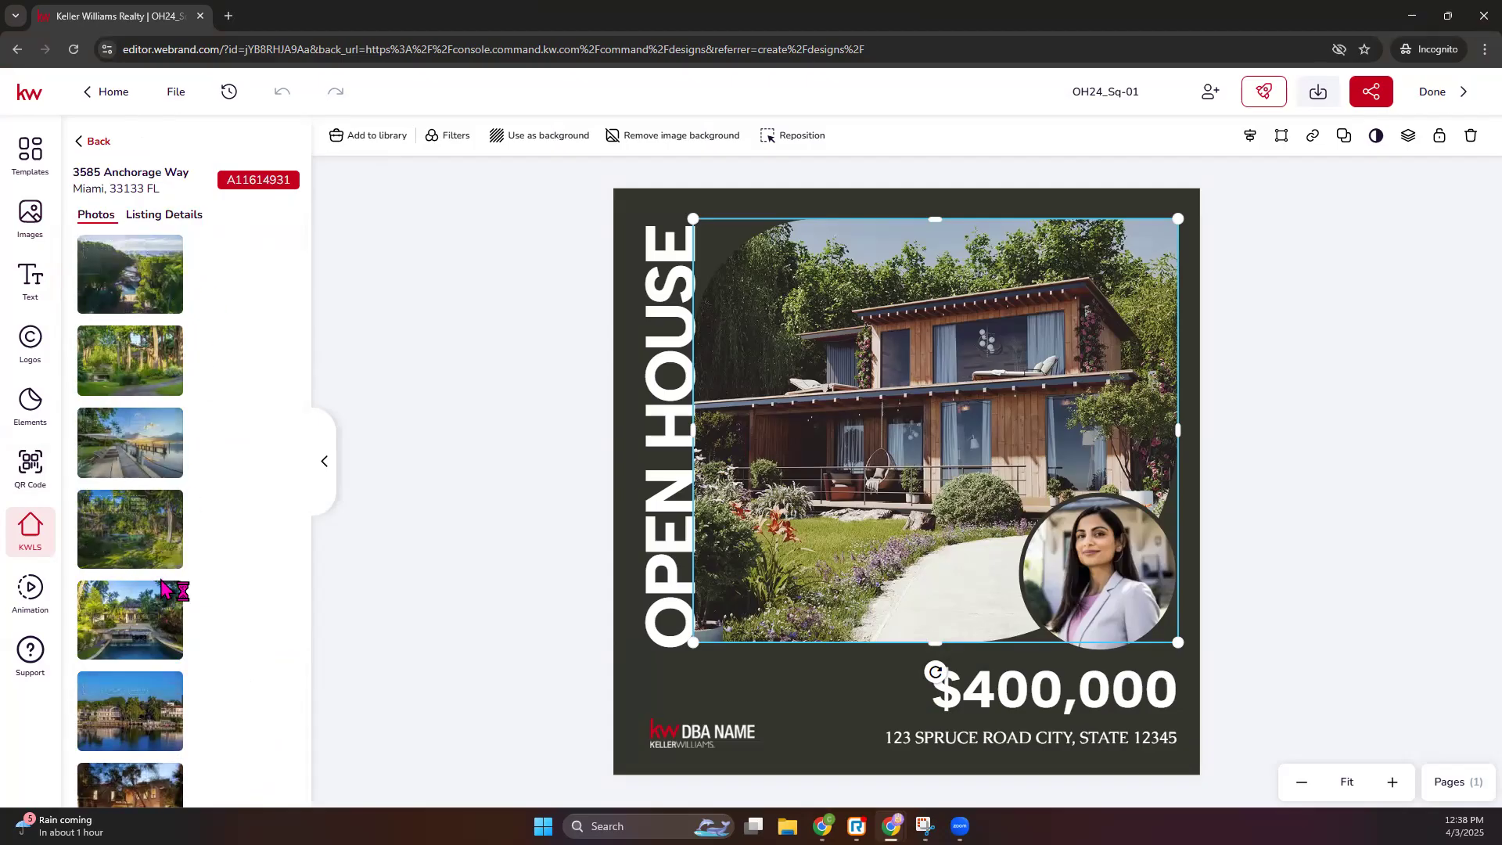
click(165, 215)
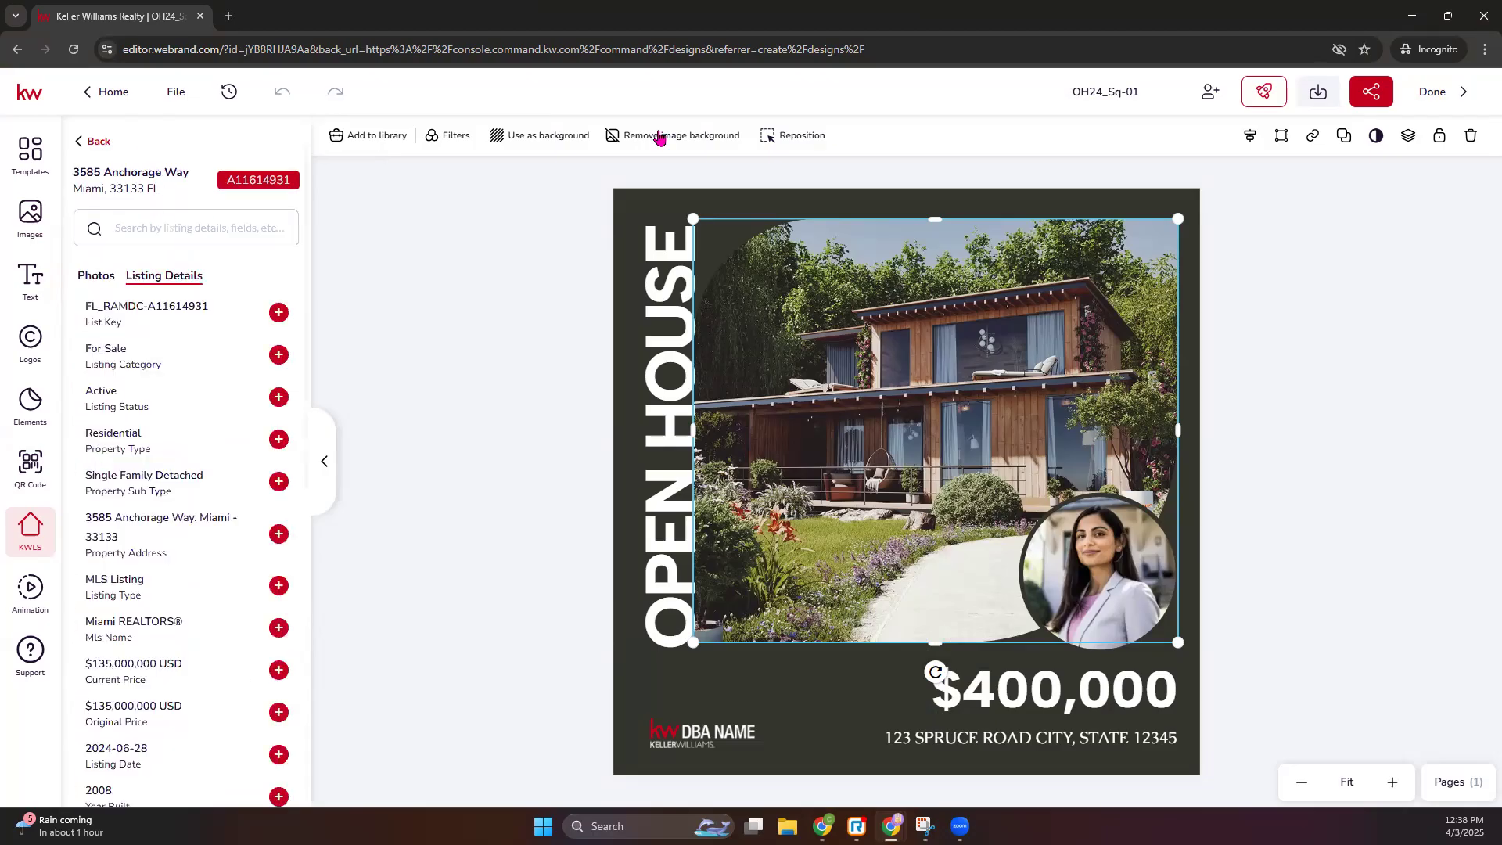
scroll(234, 561, down, 3)
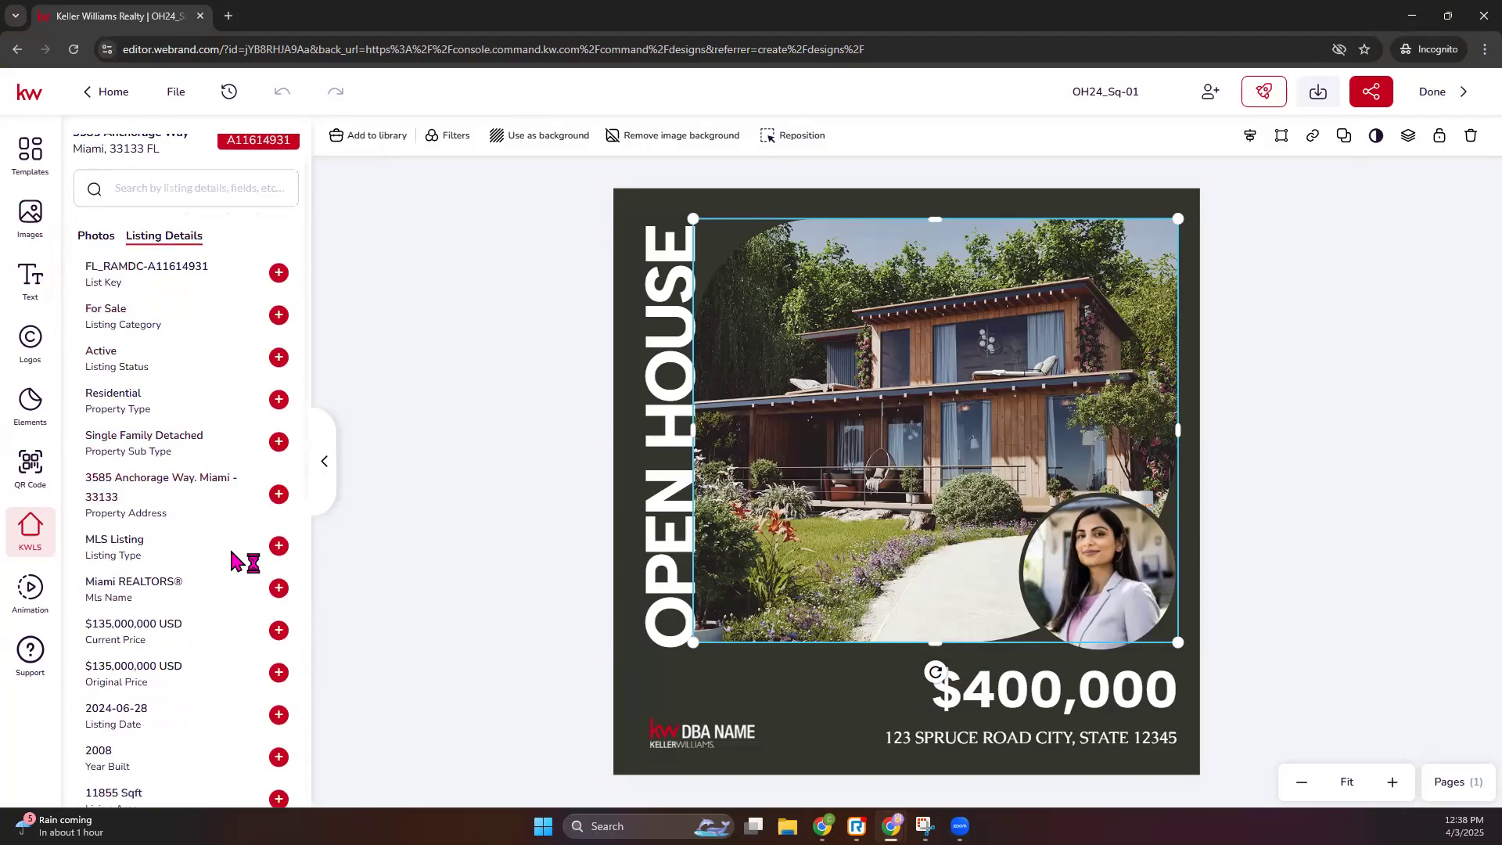
scroll(195, 603, down, 5)
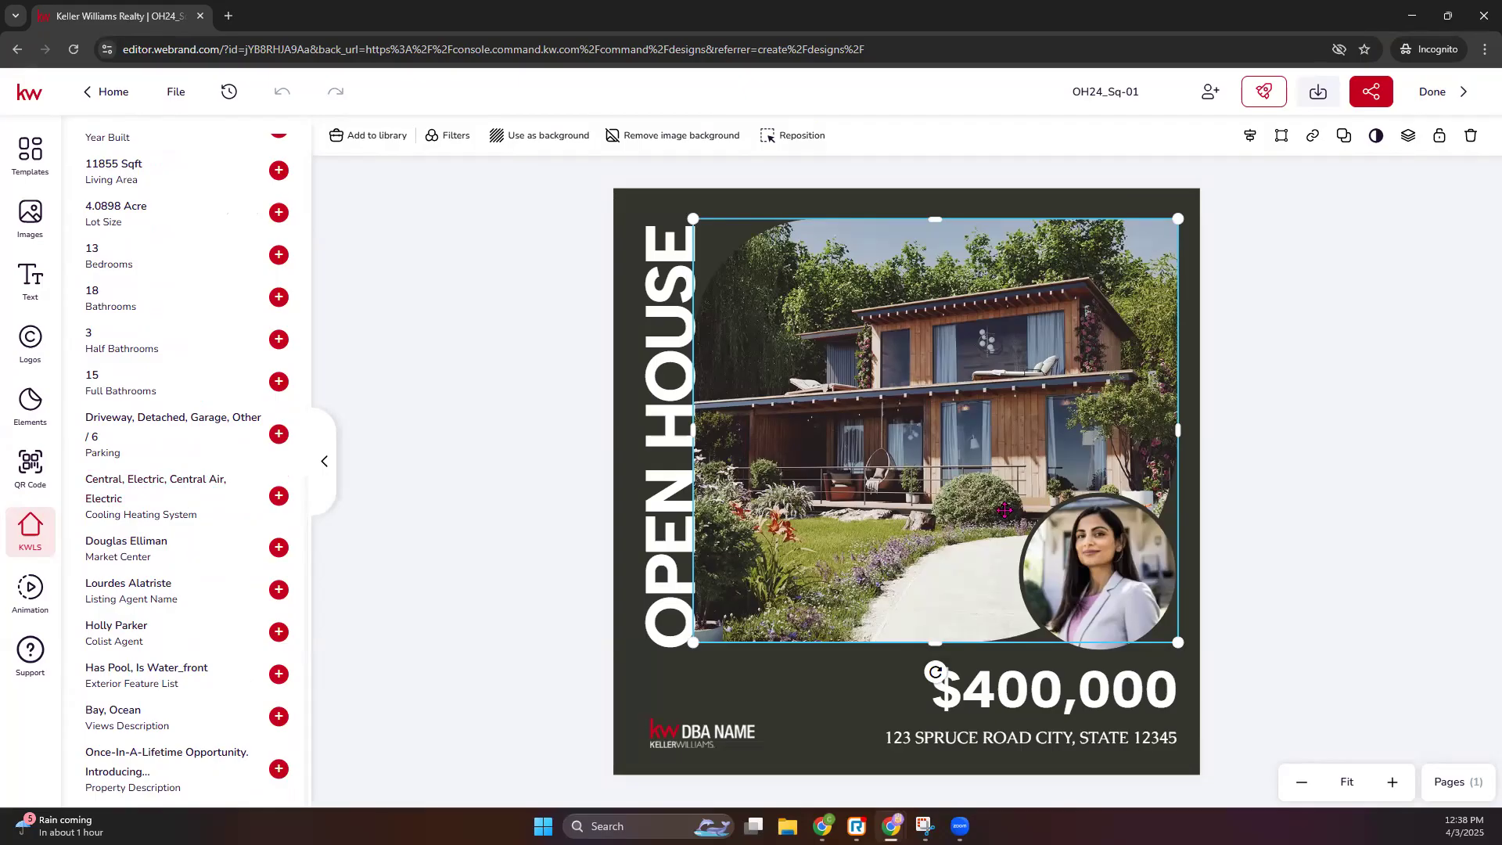
scroll(177, 581, up, 6)
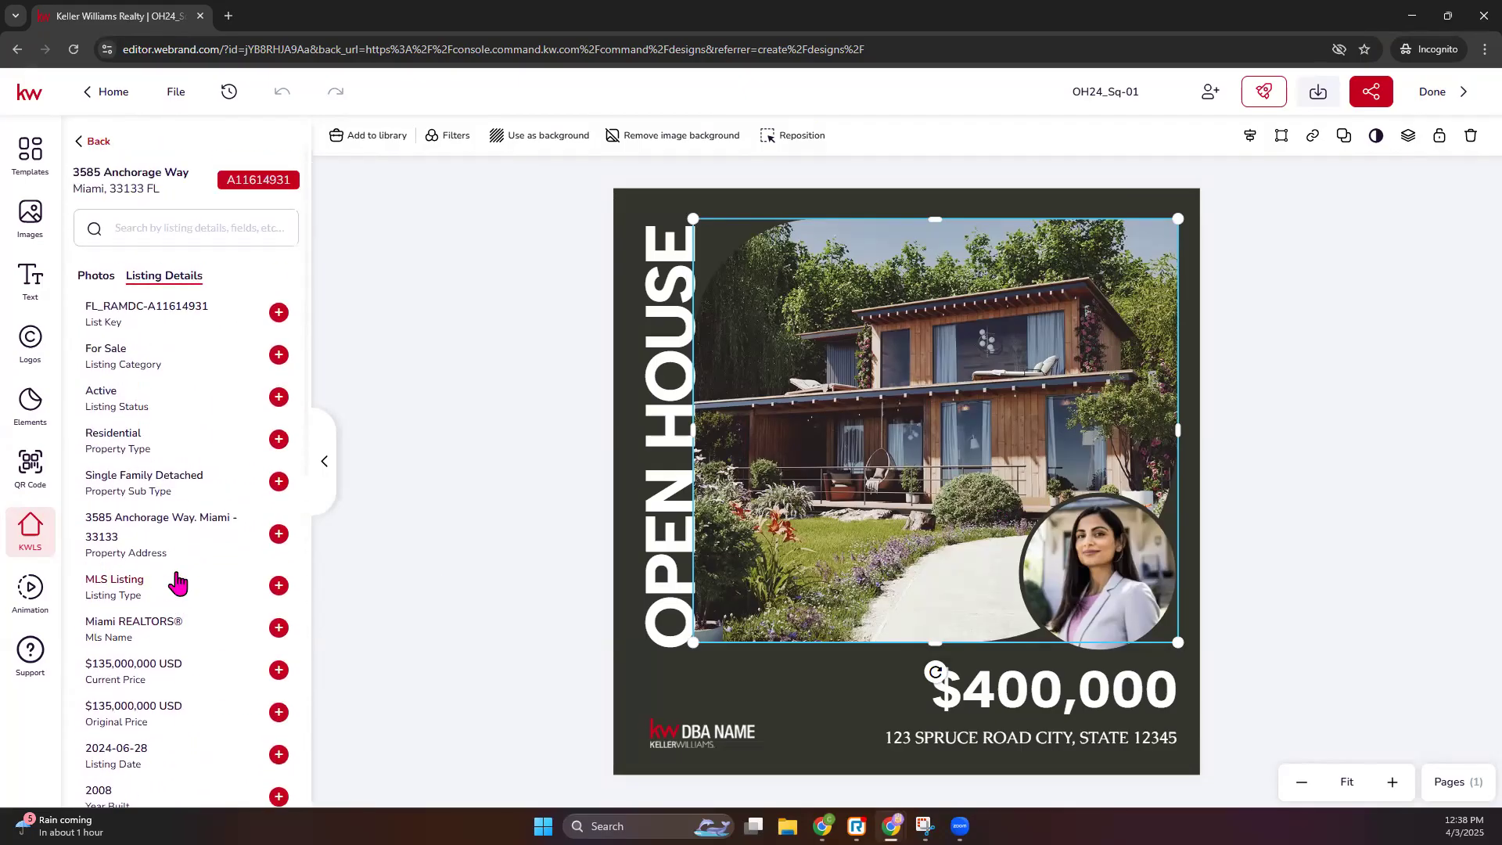
- Return to the listing's photos and use one to replace the design's main house image
click(96, 277)
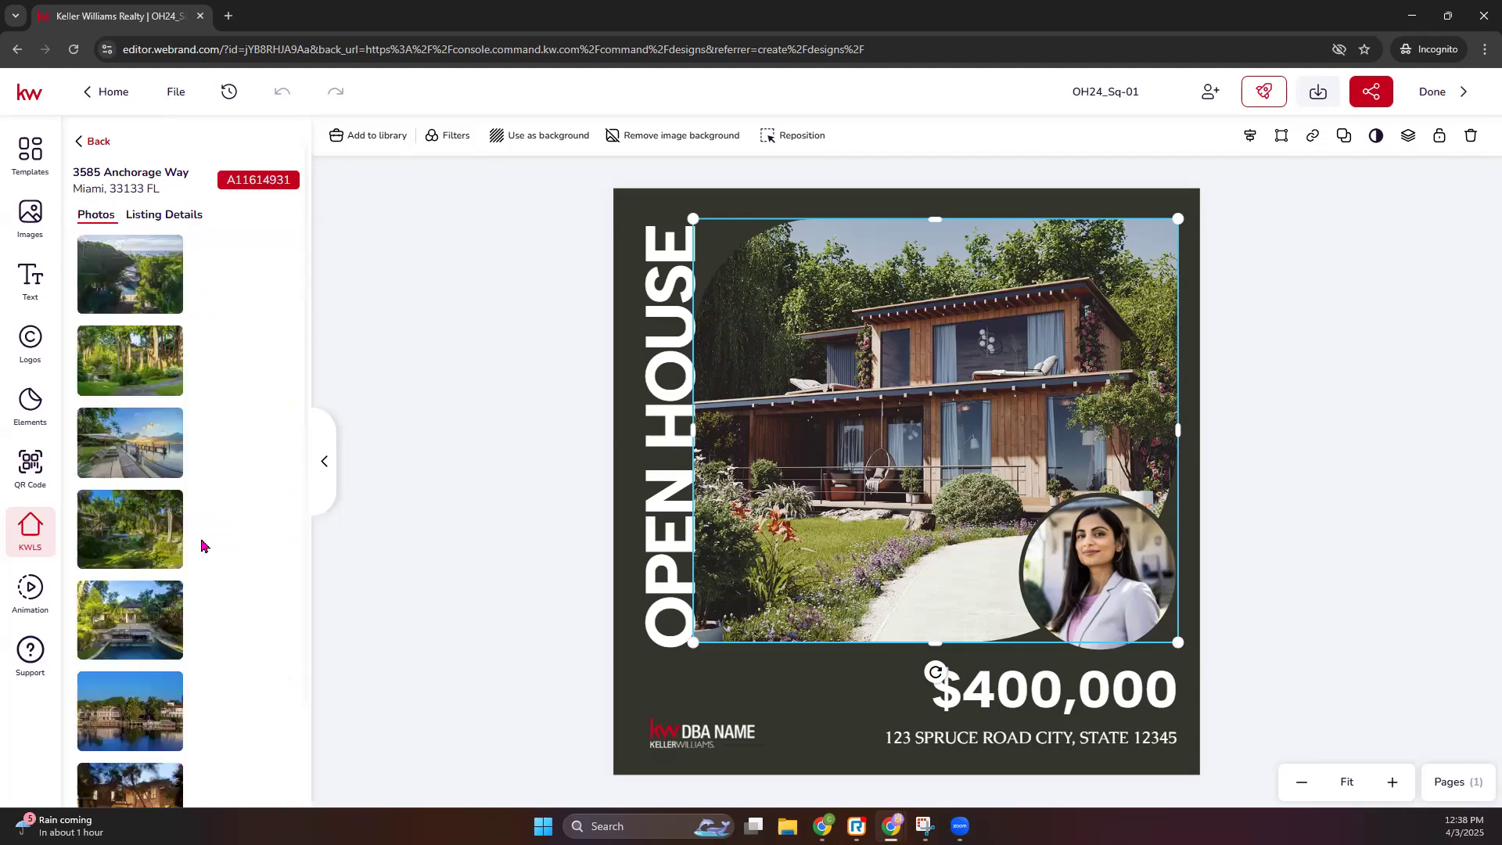
scroll(145, 519, down, 3)
mouse_move(123, 786)
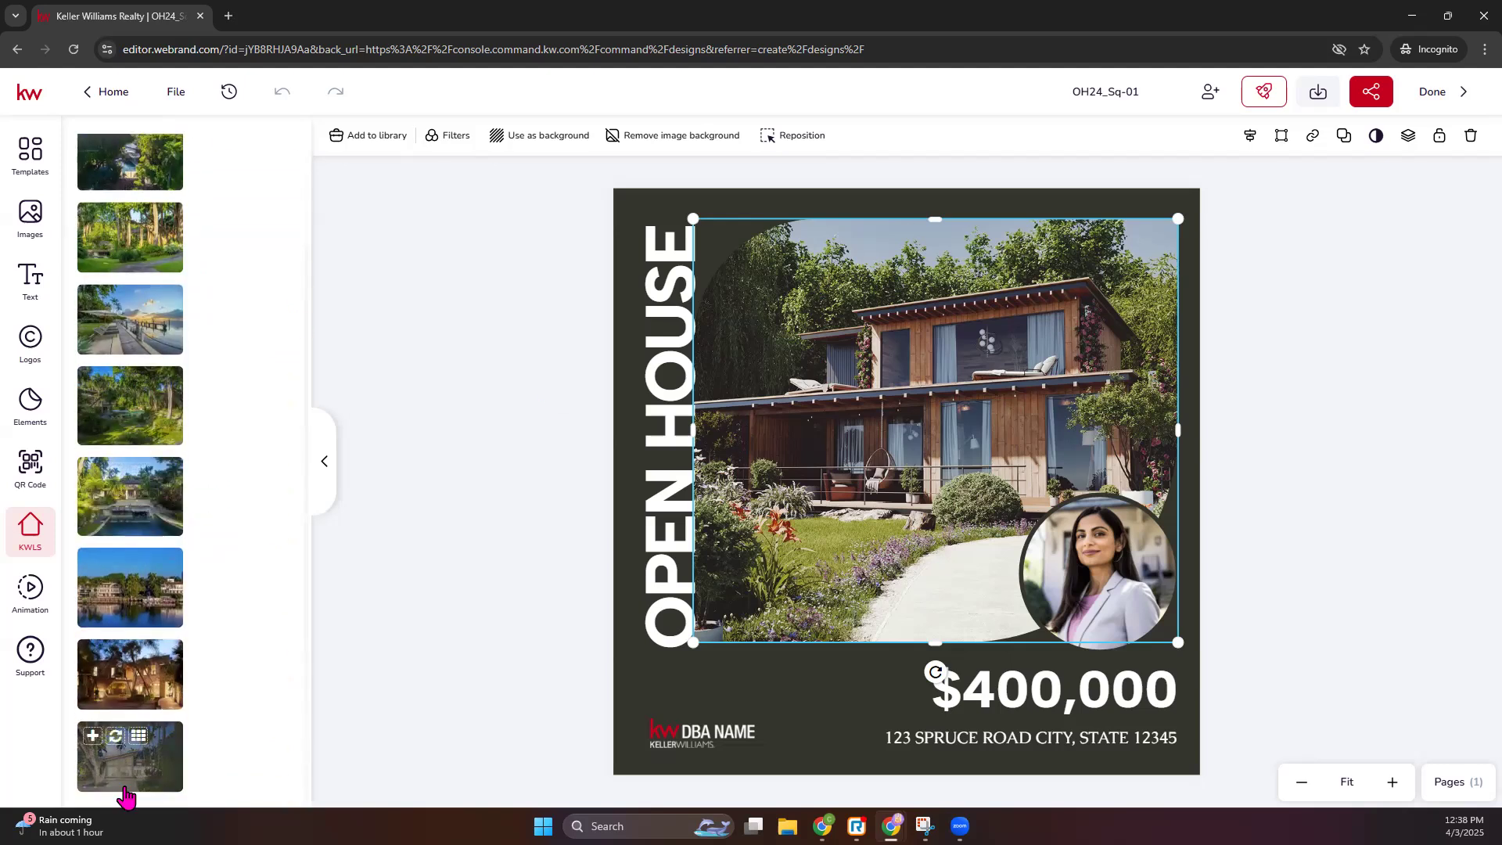
click(115, 736)
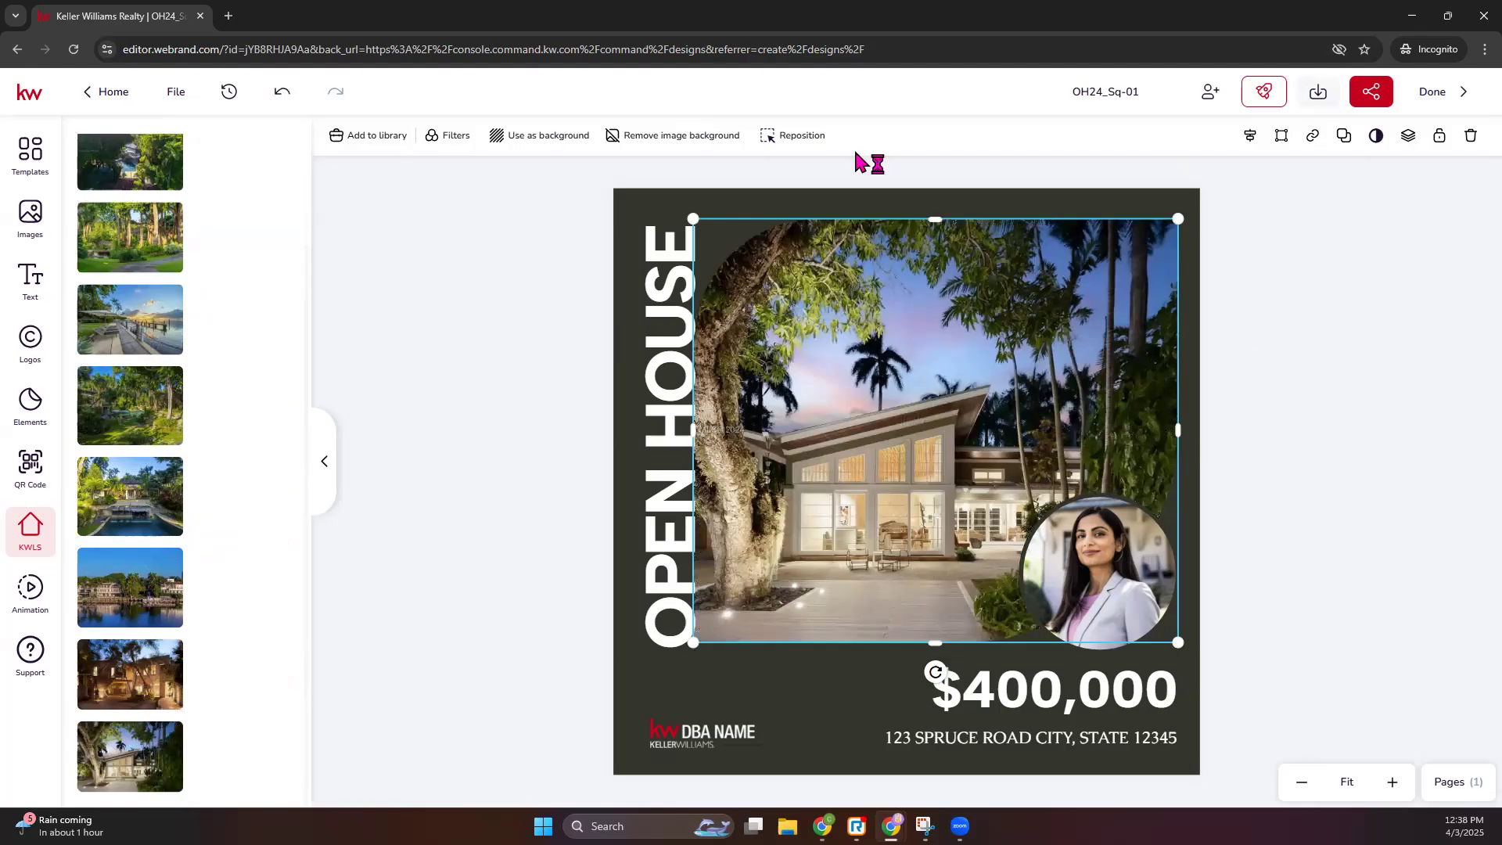
- Select the agent's circular portrait and show My Assets in the image library
click(1103, 570)
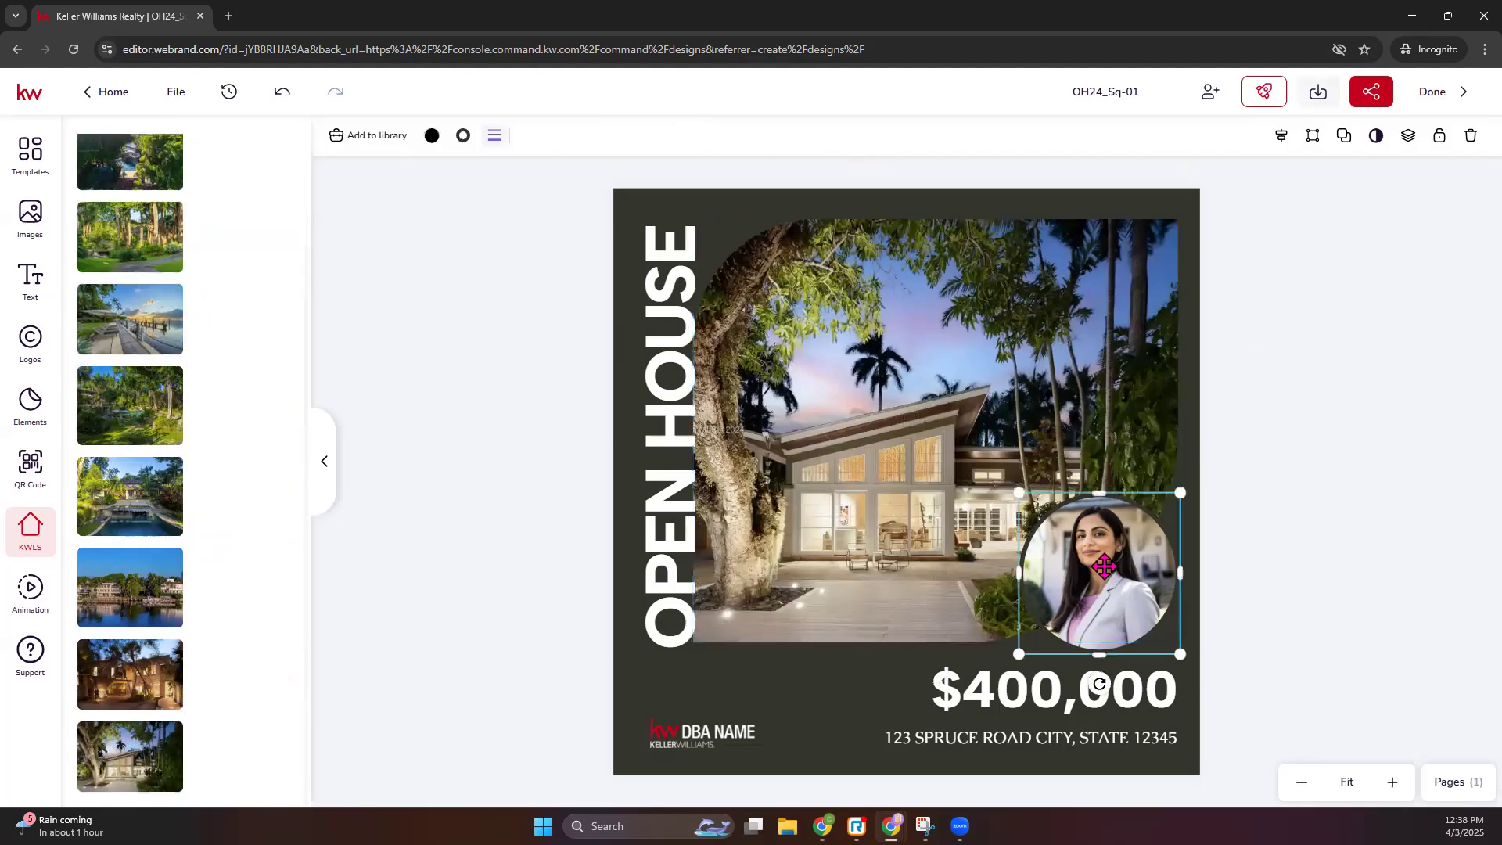
click(35, 223)
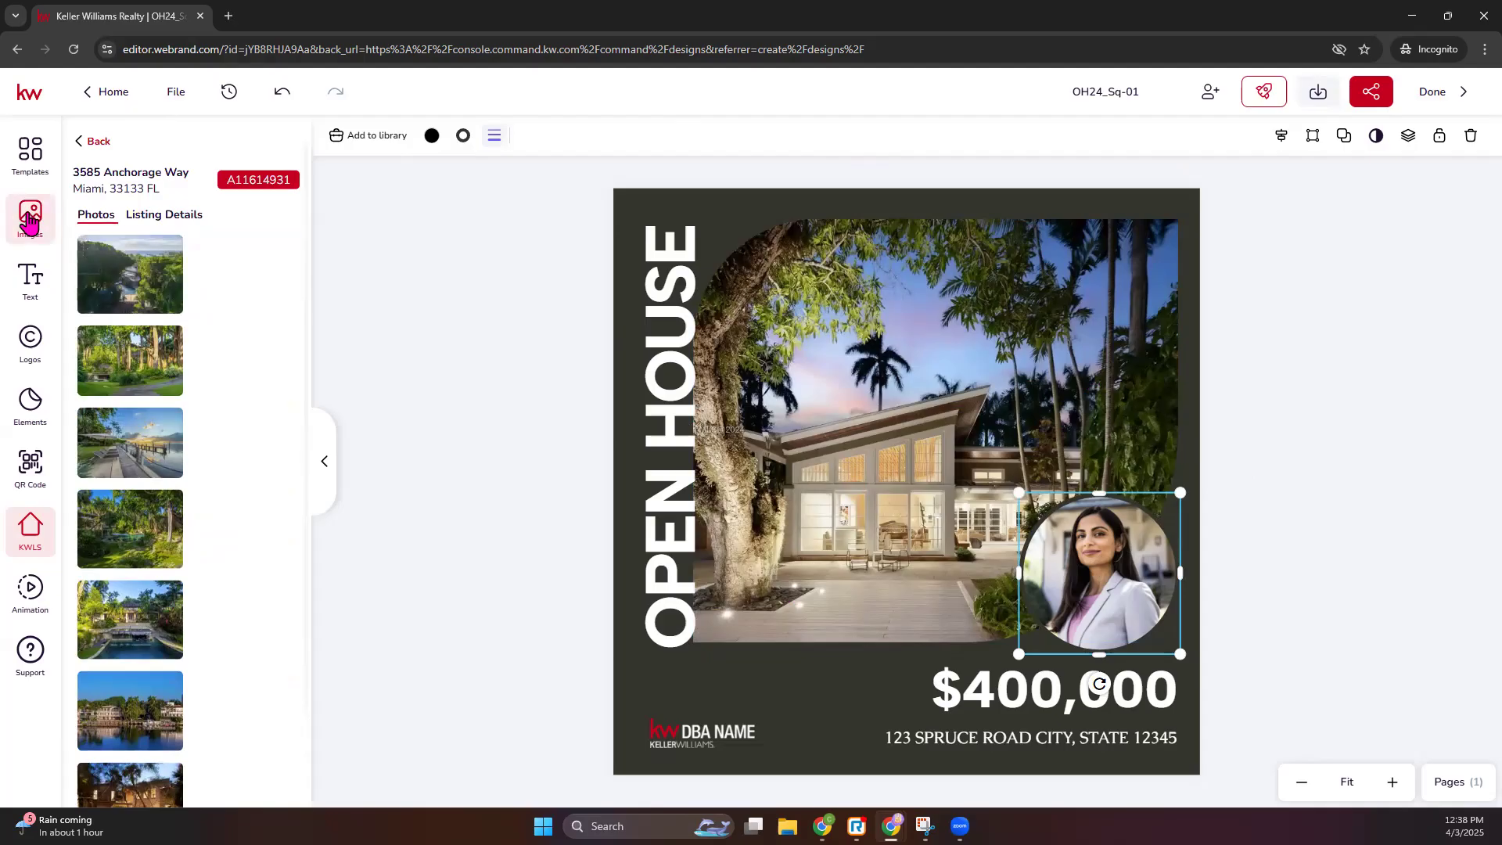
click(217, 145)
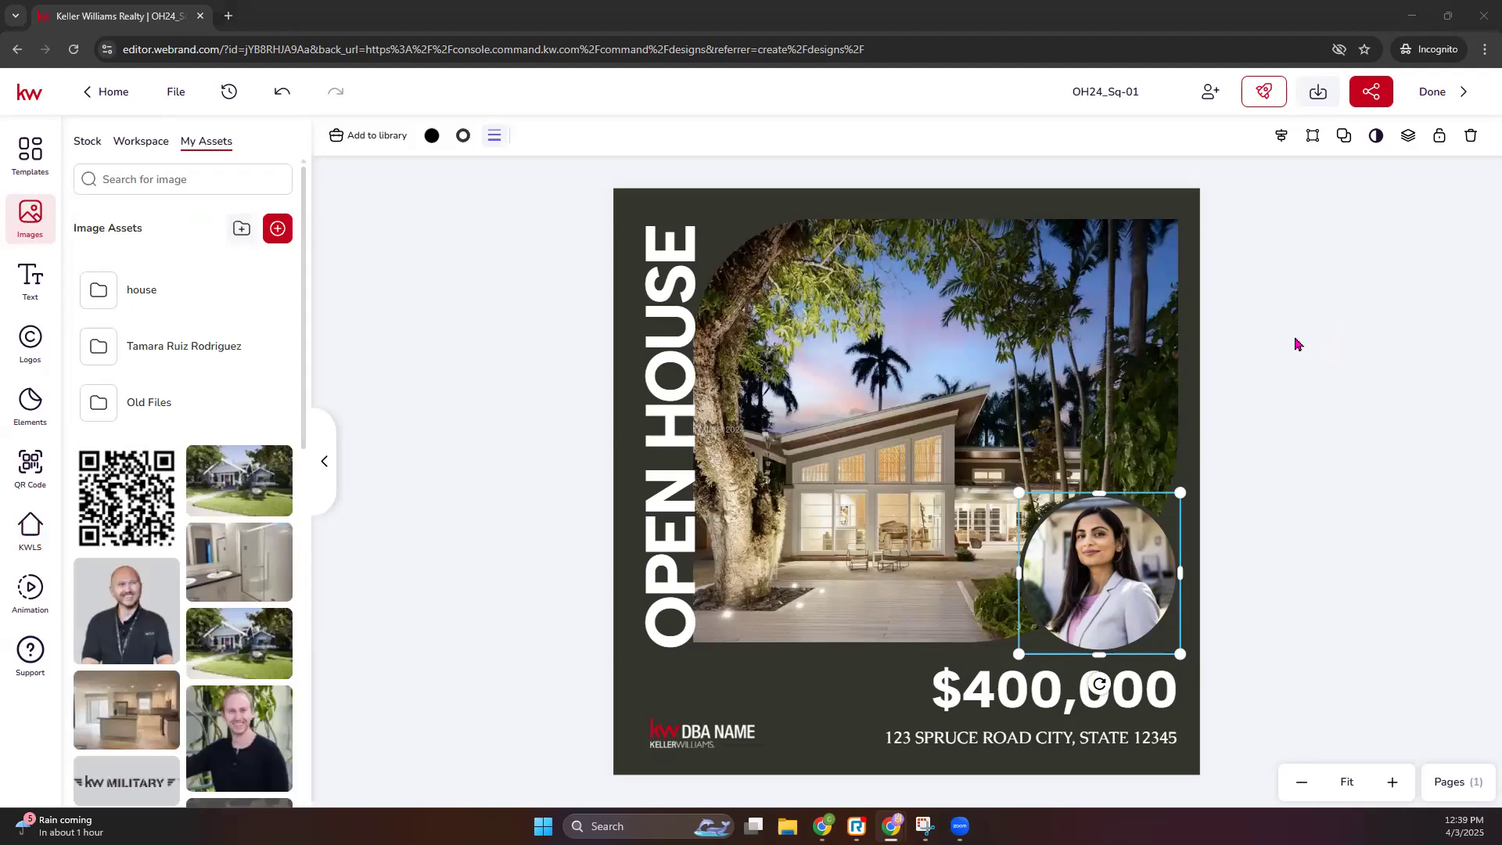
- Undo the last portrait change, zoom the design to 90% and reposition the portrait
scroll(126, 632, down, 2)
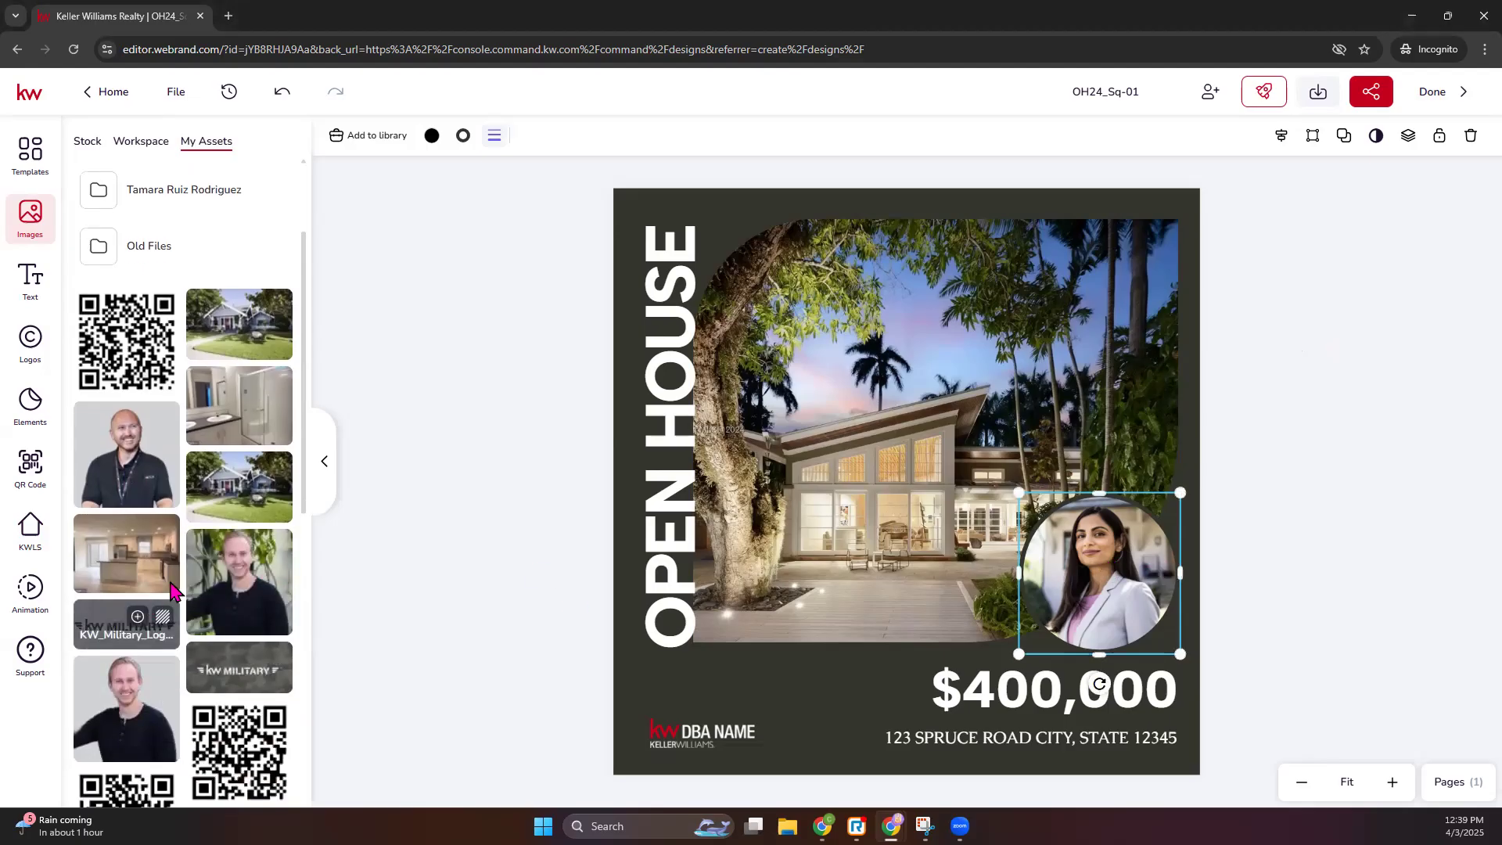
key(Escape)
click(1100, 559)
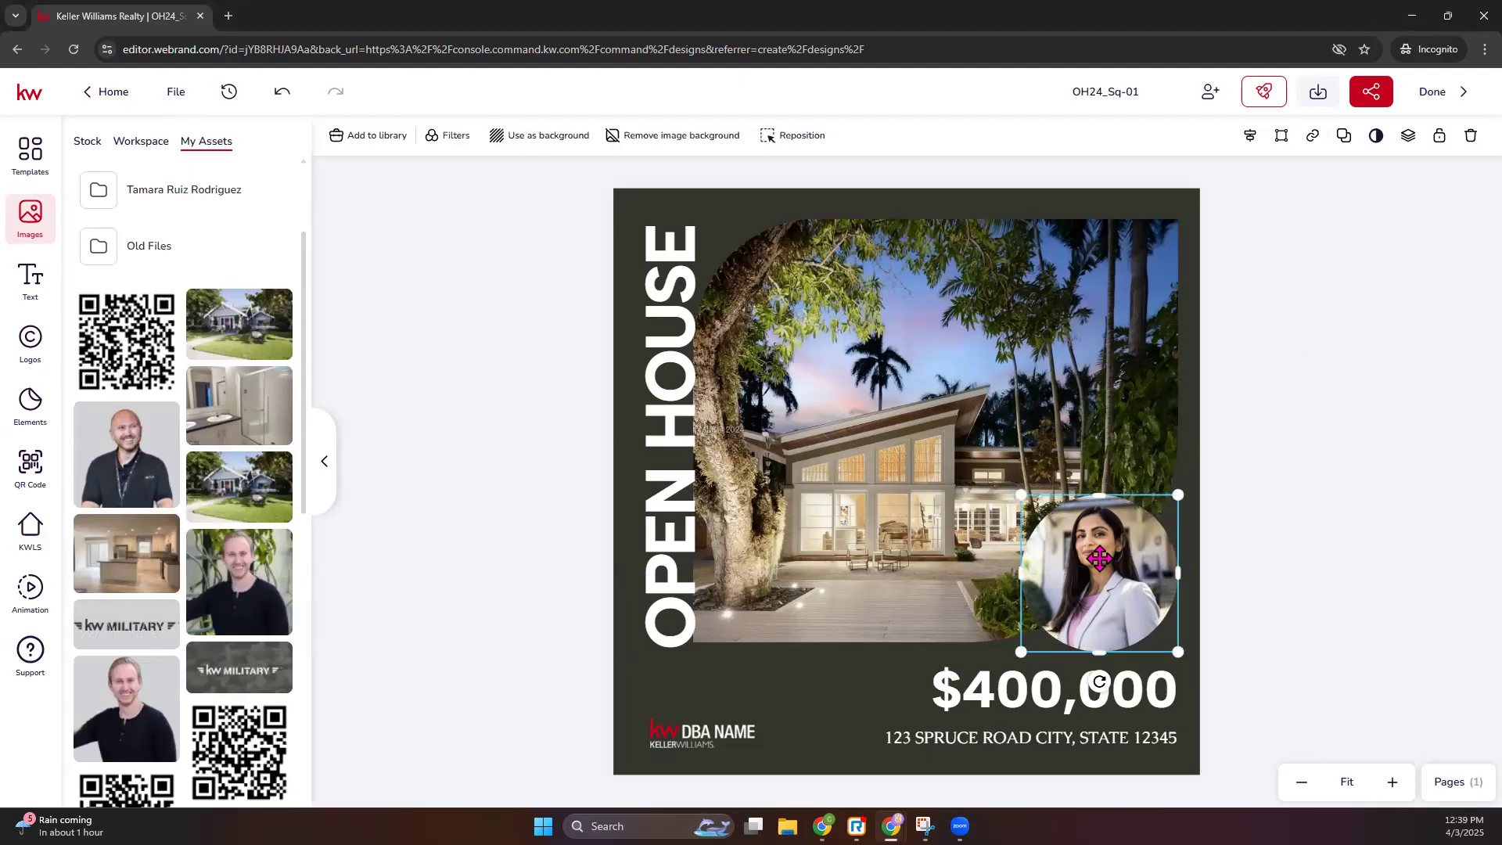
key(ctrl+z)
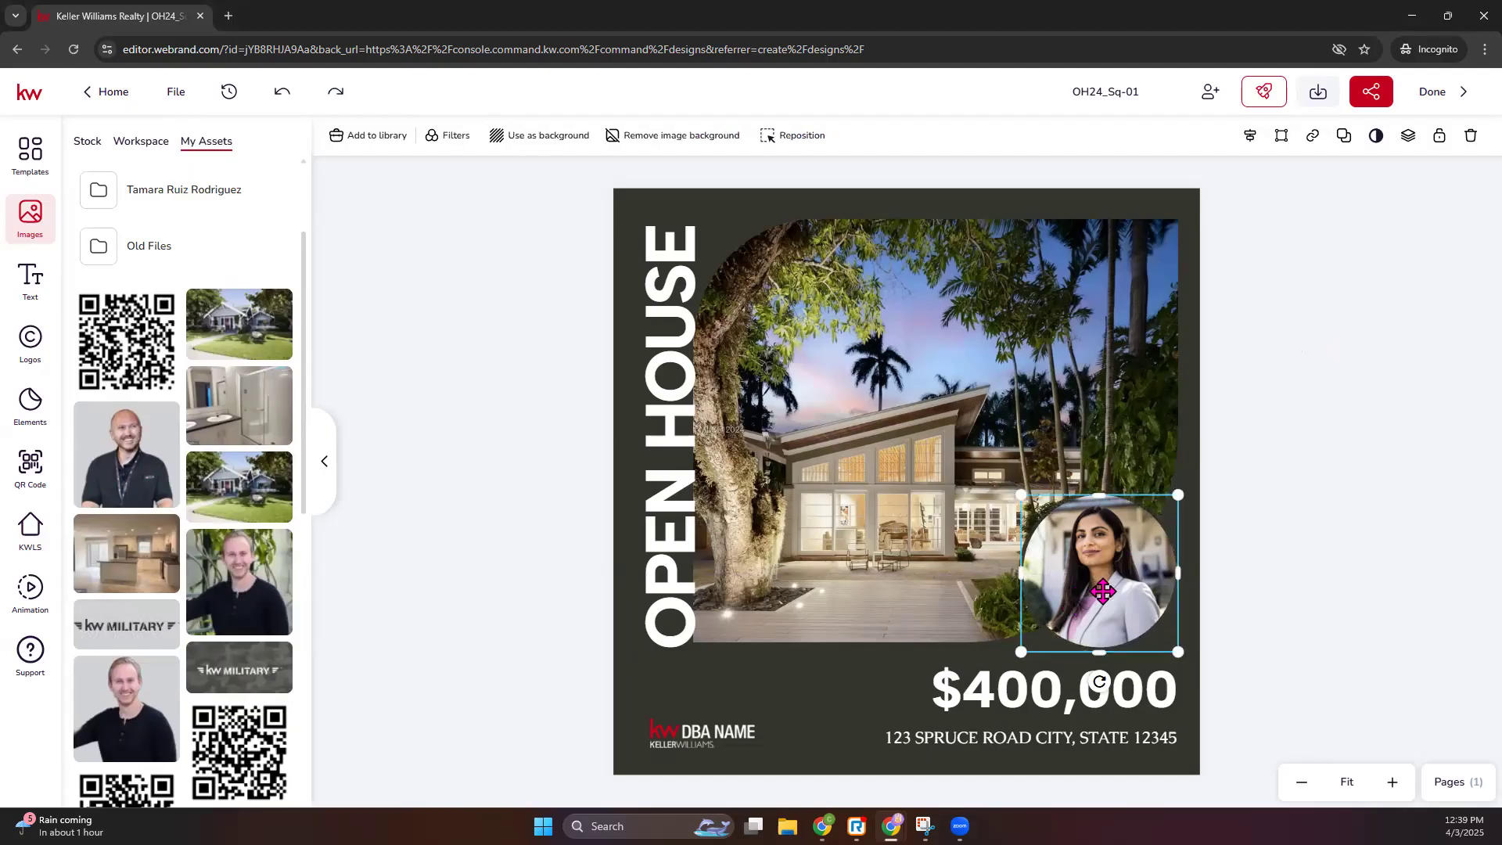
click(1260, 627)
click(1393, 781)
click(1393, 782)
drag(1120, 661, 949, 605)
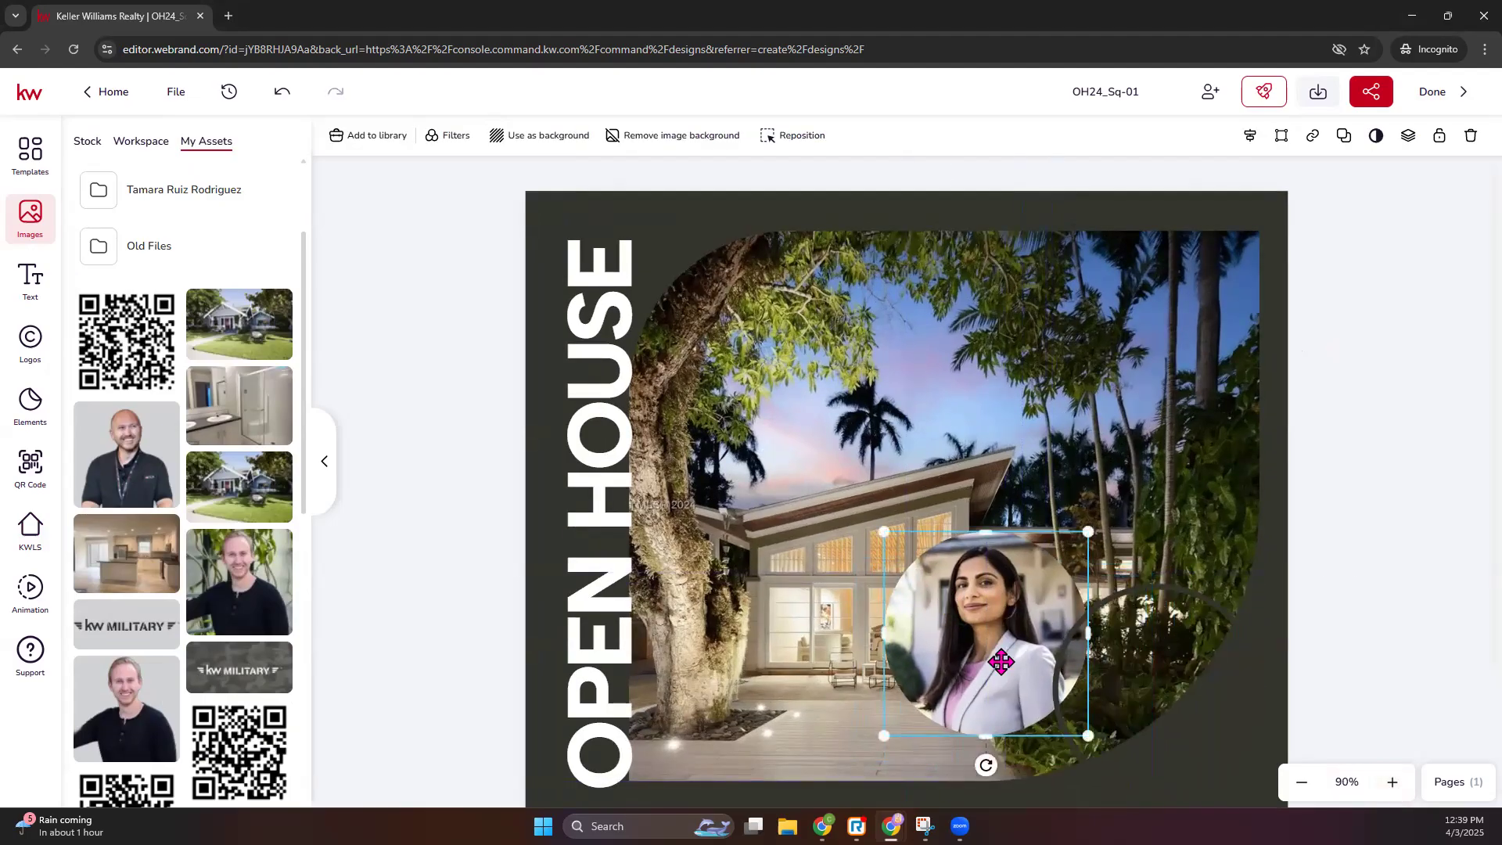
- Replace the portrait with the man's headshot from My Assets and move it lower-right
click(250, 547)
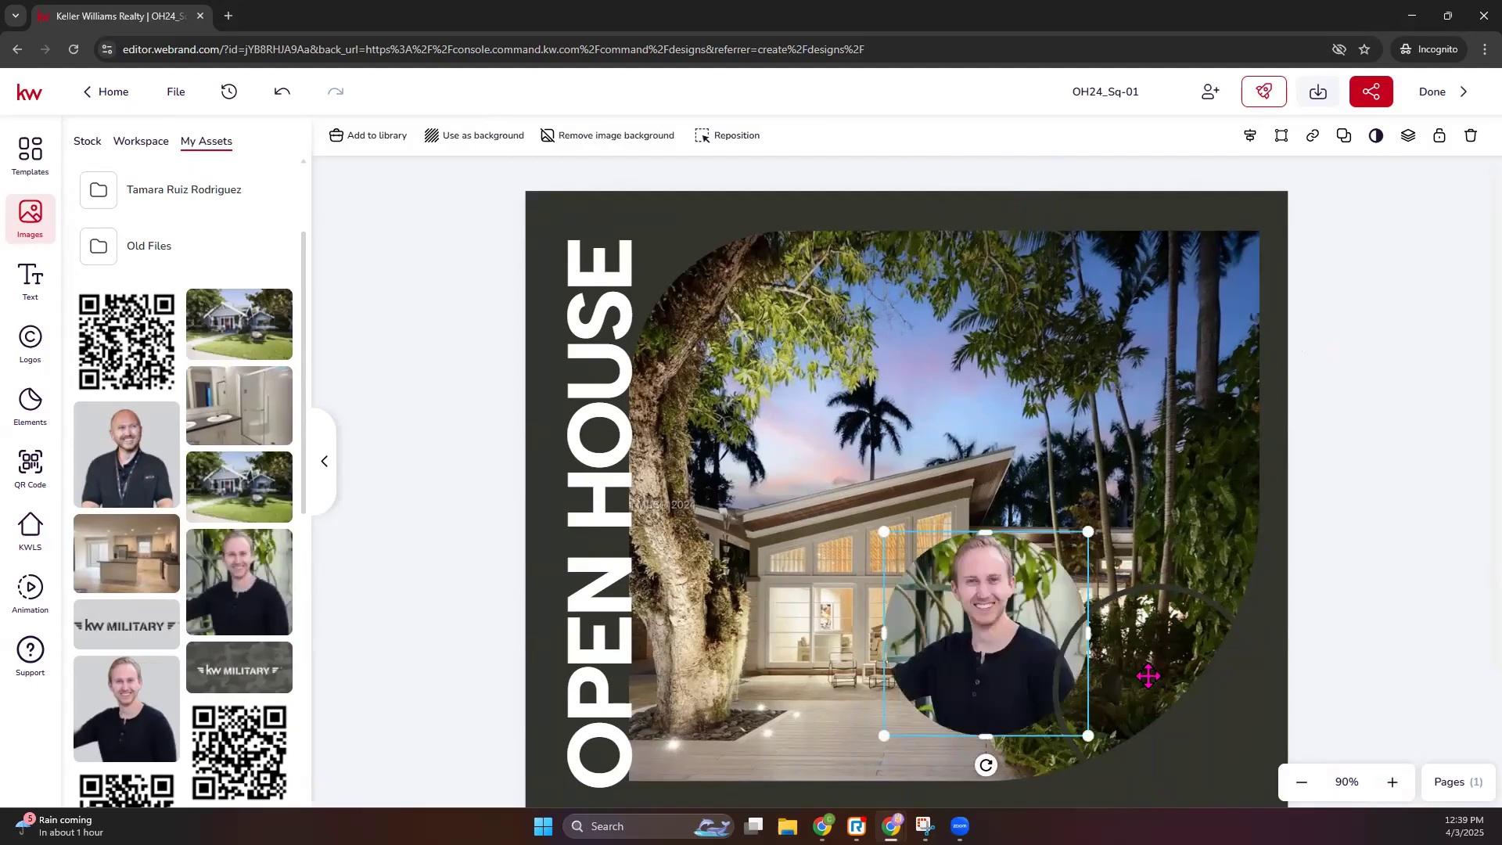
drag(1147, 671, 1174, 669)
click(1386, 651)
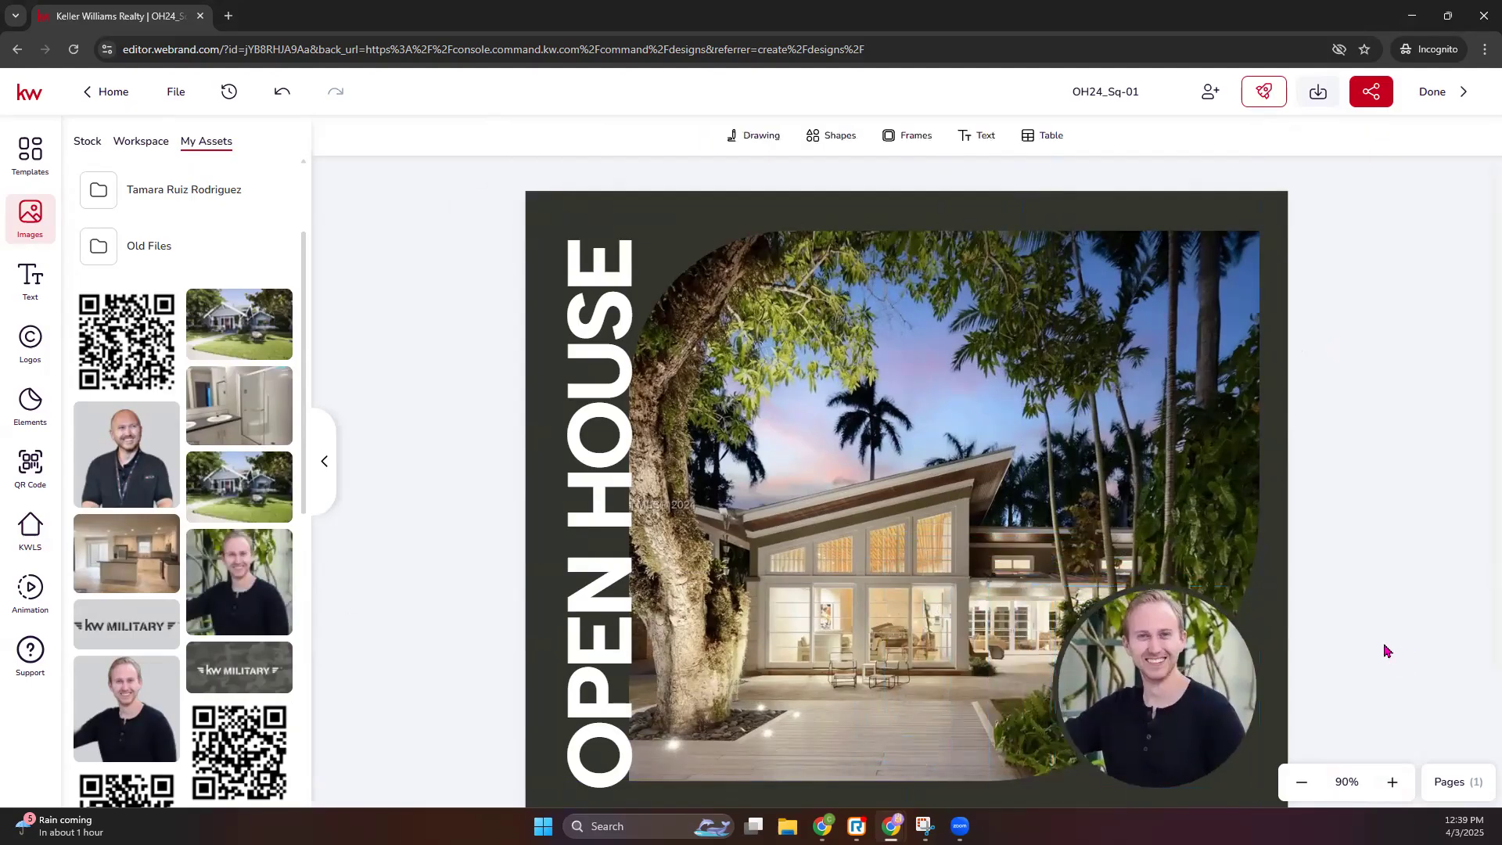
click(1102, 588)
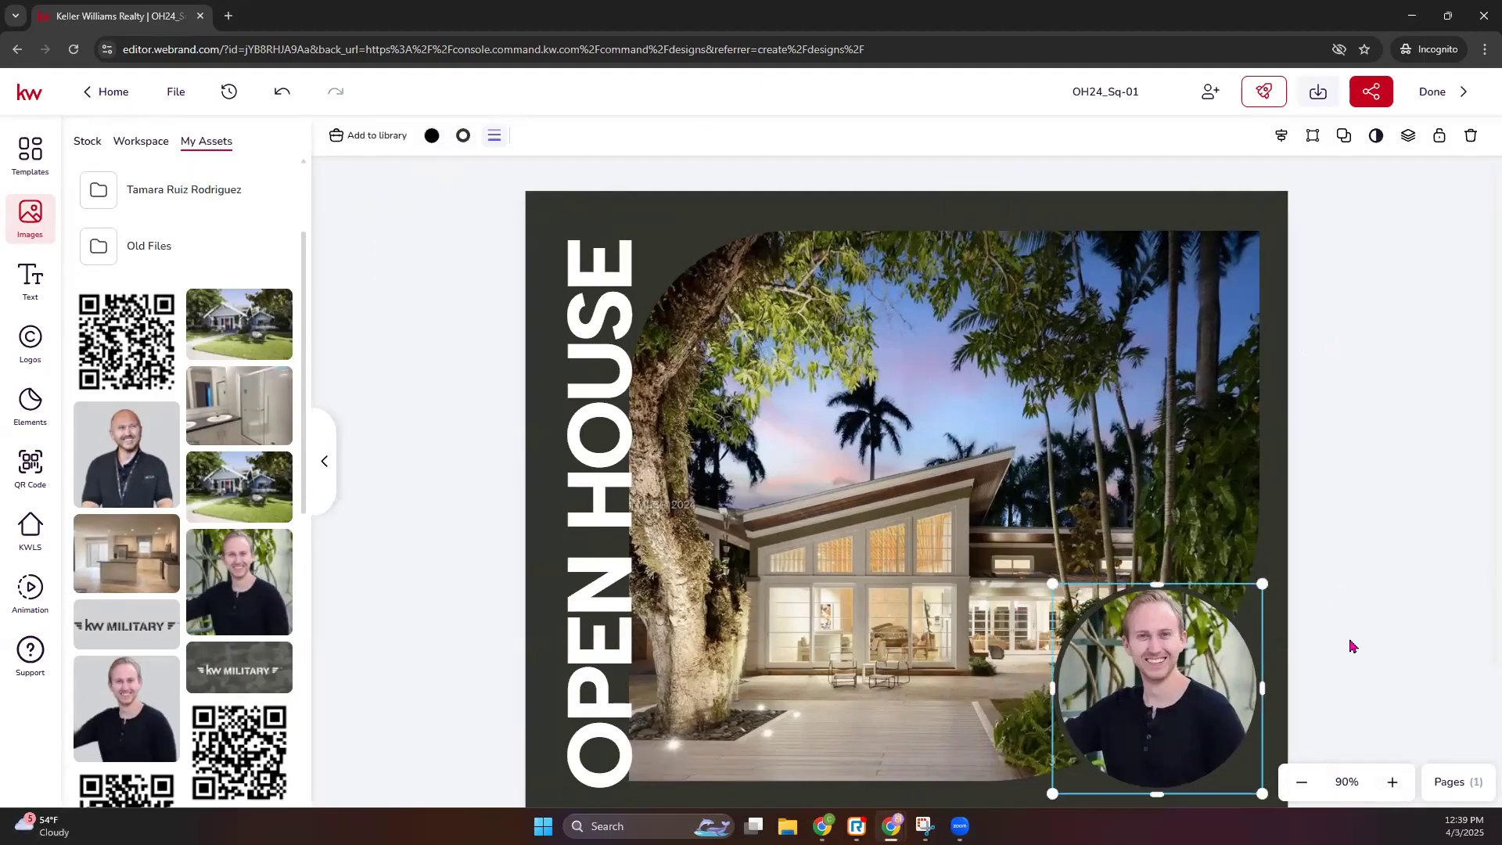
- Select the placeholder address text below the price and bring up the listing data panel
click(1327, 585)
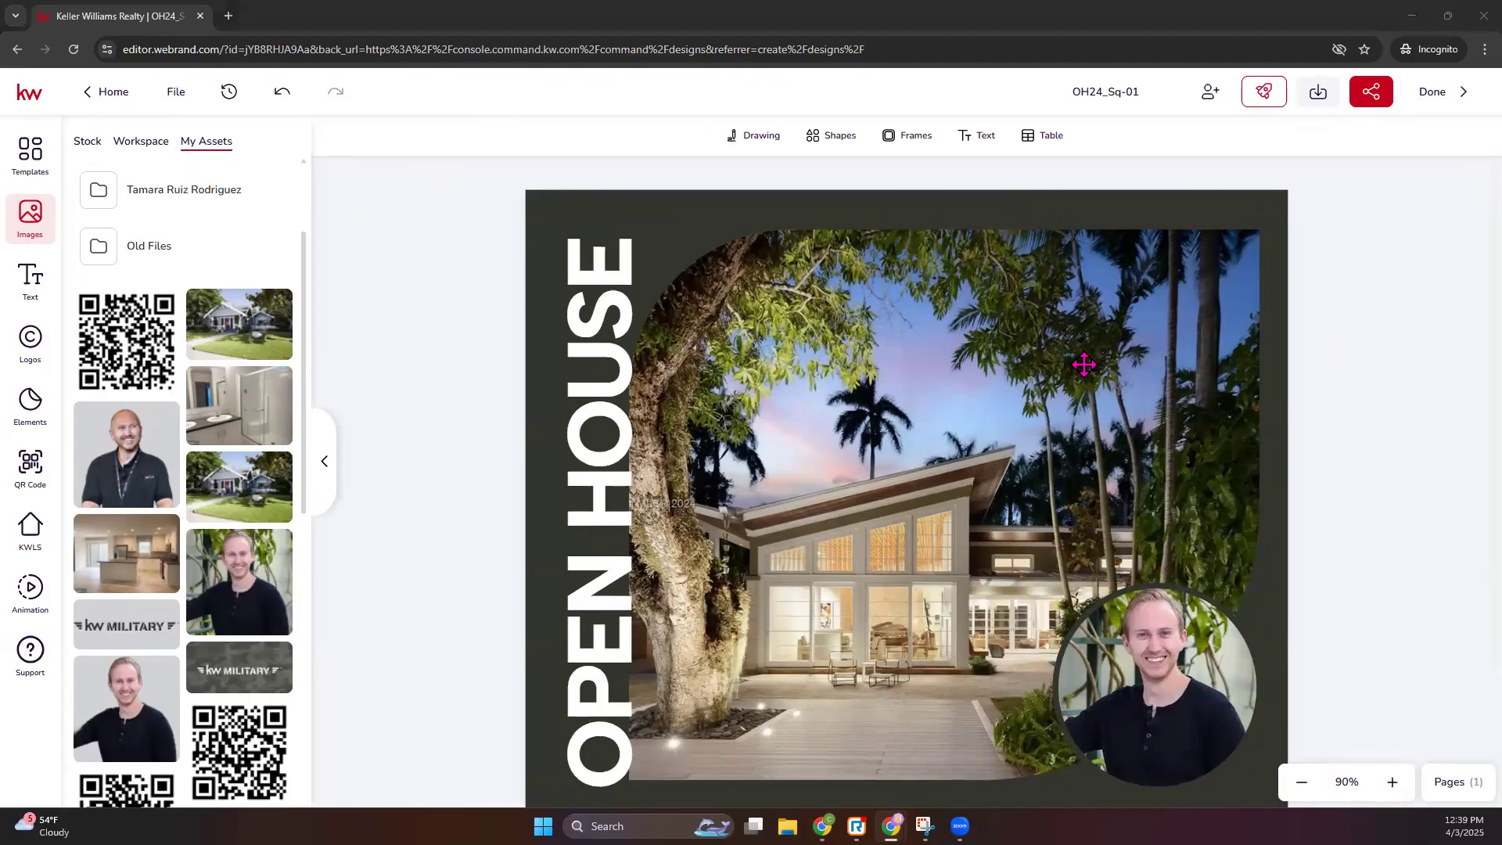
scroll(1086, 378, down, 2)
click(1029, 714)
click(1029, 727)
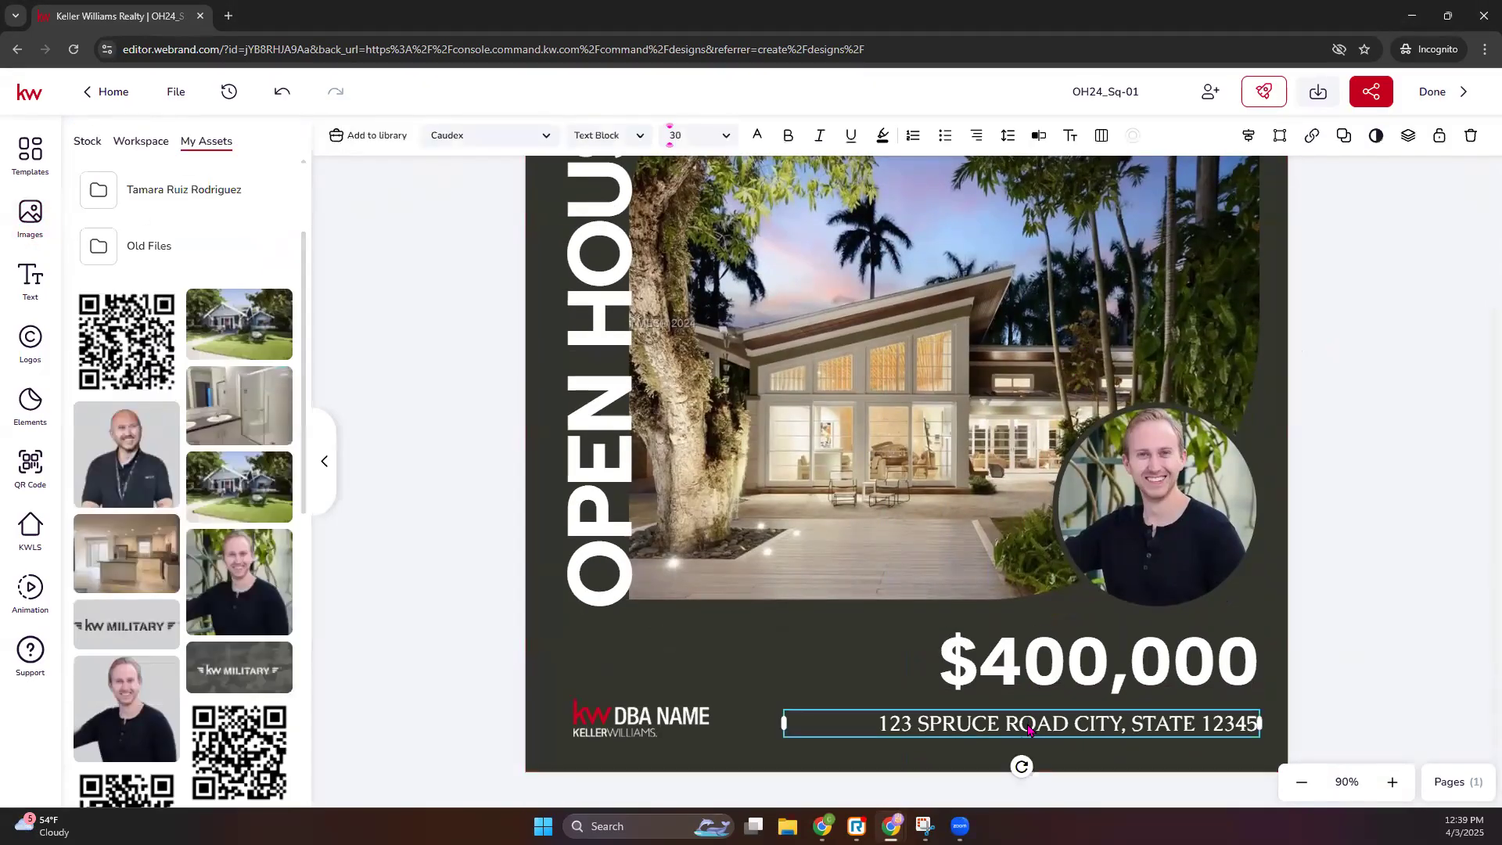
click(30, 532)
- Fill the address line with the listing's address, then browse logos in My Assets
click(182, 279)
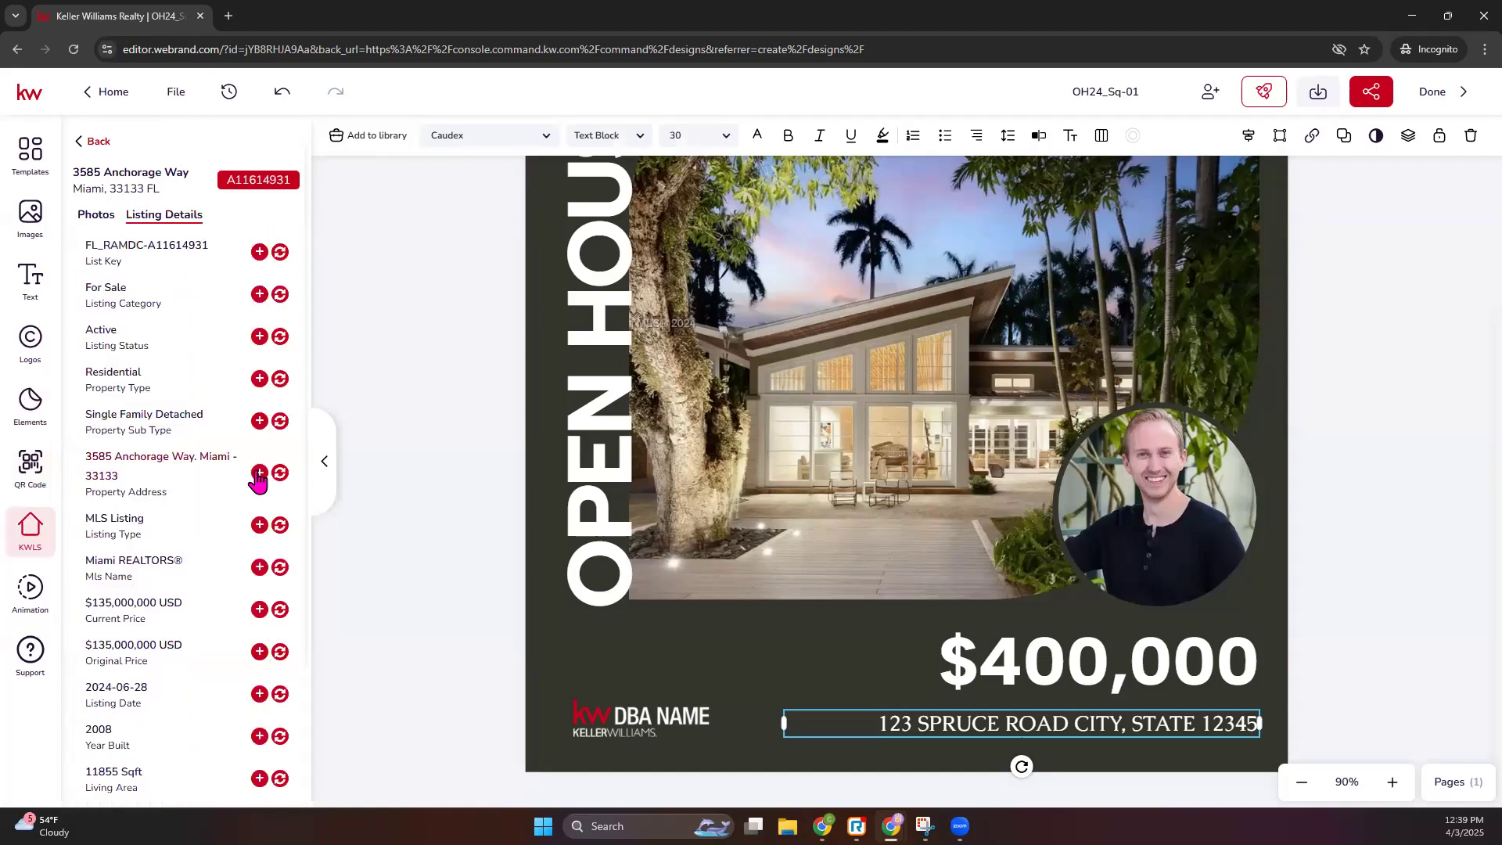
click(280, 474)
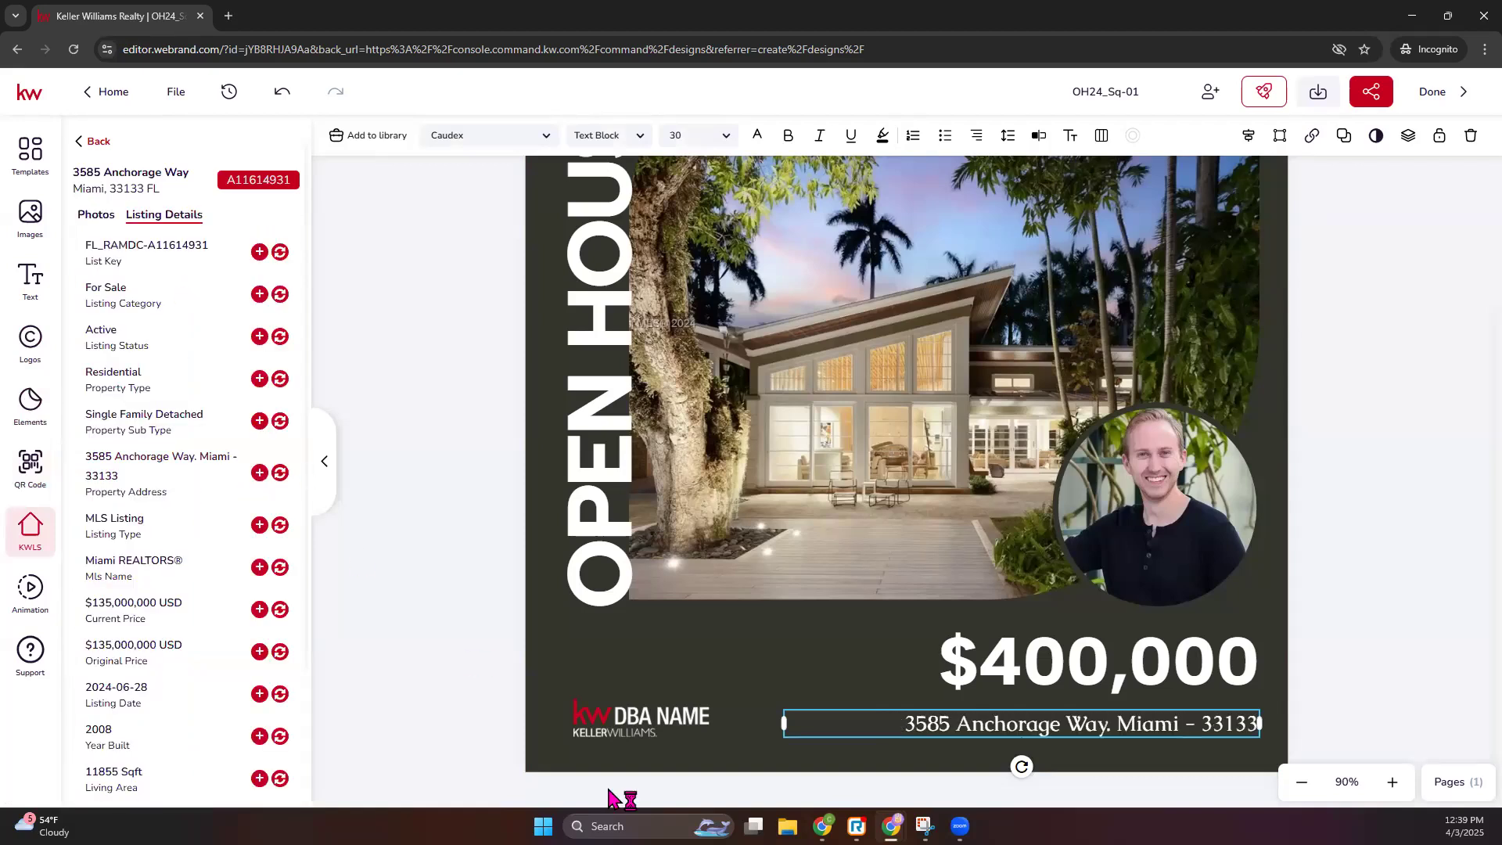
click(637, 715)
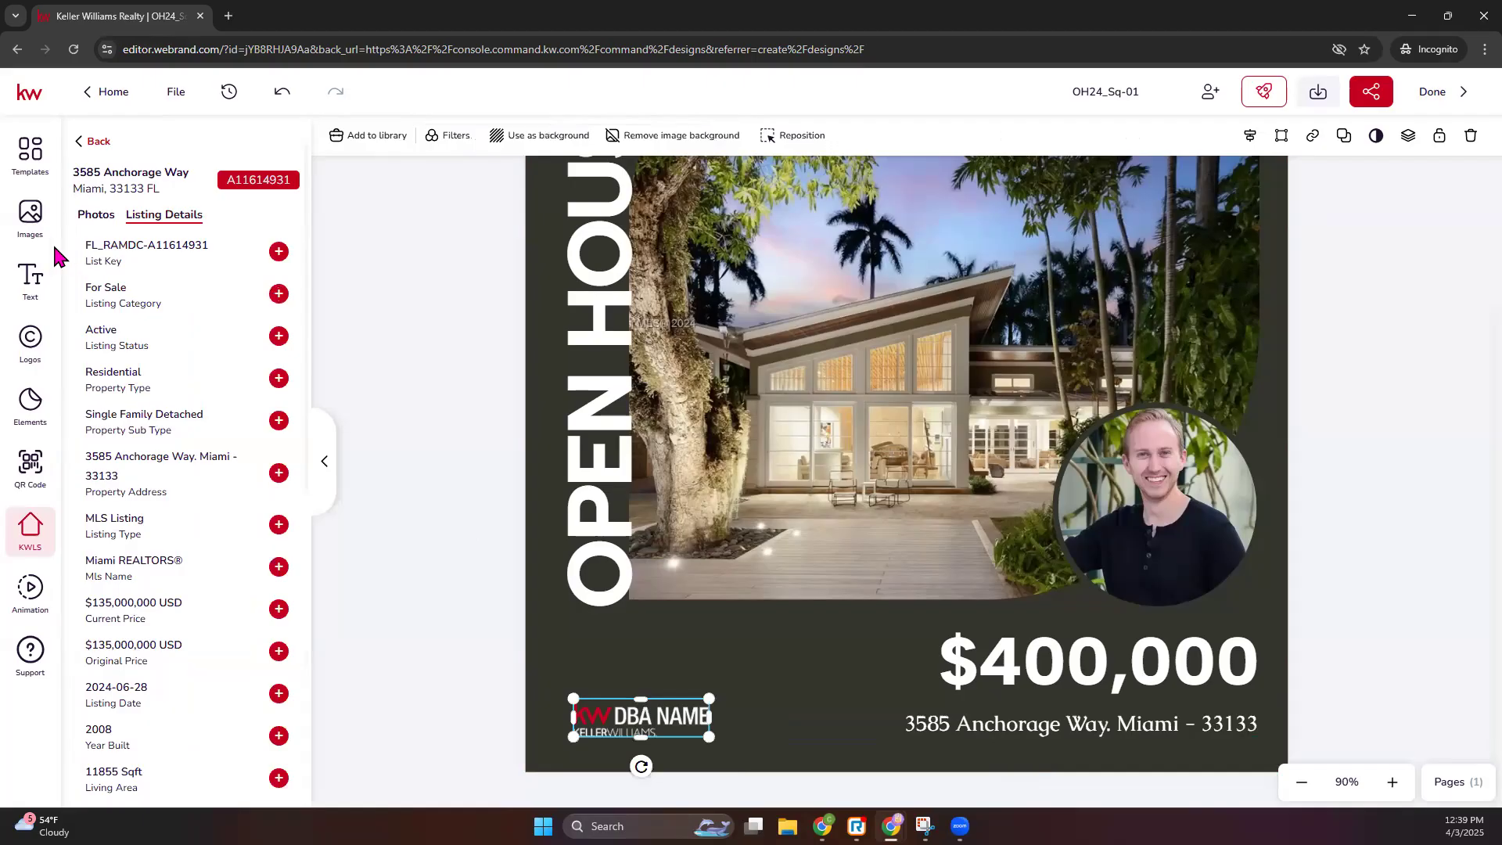
click(31, 221)
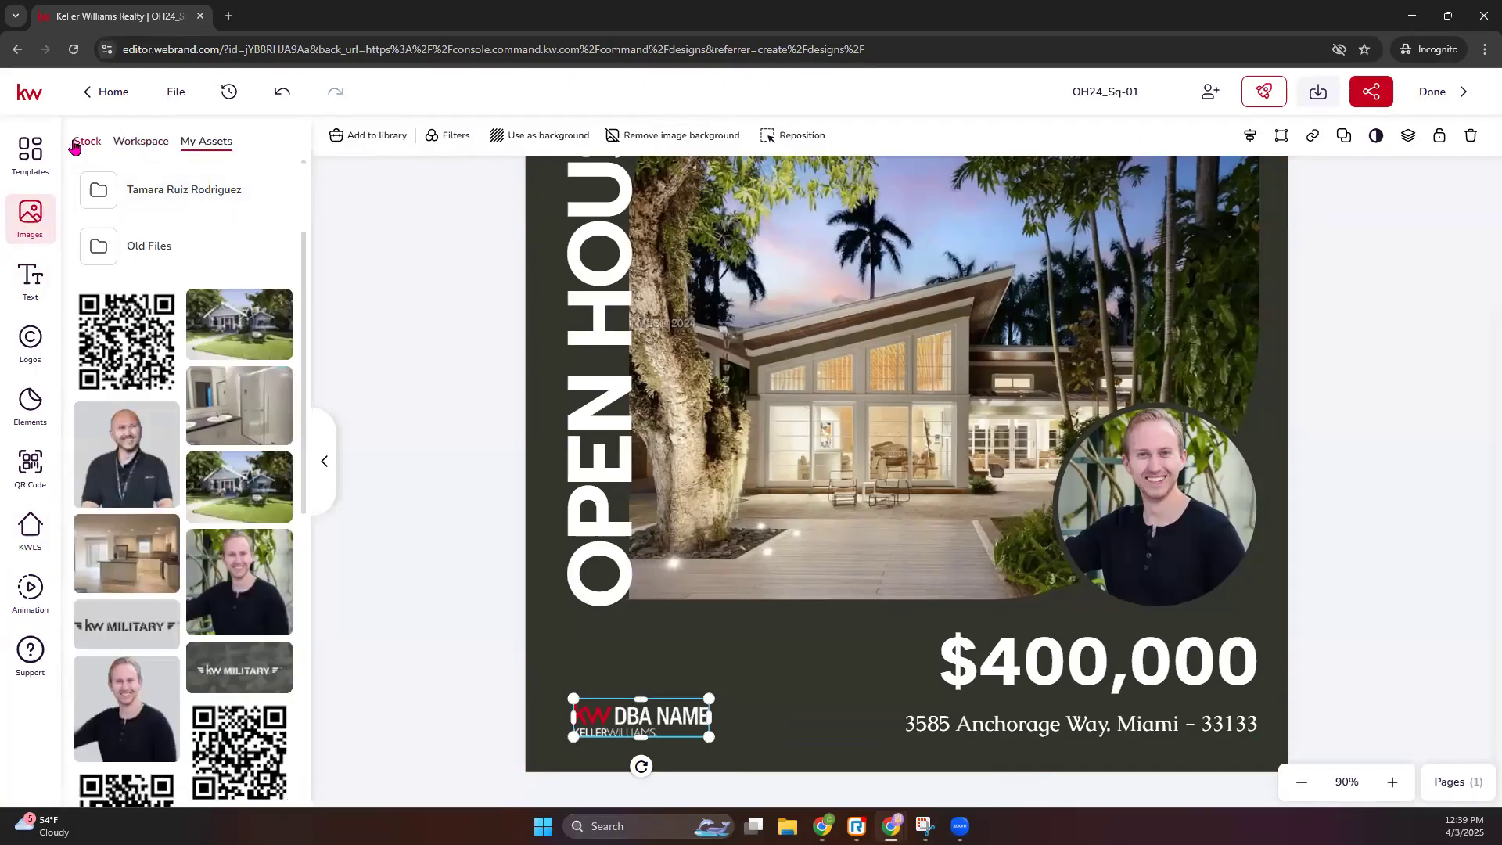
click(31, 363)
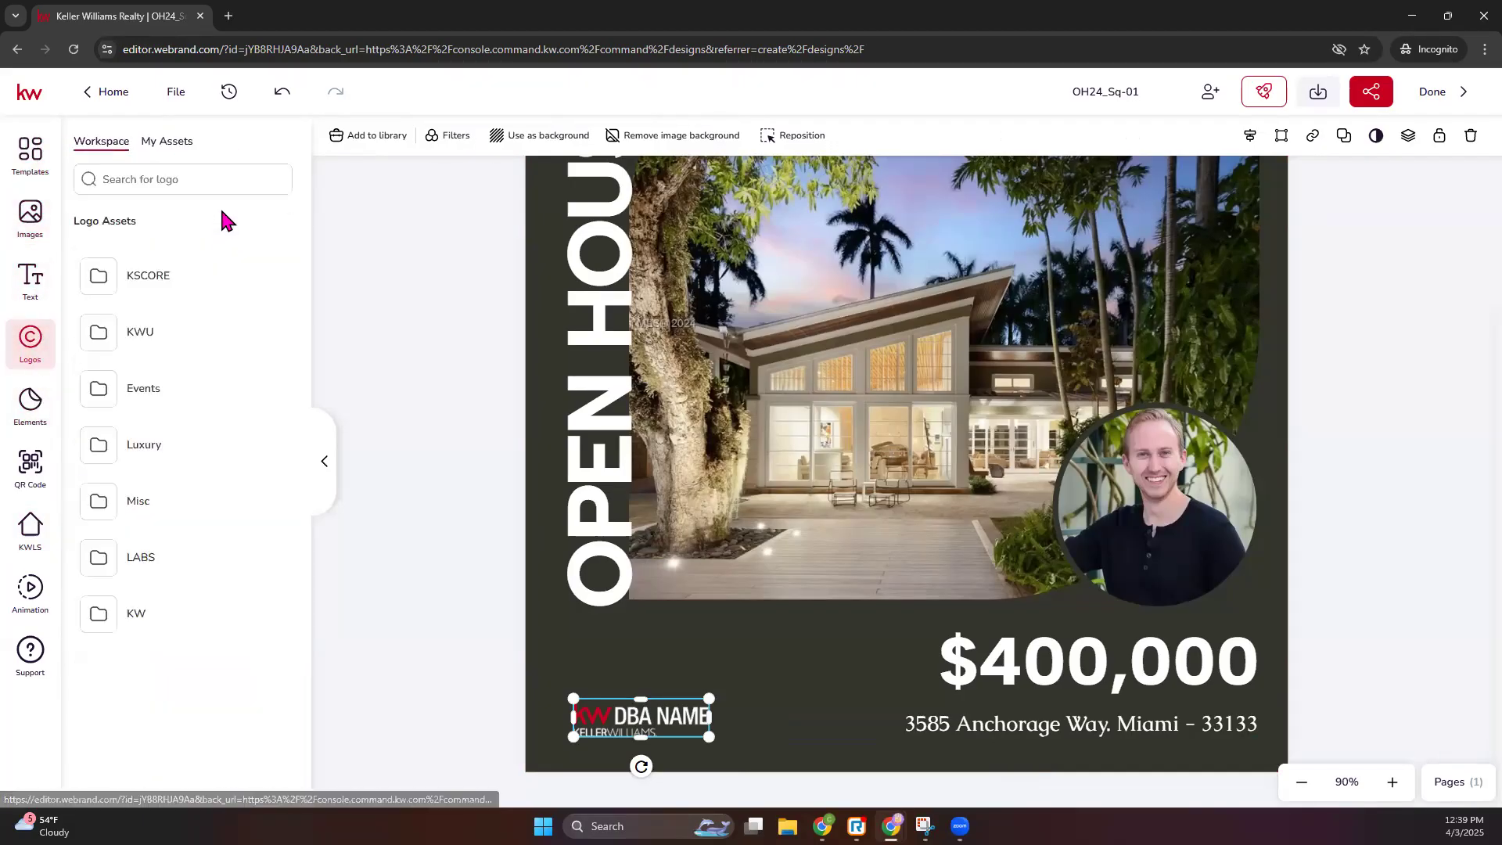
click(166, 140)
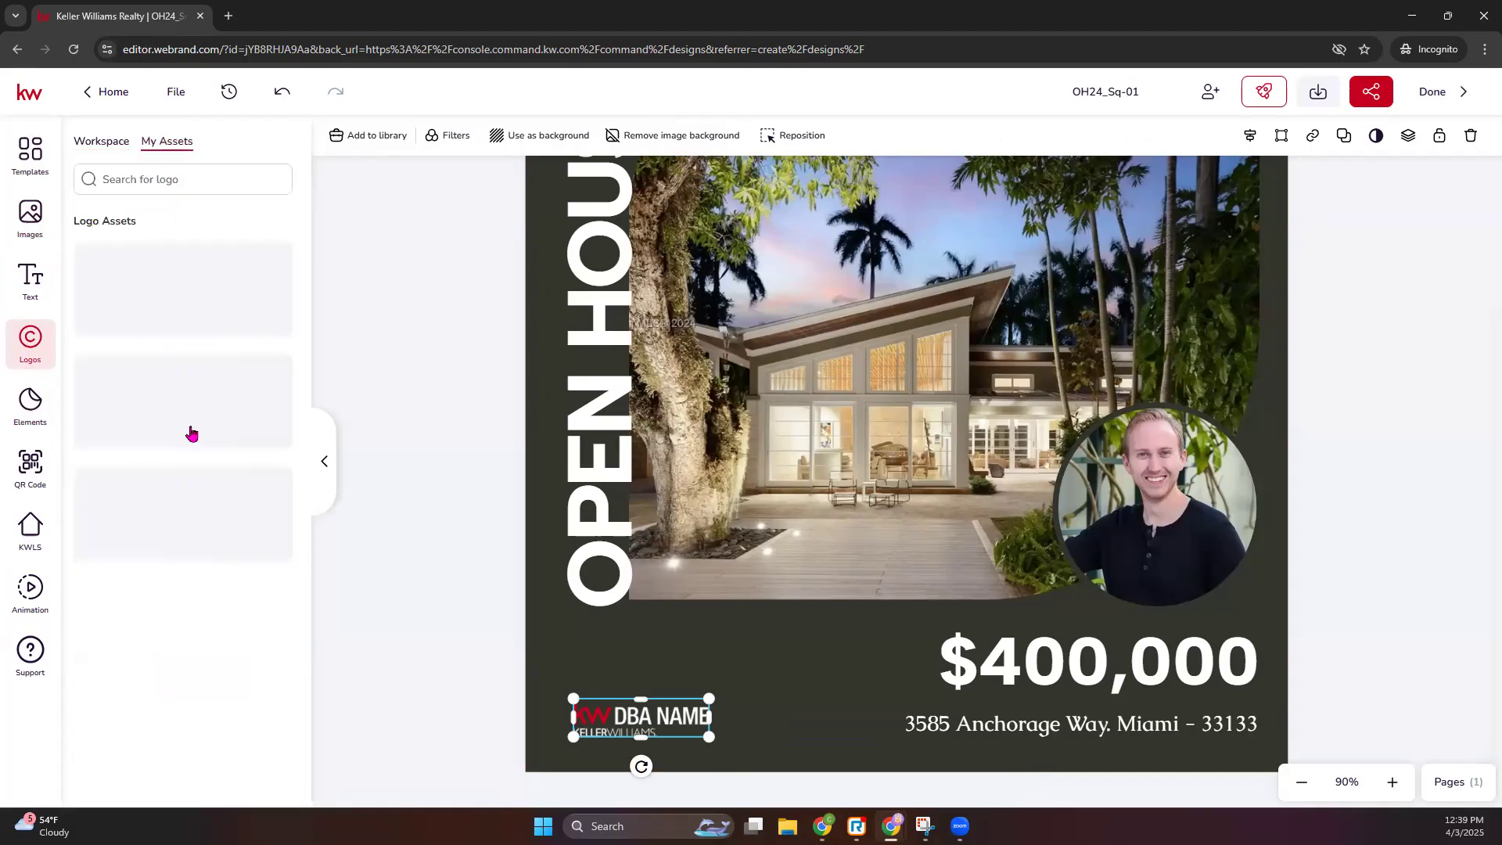
scroll(201, 476, down, 5)
scroll(203, 479, down, 4)
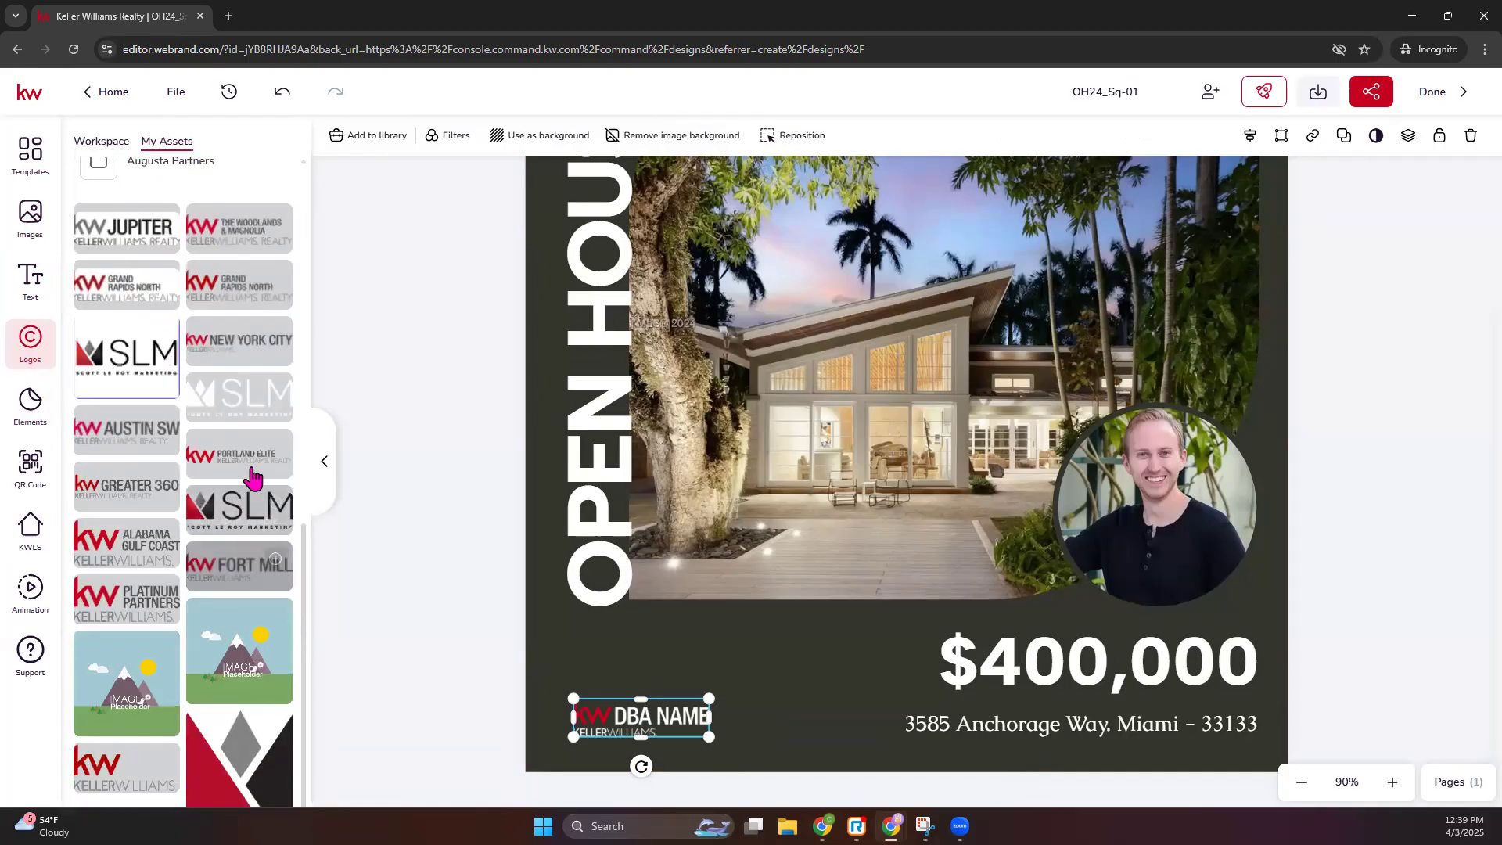
- Delete the DBA NAME logo and place a small white SLM logo bottom-left beside the price
click(278, 403)
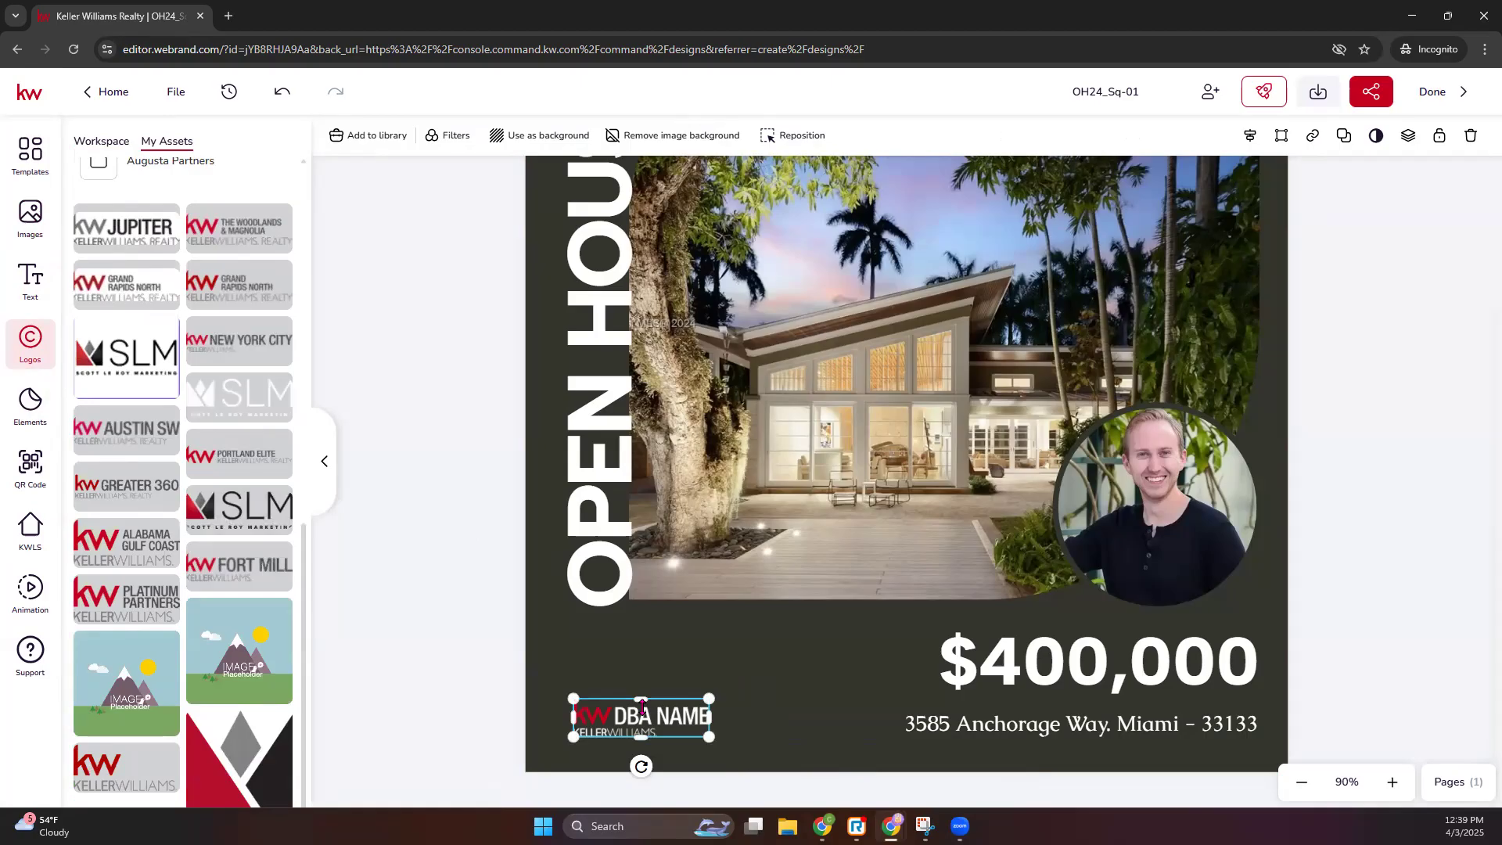
key(Delete)
click(276, 395)
drag(903, 446, 720, 744)
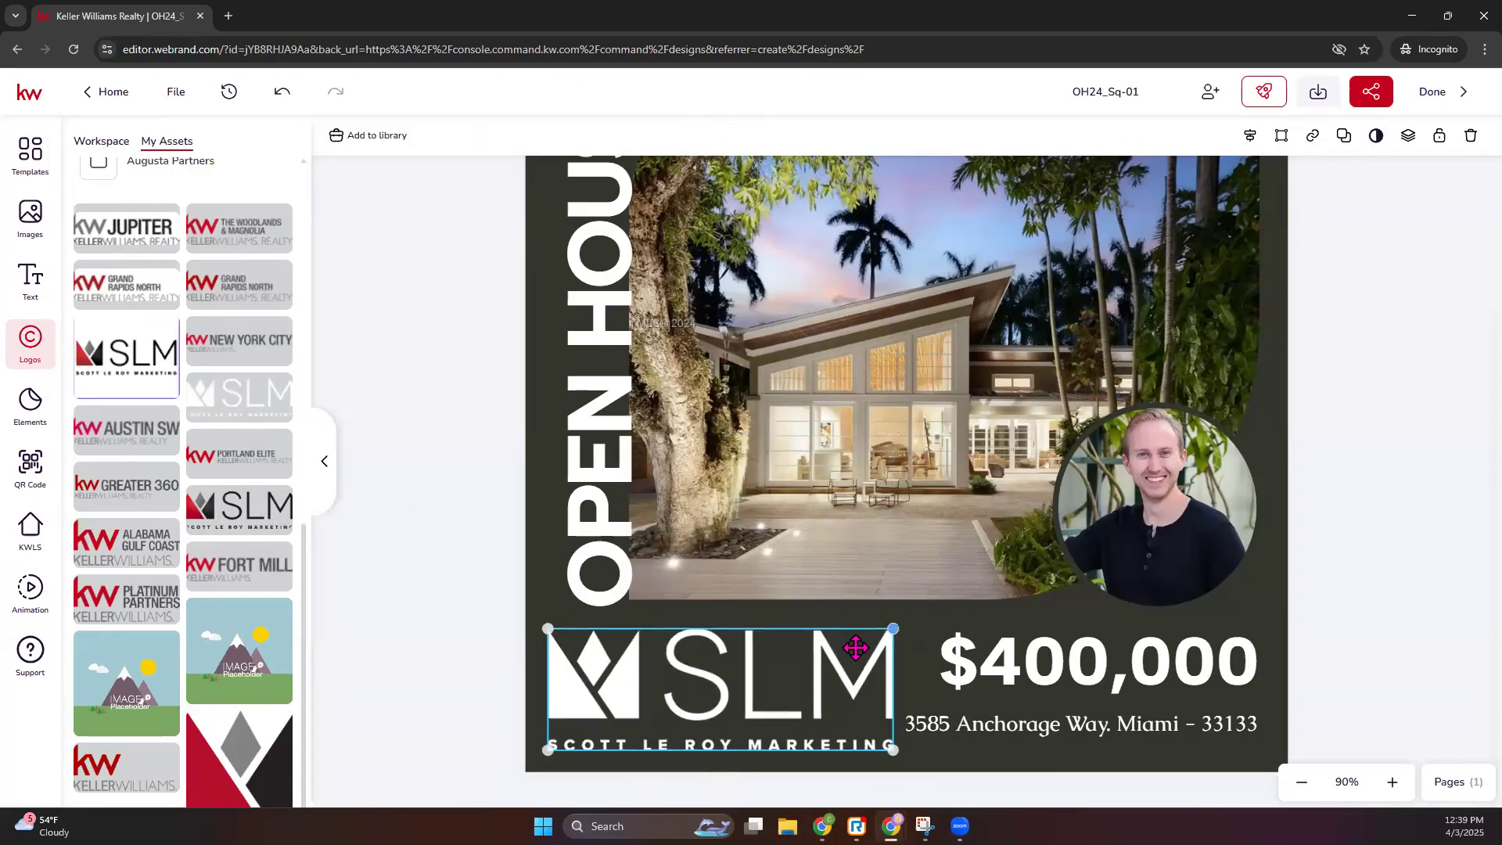
drag(893, 629, 755, 677)
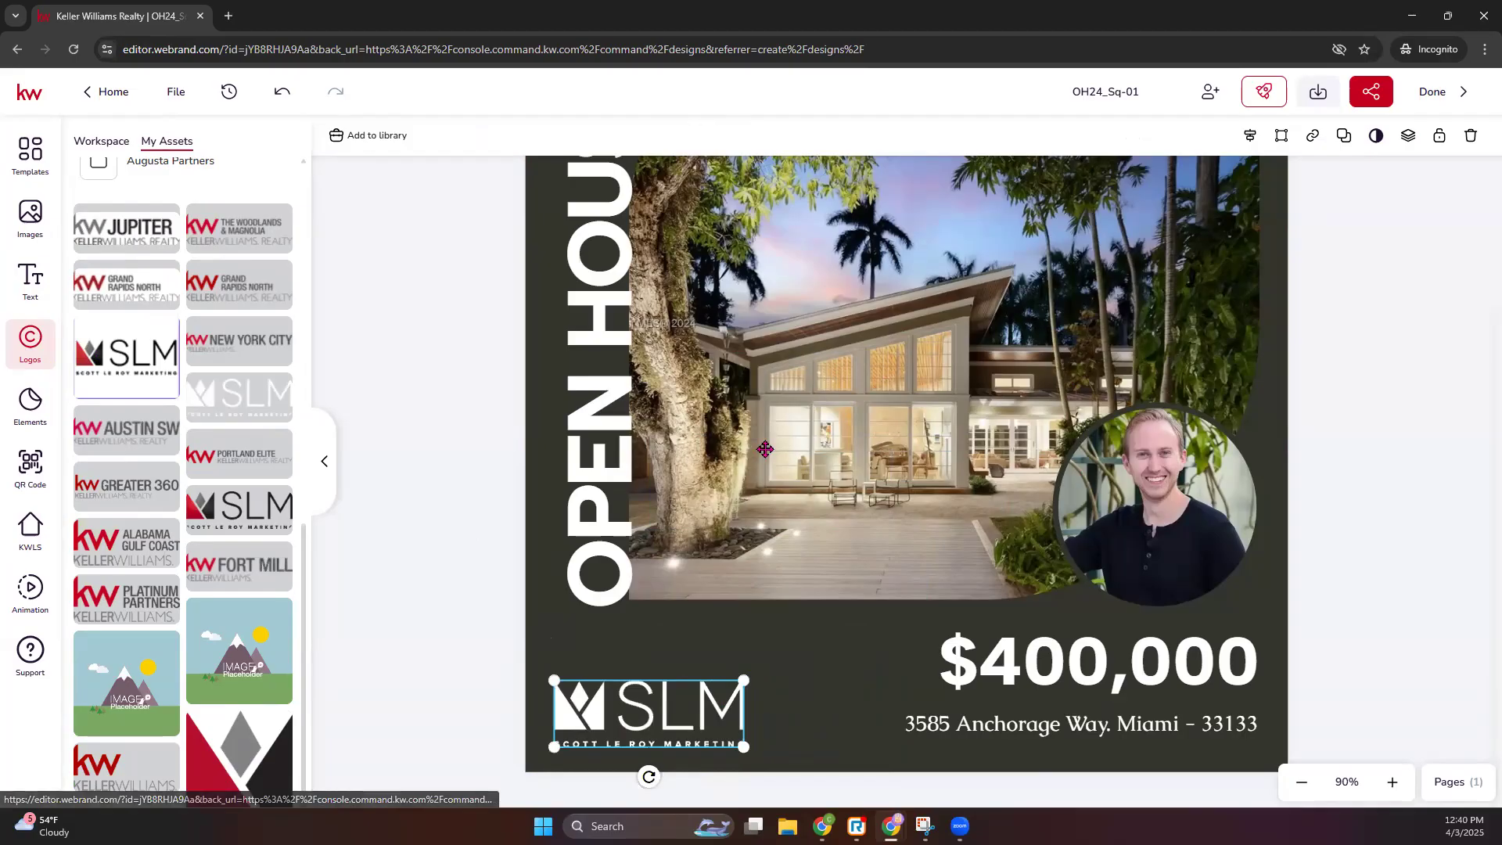
- Select the vertical OPEN HOUSE heading
scroll(765, 449, up, 2)
scroll(765, 449, down, 2)
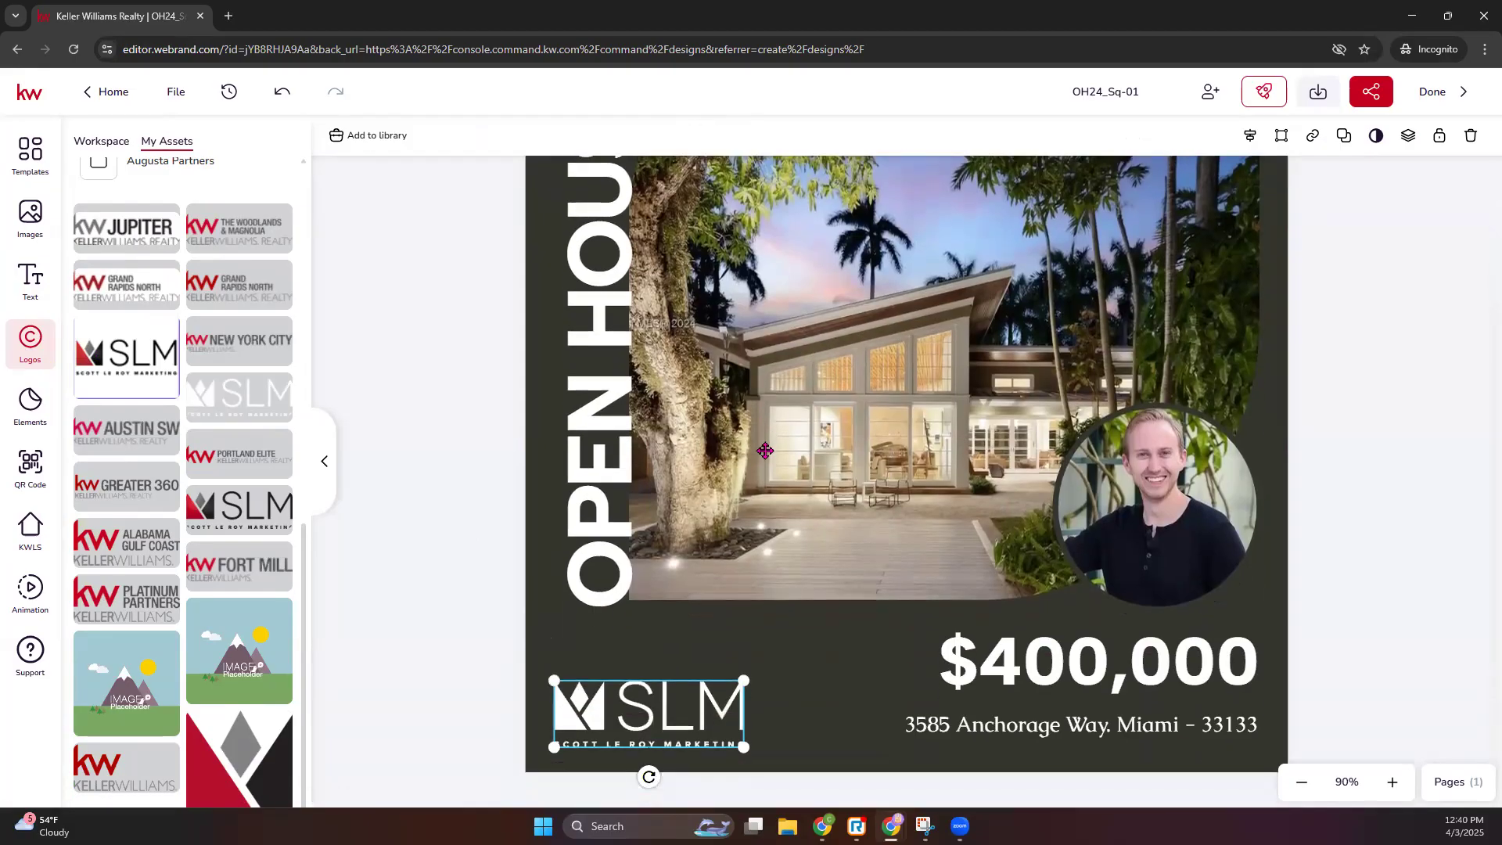
click(606, 456)
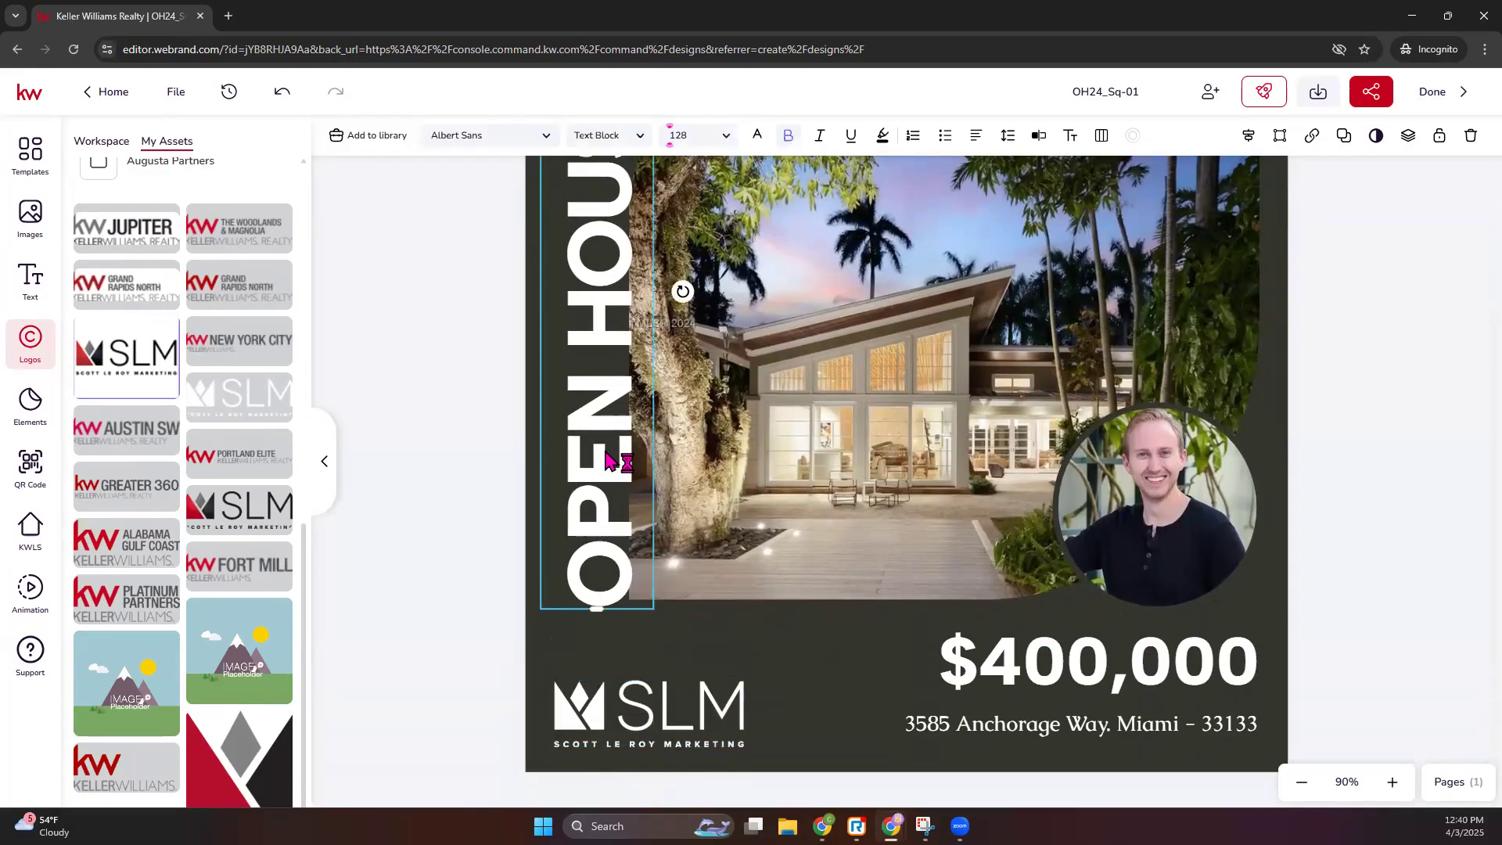
- Change the OPEN HOUSE font to Calibri after trying Beau Rivage
click(547, 136)
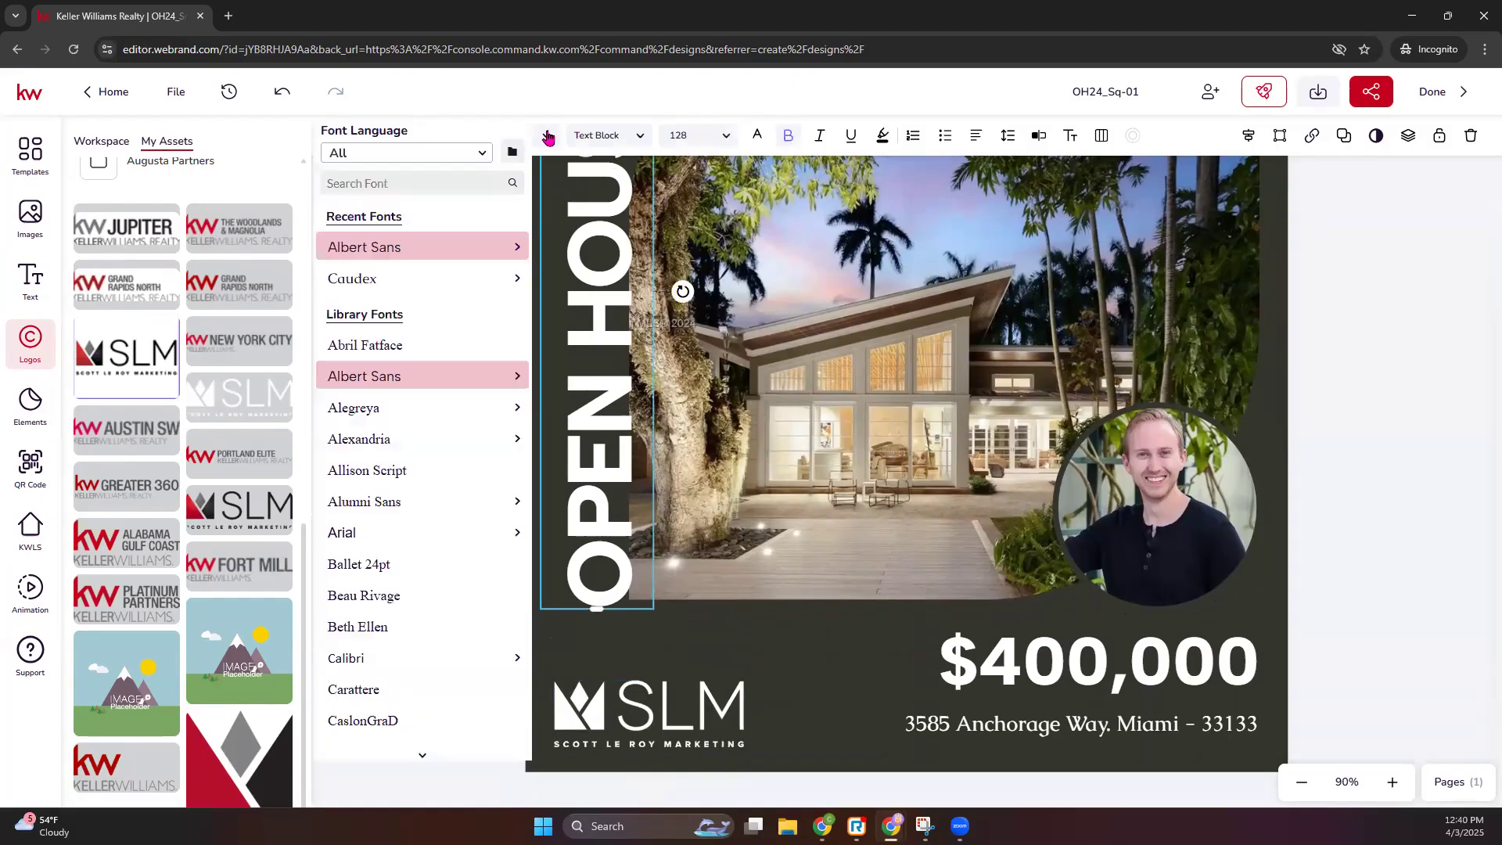
click(363, 596)
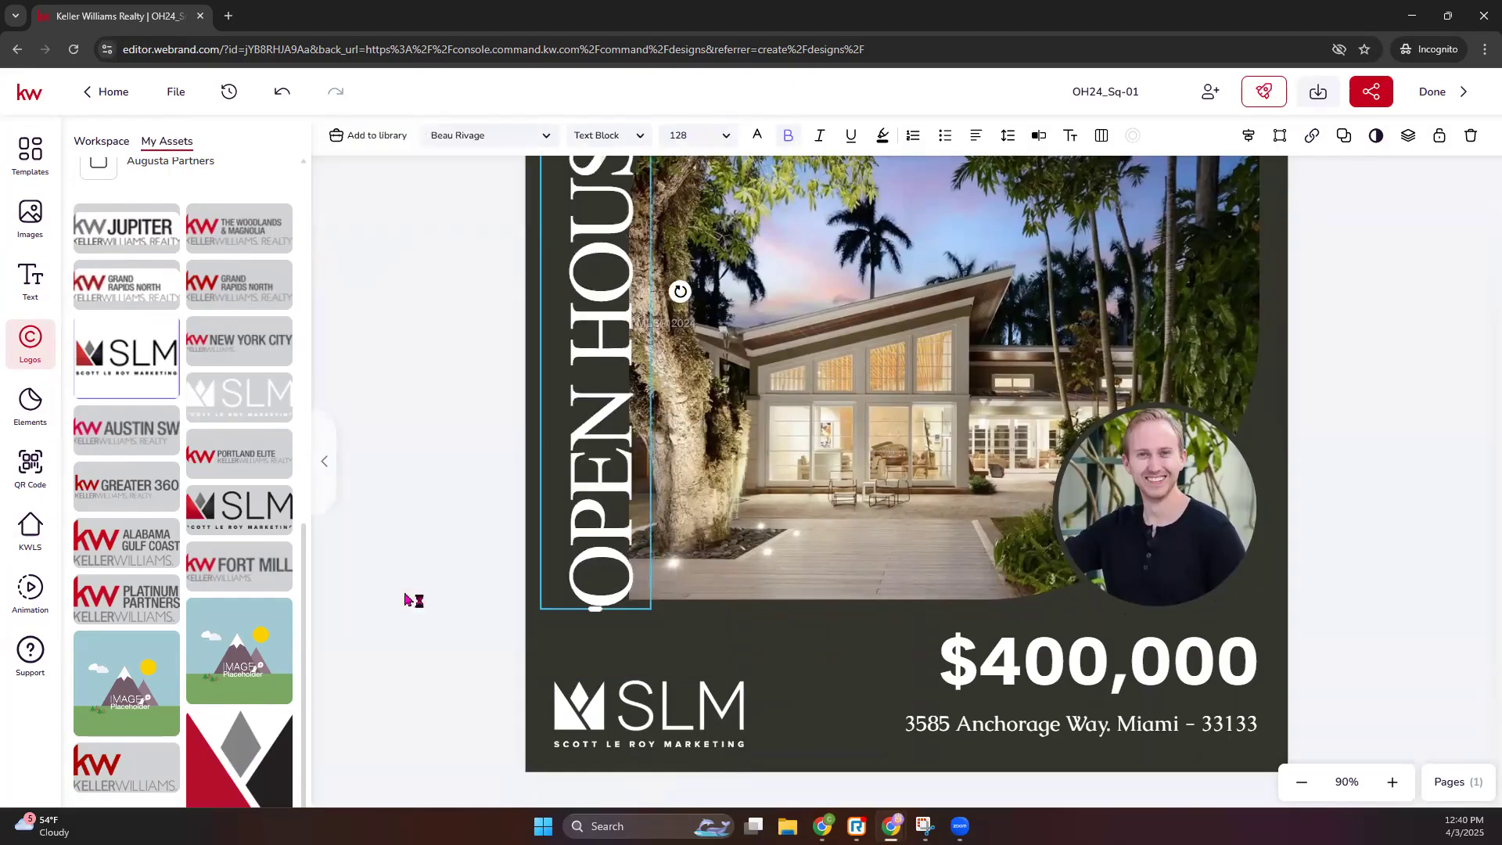
click(518, 141)
click(394, 698)
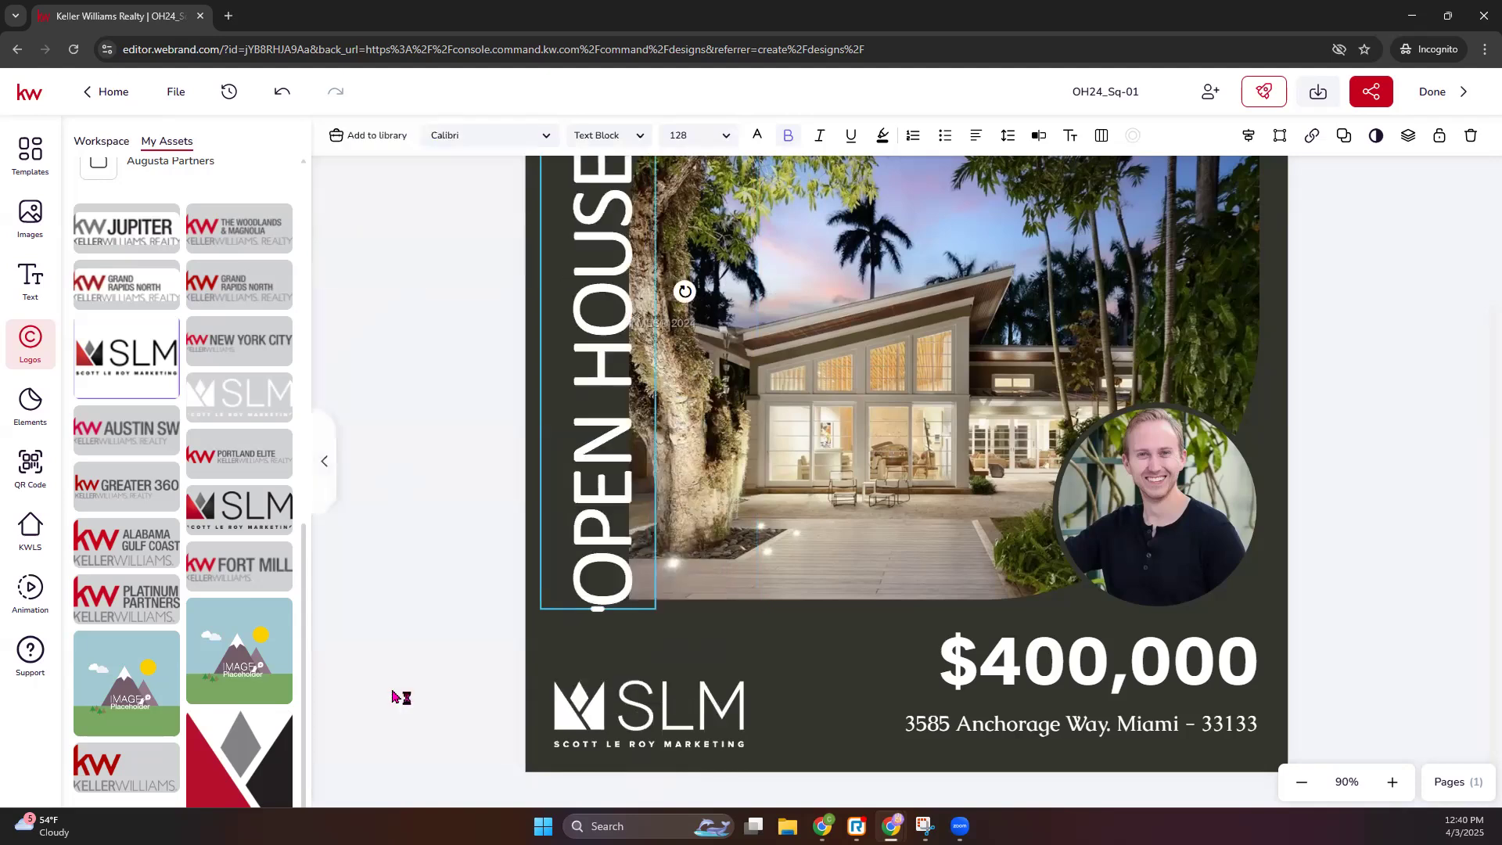
- Set the heading size to 134 and select the design's background
scroll(708, 473, up, 1)
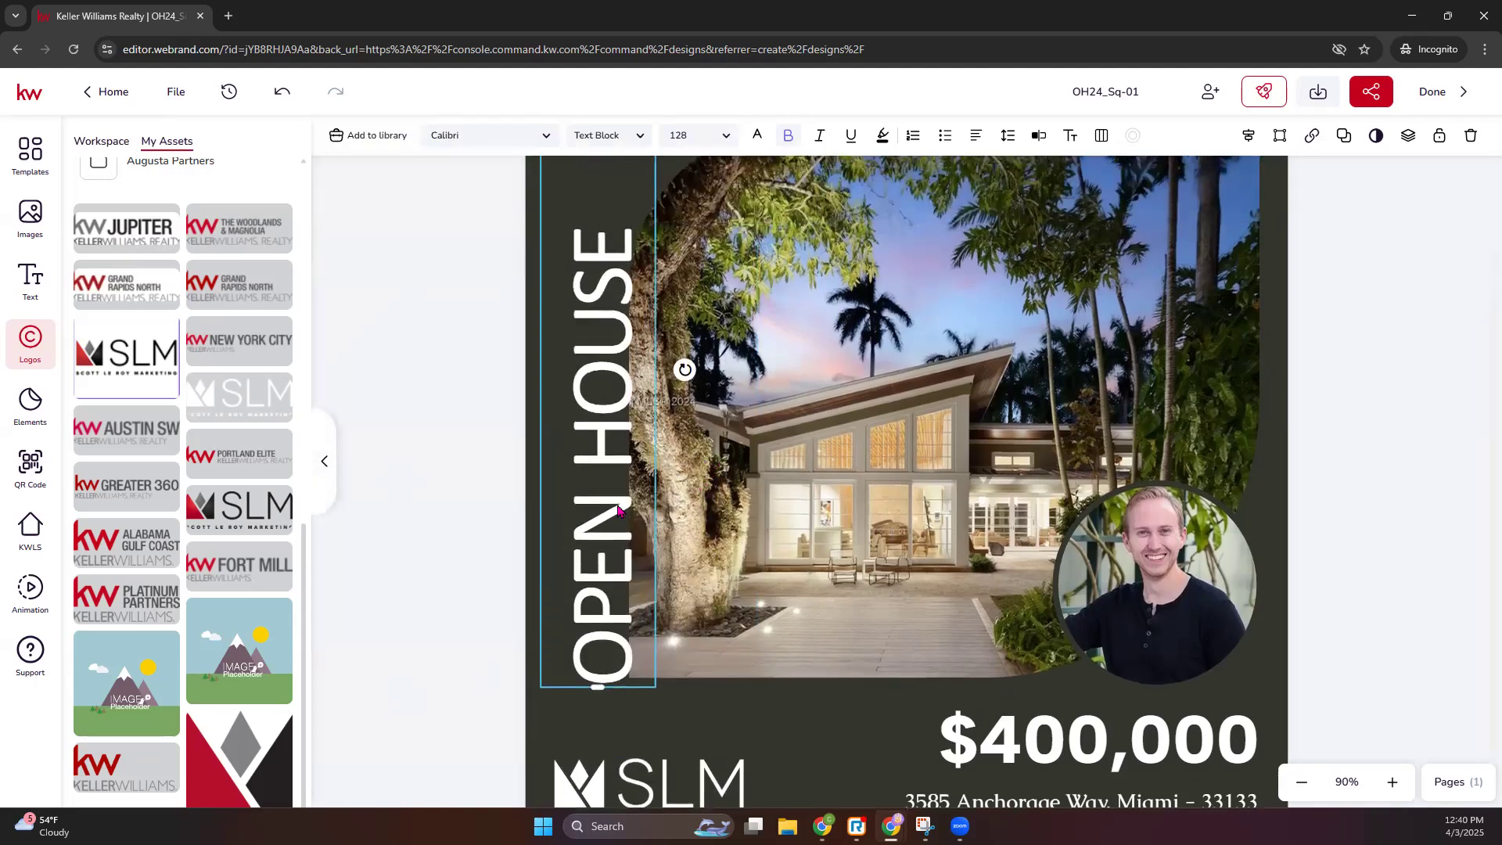
click(726, 141)
scroll(698, 336, down, 3)
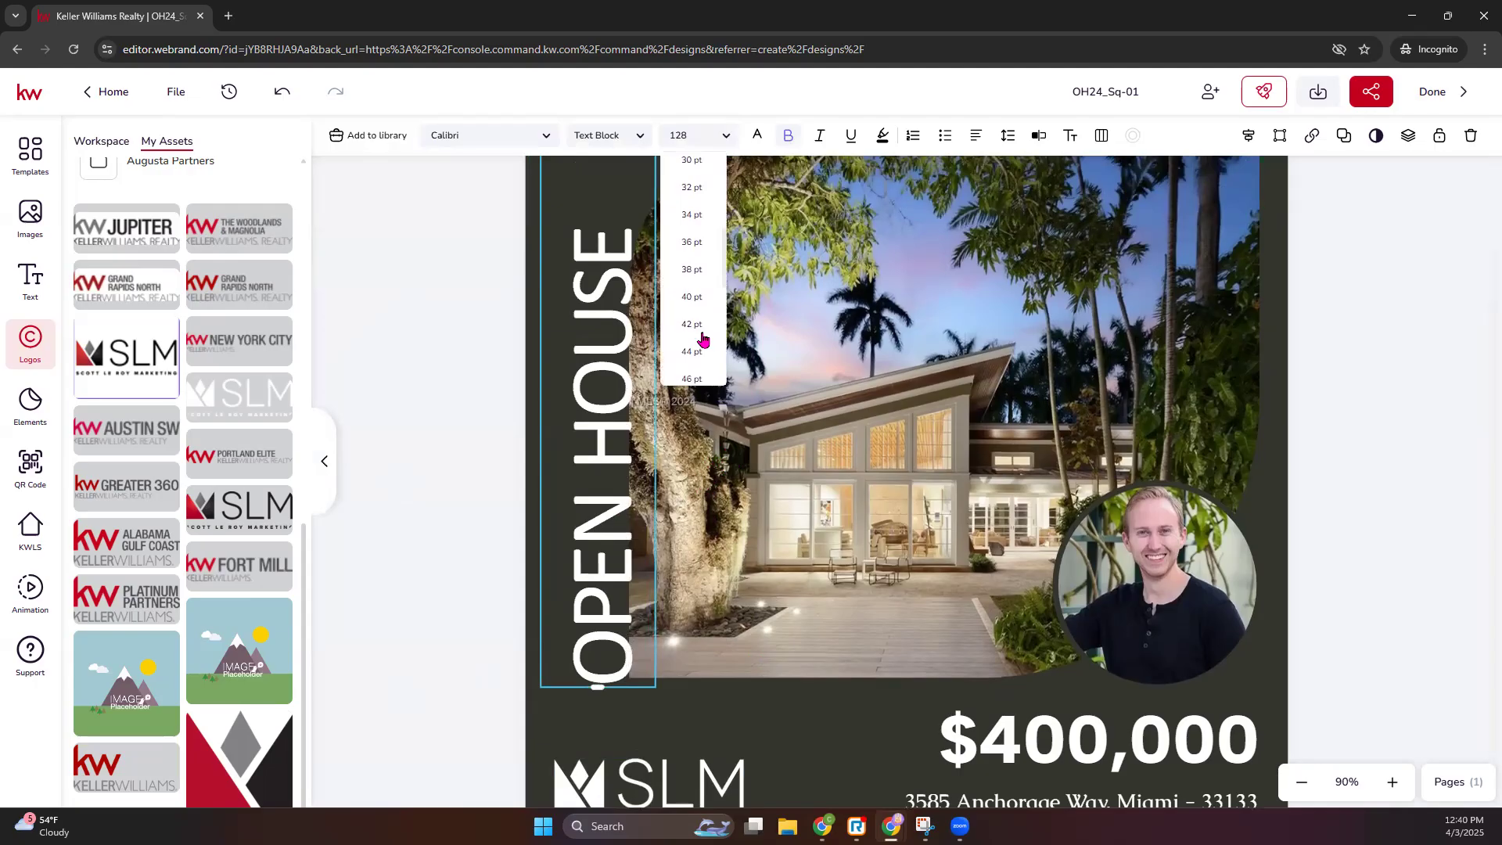
click(692, 312)
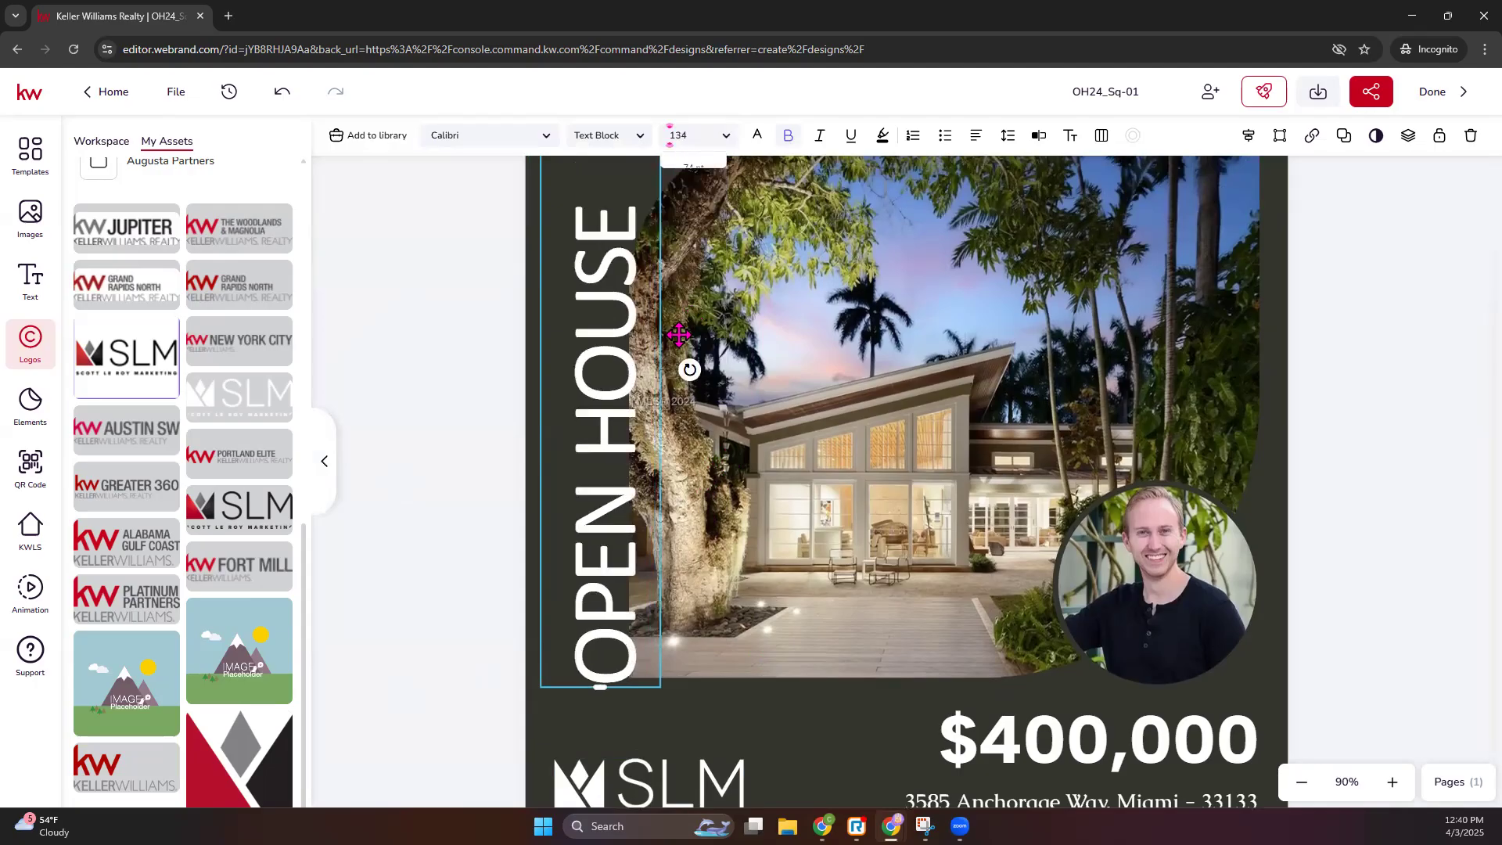
click(827, 661)
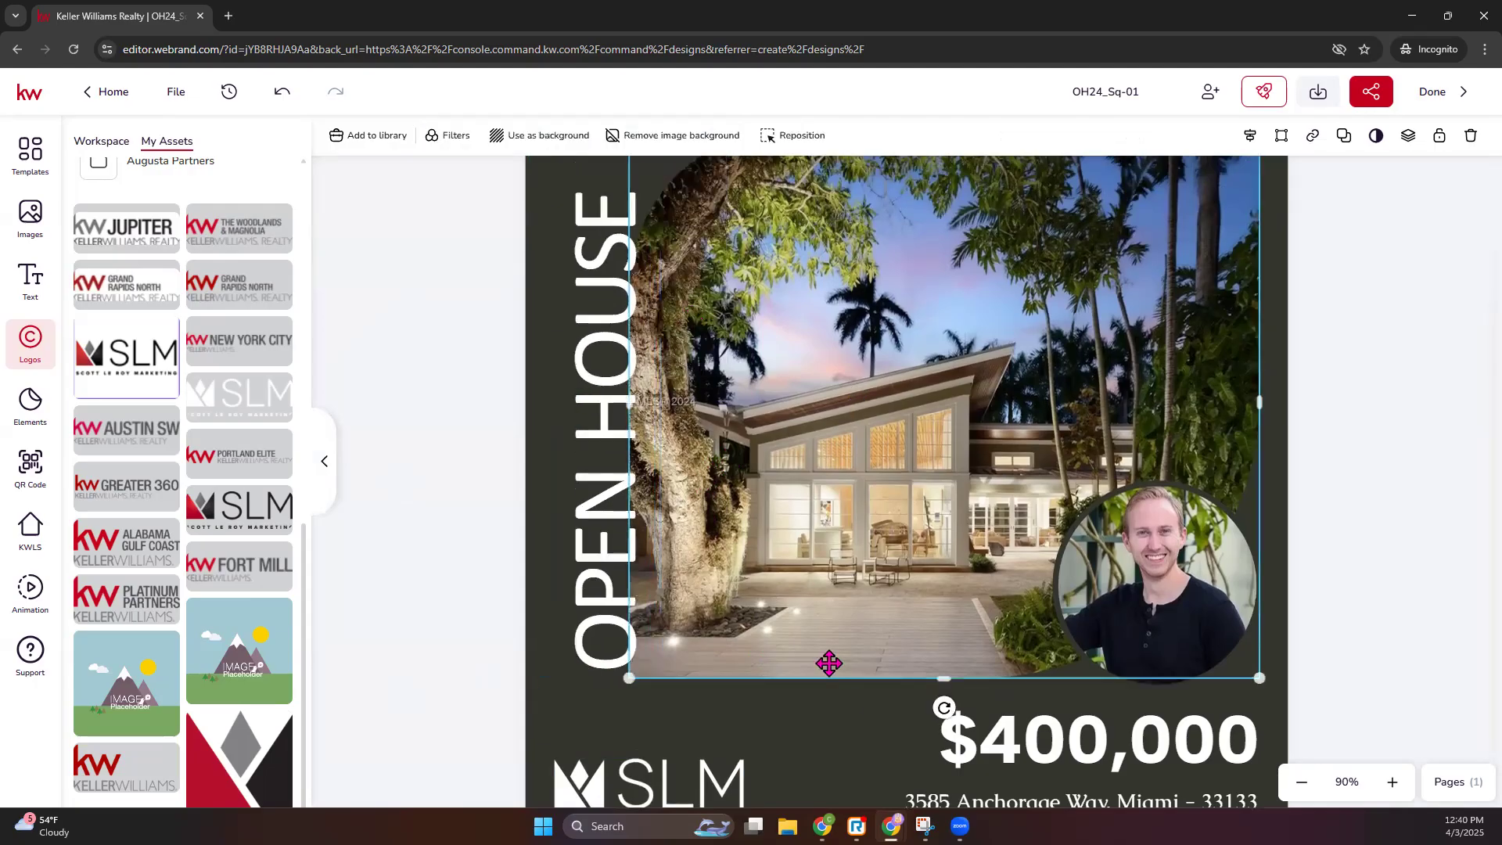
click(817, 707)
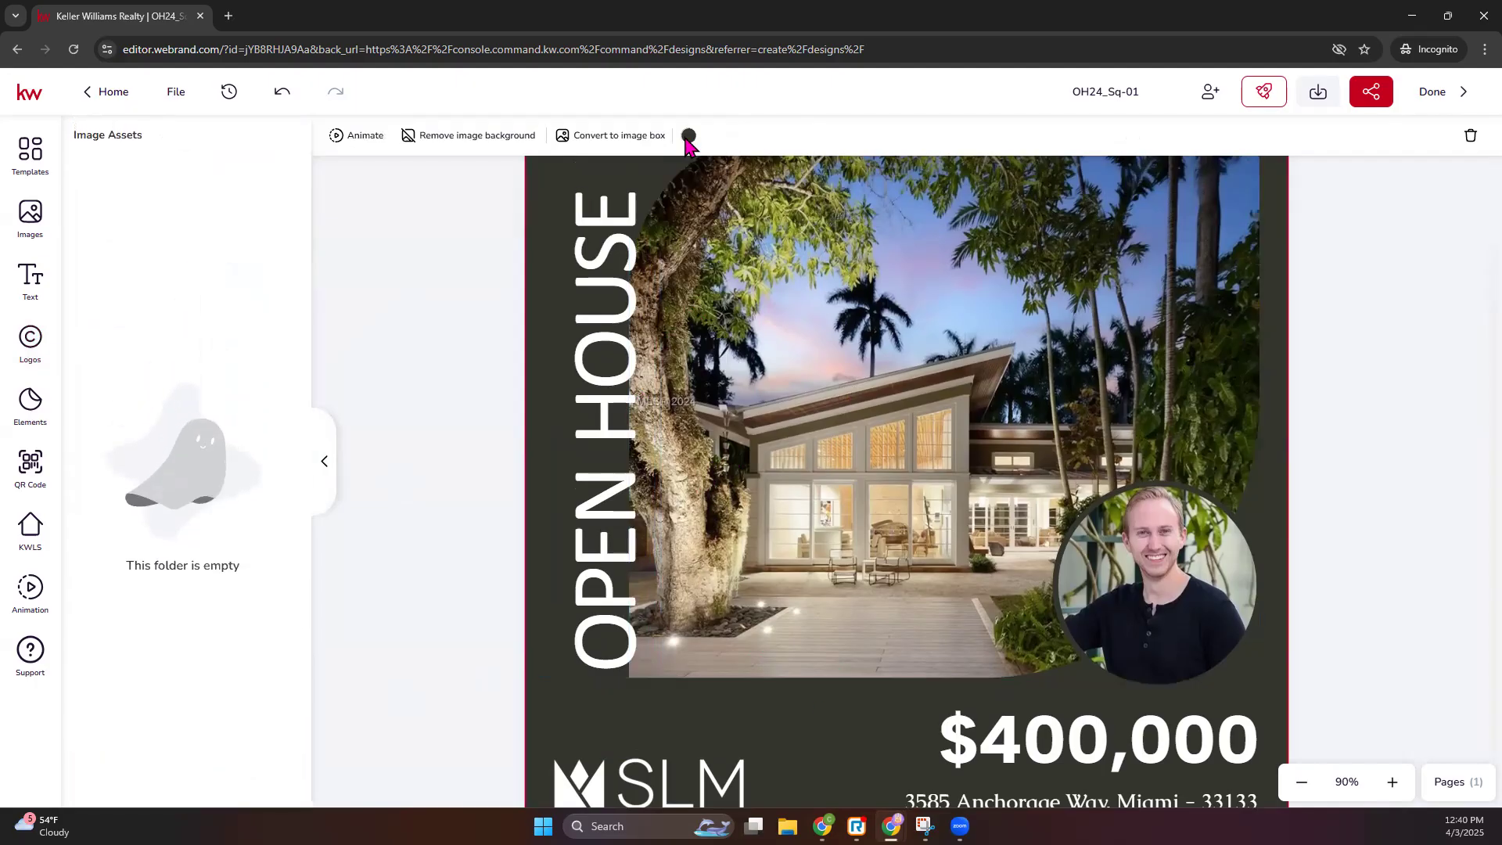
- Pick the dark blue swatch from the 4/3 library palette as the background colour
click(689, 135)
click(838, 176)
click(802, 202)
click(755, 240)
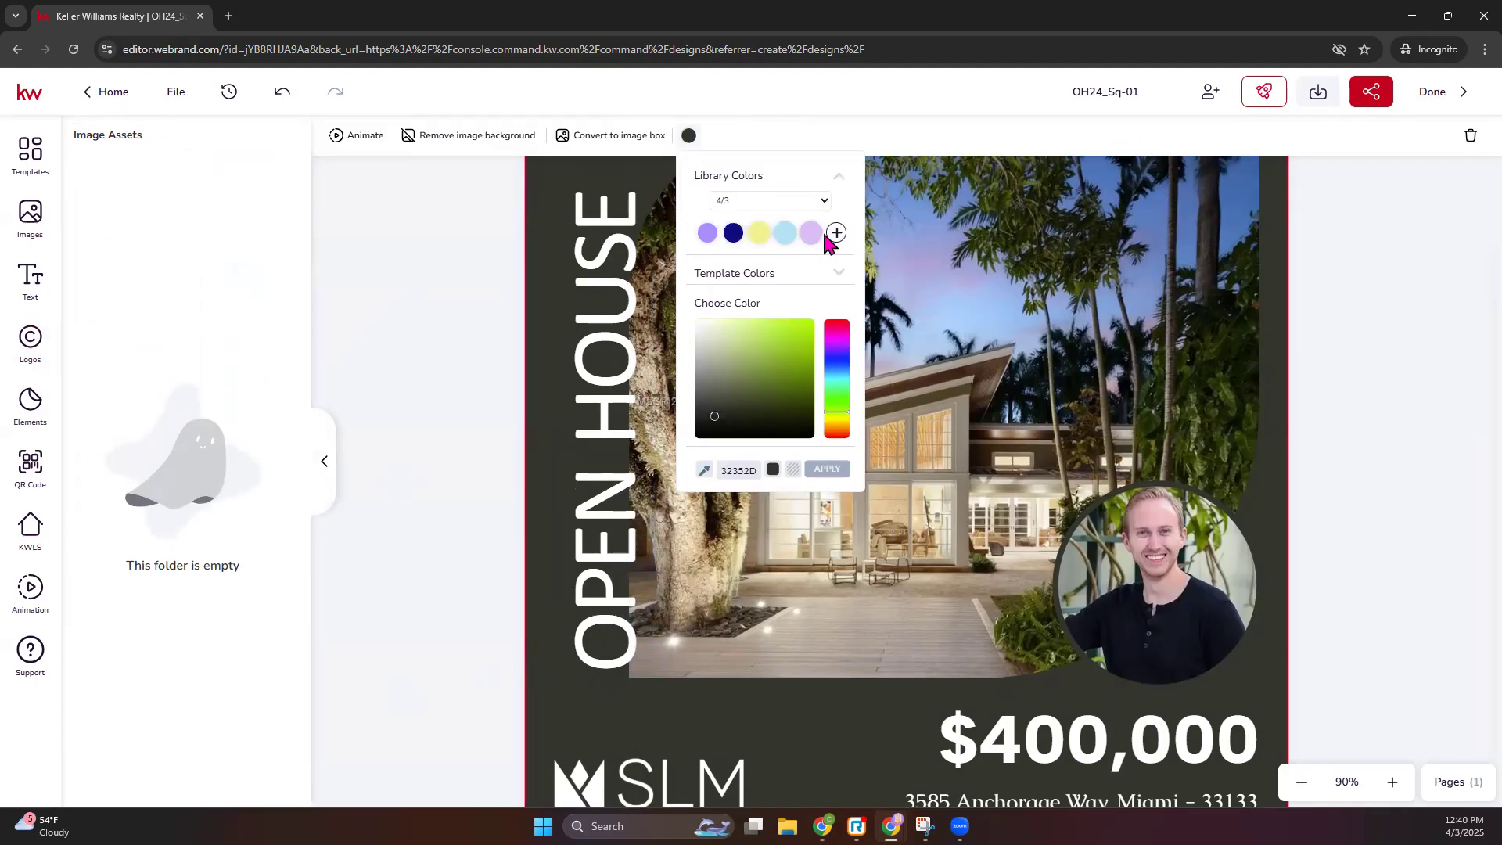
click(739, 235)
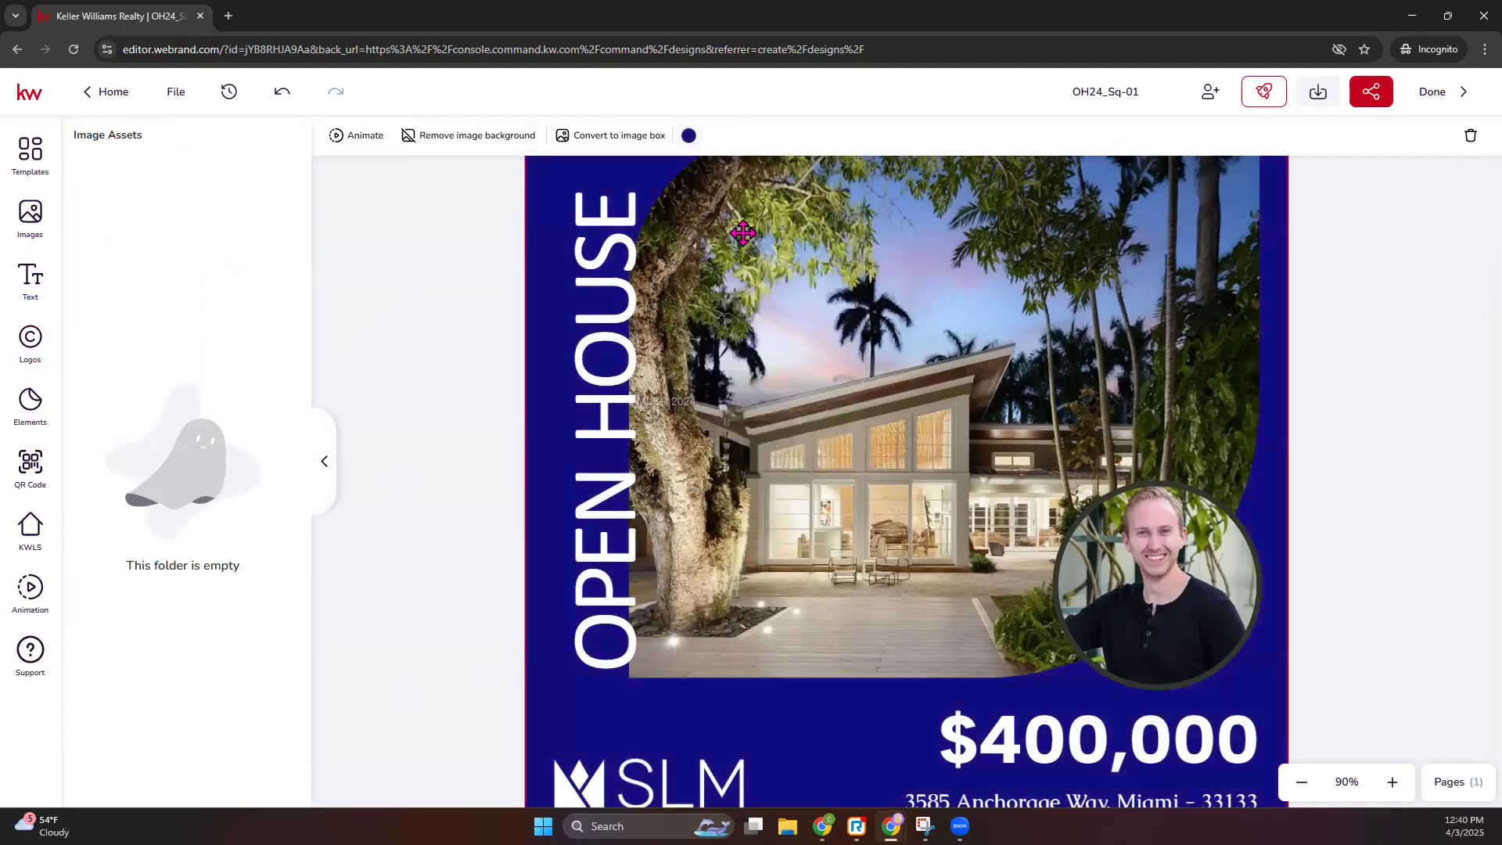
click(1343, 307)
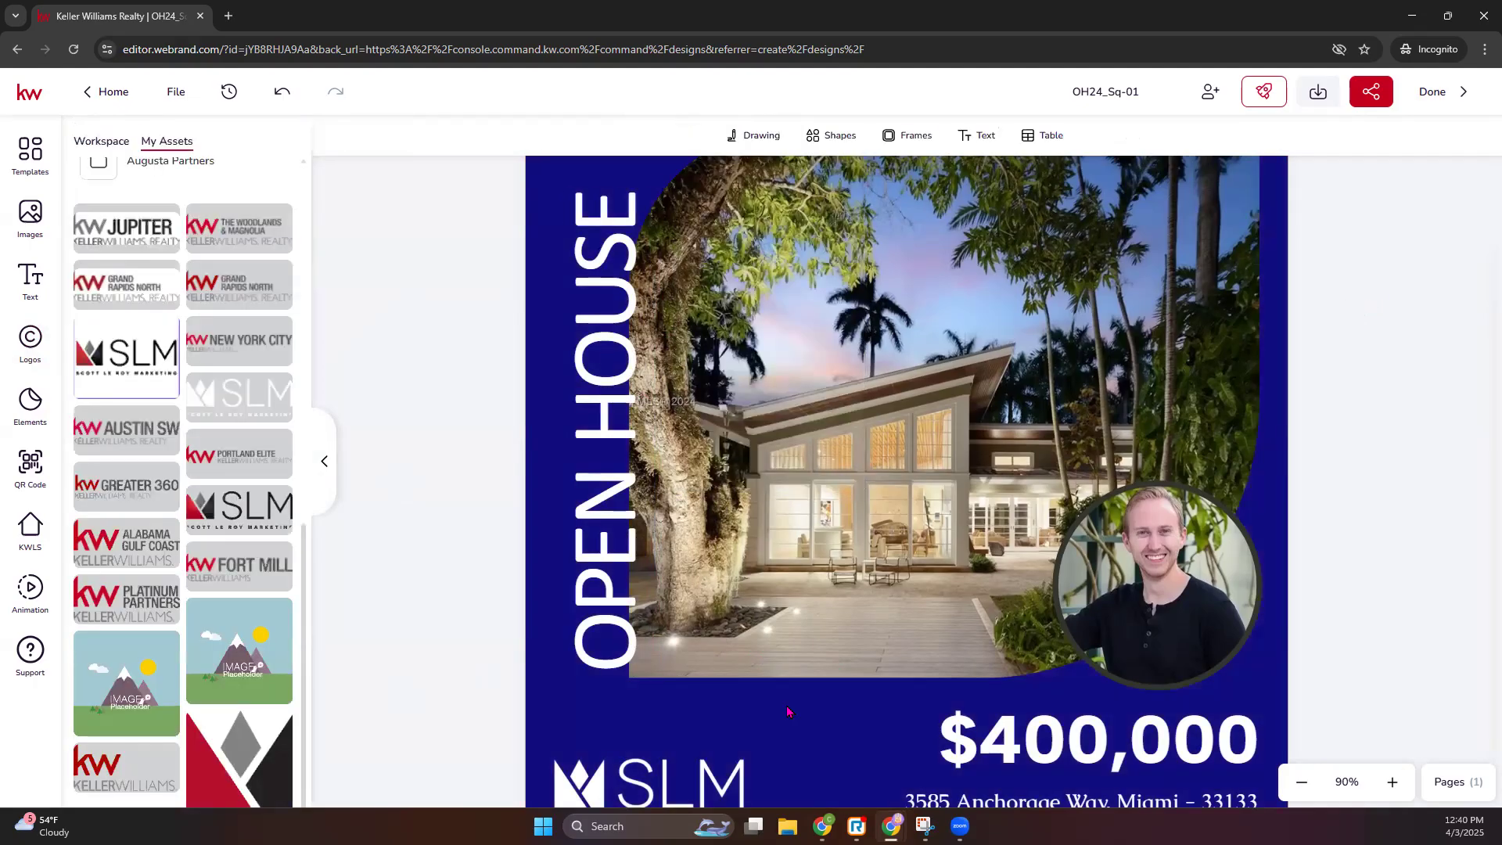
scroll(788, 711, down, 1)
scroll(1256, 650, up, 3)
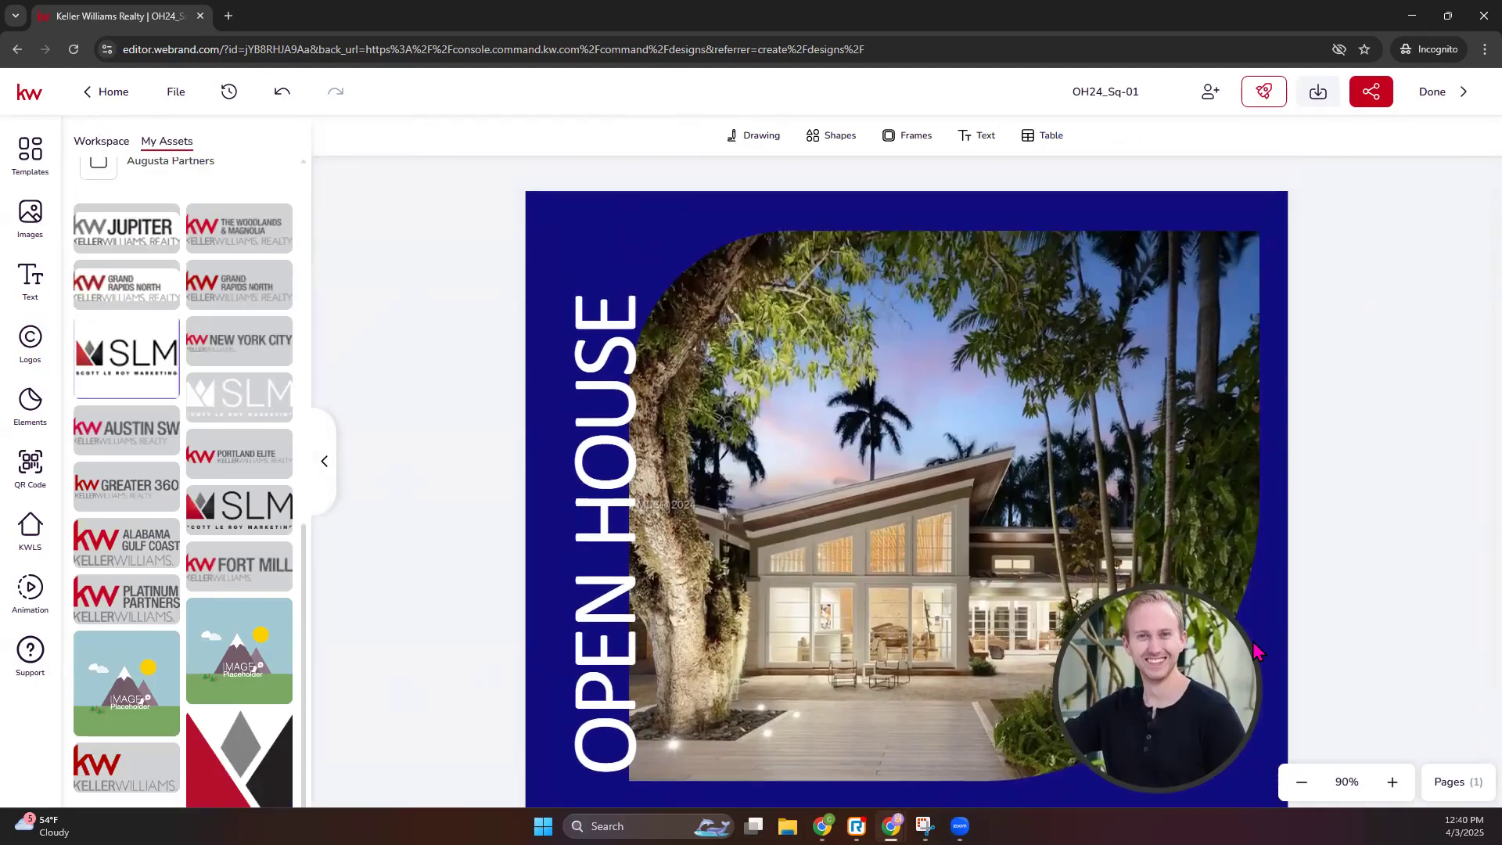
scroll(942, 576, down, 3)
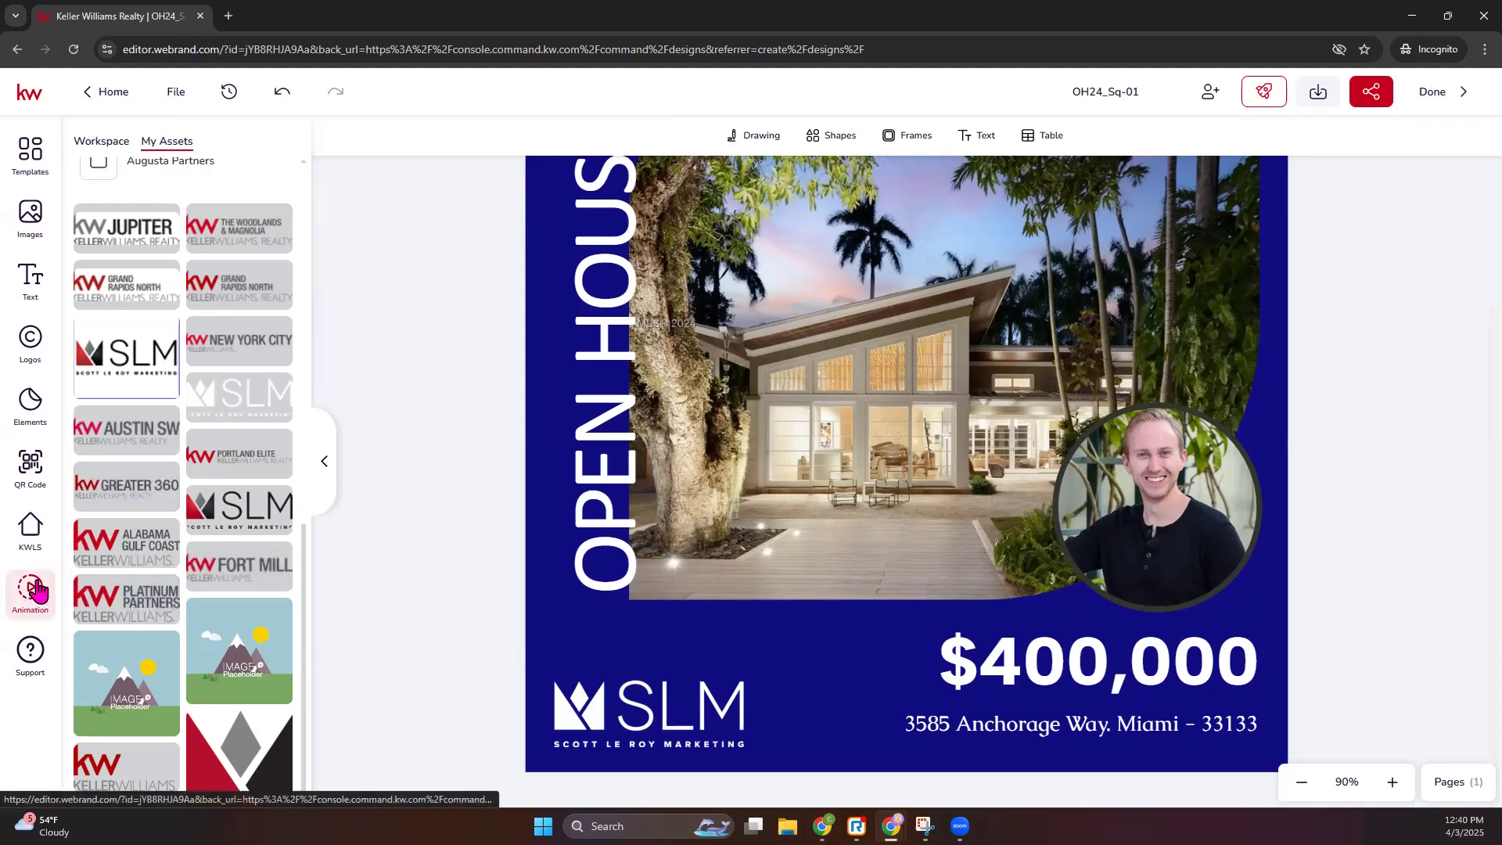
- Apply the Rotate in from left element animation to OPEN HOUSE
click(39, 602)
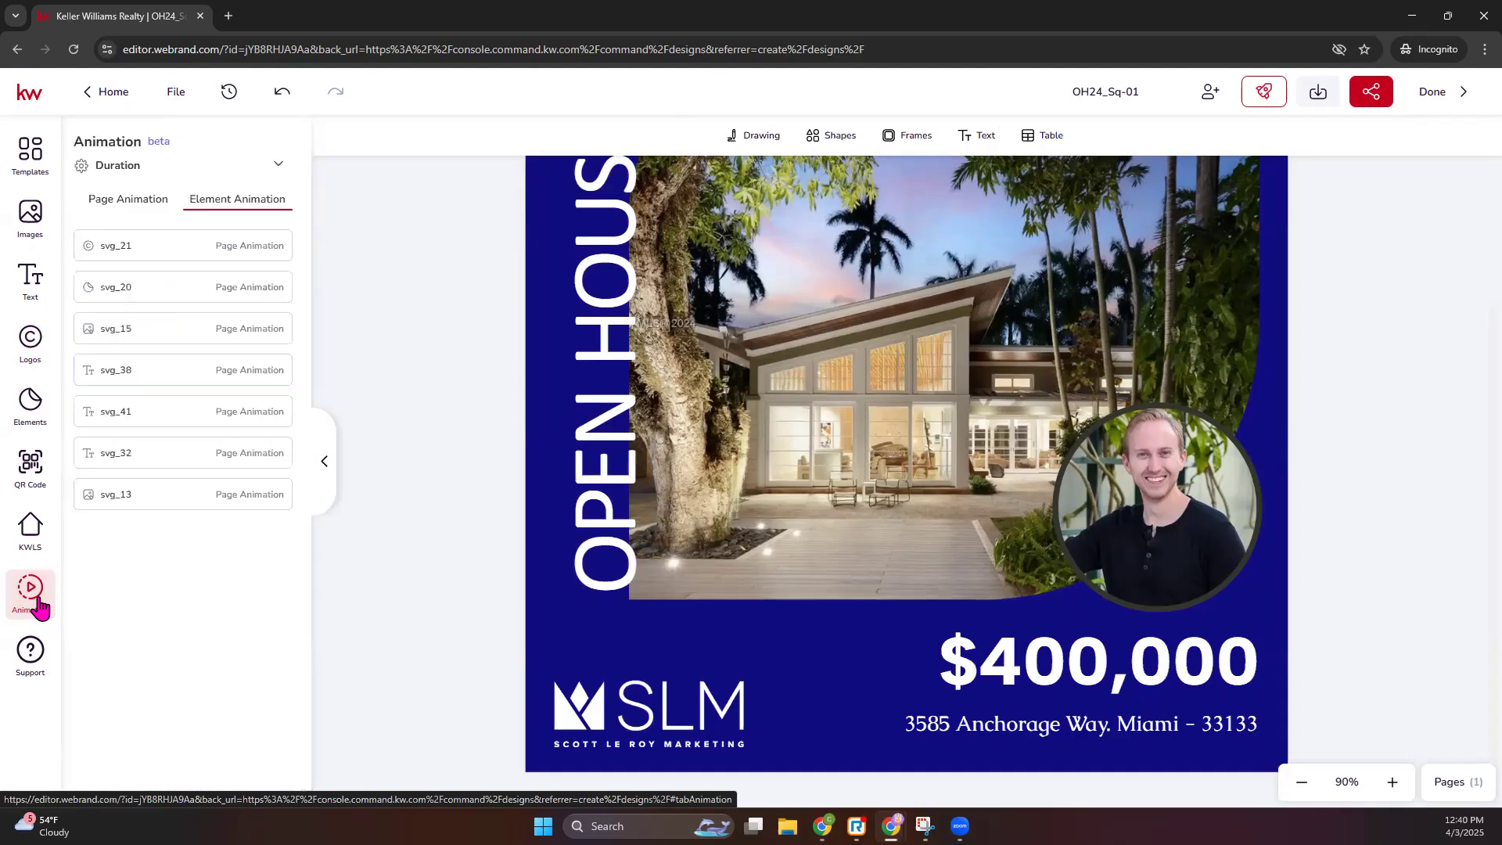
click(1071, 726)
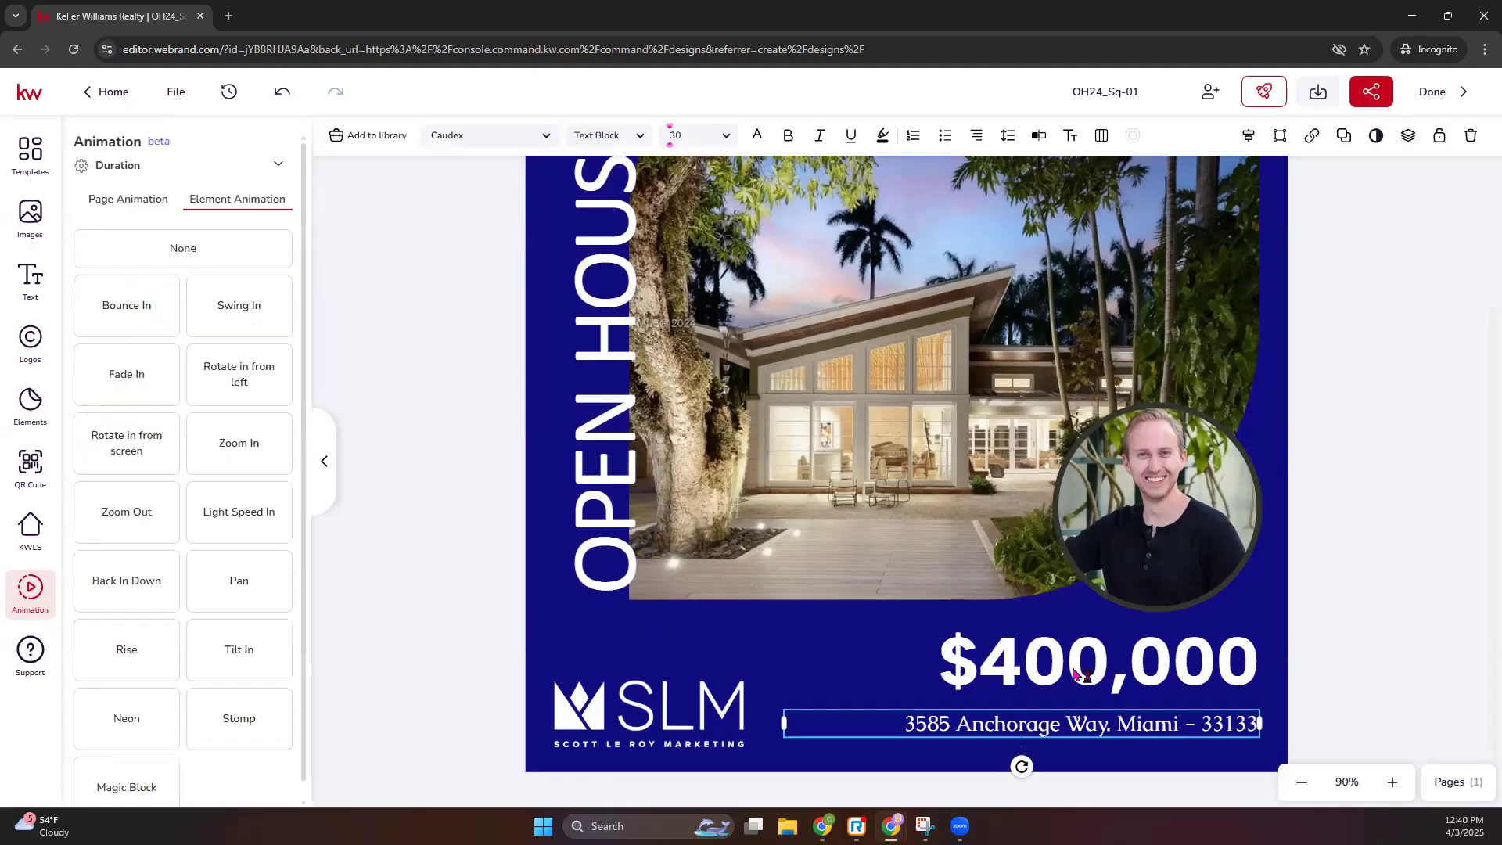
click(613, 508)
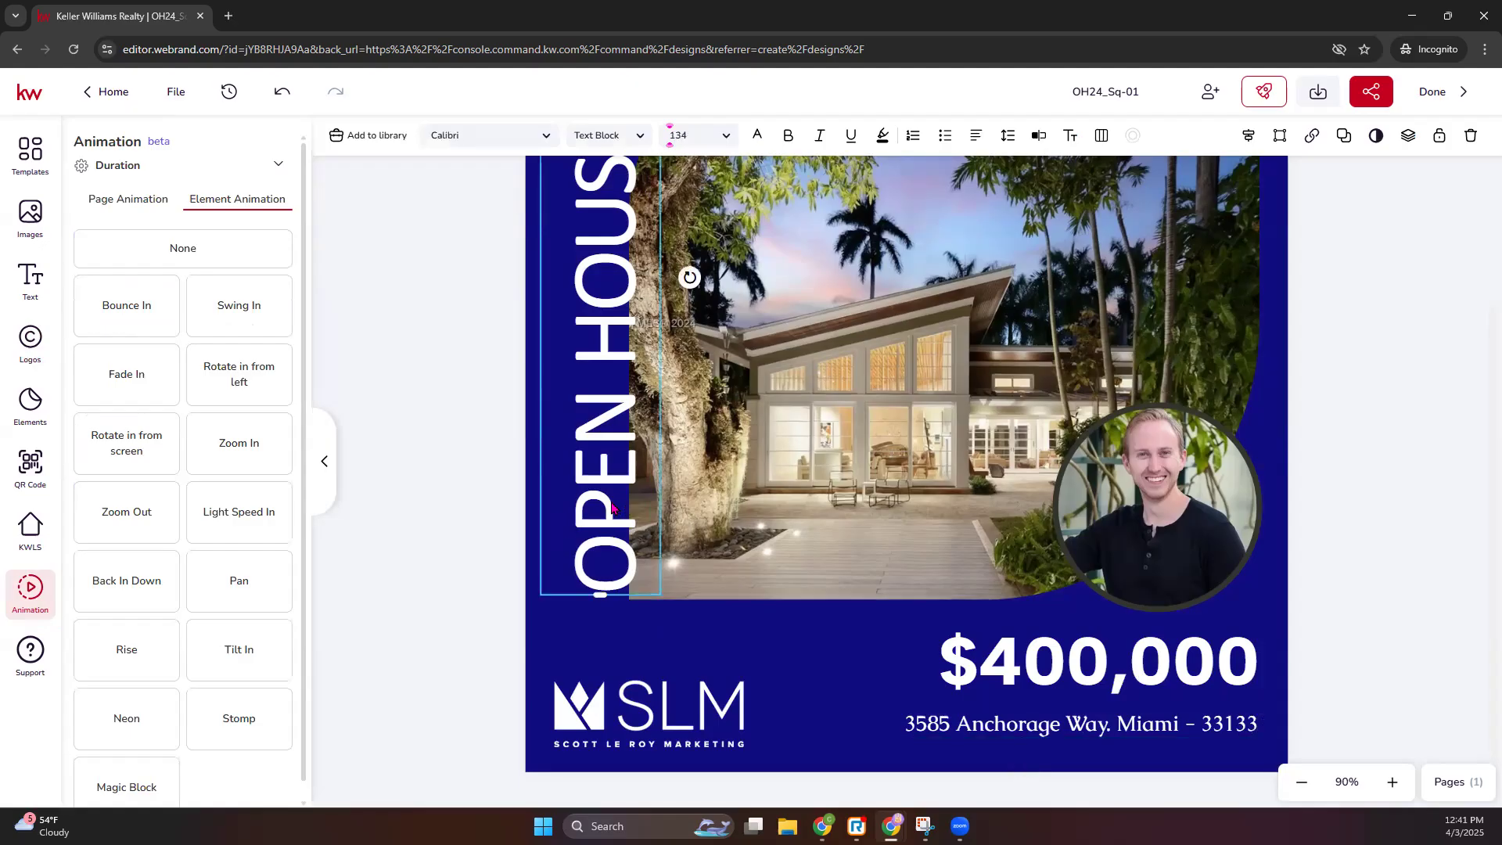
click(241, 386)
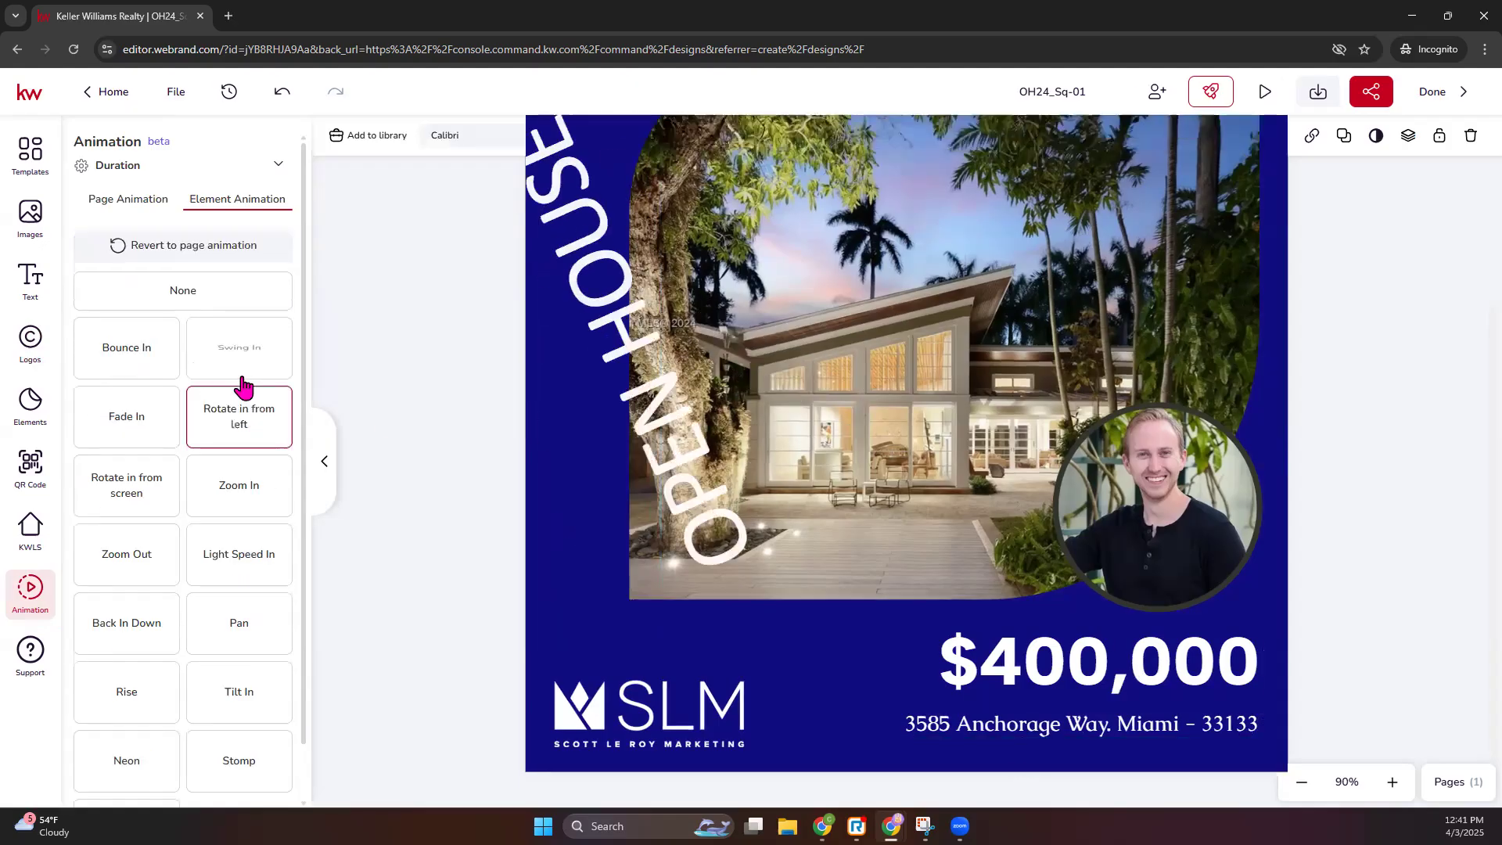
- Try a bounce-in on the price, undo it, and give the address Back In Down
click(1119, 674)
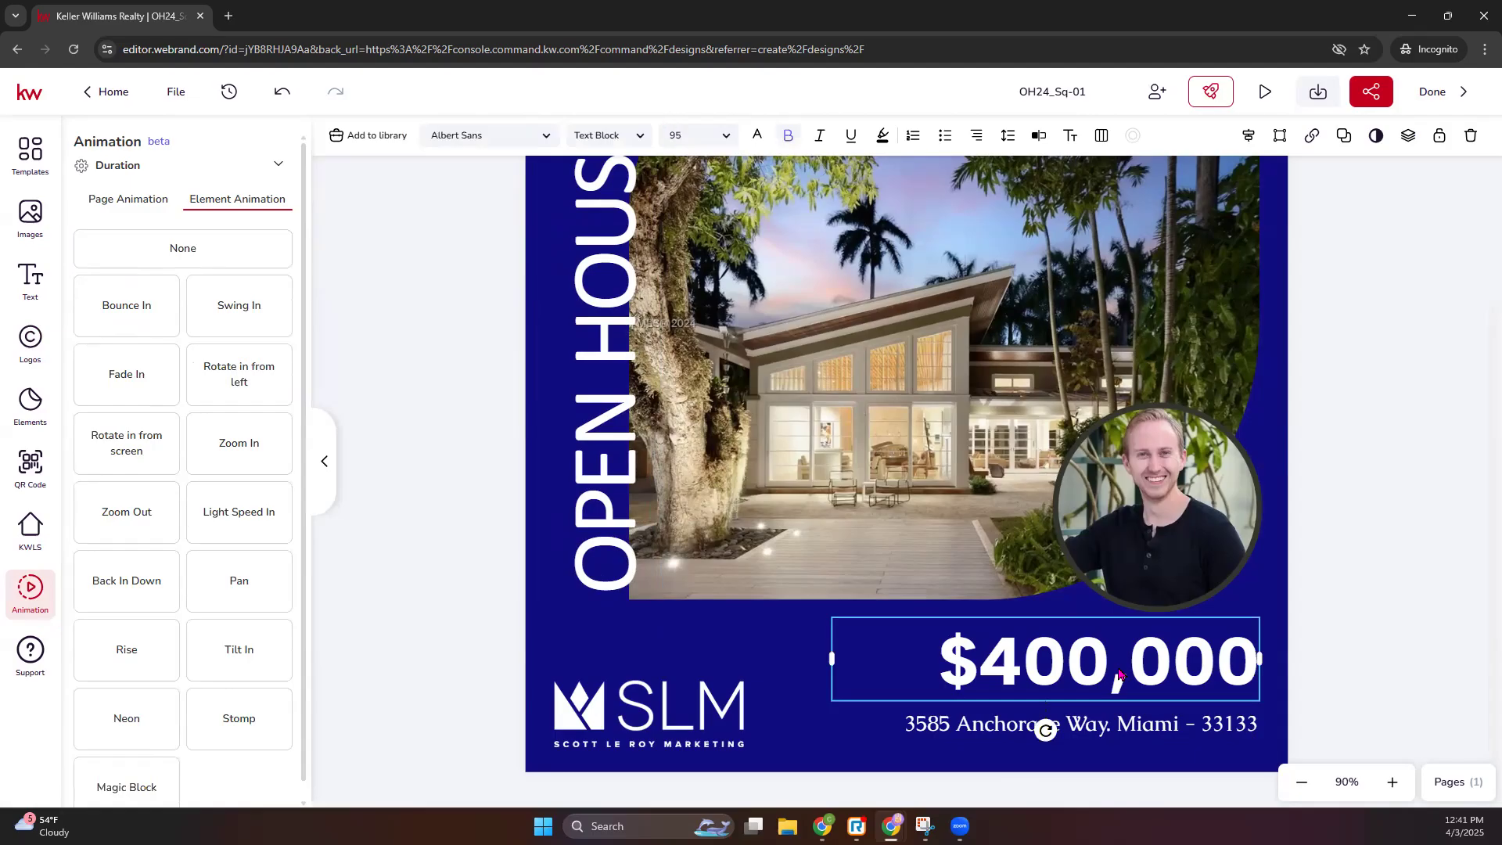
click(125, 320)
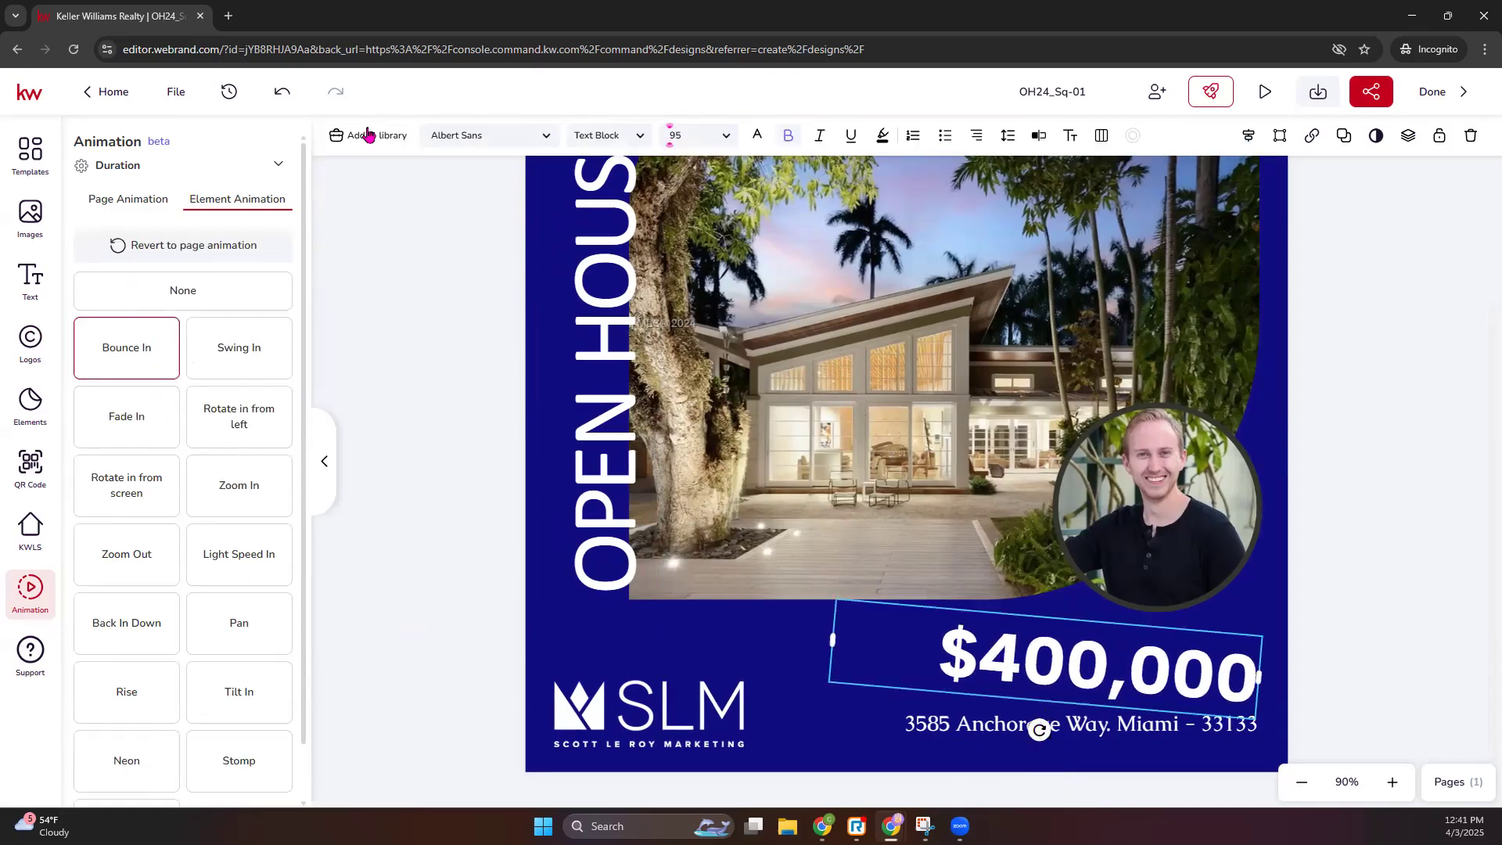
click(280, 91)
click(950, 730)
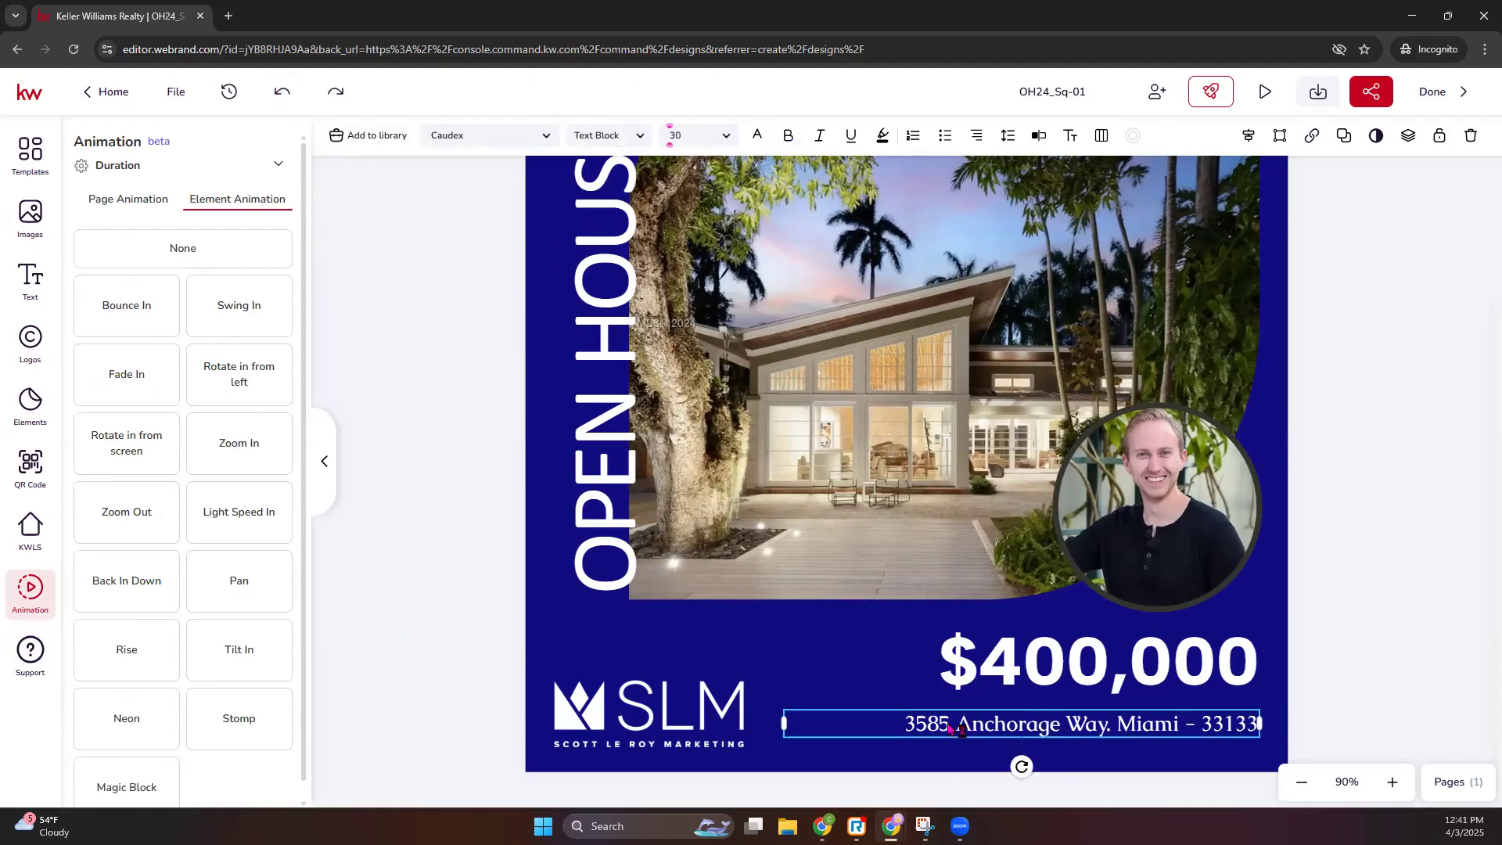
click(140, 583)
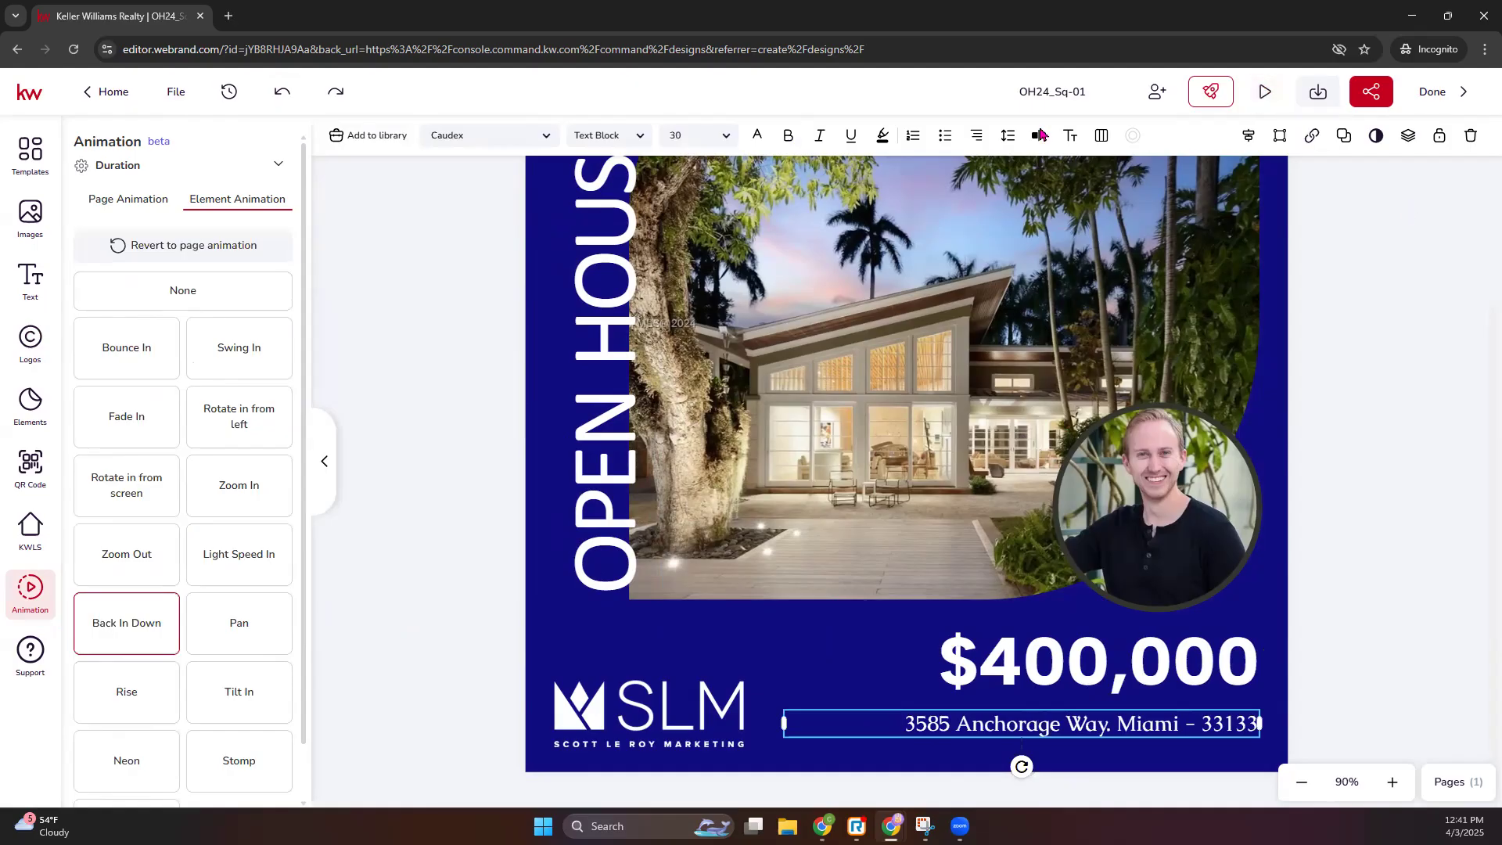
- Preview the animation full screen, then show the page's Duration settings
click(1265, 93)
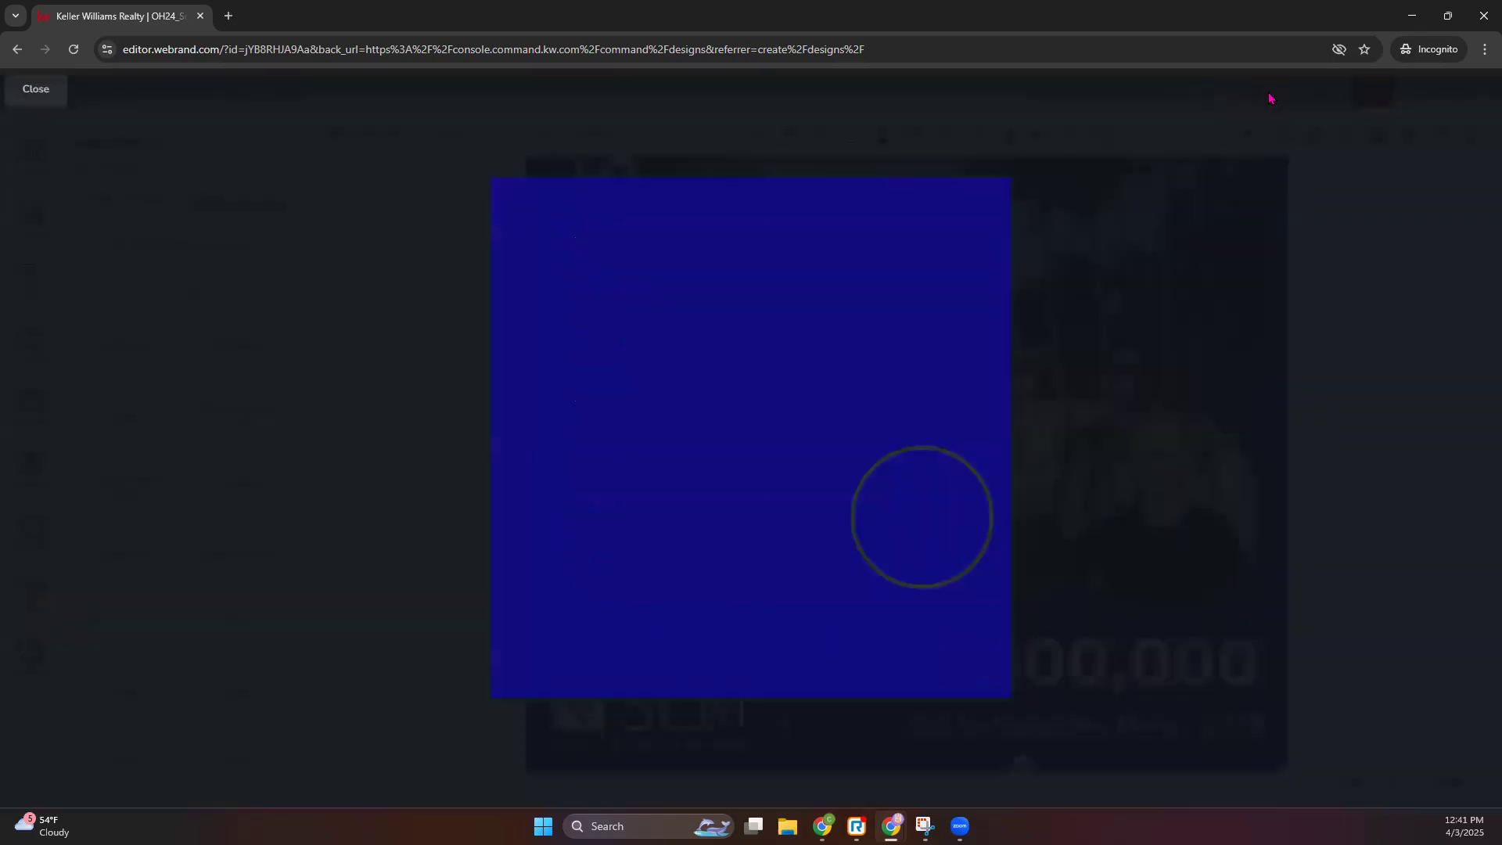
click(1223, 252)
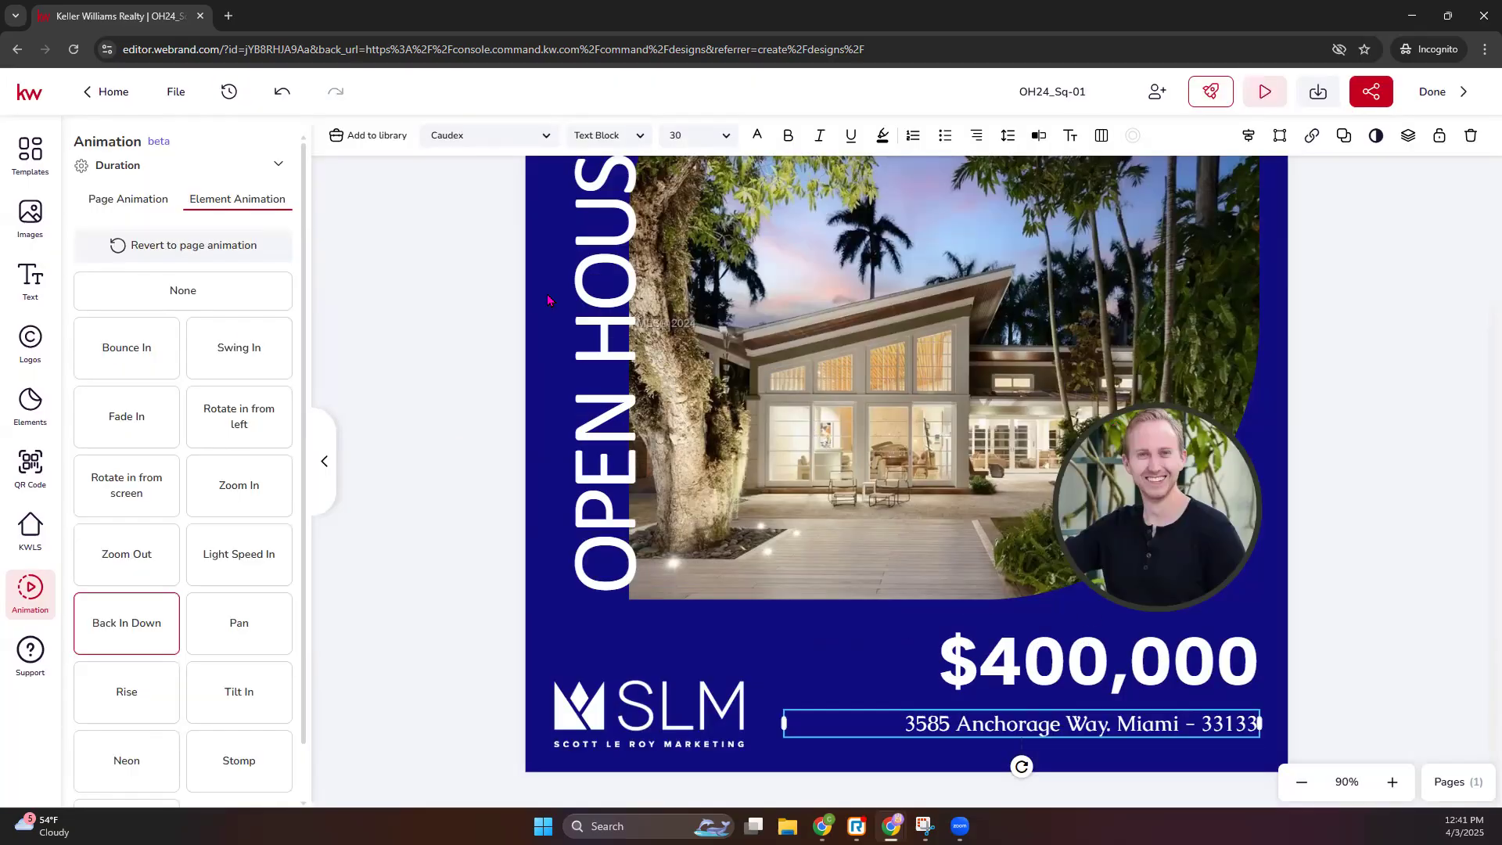
click(123, 202)
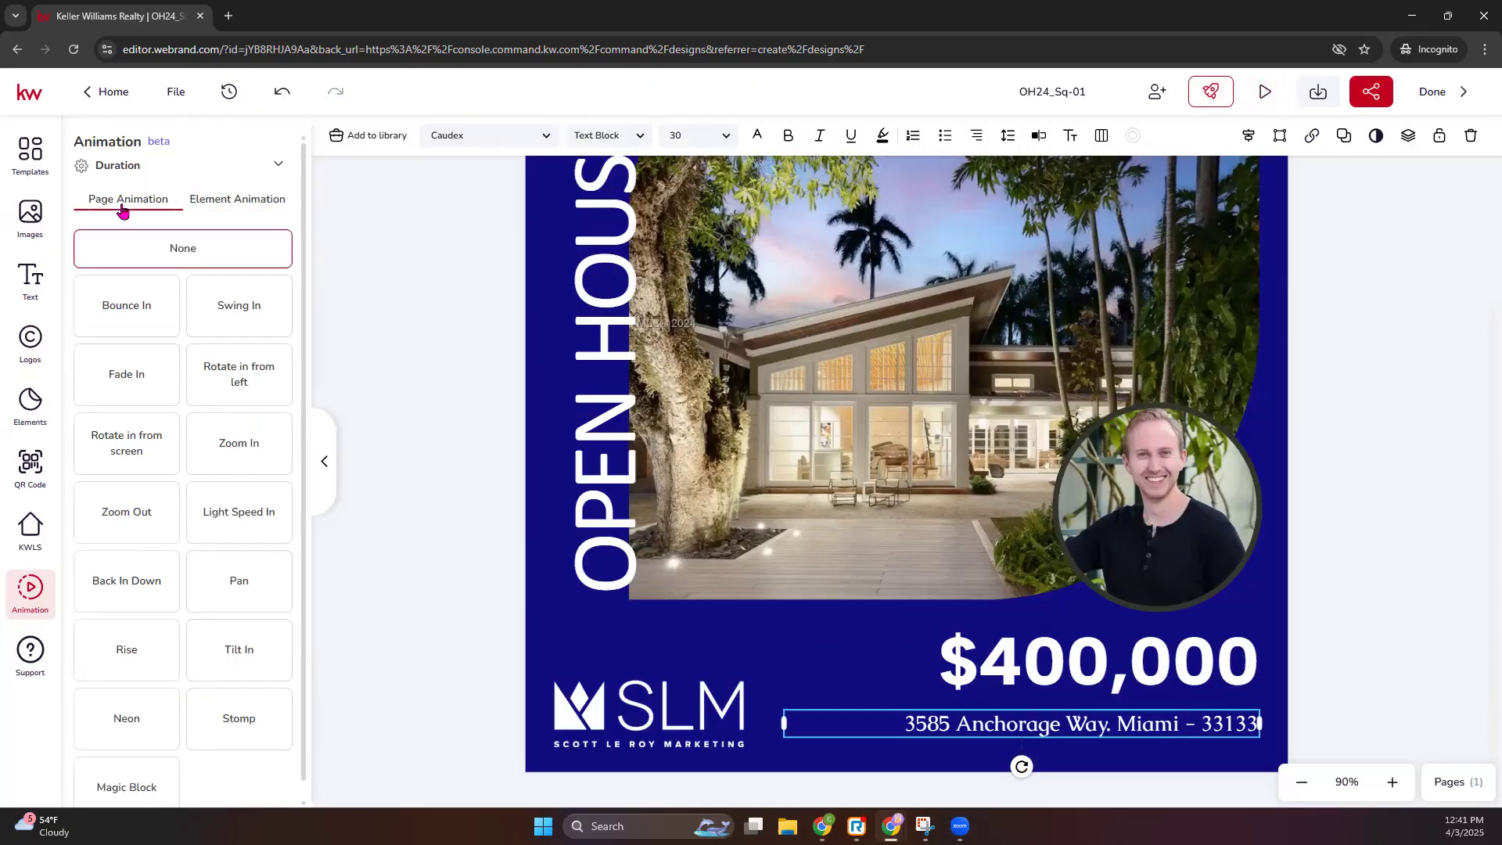
click(188, 201)
click(140, 167)
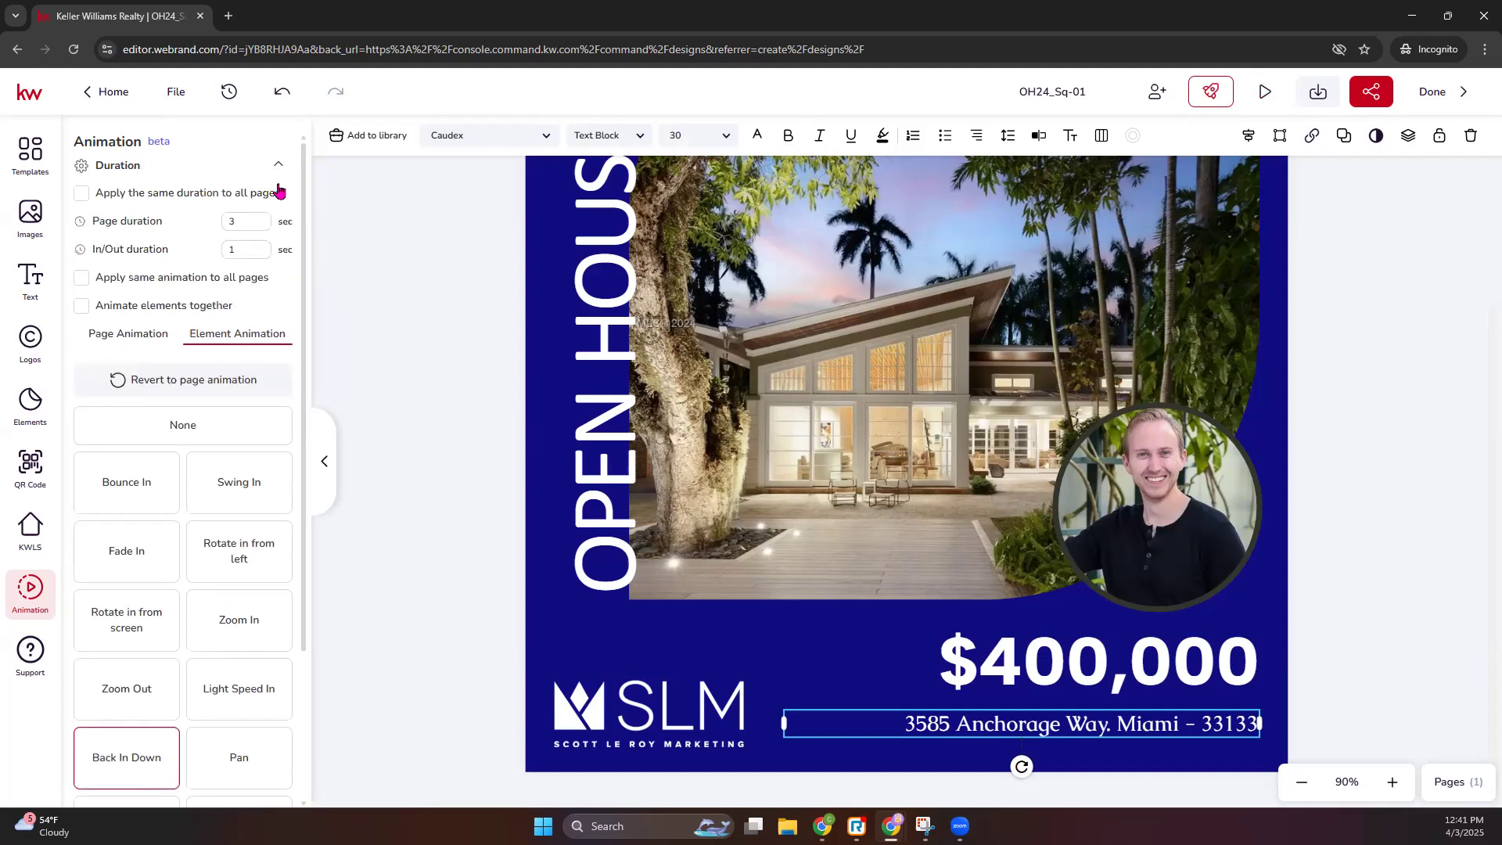
scroll(865, 501, up, 3)
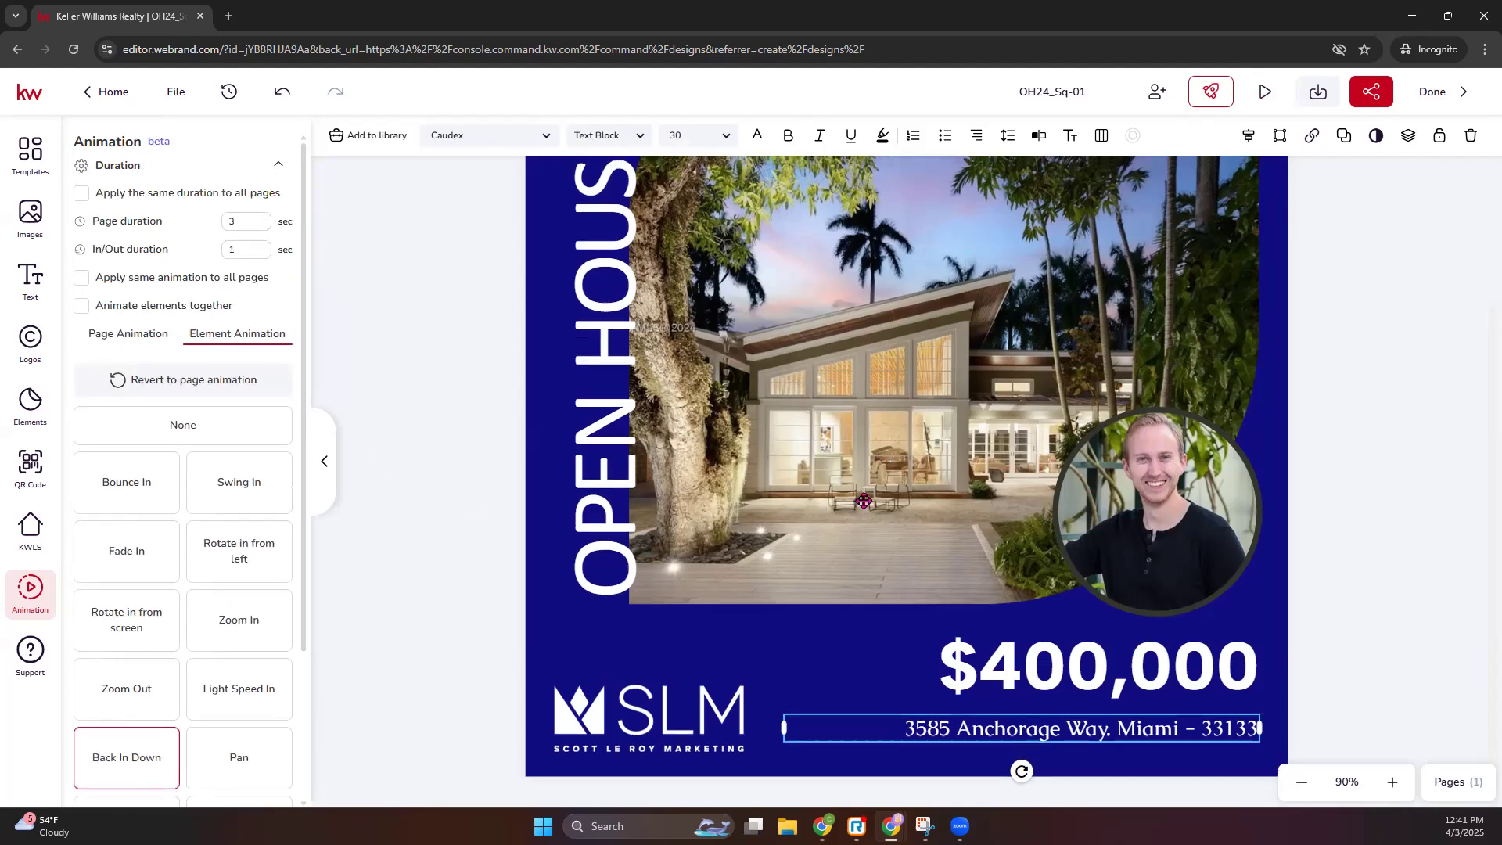
scroll(1056, 457, down, 3)
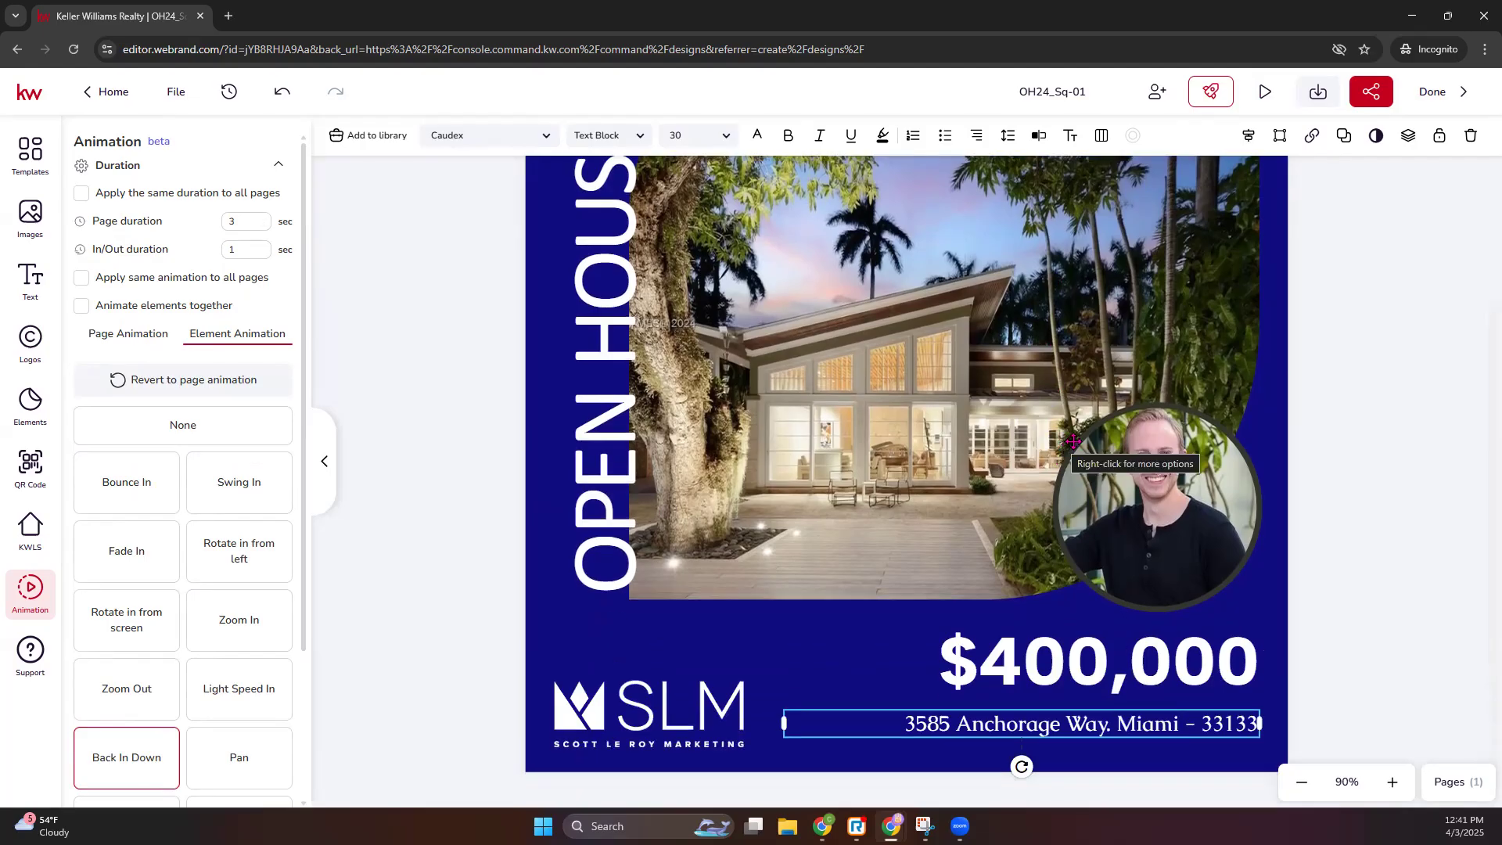
- Download the design as a JPEG and save it as OH24_Sq-01.jpeg in Downloads
click(1322, 99)
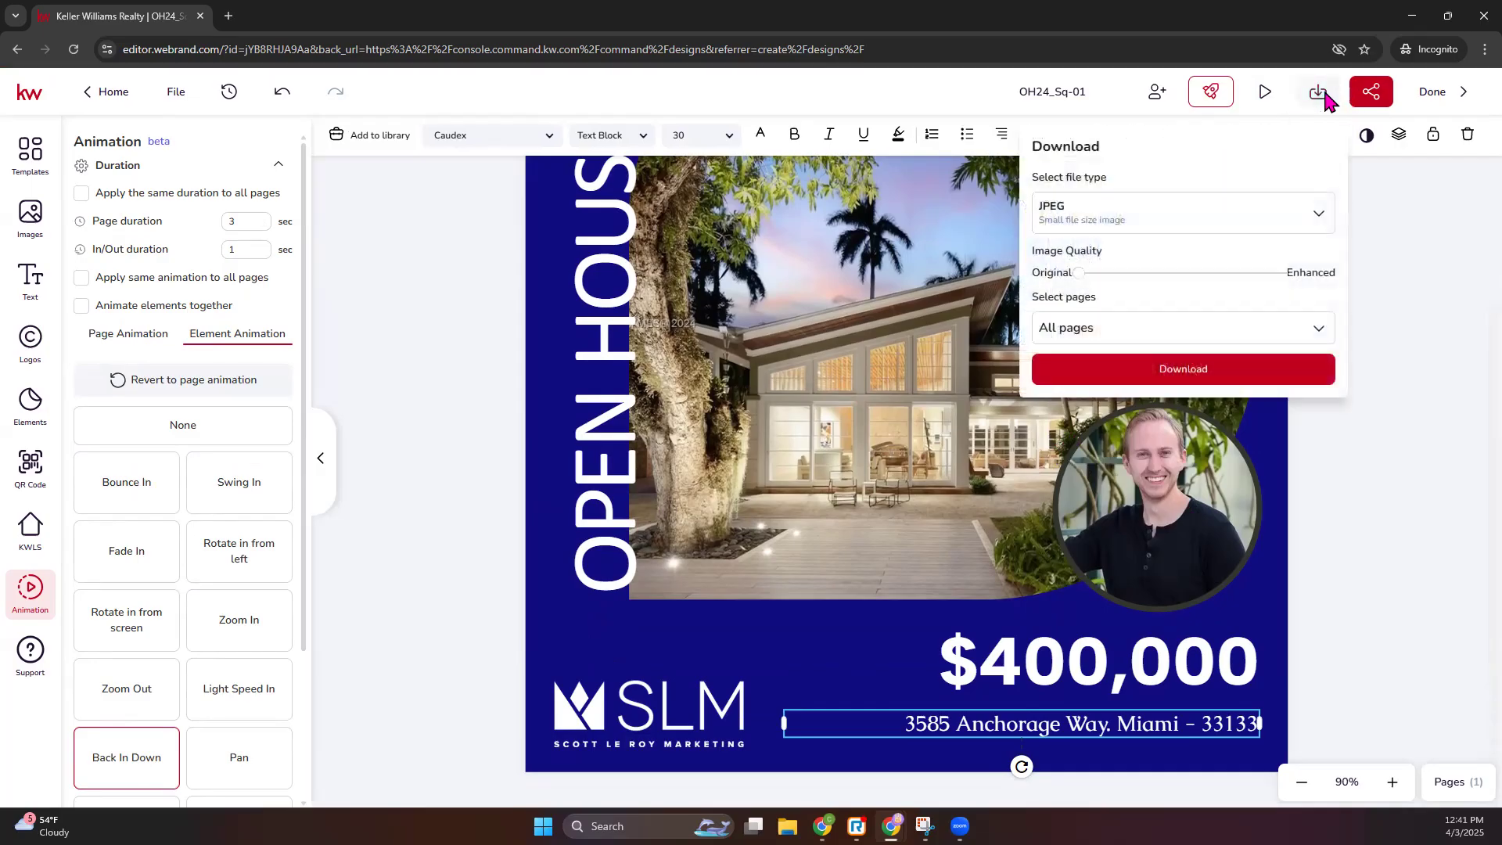
click(1305, 211)
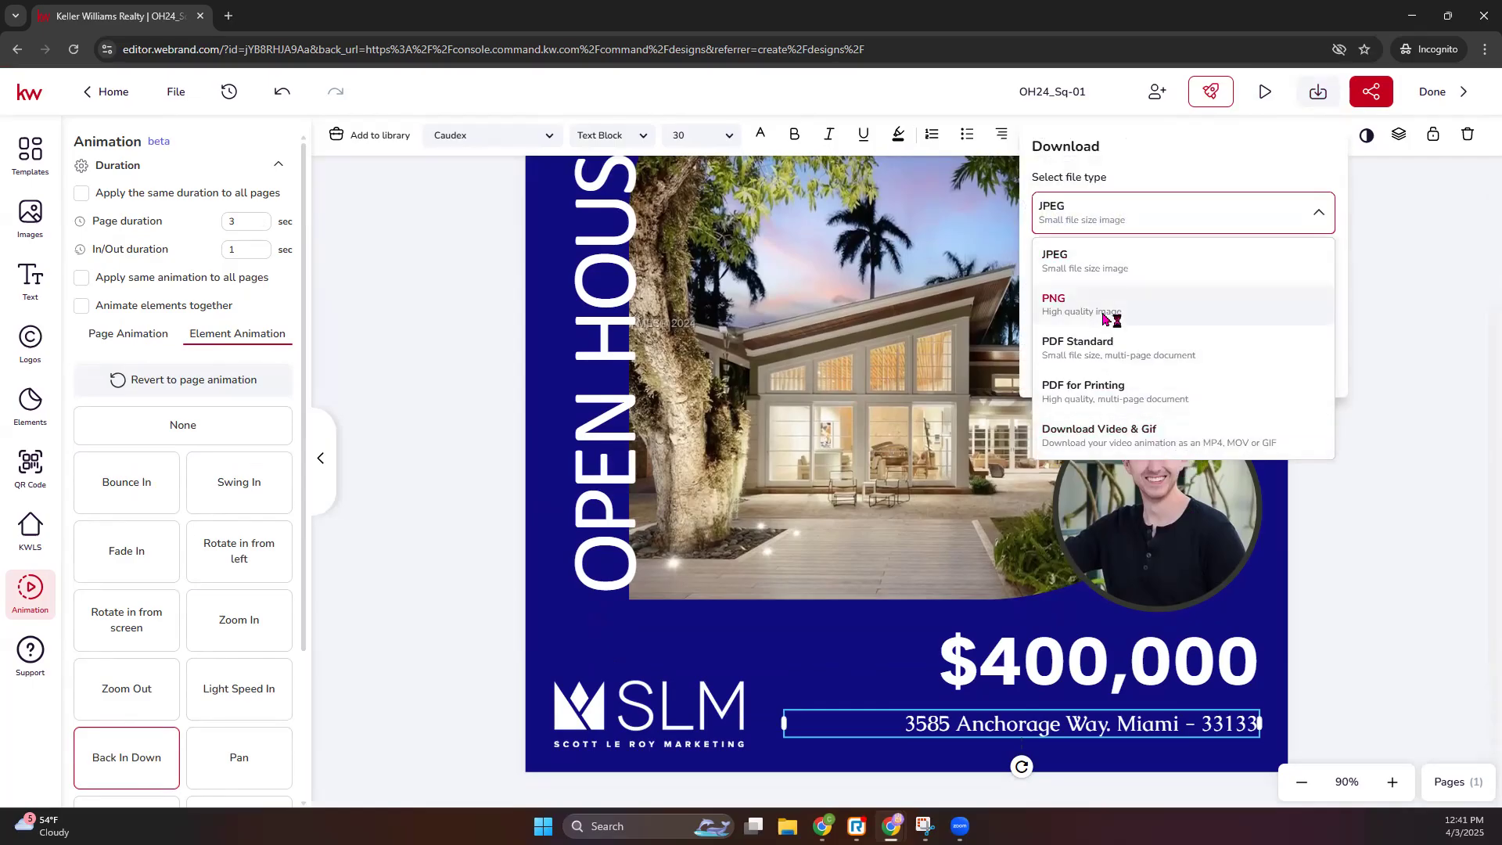
click(1107, 270)
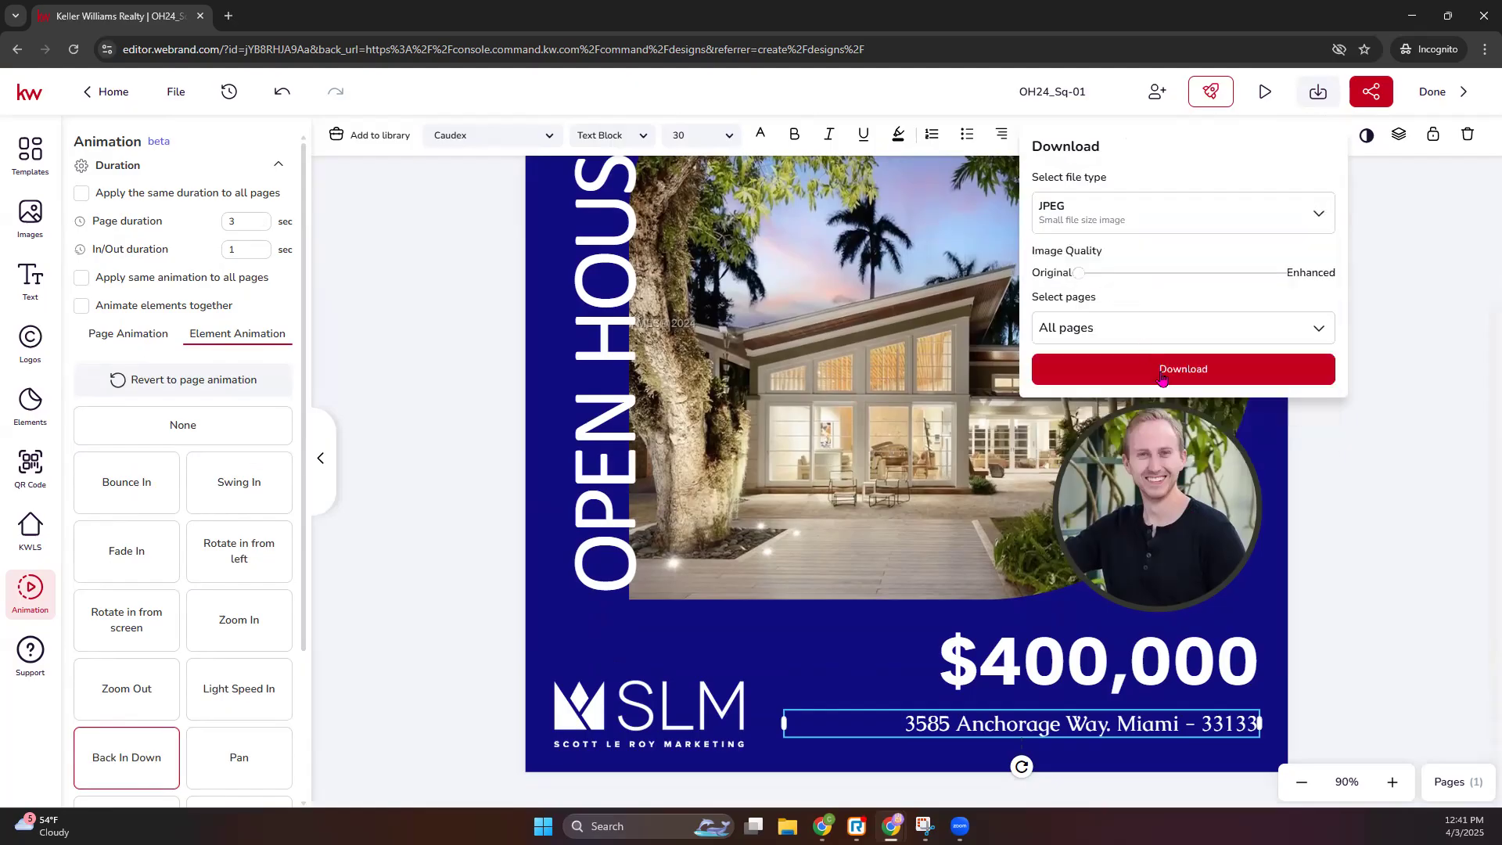
click(1163, 377)
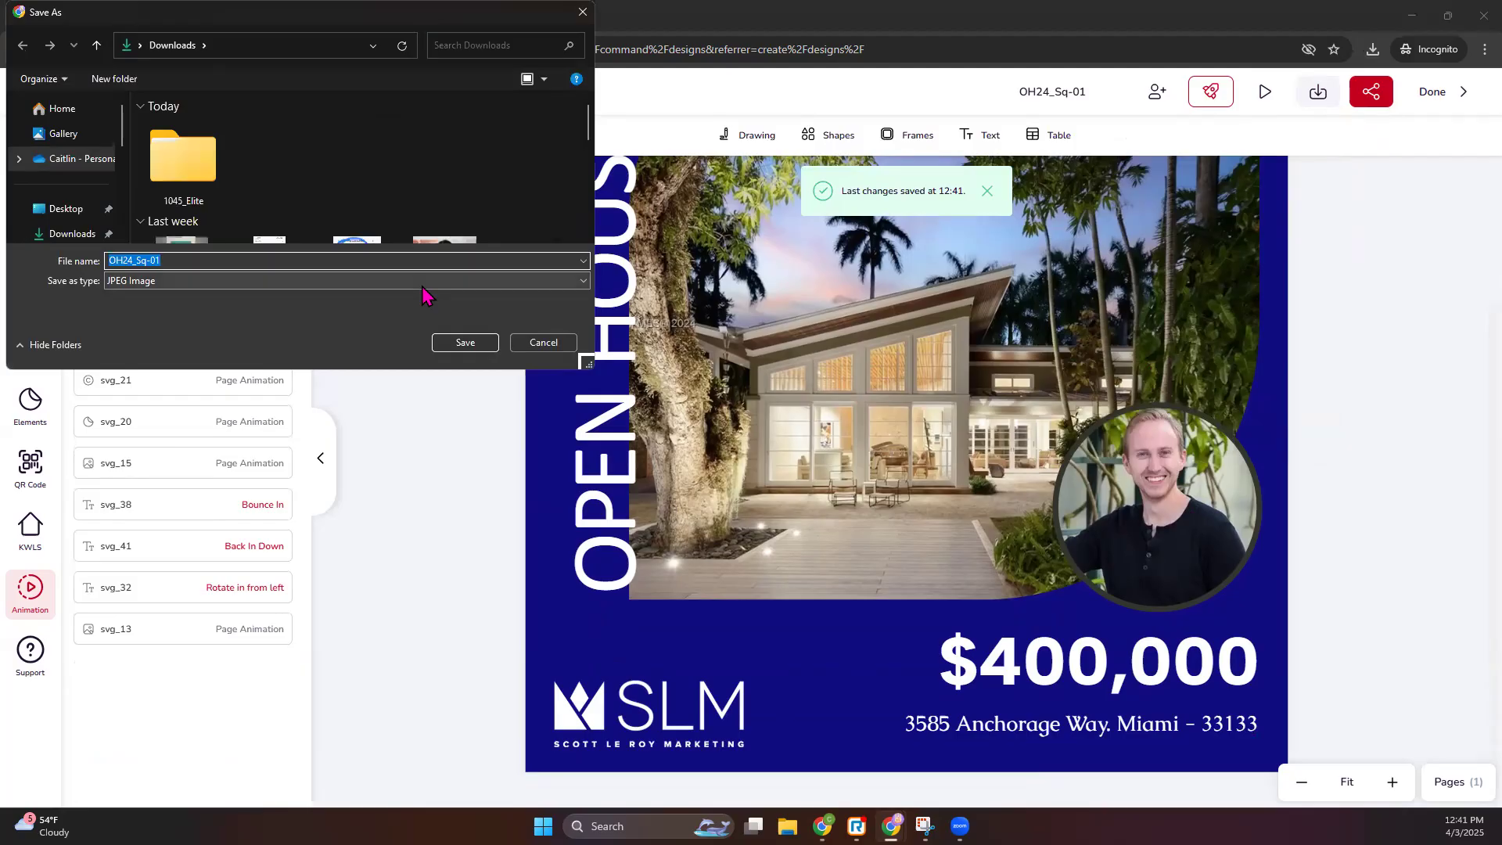
key(Return)
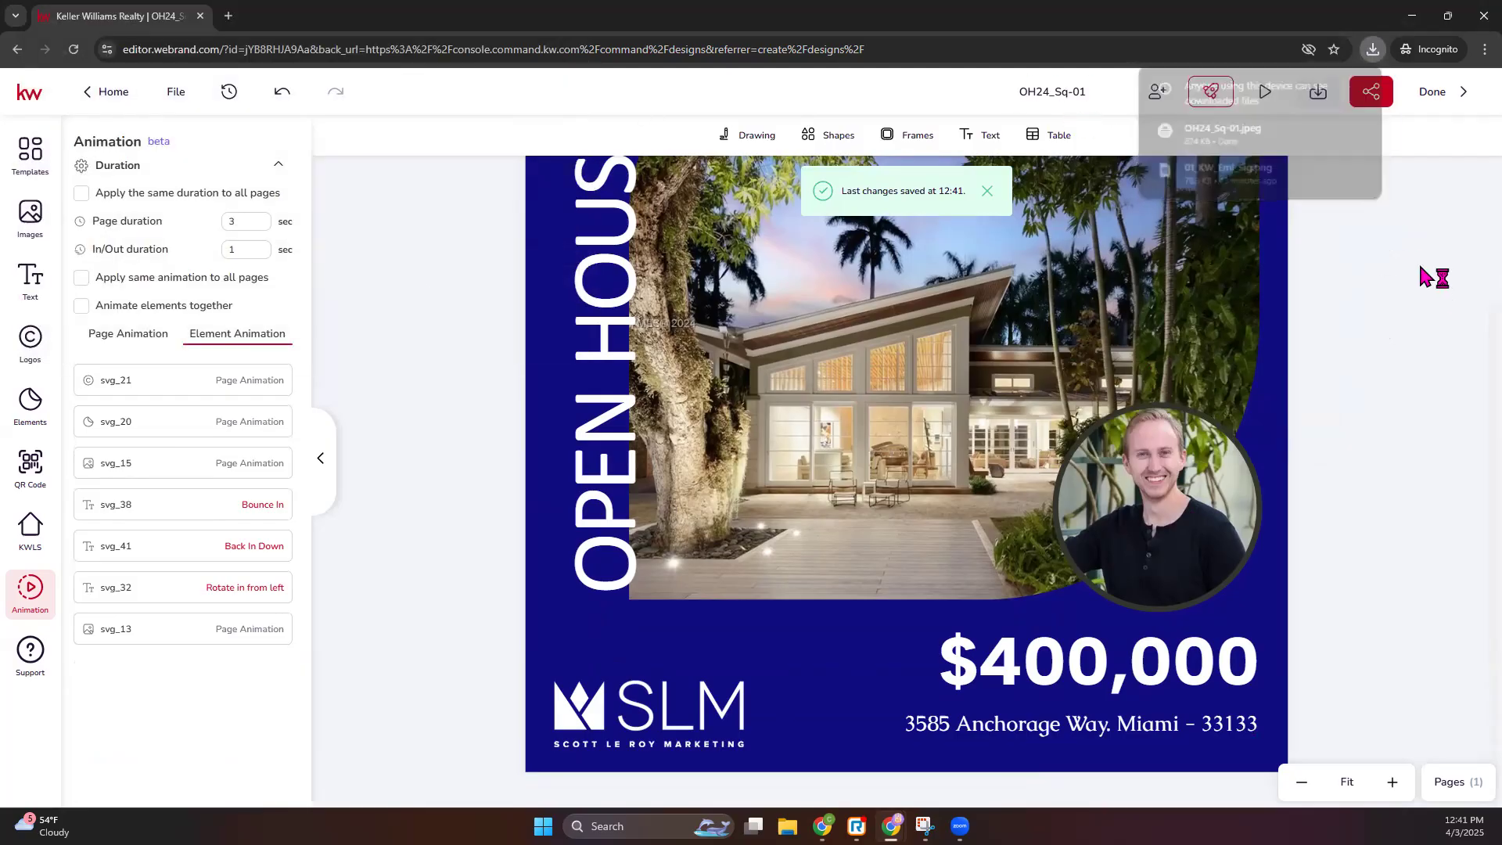
- Save the design as the animated GIF OH24_Sq-01.gif, then click Done to exit the editor
click(1319, 95)
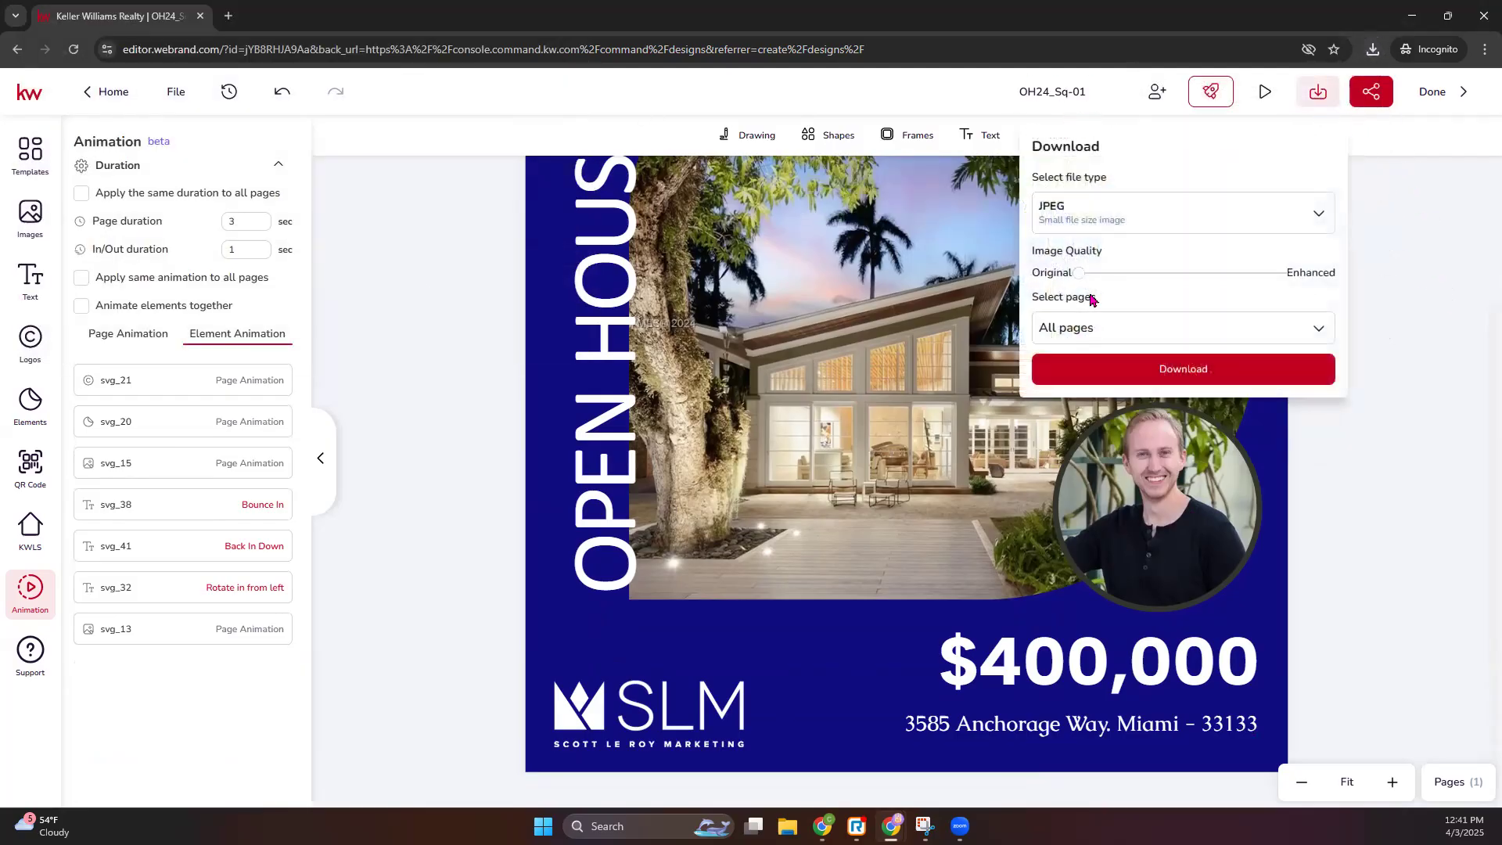
click(1114, 221)
click(1127, 431)
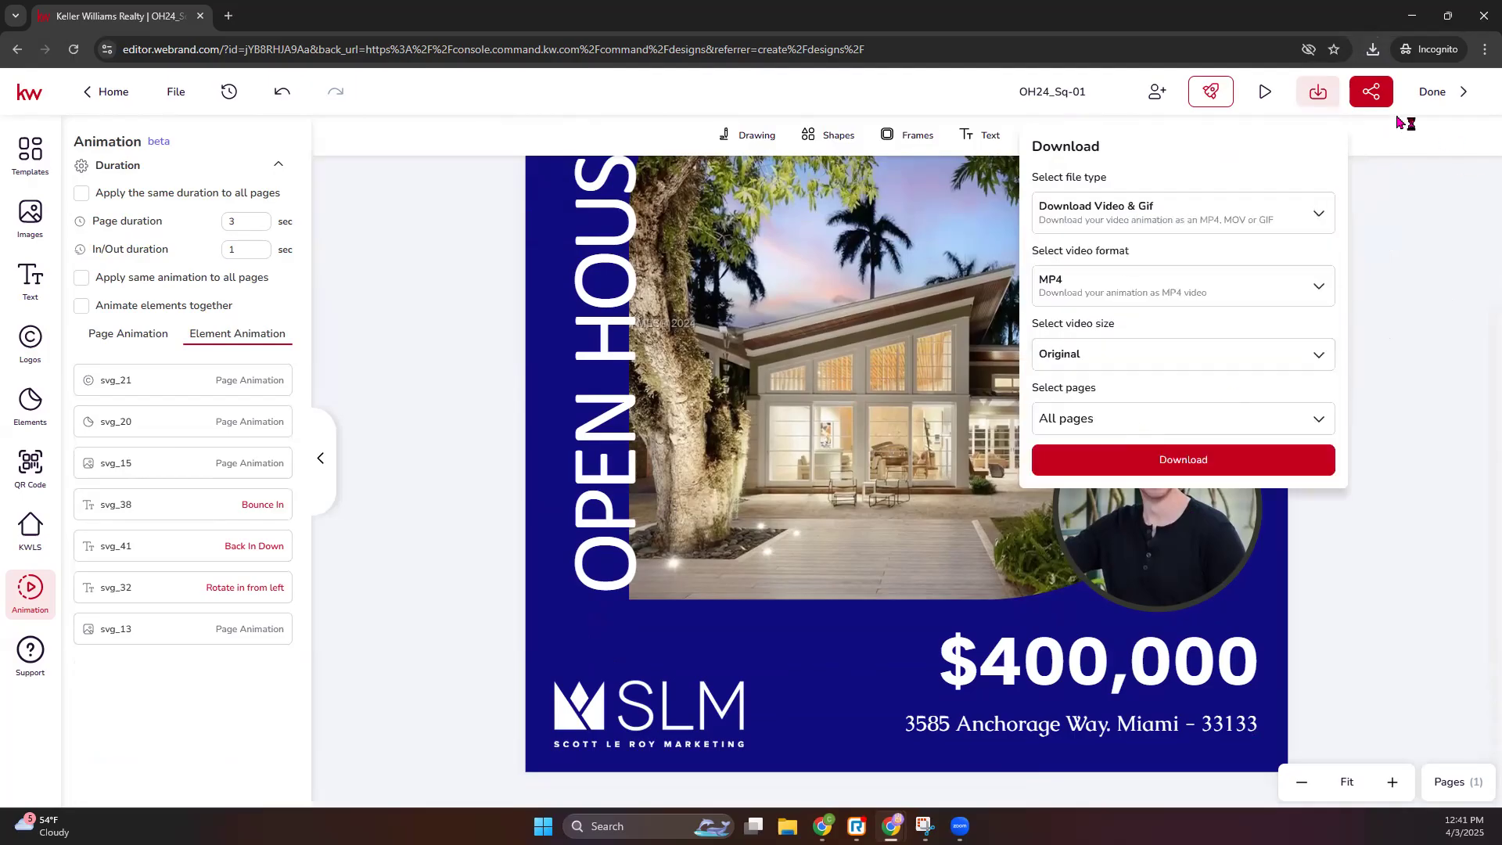
click(1175, 296)
scroll(1165, 395, down, 2)
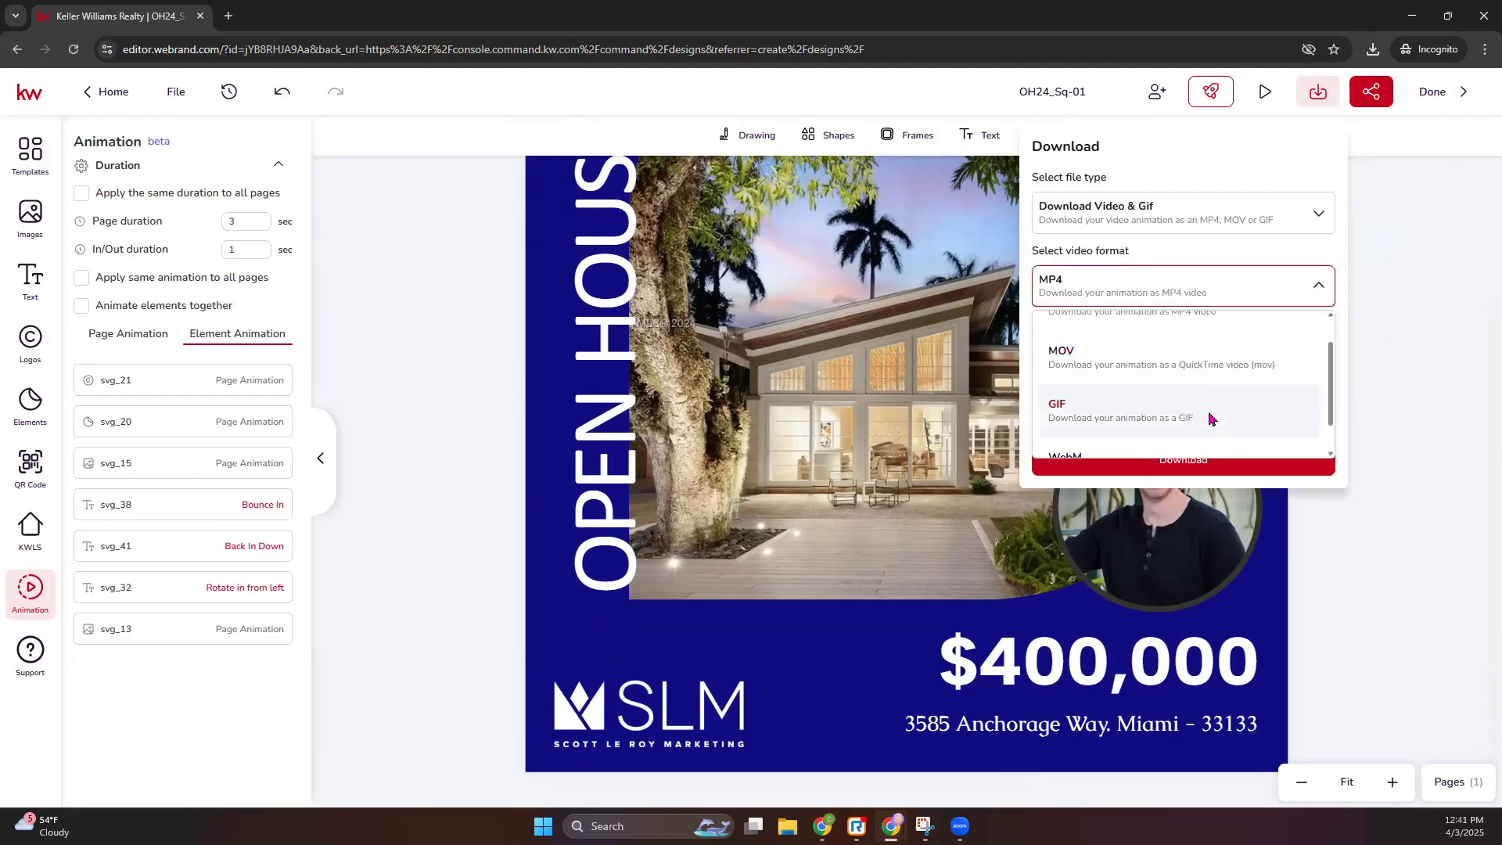
click(1164, 377)
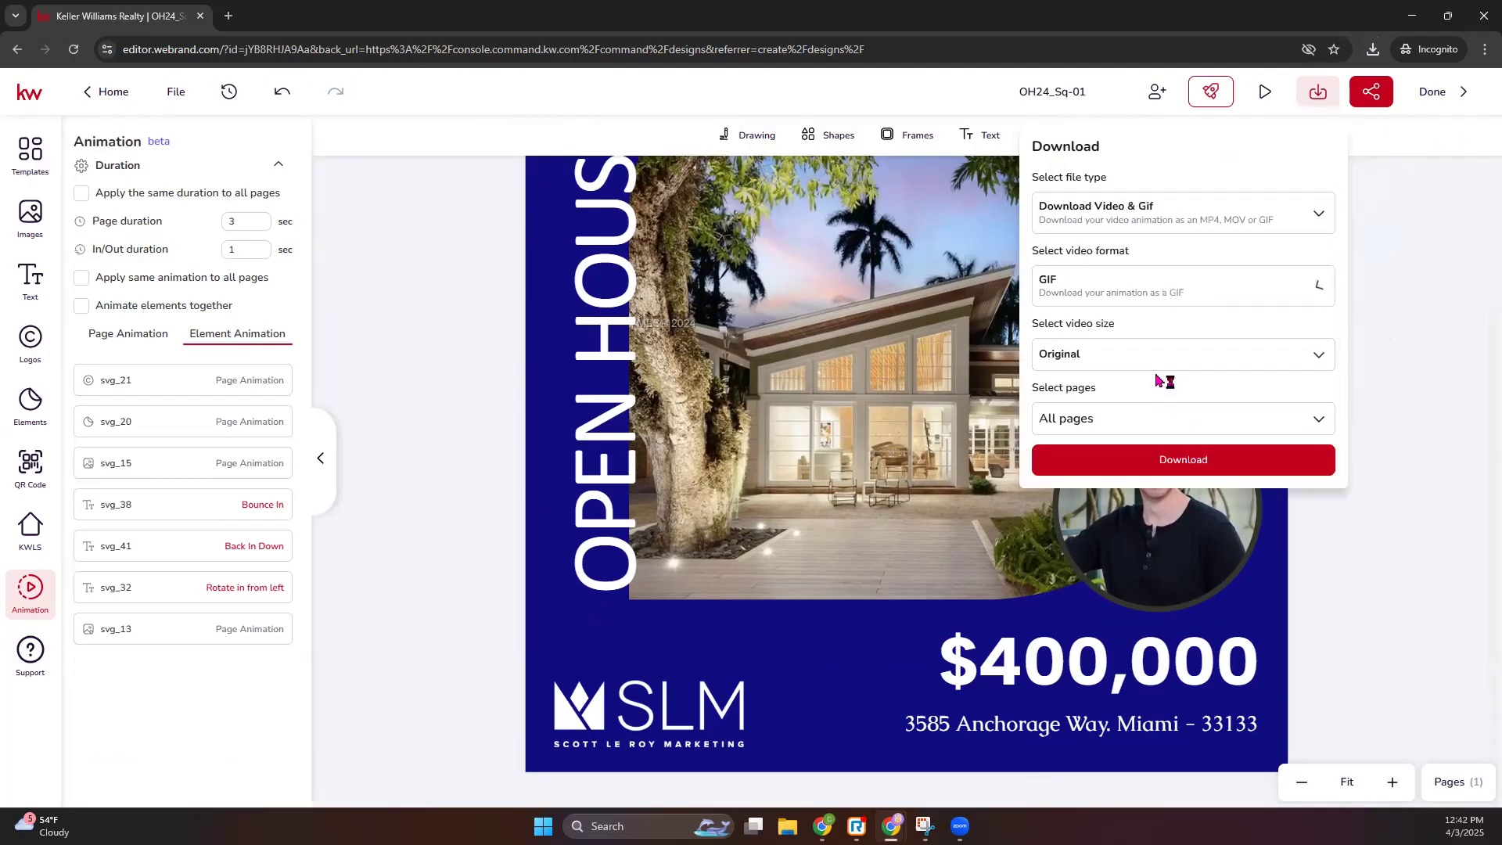
click(1169, 462)
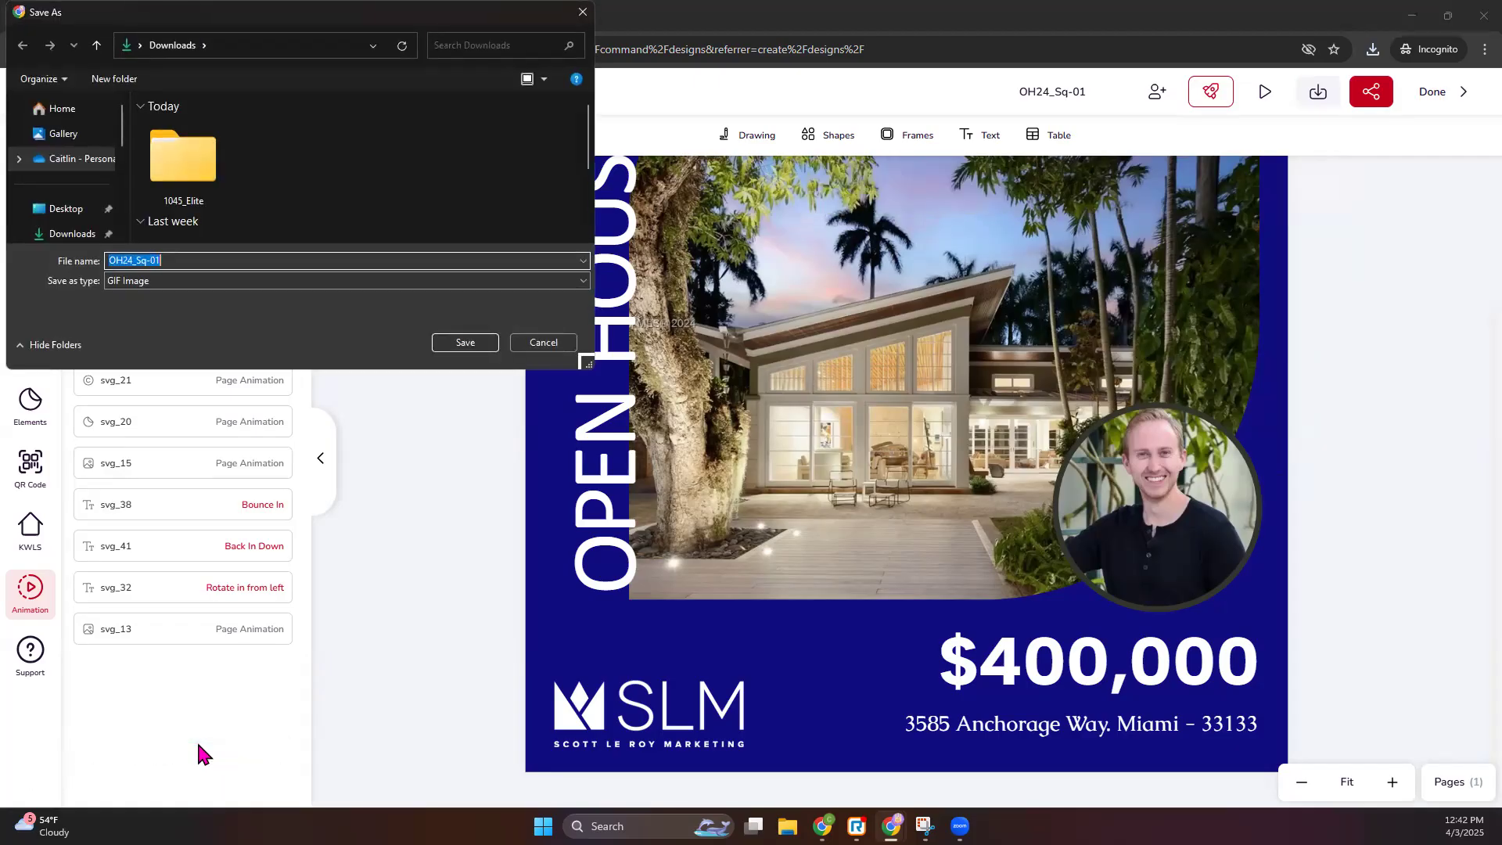
key(Return)
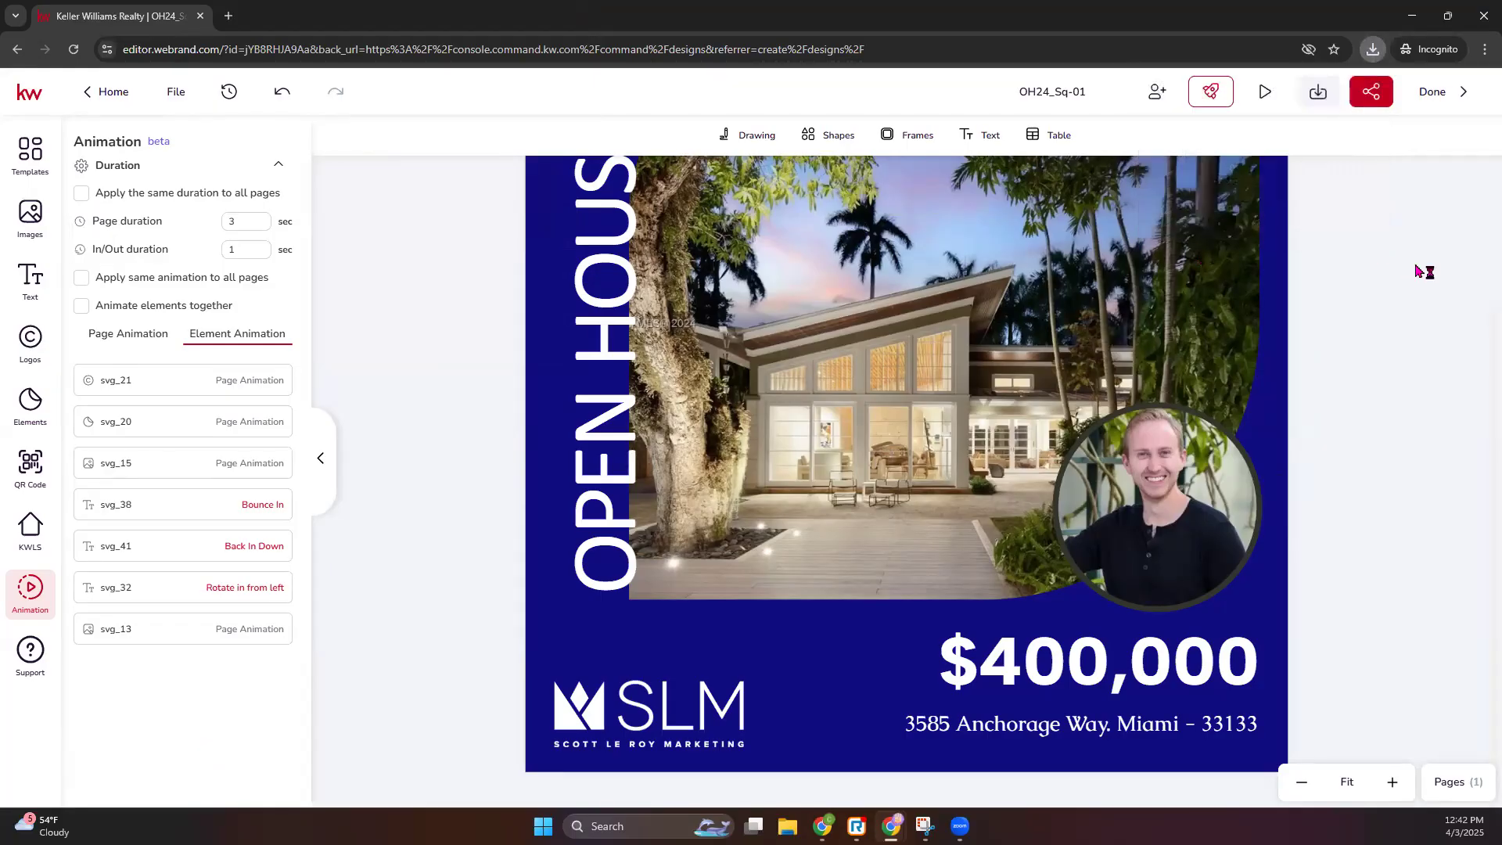
click(1441, 96)
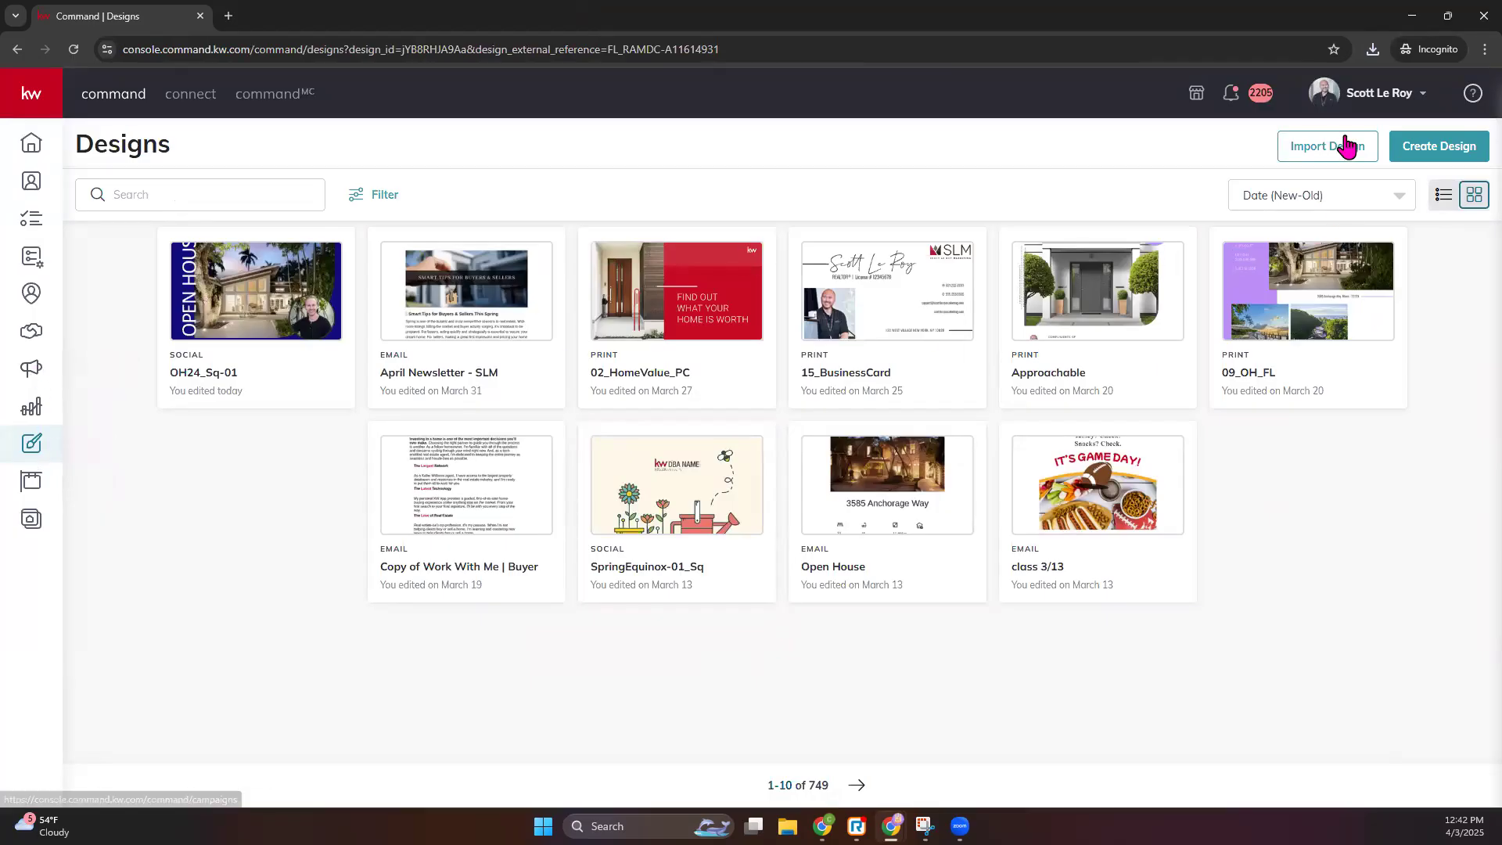
- Confirm the Facebook and Instagram Post Scheduling connections in account Settings, then return to the Home dashboard
click(1392, 94)
click(1258, 442)
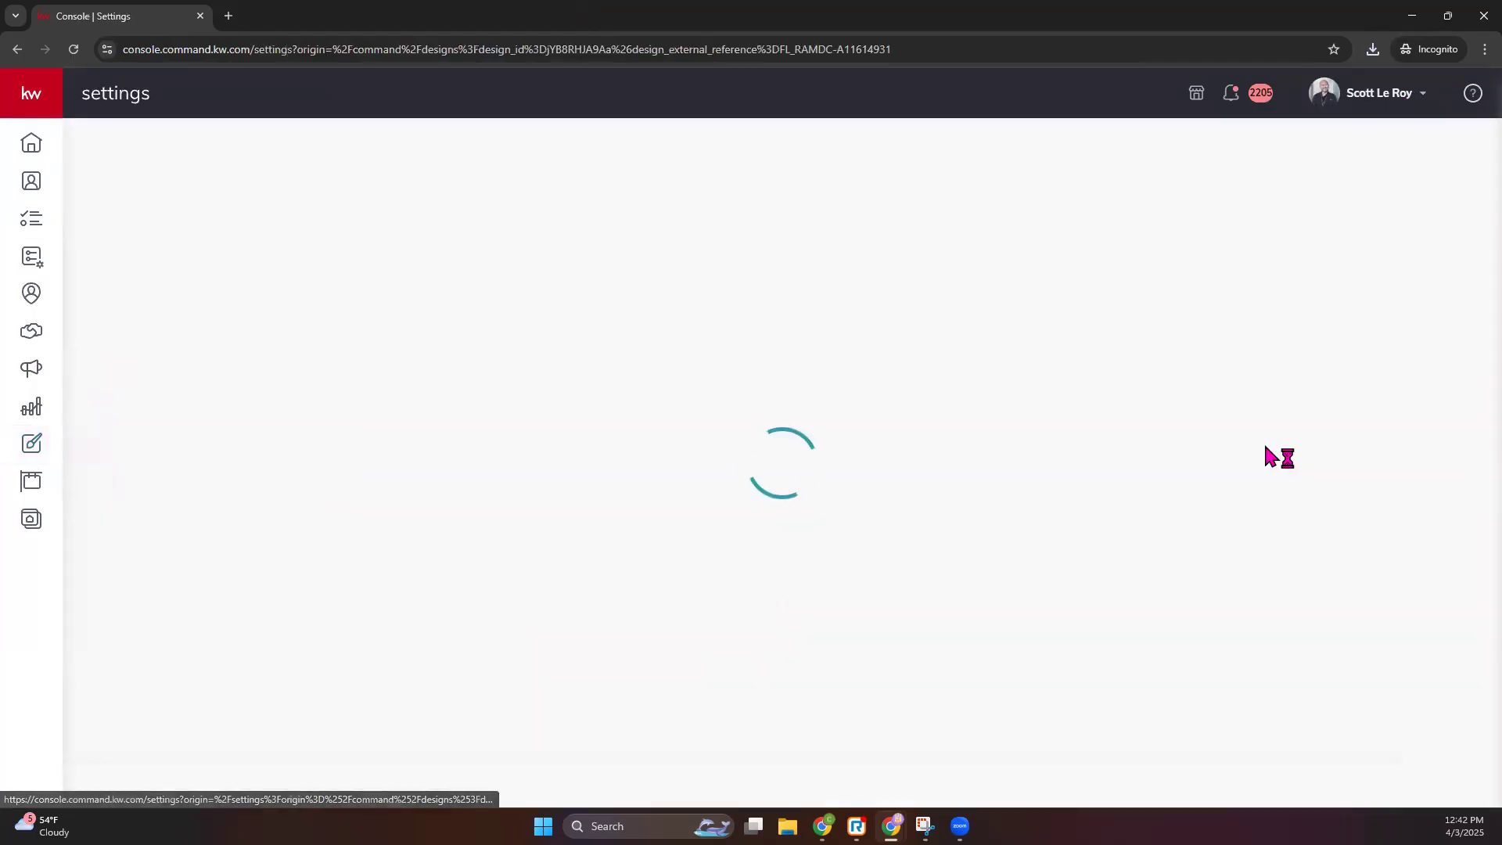
scroll(561, 566, down, 1)
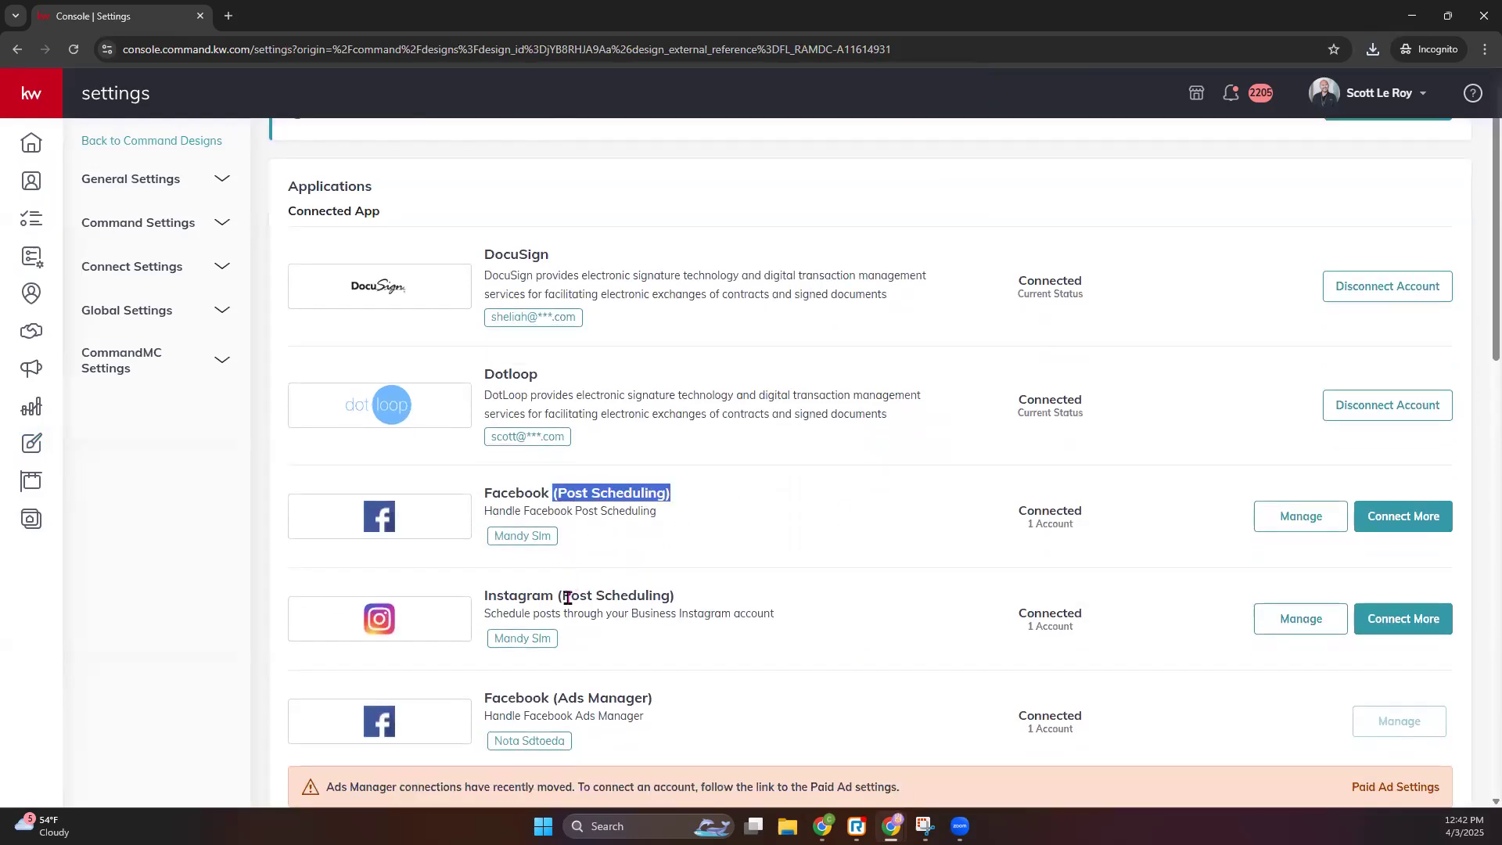
drag(564, 597, 714, 608)
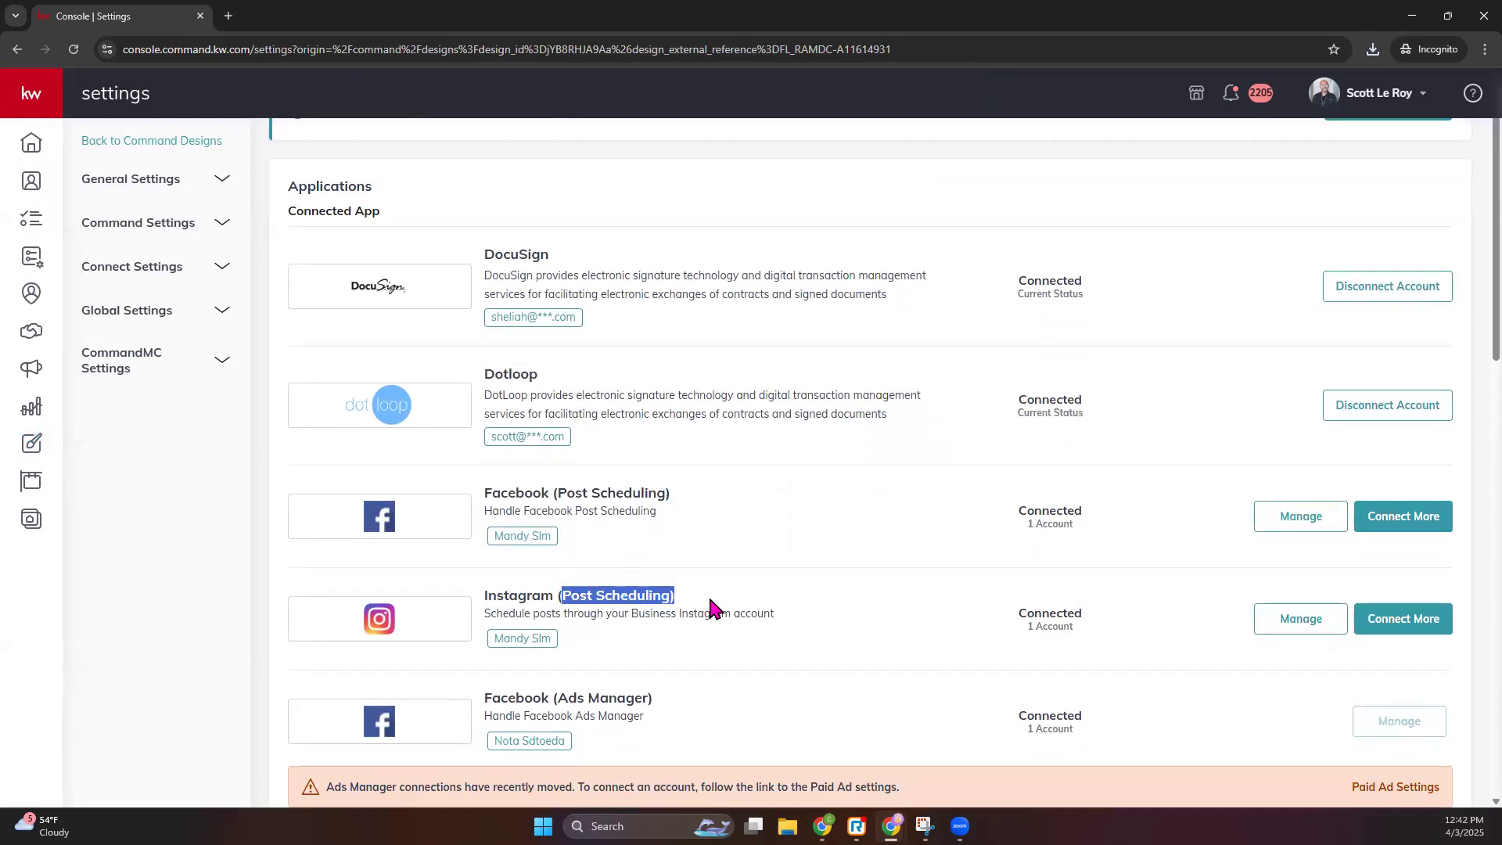
click(1025, 595)
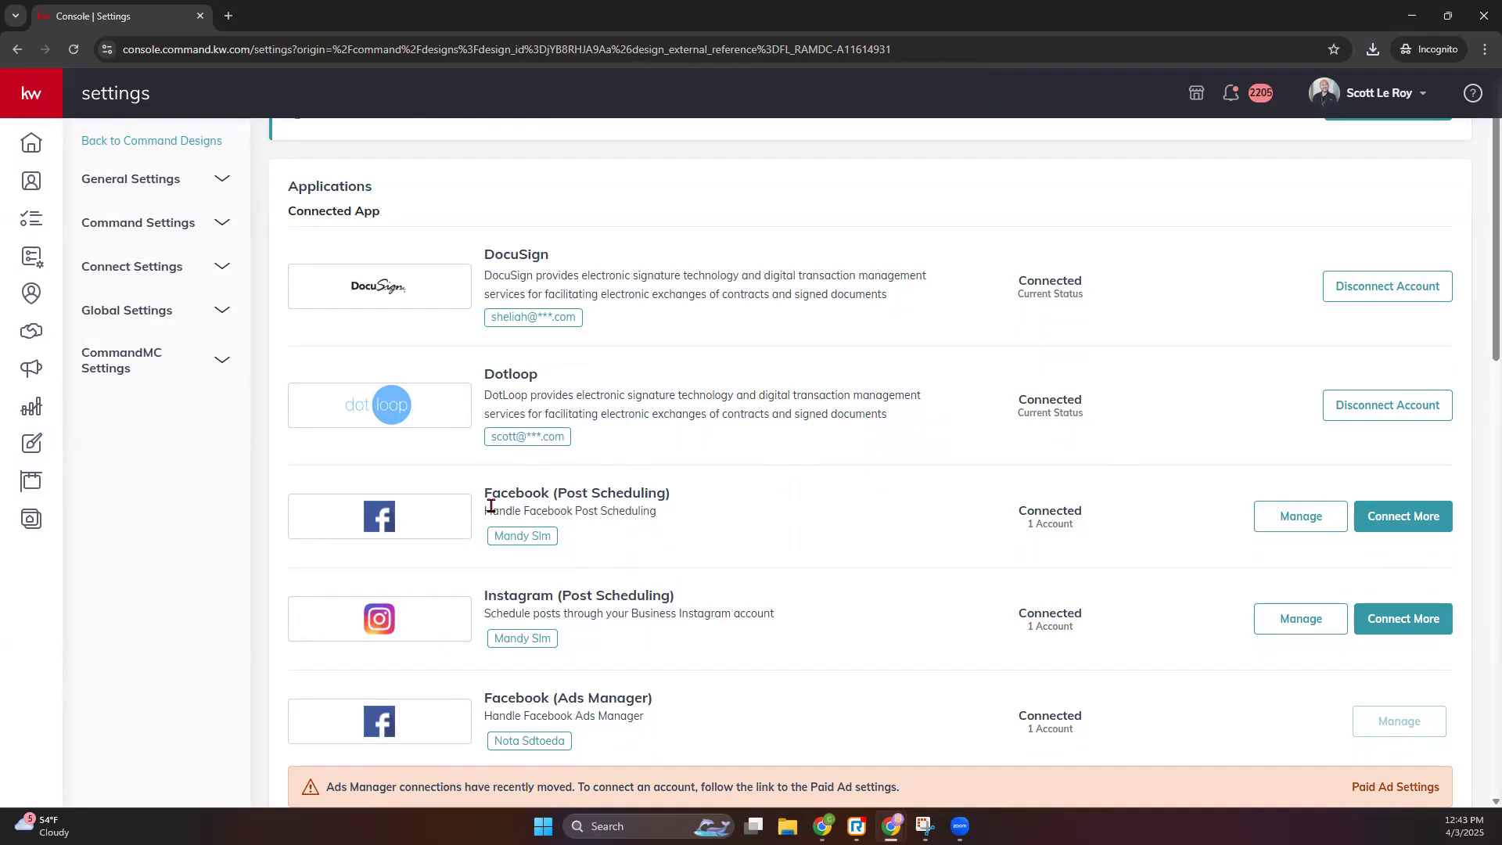
click(33, 147)
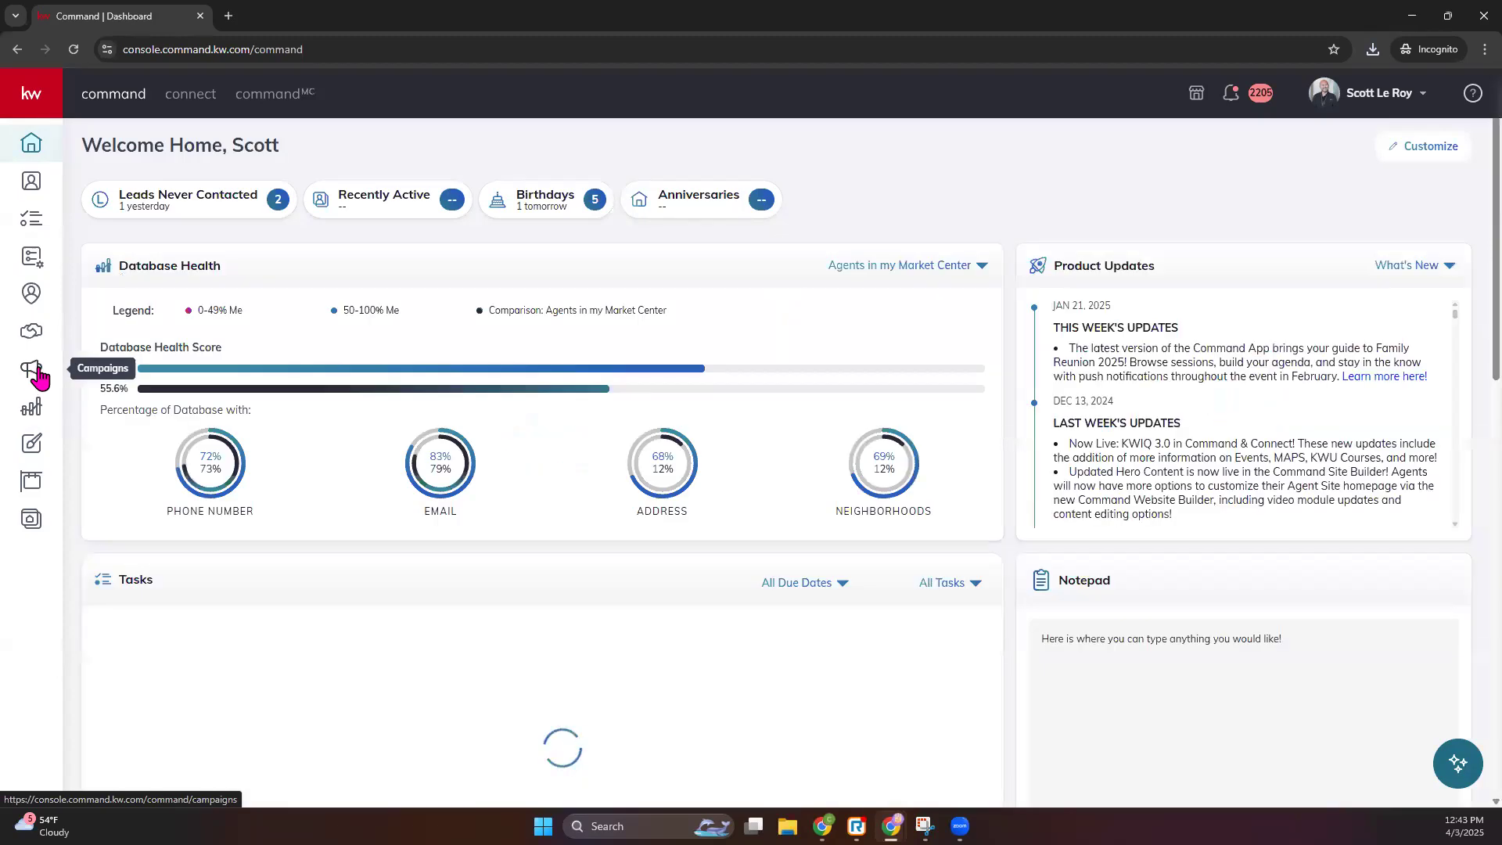
- Create a new Social Post campaign from the Campaigns area
click(39, 377)
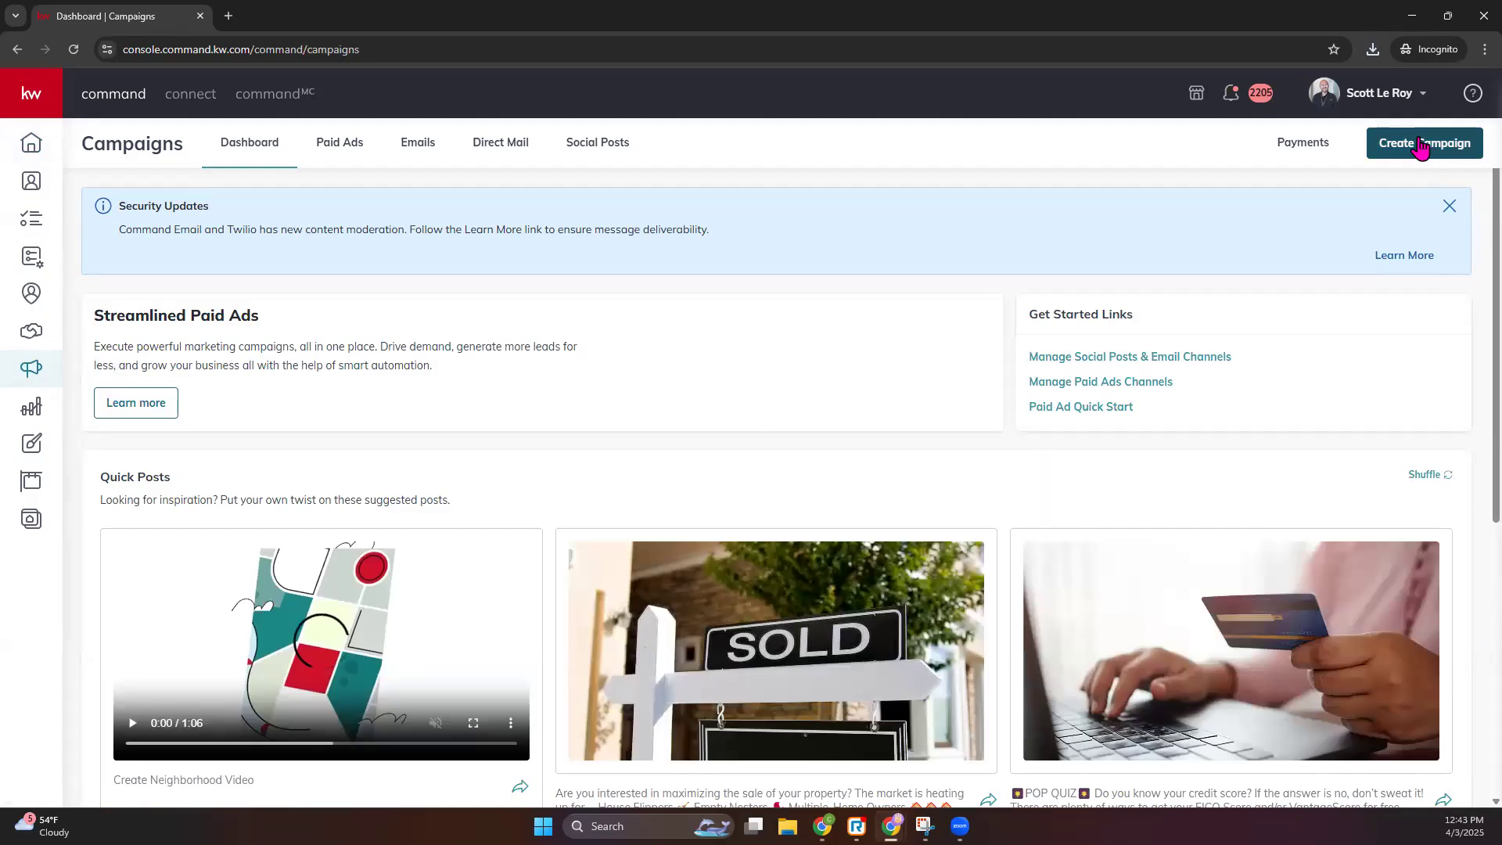
click(1421, 147)
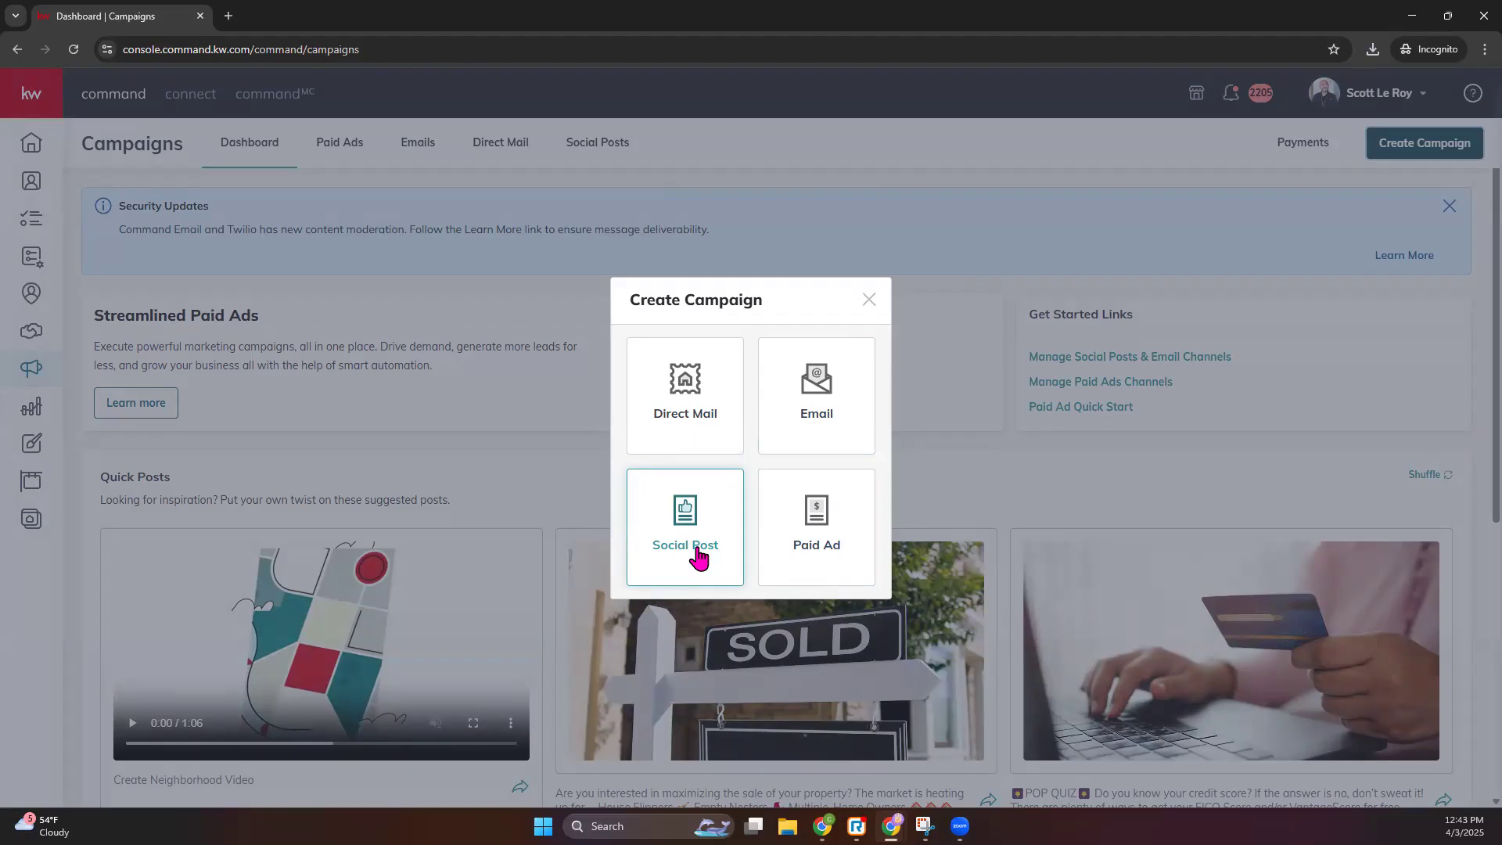
click(697, 549)
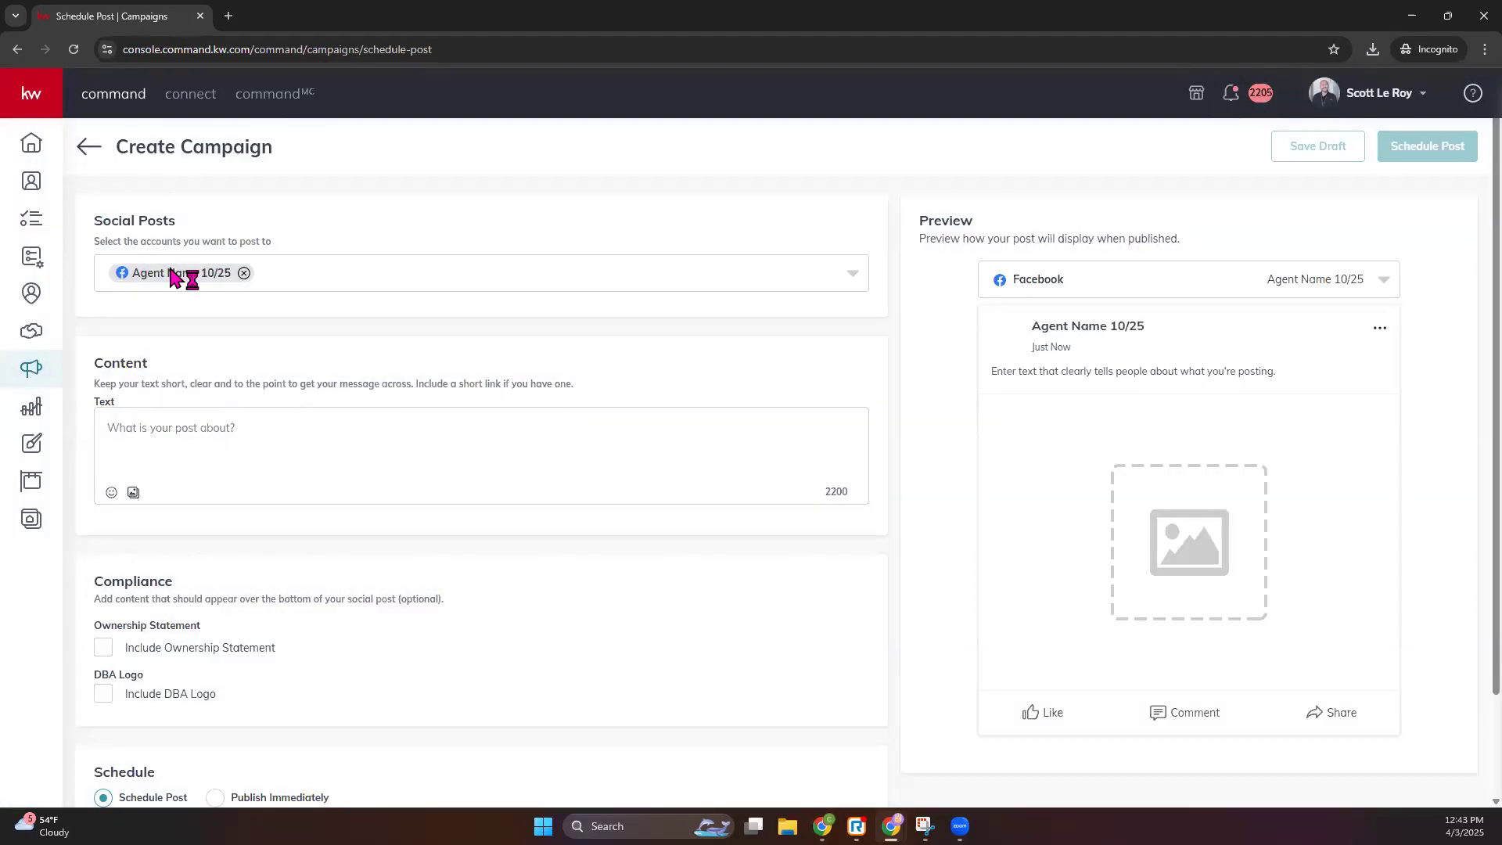
- Tick the Instagram 'Your Agent For Life' account in the Social Posts account list alongside Facebook
click(853, 273)
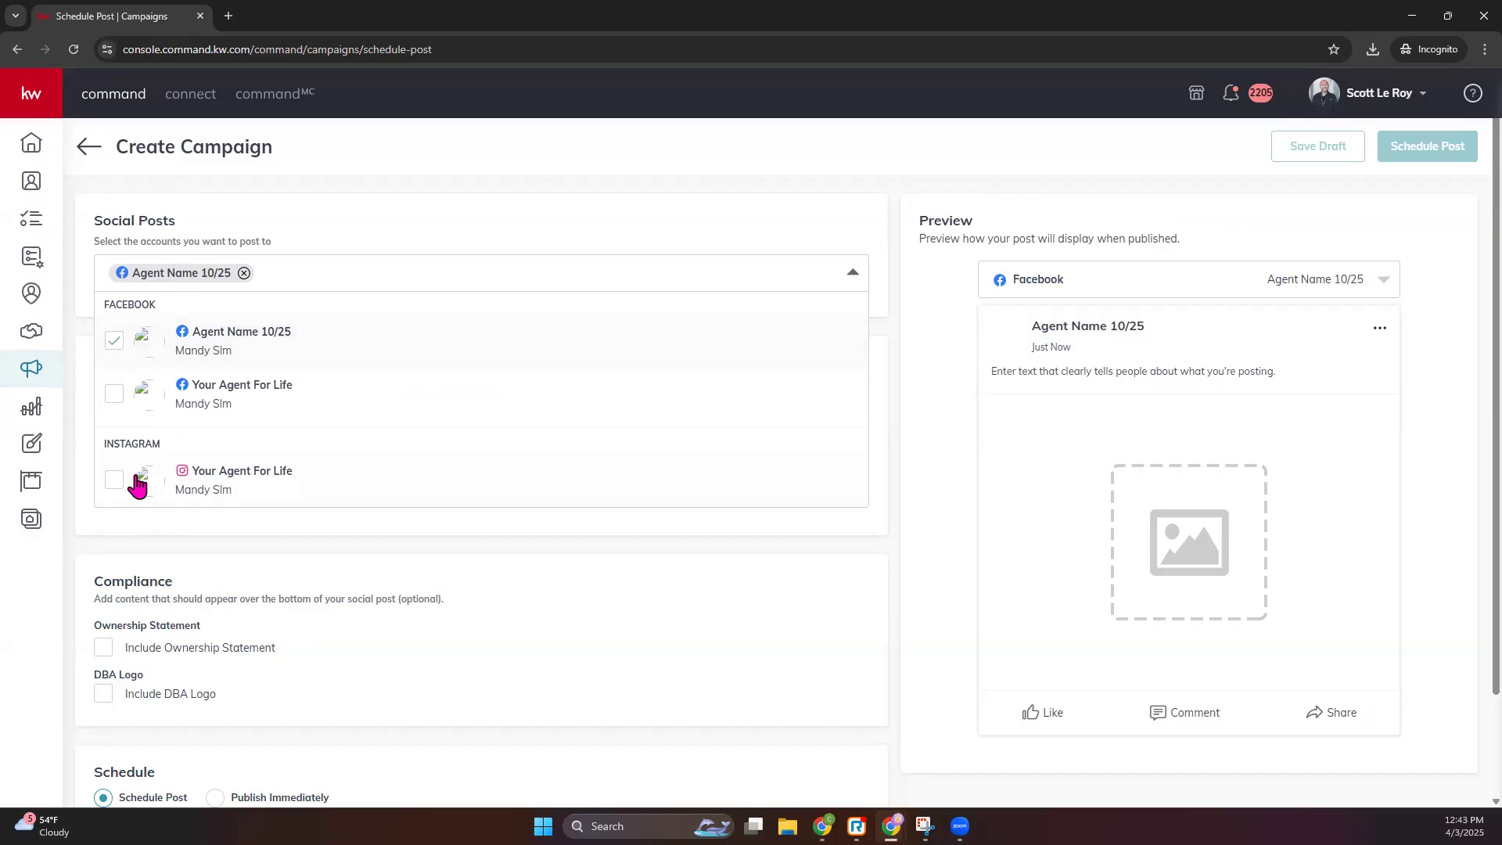
click(114, 482)
click(555, 220)
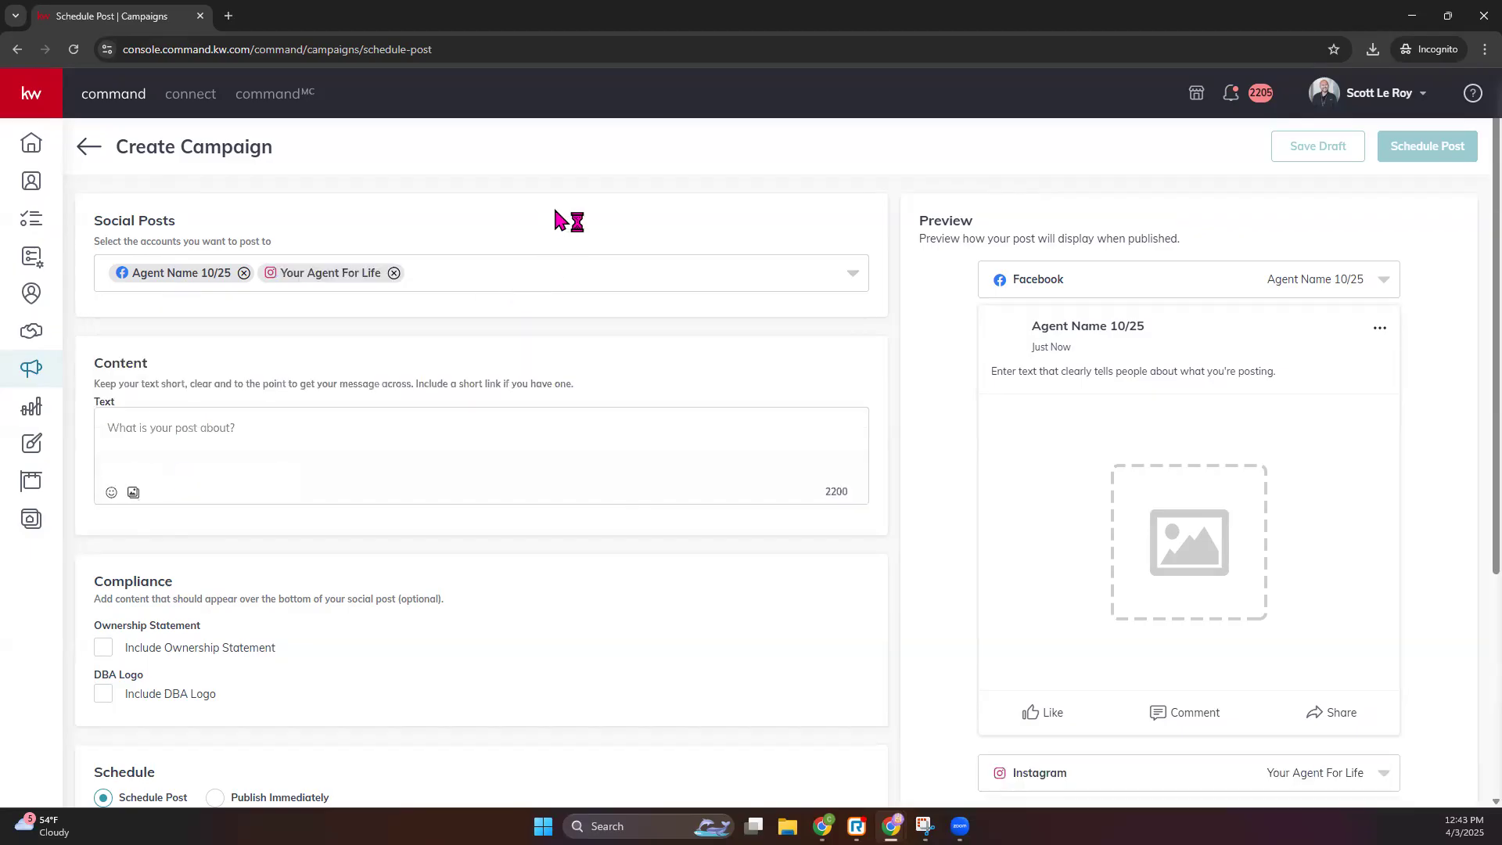
scroll(1193, 305, down, 3)
scroll(1109, 490, down, 1)
scroll(1003, 328, up, 4)
scroll(1020, 740, down, 1)
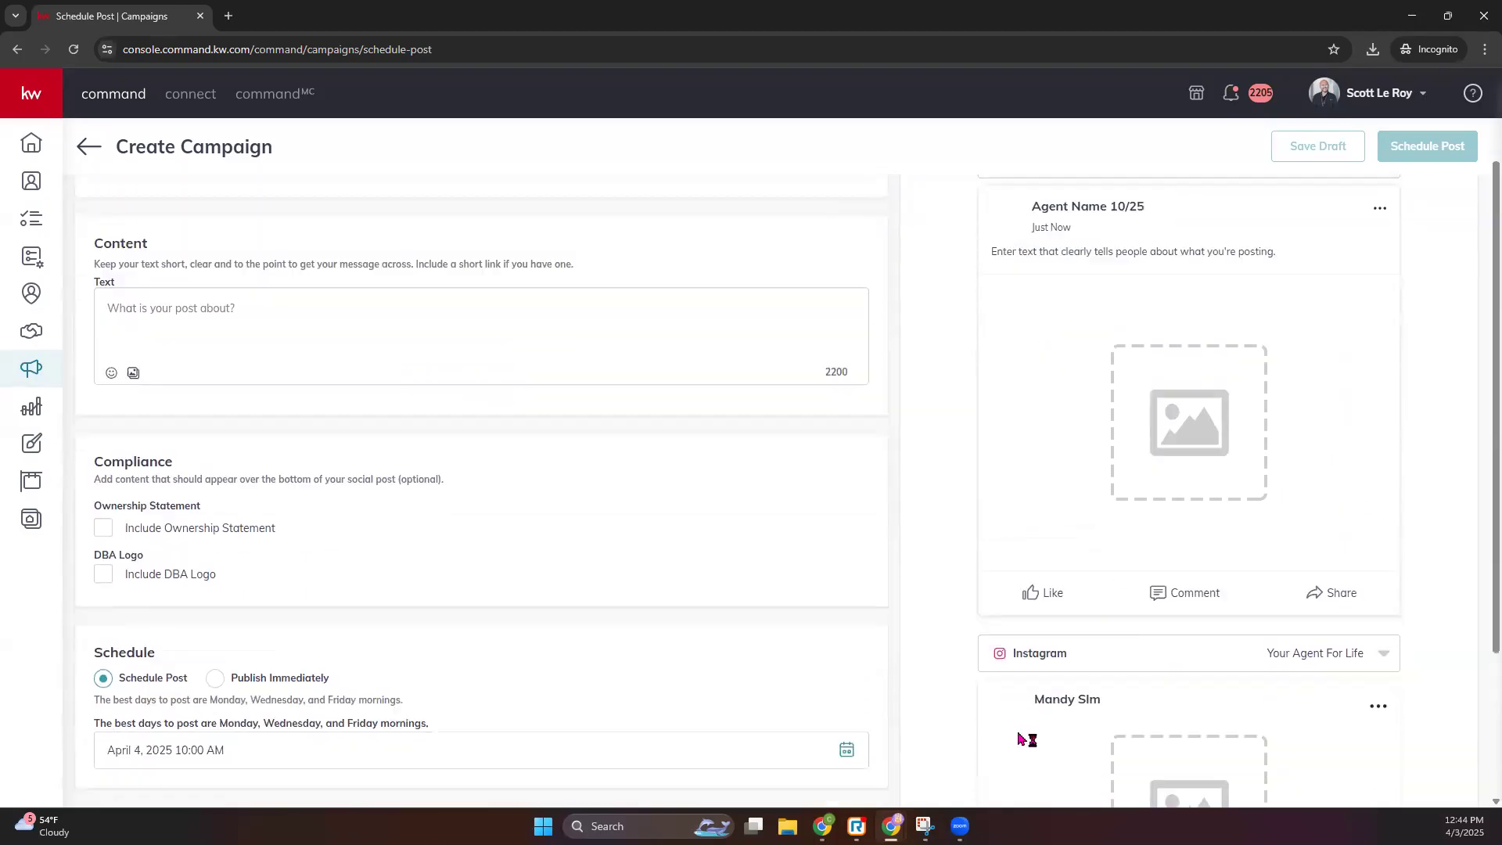
scroll(1021, 739, down, 1)
scroll(1030, 561, up, 3)
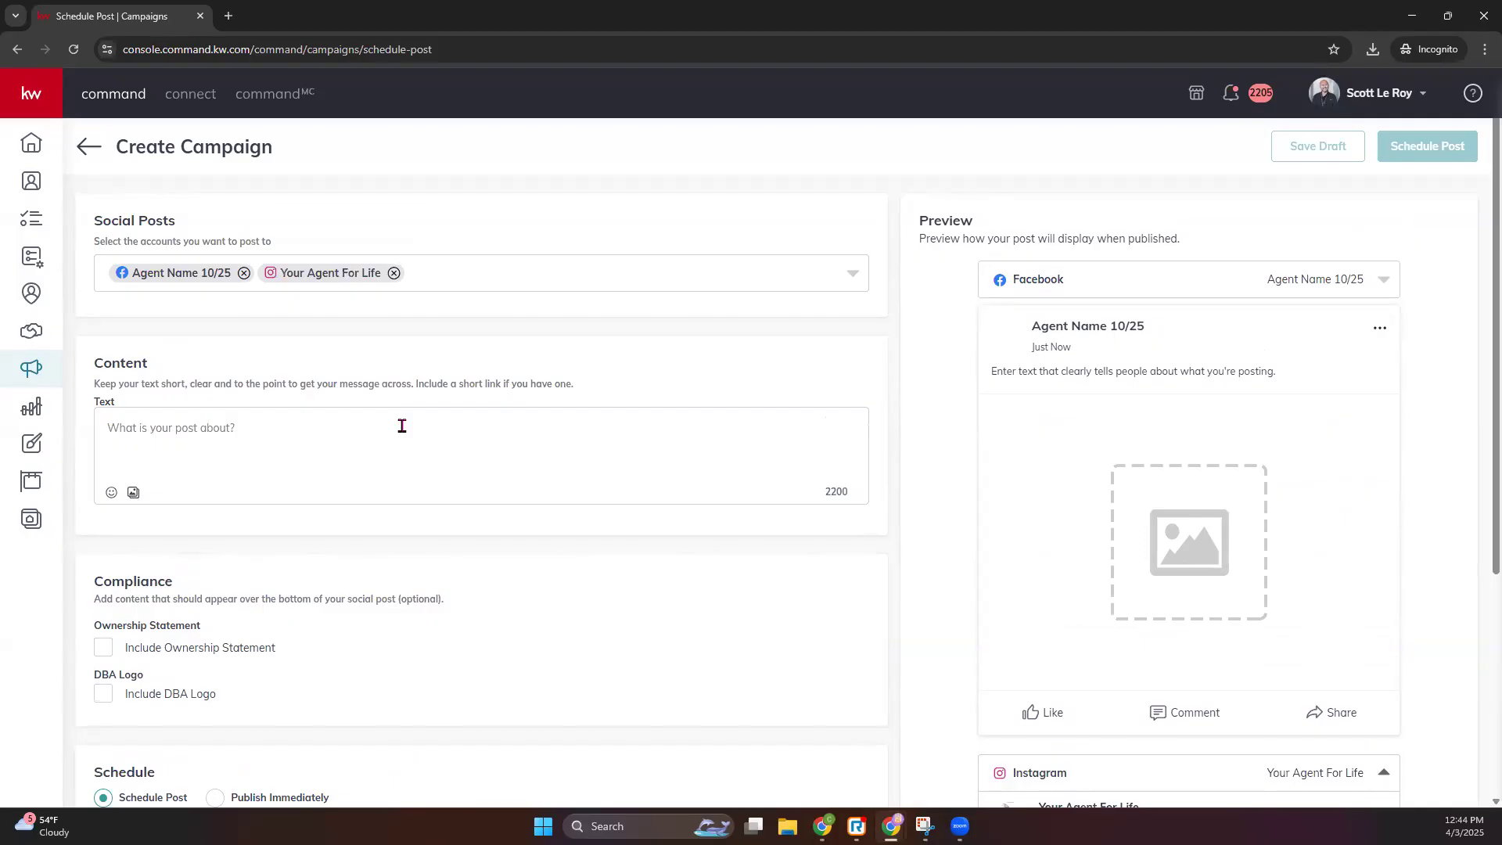
click(153, 426)
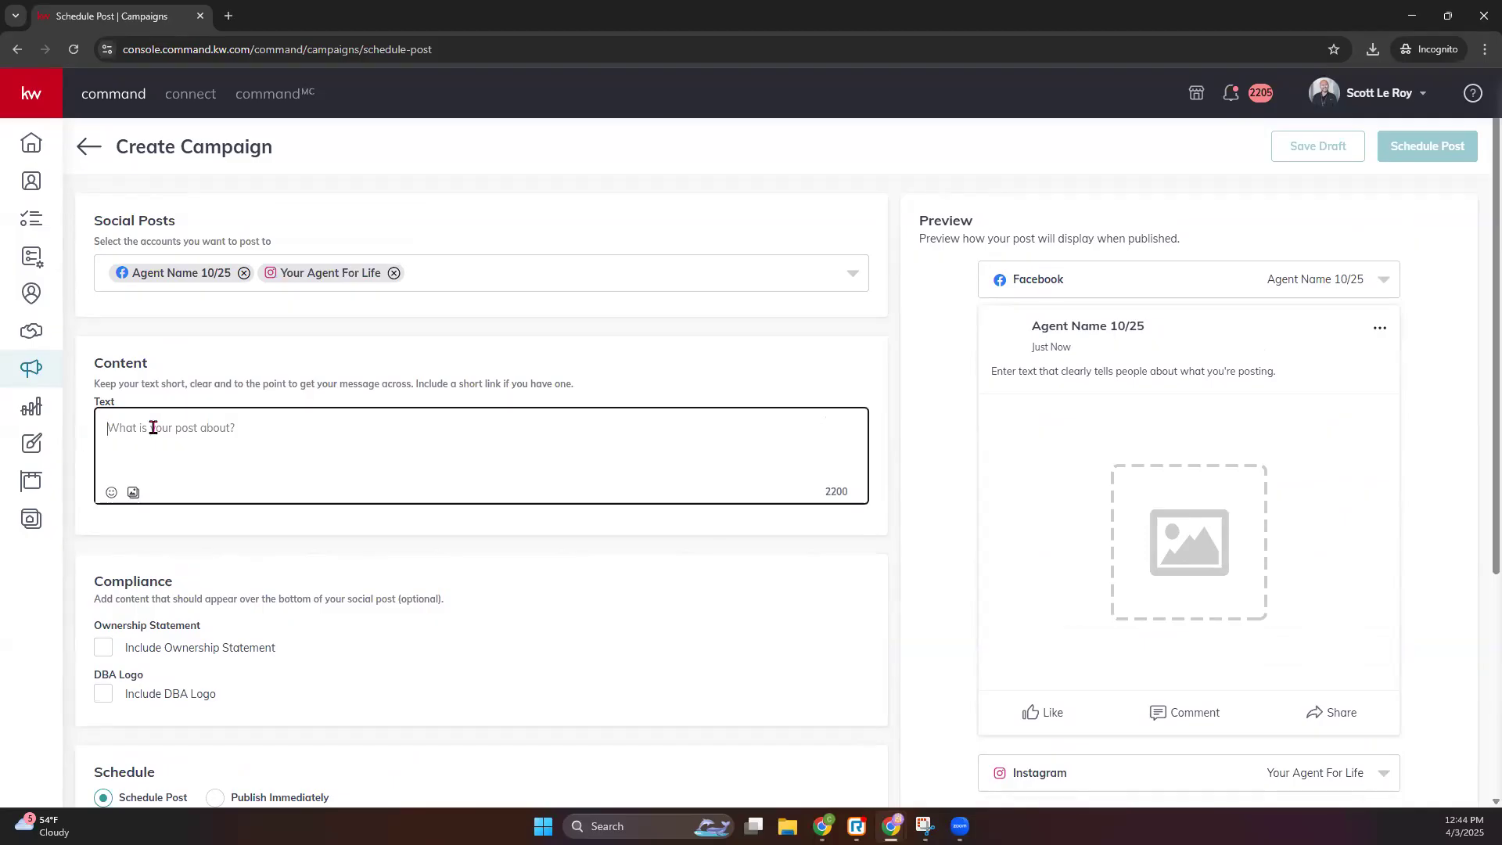
- Attach the OH24_Sq-01 JPEG from Downloads as post media, cropped to Square (1:1)
click(133, 494)
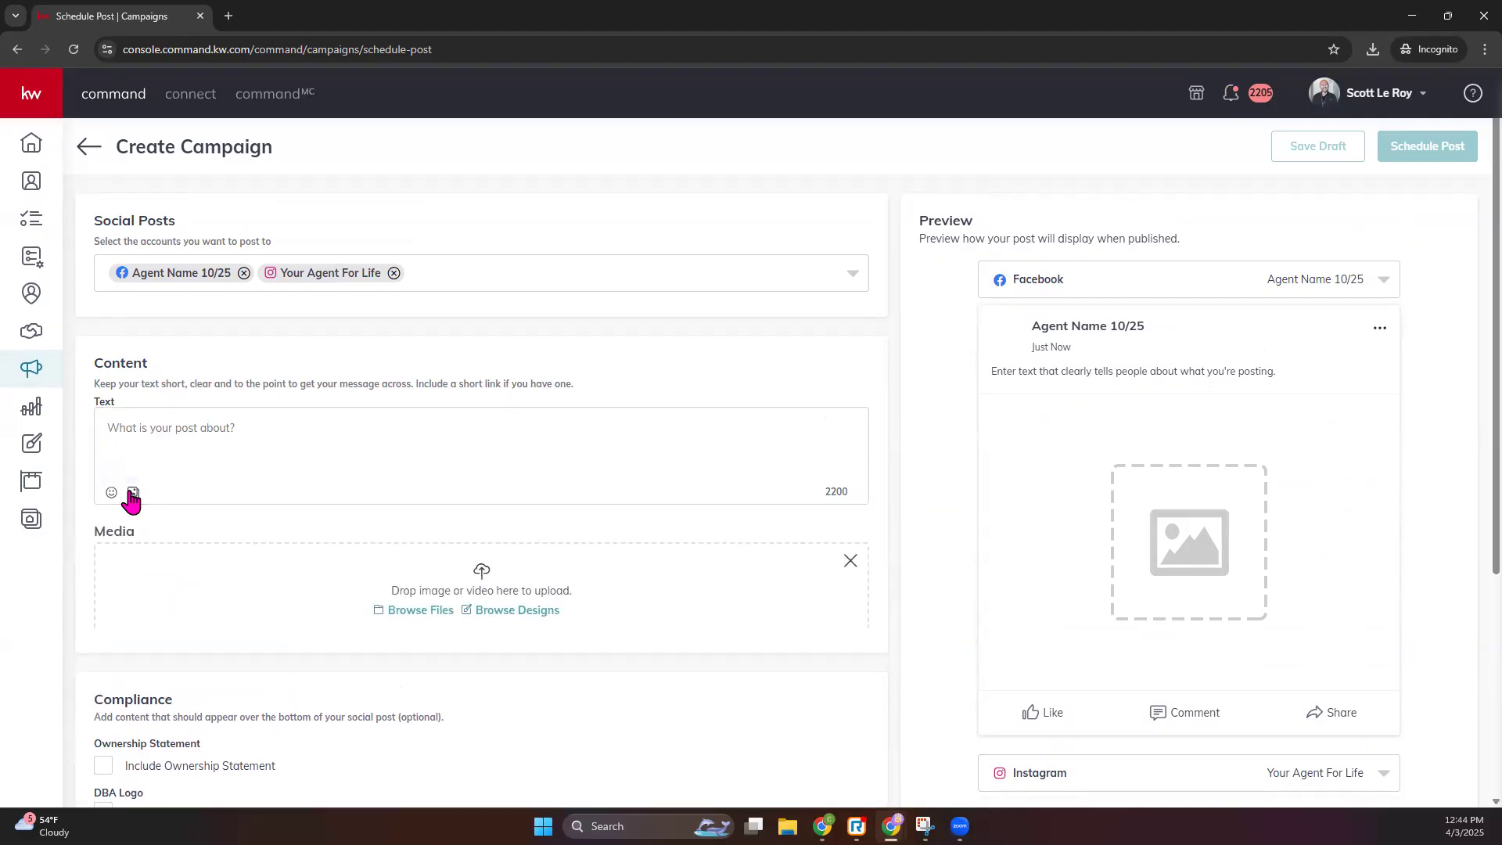
click(407, 615)
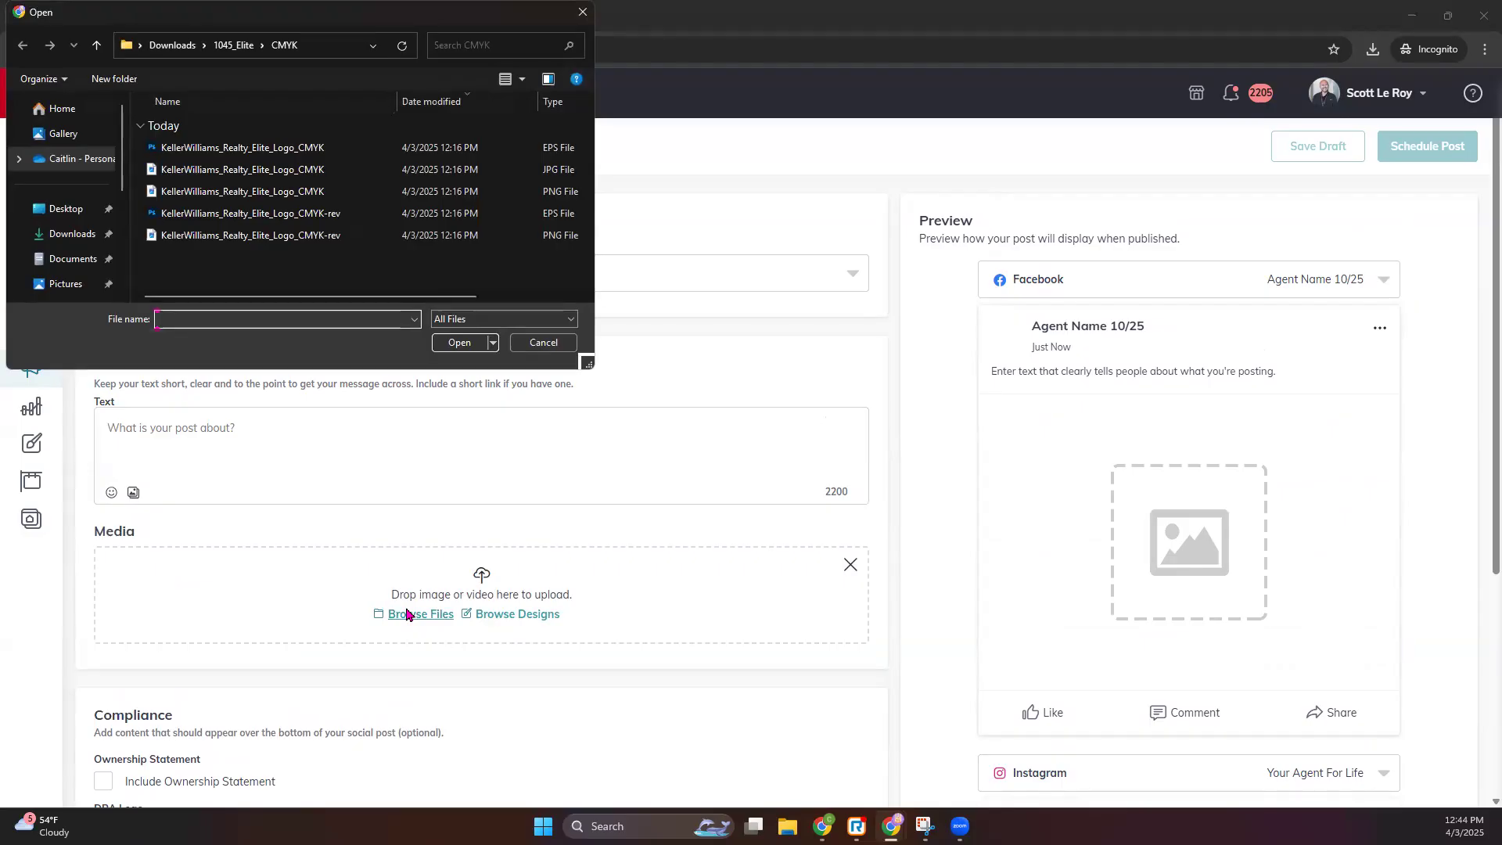
click(65, 234)
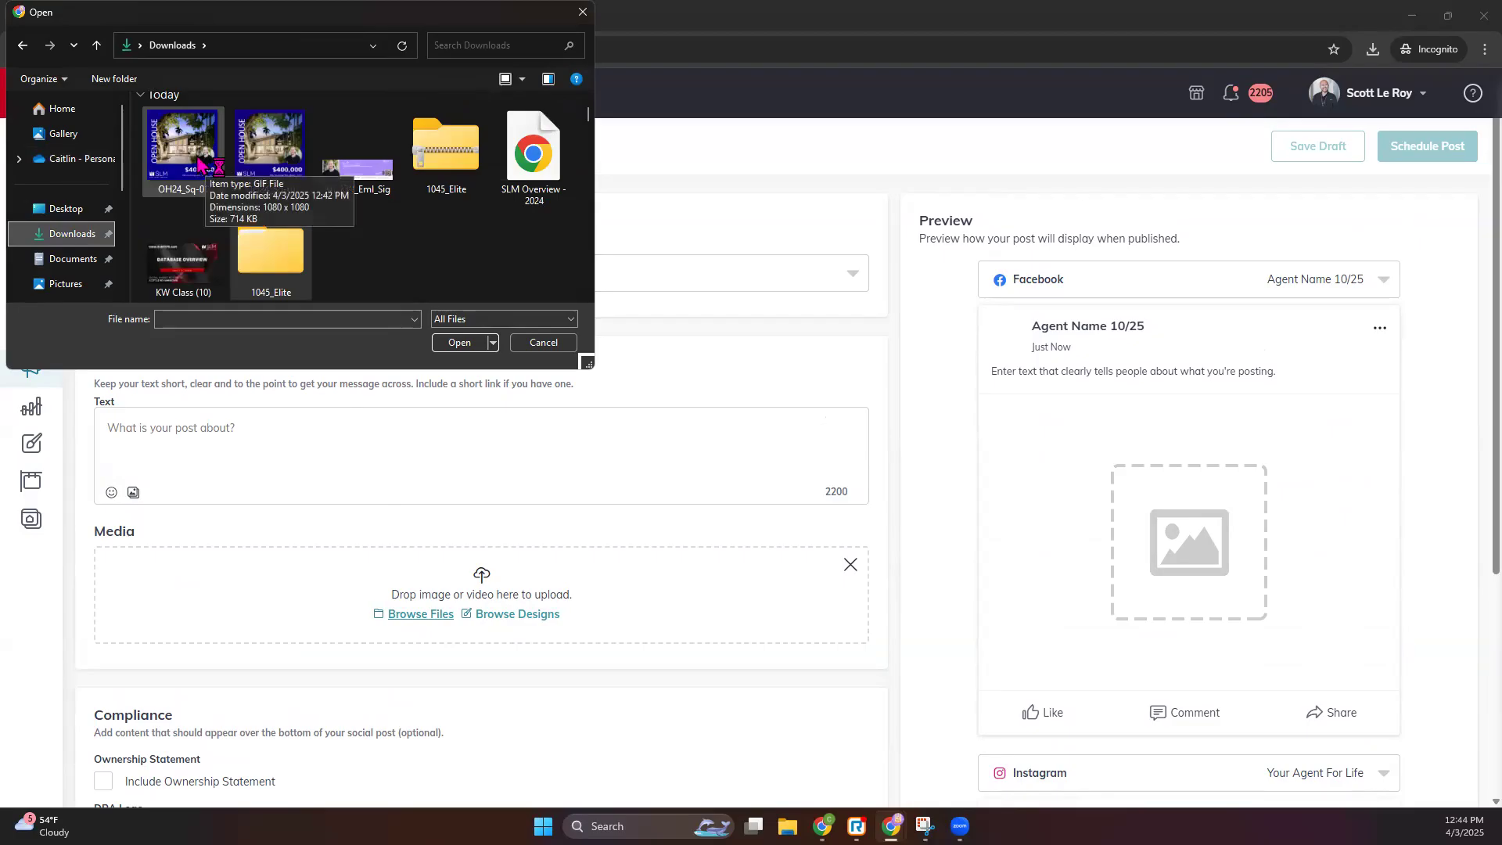
double_click(199, 163)
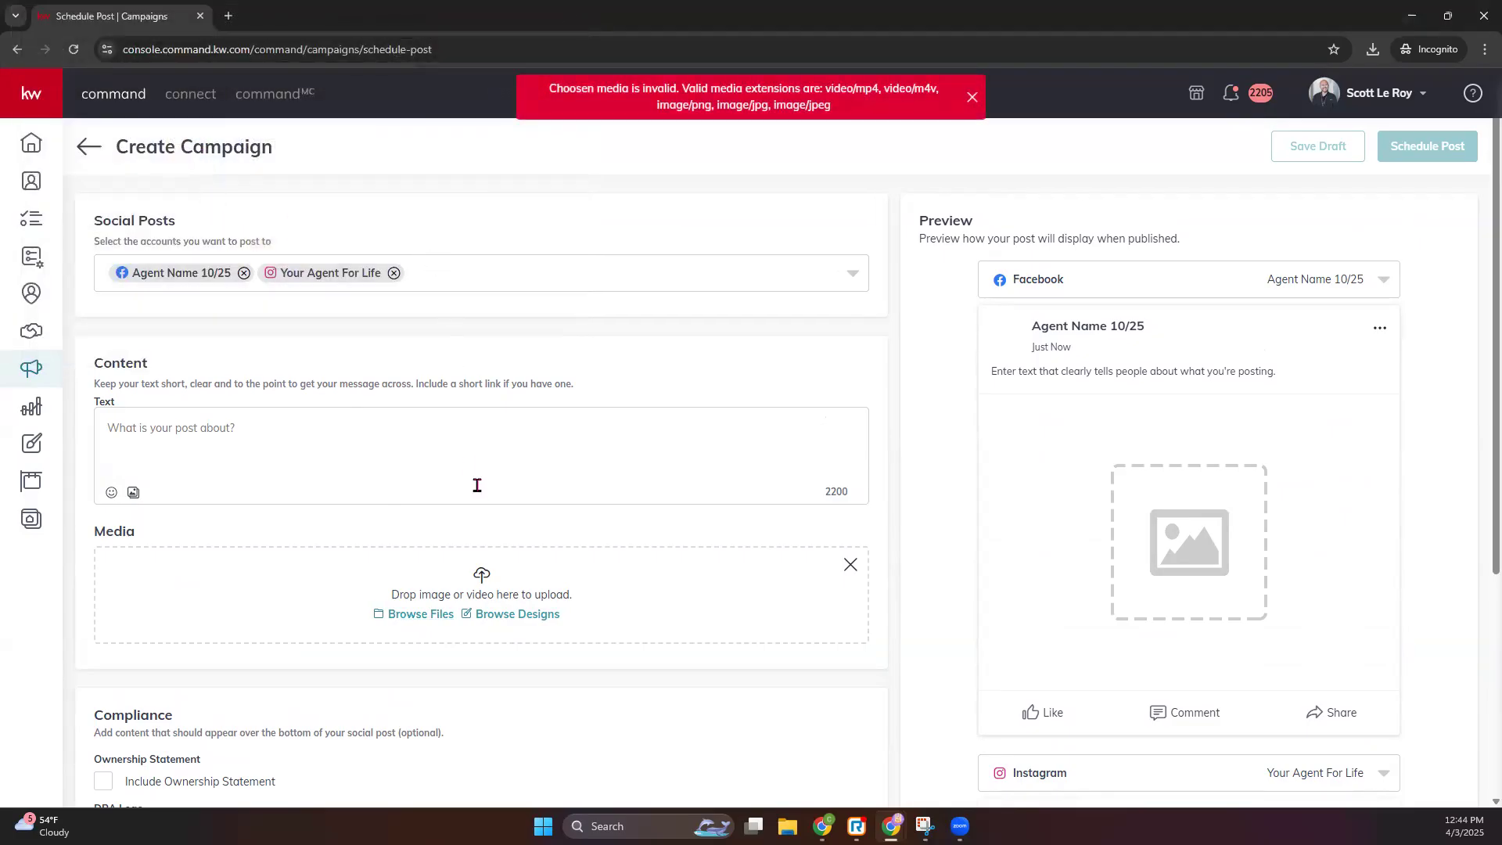
click(439, 618)
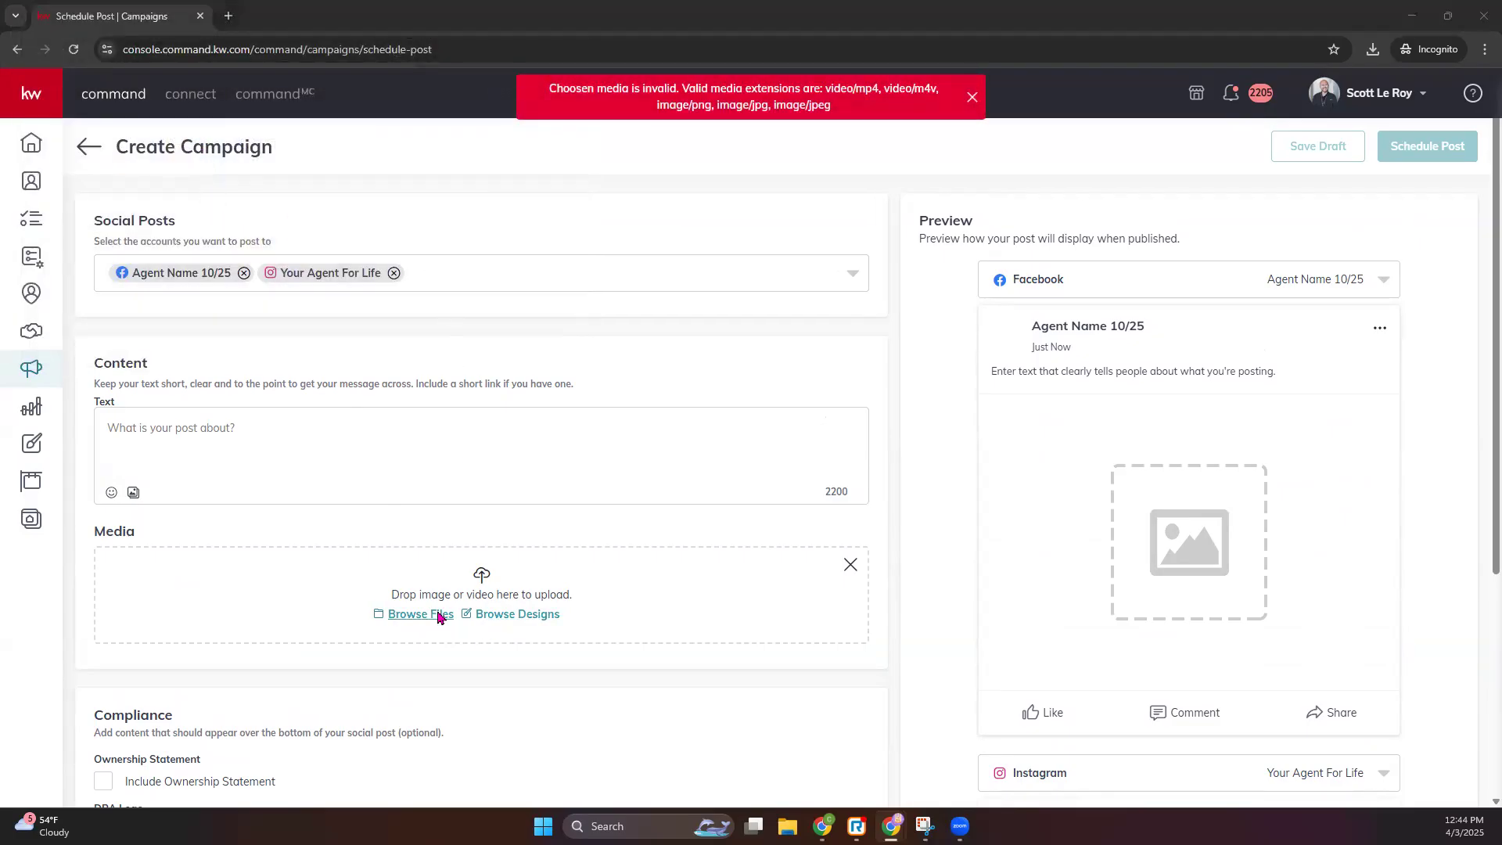
double_click(268, 158)
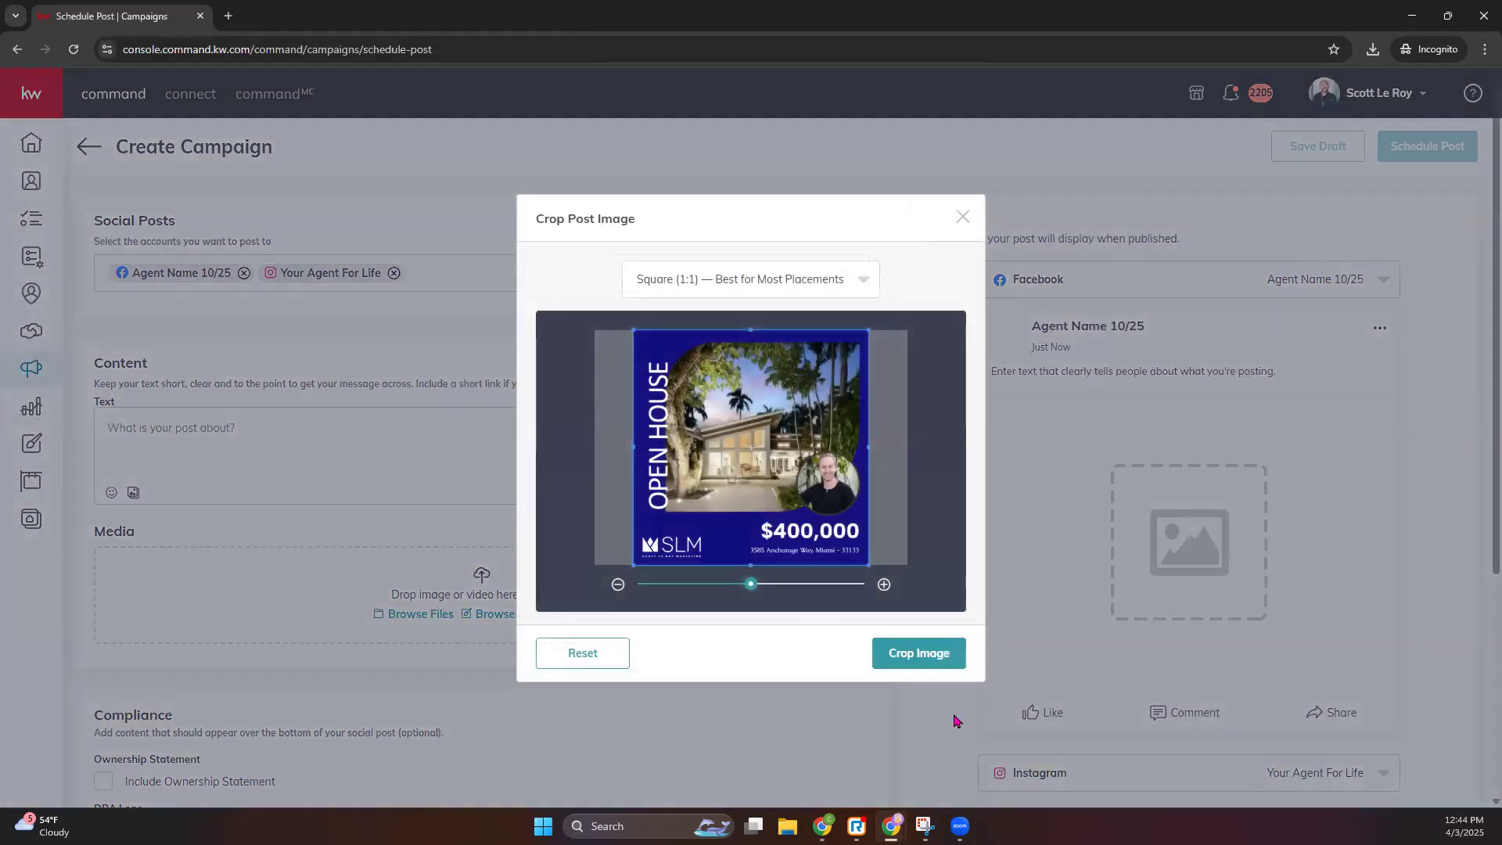
click(954, 660)
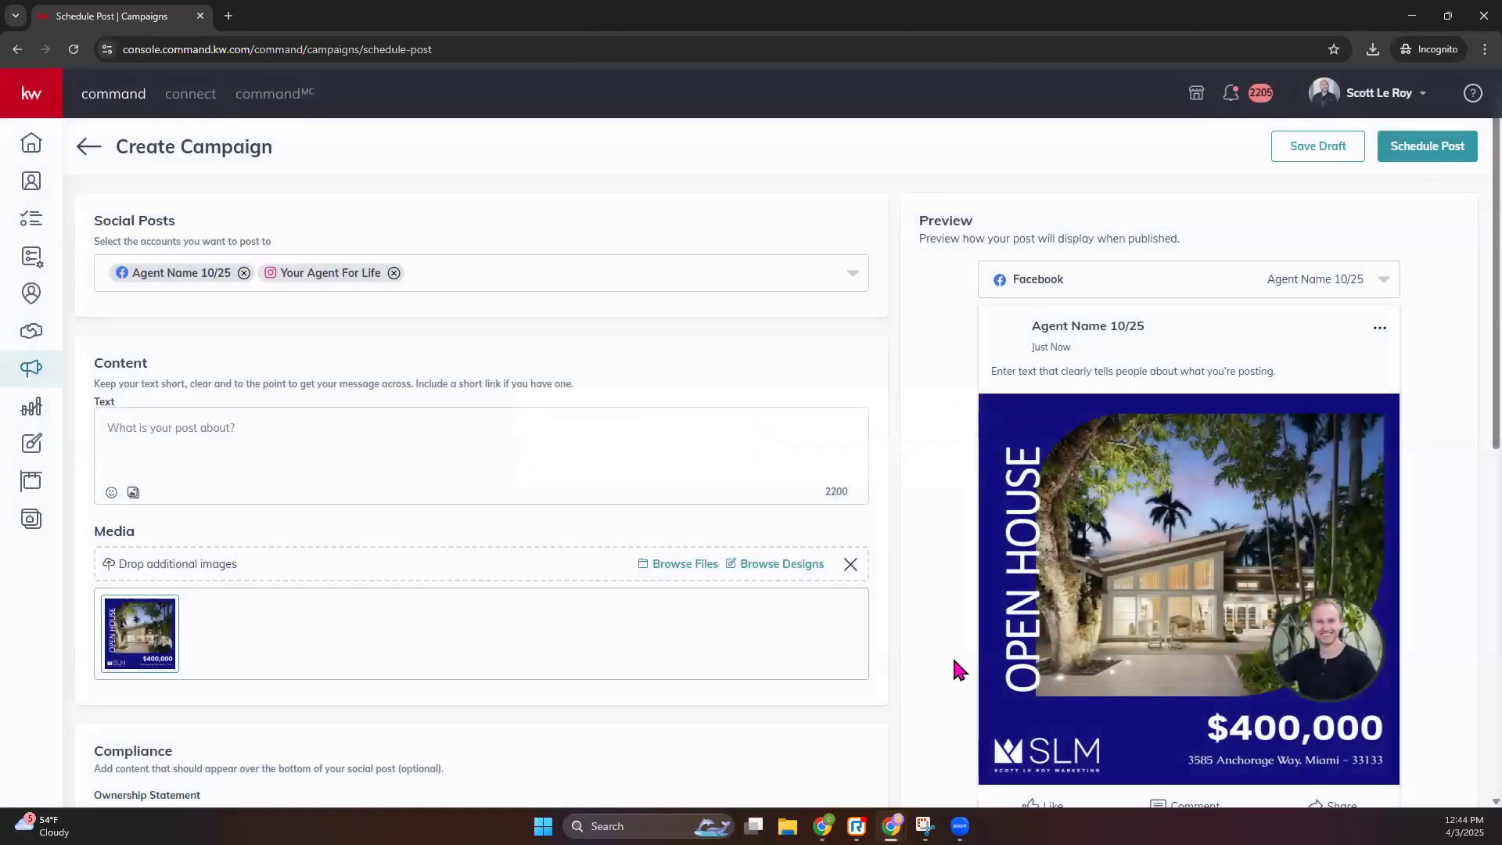
- Write the caption 'Open House- Saturday April 5th 1-3 PM' in the post text
scroll(1074, 710, down, 7)
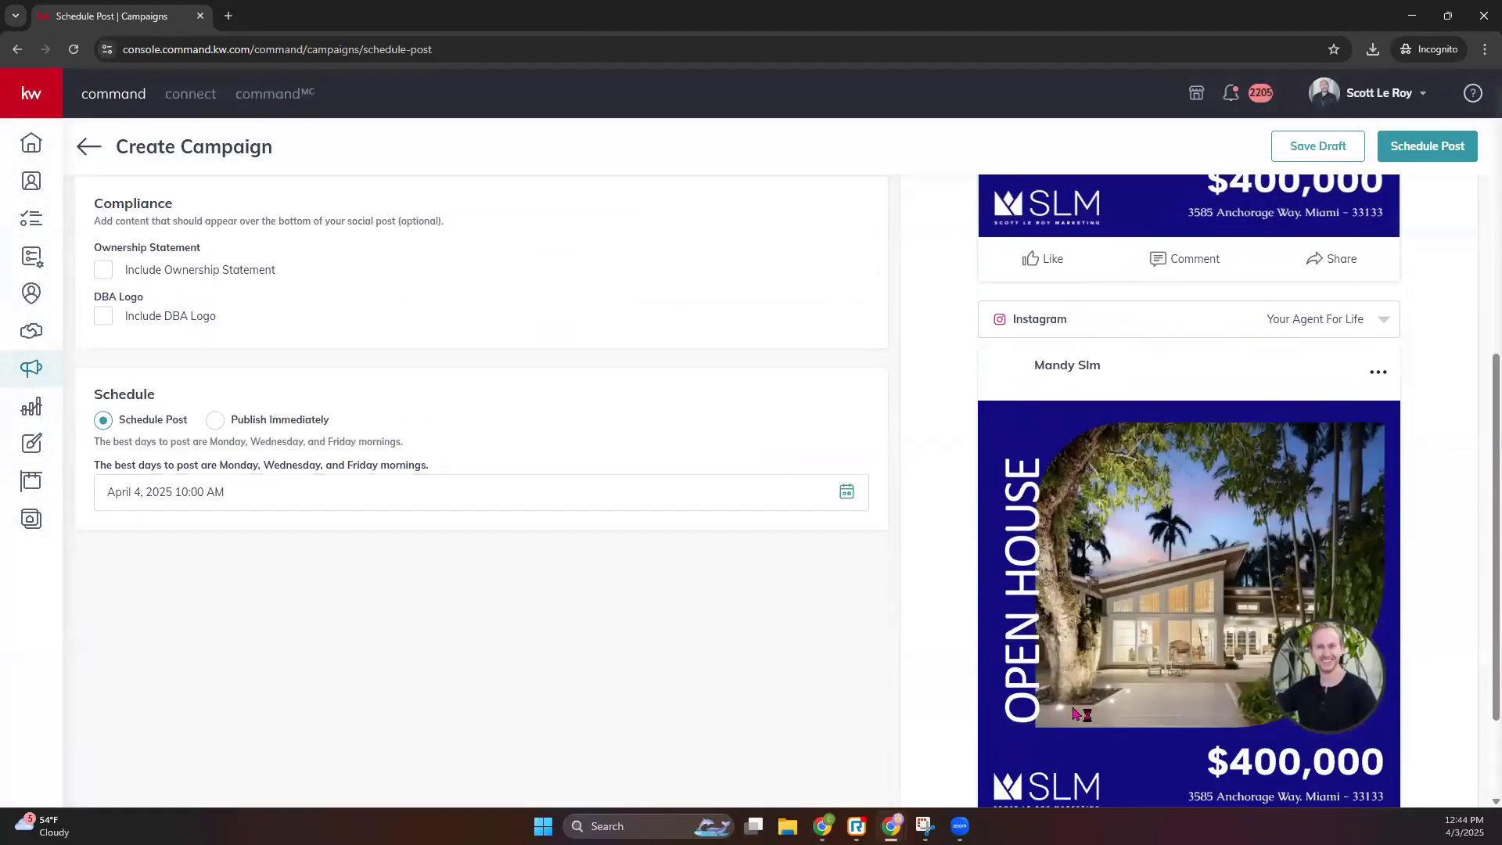
scroll(1236, 286, down, 2)
scroll(11, 423, up, 7)
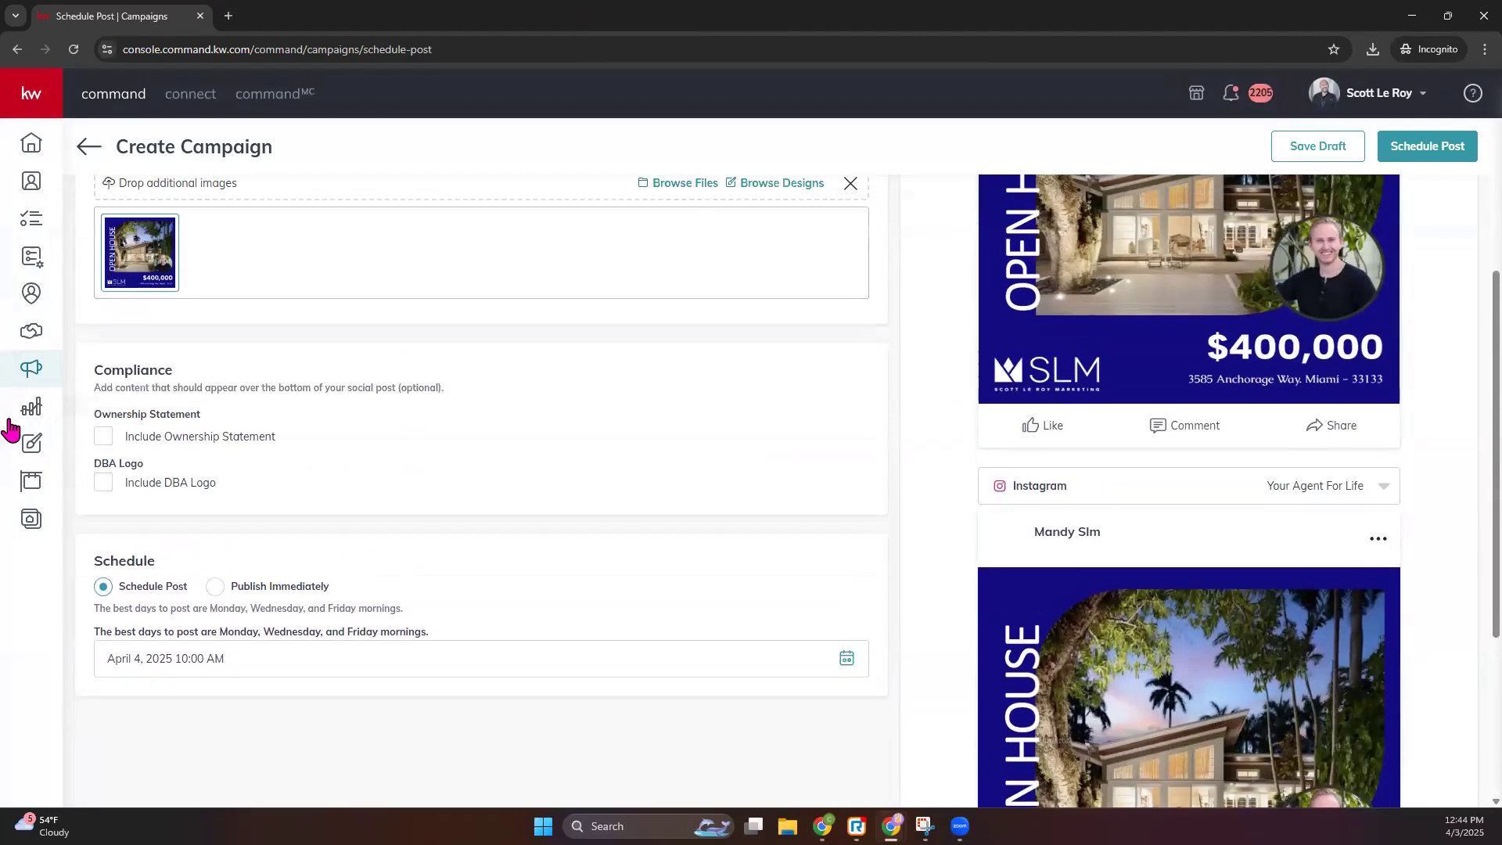
click(143, 286)
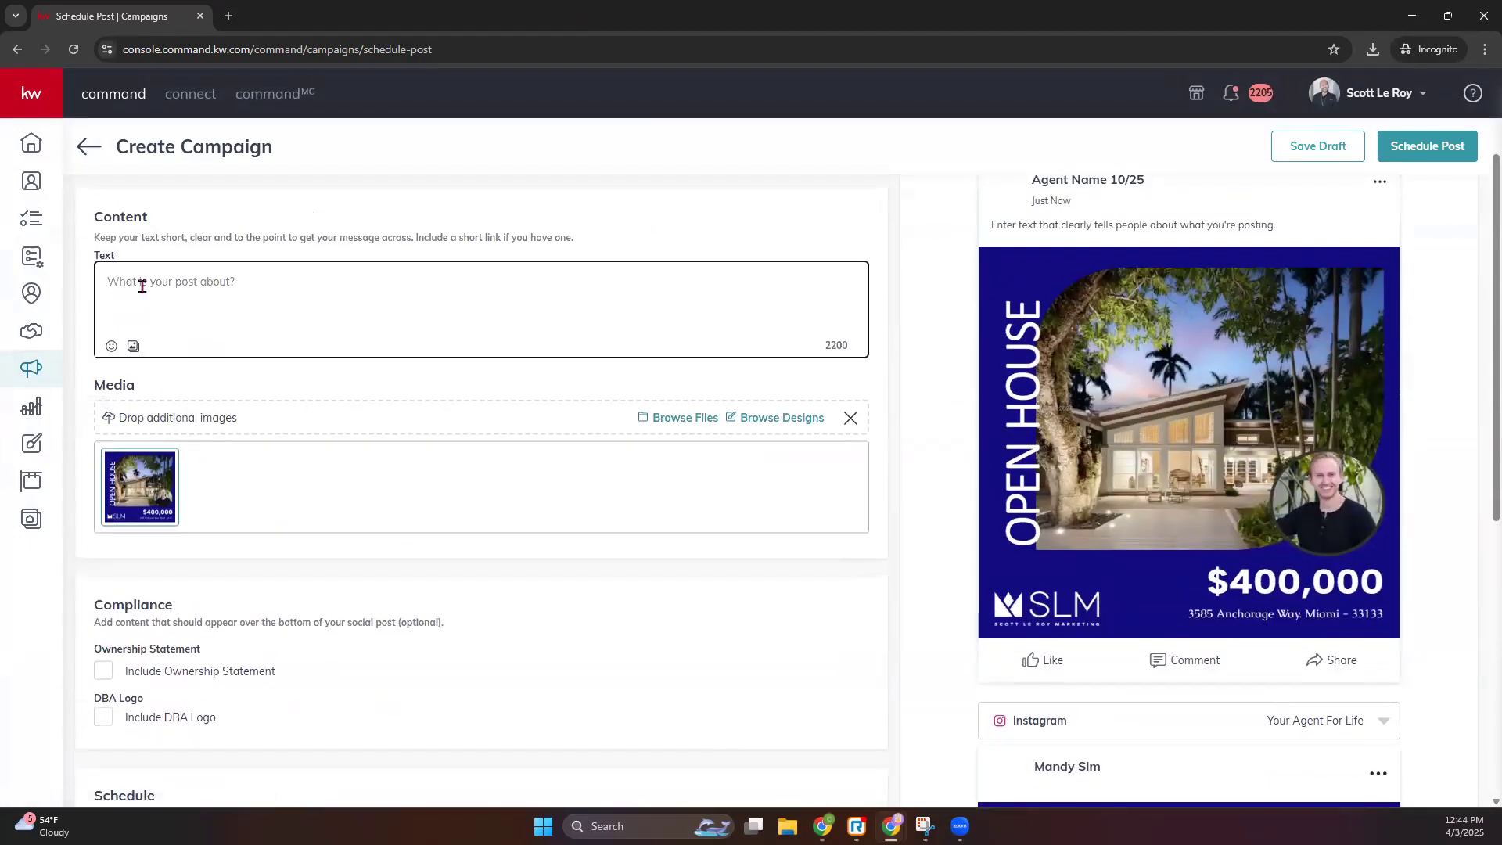
text(Open Hous)
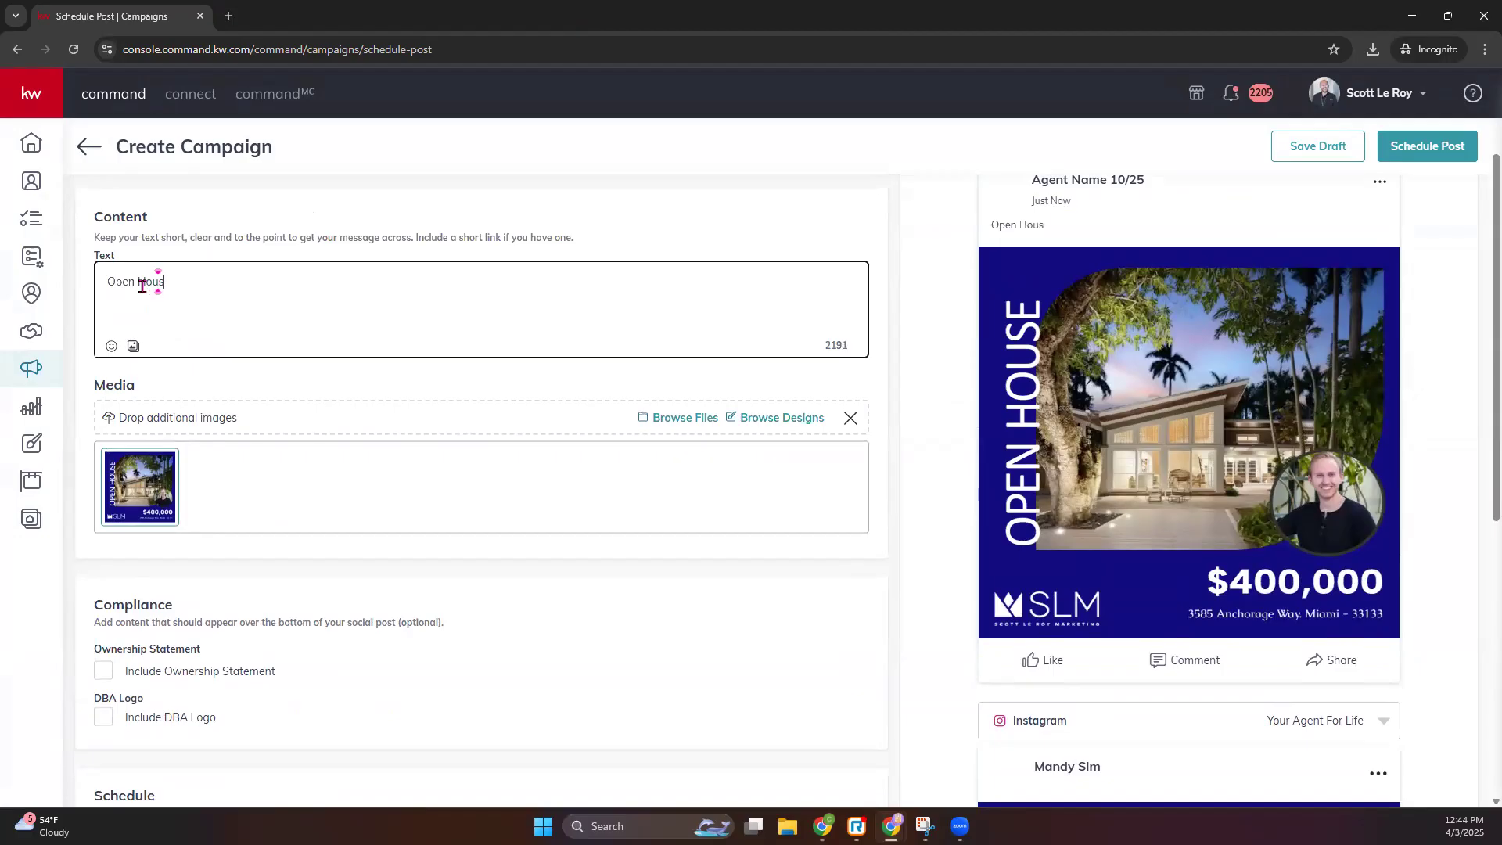
text(e- Saturday)
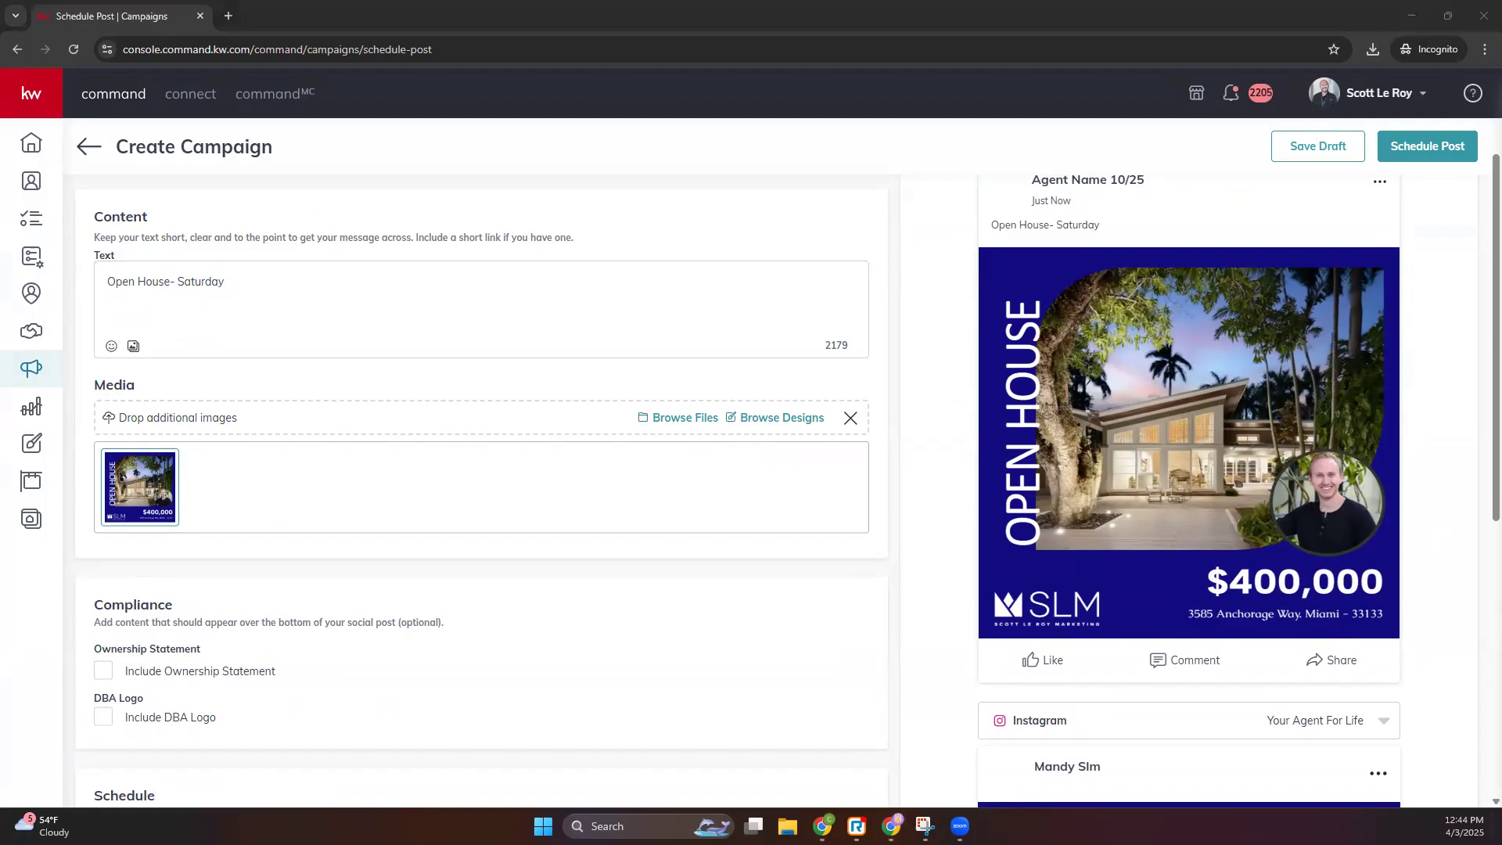
click(307, 278)
click(295, 271)
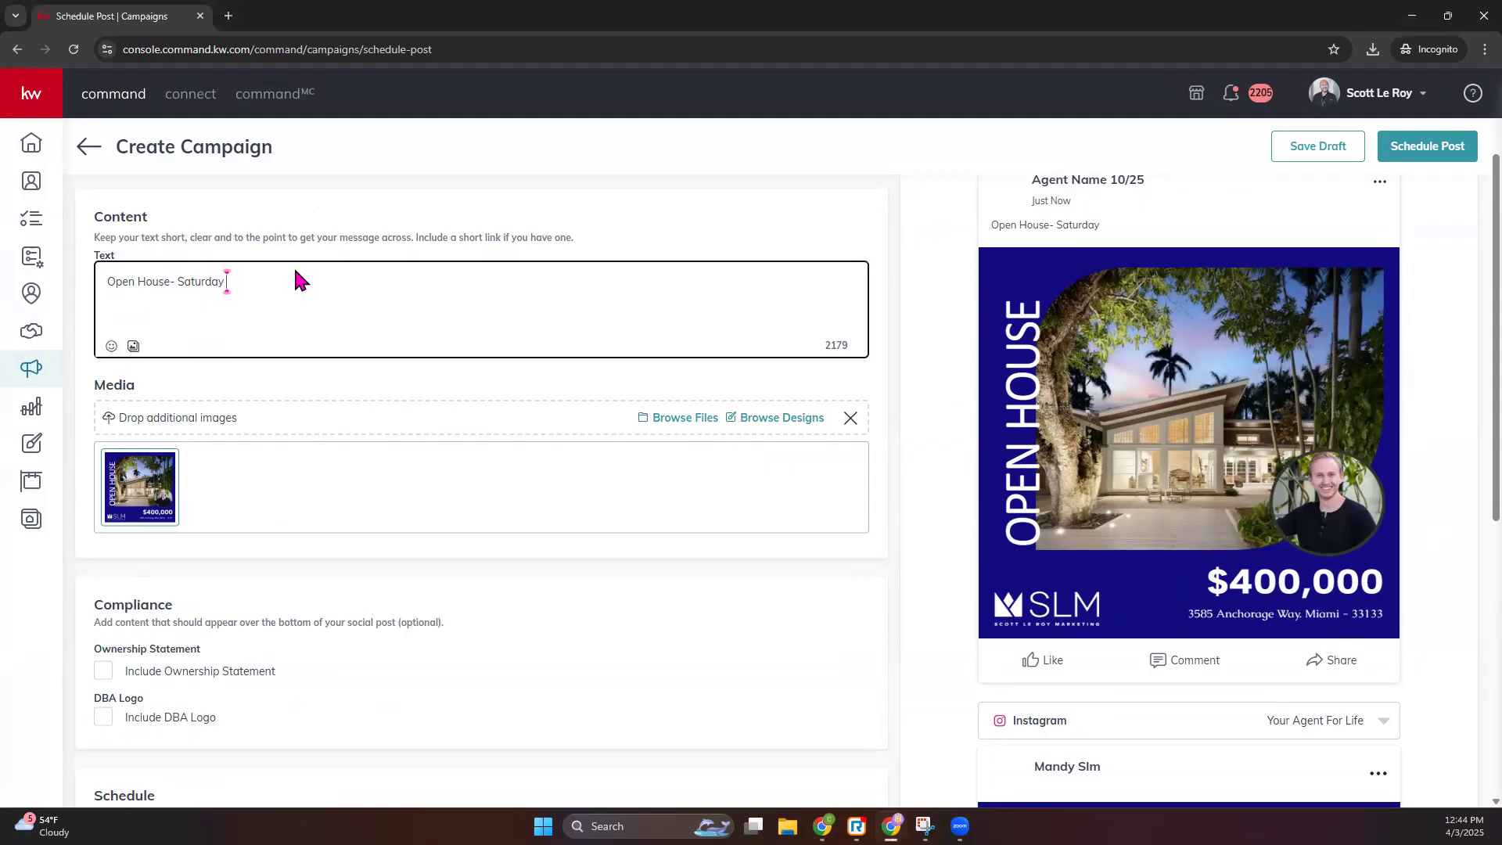
text(Apri)
text(l 5th )
text(1)
text(-)
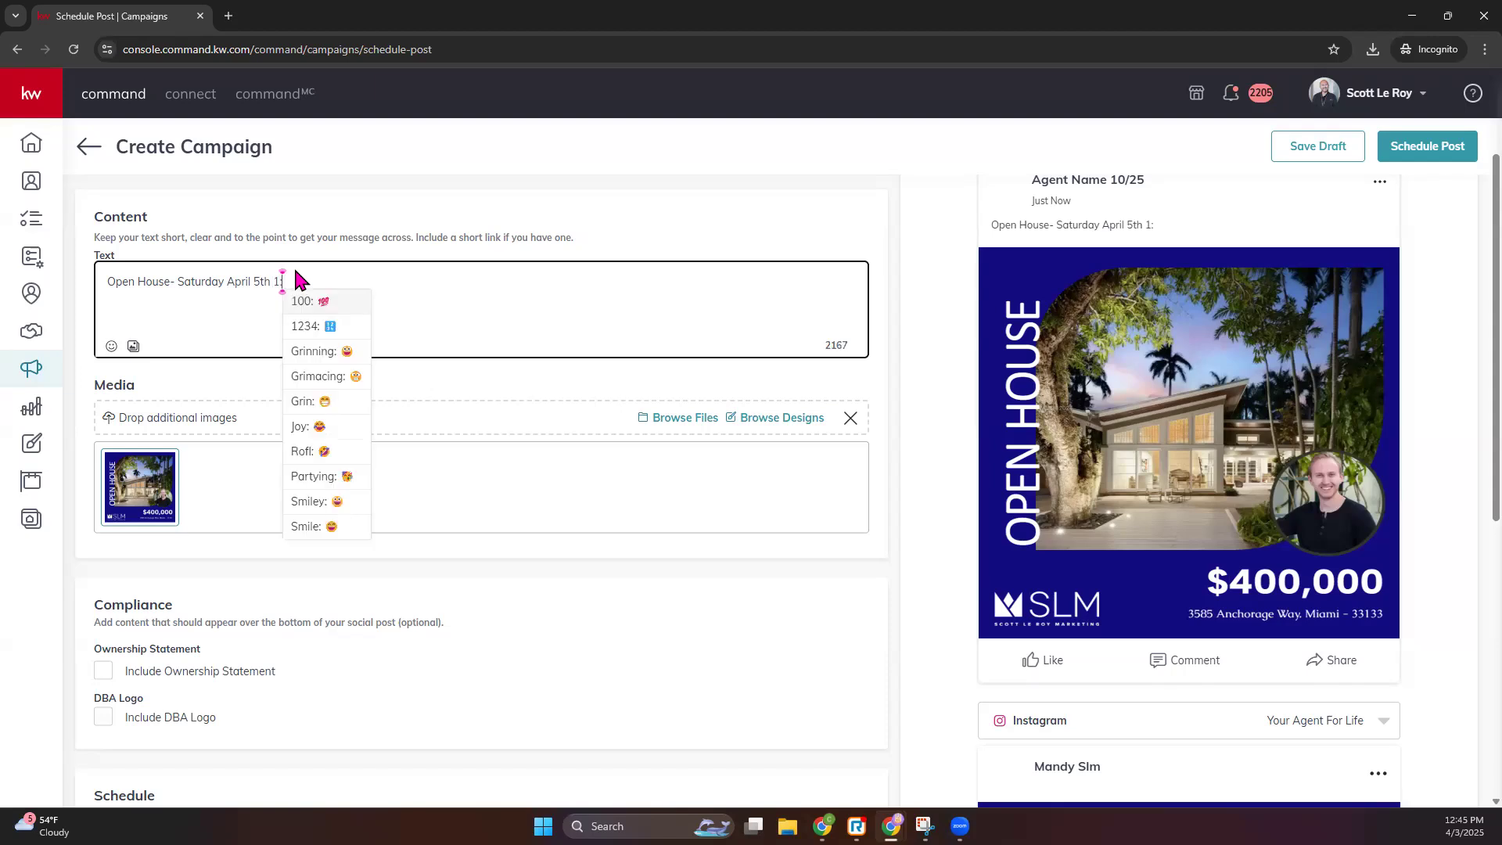
text(3 PM)
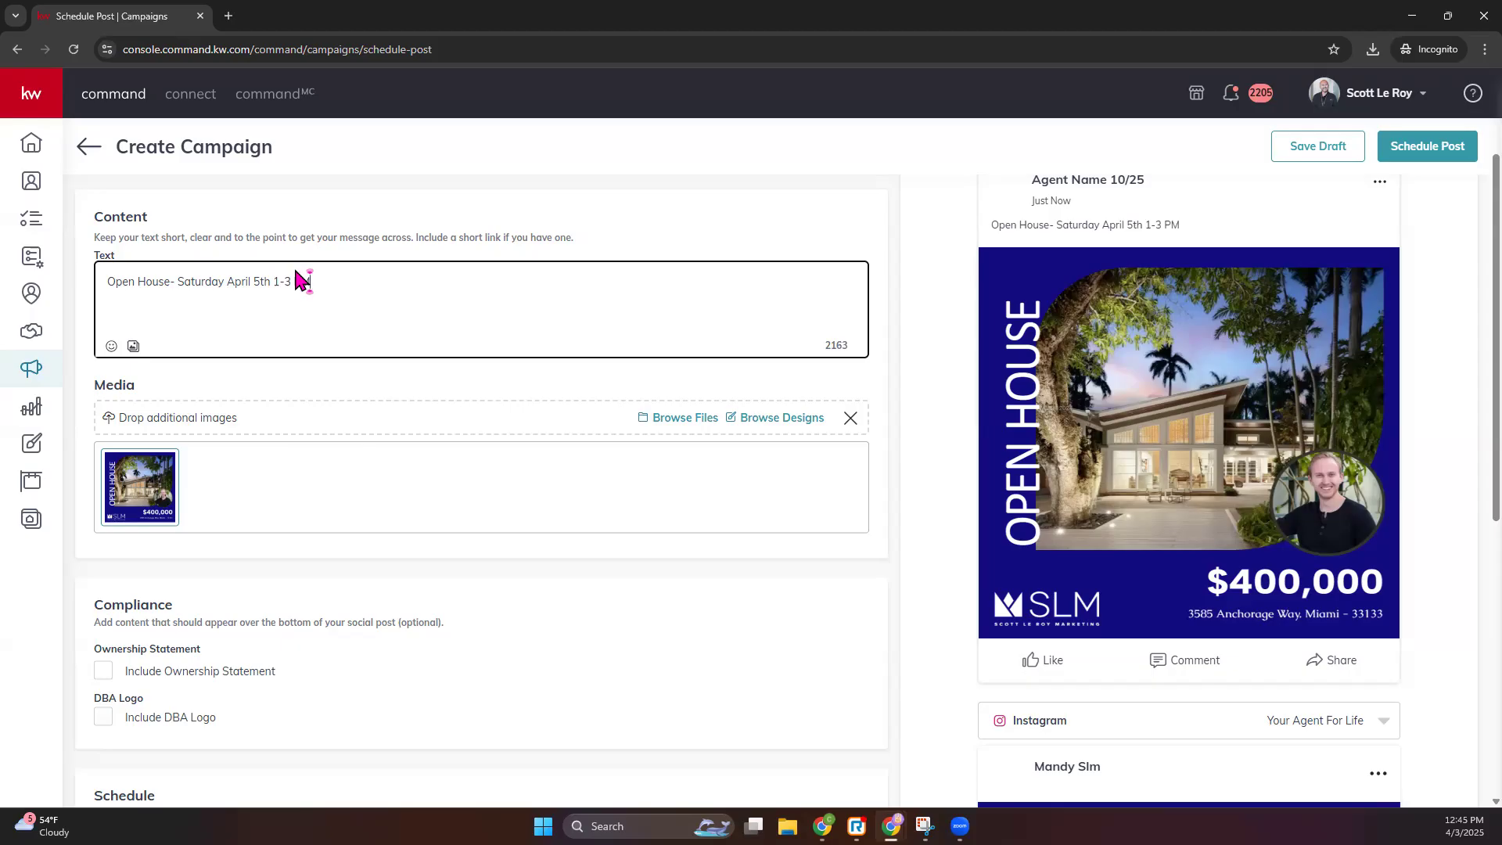
- Add a house emoji to the caption, found by searching 'house'
click(111, 346)
click(202, 399)
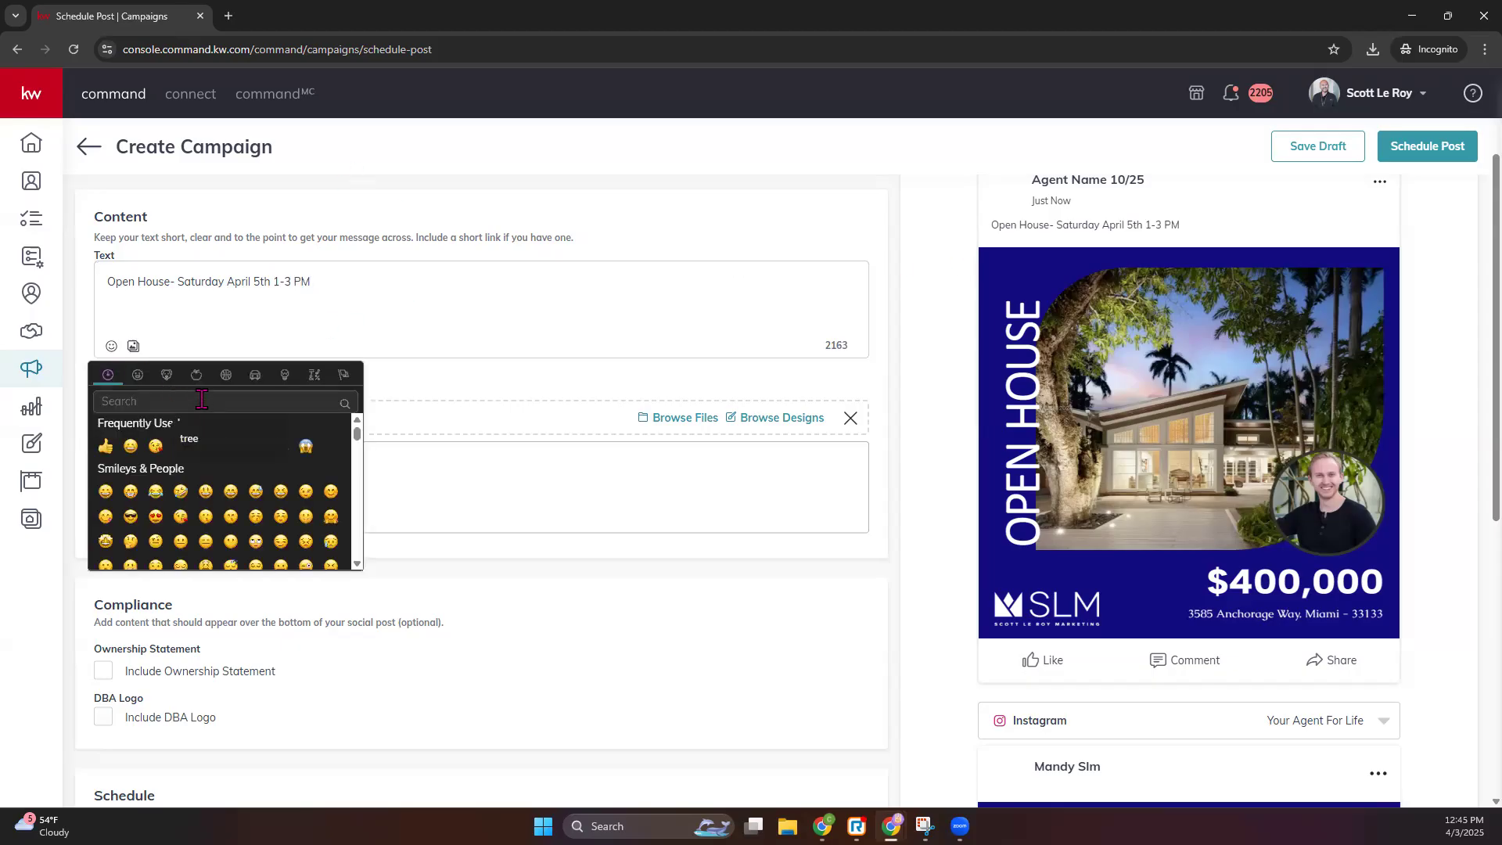
text(house)
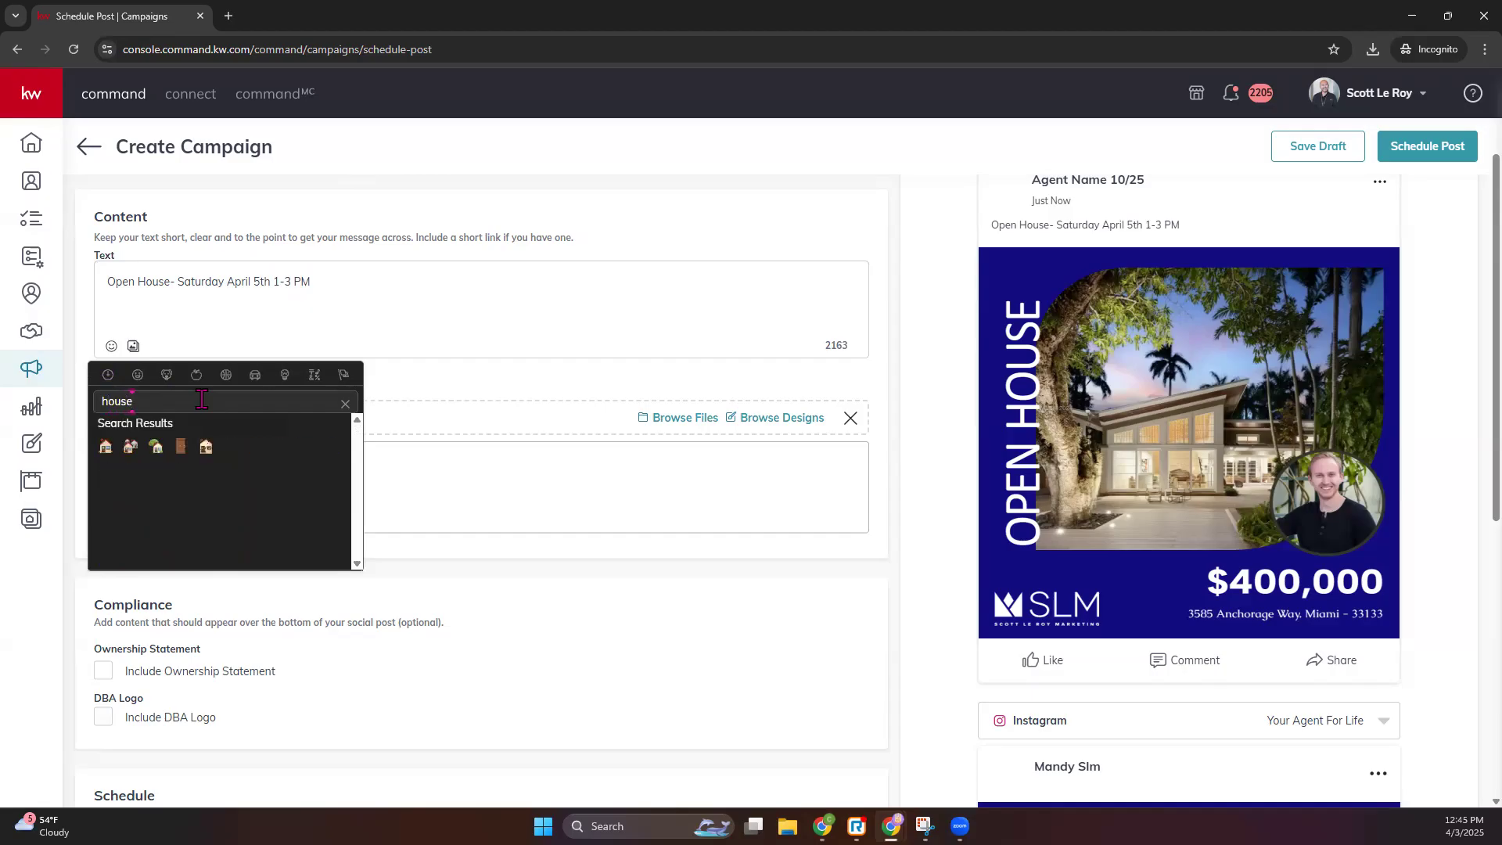
click(105, 446)
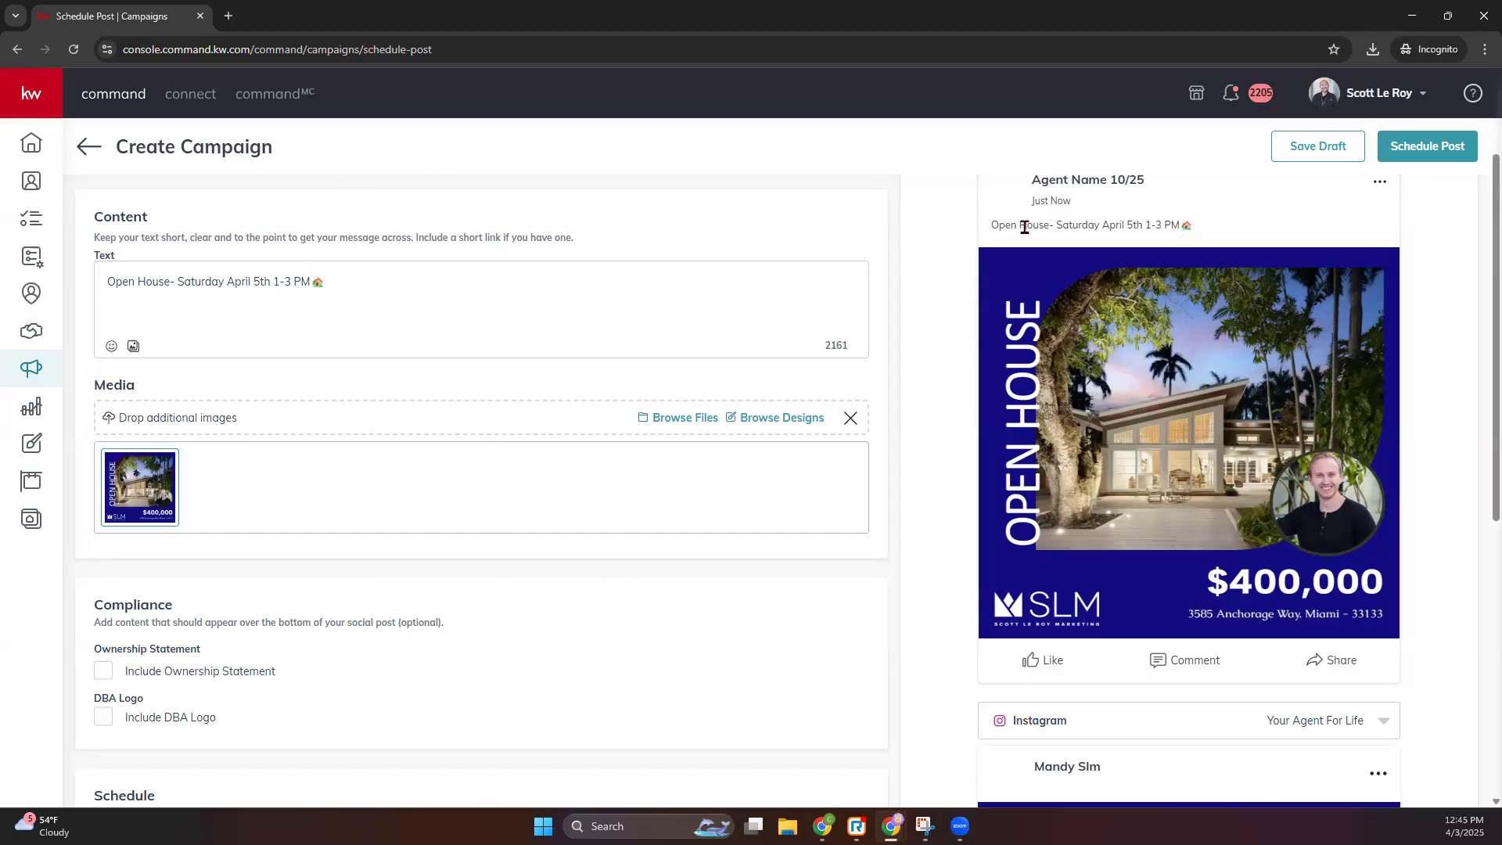
drag(1024, 227, 1220, 235)
scroll(1082, 708, down, 7)
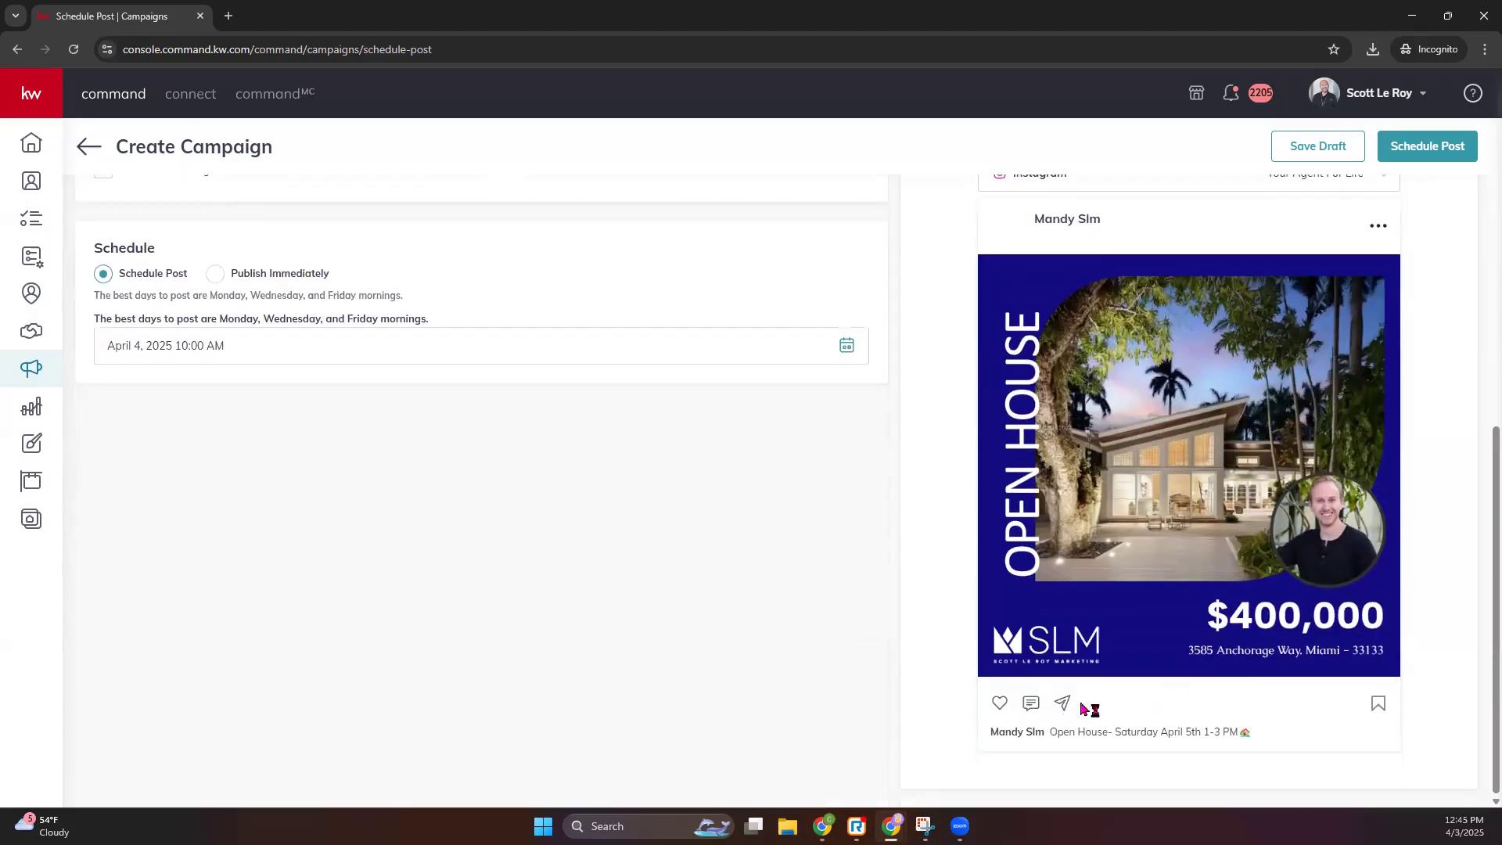
scroll(348, 618, up, 5)
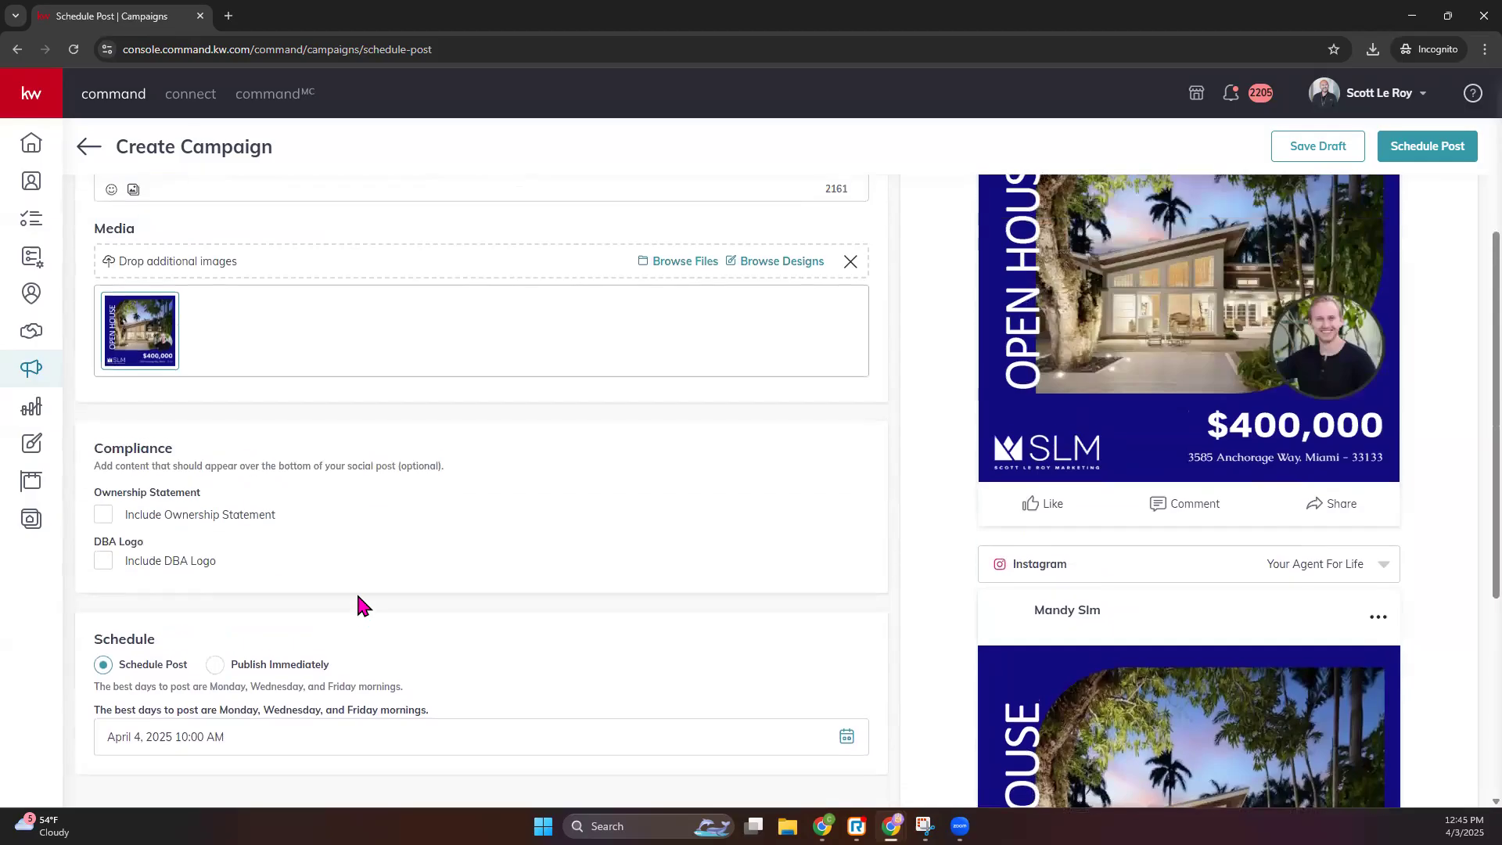
scroll(363, 603, up, 1)
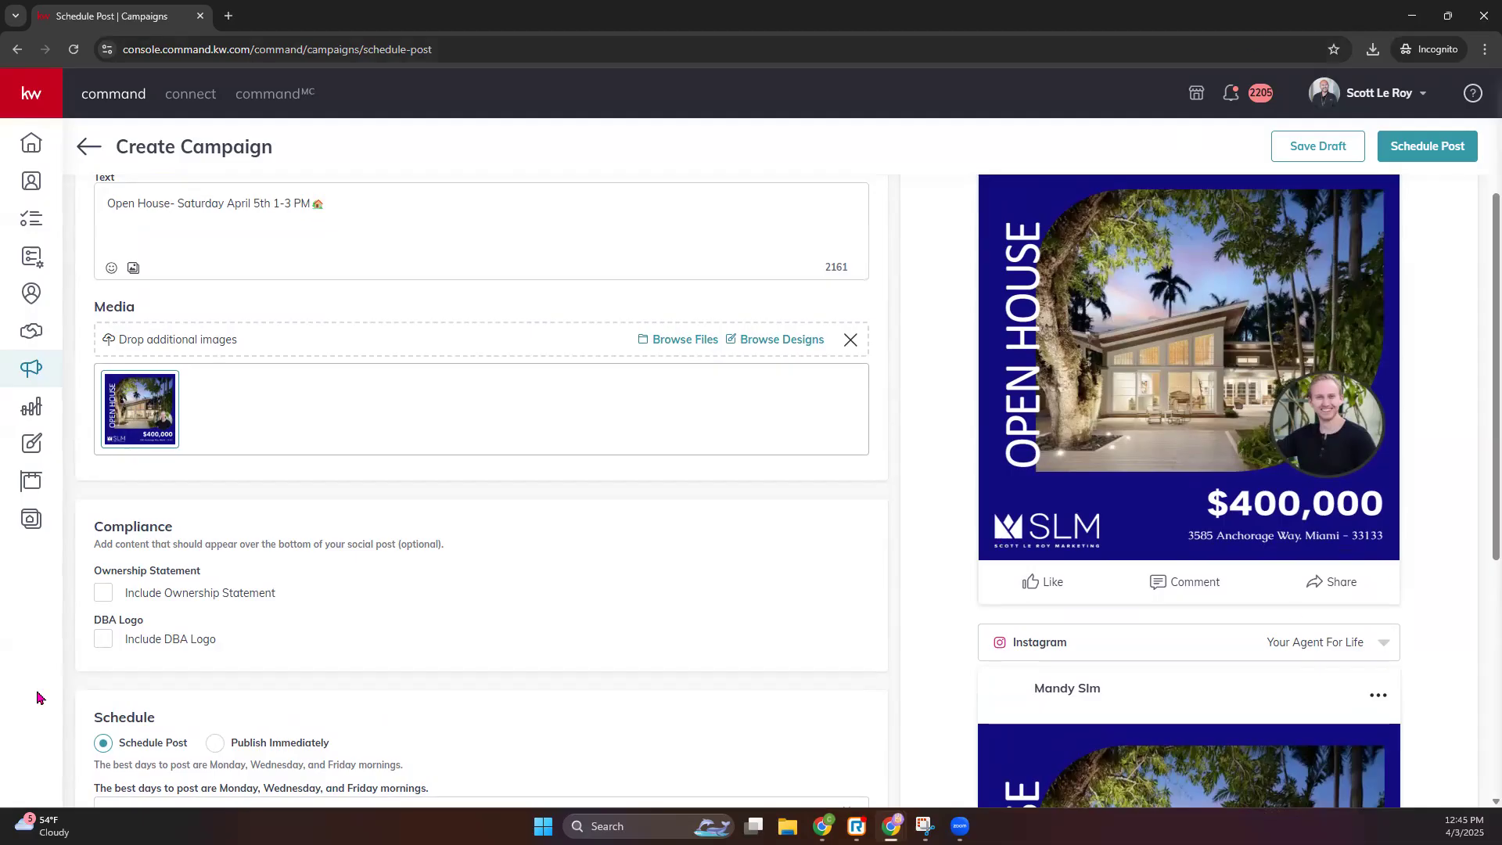
- Include the office ownership statement and the Keller Williams DBA logo on the post
click(104, 592)
click(104, 697)
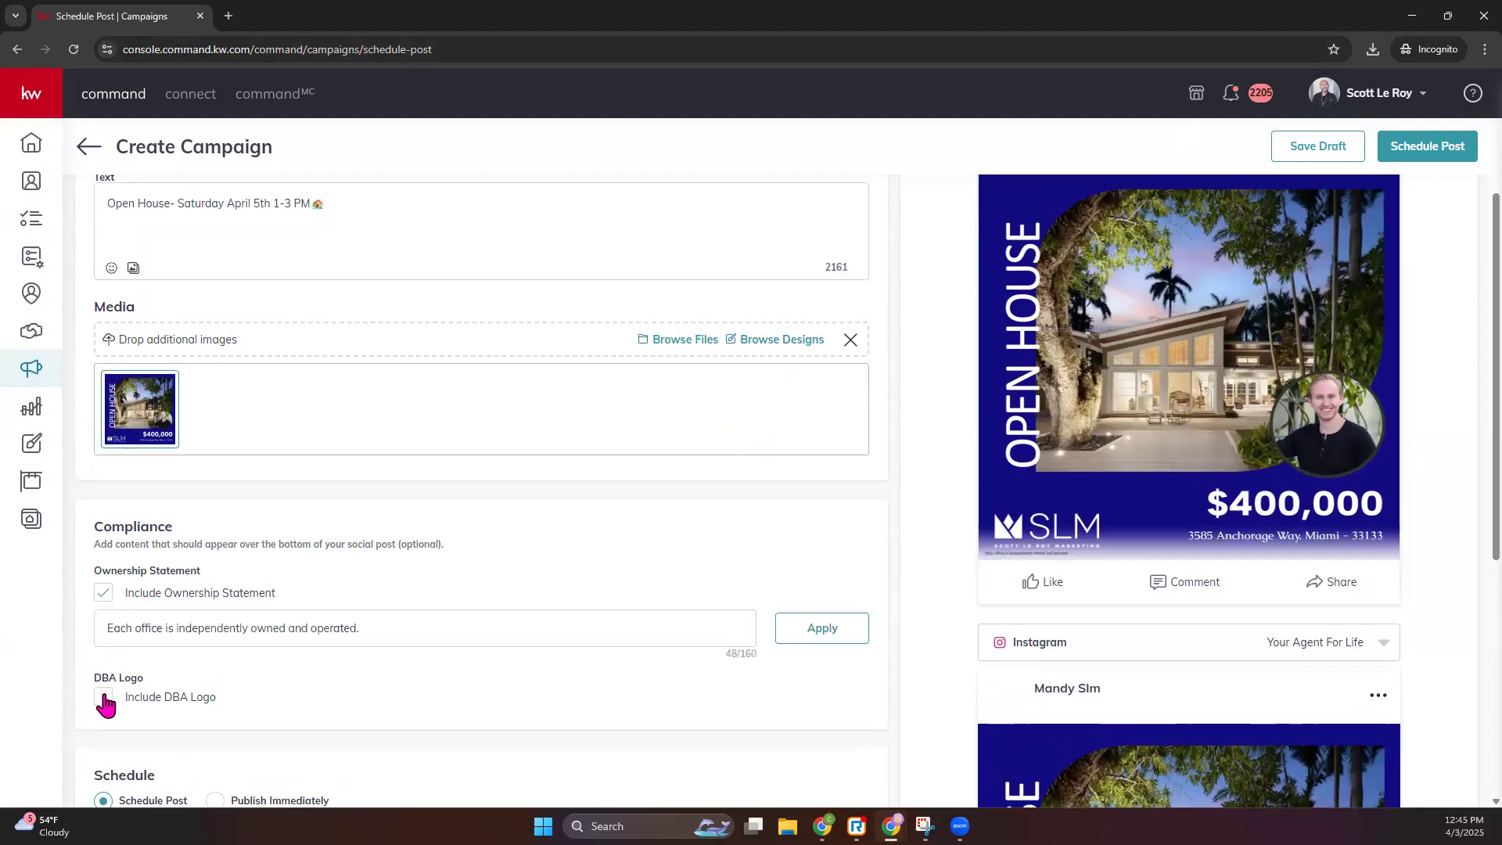
scroll(912, 671, down, 2)
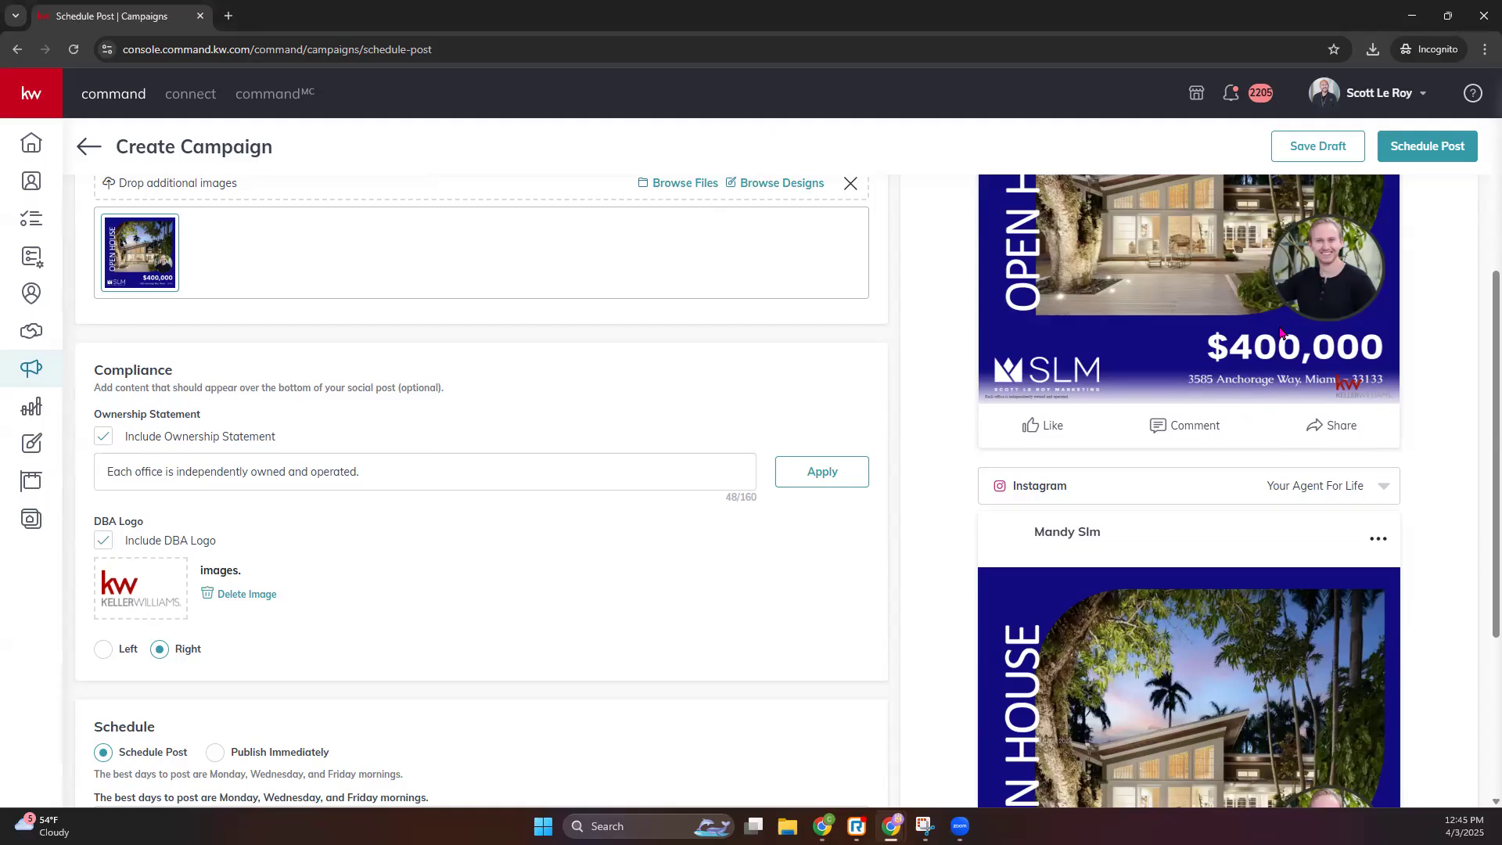
drag(999, 400, 1109, 396)
scroll(1157, 561, down, 4)
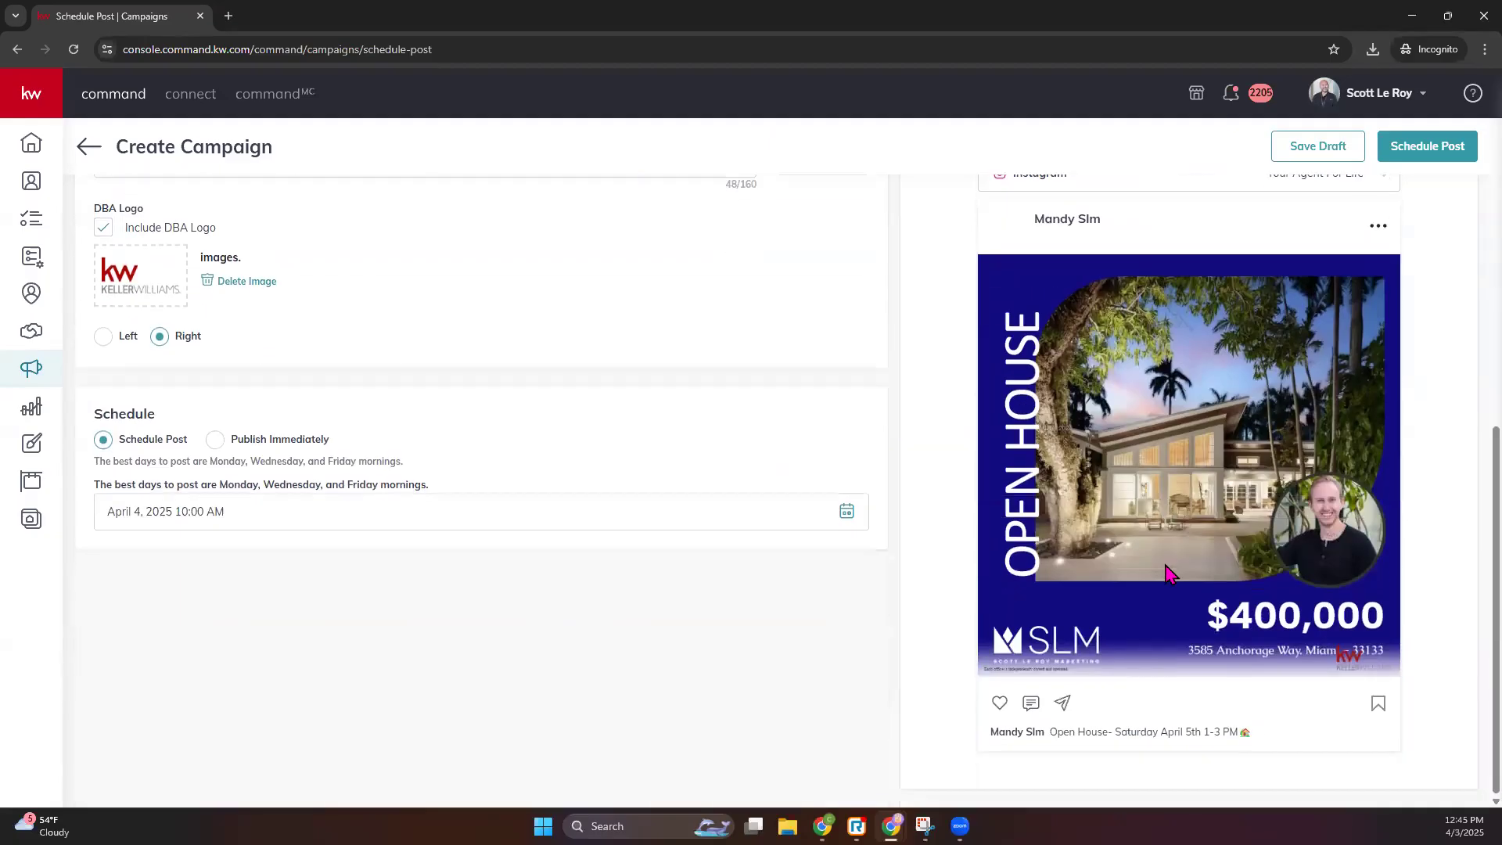
scroll(1081, 655, up, 4)
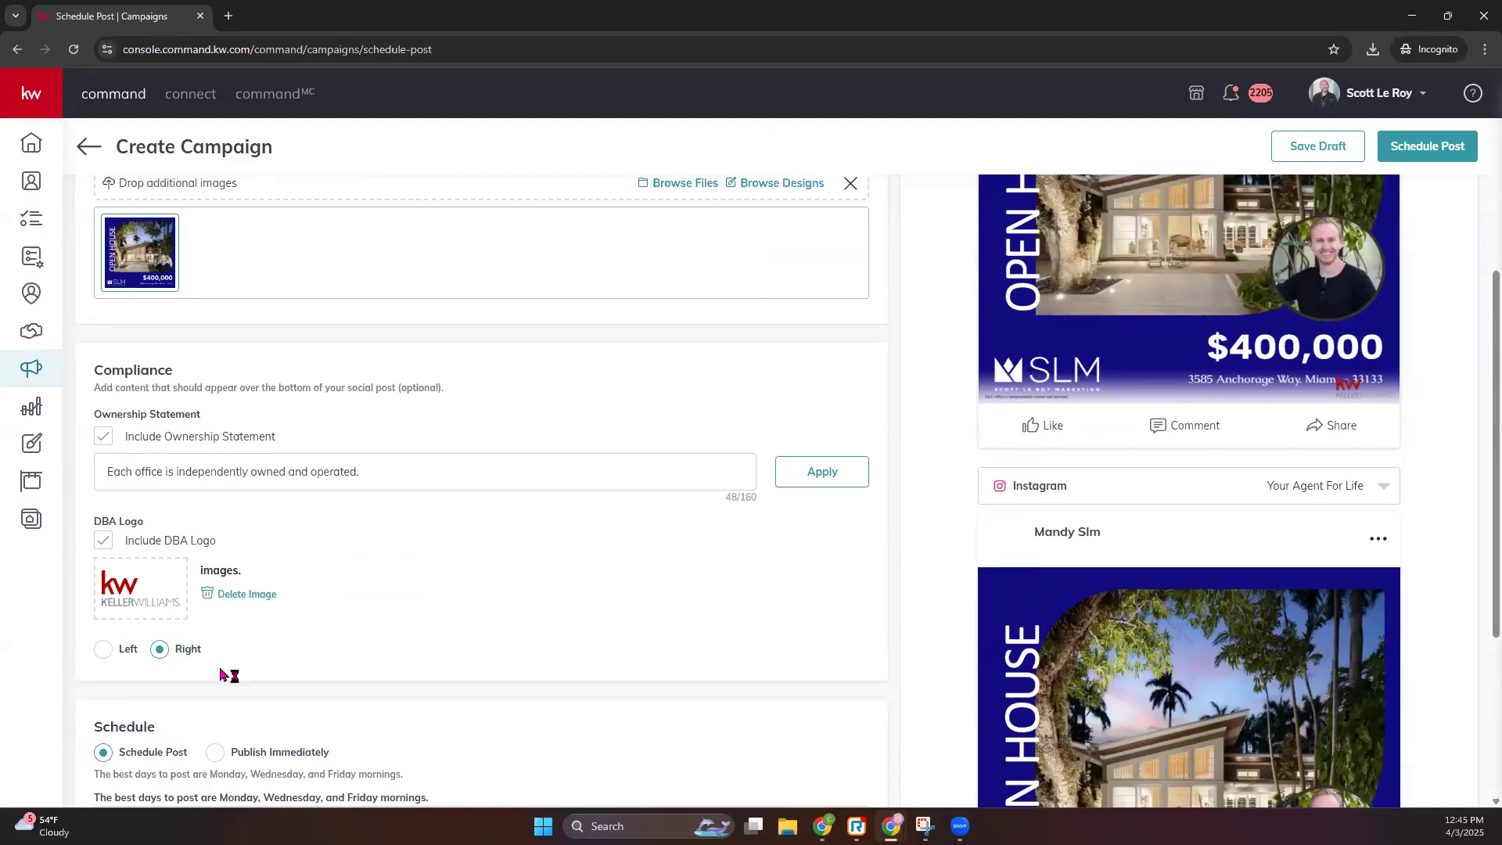
scroll(227, 674, down, 3)
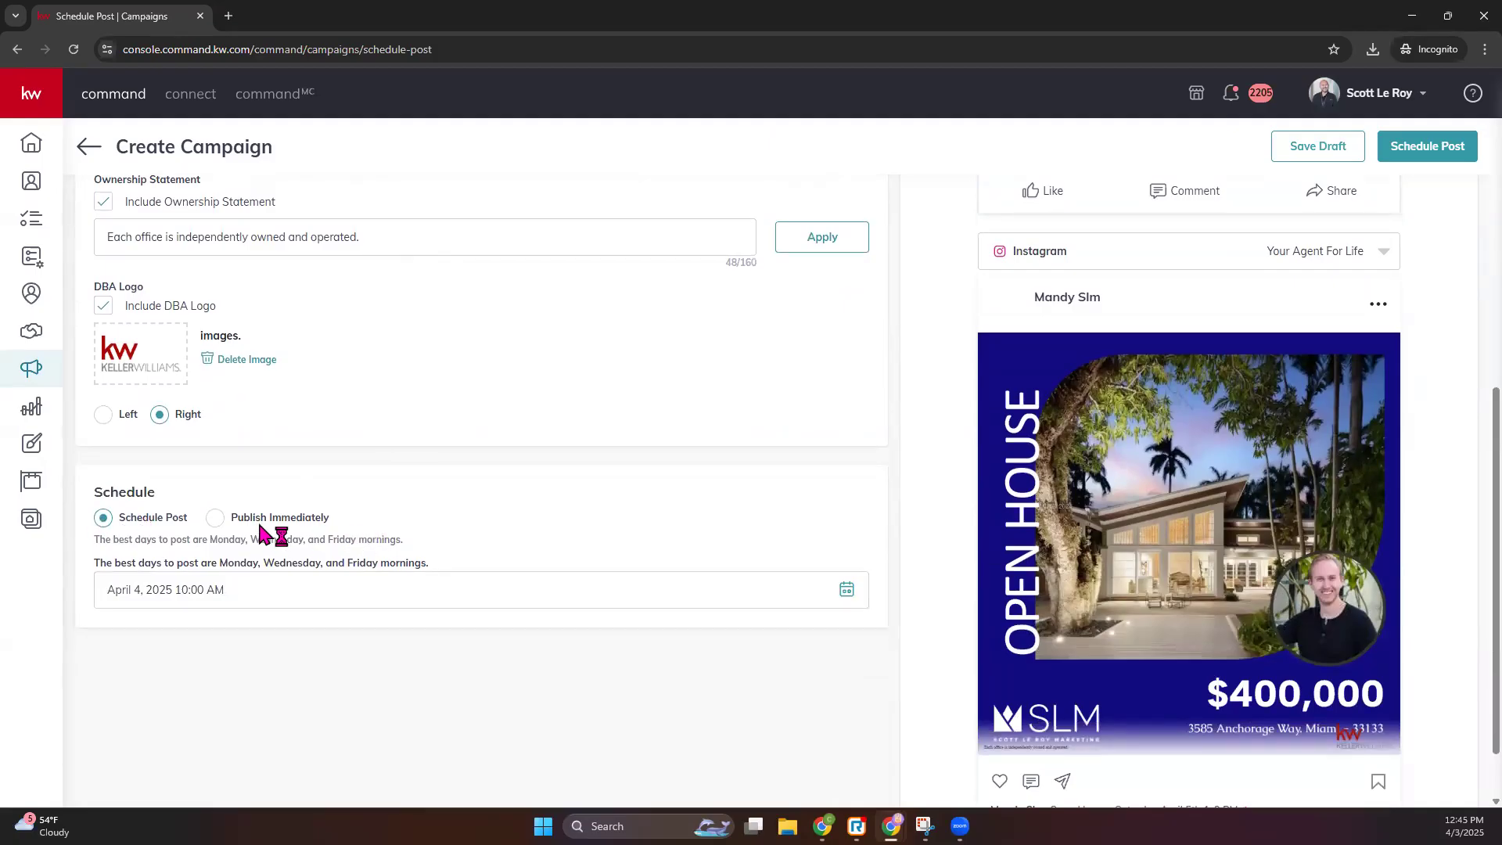
- Set the posting date to April 5, 2025 at 10:00 AM and schedule it on Facebook and Instagram
click(270, 591)
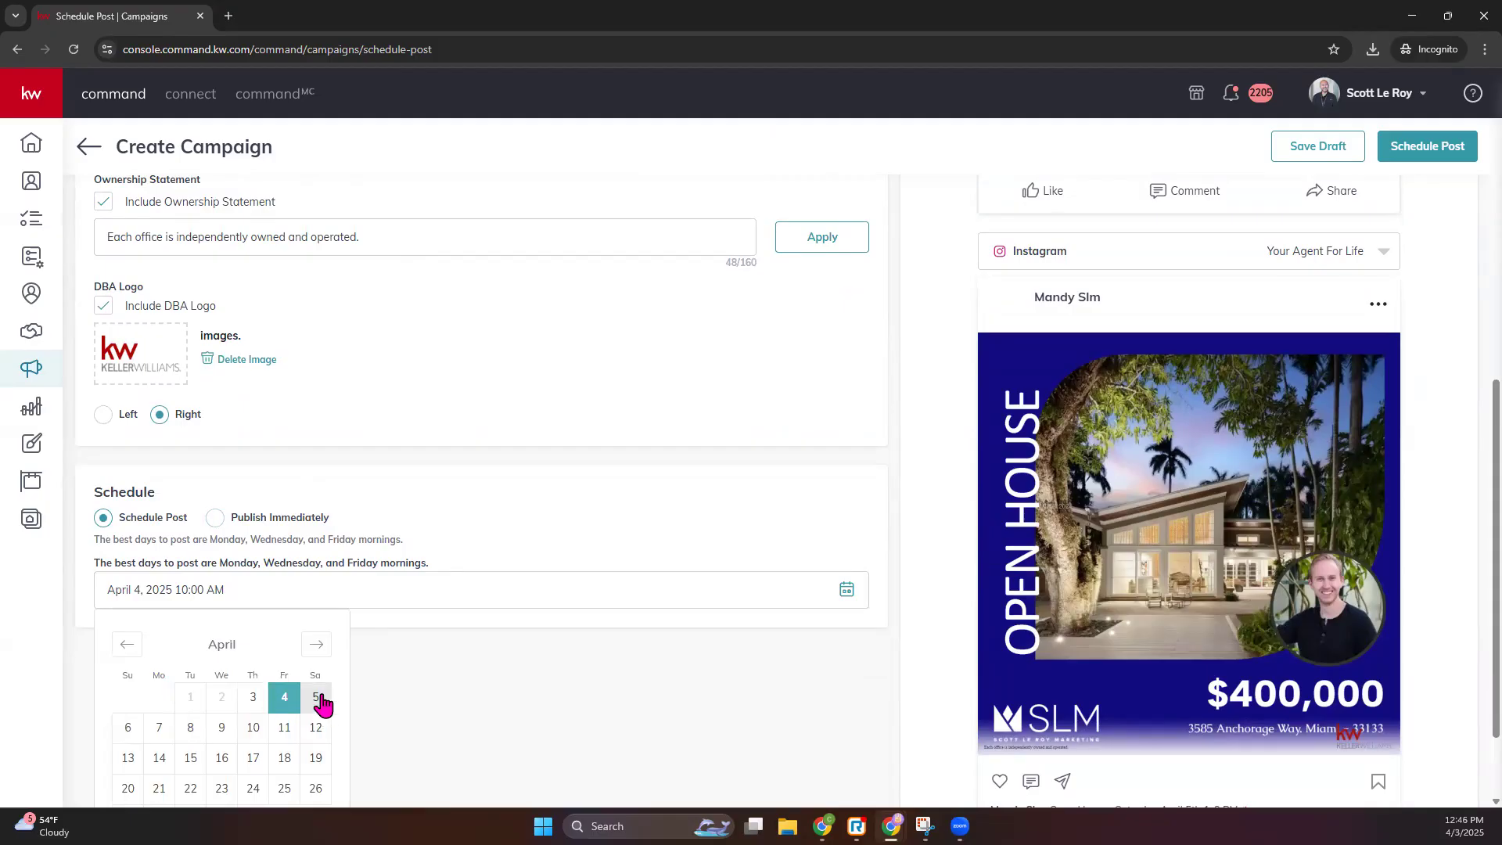
click(318, 701)
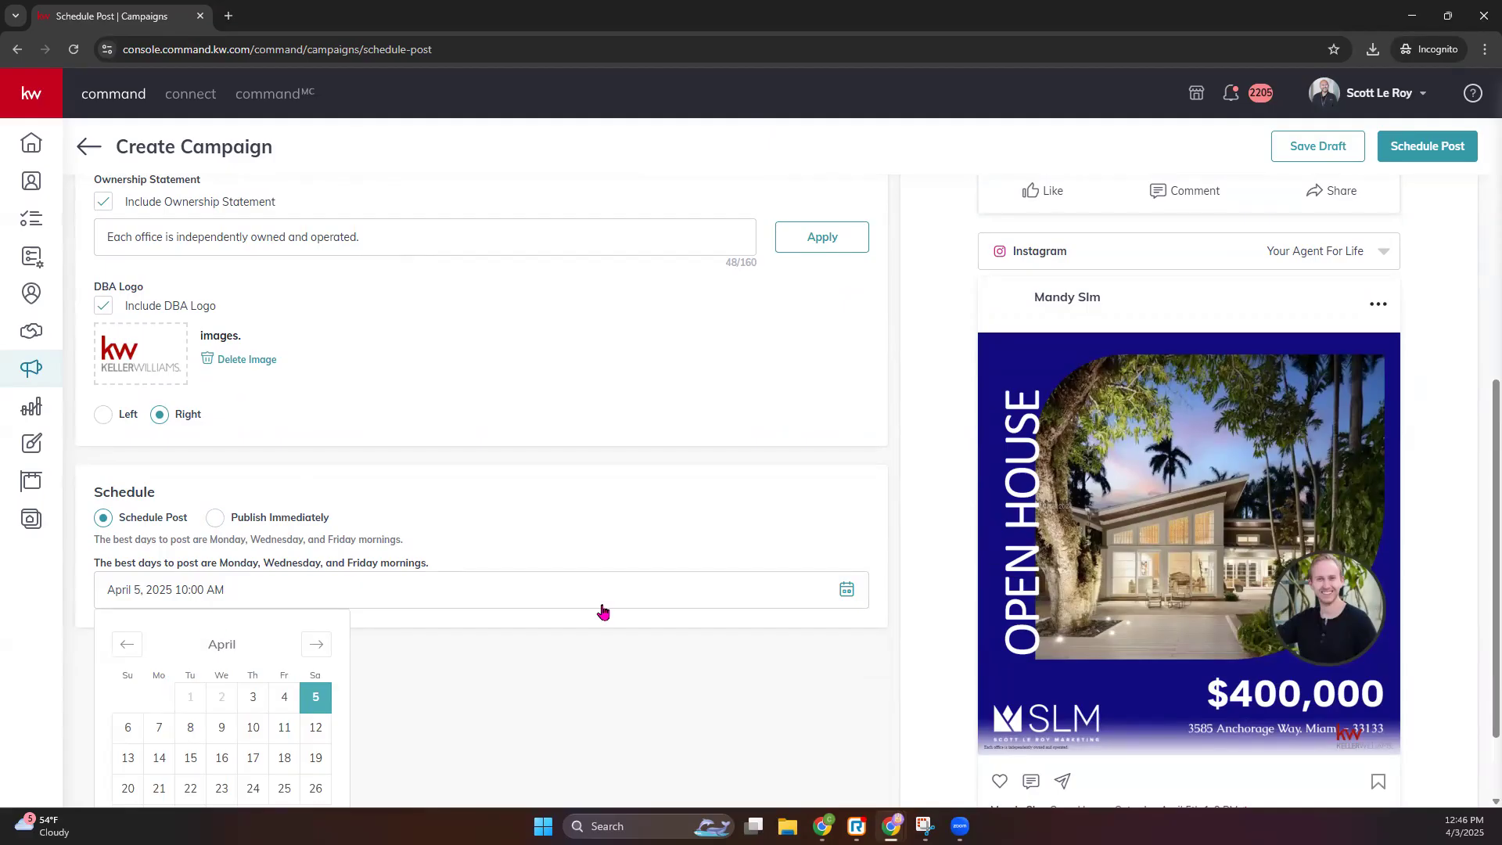
scroll(456, 684, down, 2)
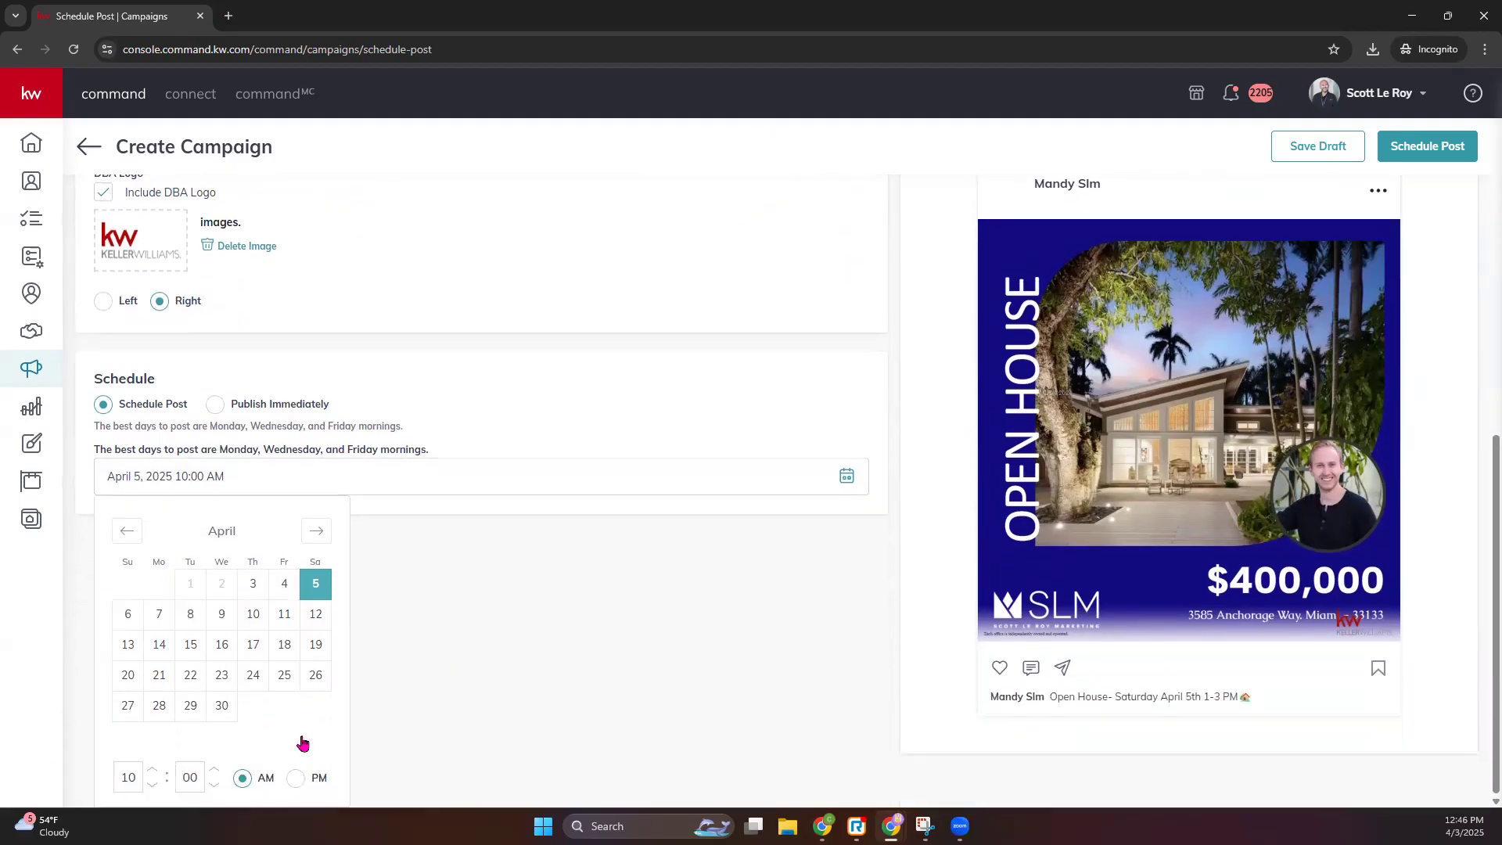
click(518, 643)
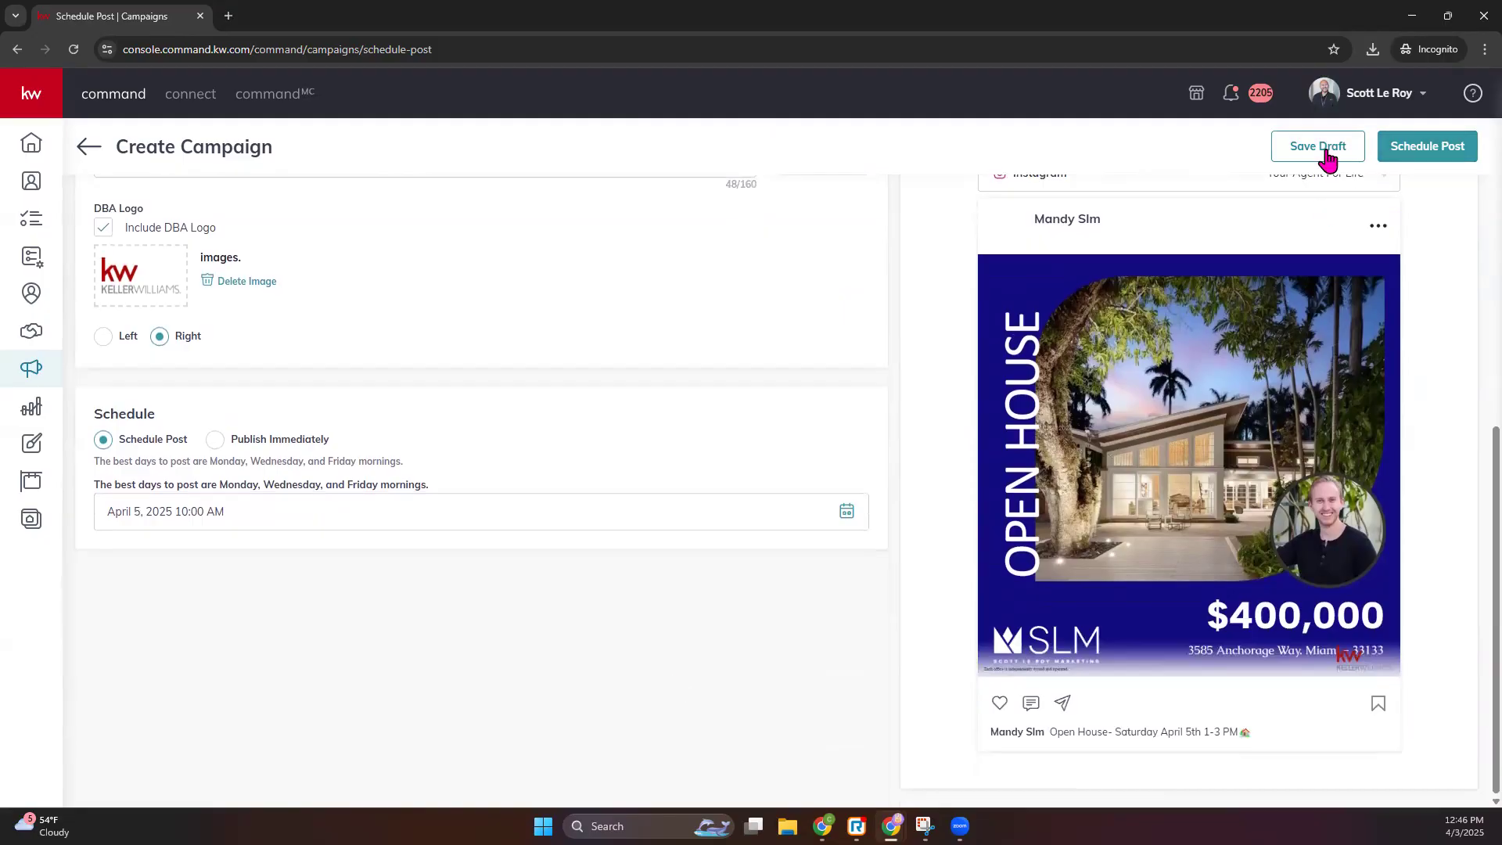
click(1457, 154)
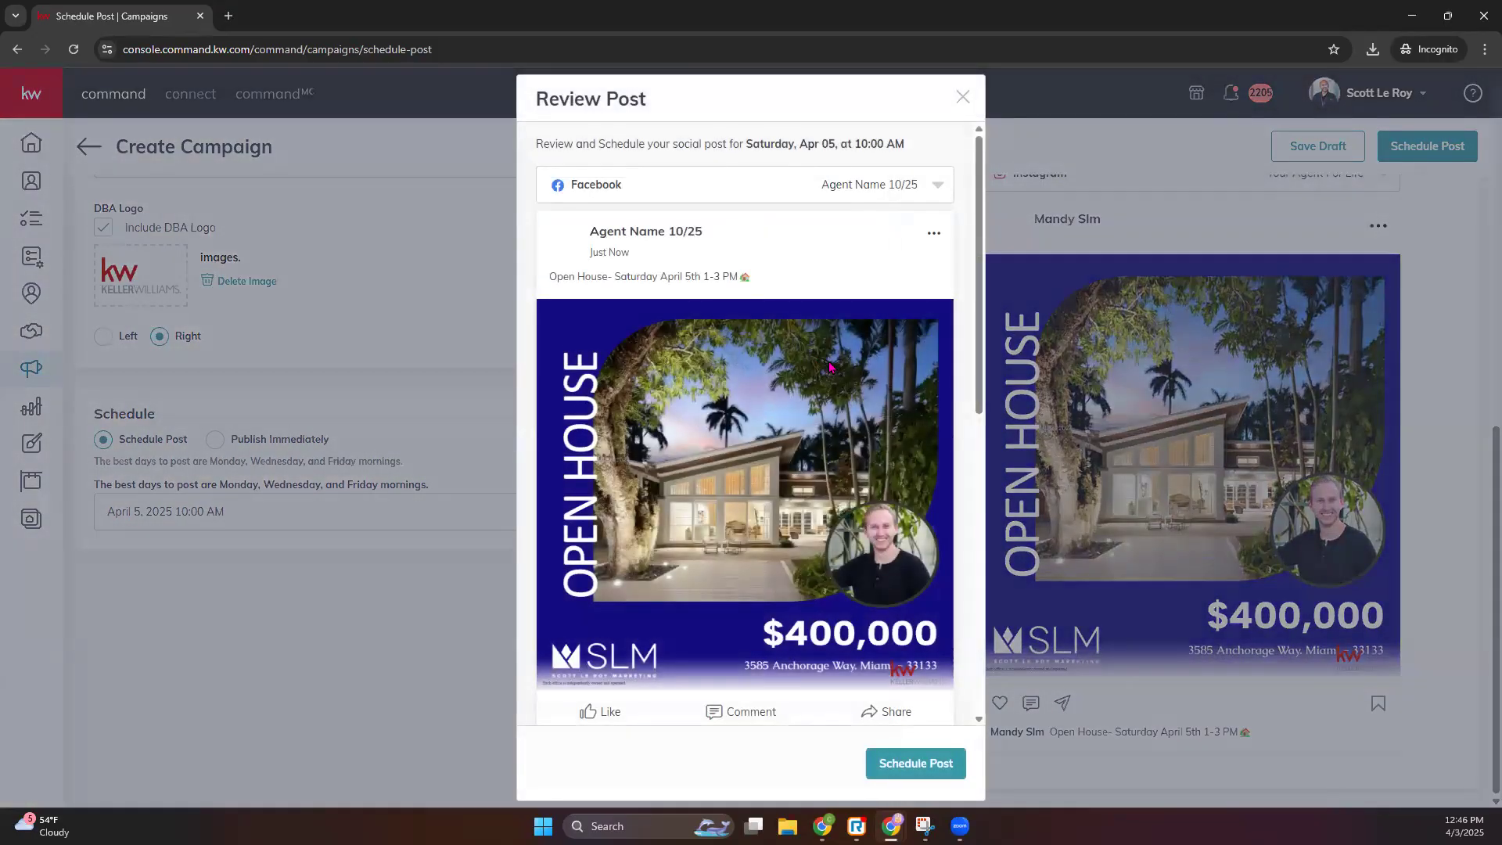
scroll(833, 360, down, 8)
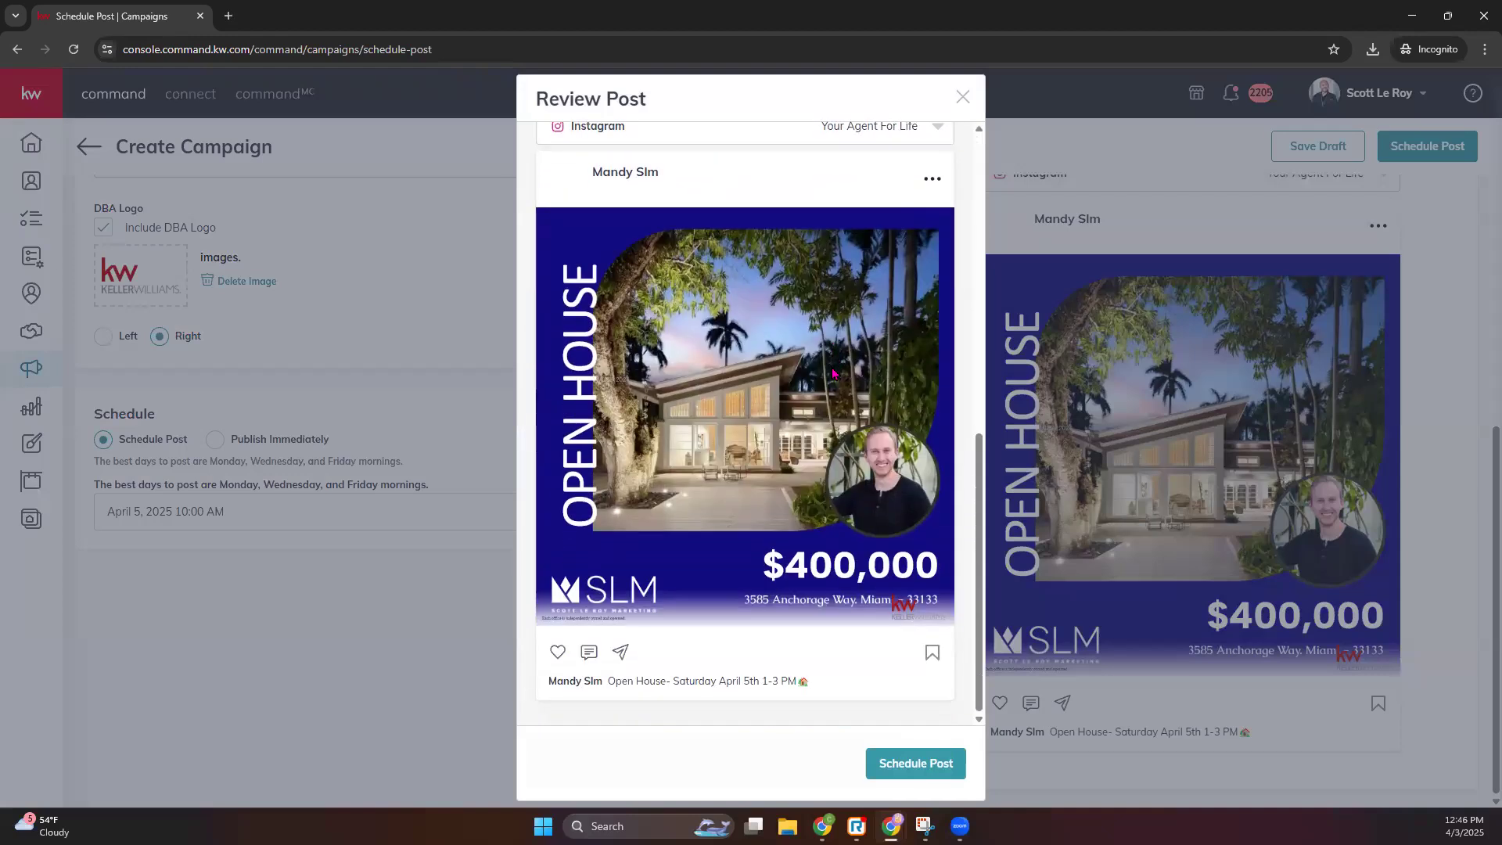
click(898, 763)
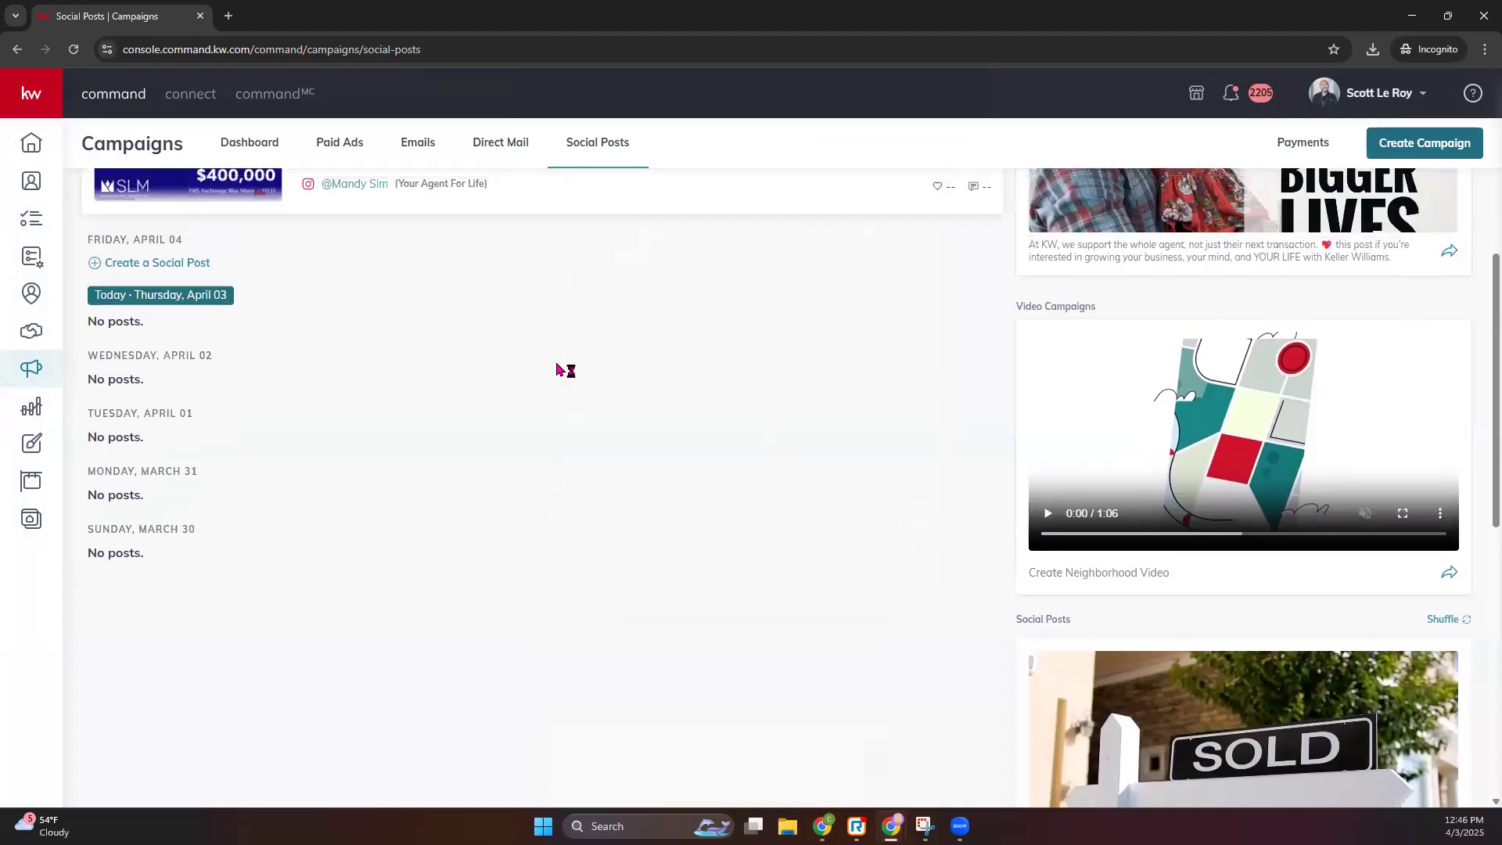
- Delete the Open House post scheduled for Saturday, April 05 from the Social Posts calendar
drag(449, 368, 460, 244)
scroll(470, 258, up, 6)
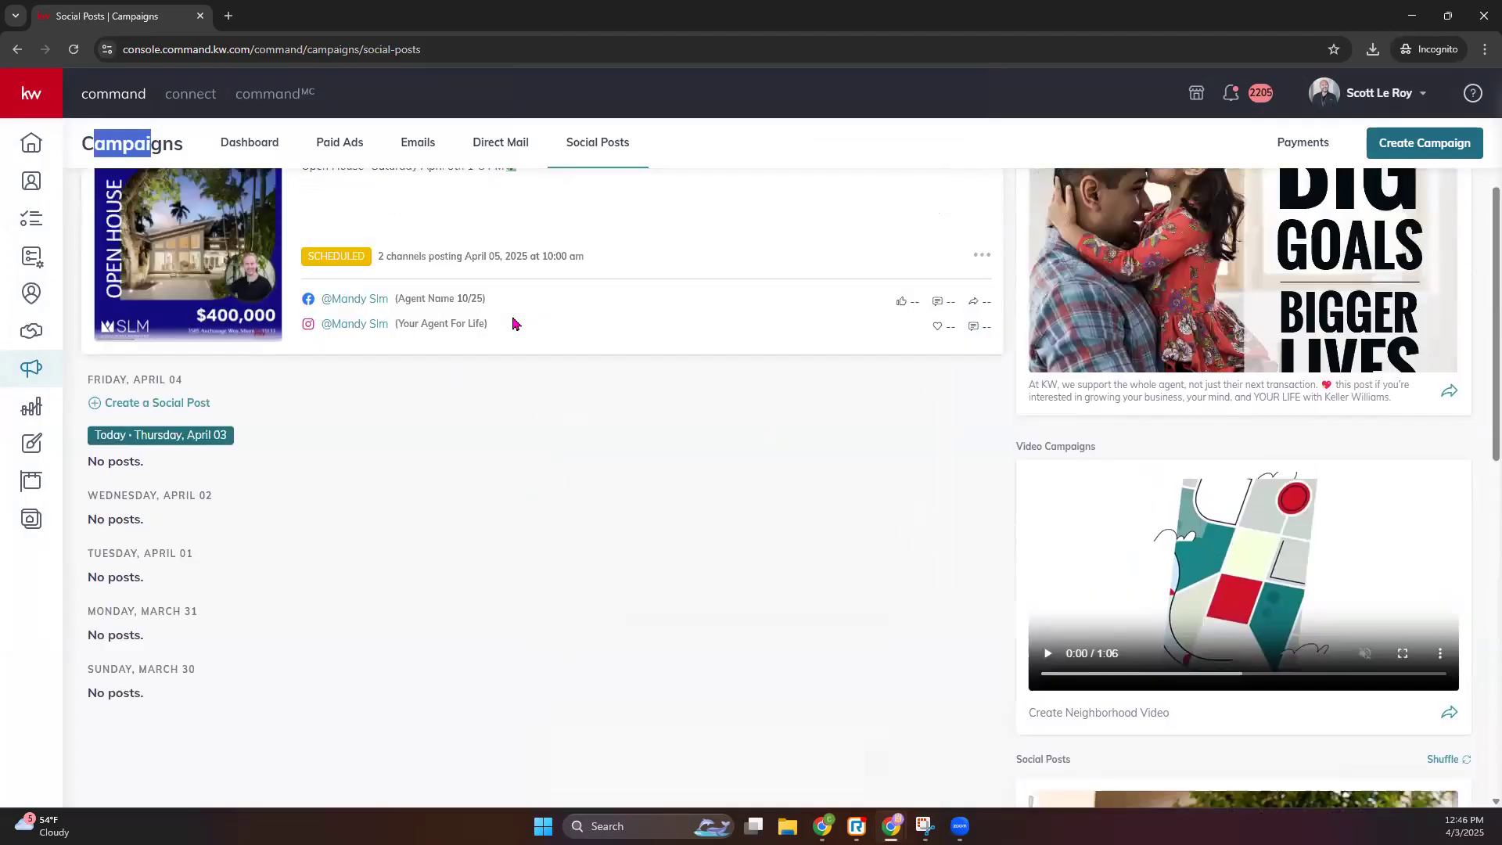
click(617, 157)
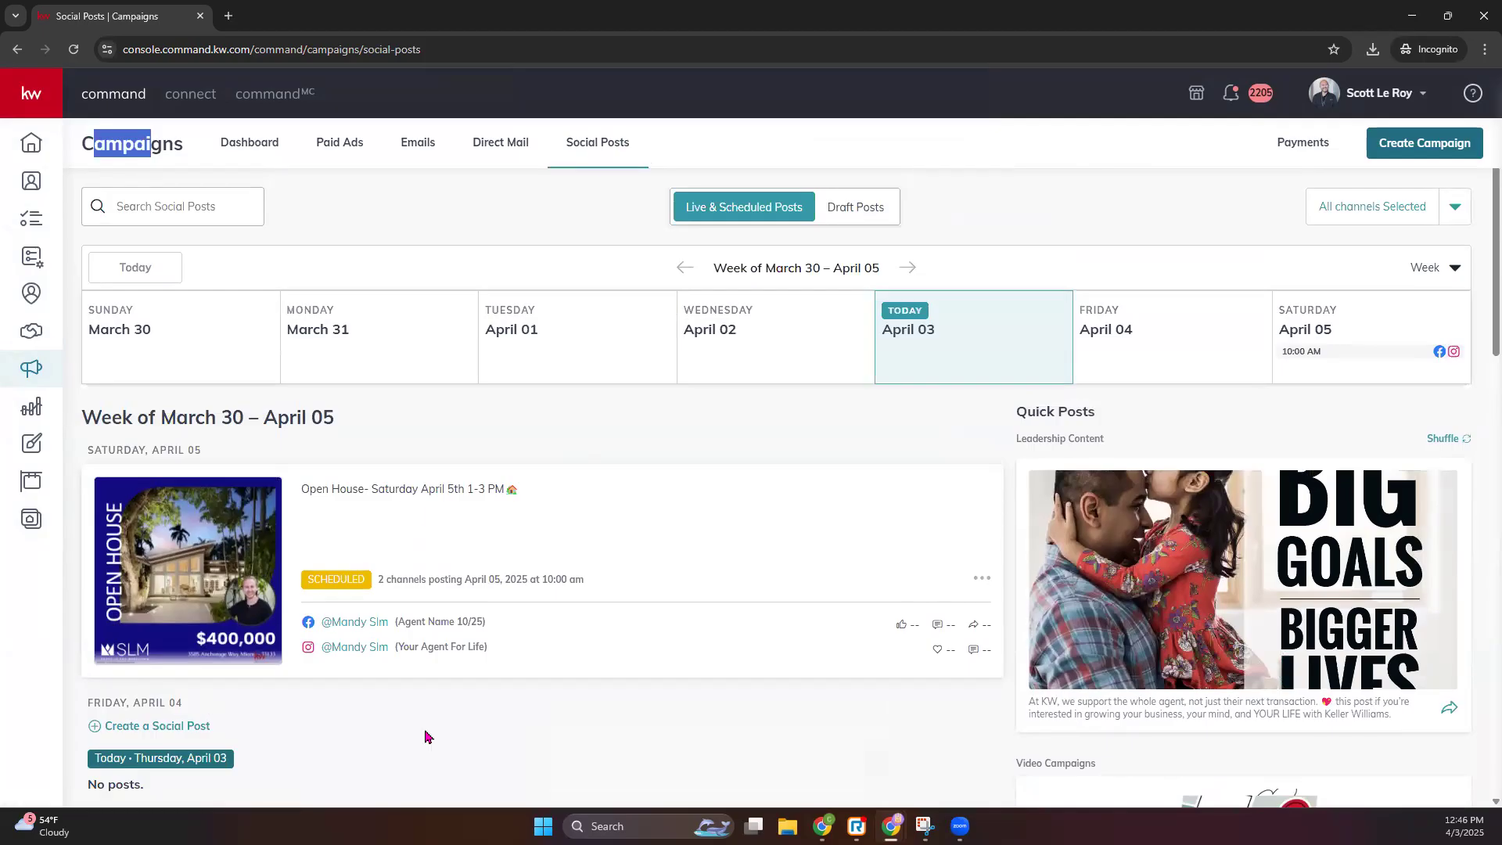
drag(298, 579, 607, 574)
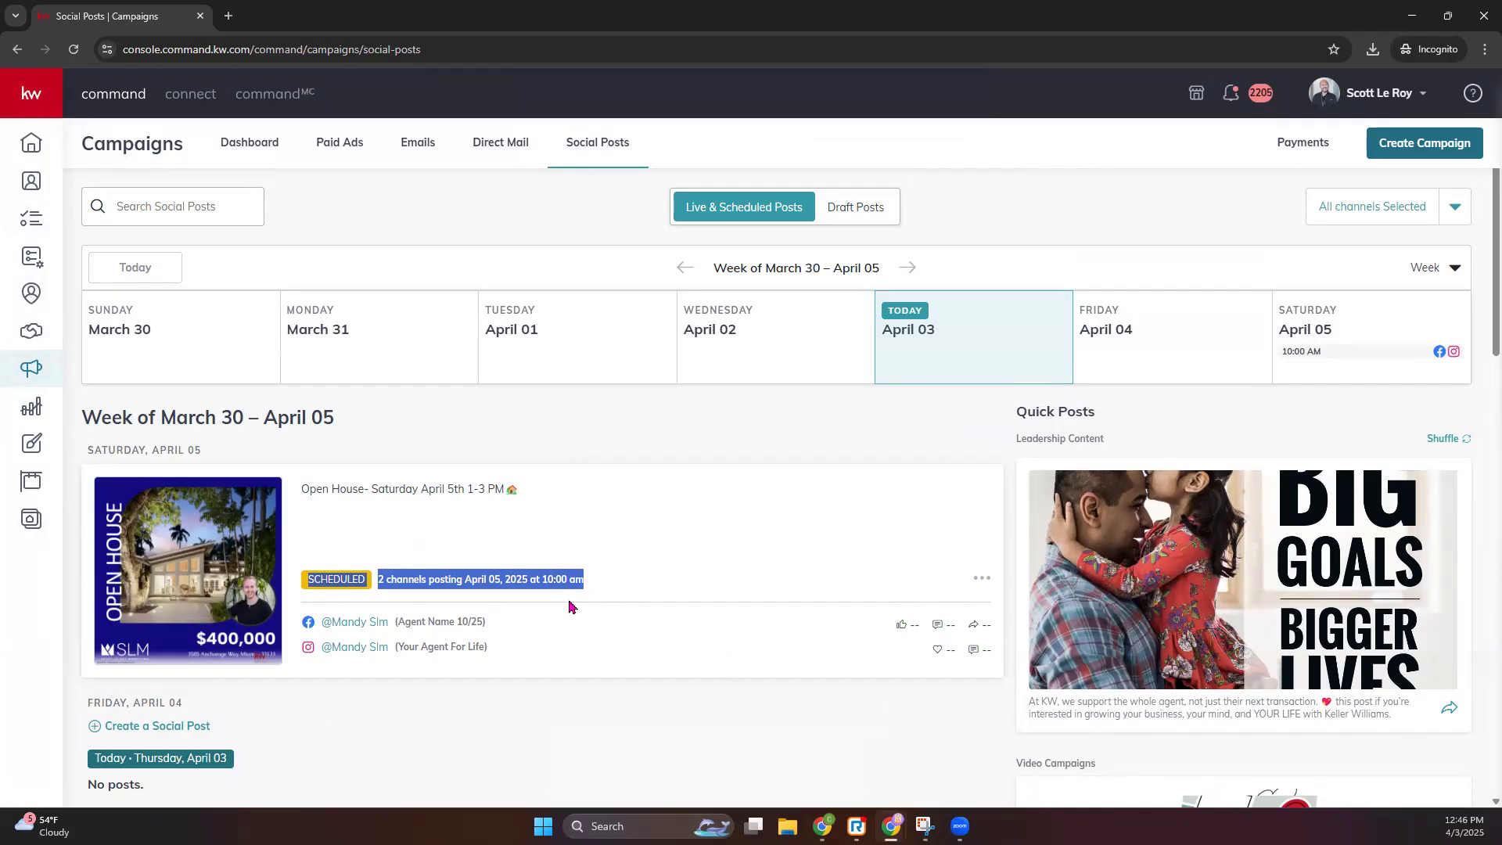
click(982, 582)
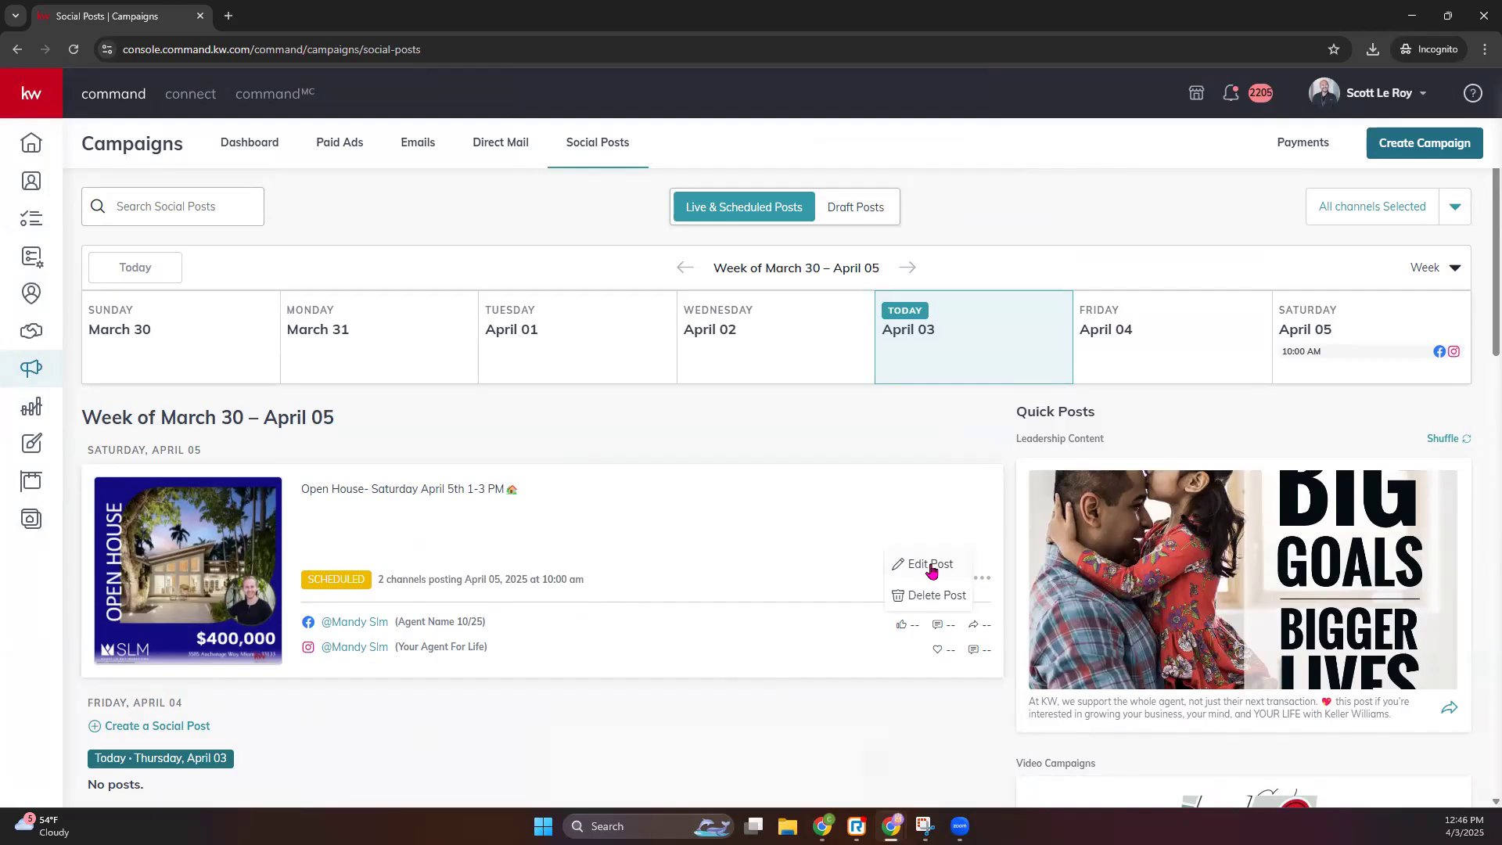
click(931, 597)
click(815, 492)
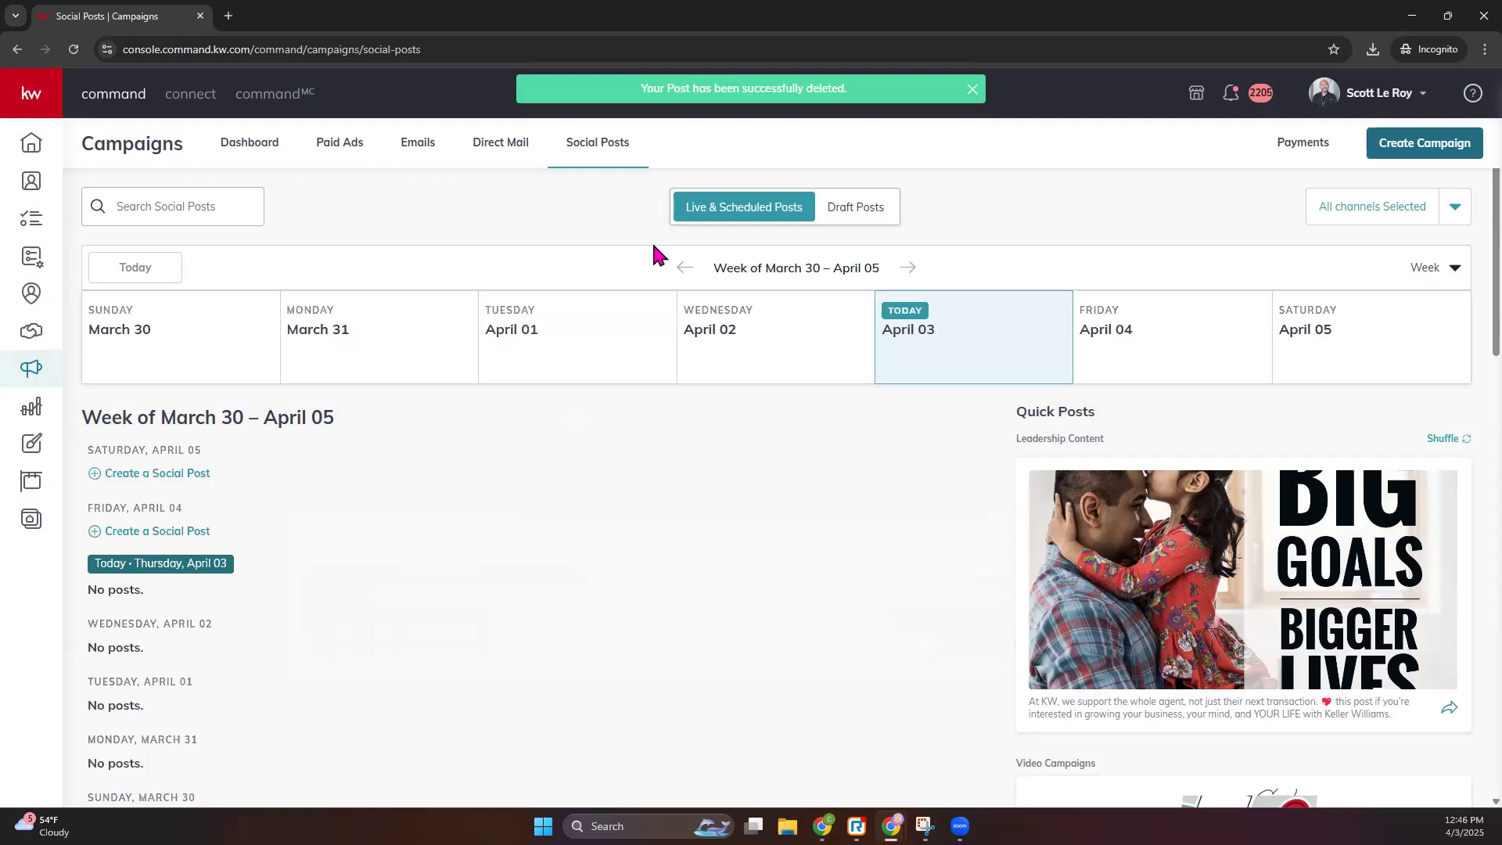
scroll(102, 438, down, 3)
scroll(751, 493, up, 3)
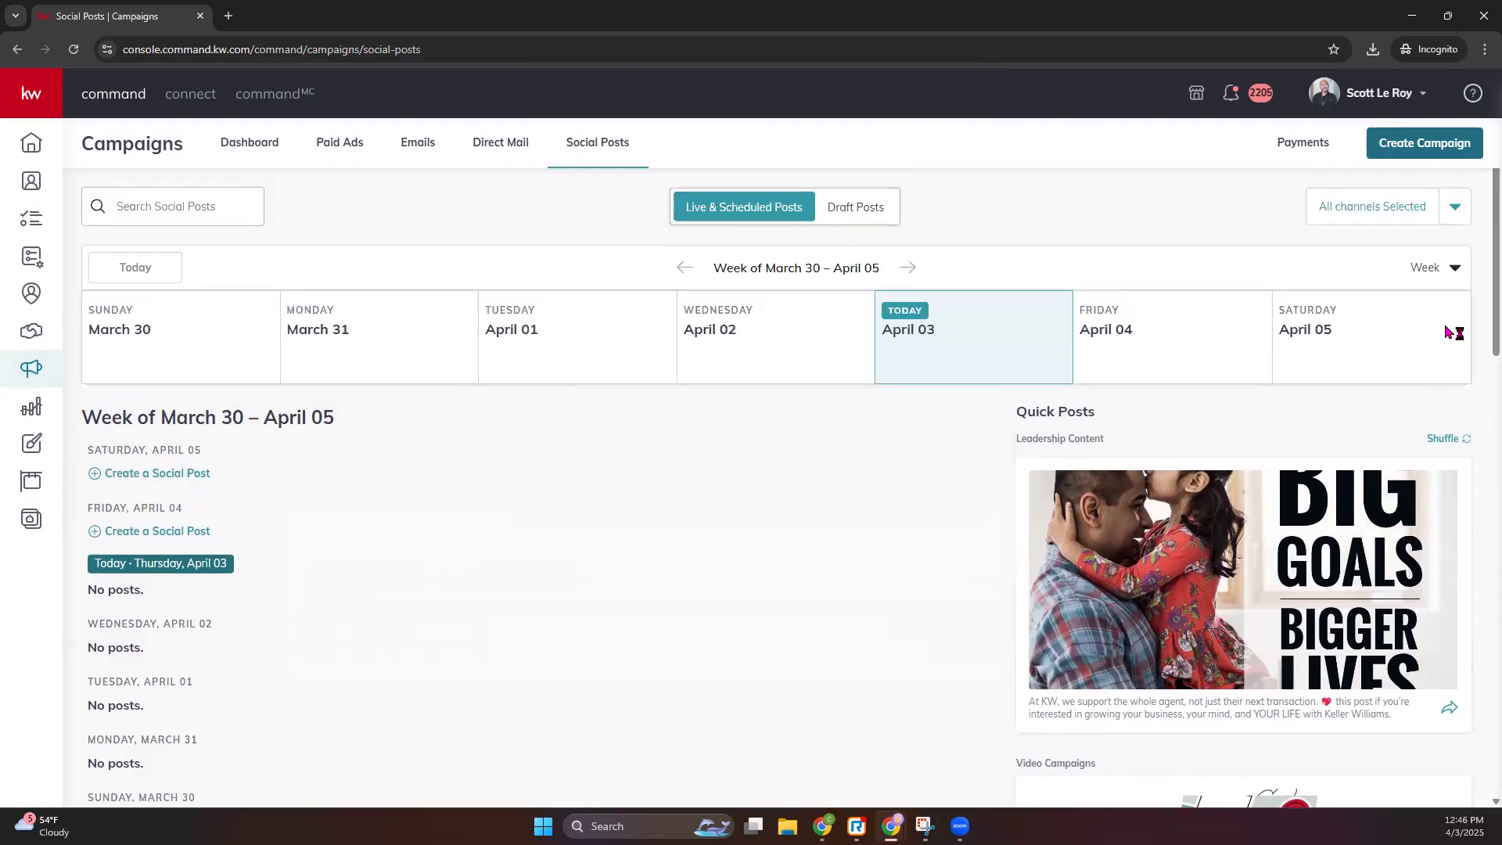
click(908, 268)
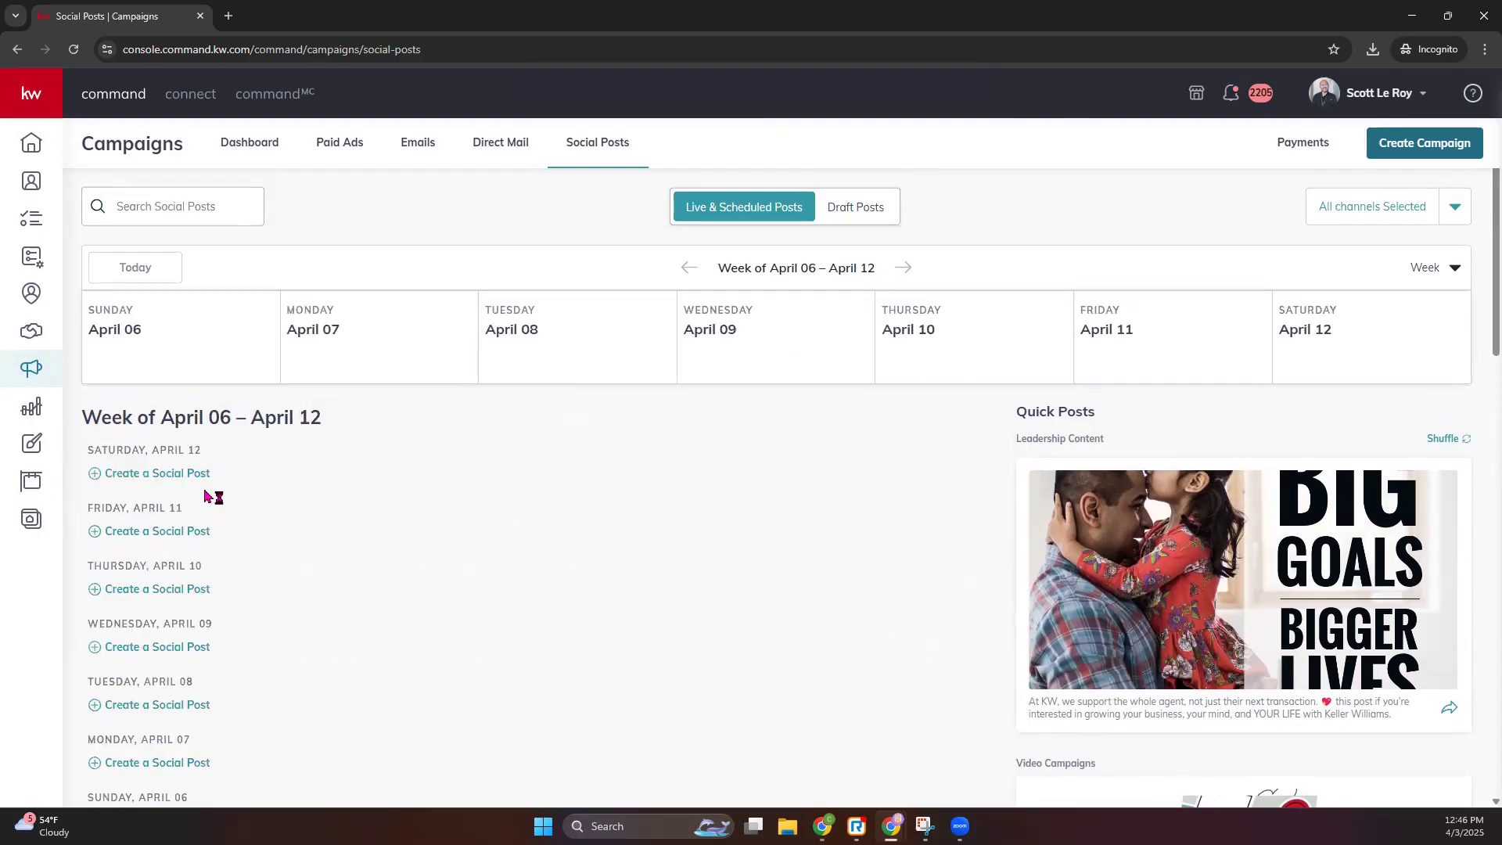
- Move from the Social Posts calendar to the Designs library and begin a new design
click(688, 268)
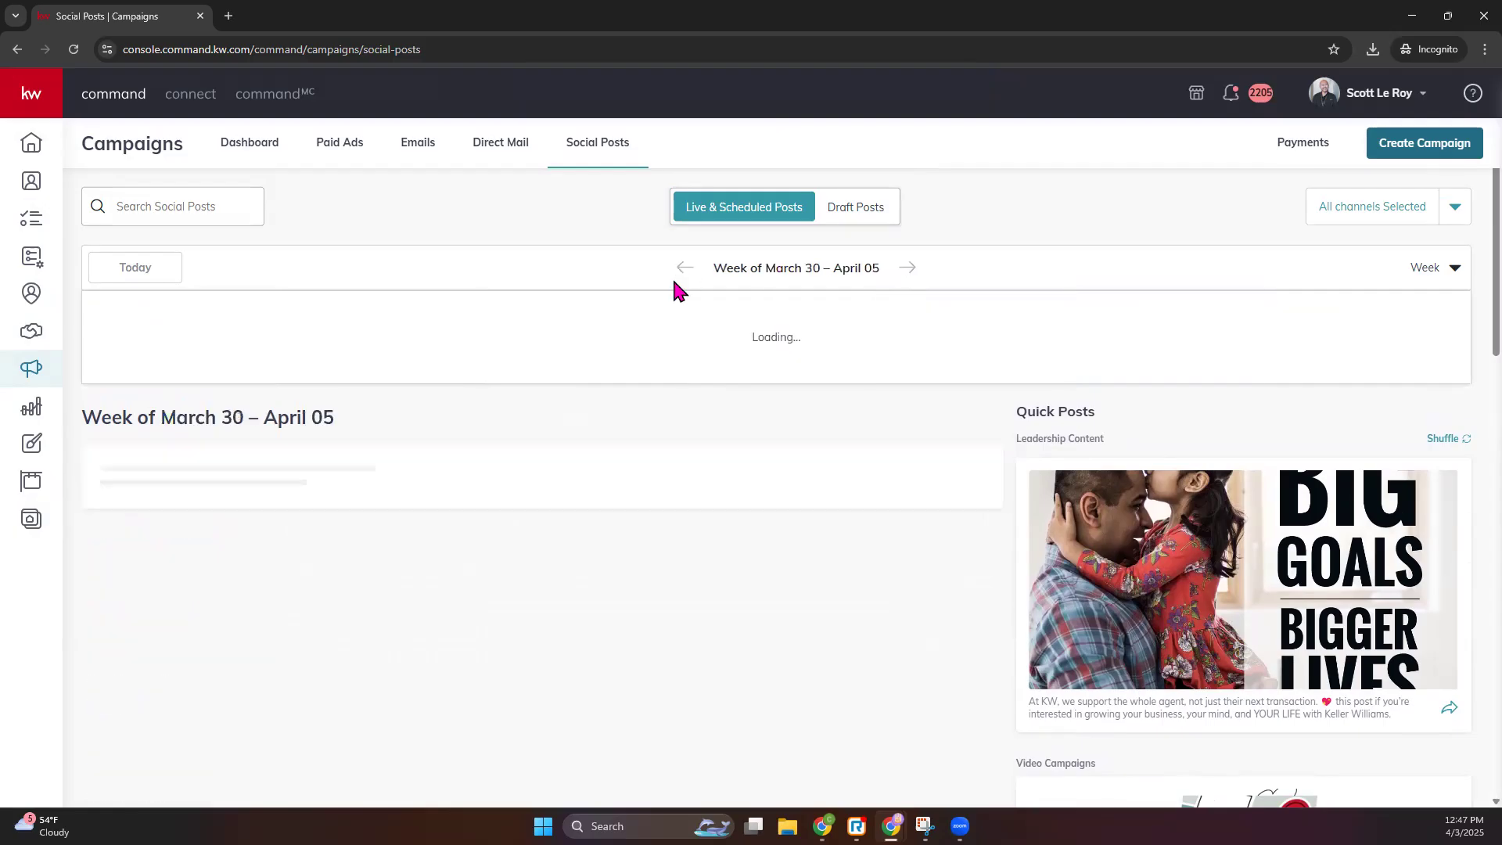
scroll(625, 520, down, 1)
scroll(626, 518, down, 4)
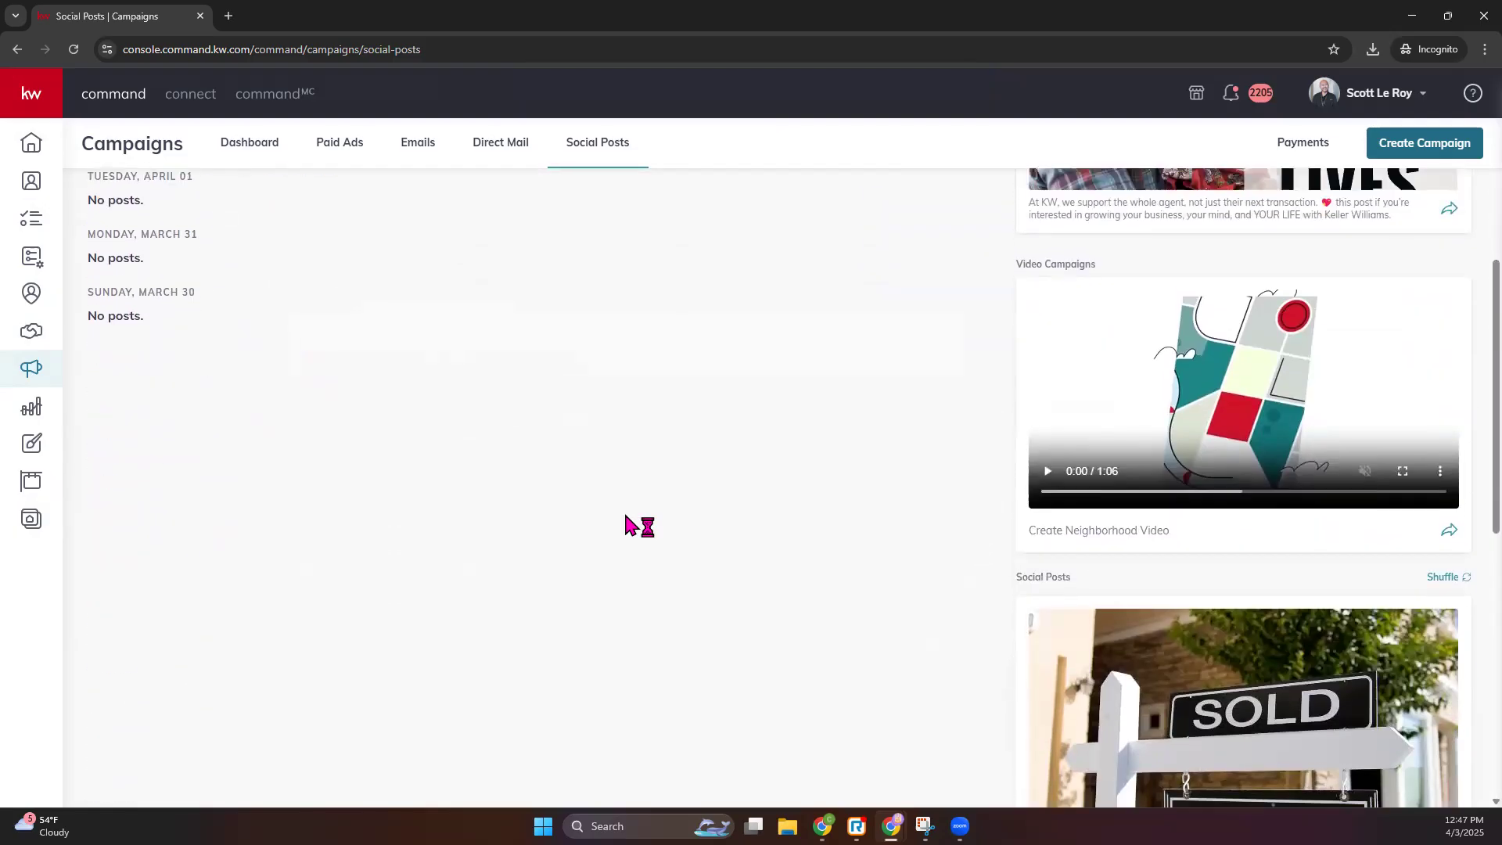
scroll(625, 518, up, 5)
scroll(625, 516, down, 8)
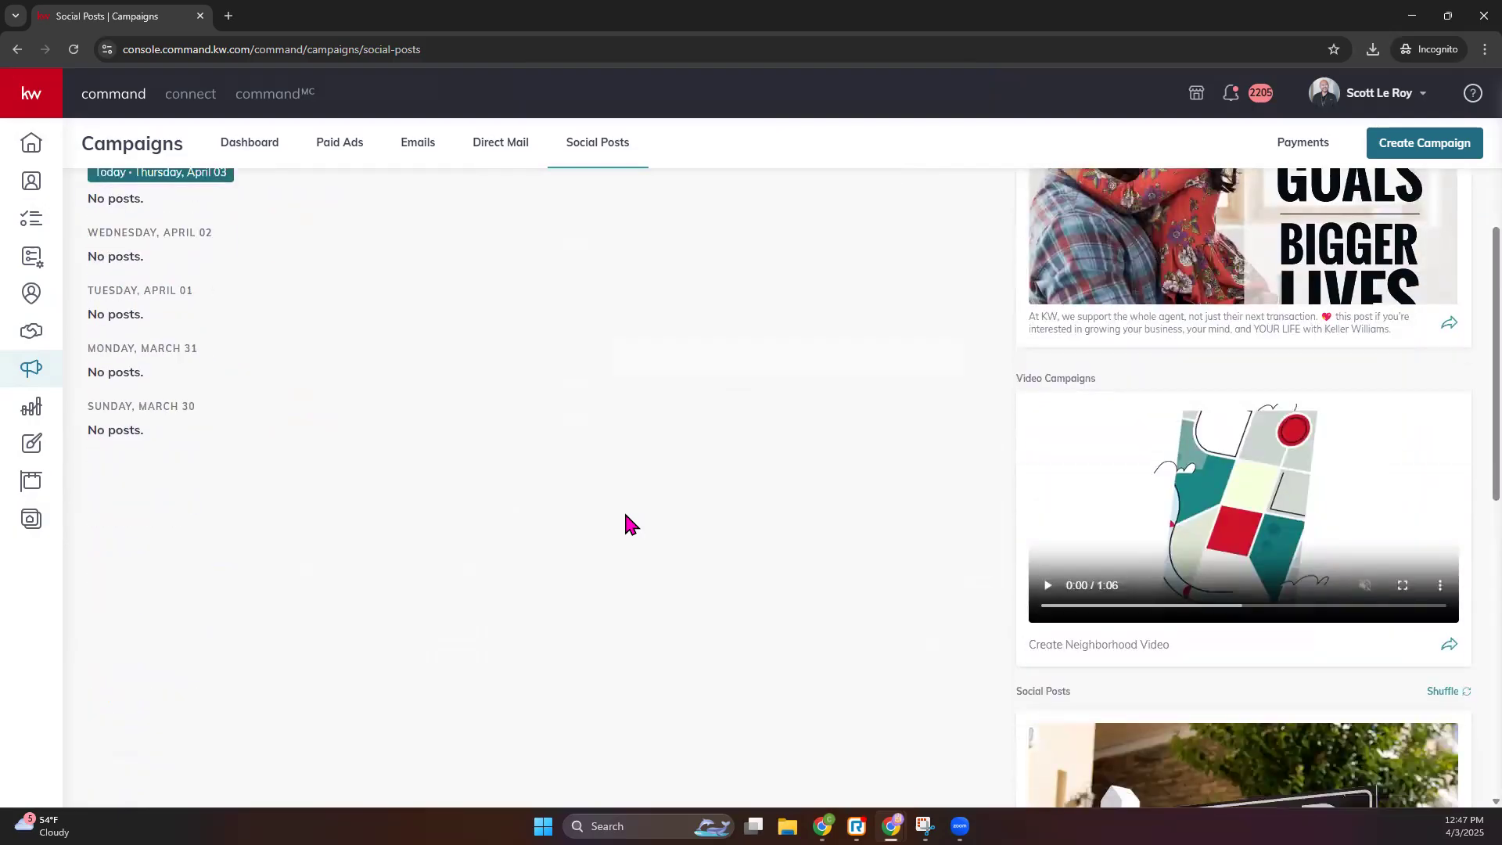
scroll(631, 522, up, 8)
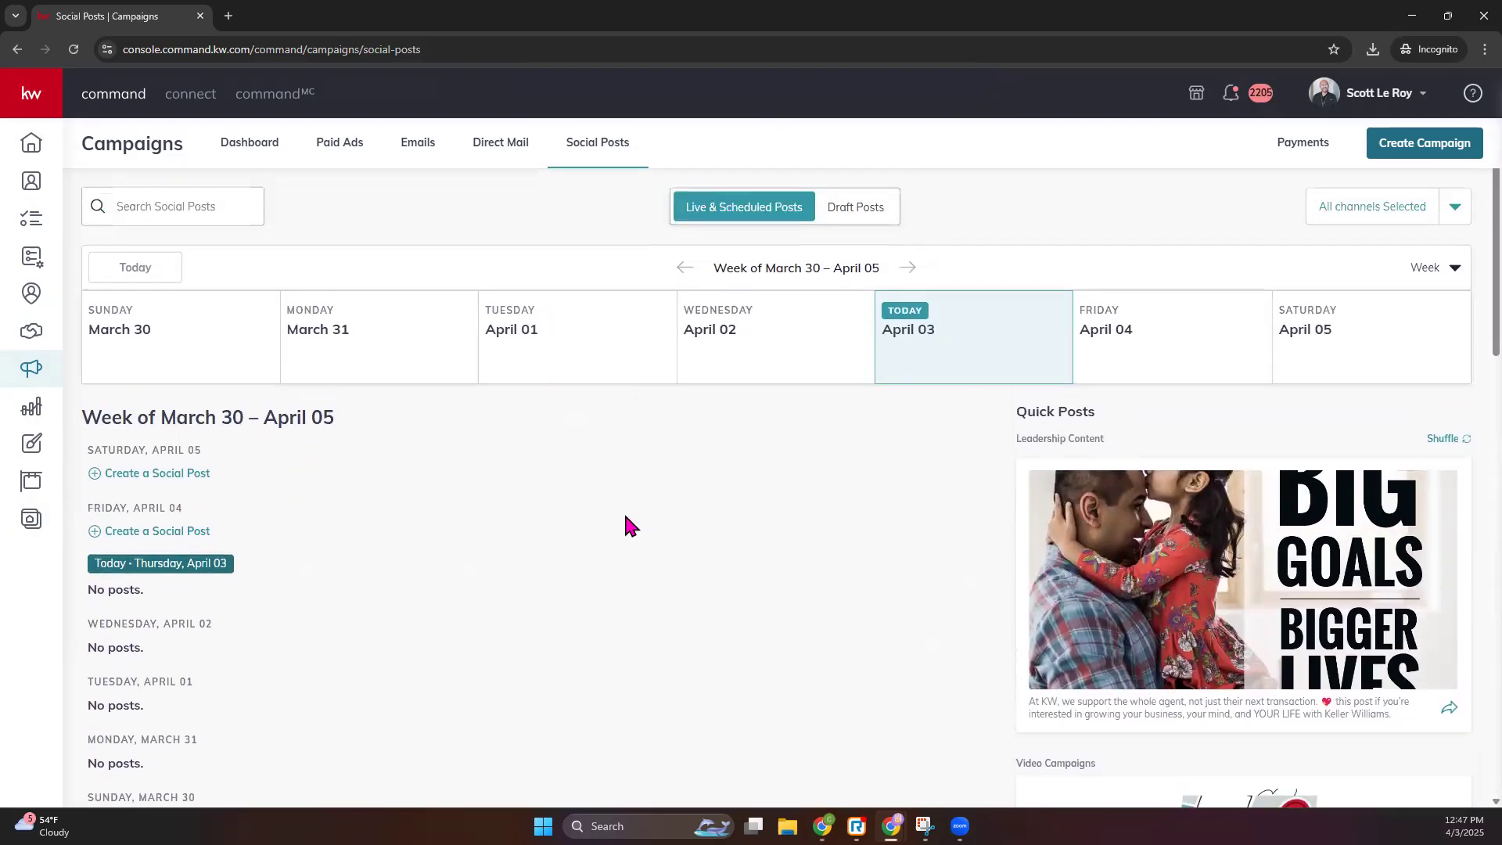
click(32, 444)
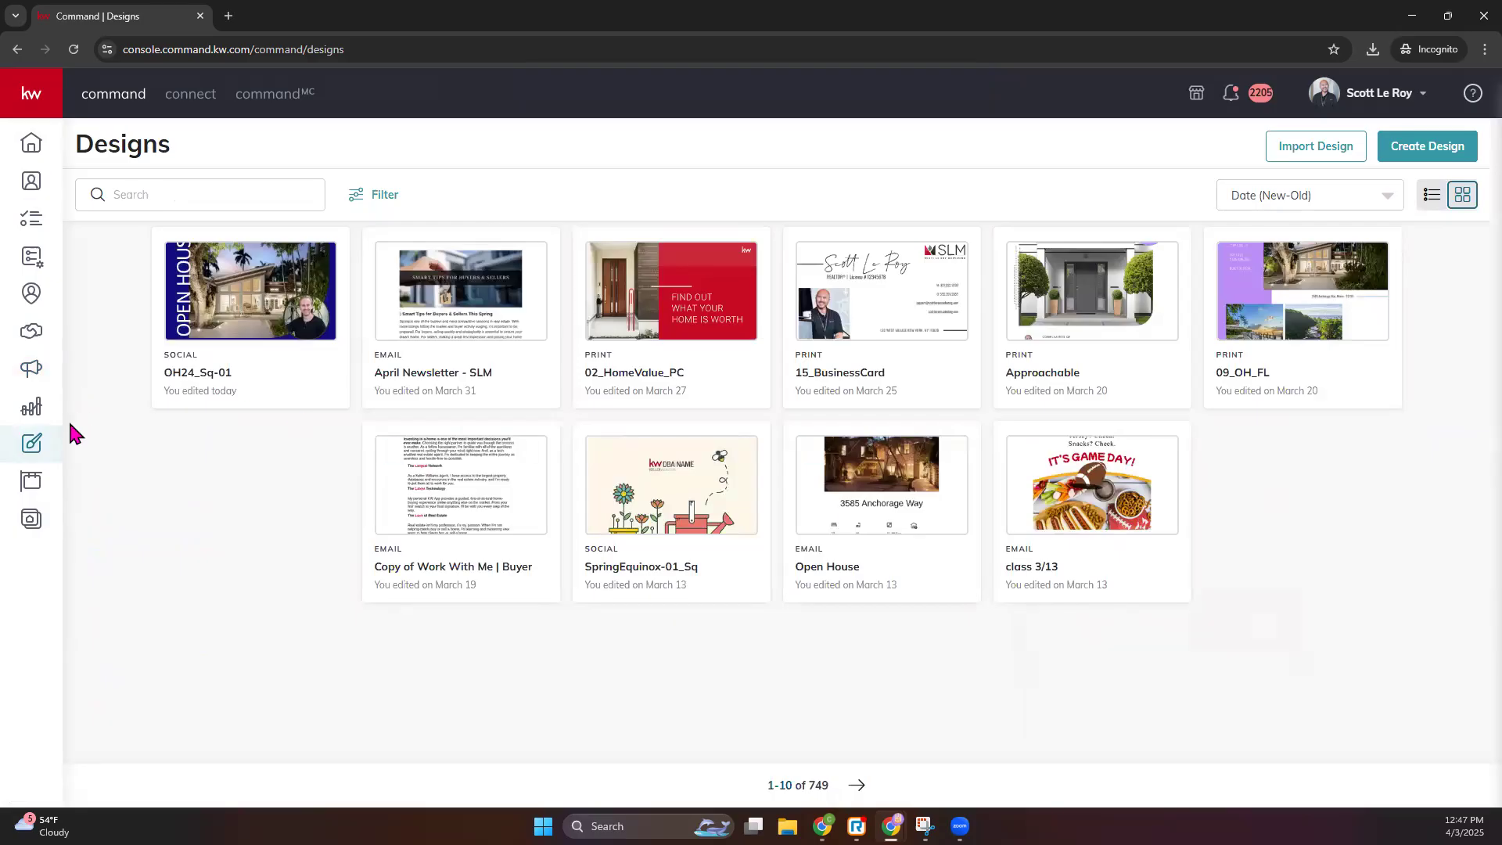
click(1470, 147)
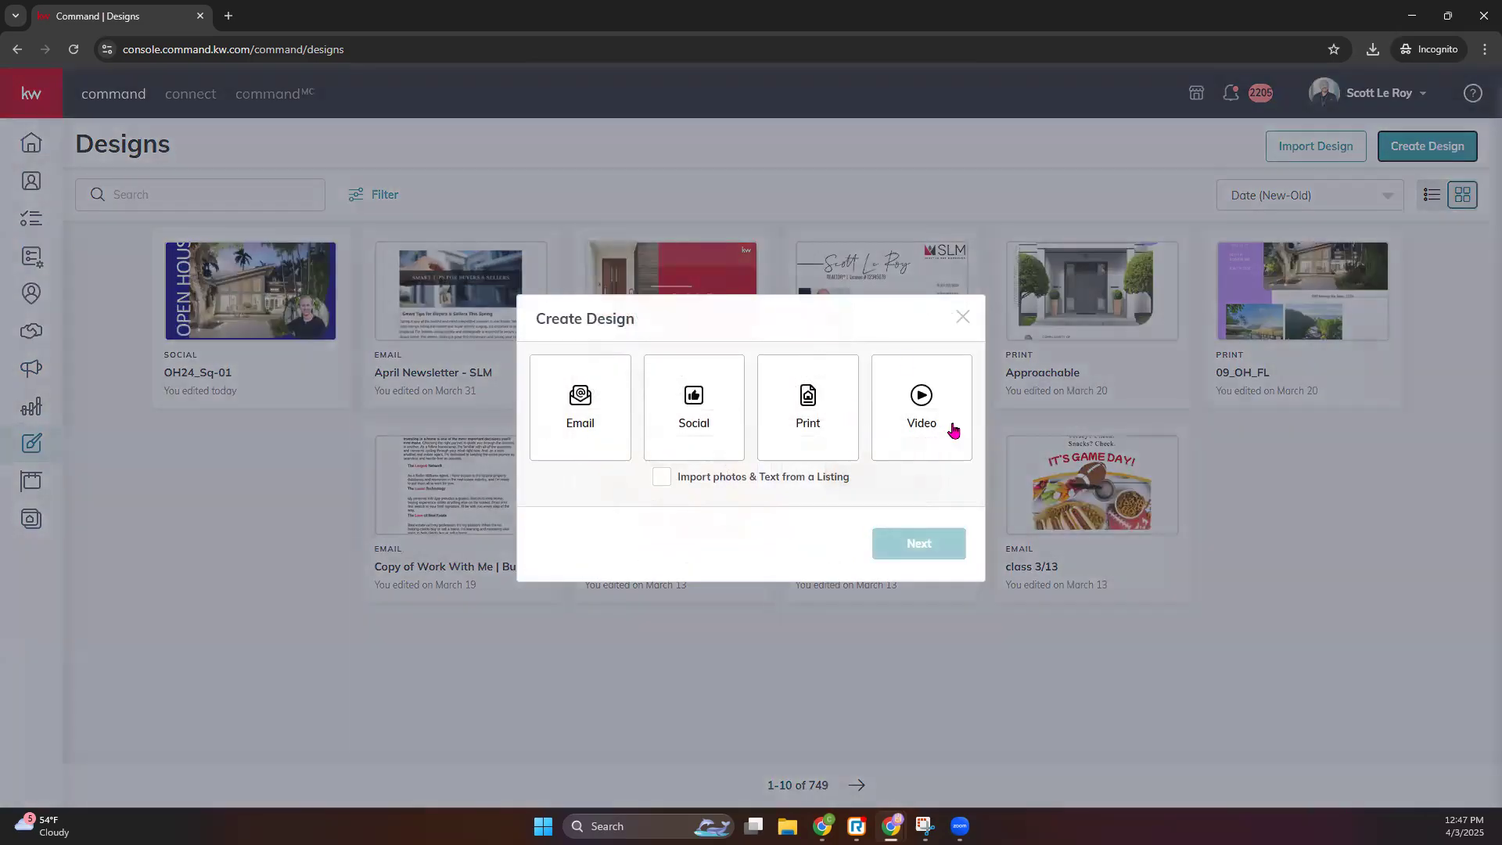
- Choose the Video design type and select Waterford-Orlando as the neighborhood after searching 'orlando'
click(931, 406)
click(923, 547)
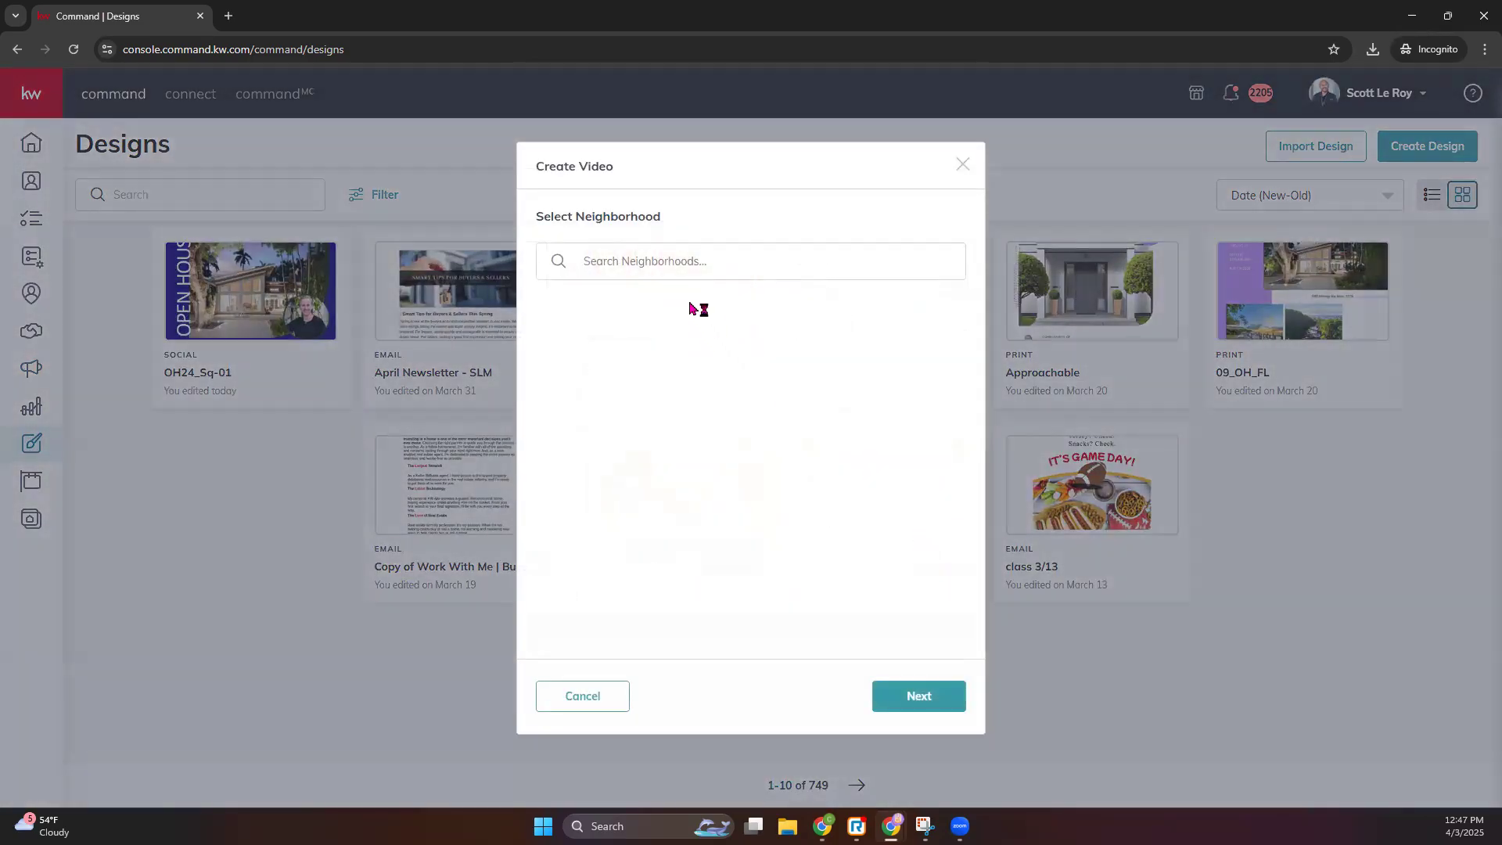
click(638, 266)
text(orlando)
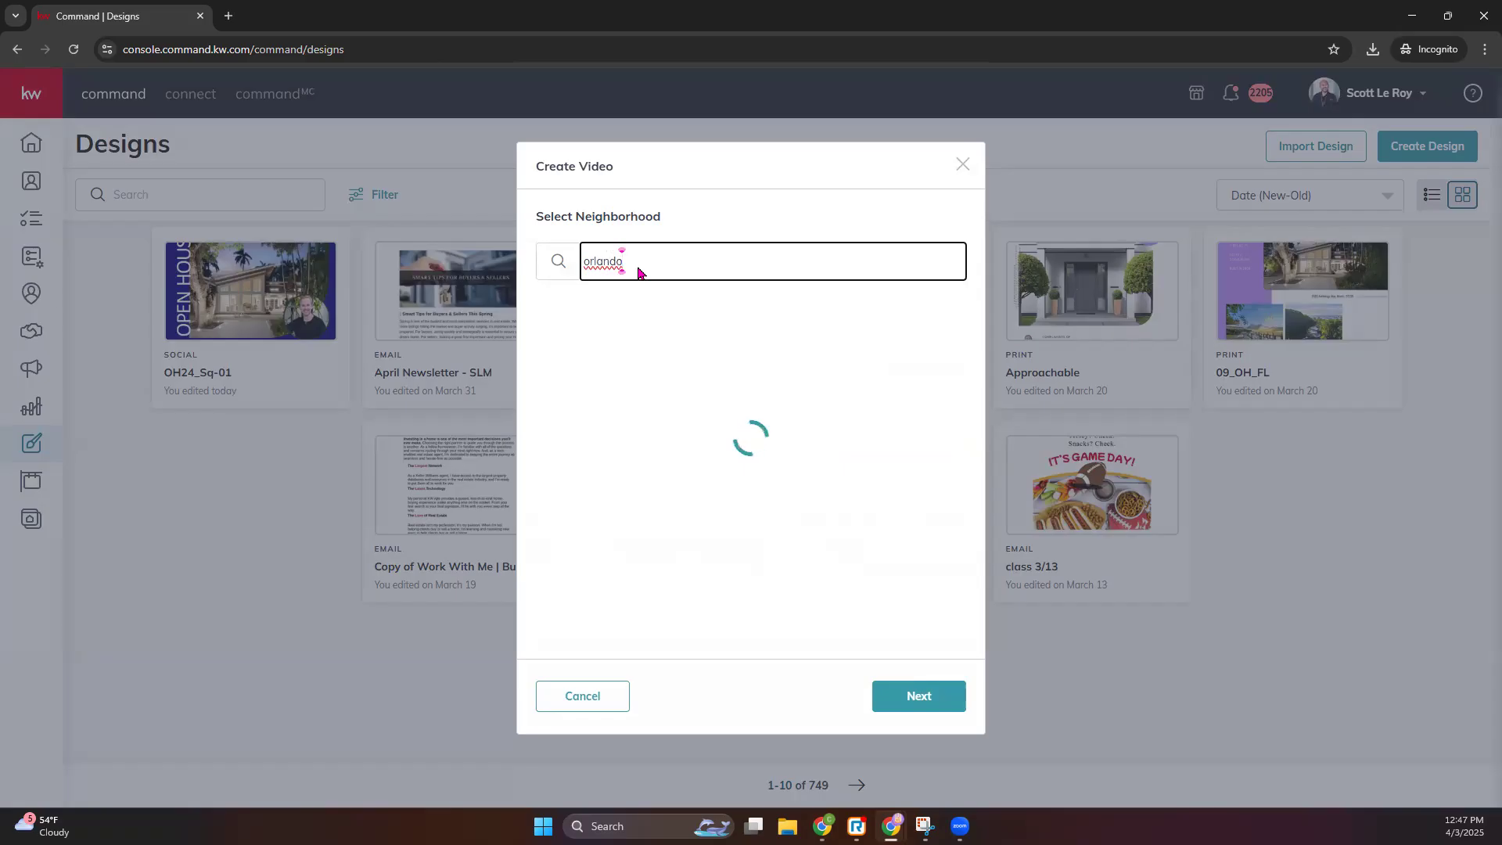
scroll(682, 464, down, 6)
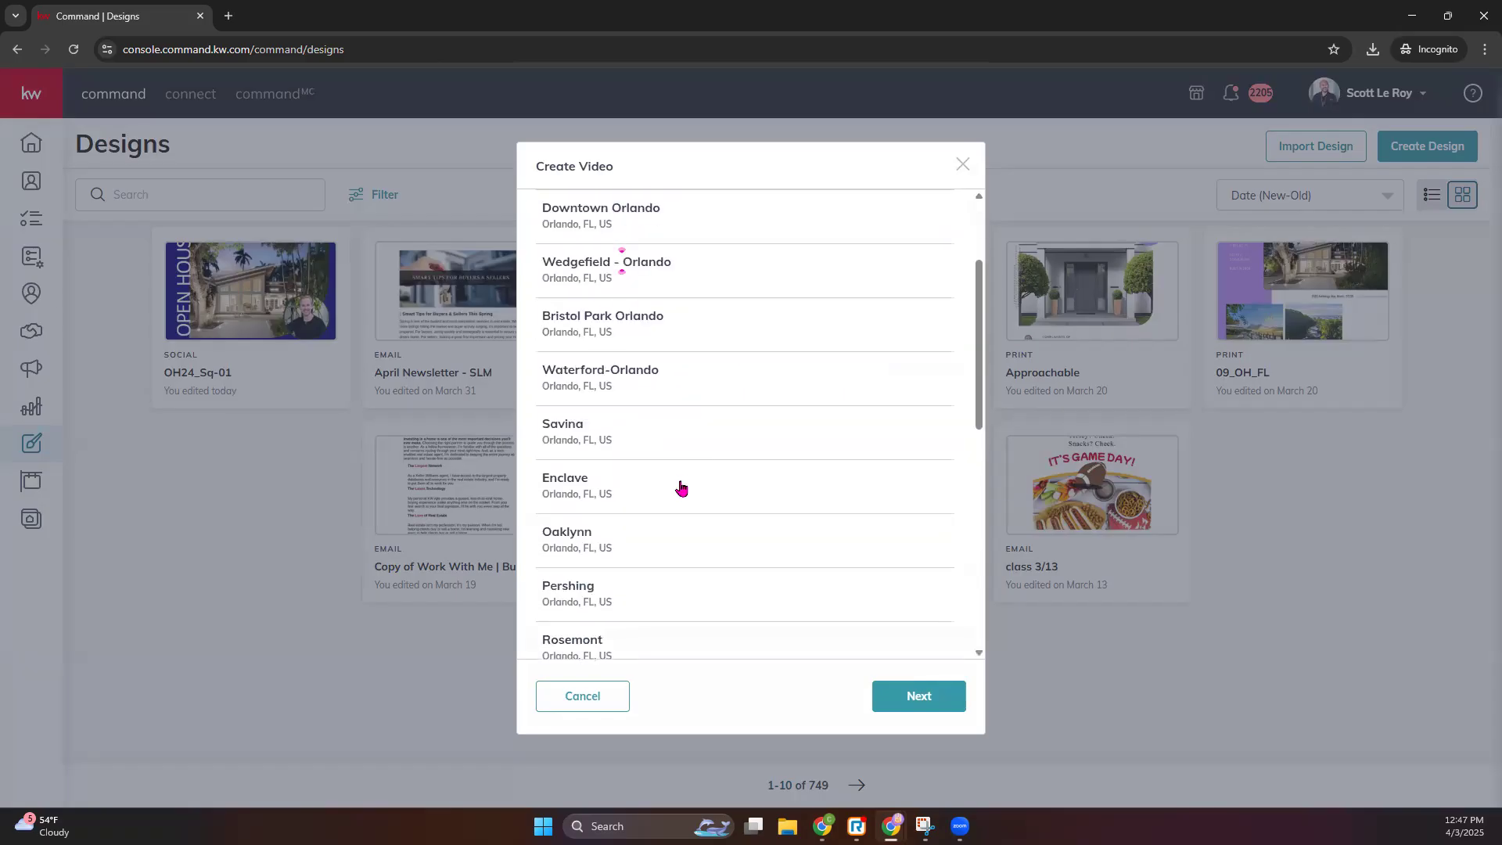
scroll(614, 457, up, 3)
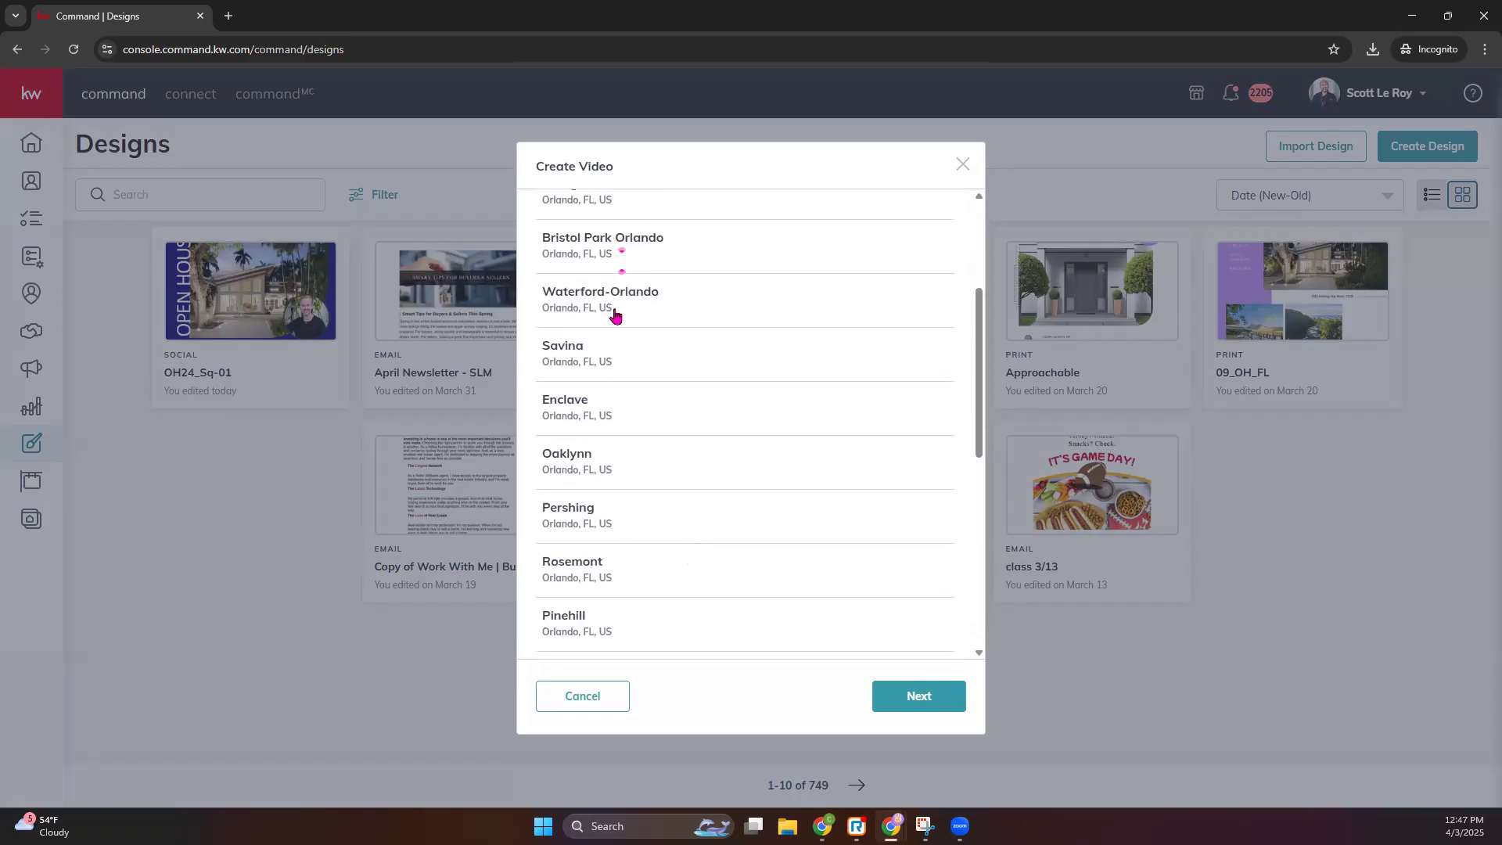
click(912, 708)
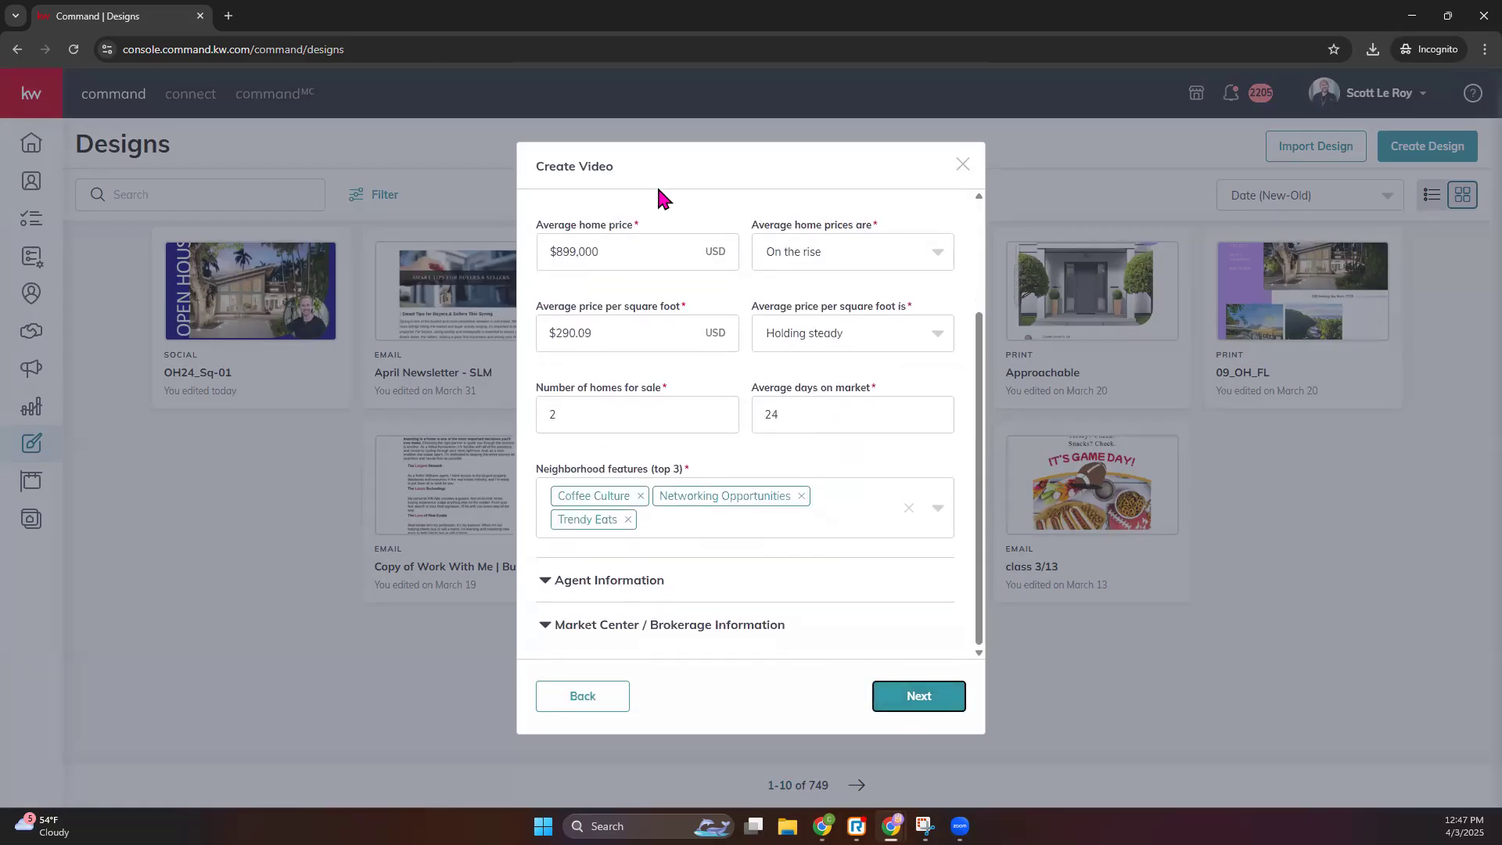
- Check the average home price and price trend stats, expand Agent Information, then minimize KW Command
drag(541, 229, 627, 233)
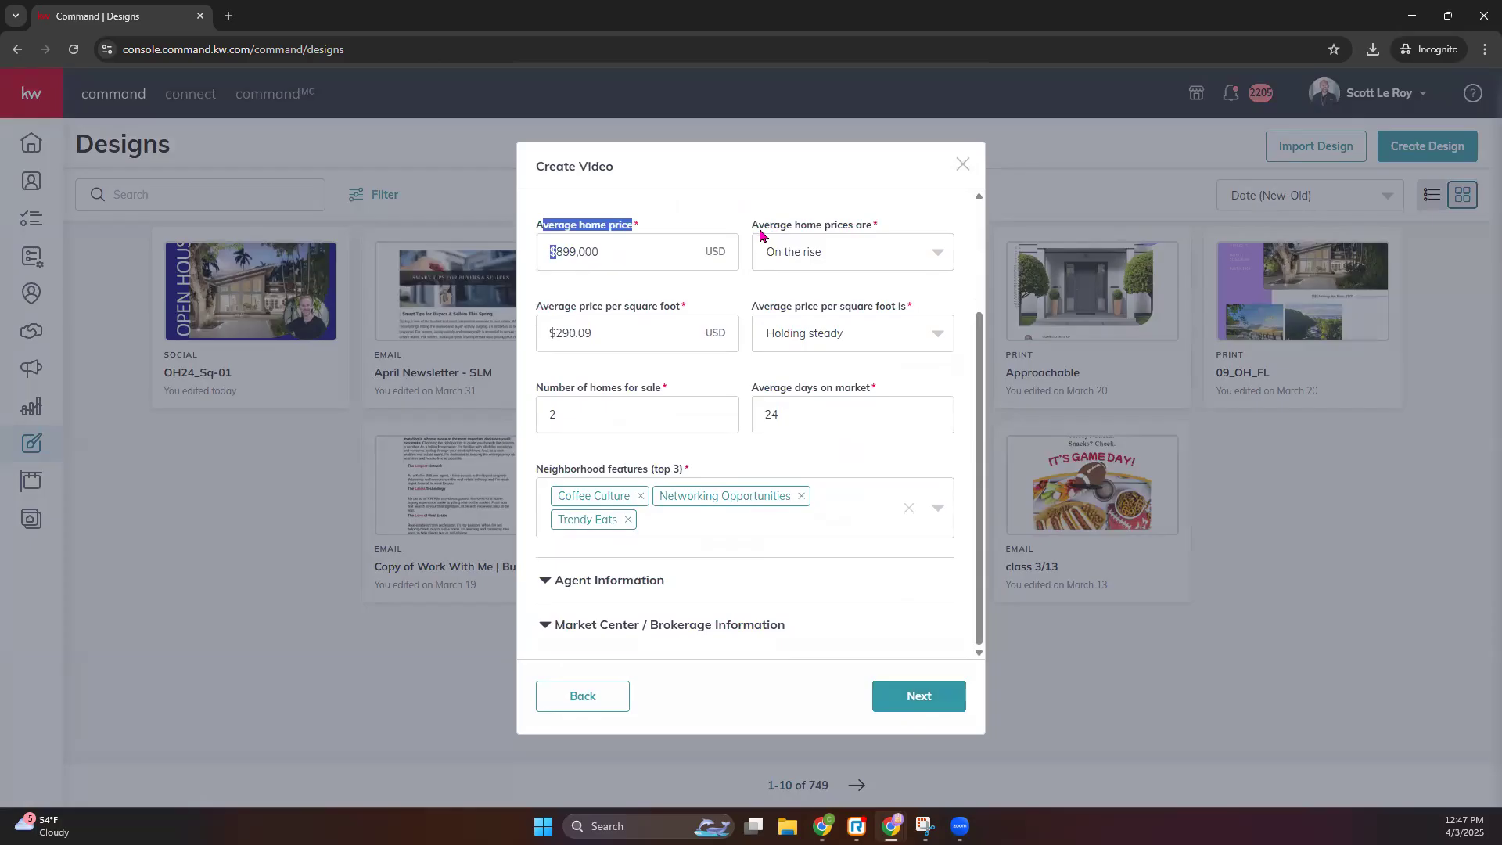
drag(753, 229, 892, 233)
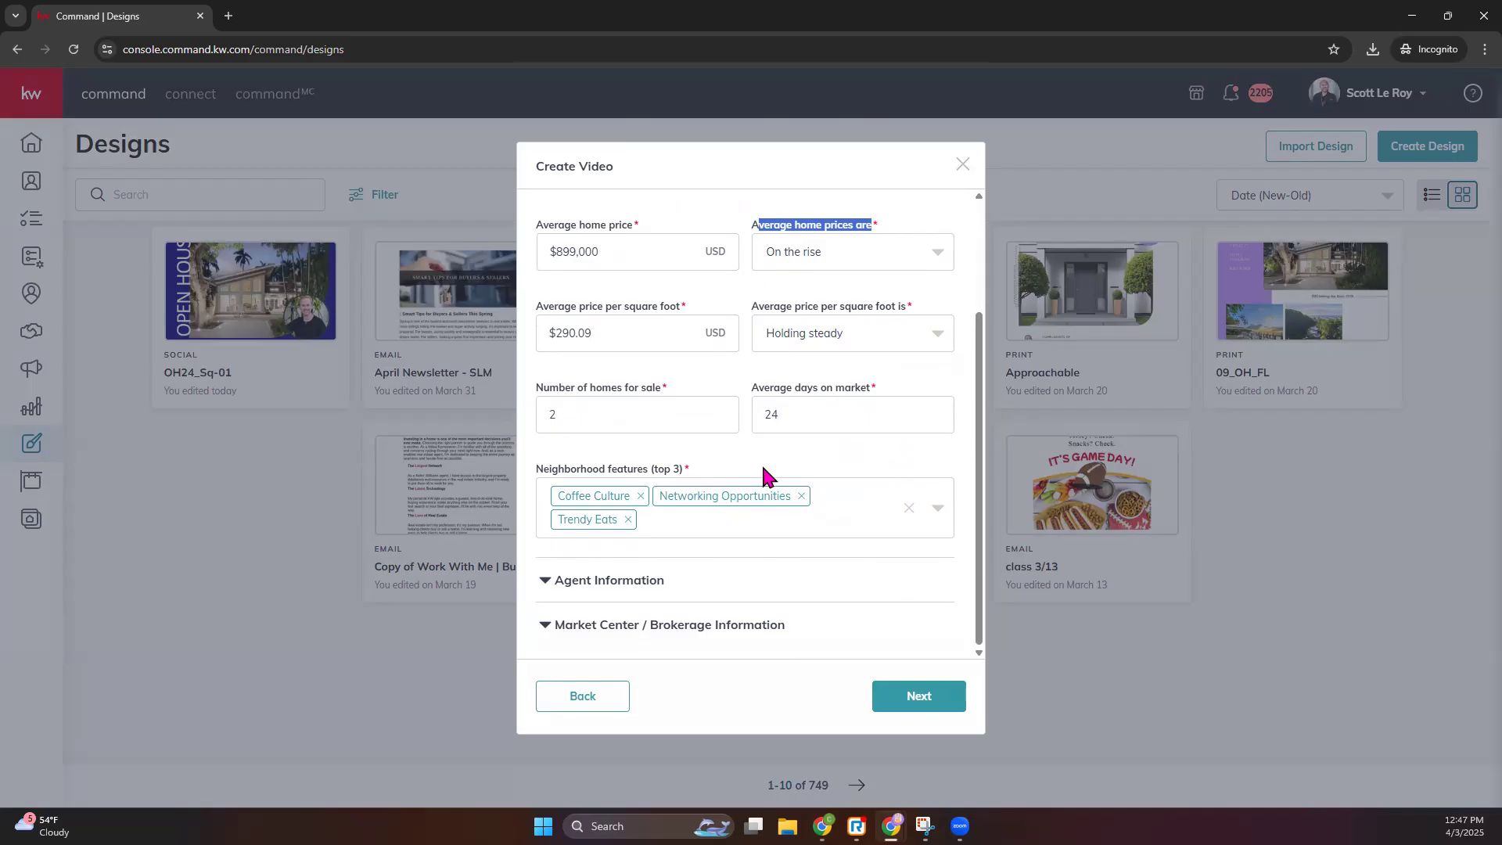
click(598, 582)
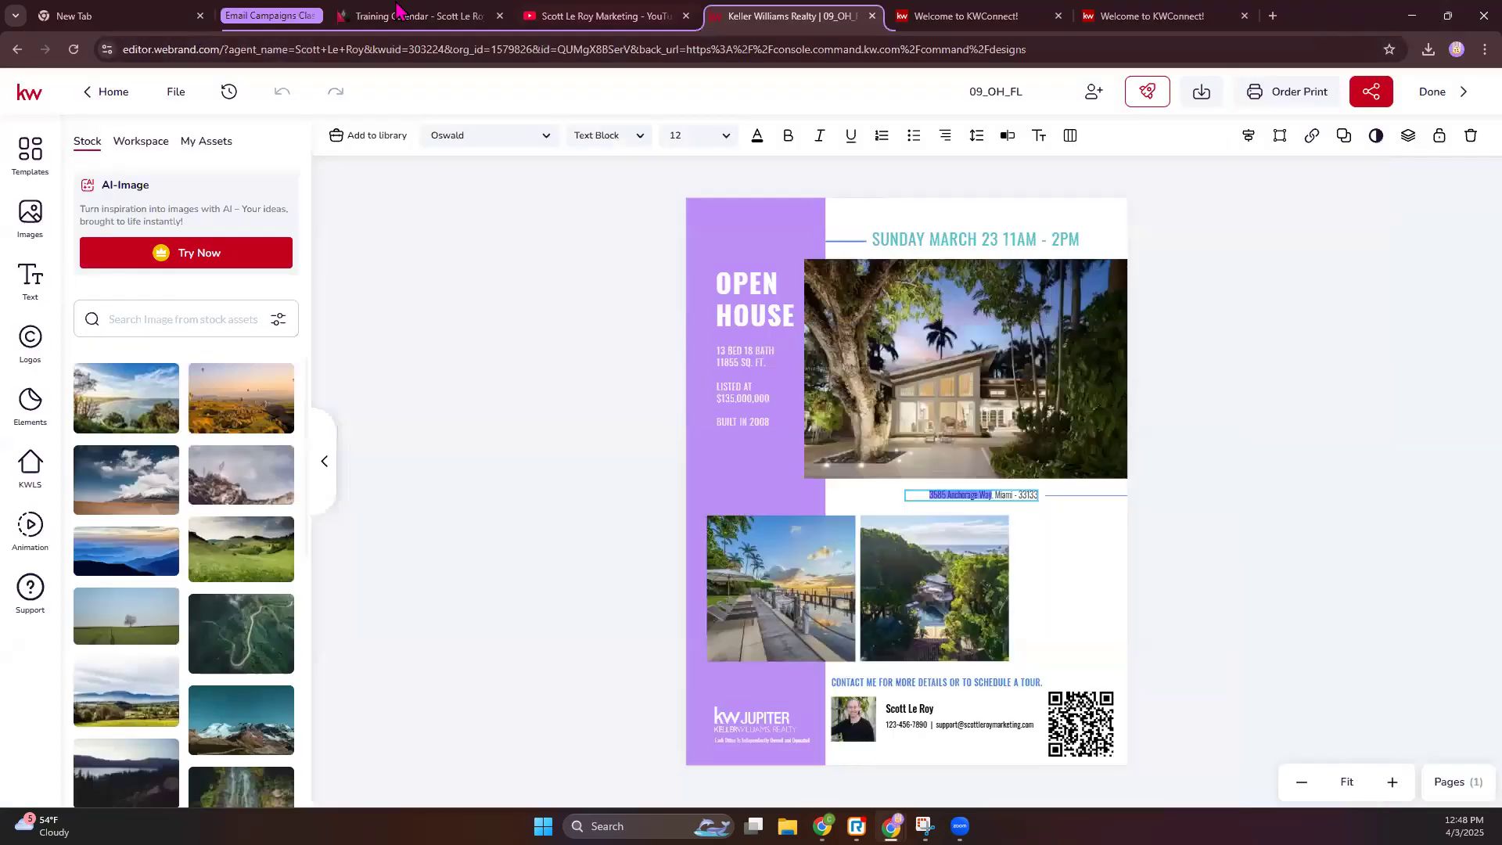
click(1412, 15)
- Copy the business phone number from the Training Calendar page footer into the video form's agent Phone field
click(404, 24)
scroll(344, 681, down, 15)
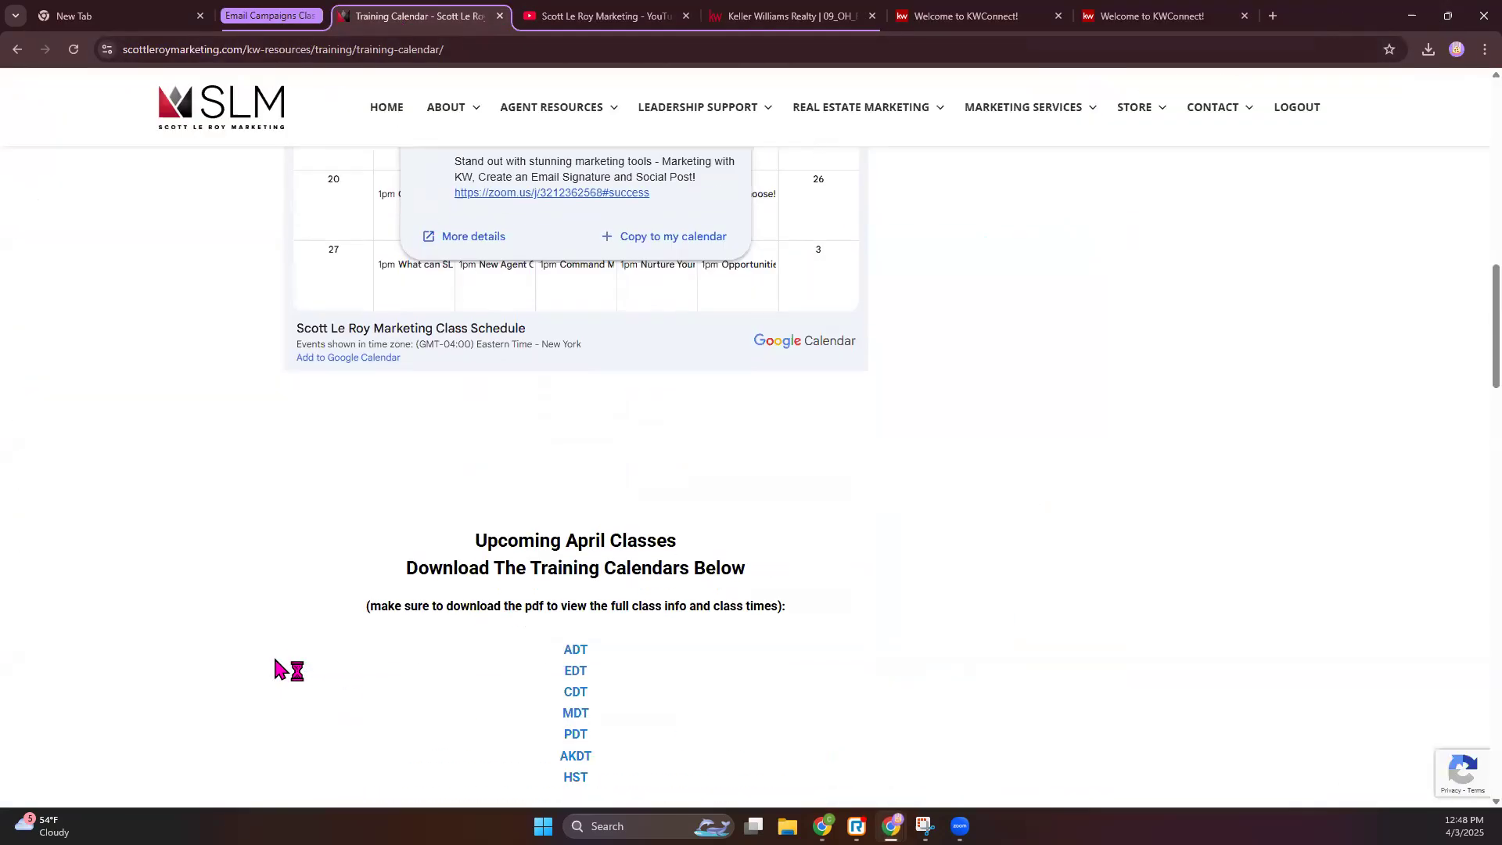
scroll(167, 308, down, 10)
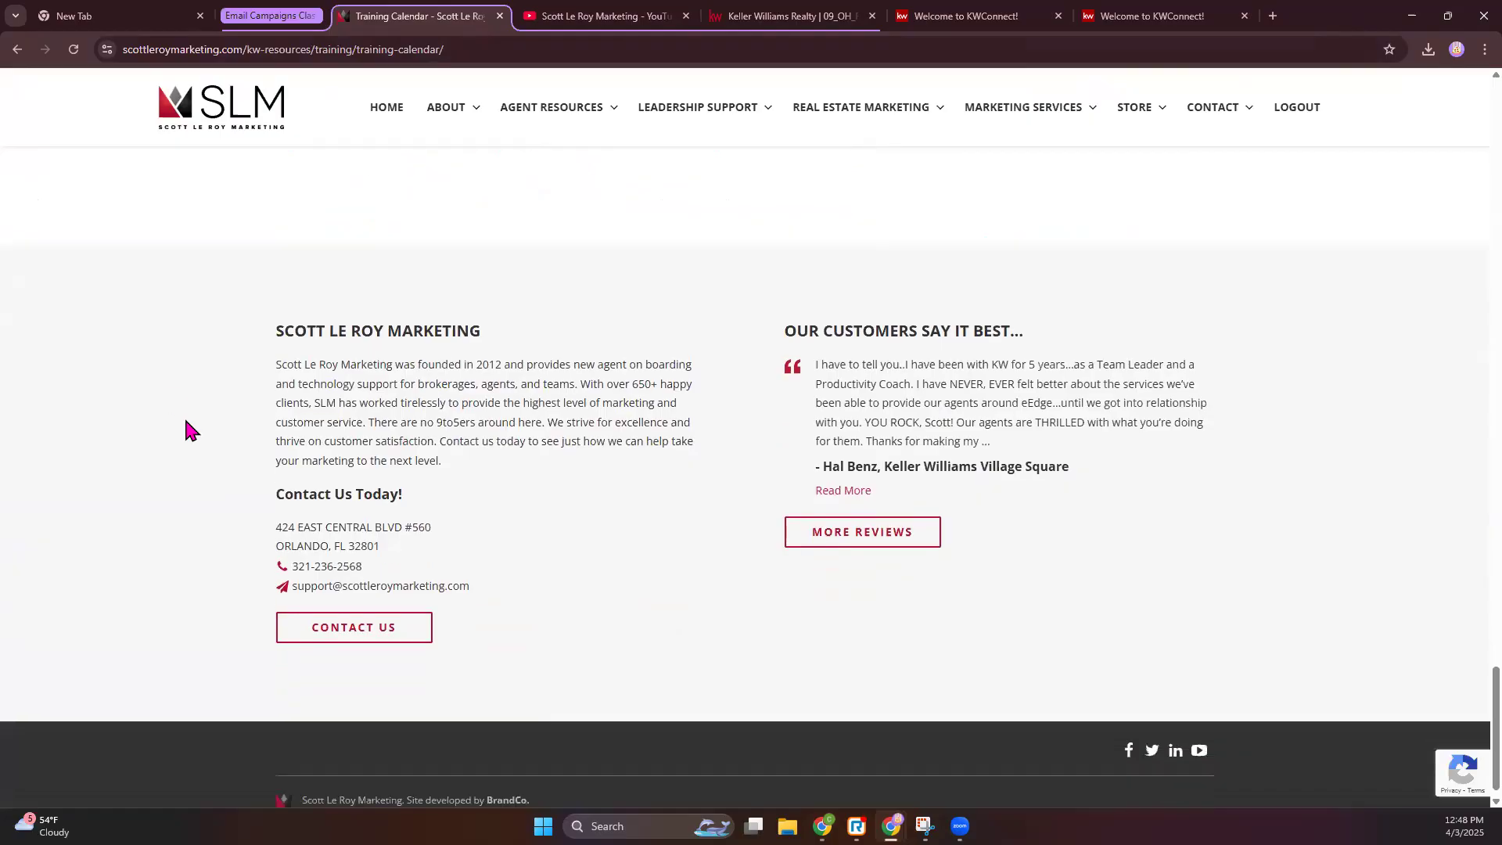
triple_click(335, 547)
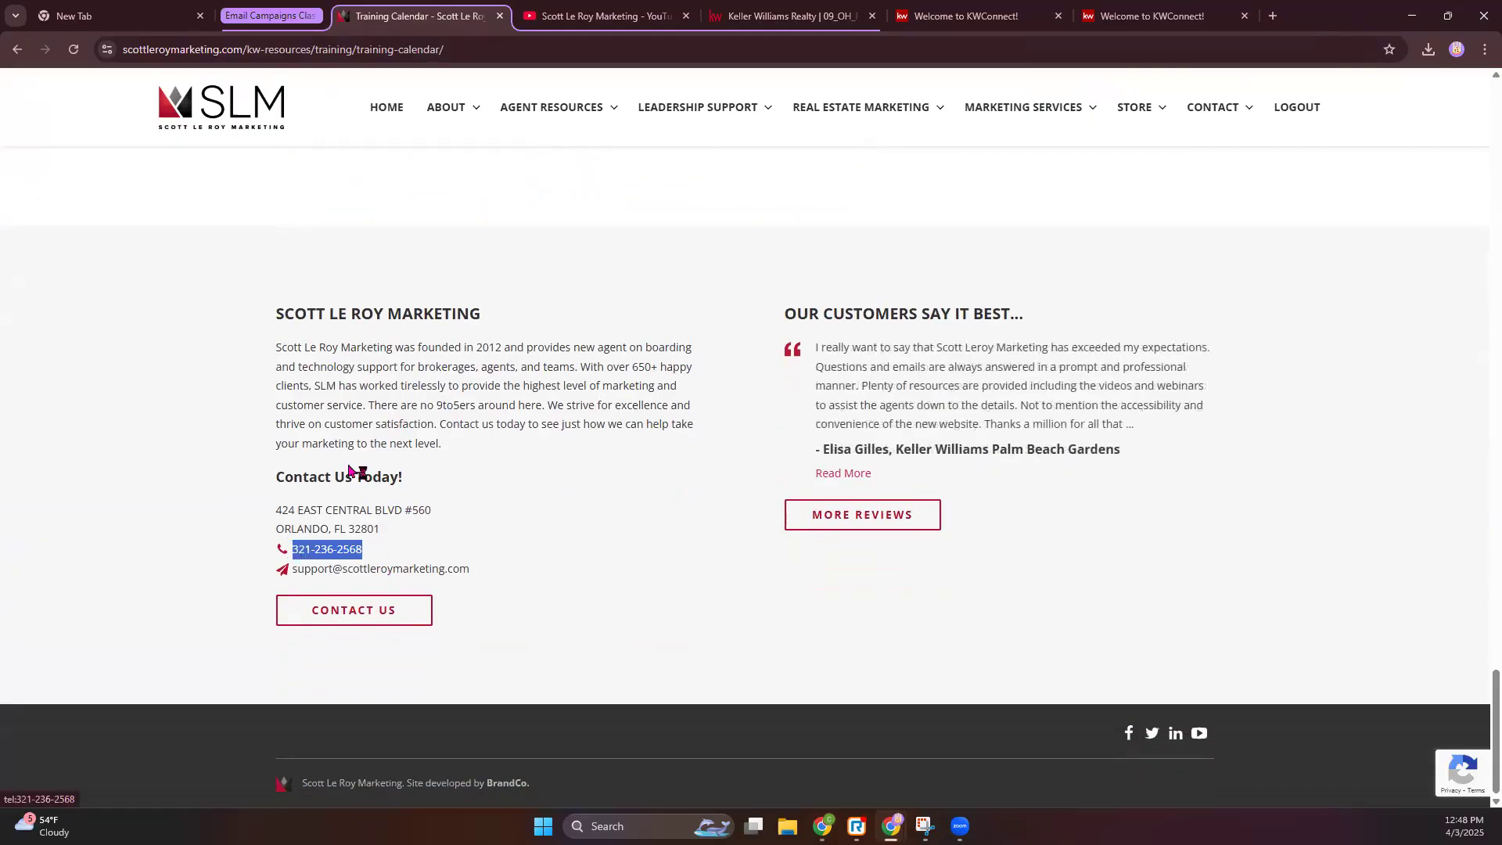
key(ctrl+c)
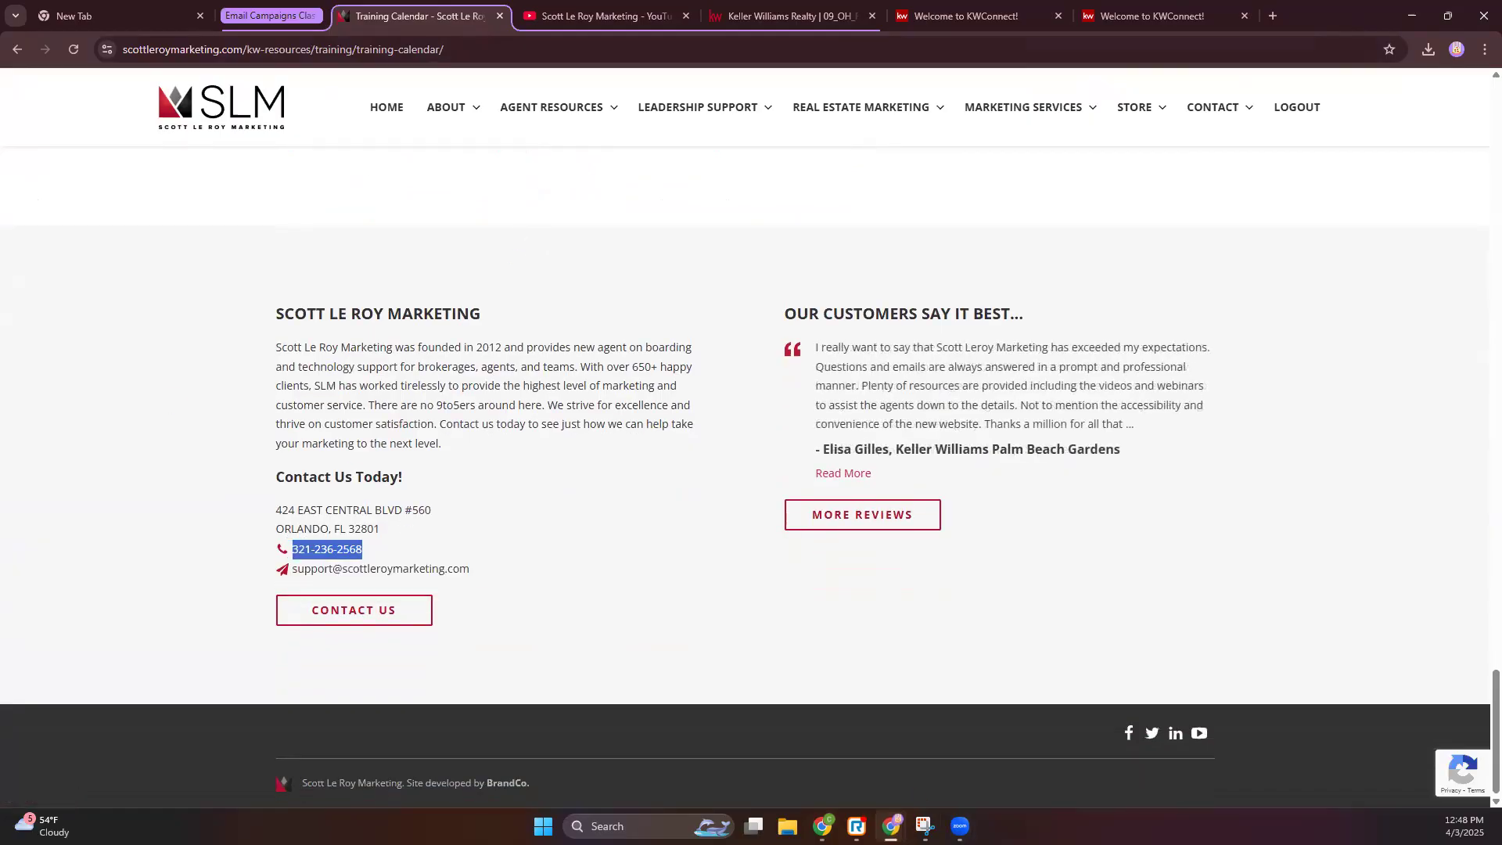
mouse_move(891, 826)
click(1030, 751)
click(821, 565)
key(ctrl+v)
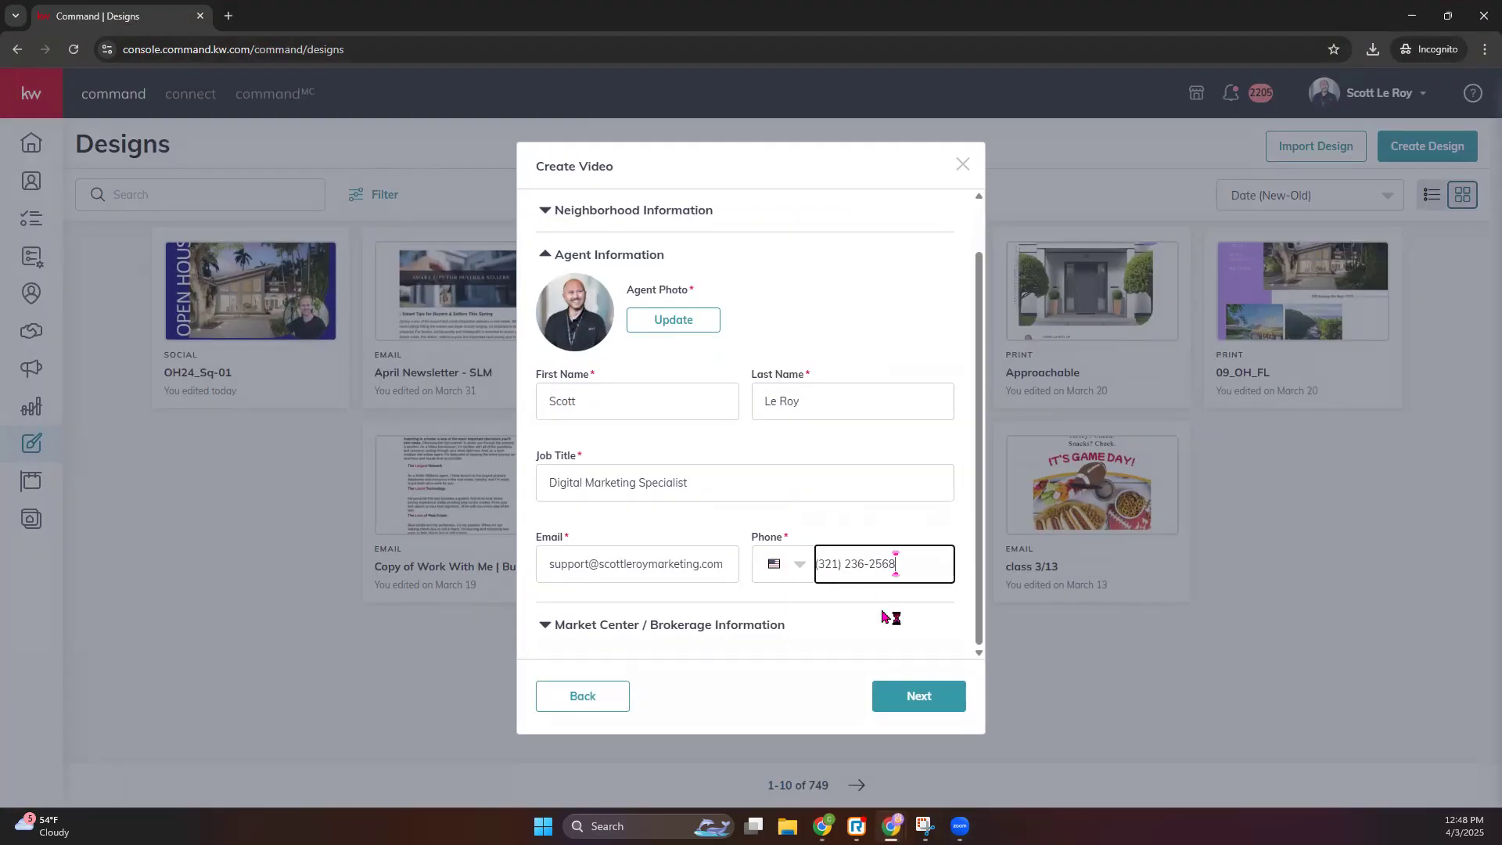
- Expand Market Center / Brokerage Information and render the Waterford-Orlando neighborhood video preview
click(700, 624)
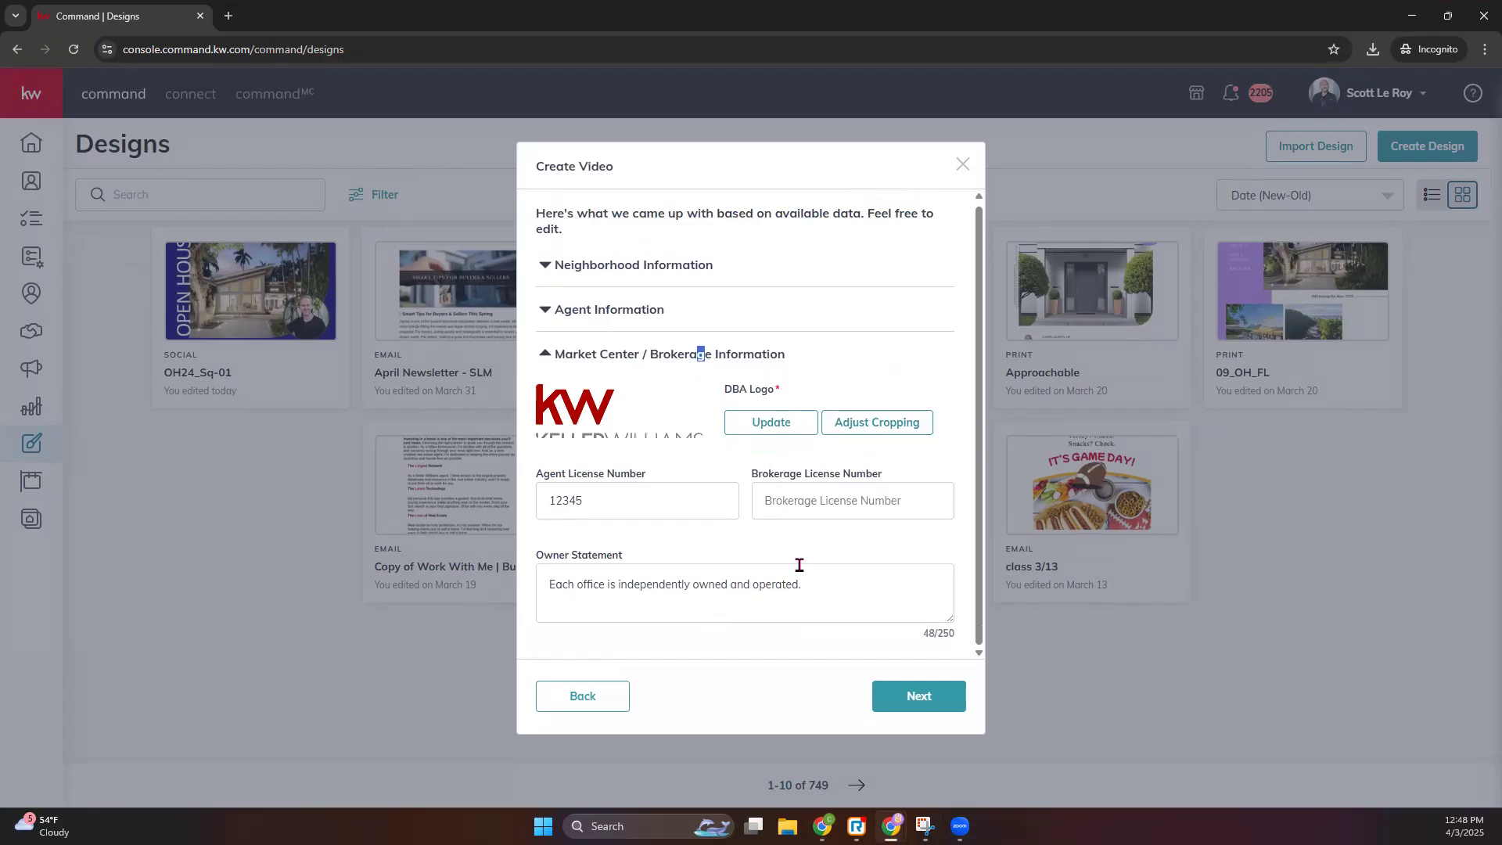
click(921, 696)
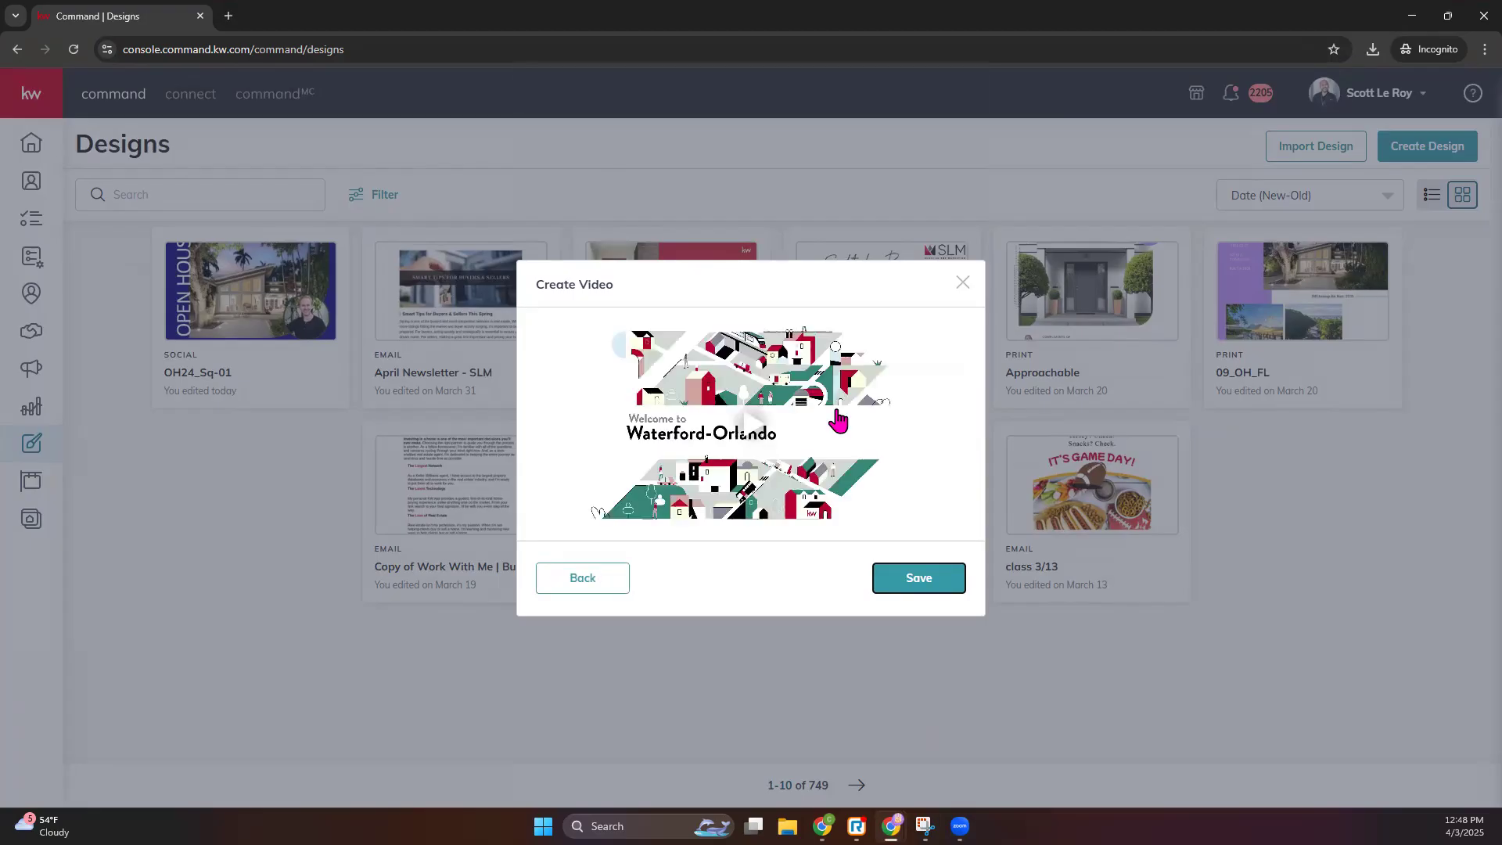
- Play the full 1:00 Waterford-Orlando video preview, then save the video
click(756, 429)
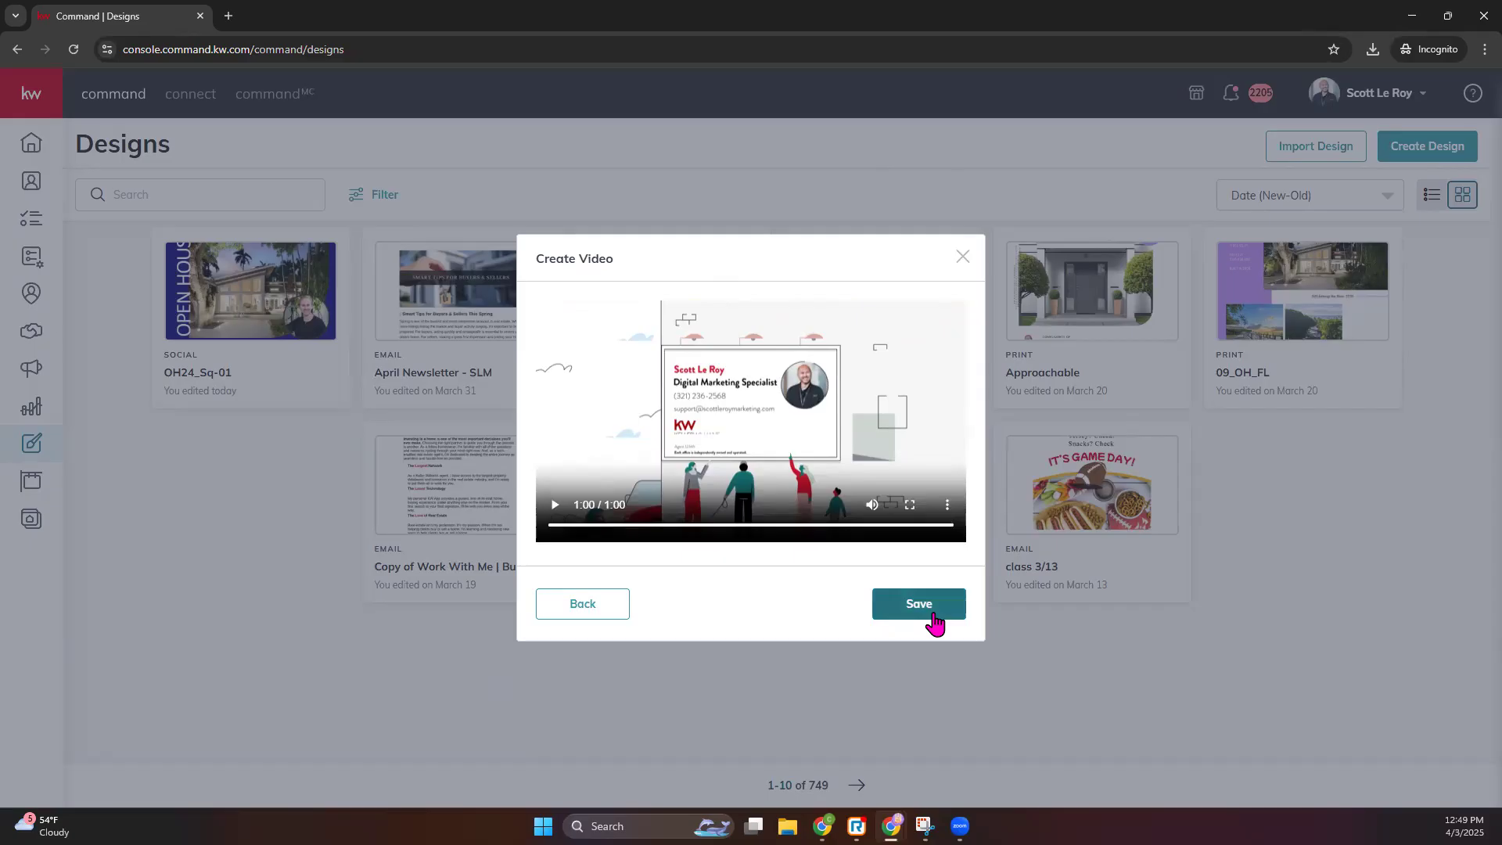
click(919, 604)
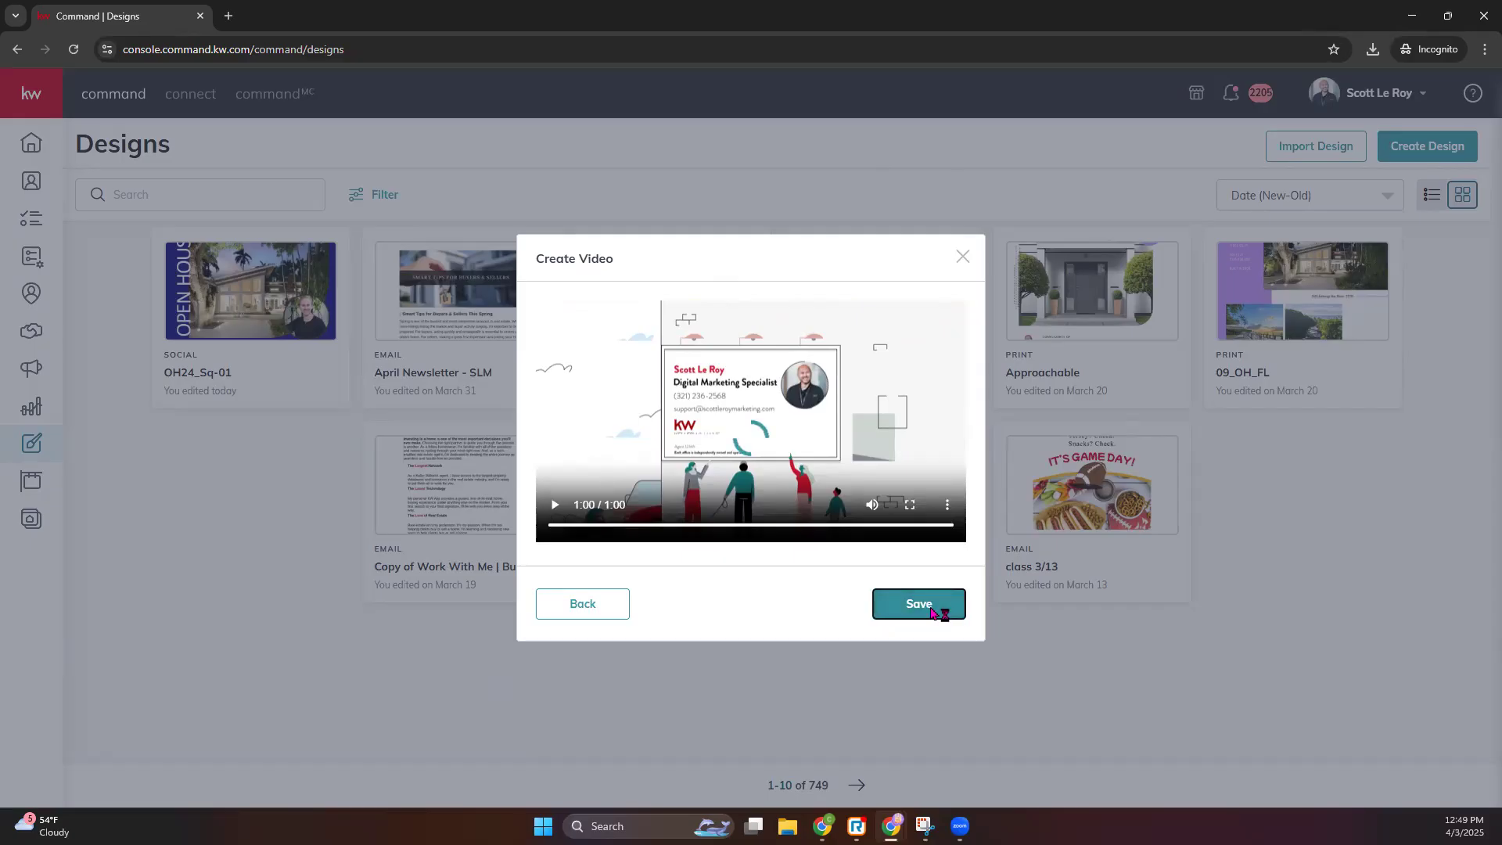